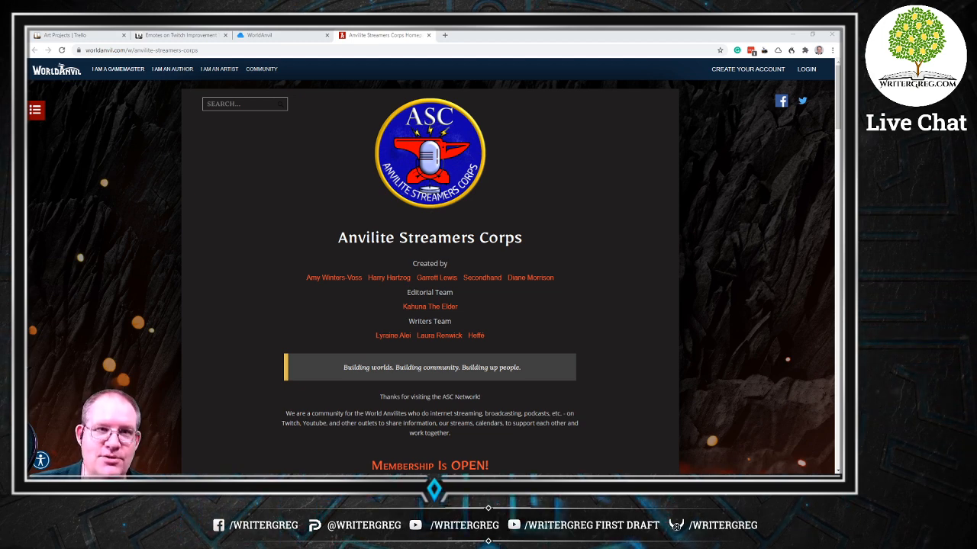
# Look through the Anvilite Streamers Corps homepage down to the network's weekly streaming calendar.
pyautogui.scroll(-10, 328, 176)
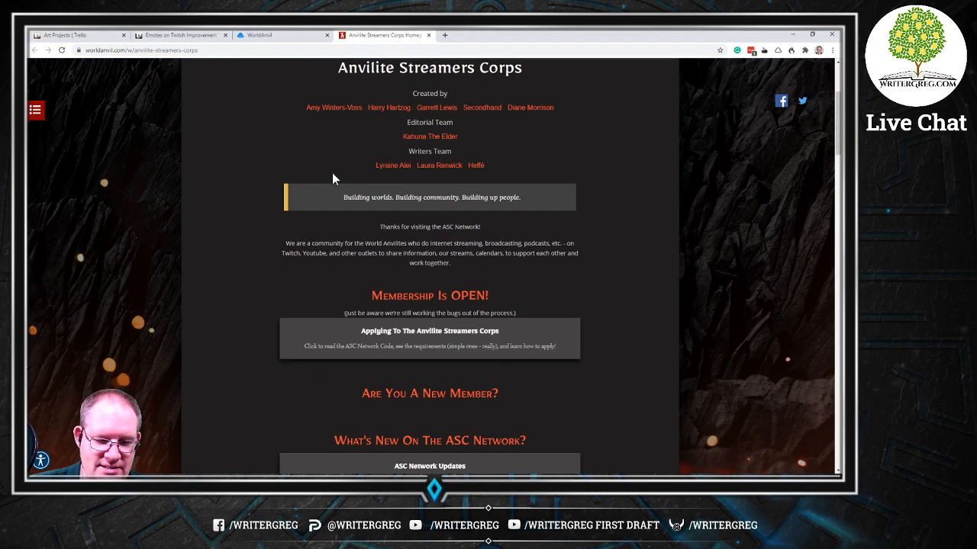
pyautogui.scroll(-6, 333, 161)
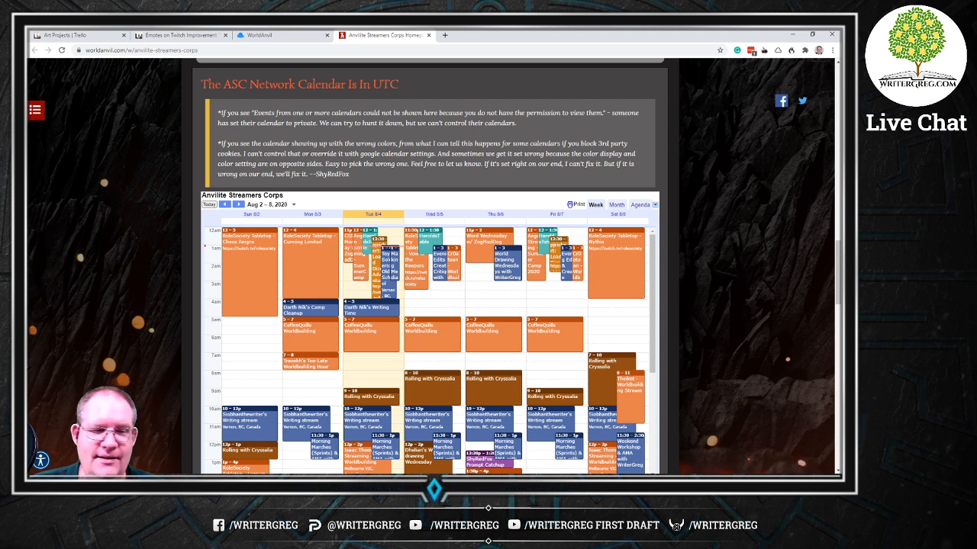
pyautogui.moveTo(164, 473)
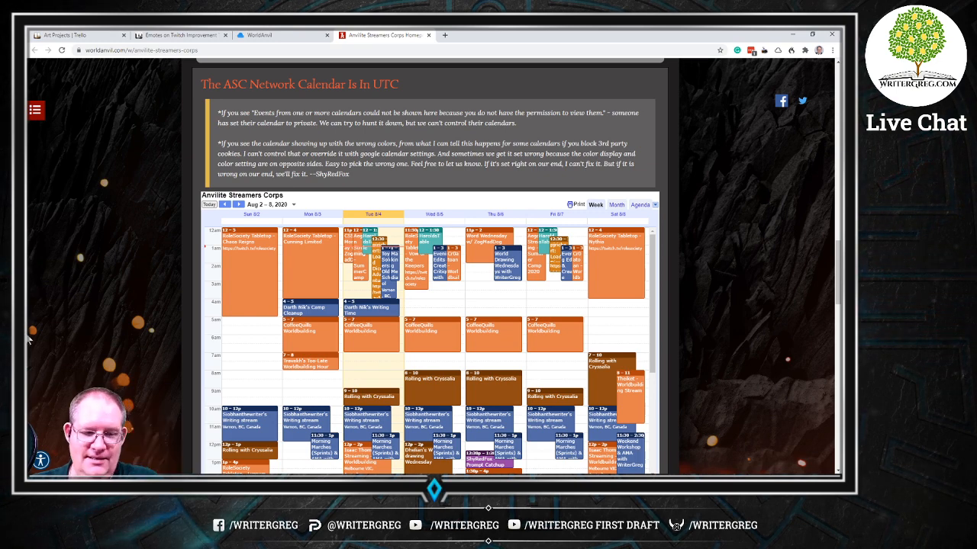
pyautogui.scroll(-3, 261, 189)
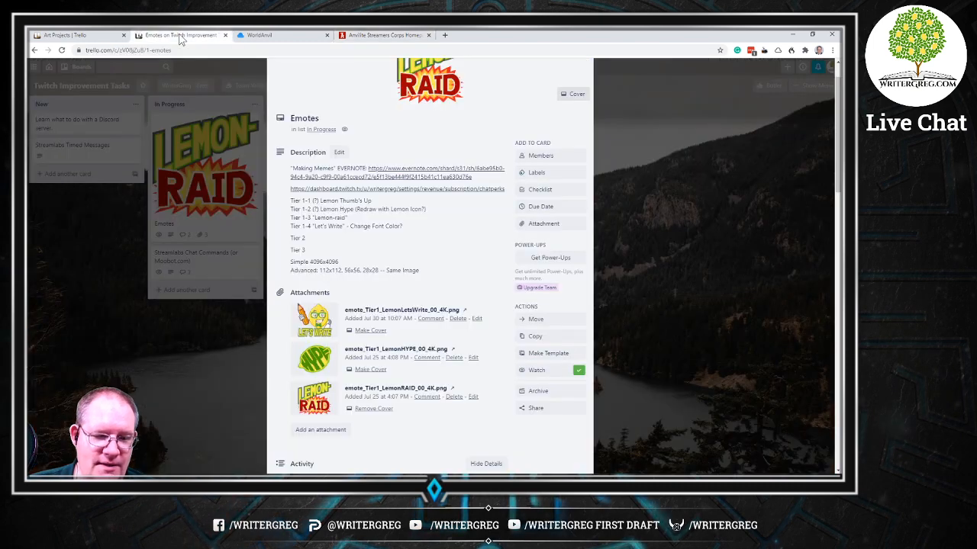
# Switch to the Trello Emotes card and review its tier list, image sizes and attached emote files.
pyautogui.click(181, 35)
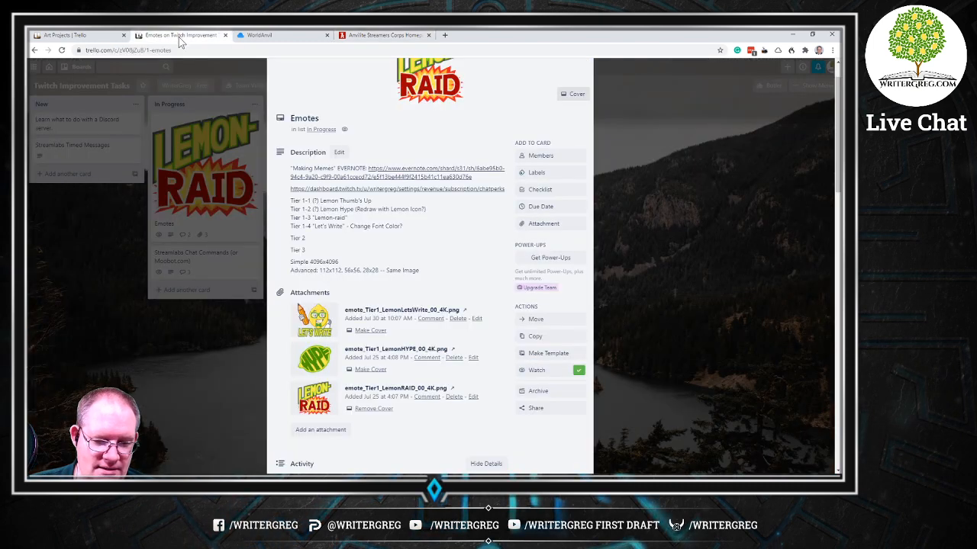
pyautogui.scroll(1, 330, 319)
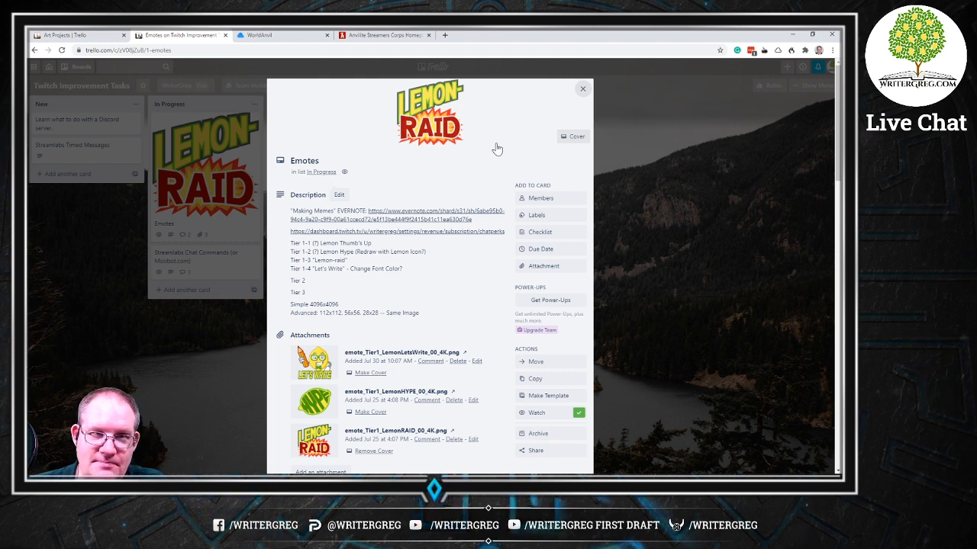
pyautogui.scroll(-1, 369, 268)
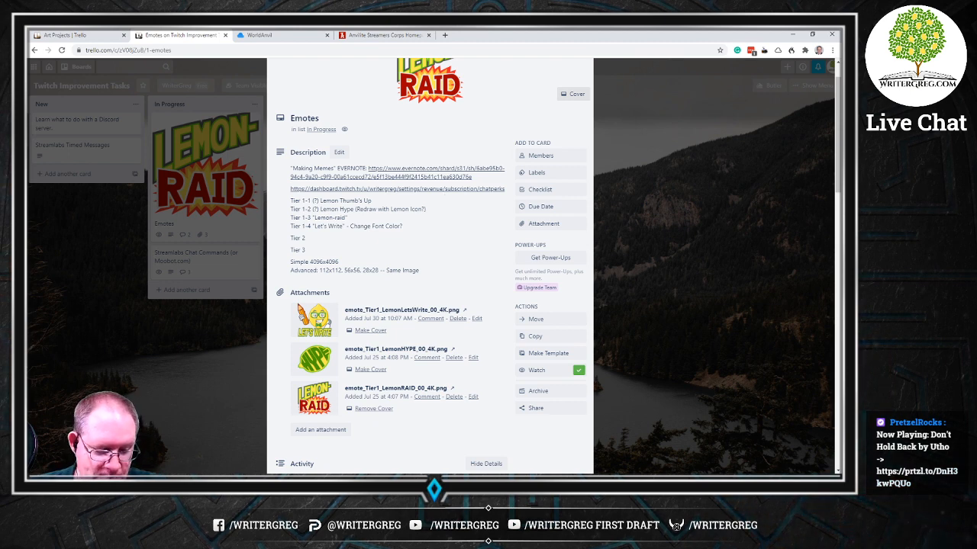
# Bring up the Images_123RF_kongvector folder window, and maximize the blank Inkscape document window.
pyautogui.moveTo(205, 473)
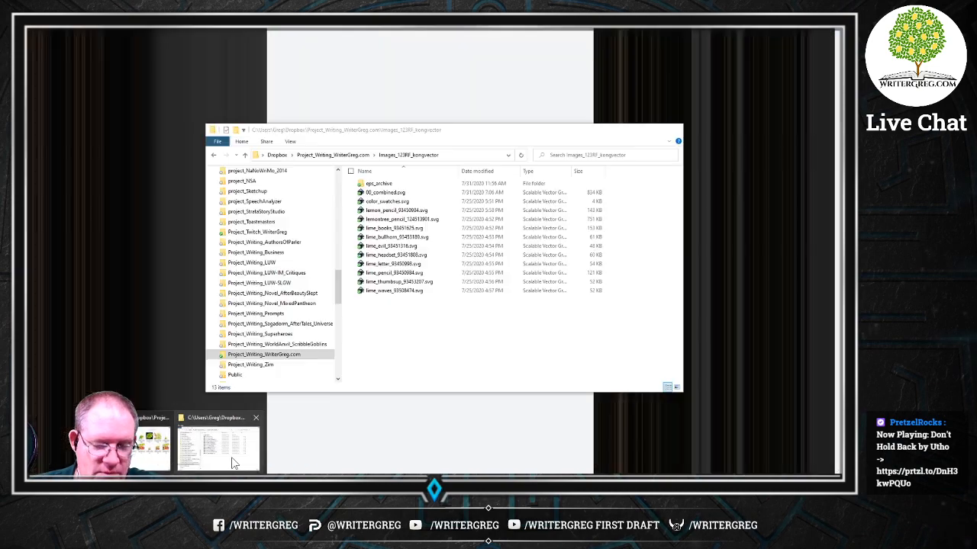
pyautogui.click(219, 460)
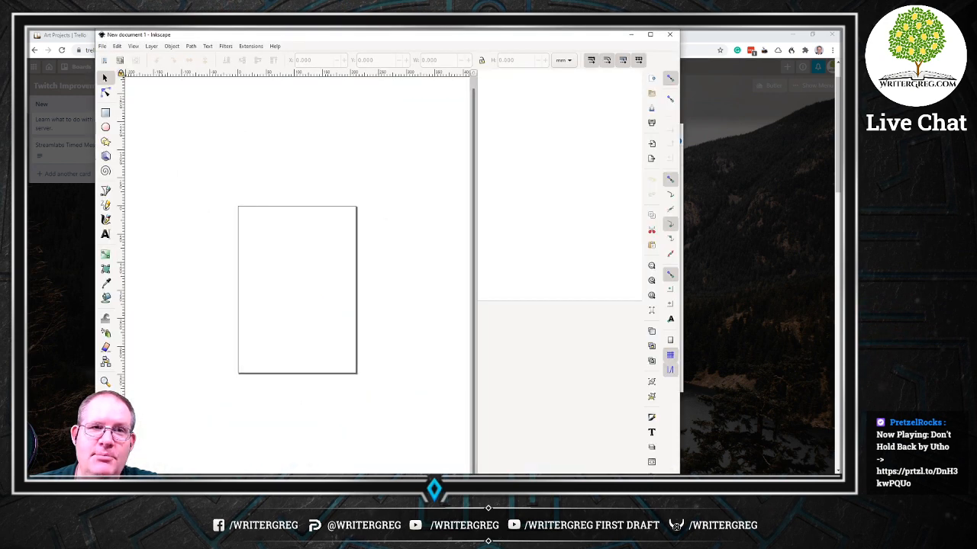
pyautogui.doubleClick(461, 38)
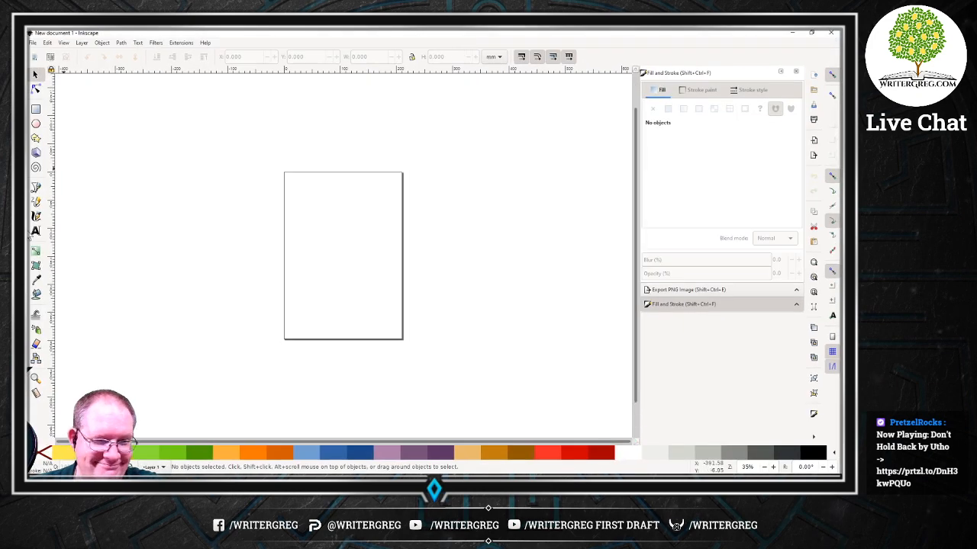
pyautogui.click(33, 43)
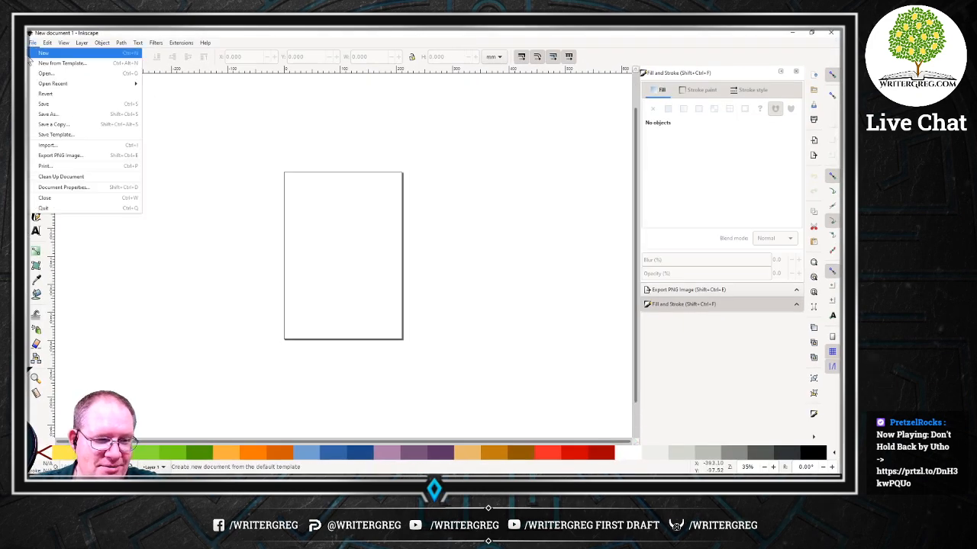
pyautogui.moveTo(62, 86)
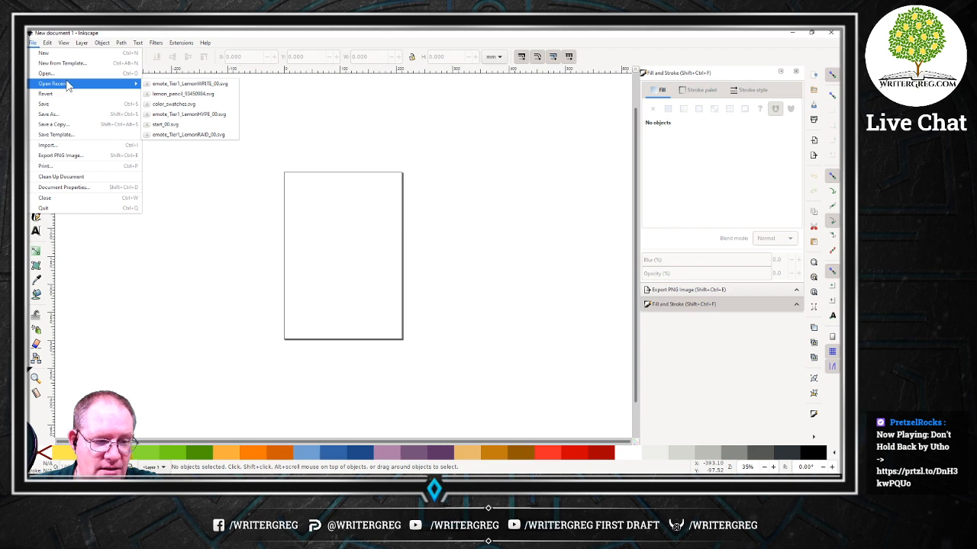
pyautogui.click(67, 74)
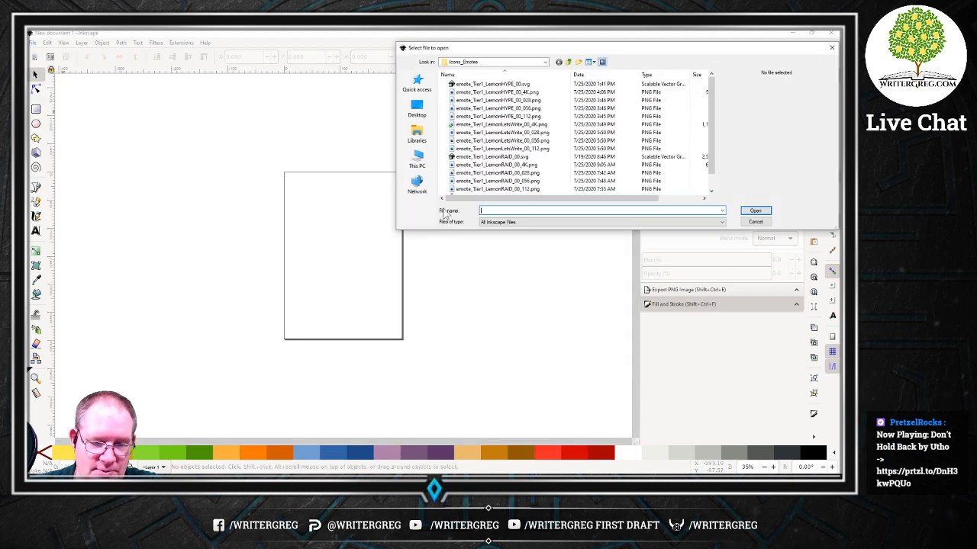
pyautogui.click(569, 62)
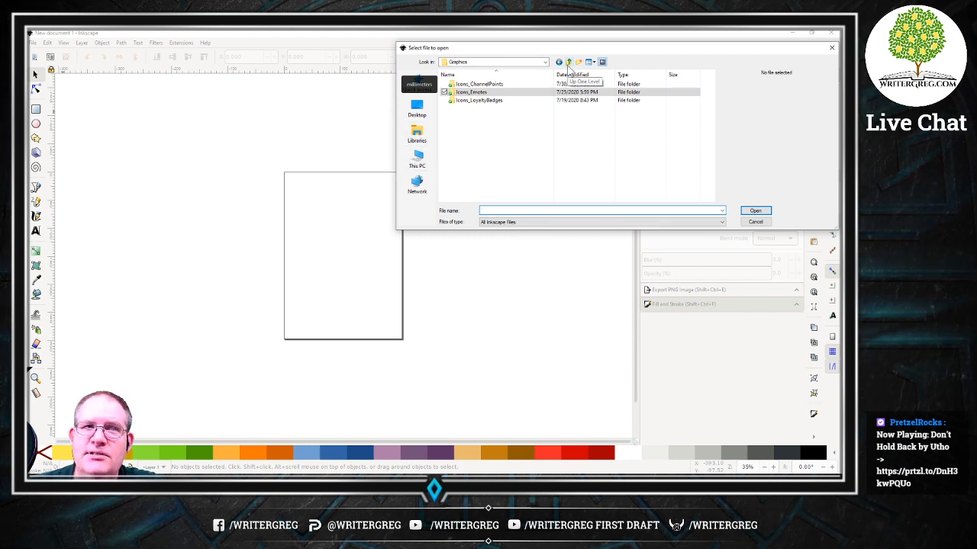
pyautogui.click(418, 139)
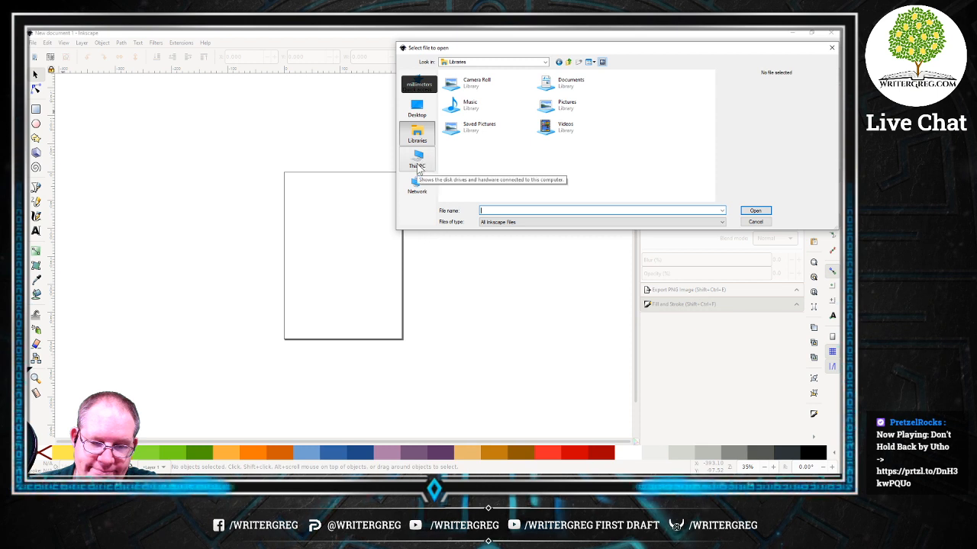
pyautogui.click(423, 109)
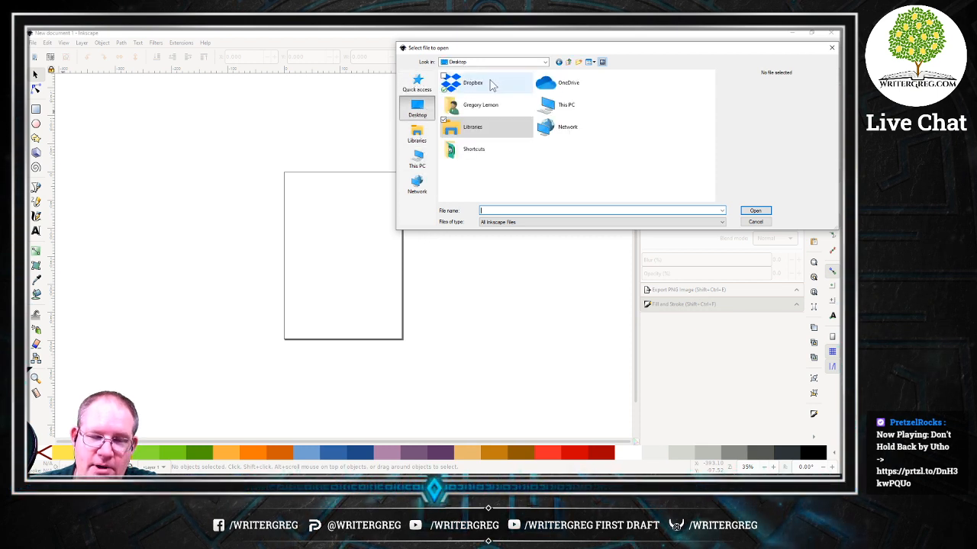
pyautogui.doubleClick(470, 89)
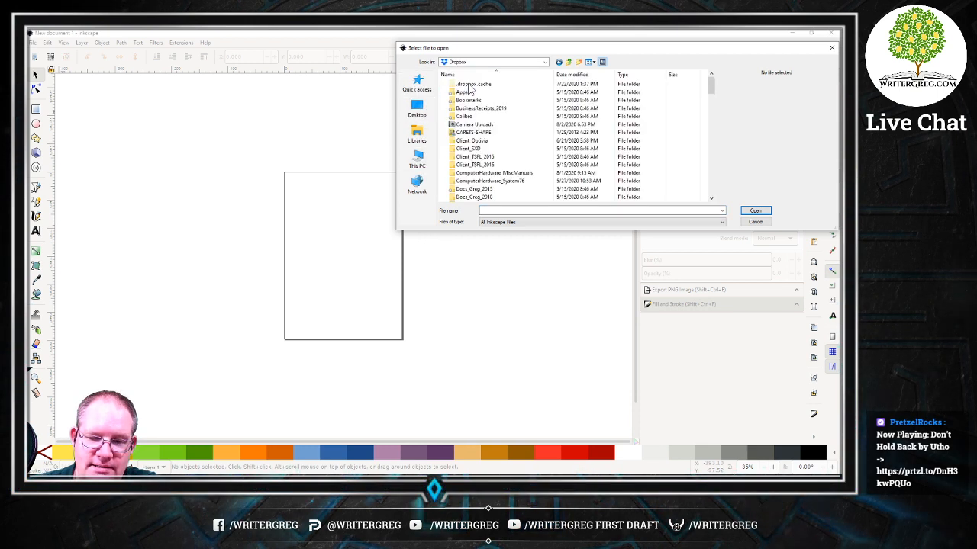
pyautogui.scroll(-3, 501, 157)
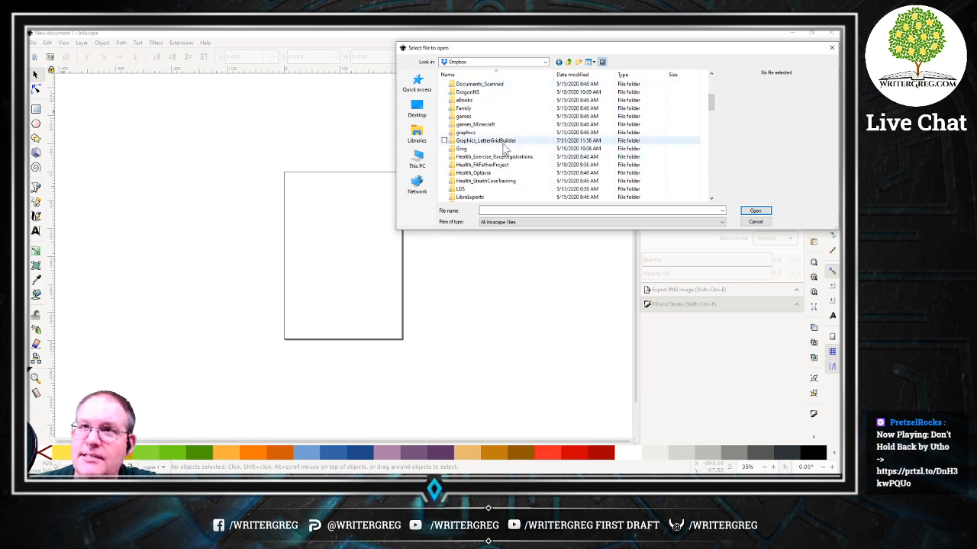
pyautogui.scroll(-8, 508, 147)
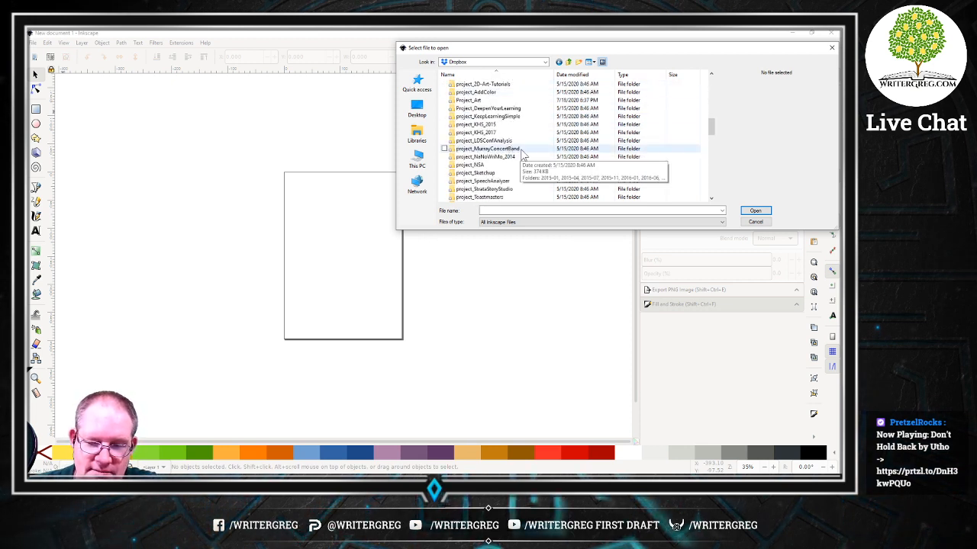
pyautogui.scroll(-5, 534, 153)
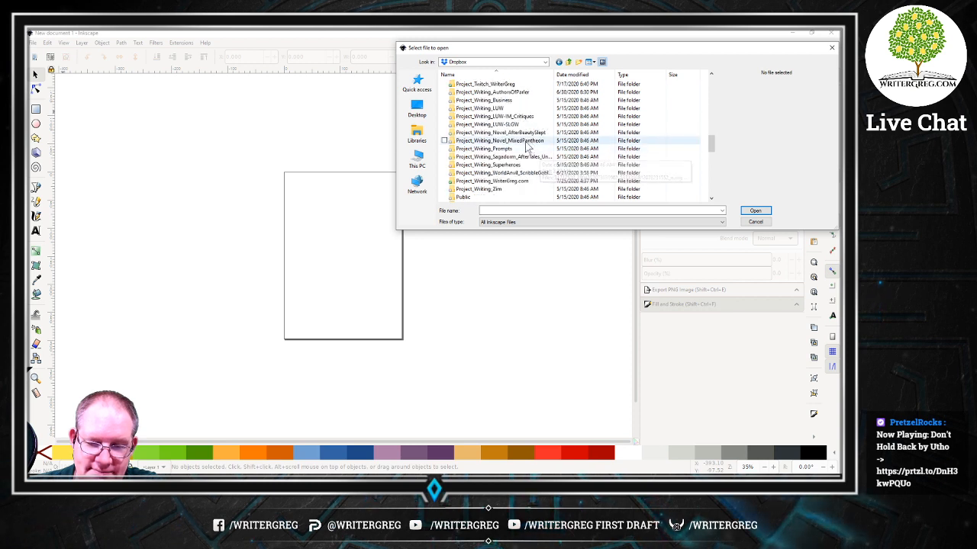
pyautogui.click(514, 182)
pyautogui.doubleClick(513, 186)
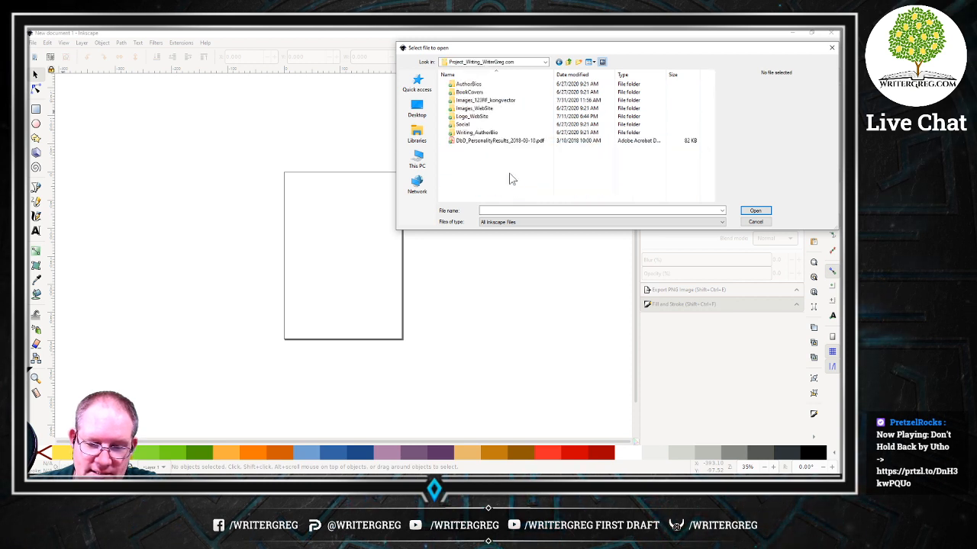
pyautogui.doubleClick(474, 108)
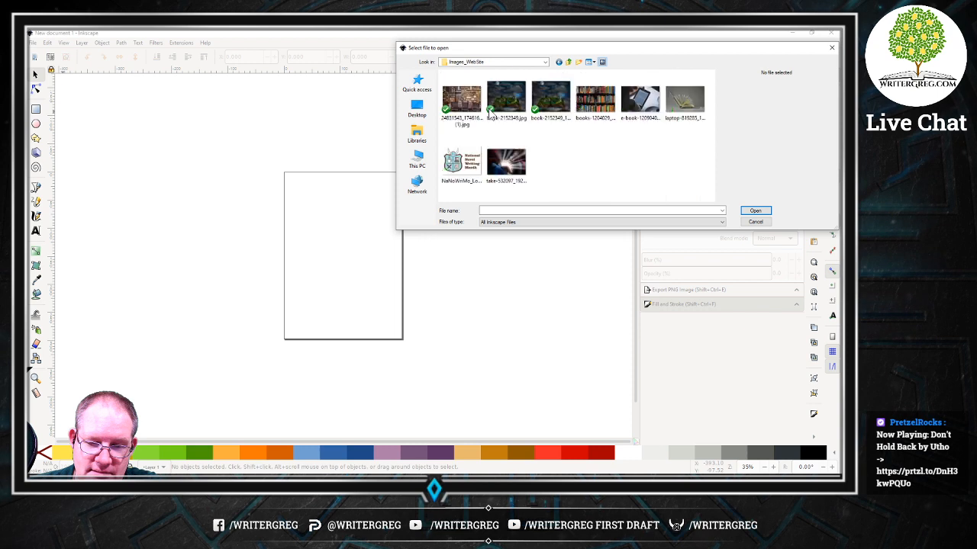
pyautogui.click(568, 63)
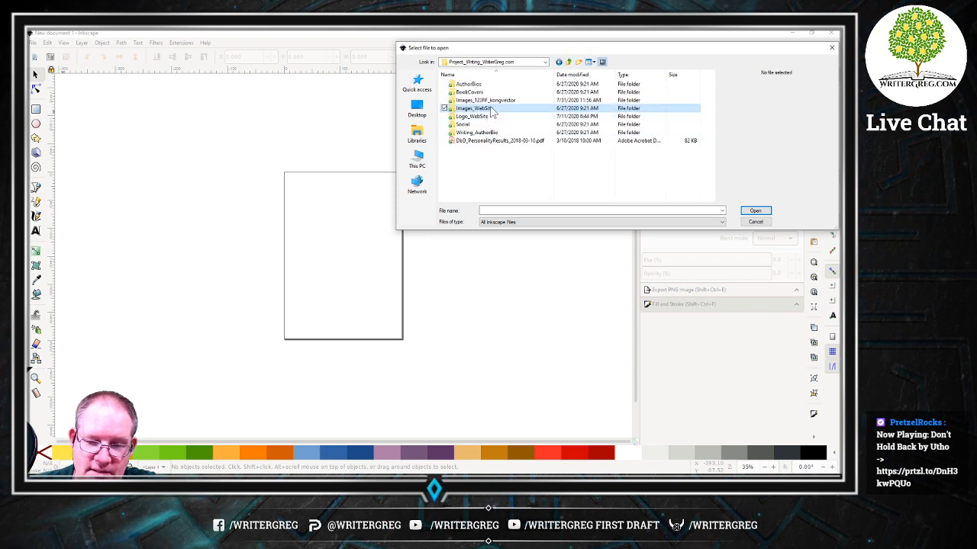
pyautogui.doubleClick(492, 101)
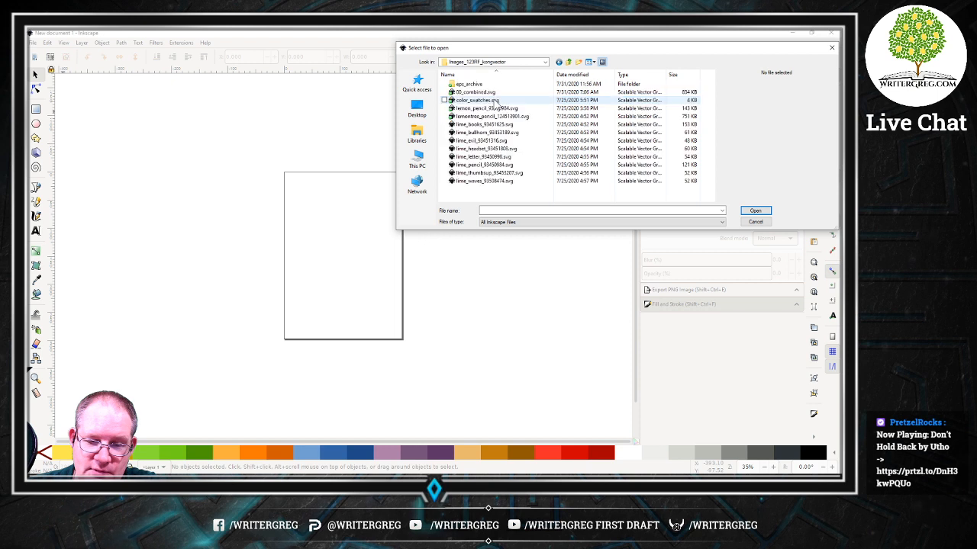
pyautogui.click(569, 63)
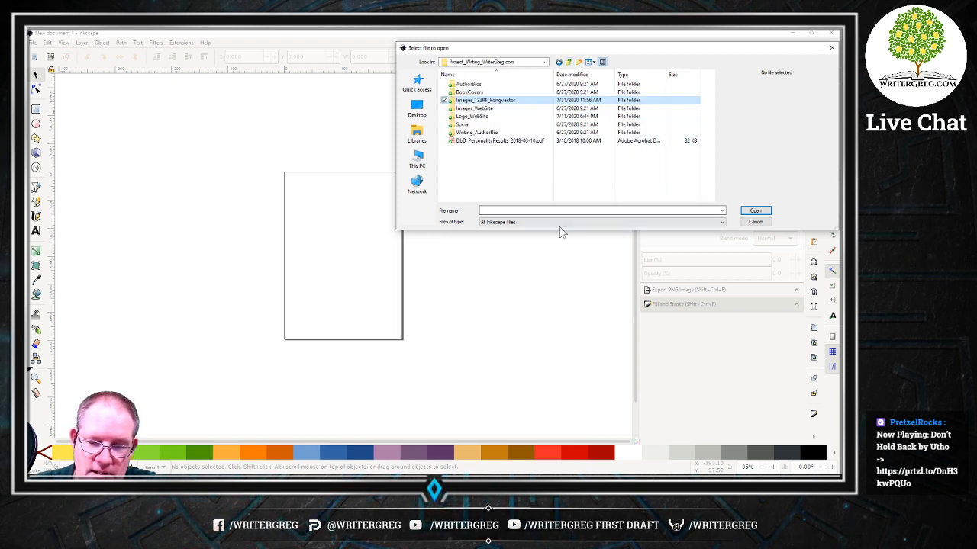
pyautogui.click(417, 85)
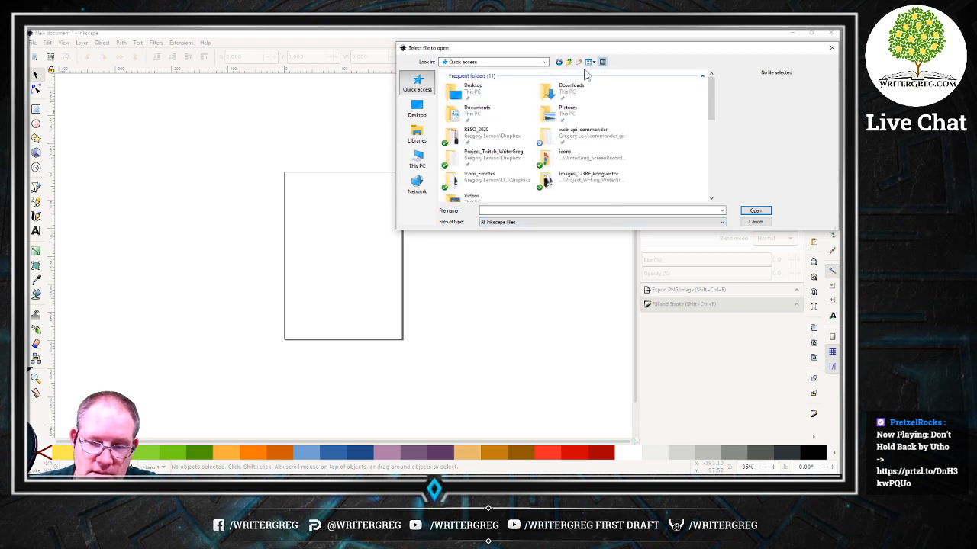
pyautogui.click(832, 48)
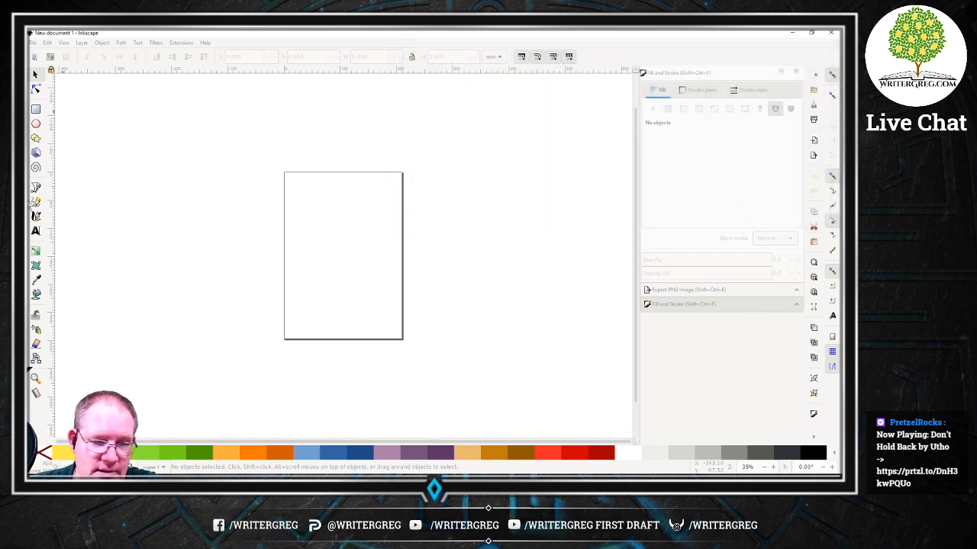
# Open the recently used drawing start_00.svg.
pyautogui.click(33, 42)
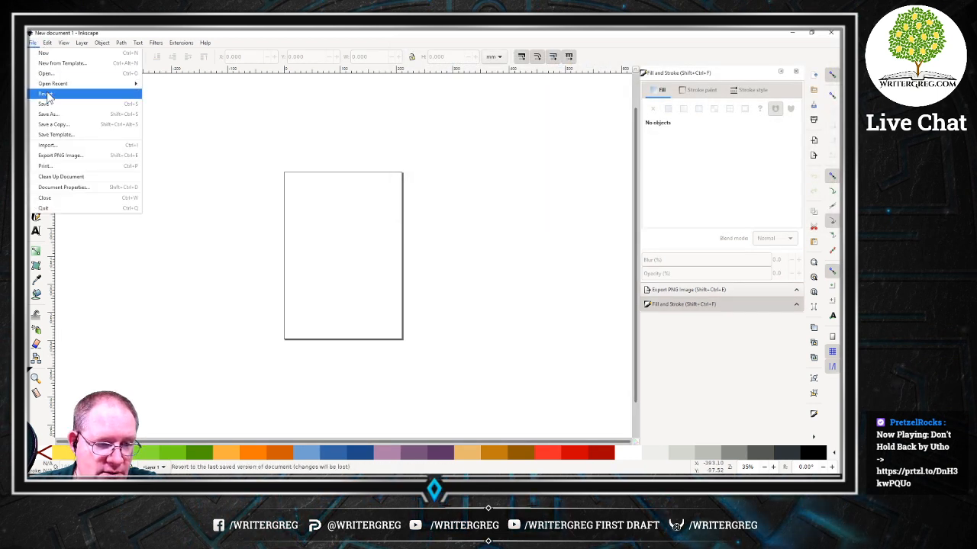
pyautogui.moveTo(50, 86)
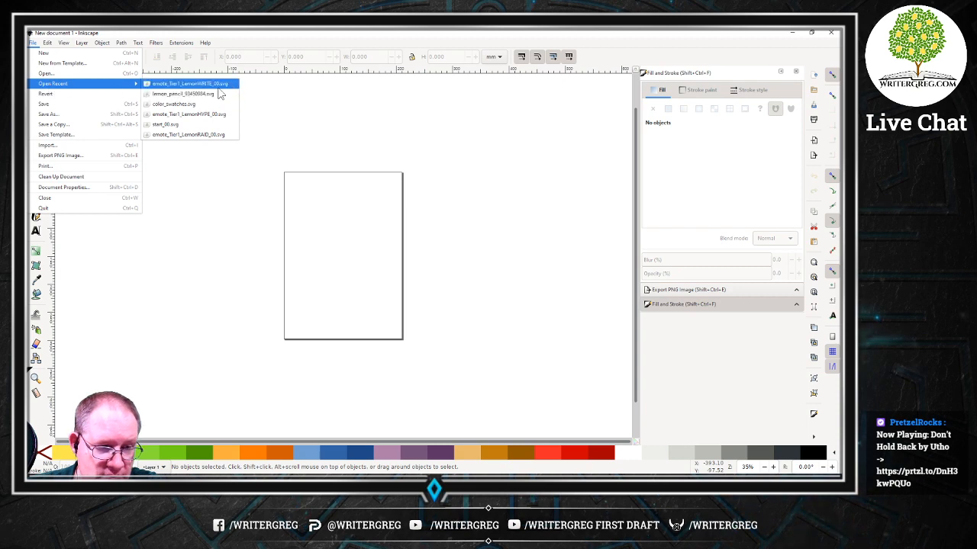
pyautogui.click(200, 130)
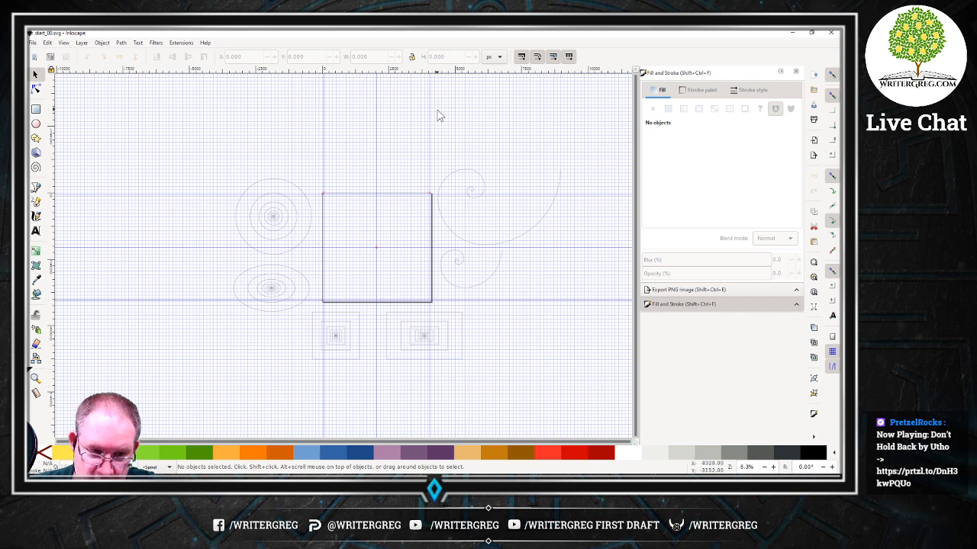
pyautogui.press('-')
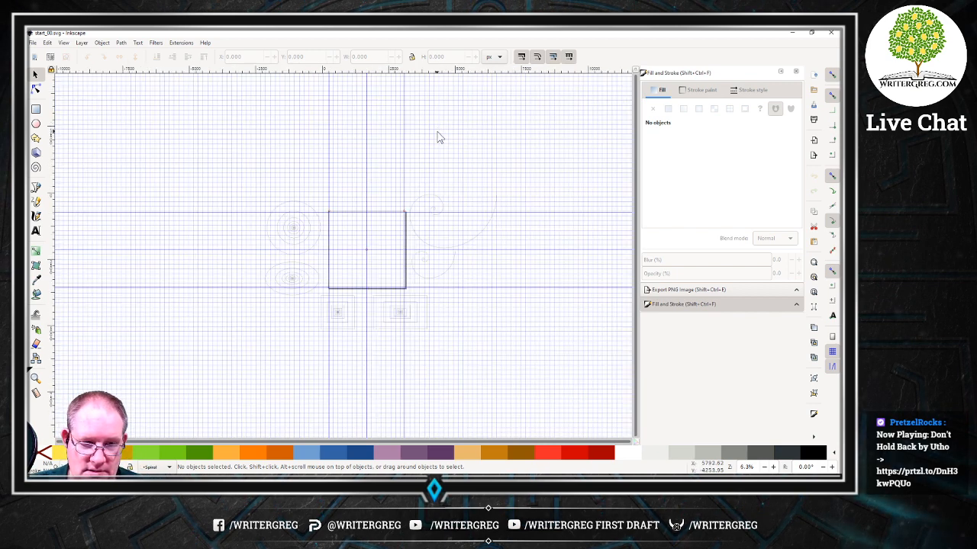
pyautogui.press('+')
pyautogui.press('+')
pyautogui.press('+')
pyautogui.press('+')
pyautogui.press('-')
pyautogui.press('-')
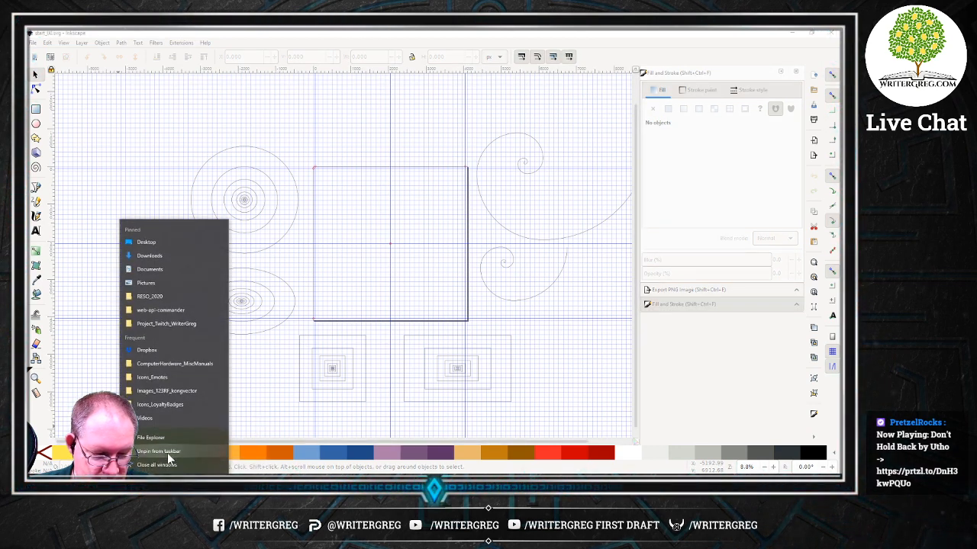
# Open a new File Explorer window and check Inkscape's list of recently opened drawings.
pyautogui.click(166, 438)
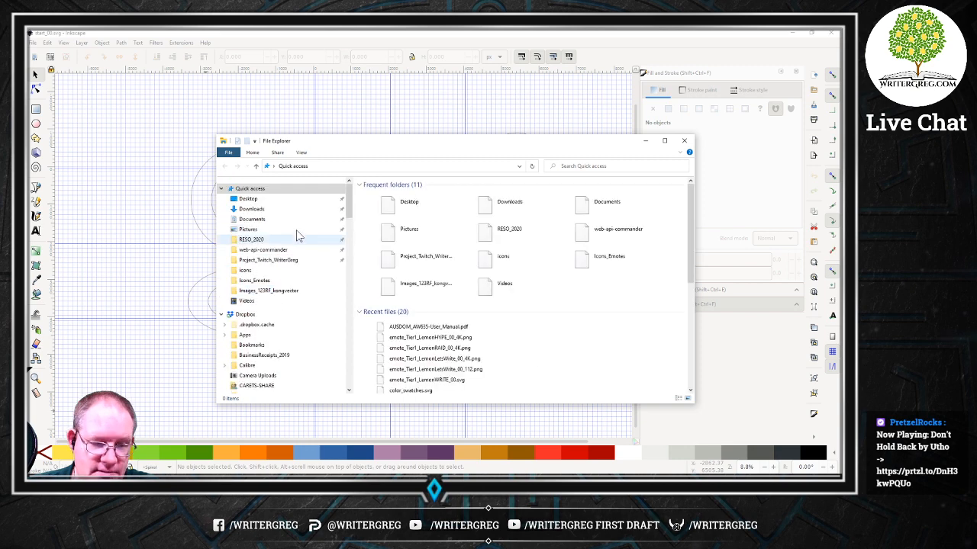
pyautogui.click(33, 43)
pyautogui.moveTo(55, 84)
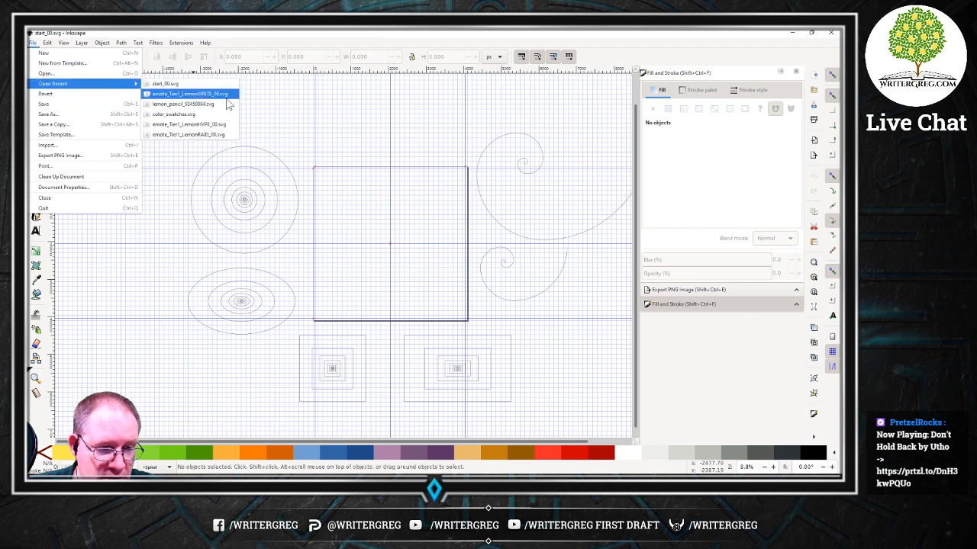
pyautogui.click(286, 37)
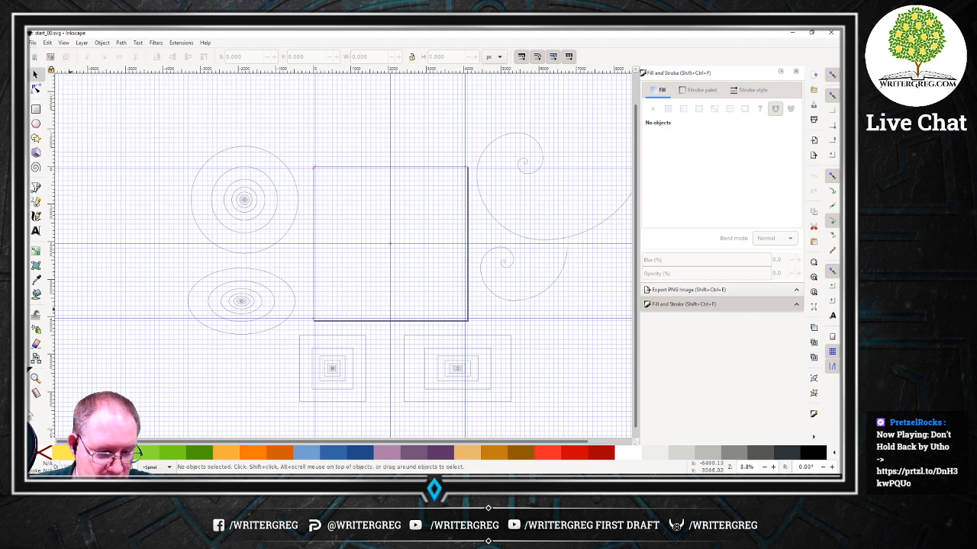
# Launch Evernote, and close the start_00.svg drawing.
pyautogui.click(36, 480)
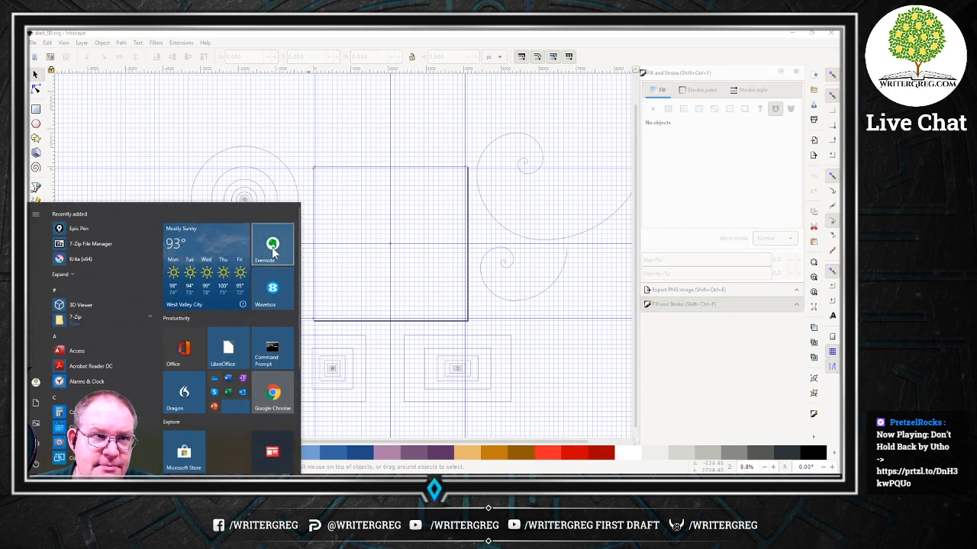
pyautogui.click(273, 249)
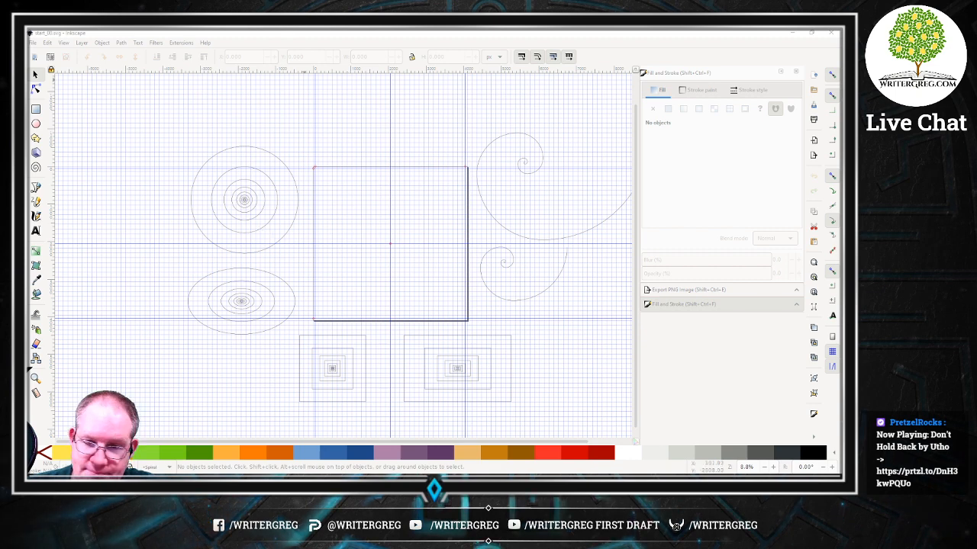
pyautogui.click(831, 33)
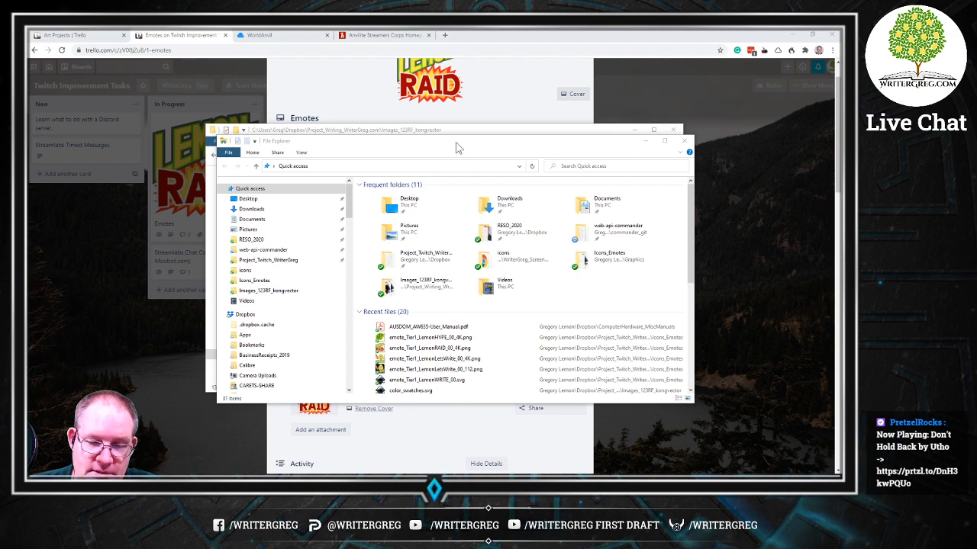
# Open start_00.svg from the Dropbox folder Graphics_LetterGridBuilder.
pyautogui.moveTo(457, 148); pyautogui.dragTo(504, 187)
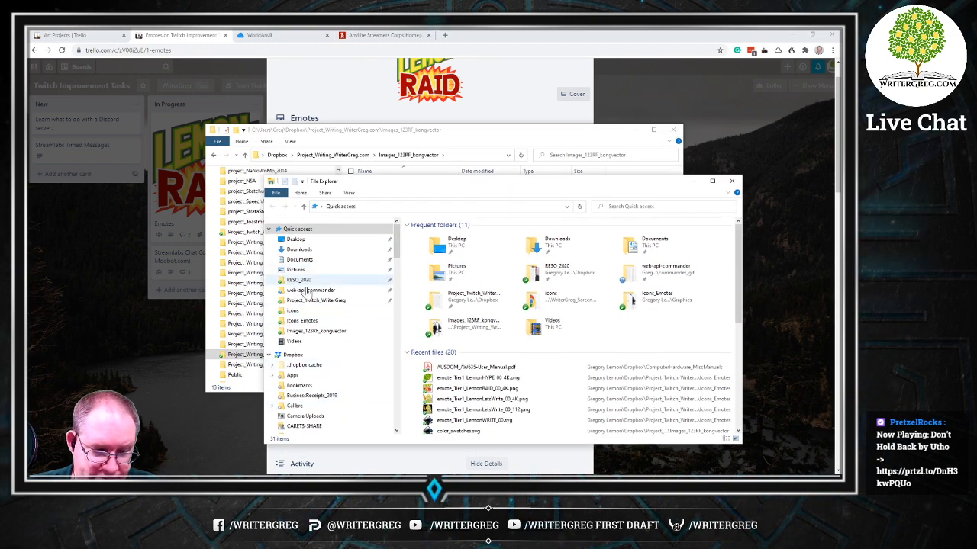
pyautogui.scroll(-8, 324, 306)
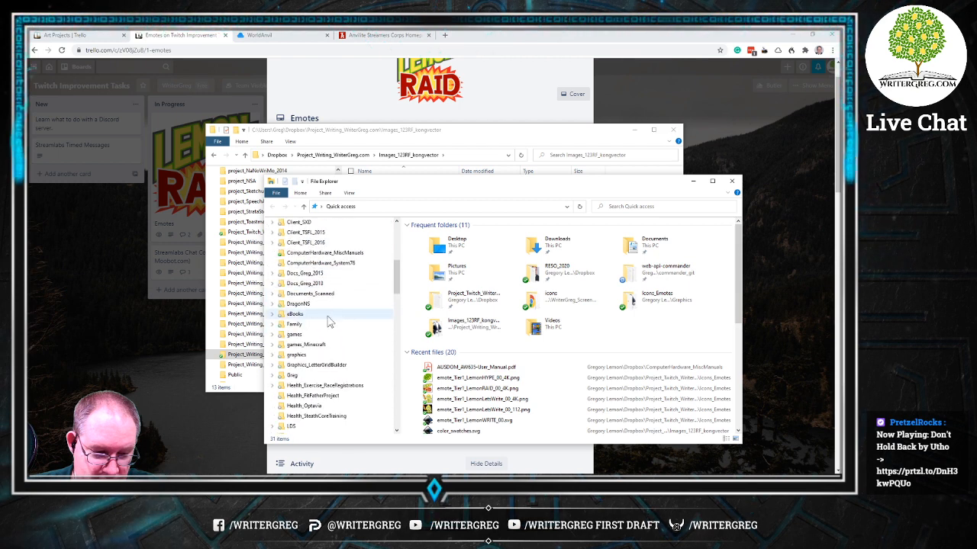
pyautogui.scroll(-7, 330, 322)
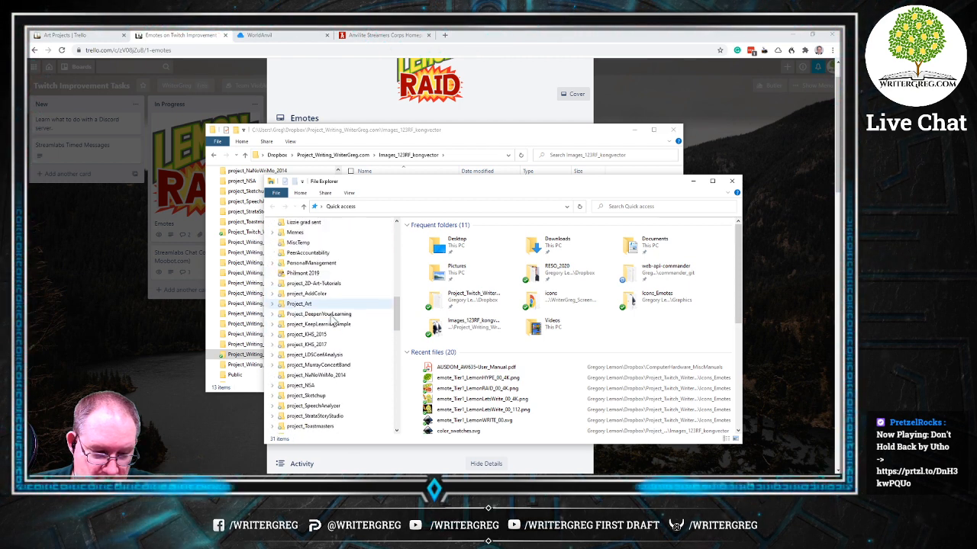
pyautogui.scroll(4, 330, 305)
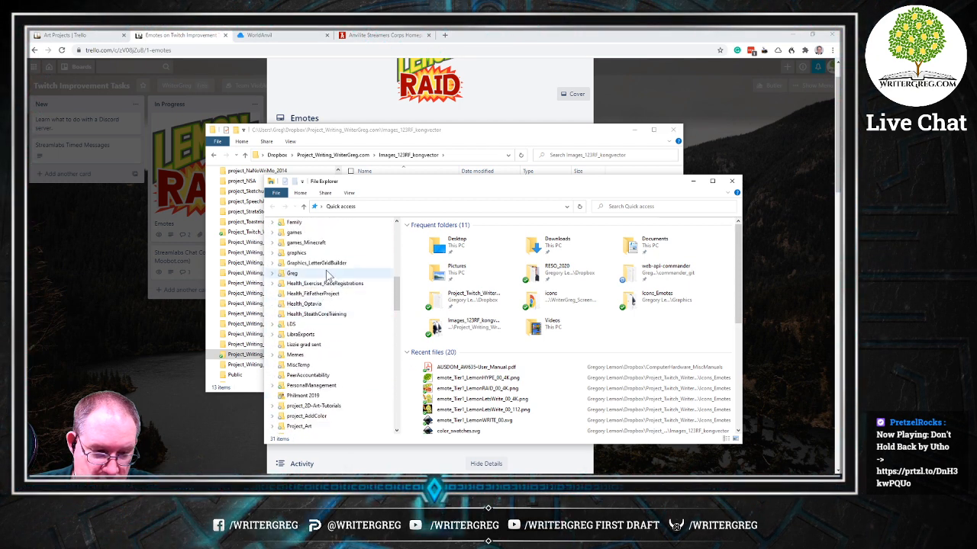
pyautogui.click(319, 263)
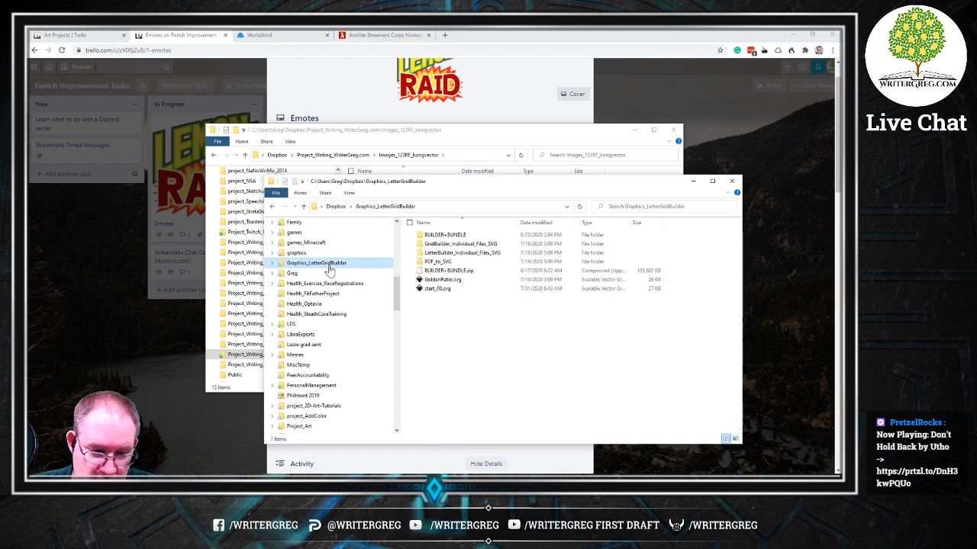
pyautogui.click(461, 291)
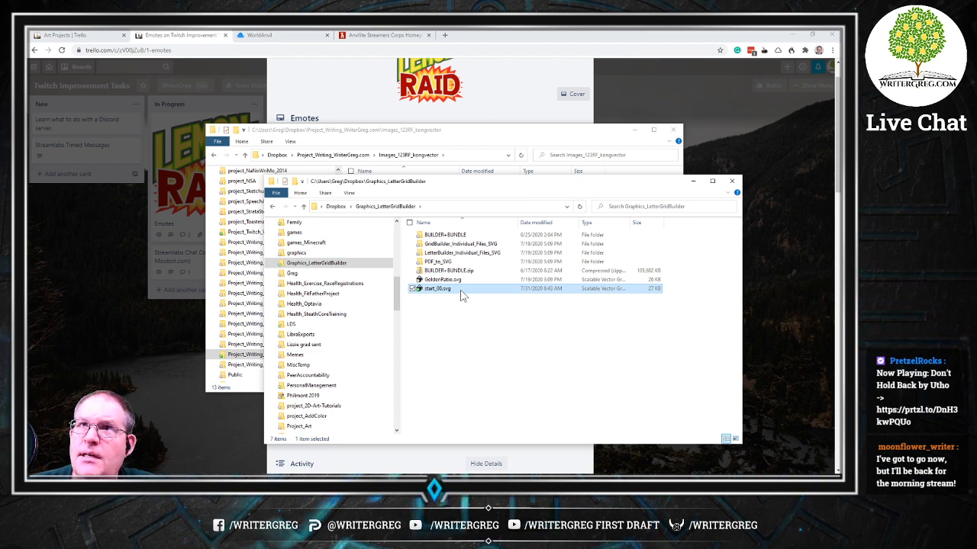
pyautogui.doubleClick(461, 296)
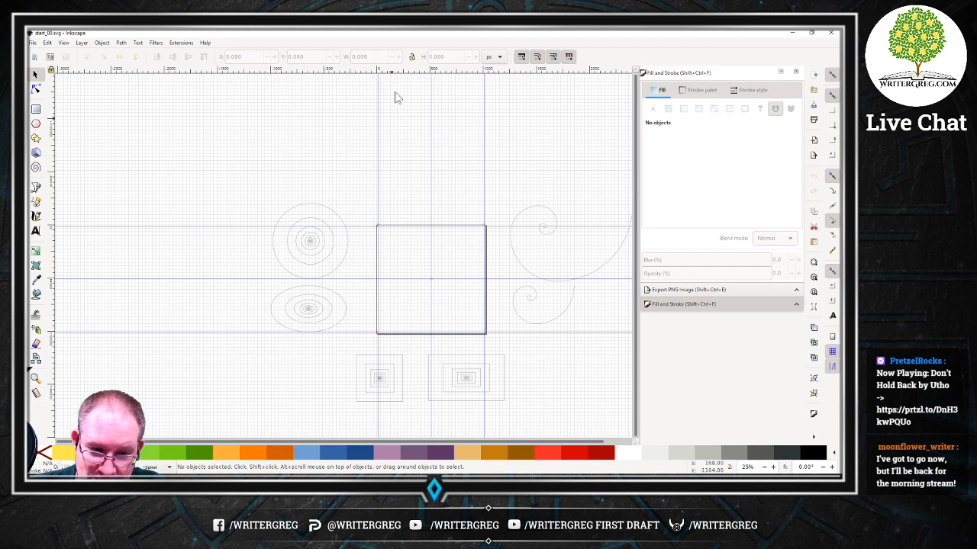
# Start saving the drawing under a new location, choosing the Dropbox folder Project_Twitch_WriterGreg > Graphics > Icons_Emotes.
pyautogui.click(32, 43)
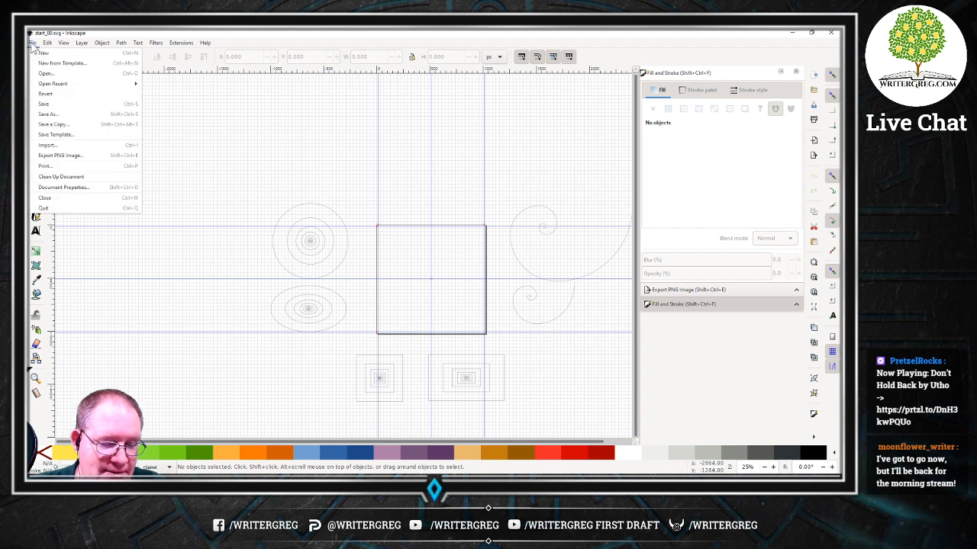
pyautogui.click(76, 124)
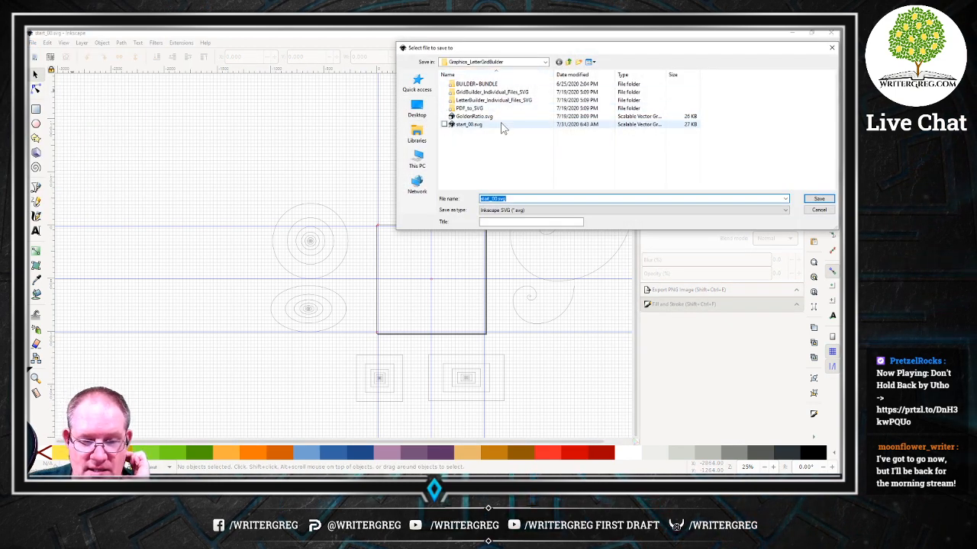
pyautogui.click(421, 141)
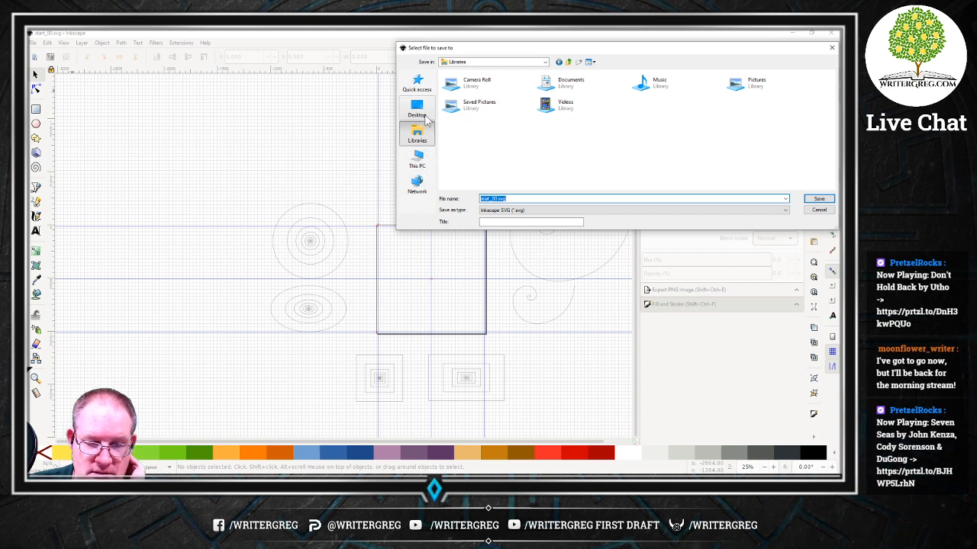
pyautogui.click(545, 62)
pyautogui.click(546, 63)
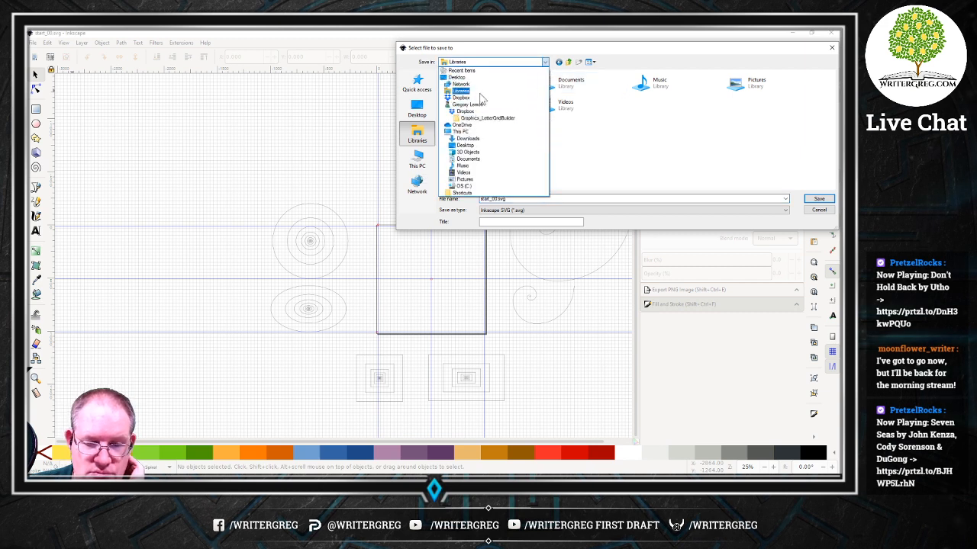
pyautogui.click(477, 112)
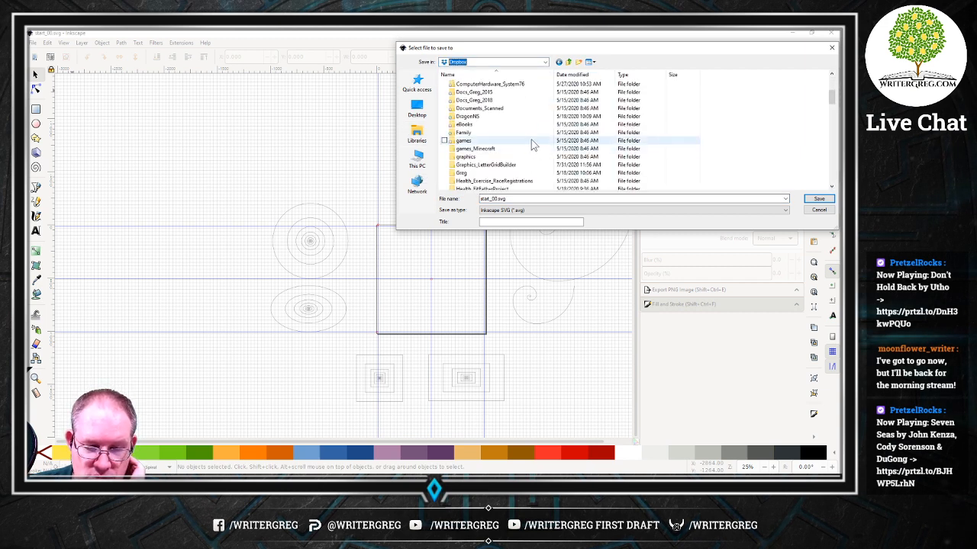
pyautogui.scroll(-10, 532, 145)
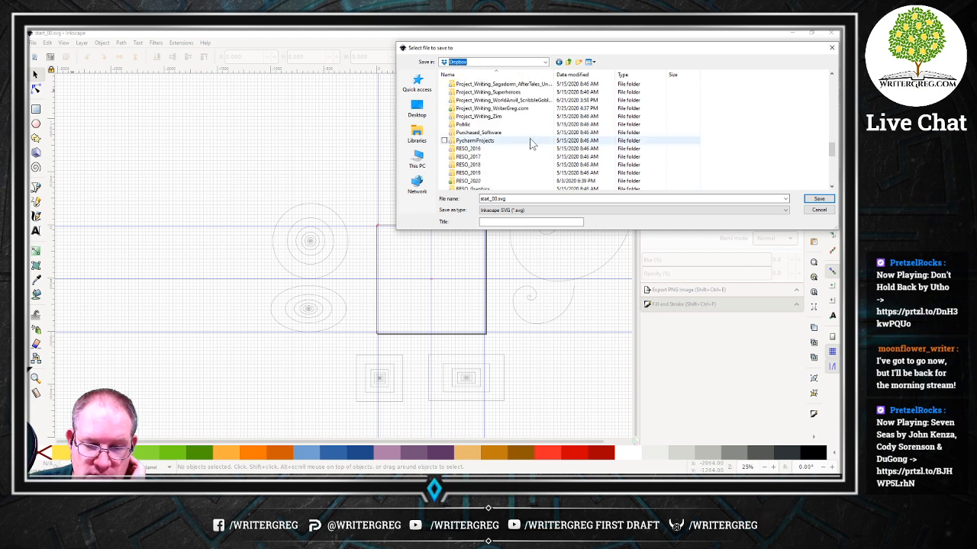
pyautogui.scroll(4, 527, 137)
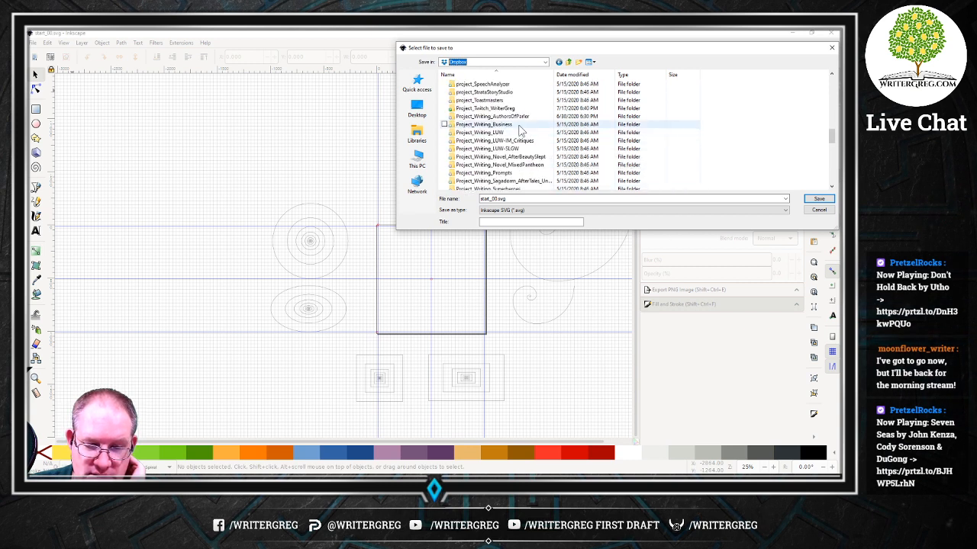
pyautogui.doubleClick(517, 111)
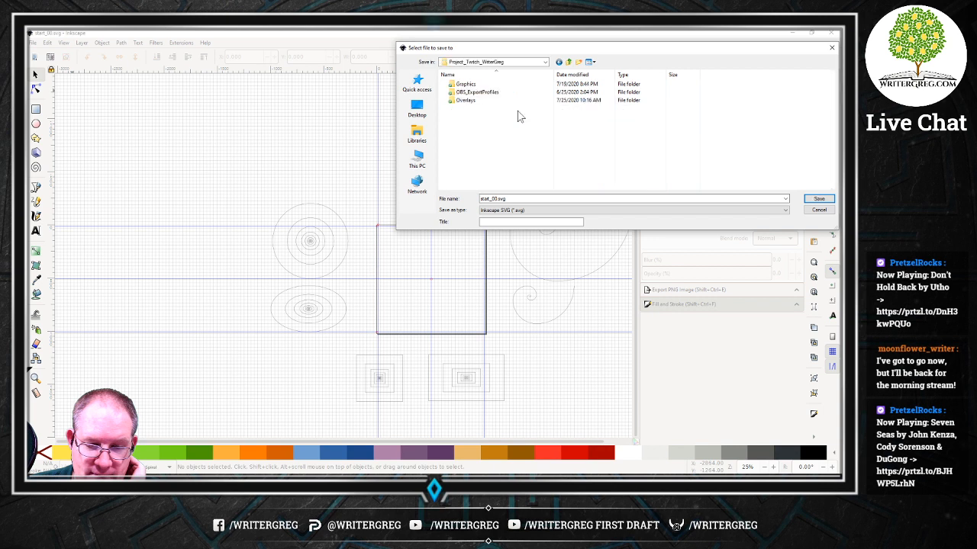
pyautogui.doubleClick(482, 86)
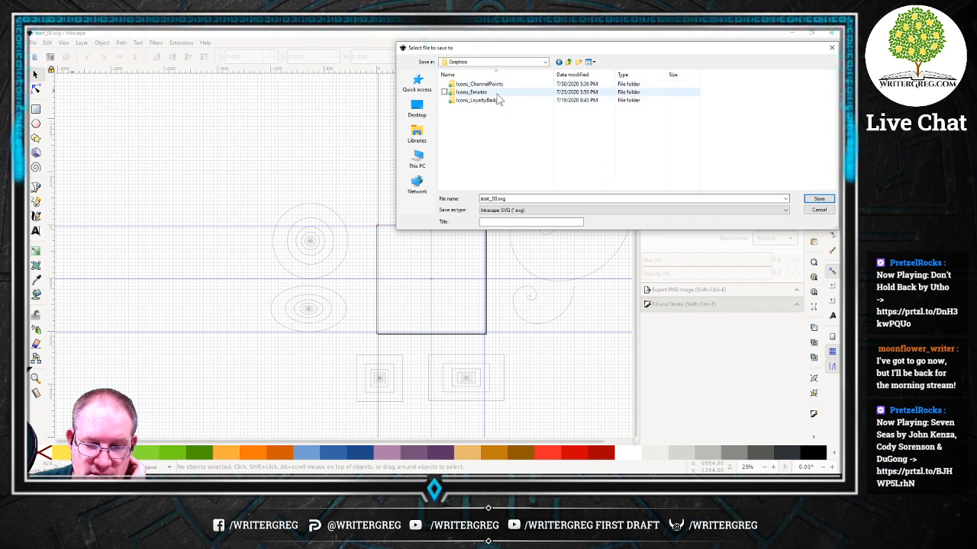
pyautogui.doubleClick(487, 92)
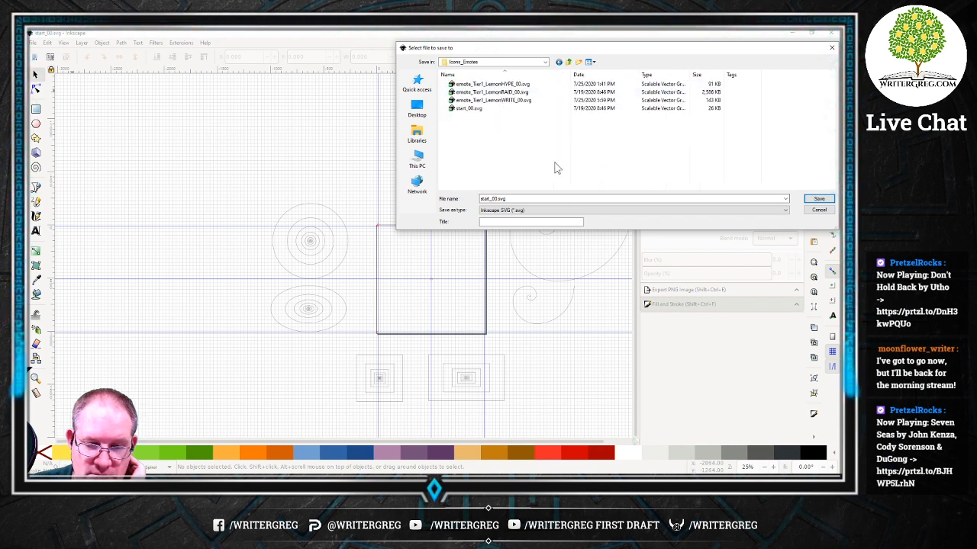
# Name the file emote_Tier1_LemonGoodJob_00.svg, based on the LemonWRITE emote's file name, and save it as Inkscape SVG.
pyautogui.click(488, 100)
pyautogui.click(566, 199)
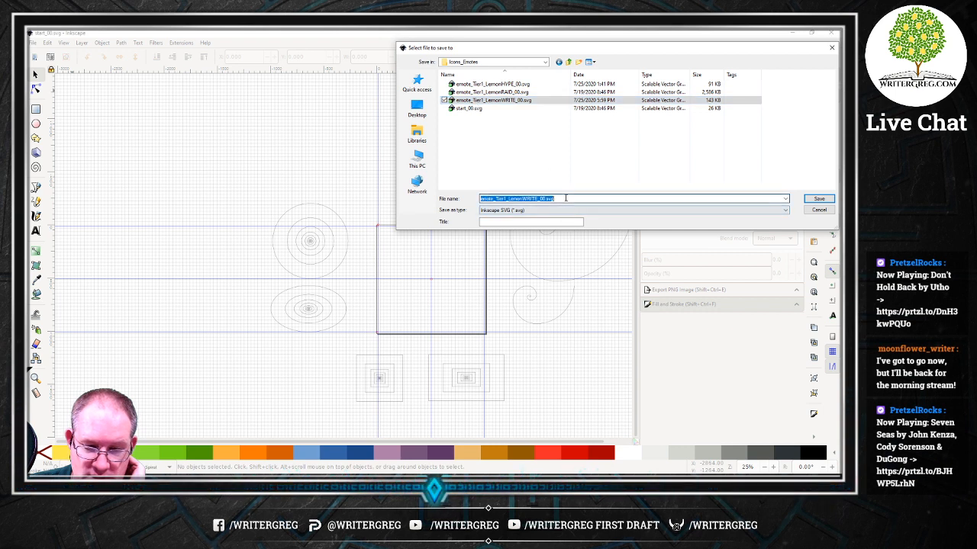
pyautogui.click(570, 198)
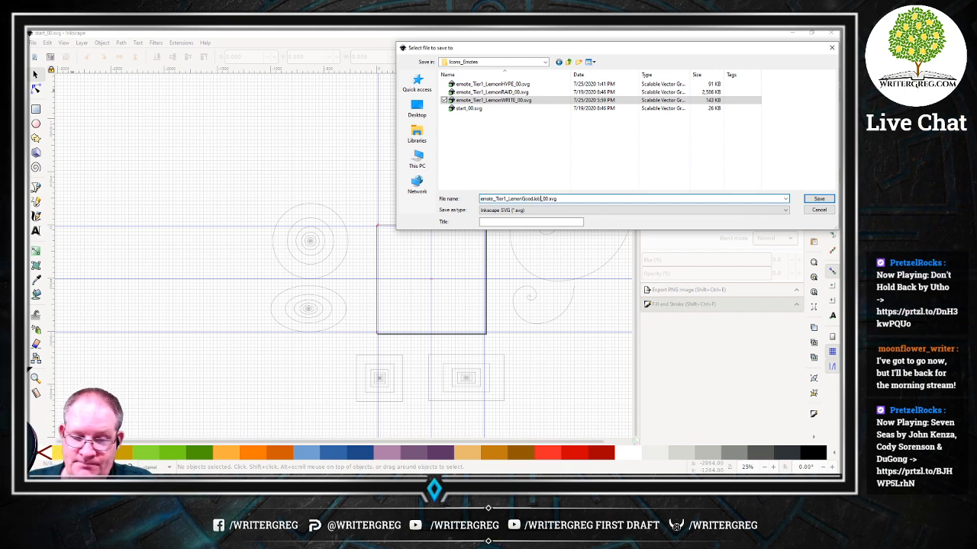
pyautogui.press('Return')
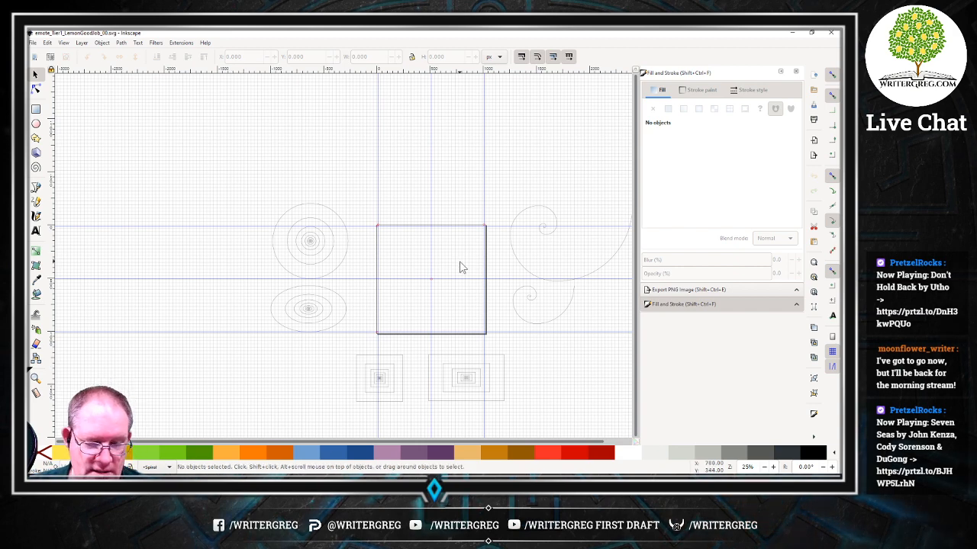
pyautogui.press('+')
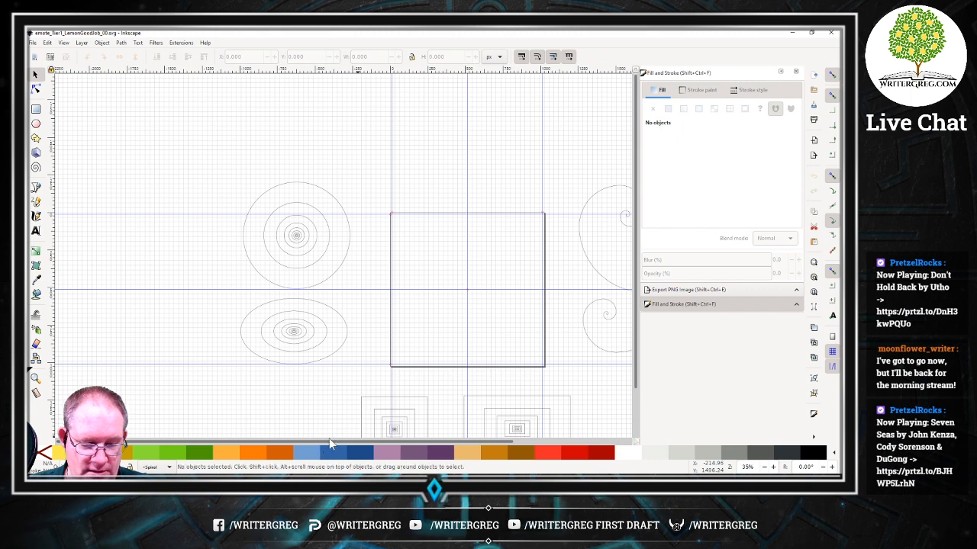
pyautogui.moveTo(344, 444); pyautogui.dragTo(439, 444)
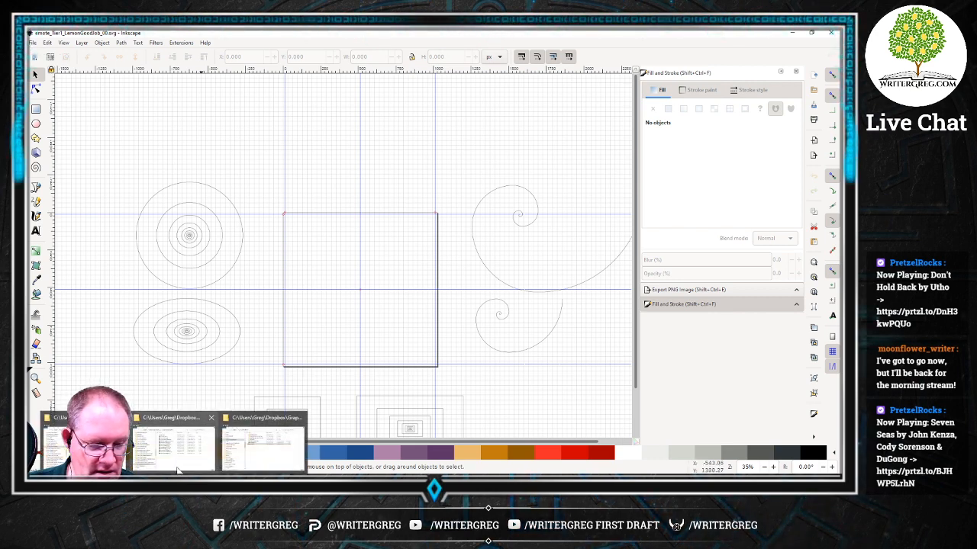
# Delete start_00.svg from the Icons_Emotes folder everywhere in Dropbox, and return to the drawing.
pyautogui.click(177, 461)
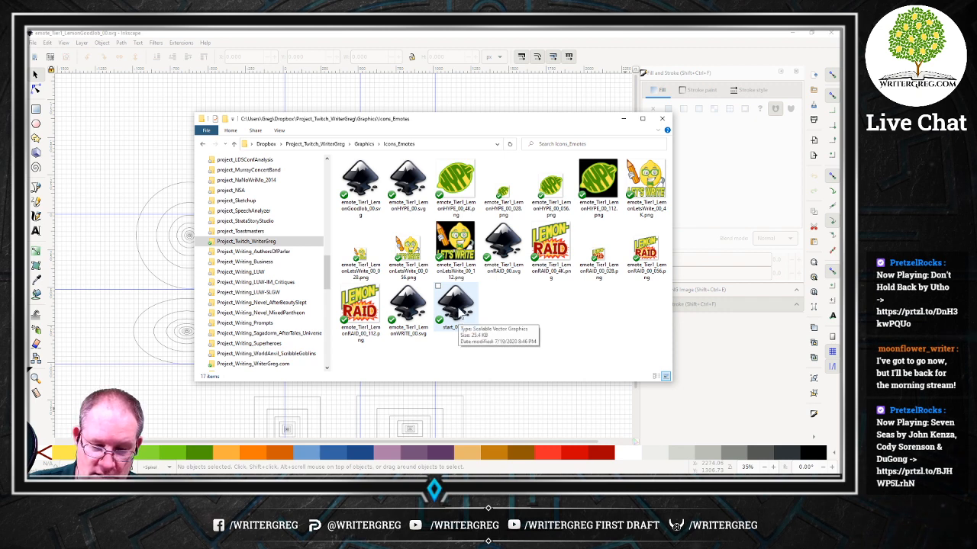
pyautogui.rightClick(463, 313)
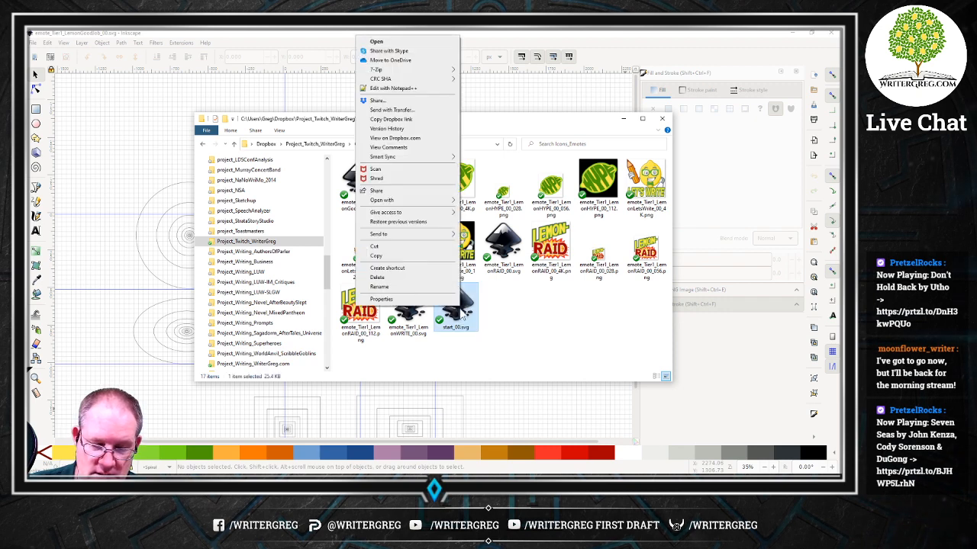
pyautogui.click(381, 282)
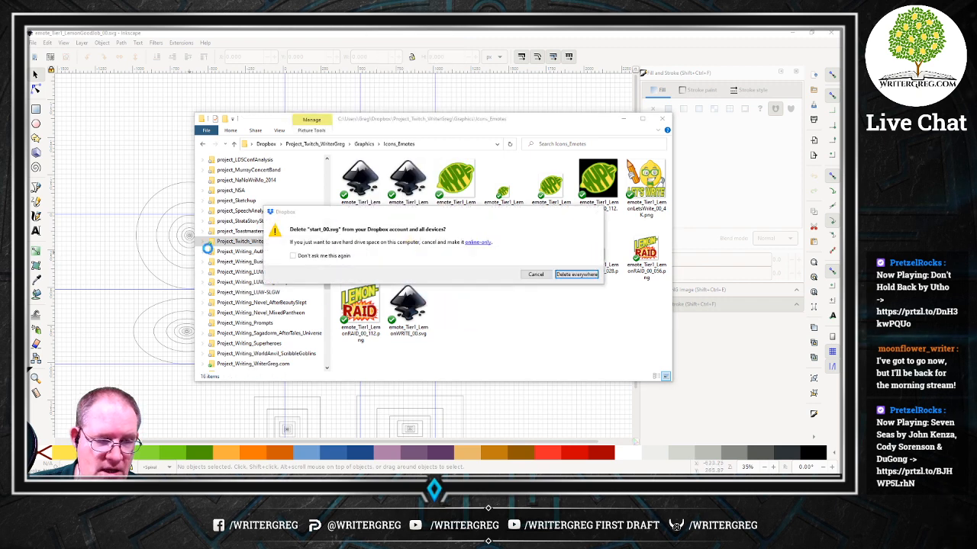
pyautogui.click(576, 276)
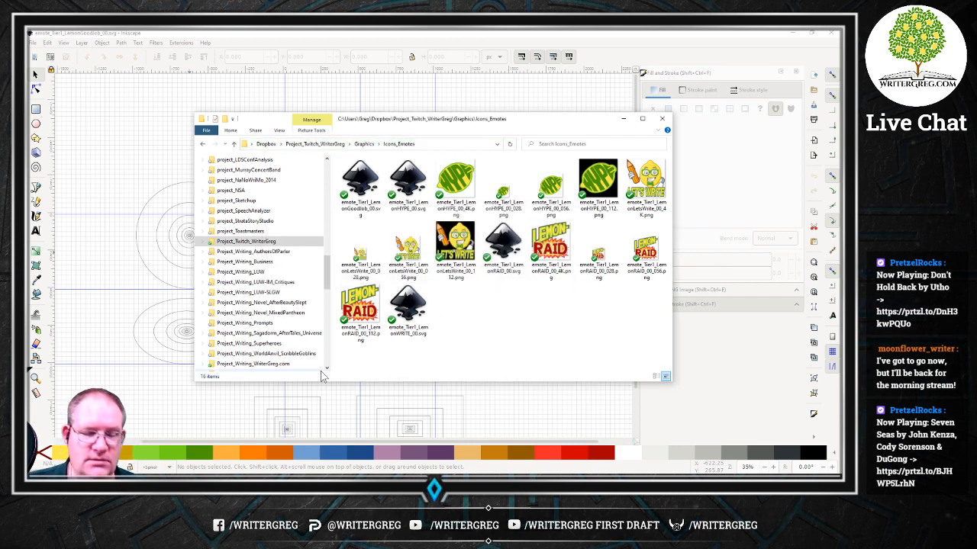
pyautogui.click(612, 48)
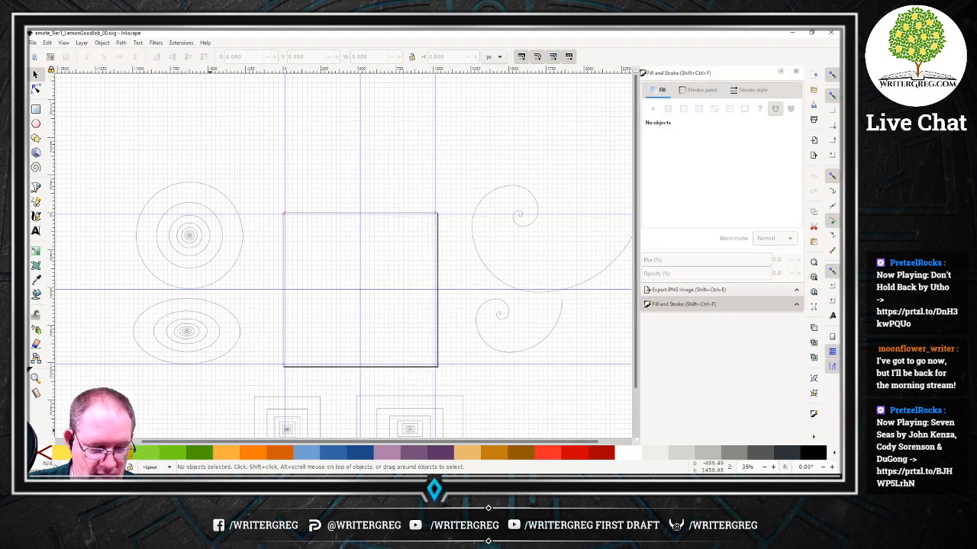
# Import lime_thumbsup_93453207.svg from the Images_123RF_kongvector folder into the drawing, including it as editable objects.
pyautogui.moveTo(174, 484)
pyautogui.moveTo(86, 447)
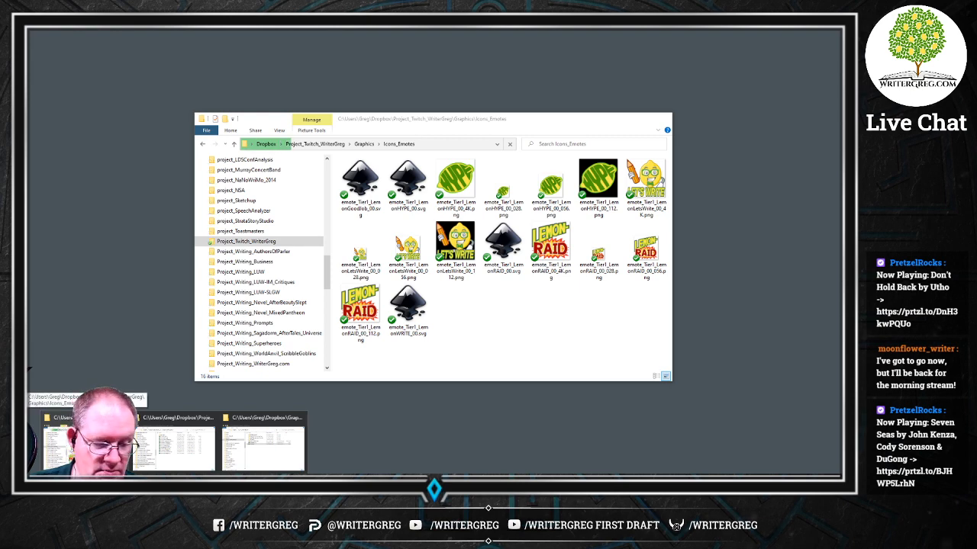
pyautogui.click(197, 461)
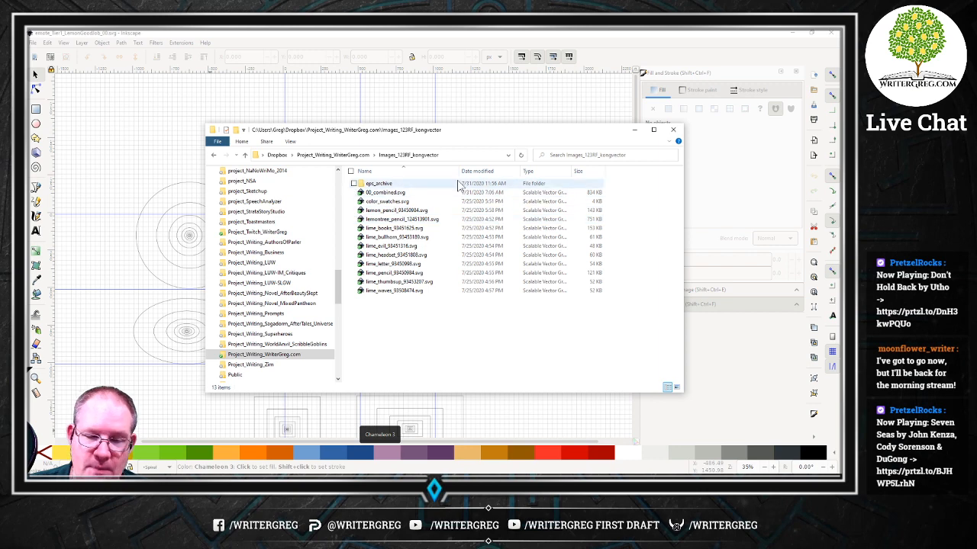
pyautogui.moveTo(468, 136); pyautogui.dragTo(586, 125)
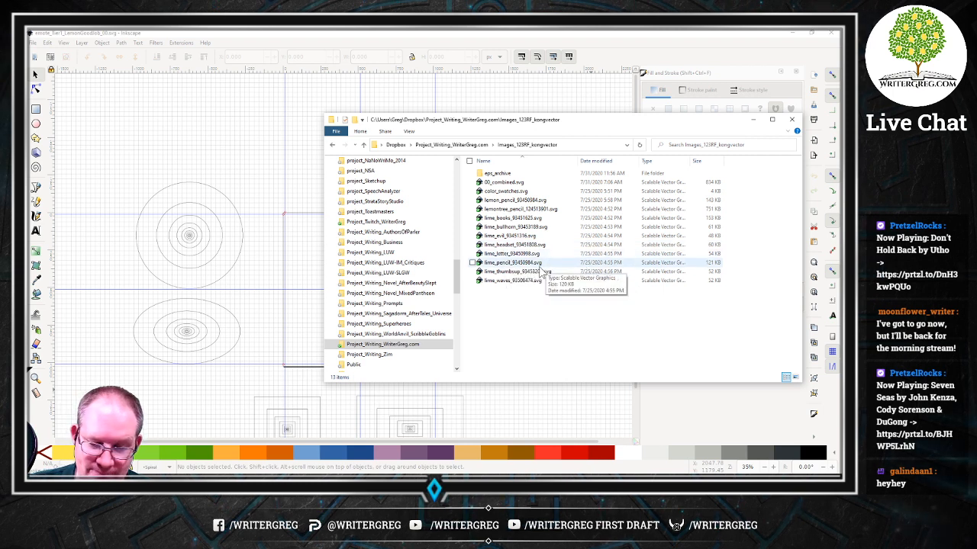
pyautogui.click(545, 279)
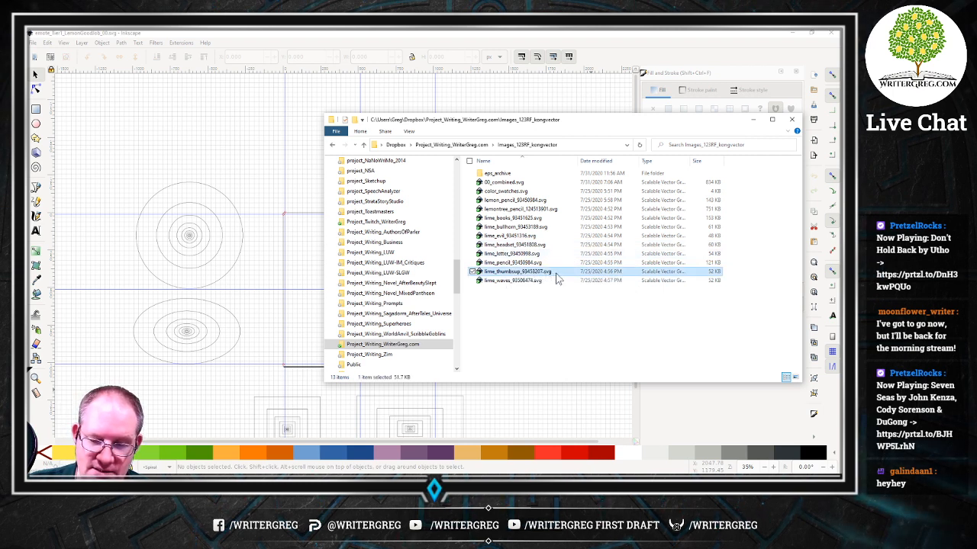
pyautogui.moveTo(194, 310); pyautogui.dragTo(222, 301)
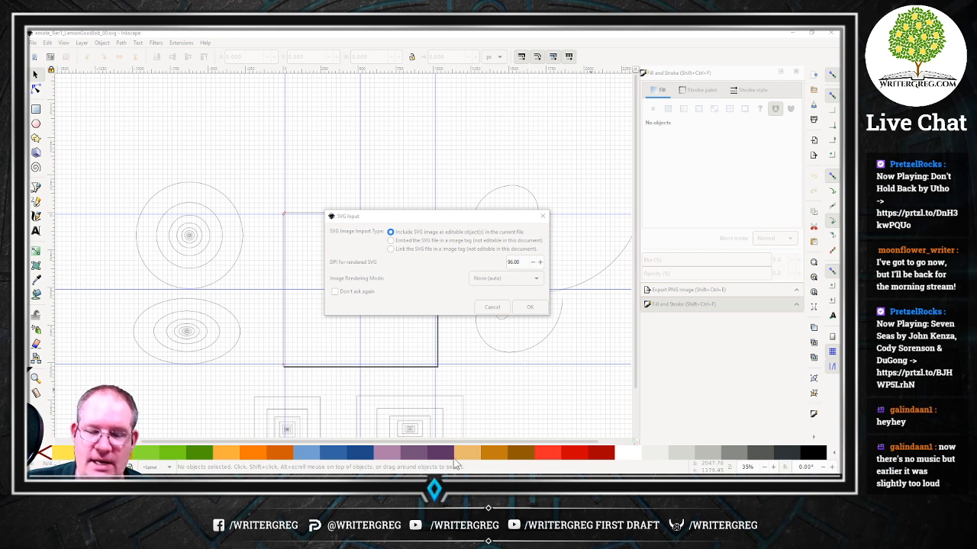
pyautogui.click(397, 217)
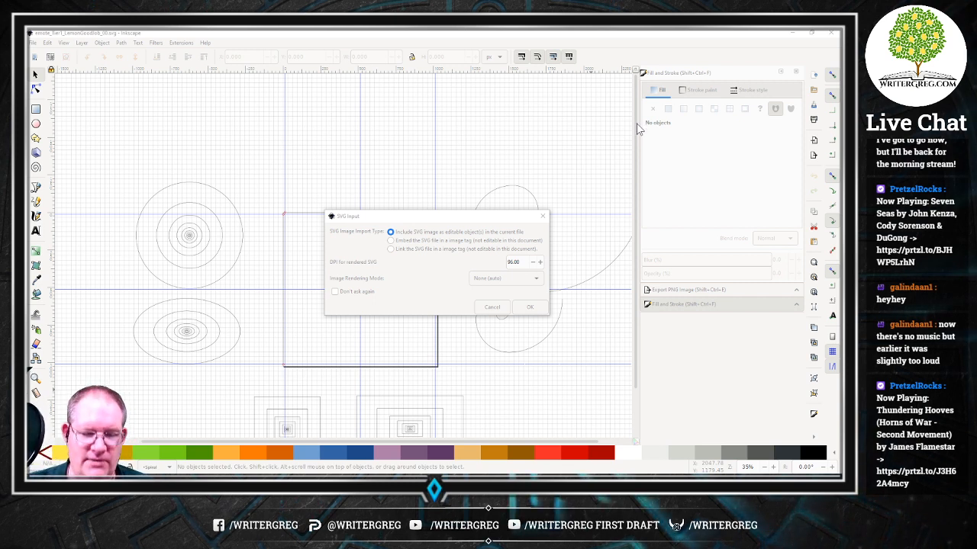
pyautogui.click(456, 223)
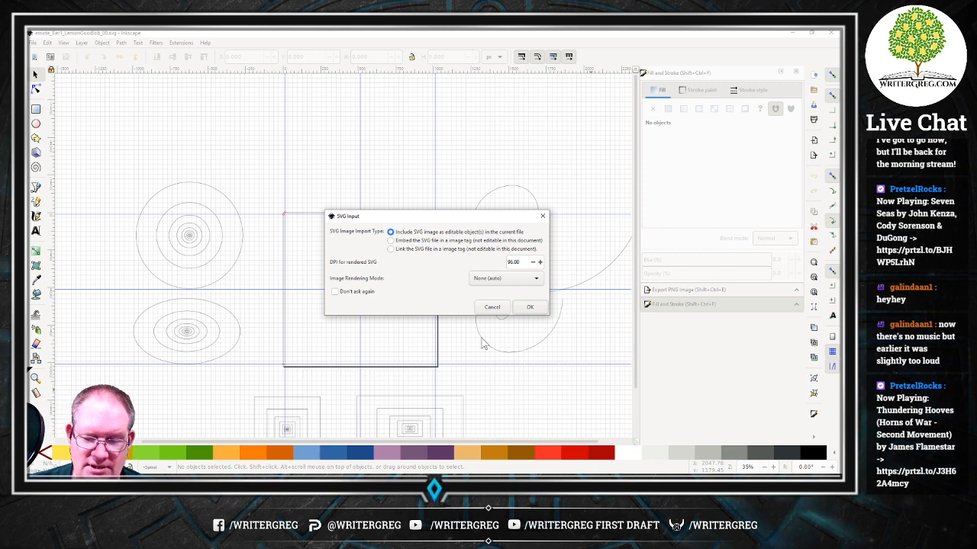
pyautogui.click(537, 306)
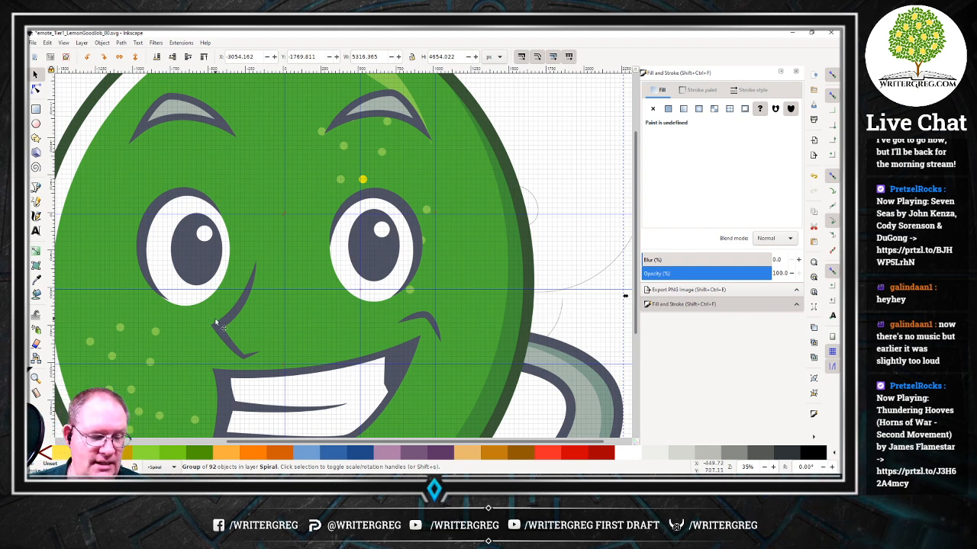
# Open the Transform scale settings for the imported lime group and enable proportional scaling.
pyautogui.press('-')
pyautogui.press('-')
pyautogui.press('-')
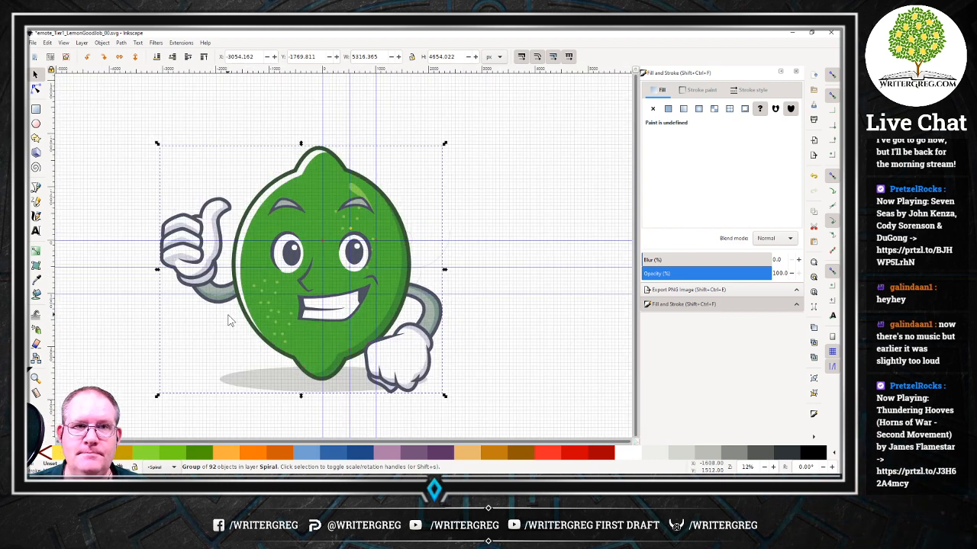
pyautogui.press('-')
pyautogui.press('+')
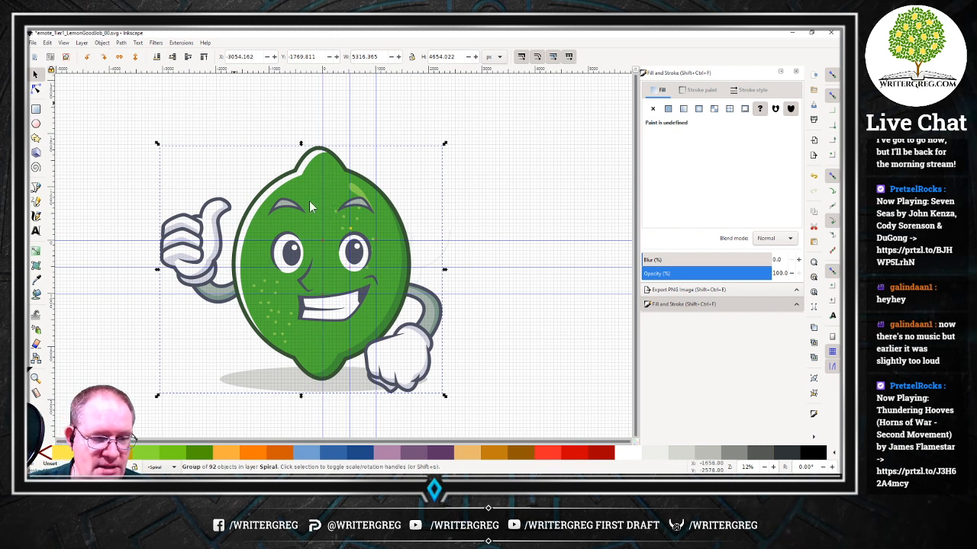
pyautogui.rightClick(325, 213)
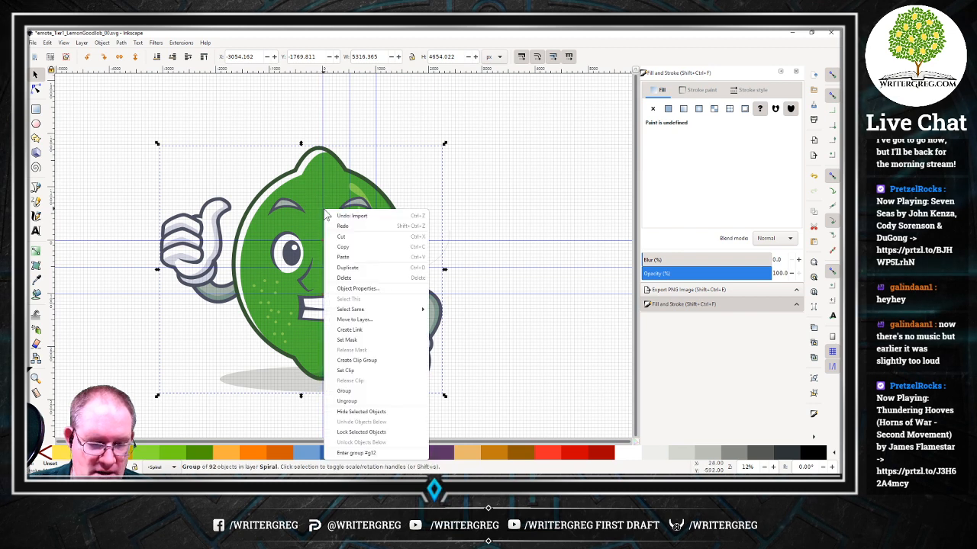
pyautogui.click(104, 43)
pyautogui.click(105, 43)
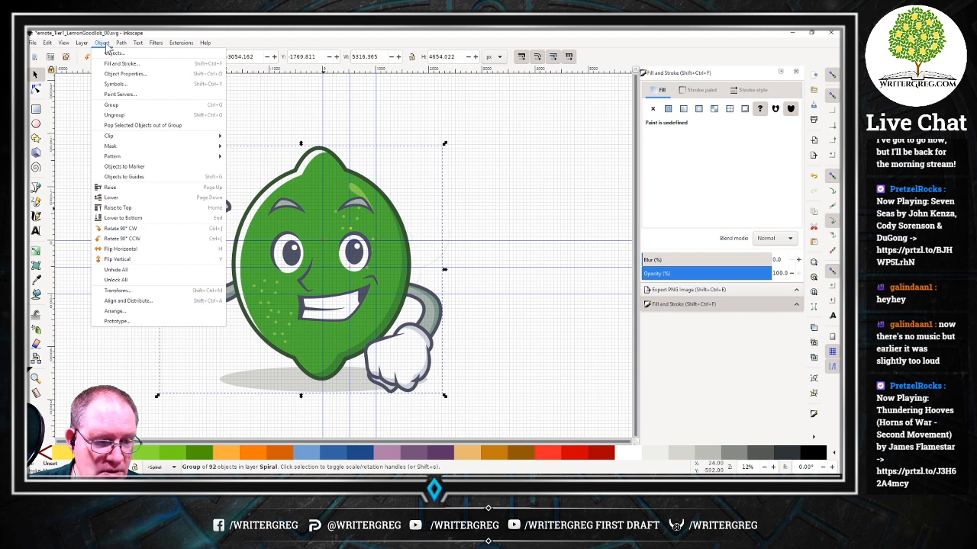
pyautogui.click(136, 293)
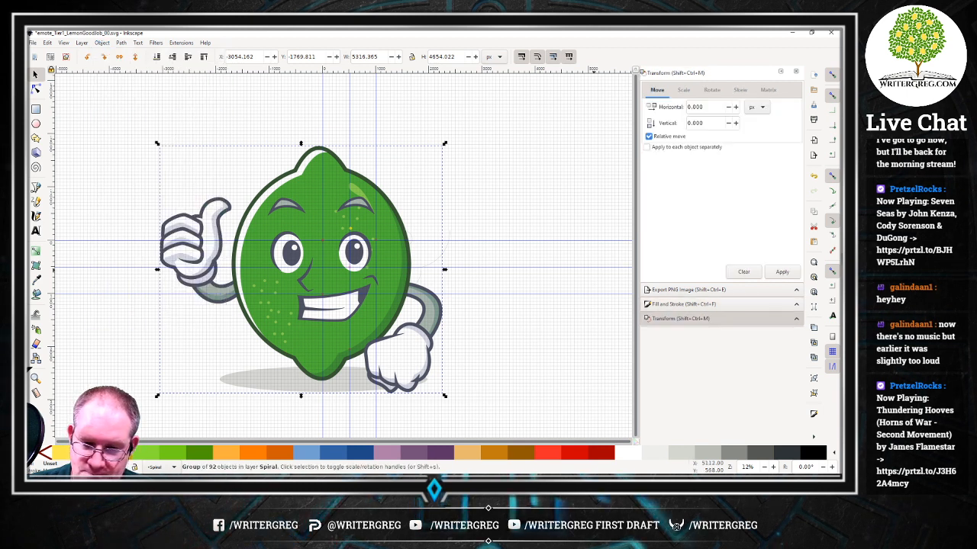
pyautogui.click(682, 90)
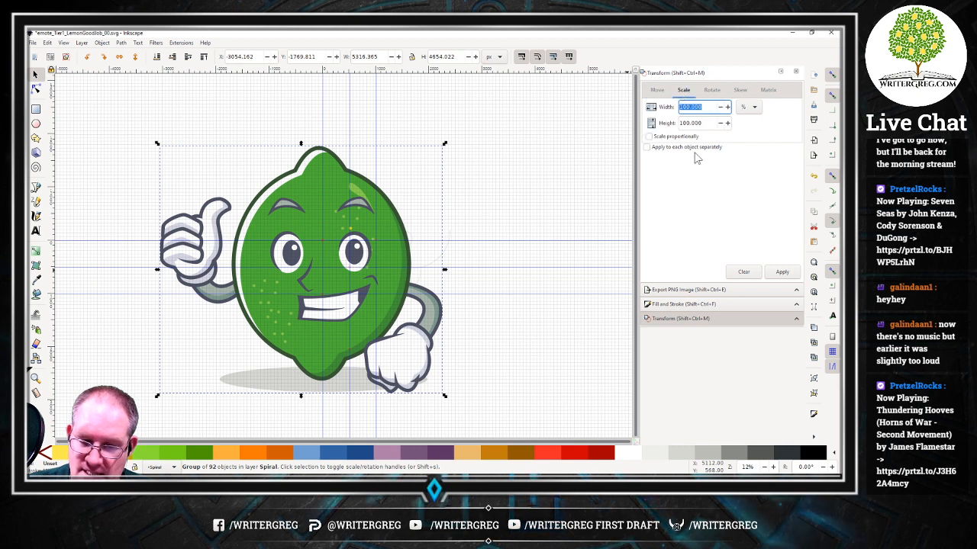
pyautogui.click(648, 137)
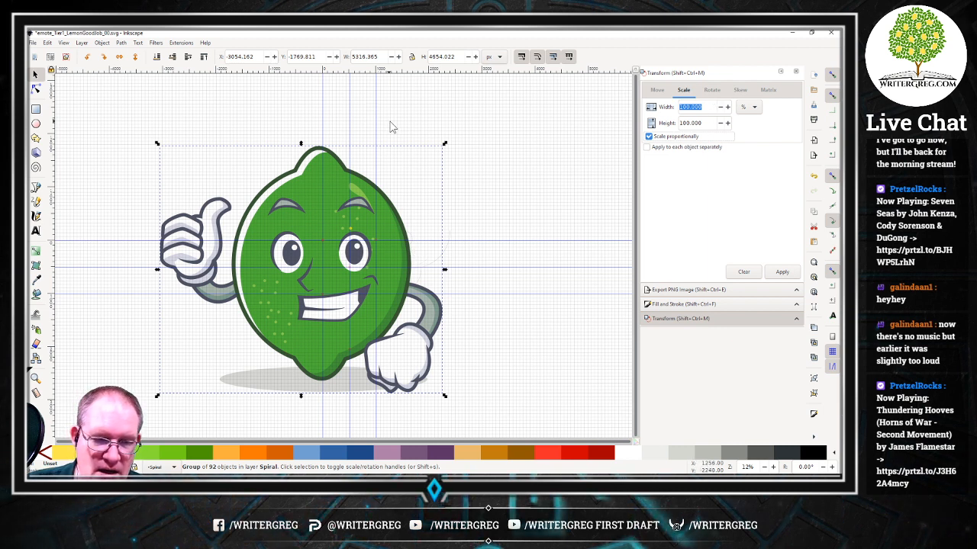
# Shift the lime group up and to the left, and check the page's custom size in the document properties.
pyautogui.moveTo(342, 205); pyautogui.dragTo(291, 183)
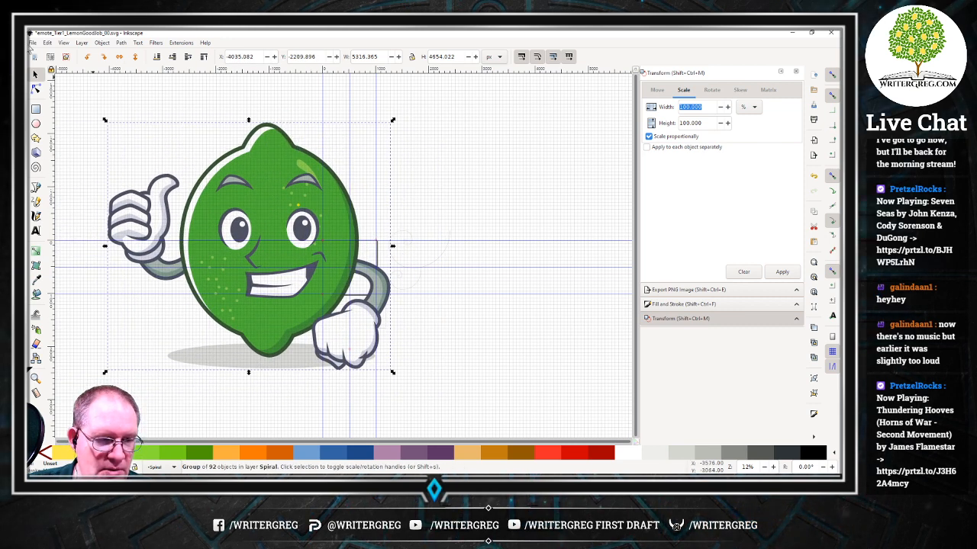
pyautogui.click(33, 43)
pyautogui.click(89, 192)
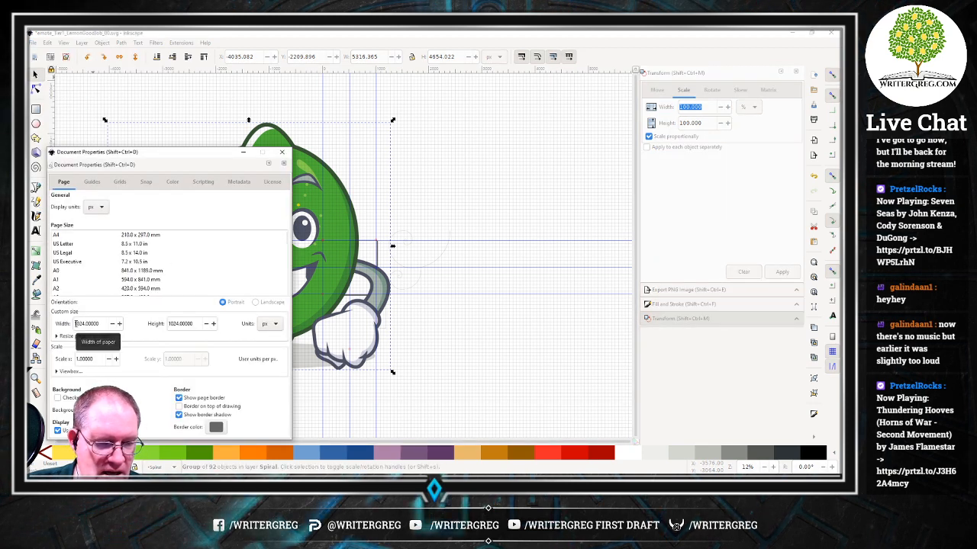
pyautogui.moveTo(180, 160); pyautogui.dragTo(458, 97)
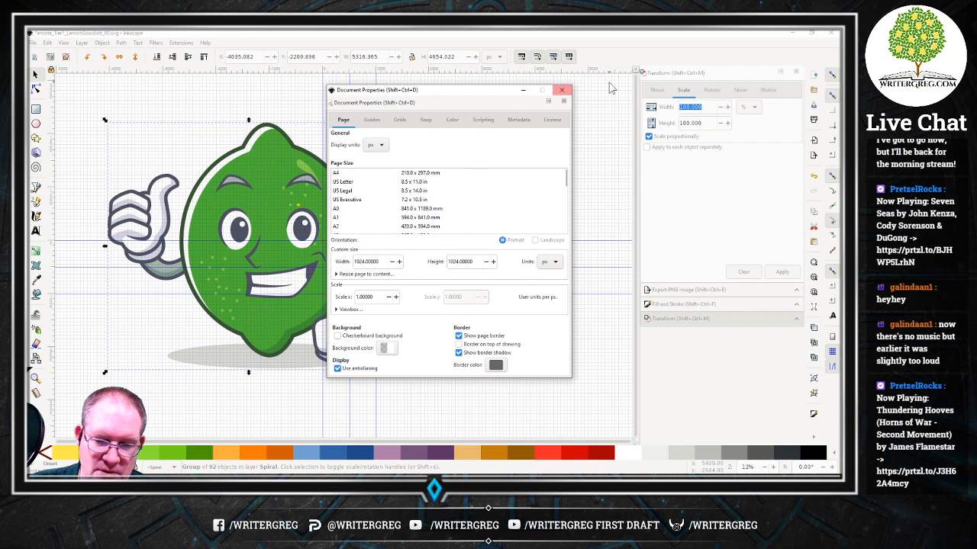
pyautogui.click(562, 90)
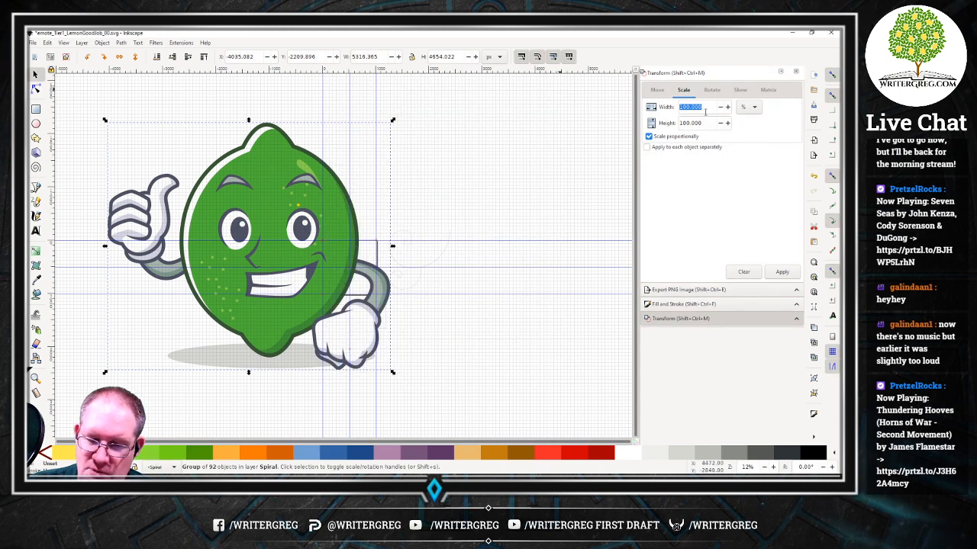
# Scale the lime group proportionally to a width of 900 px.
pyautogui.click(746, 107)
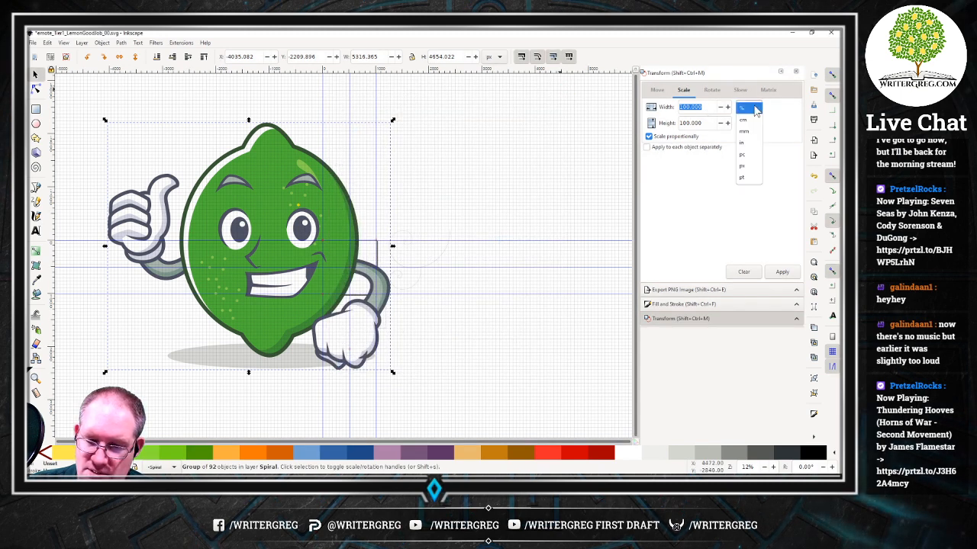
pyautogui.click(744, 166)
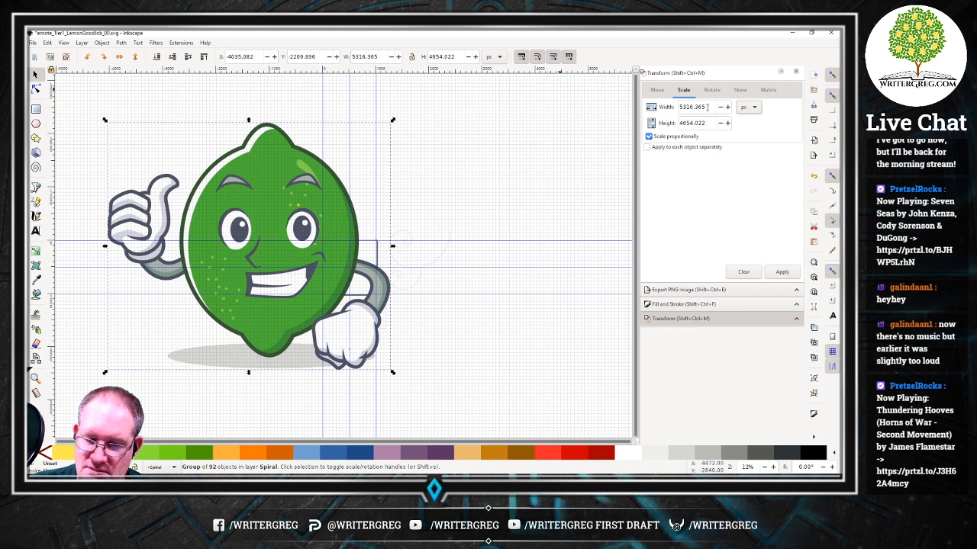
pyautogui.tripleClick(707, 107)
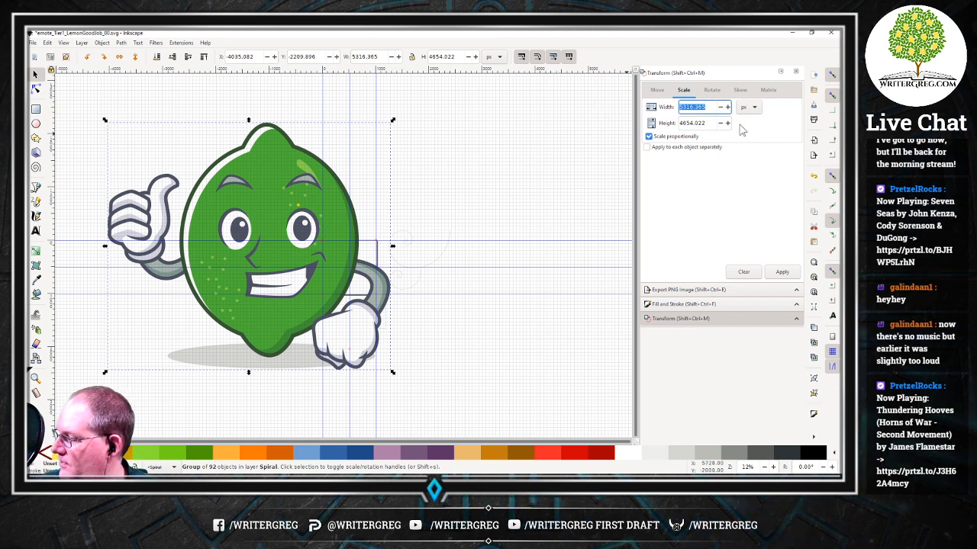
pyautogui.write('900')
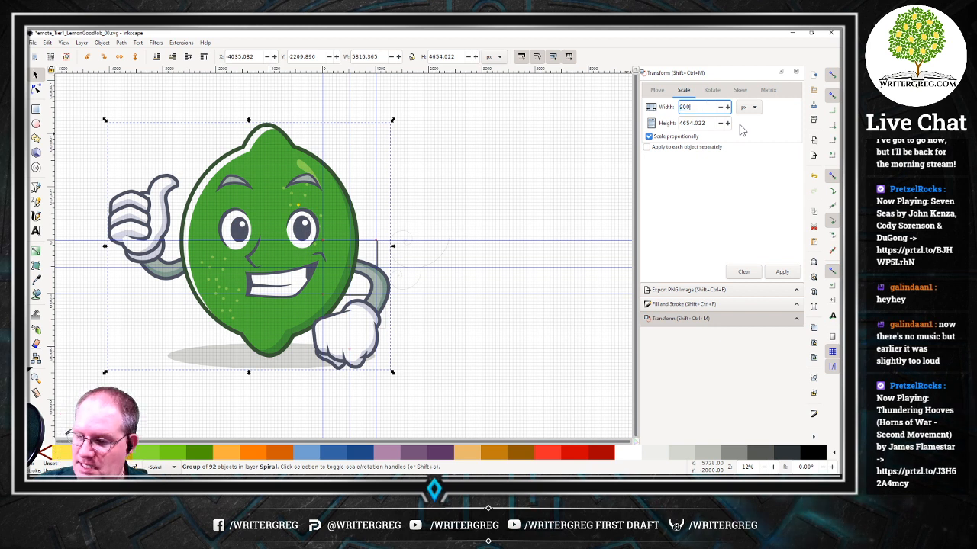
pyautogui.press('Return')
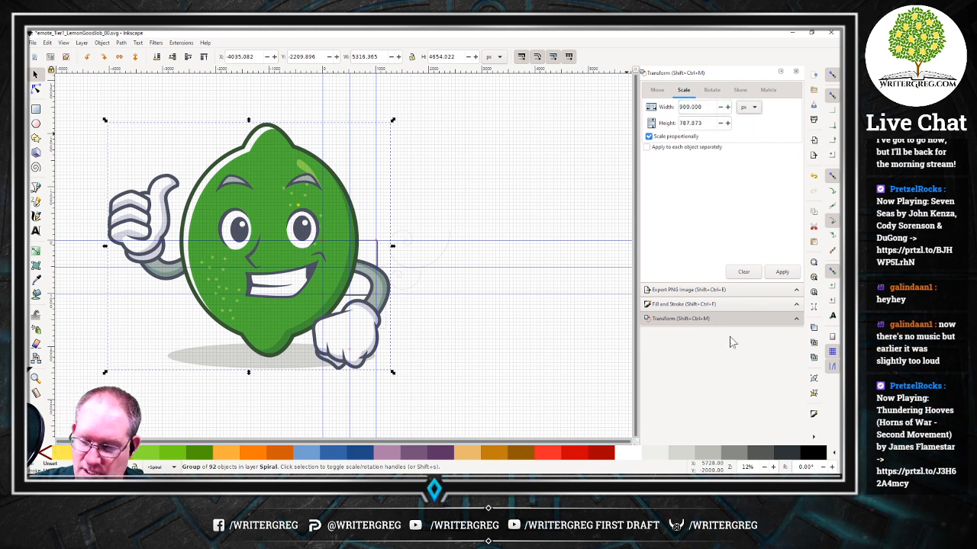
pyautogui.click(781, 273)
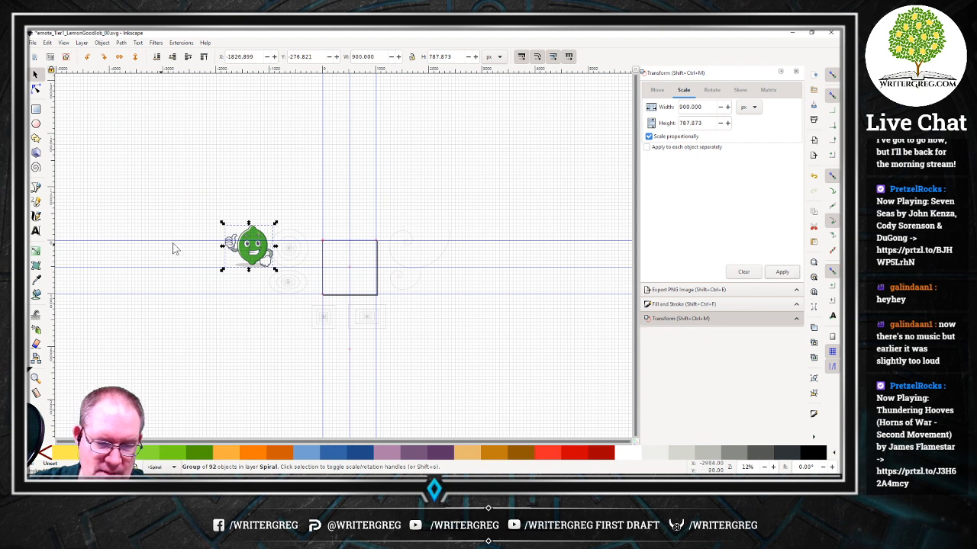
# Move the lime group onto the page and center it horizontally and vertically relative to the page.
pyautogui.moveTo(254, 248); pyautogui.dragTo(356, 263)
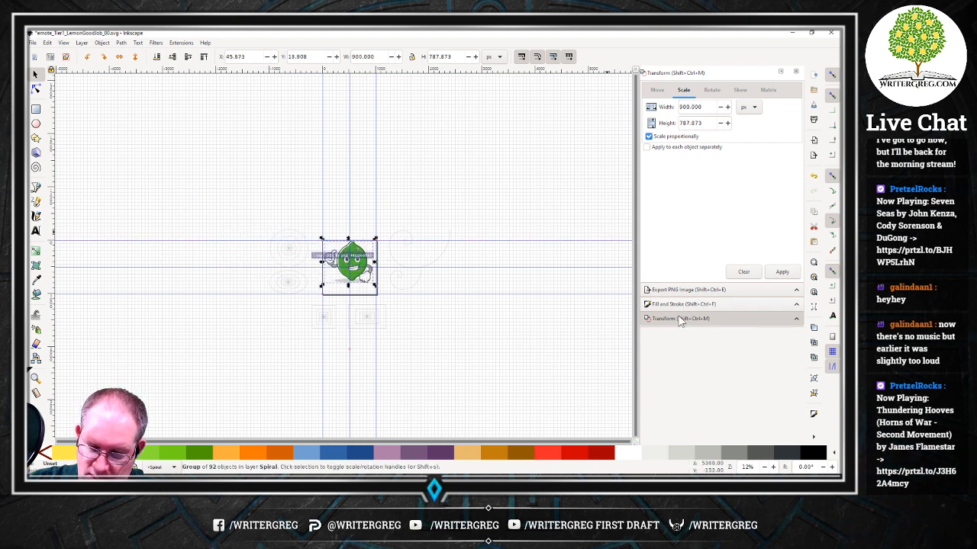
pyautogui.click(780, 73)
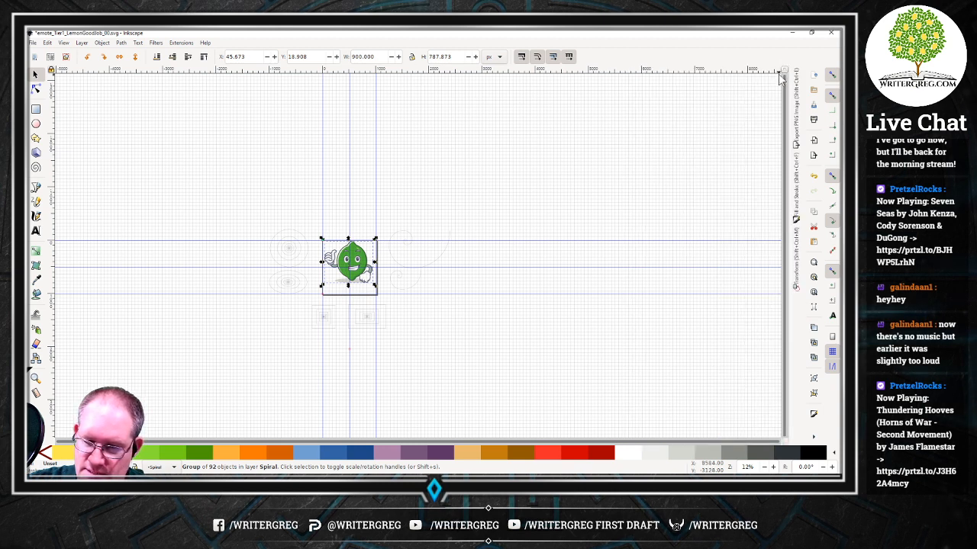
pyautogui.click(97, 44)
pyautogui.click(157, 303)
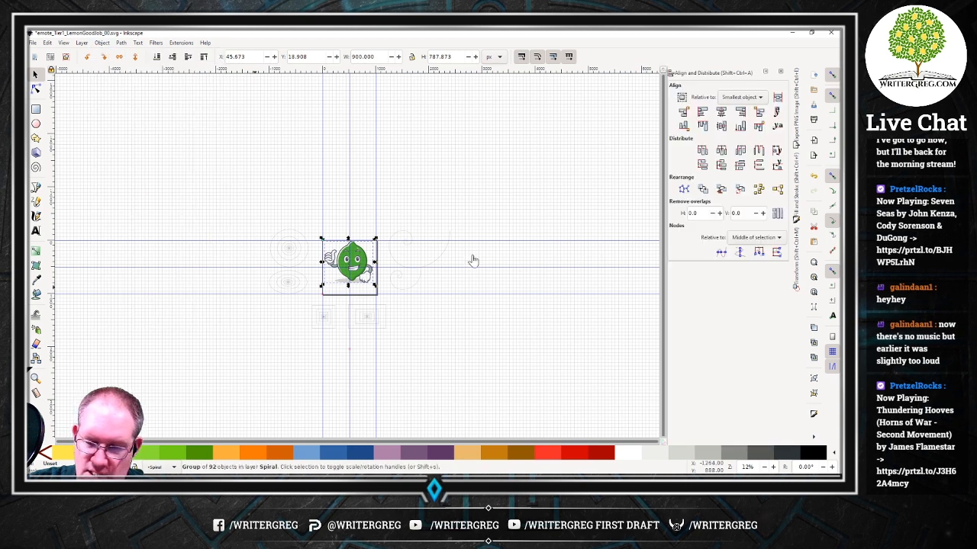
pyautogui.click(742, 97)
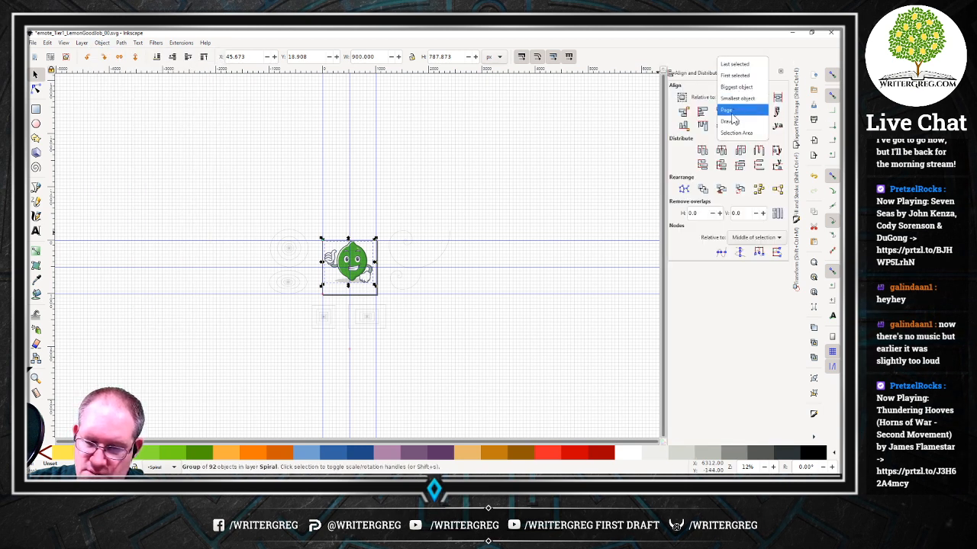
pyautogui.click(731, 115)
pyautogui.click(721, 112)
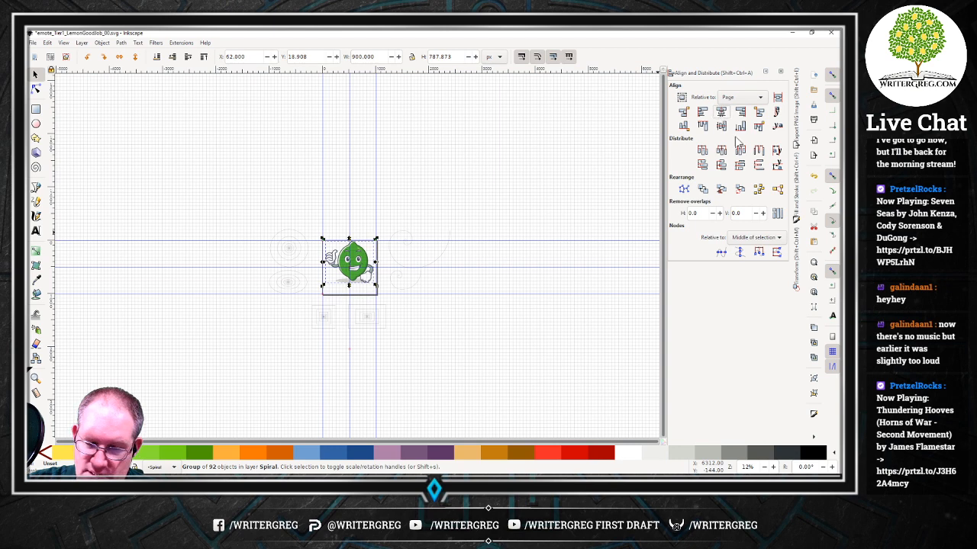
pyautogui.click(721, 126)
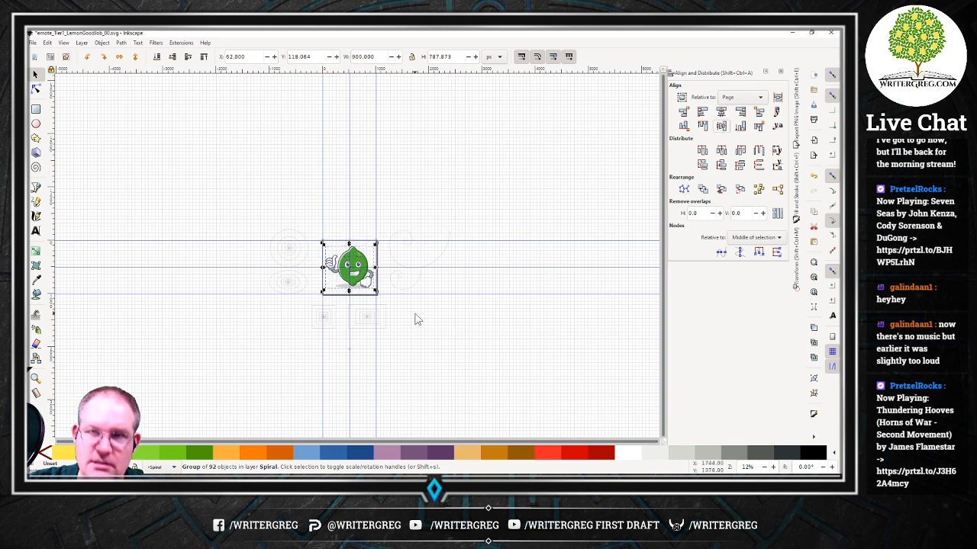
# Inspect the lime's placement on the page, and switch to the Emotes card on Trello in the browser.
pyautogui.press('-')
pyautogui.press('+')
pyautogui.press('+')
pyautogui.press('+')
pyautogui.press('+')
pyautogui.press('+')
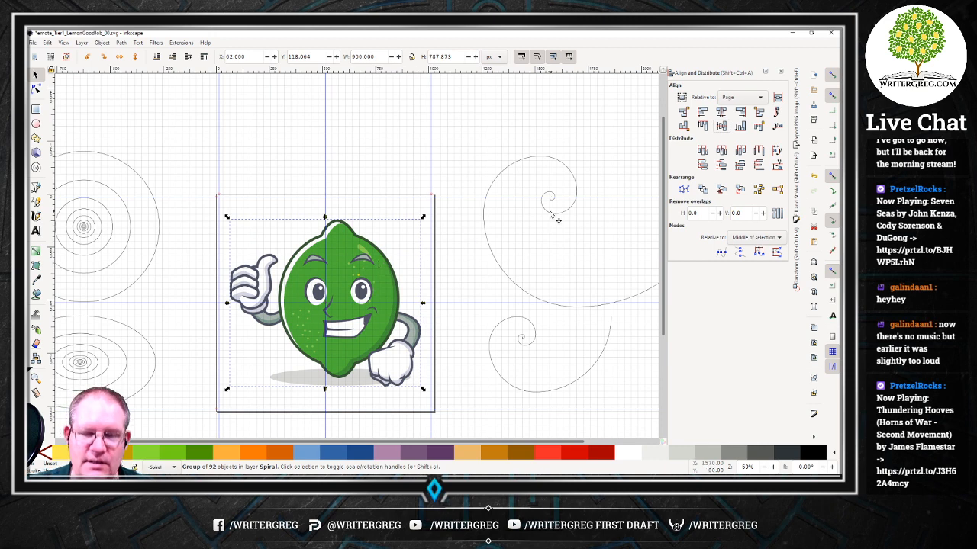
pyautogui.press('-')
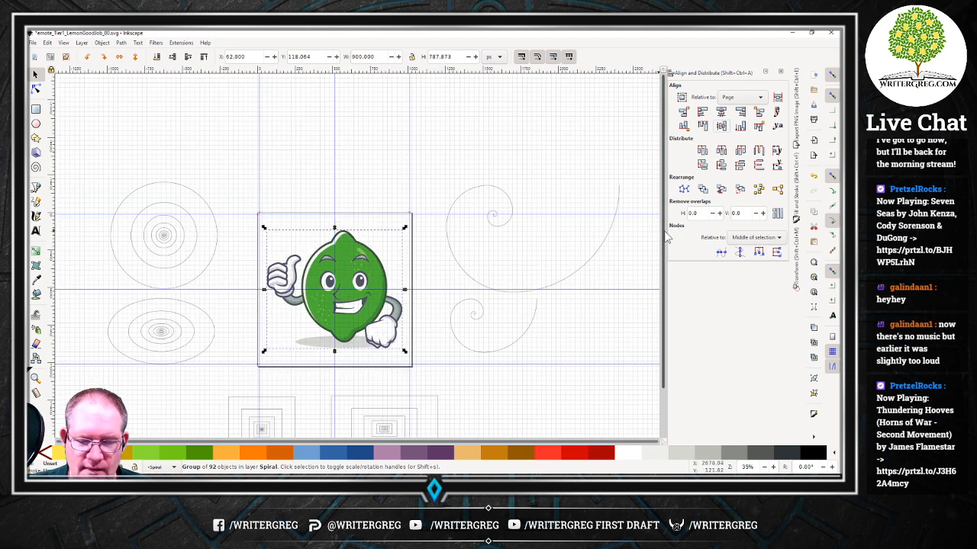
pyautogui.scroll(-3, 658, 272)
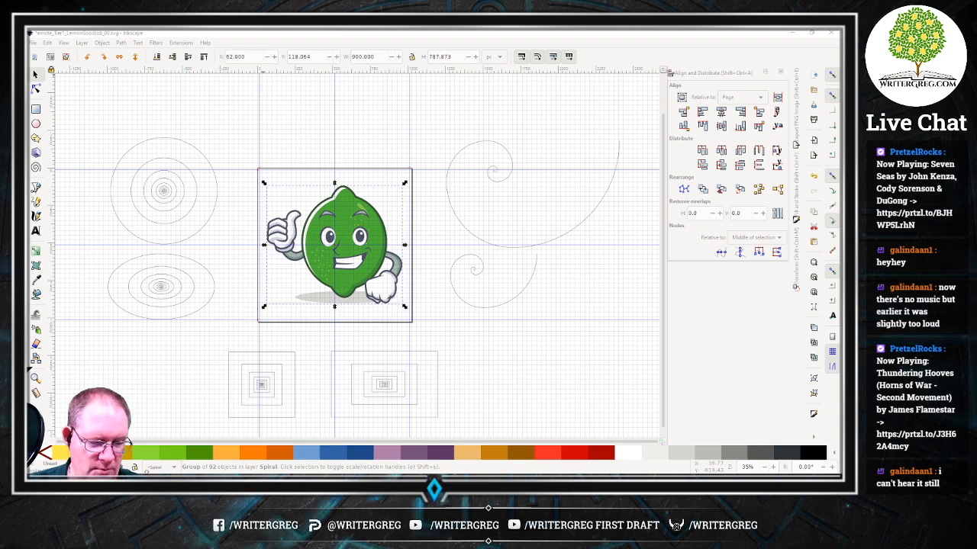
pyautogui.hotkey('alt', 'Tab')
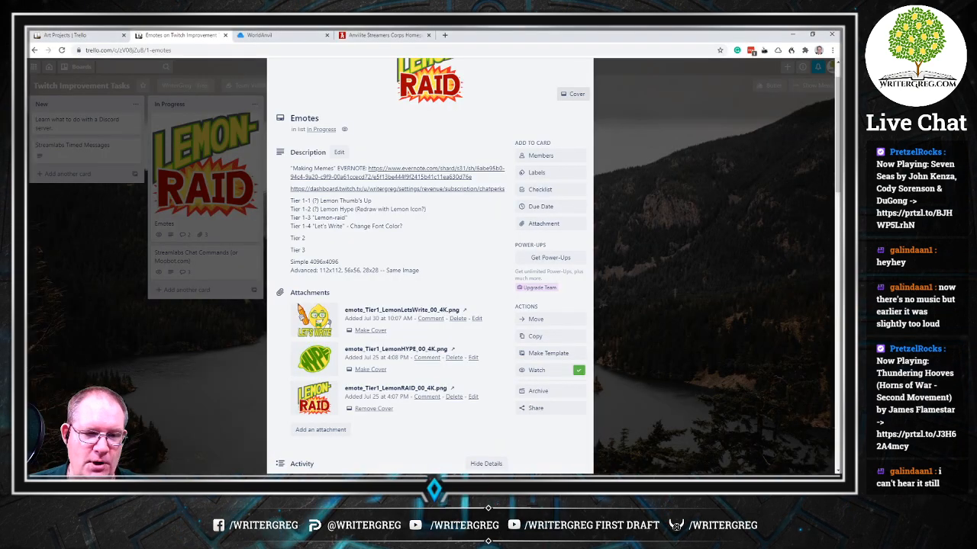
# Search the web for "golden ratio" in a new browser tab.
pyautogui.click(445, 35)
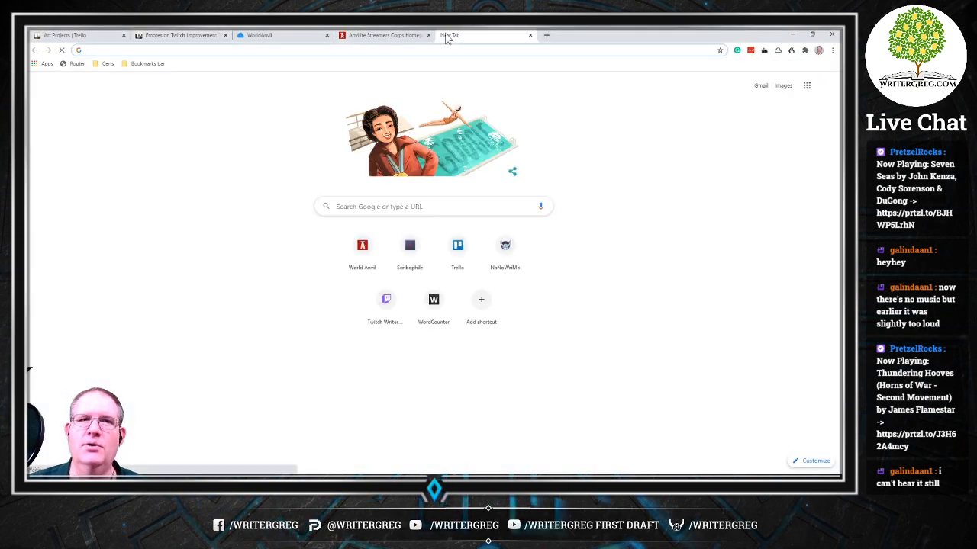
pyautogui.write('gatio')
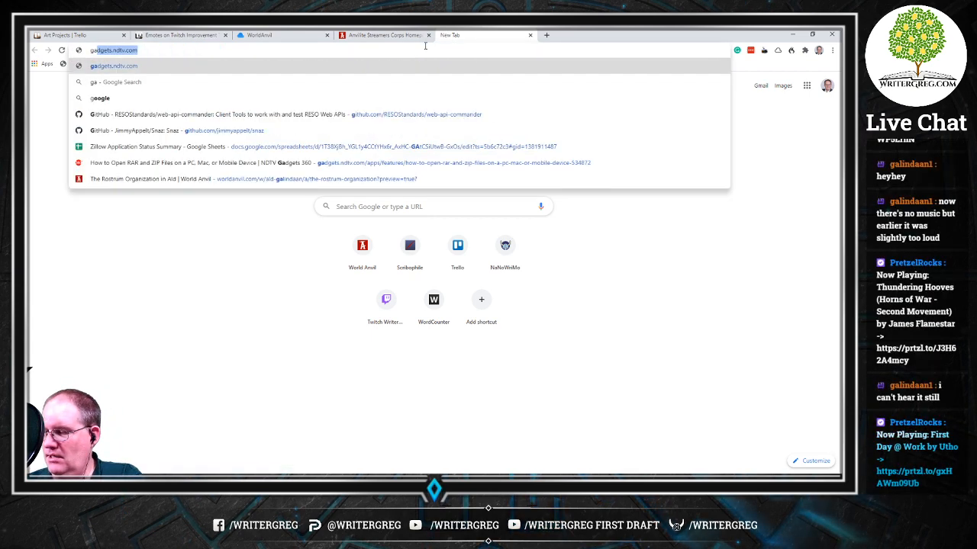
pyautogui.press('BackSpace')
pyautogui.press('BackSpace')
pyautogui.press('BackSpace')
pyautogui.press('BackSpace')
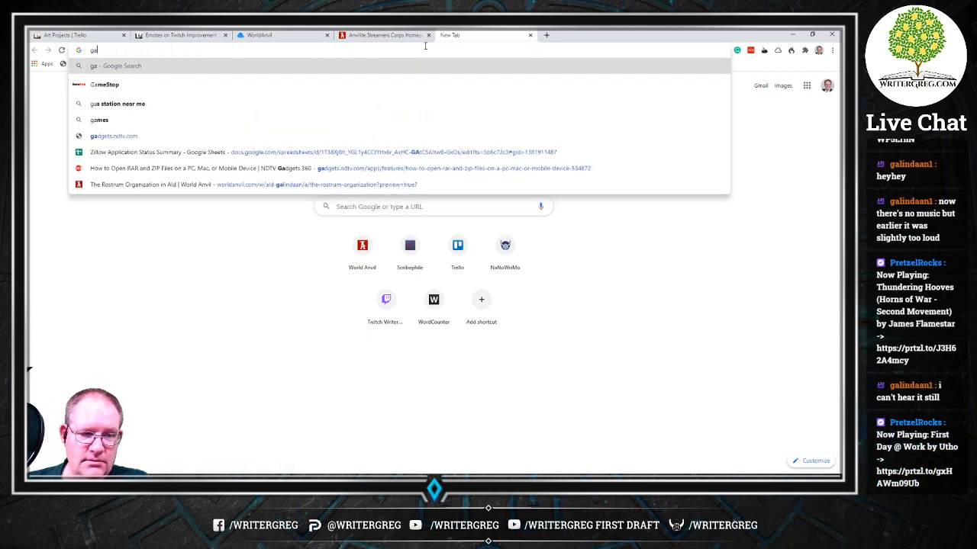
pyautogui.write('ol')
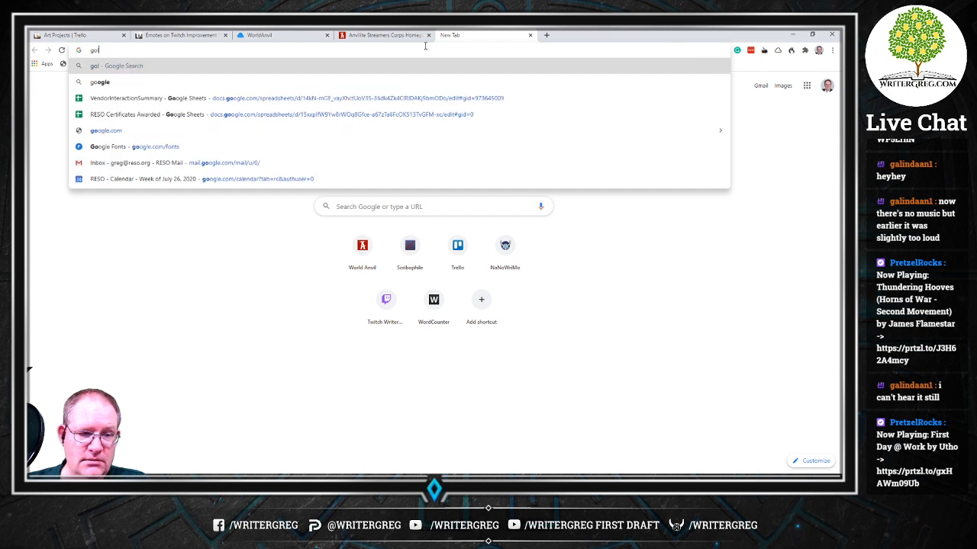
pyautogui.write('den ratio')
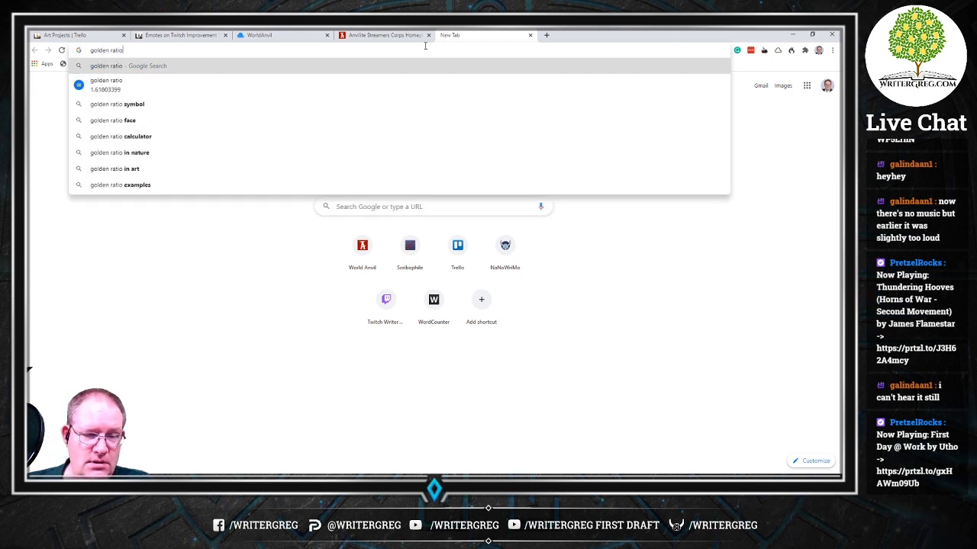
pyautogui.press('Return')
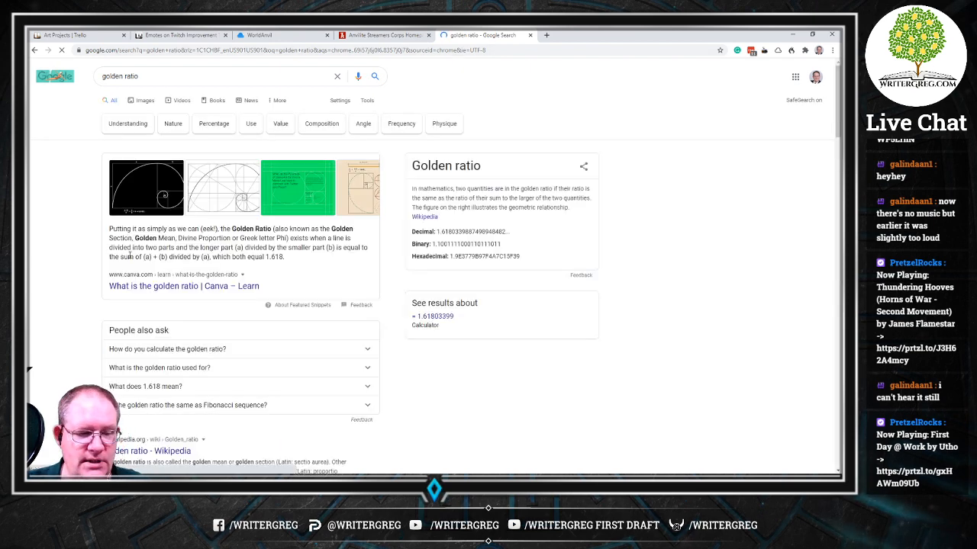
# Find the Wikipedia article on the golden ratio in the search results and open it in its own tab.
pyautogui.scroll(-2, 246, 355)
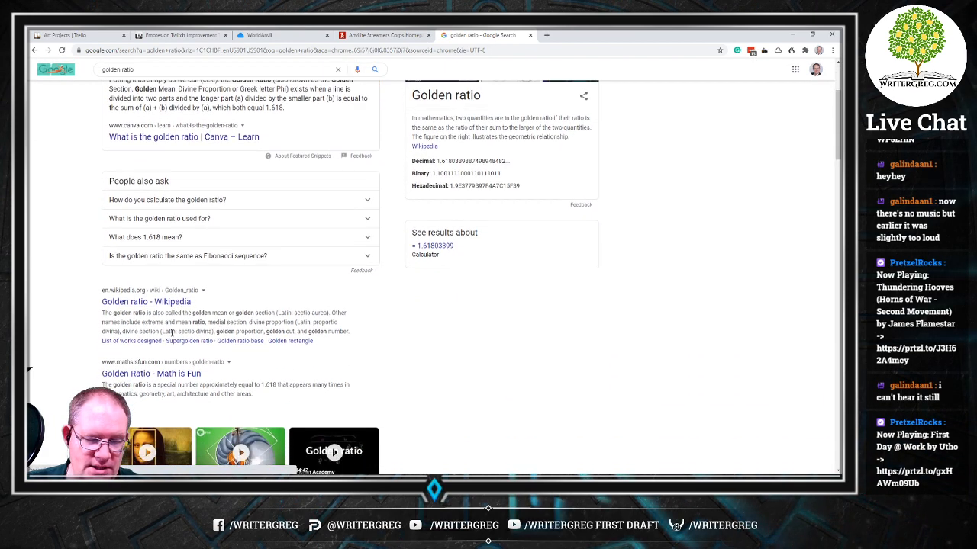
pyautogui.scroll(-2, 252, 328)
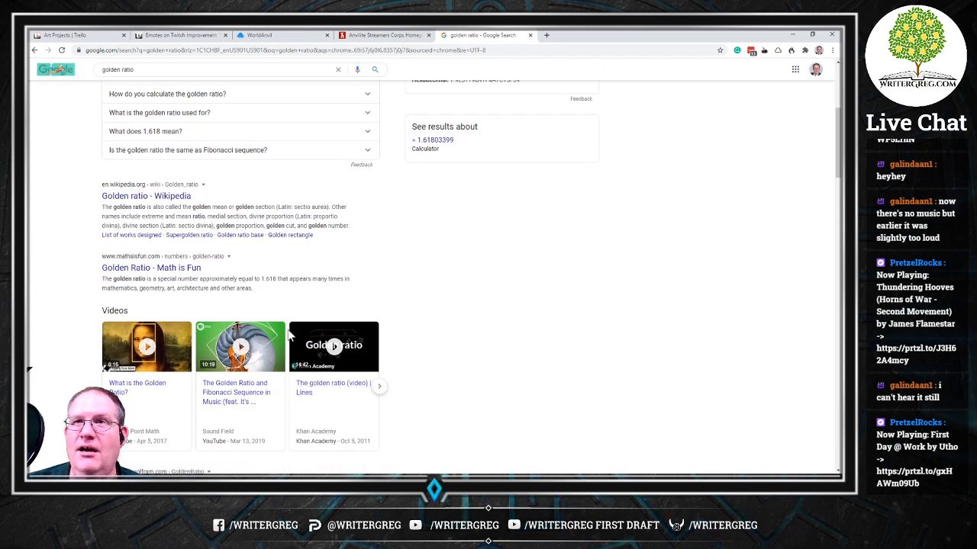
pyautogui.rightClick(175, 198)
pyautogui.click(186, 204)
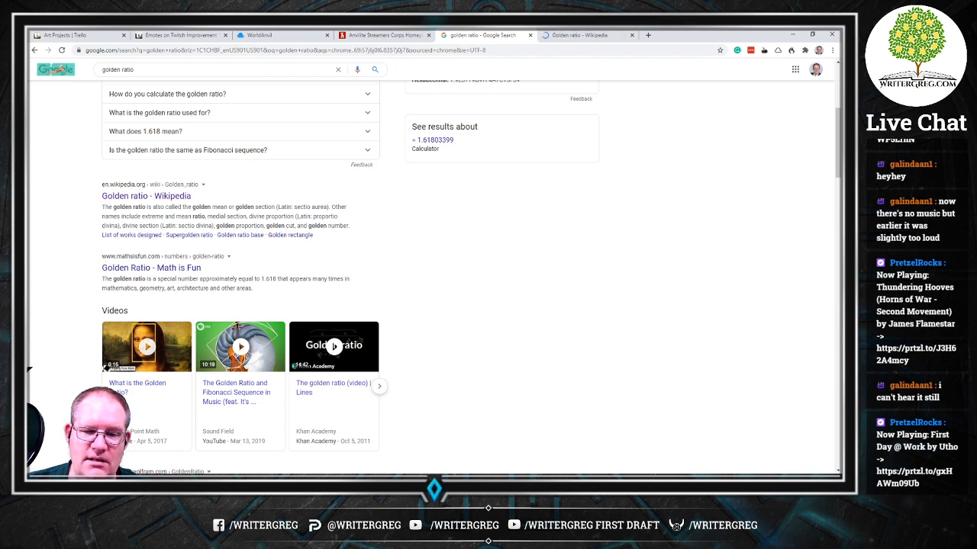
pyautogui.click(582, 35)
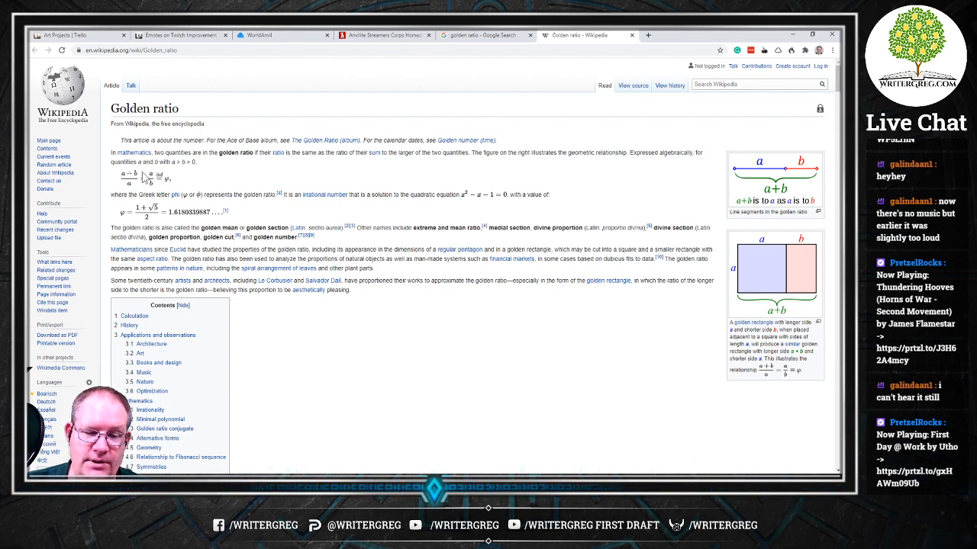
# Look through the golden ratio article and enlarge the diagram of a rectangle divided into successively smaller squares.
pyautogui.scroll(-6, 470, 168)
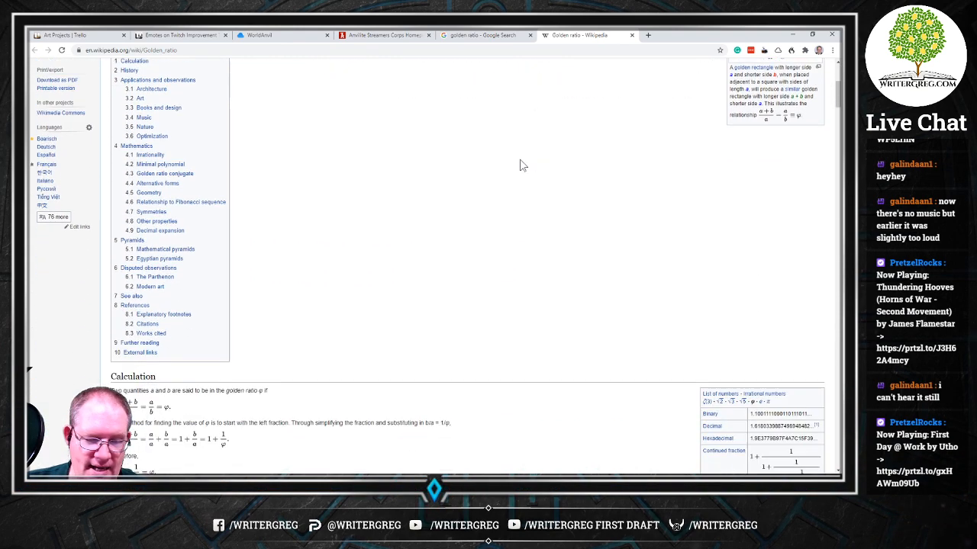
pyautogui.scroll(-1, 488, 177)
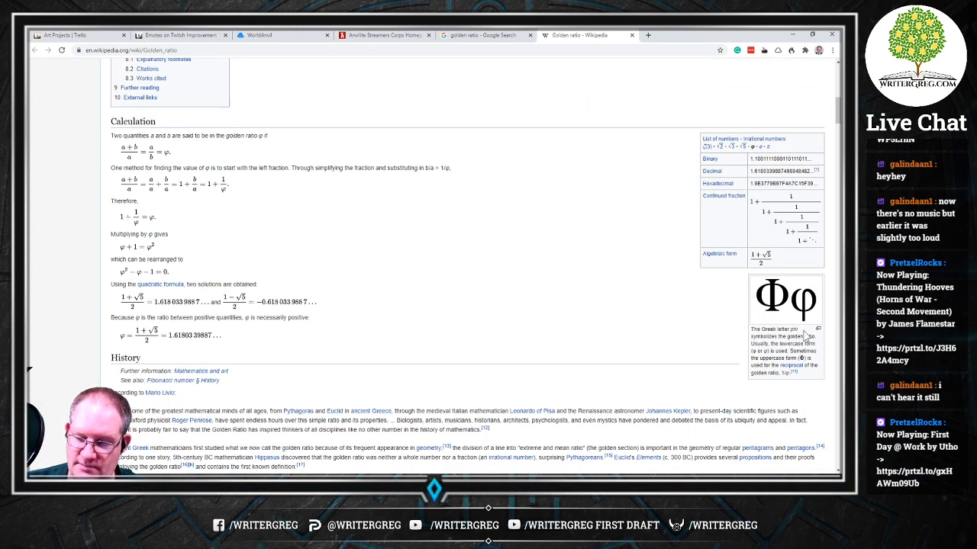
pyautogui.scroll(-20, 329, 388)
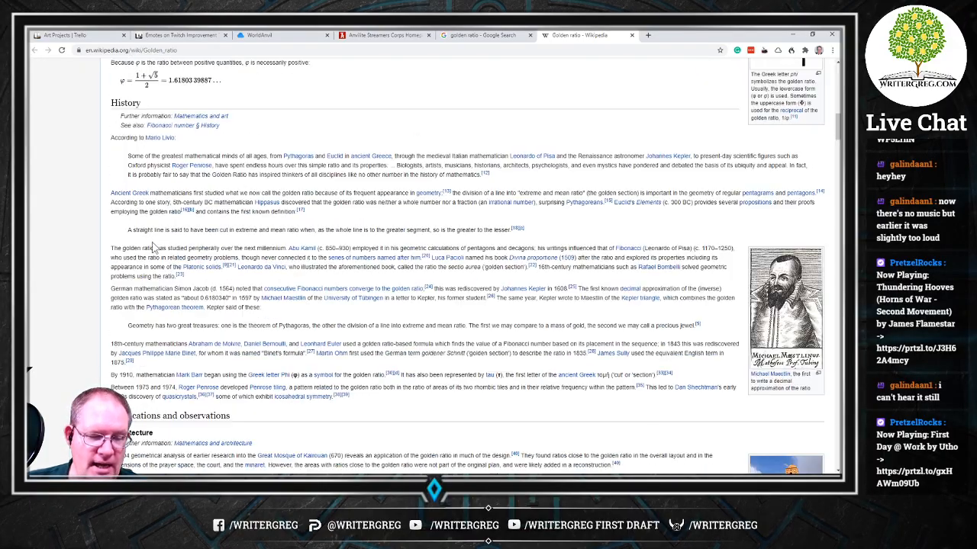
pyautogui.scroll(-4, 161, 238)
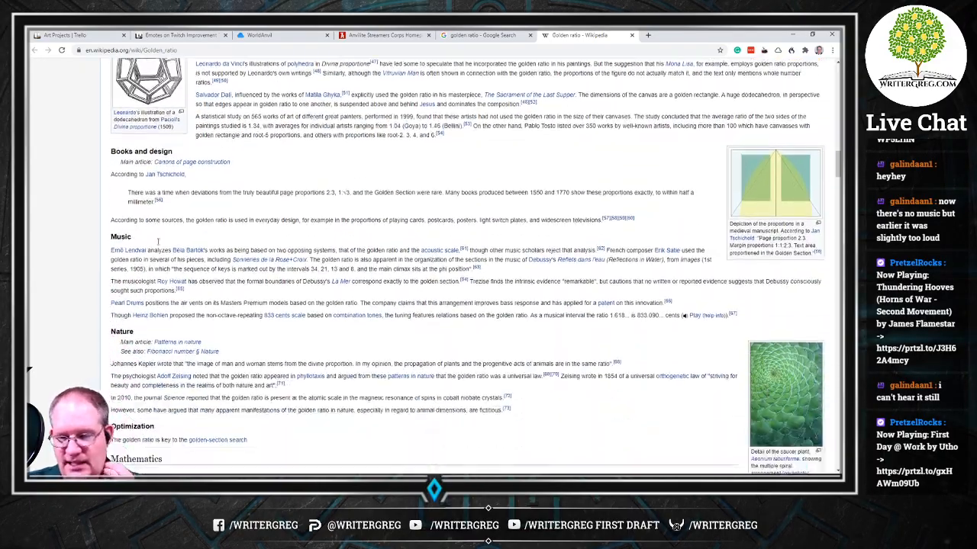
pyautogui.scroll(-3, 706, 208)
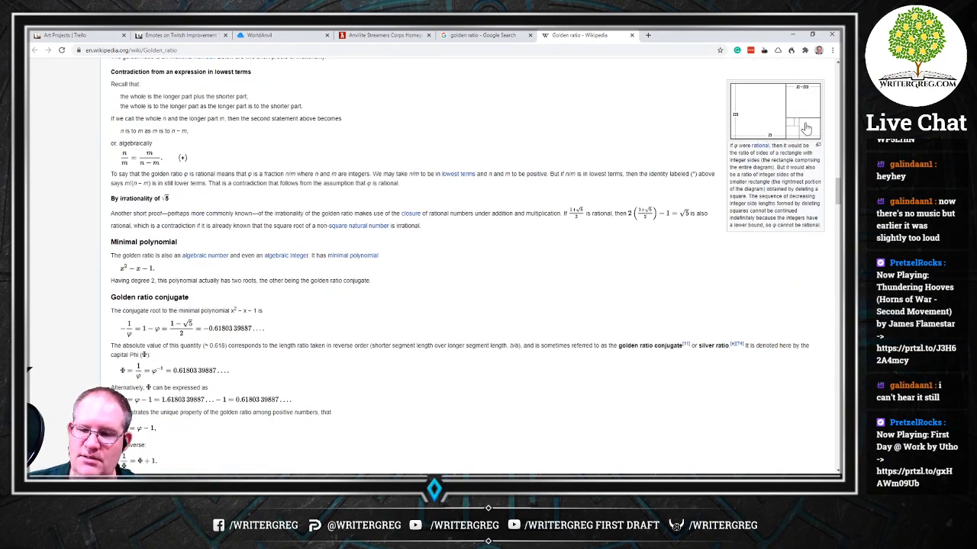
pyautogui.click(797, 124)
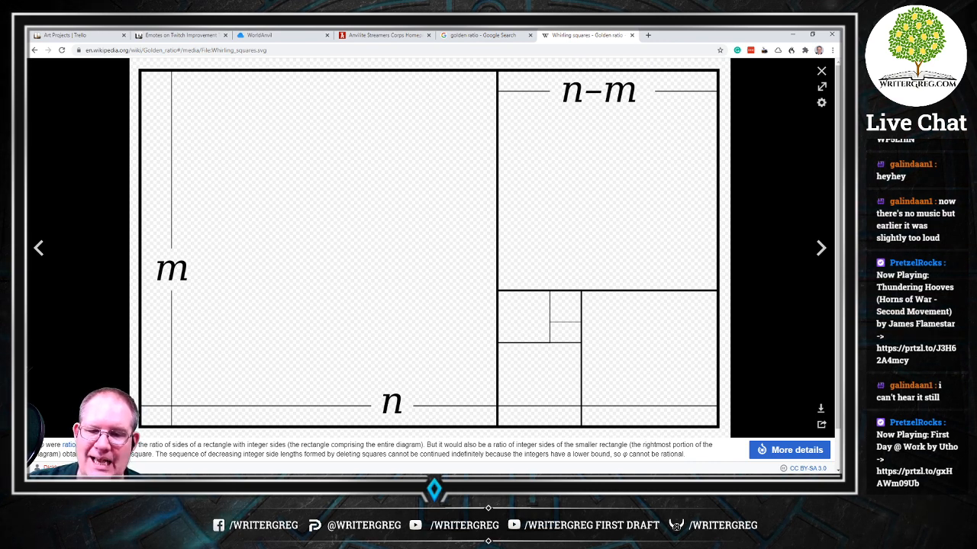
# Close the golden ratio article and search results tabs, and switch back to the emote drawing in Inkscape.
pyautogui.click(631, 35)
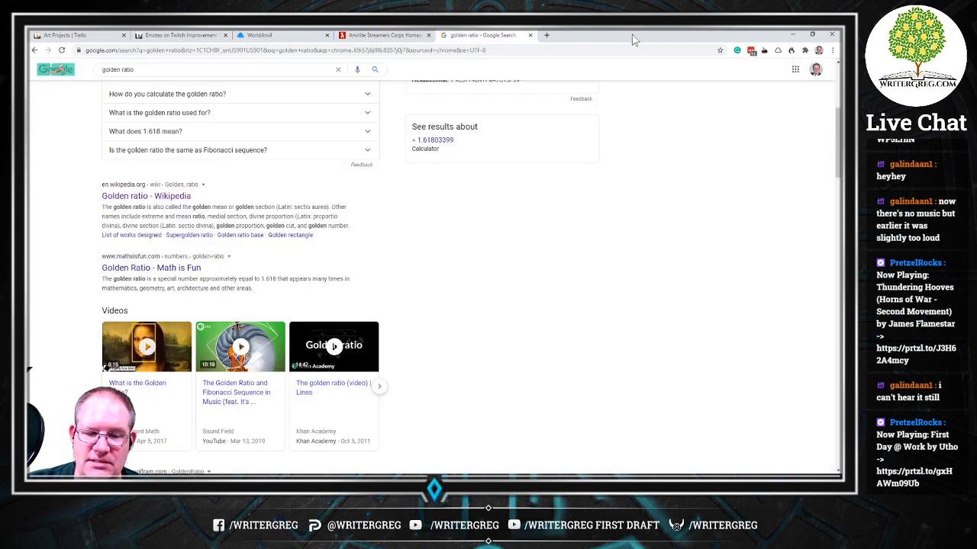
pyautogui.click(530, 35)
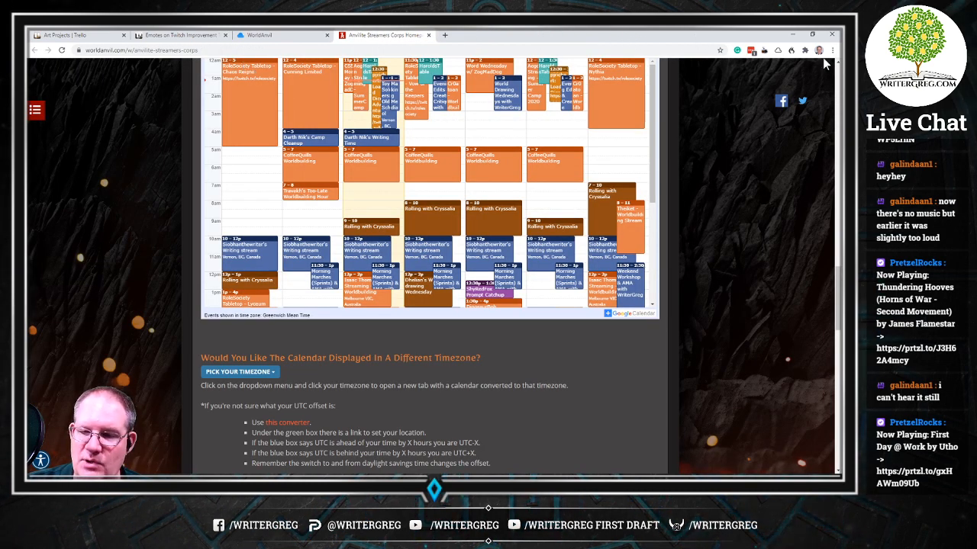
pyautogui.click(793, 36)
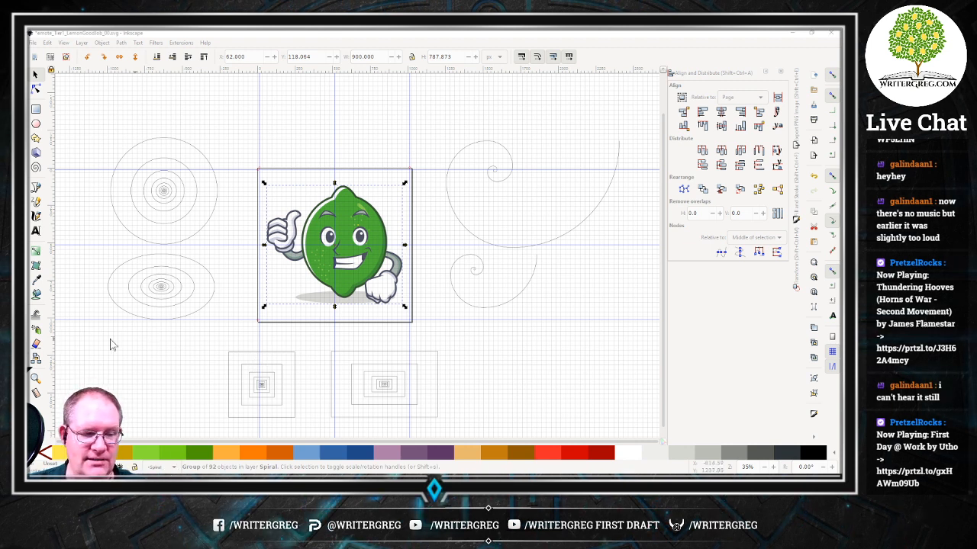
# Deselect the lime group and examine the nested golden-ratio circles and ellipses beside the page up close.
pyautogui.click(224, 168)
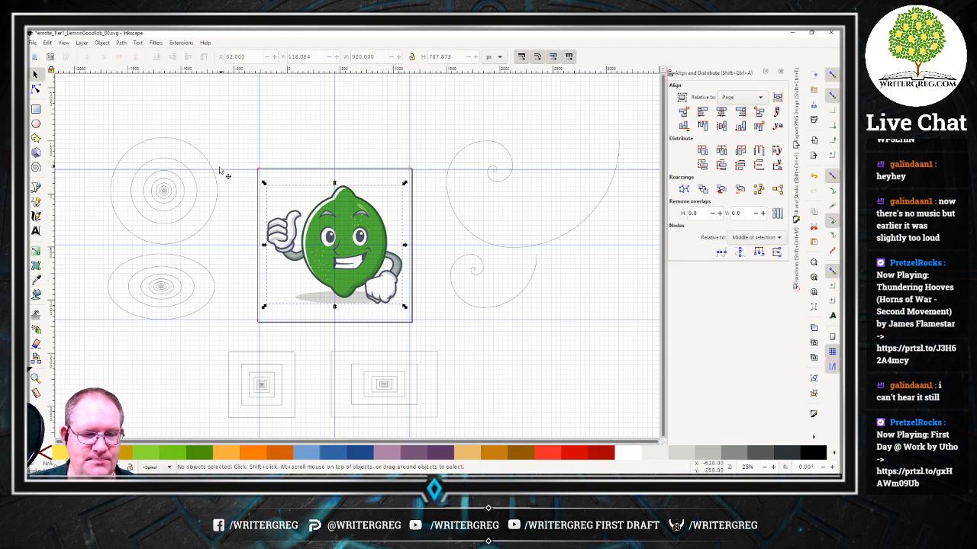
pyautogui.press('-')
pyautogui.press('-')
pyautogui.press('-')
pyautogui.press('+')
pyautogui.press('+')
pyautogui.press('+')
pyautogui.press('+')
pyautogui.press('+')
pyautogui.press('+')
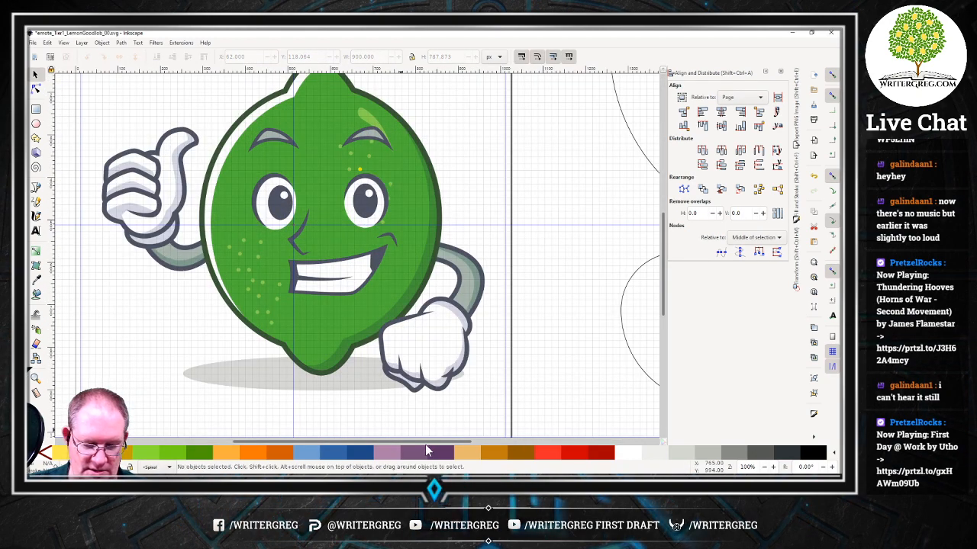
pyautogui.moveTo(427, 441); pyautogui.dragTo(217, 435)
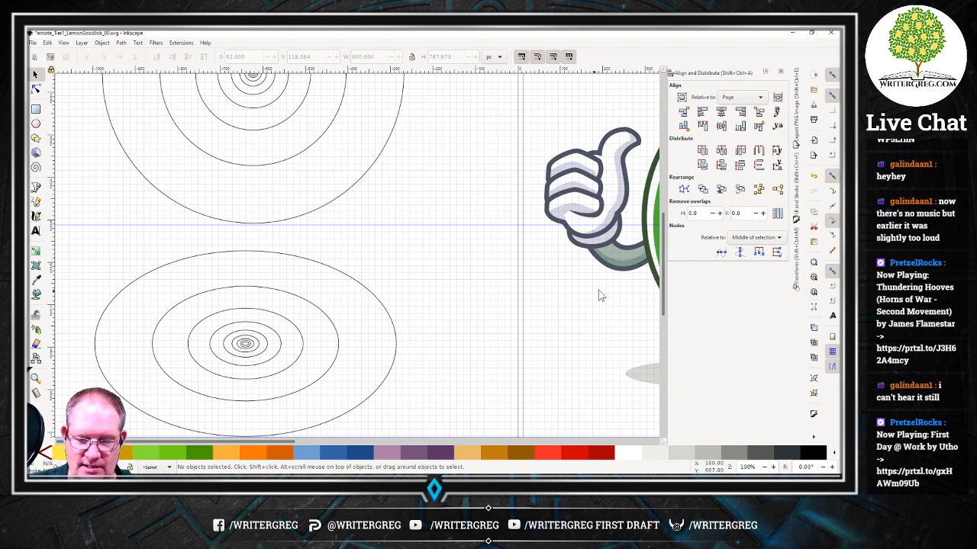
pyautogui.moveTo(661, 303); pyautogui.dragTo(663, 269)
pyautogui.press('+')
pyautogui.press('+')
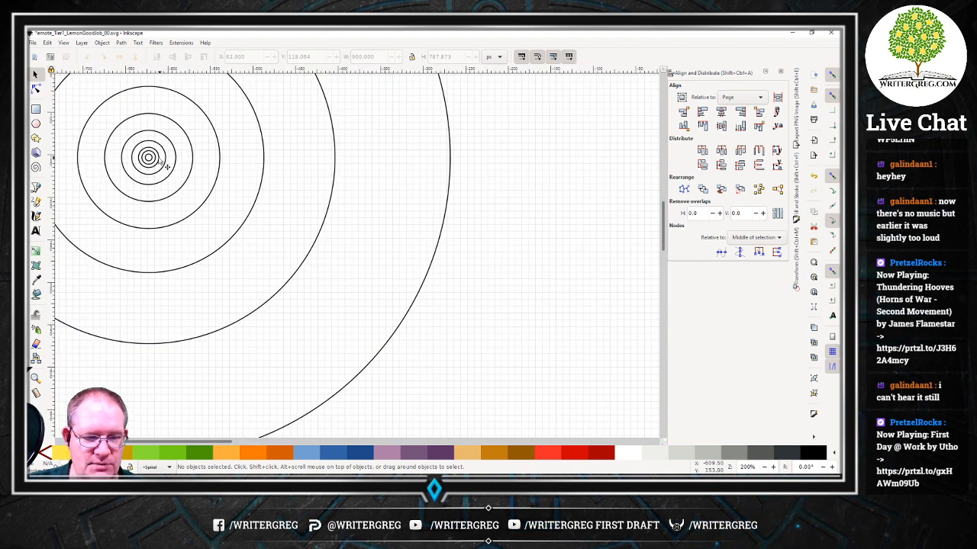
pyautogui.press('+')
pyautogui.press('-')
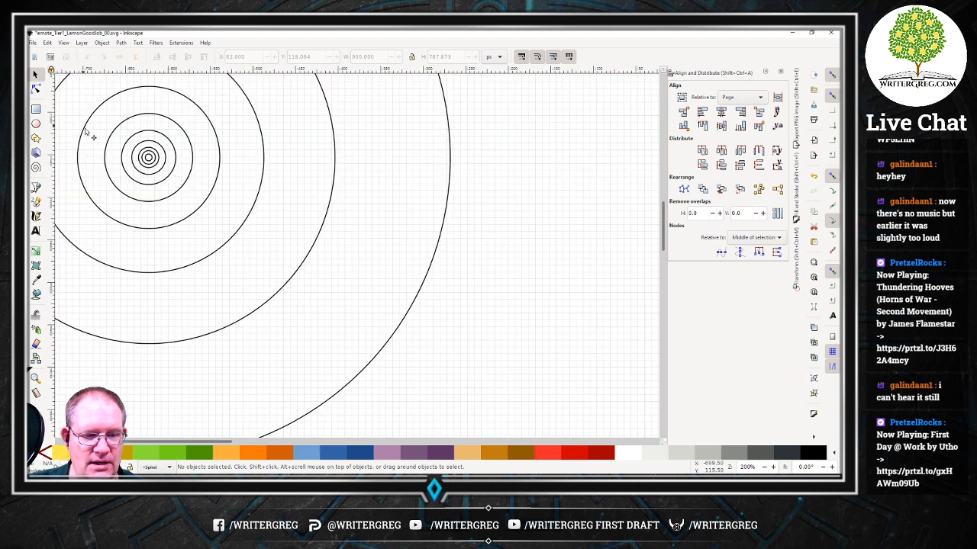
pyautogui.press('-')
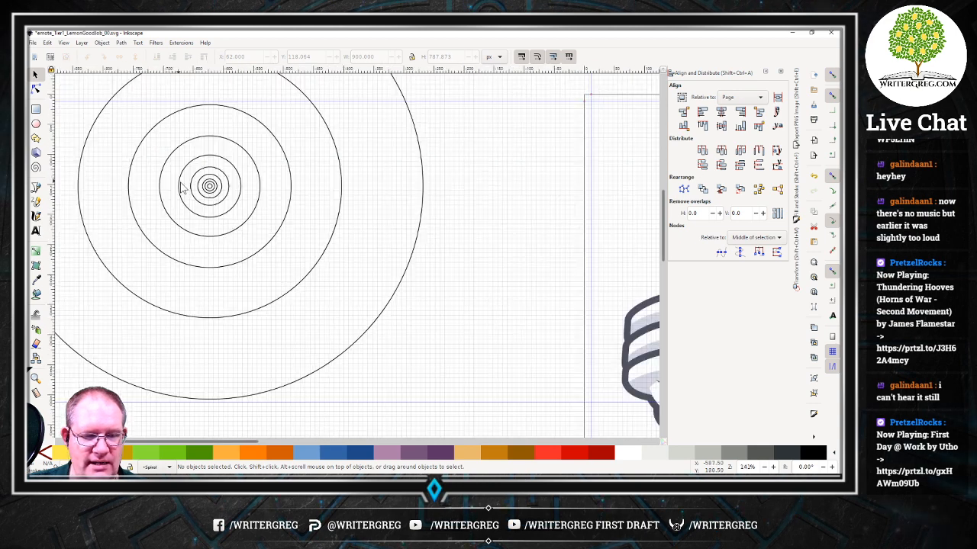
pyautogui.press('-')
pyautogui.press('-')
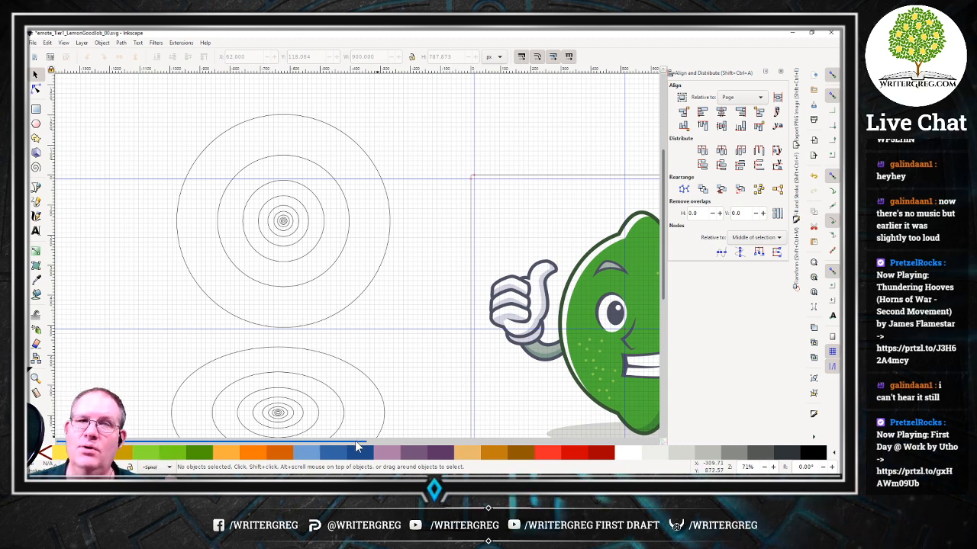
# Examine the two spiral guides beside the page and the nested rectangles below it.
pyautogui.moveTo(355, 441); pyautogui.dragTo(663, 412)
pyautogui.moveTo(373, 443); pyautogui.dragTo(526, 440)
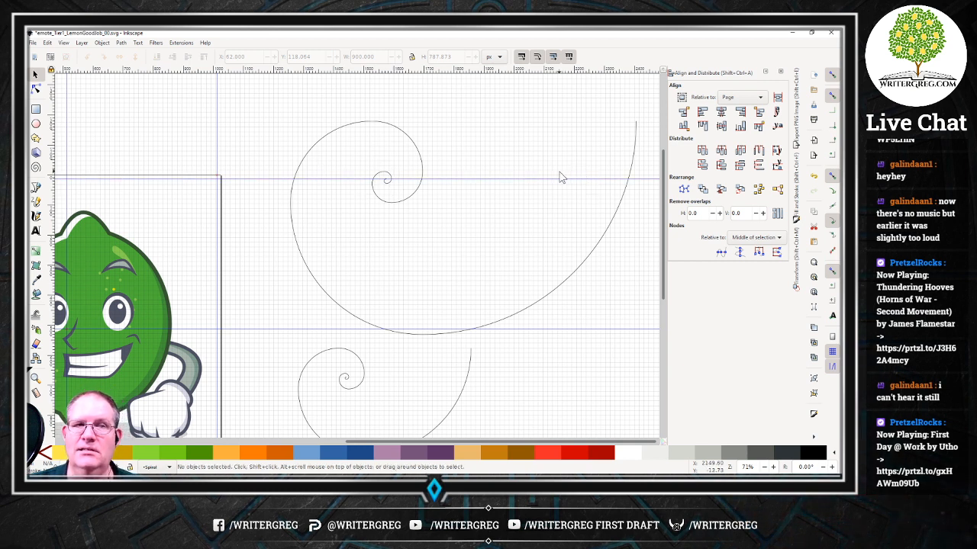
pyautogui.scroll(-10, 305, 251)
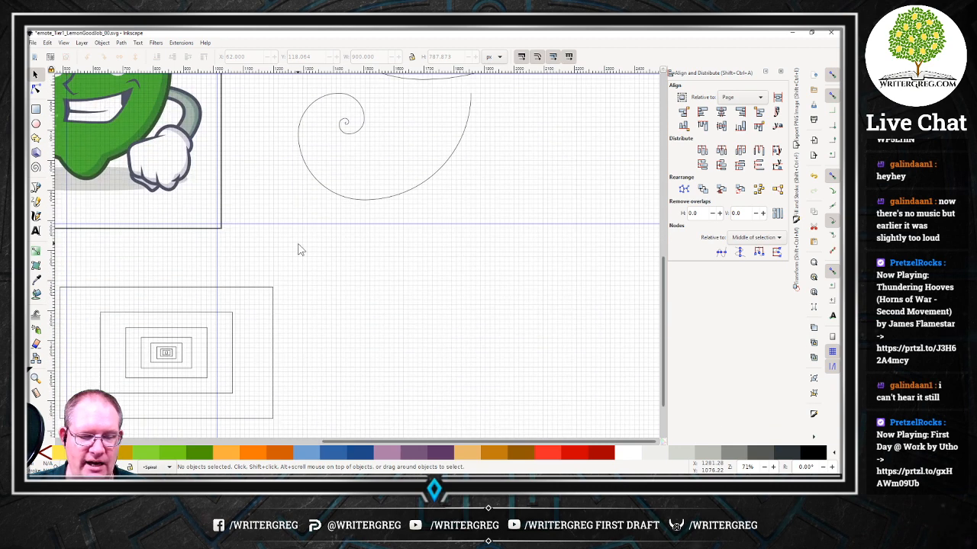
pyautogui.moveTo(339, 442); pyautogui.dragTo(265, 441)
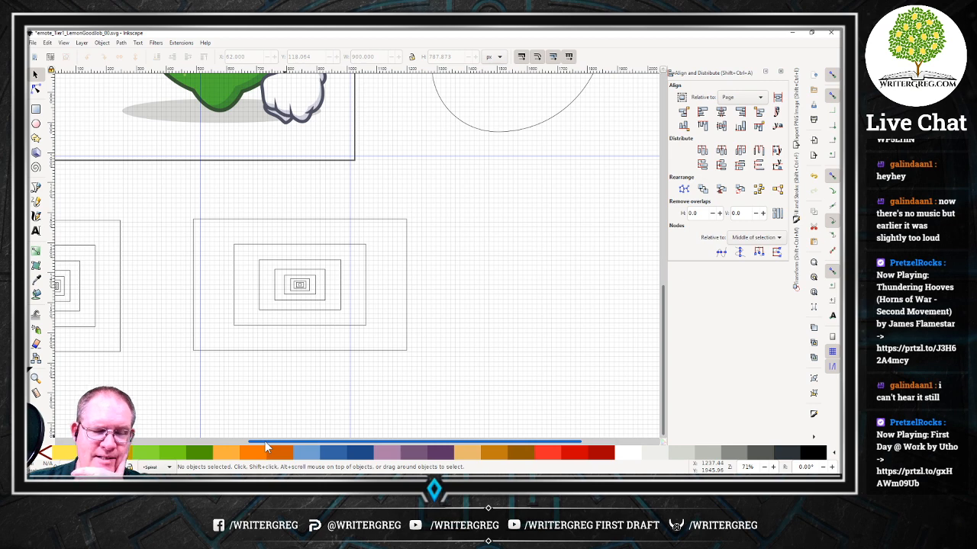
pyautogui.moveTo(264, 441); pyautogui.dragTo(258, 441)
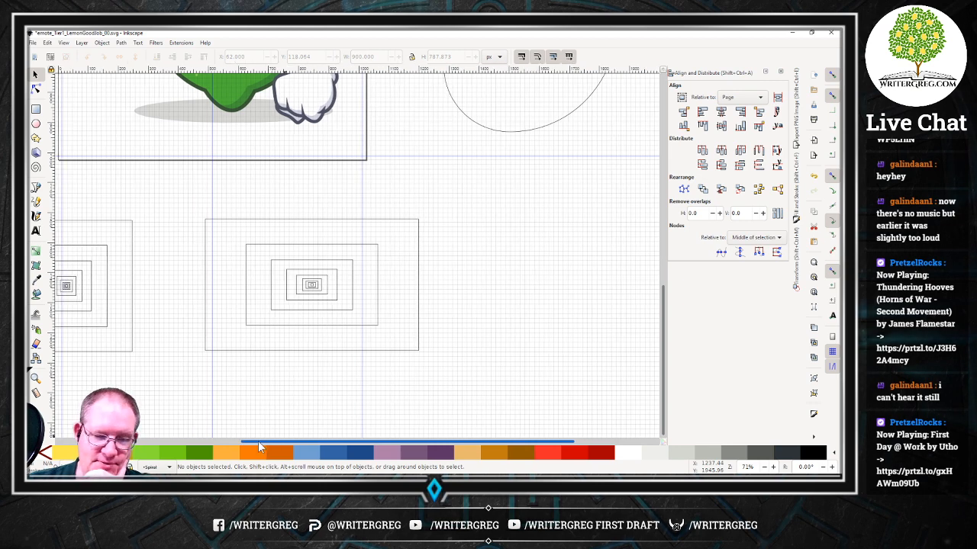
pyautogui.scroll(2, 312, 283)
pyautogui.scroll(-1, 313, 287)
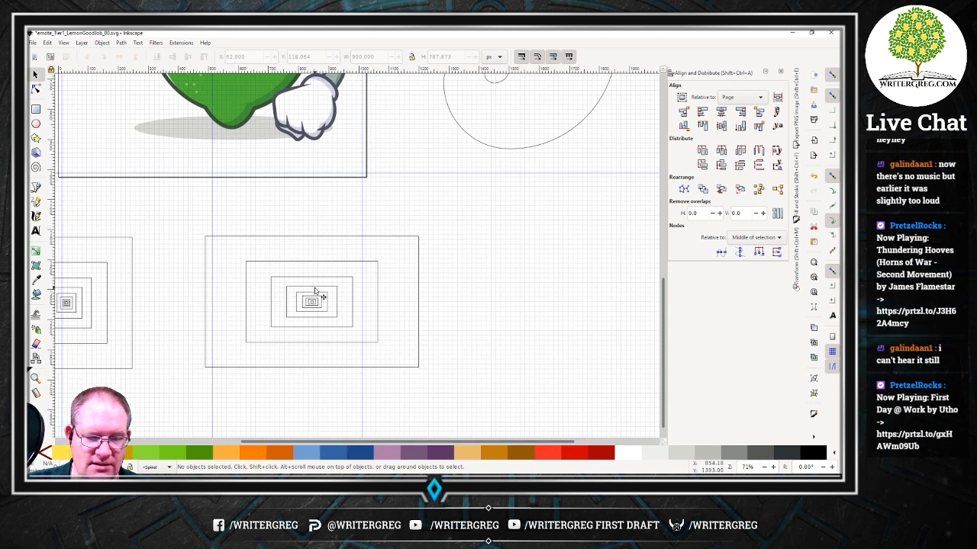
# Inspect the innermost shapes of the wide nested rectangle guide below the page at 800% zoom.
pyautogui.press('-')
pyautogui.press('-')
pyautogui.press('-')
pyautogui.press('+')
pyautogui.press('+')
pyautogui.press('+')
pyautogui.press('+')
pyautogui.press('+')
pyautogui.press('+')
pyautogui.press('+')
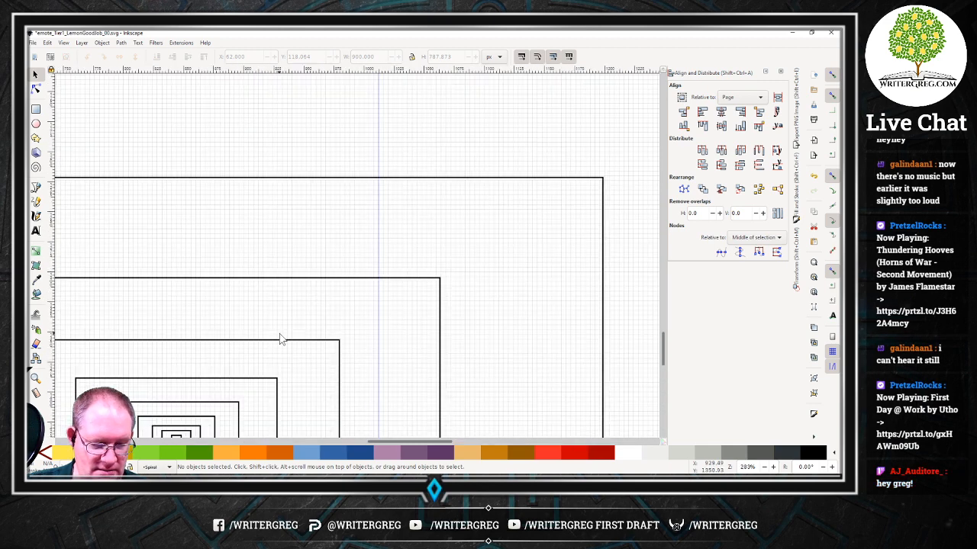
pyautogui.scroll(-3, 279, 338)
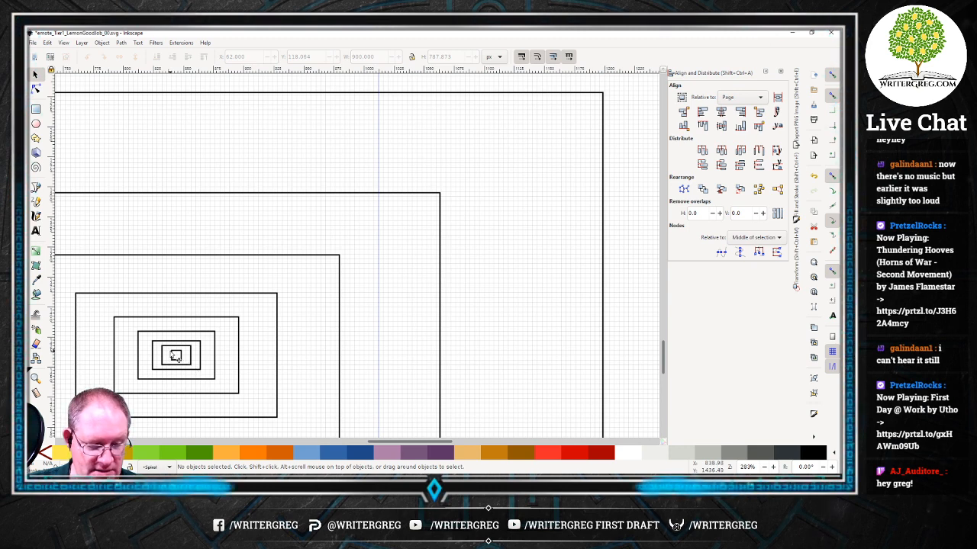
pyautogui.press('+')
pyautogui.press('+')
pyautogui.press('+')
pyautogui.scroll(-4, 273, 396)
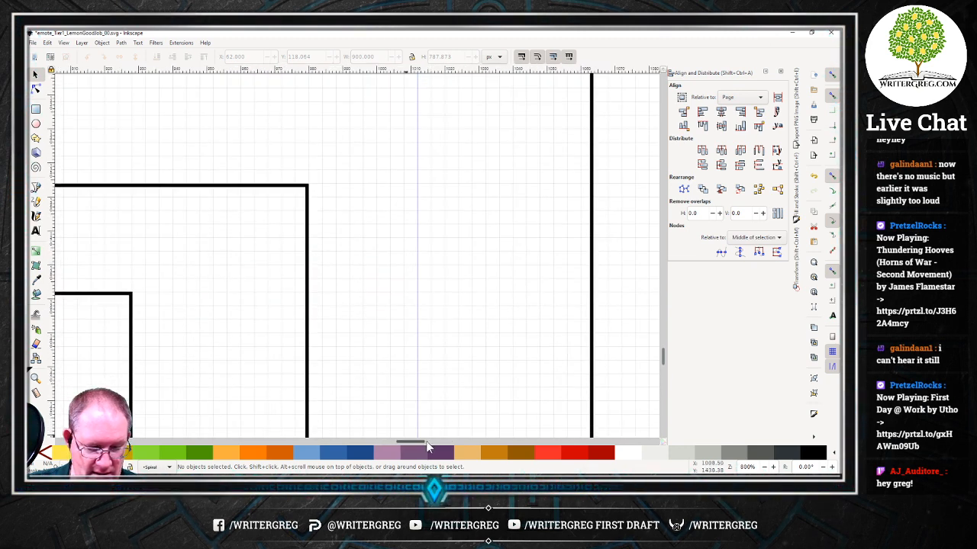
pyautogui.moveTo(414, 442); pyautogui.dragTo(380, 443)
pyautogui.scroll(-6, 519, 365)
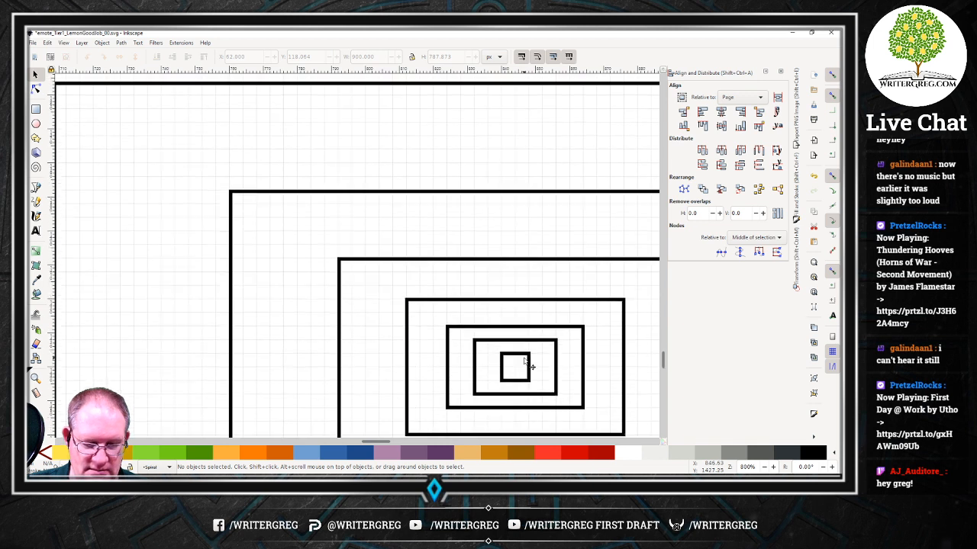
# Review the nested rectangles, circles, ellipses and spirals around the page, and bring the whole lime artwork back into view.
pyautogui.scroll(-1, 527, 364)
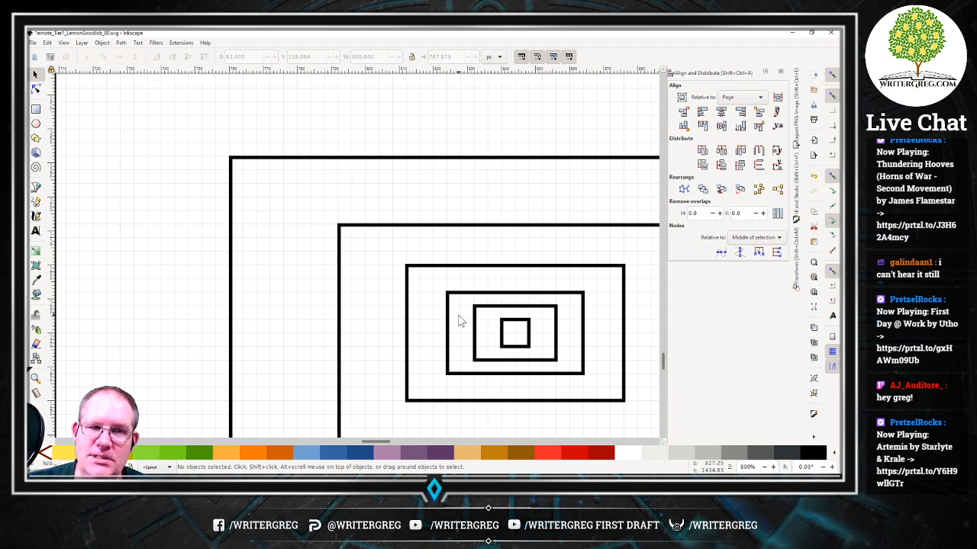
pyautogui.press('-')
pyautogui.press('-')
pyautogui.press('-')
pyautogui.press('-')
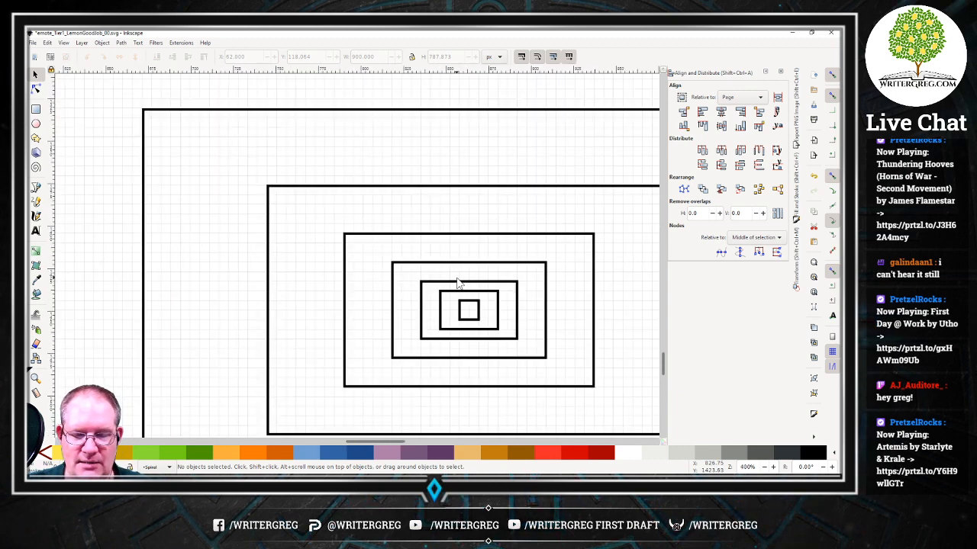
pyautogui.press('-')
pyautogui.press('-')
pyautogui.press('-')
pyautogui.press('-')
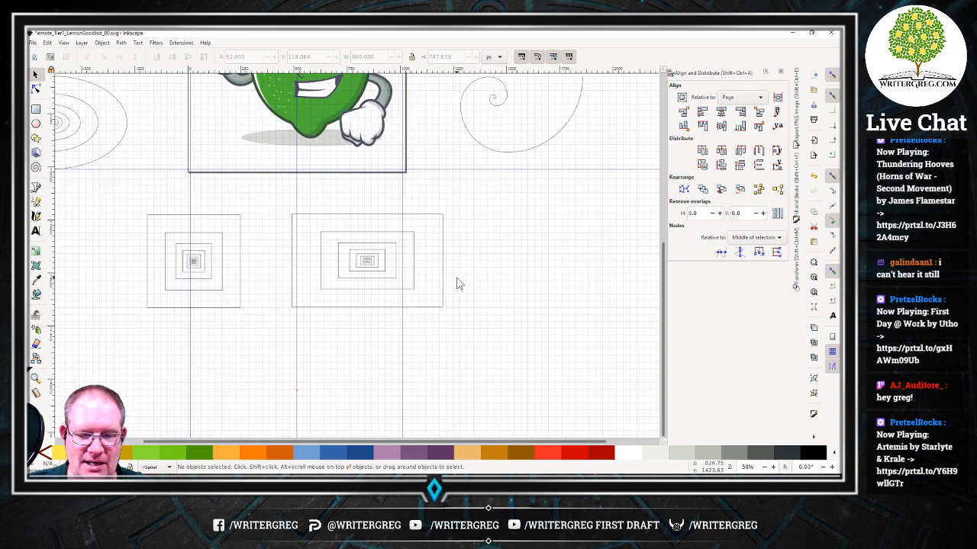
pyautogui.press('+')
pyautogui.scroll(8, 281, 244)
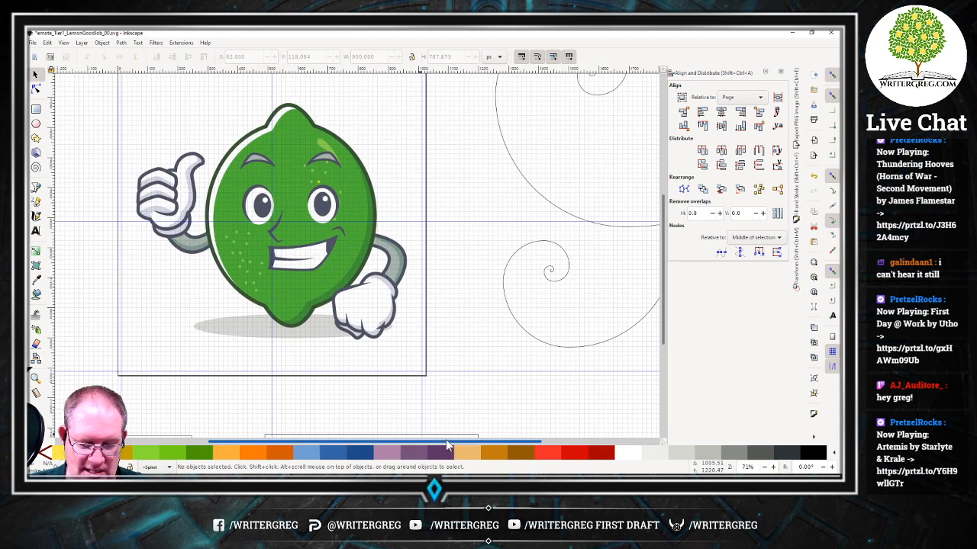
pyautogui.hscroll(-5, 447, 446)
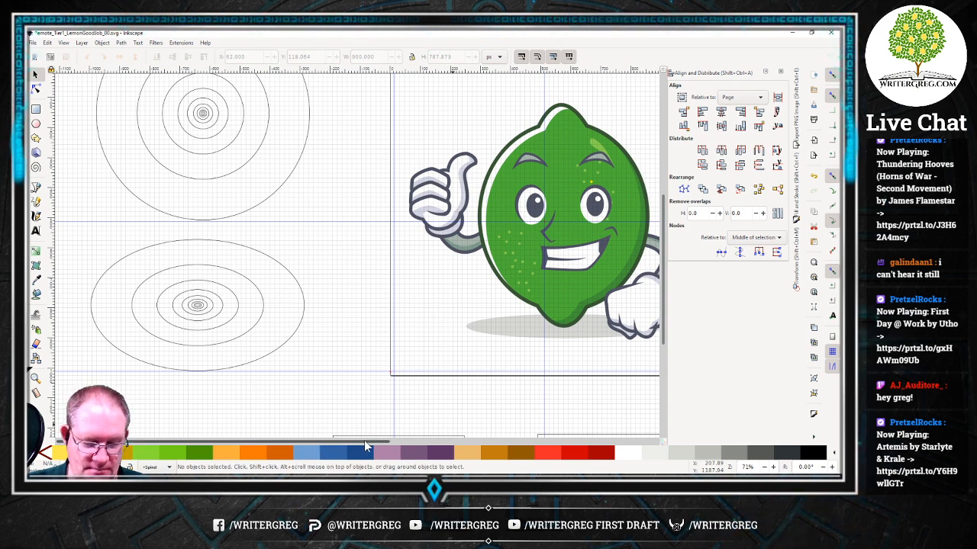
pyautogui.moveTo(359, 440); pyautogui.dragTo(466, 440)
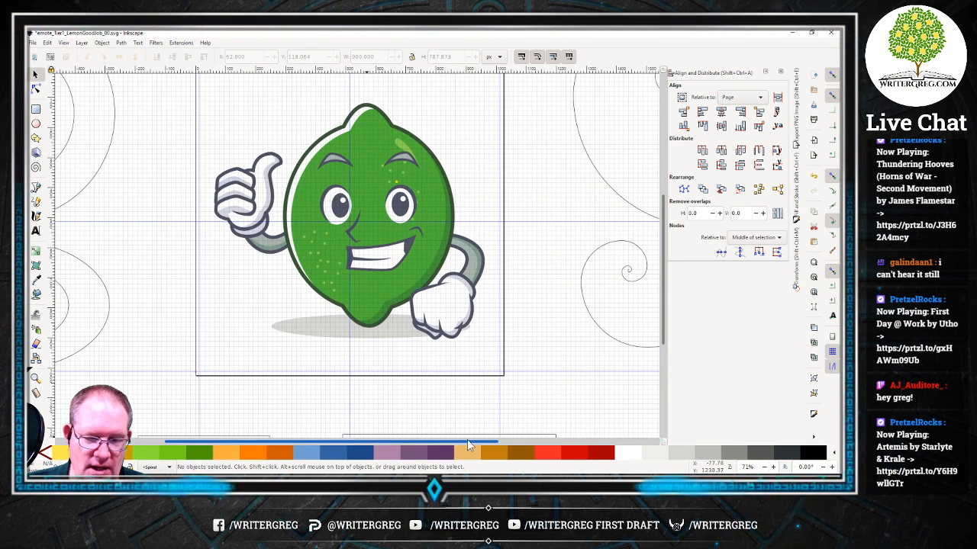
pyautogui.scroll(2, 384, 226)
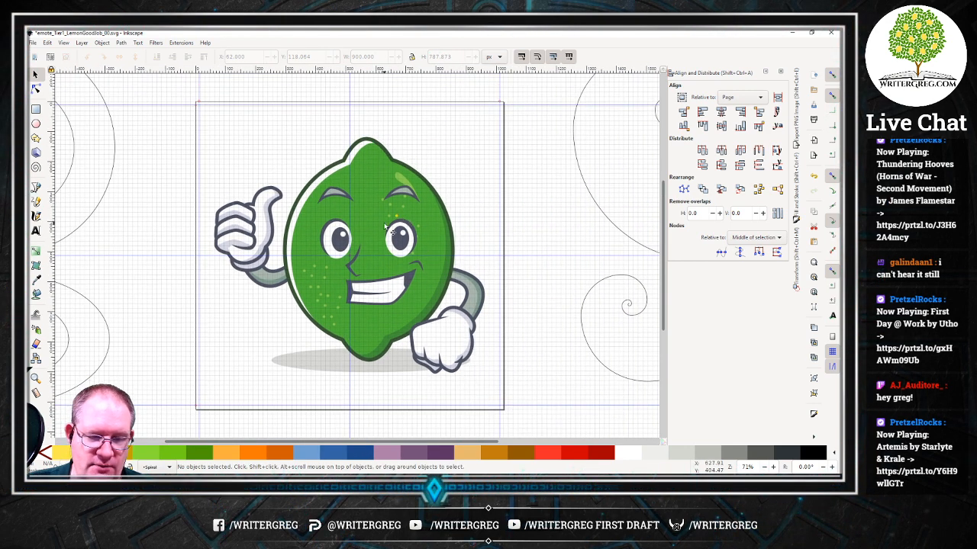
# Select the lime group and nudge it straight up the page to a Y position of about 60 px.
pyautogui.click(385, 227)
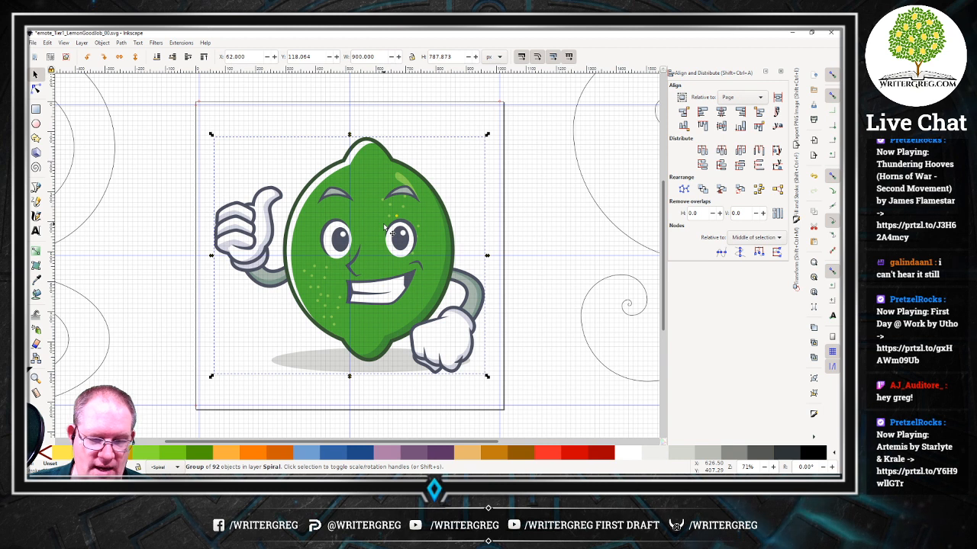
pyautogui.press('Up')
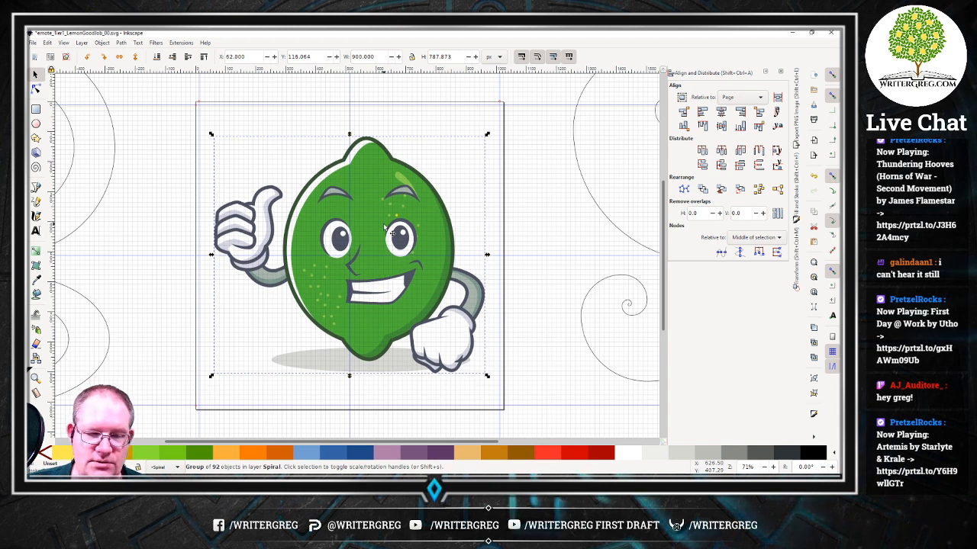
pyautogui.press('Up')
pyautogui.press('Up')
pyautogui.press('Up')
pyautogui.press('Up')
pyautogui.press('Up')
pyautogui.press('Up')
pyautogui.press('Up')
pyautogui.press('Up')
pyautogui.press('Up')
pyautogui.press('Up')
pyautogui.press('Up')
pyautogui.press('Up')
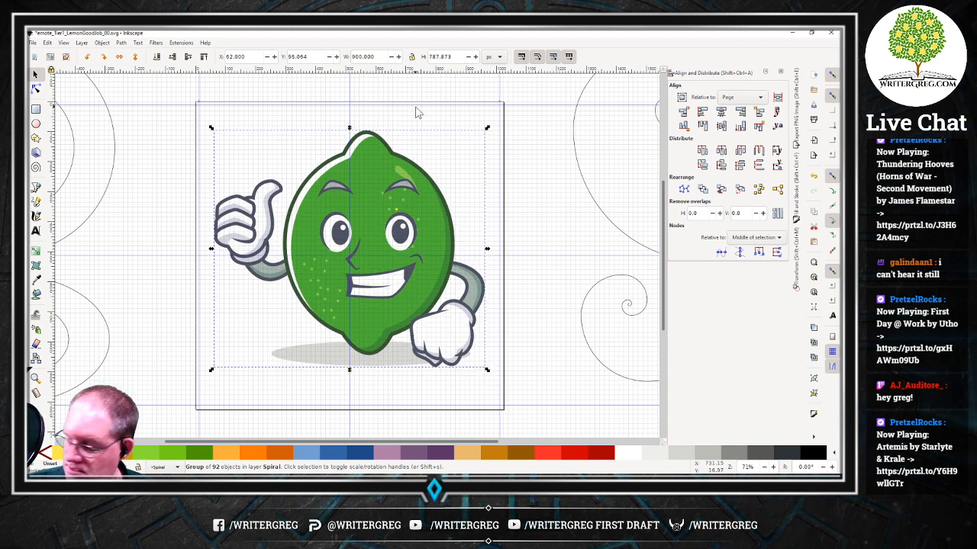
pyautogui.press('Up')
pyautogui.press('Up')
pyautogui.press('Up')
pyautogui.press('Up')
pyautogui.press('Up')
pyautogui.press('Up')
pyautogui.press('Up')
pyautogui.press('Up')
pyautogui.press('Up')
pyautogui.press('Up')
pyautogui.press('Up')
pyautogui.press('Up')
pyautogui.press('Up')
pyautogui.press('Up')
pyautogui.press('Up')
pyautogui.press('Up')
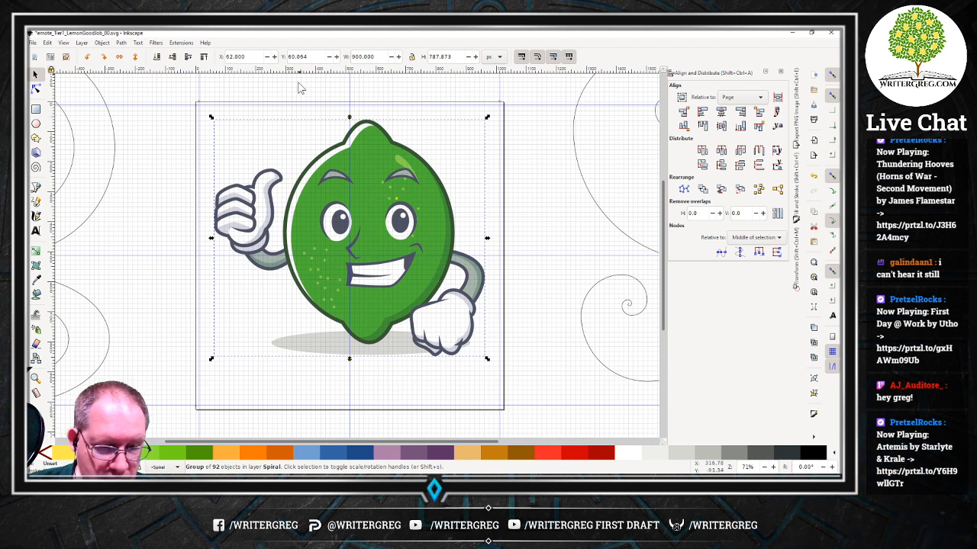
# Set the lime group's Y position to exactly 62 px.
pyautogui.click(248, 58)
pyautogui.press('Tab')
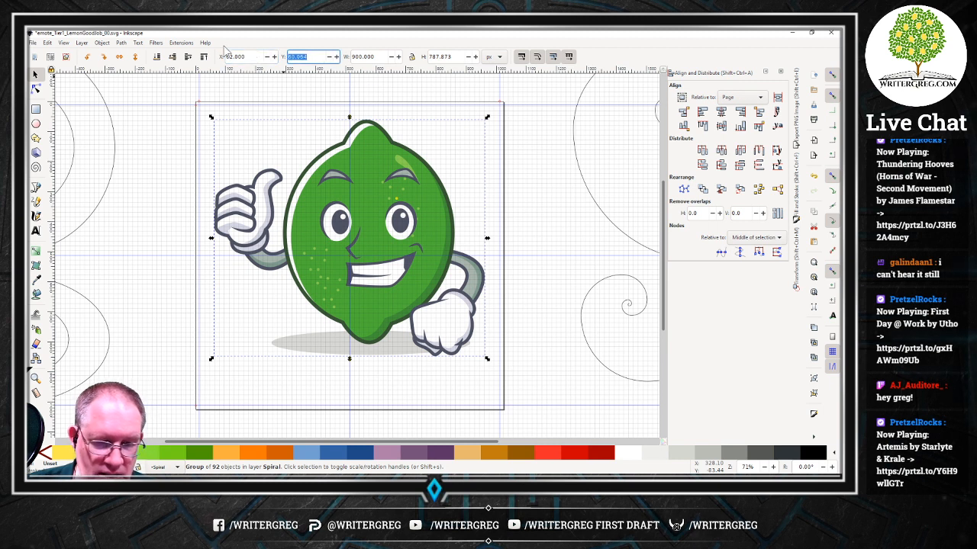
pyautogui.write('6')
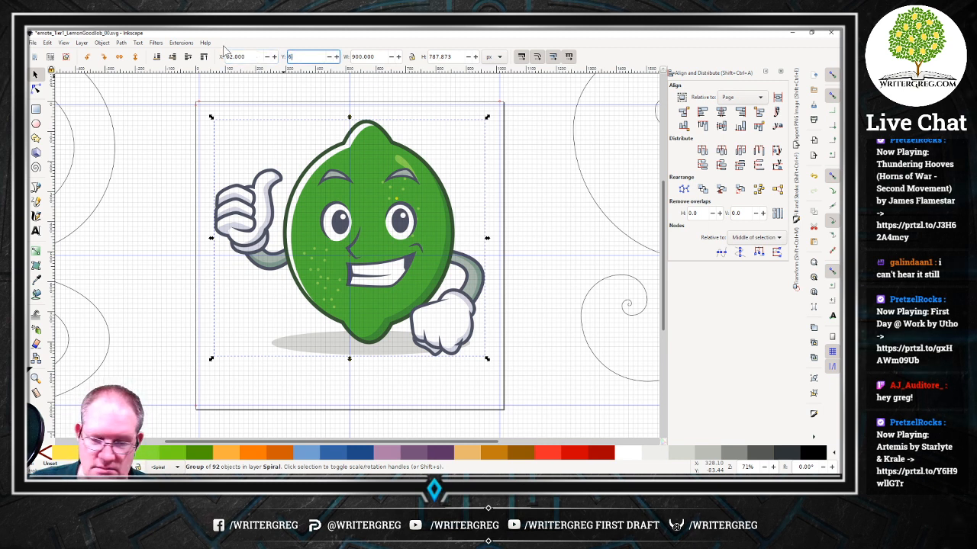
pyautogui.write('2')
pyautogui.press('Return')
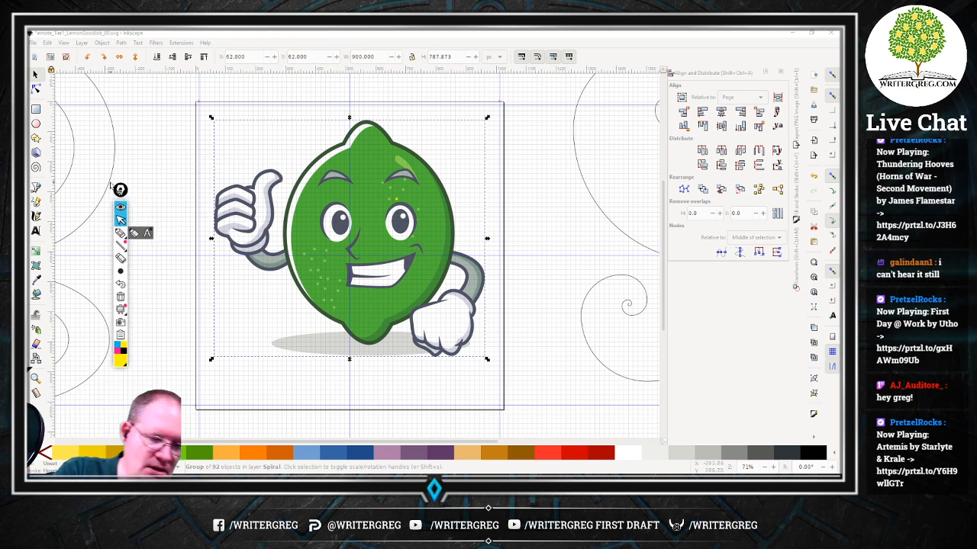
# Circle the zoom value with a blue screen-annotation pen and clear the annotation.
pyautogui.click(119, 233)
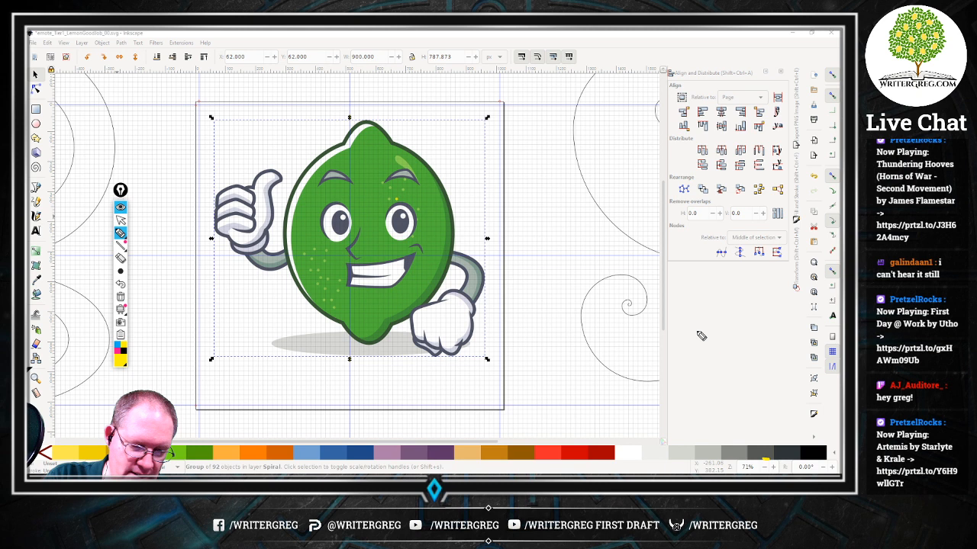
pyautogui.click(118, 347)
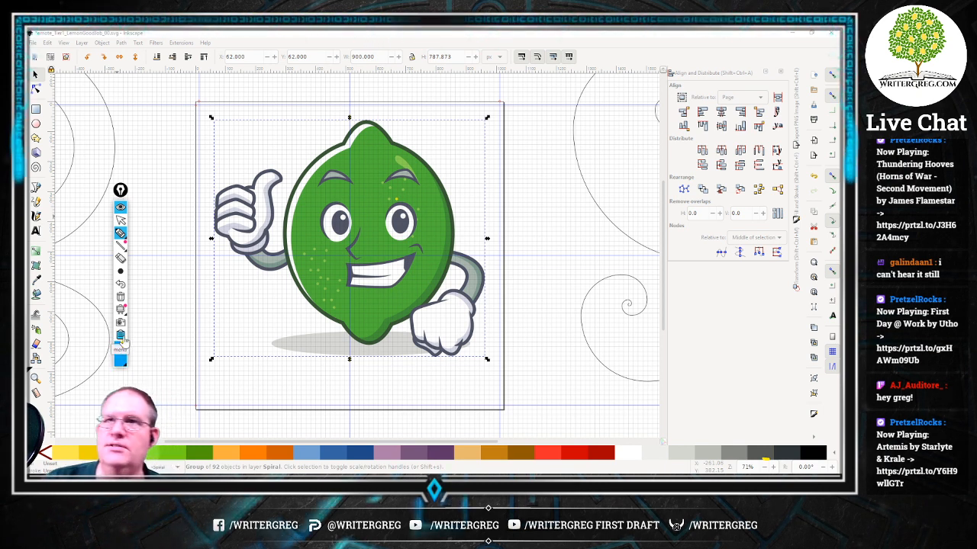
pyautogui.moveTo(782, 433)
pyautogui.mouseDown()
pyautogui.moveTo(725, 468)
pyautogui.moveTo(804, 437)
pyautogui.mouseUp()
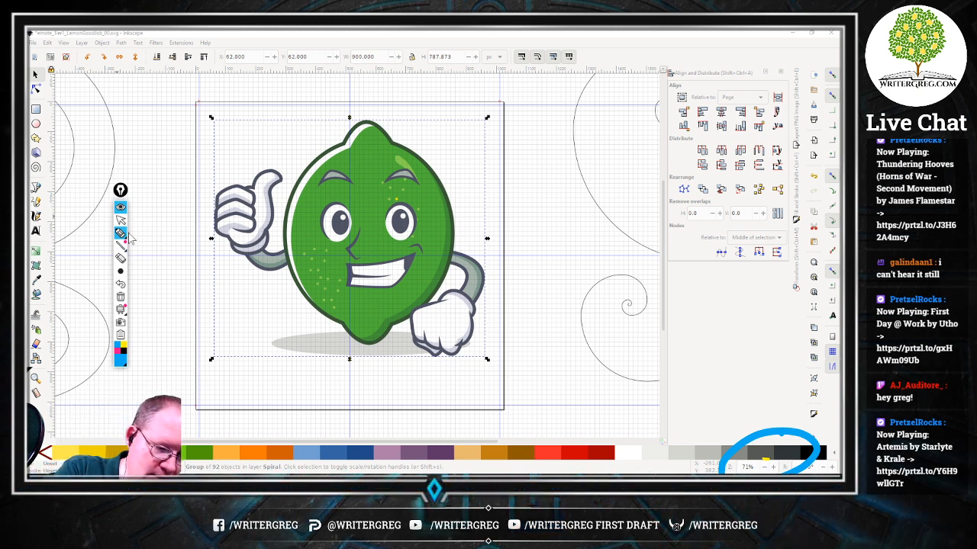
pyautogui.click(121, 298)
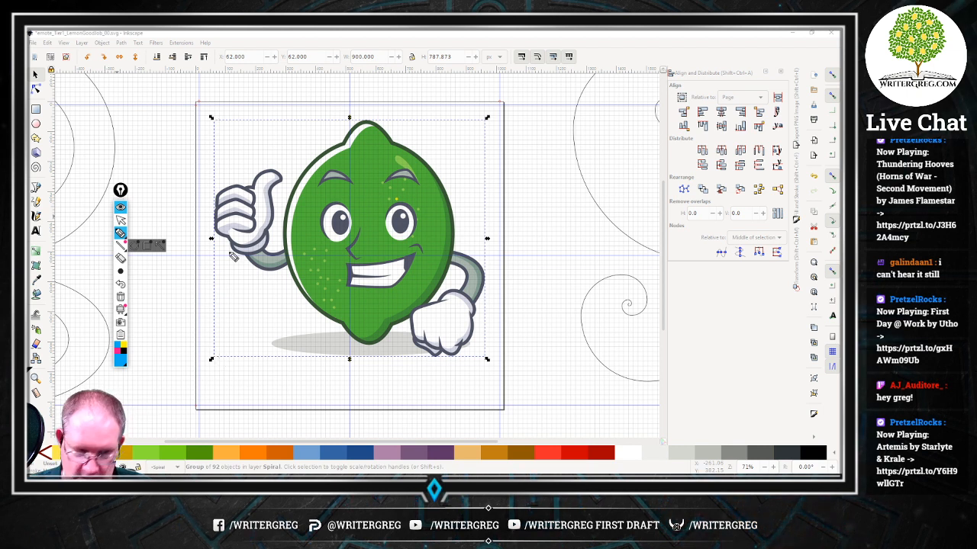
# Circle the cursor coordinates beside the zoom value in blue annotation ink, and hide the annotation layer.
pyautogui.click(256, 37)
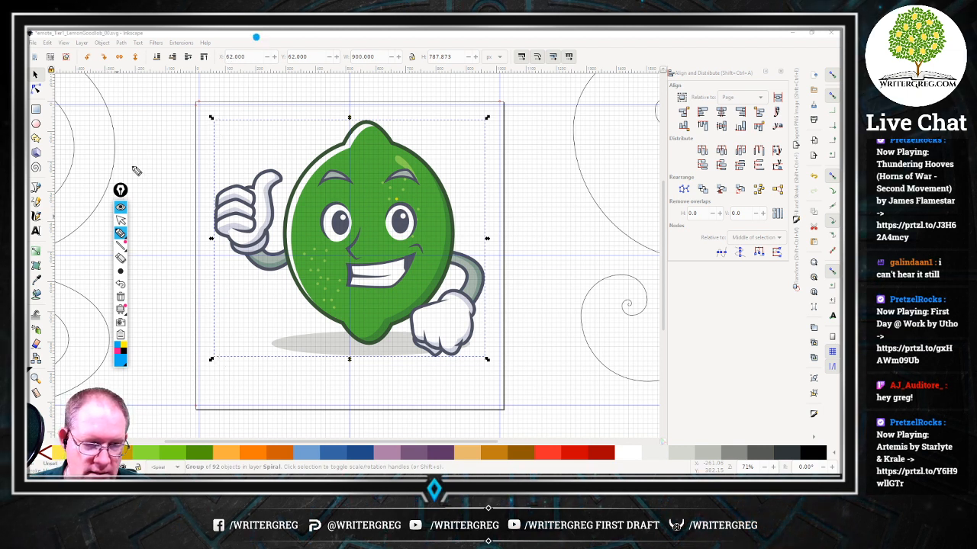
pyautogui.click(120, 213)
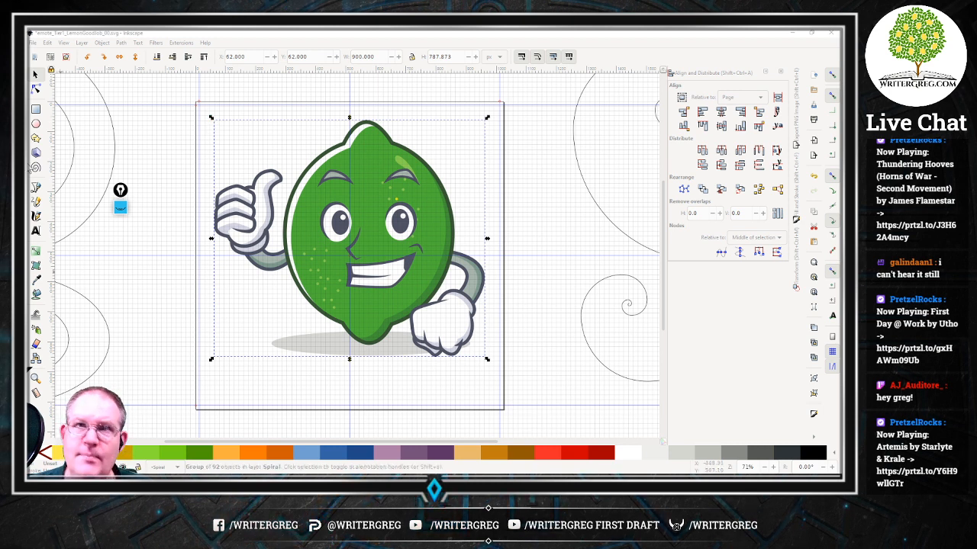
pyautogui.click(120, 208)
pyautogui.click(120, 232)
pyautogui.moveTo(714, 450)
pyautogui.mouseDown()
pyautogui.moveTo(685, 470)
pyautogui.moveTo(694, 439)
pyautogui.mouseUp()
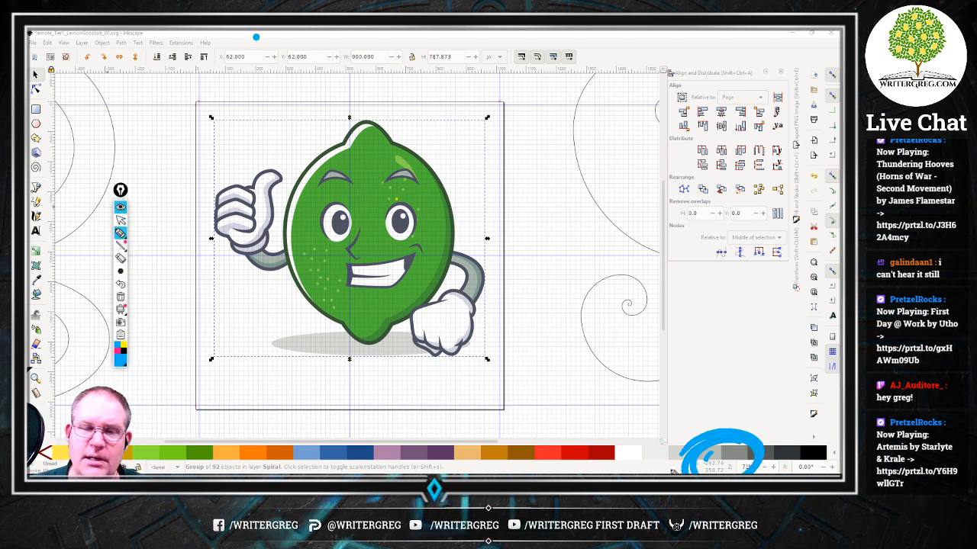
pyautogui.click(120, 207)
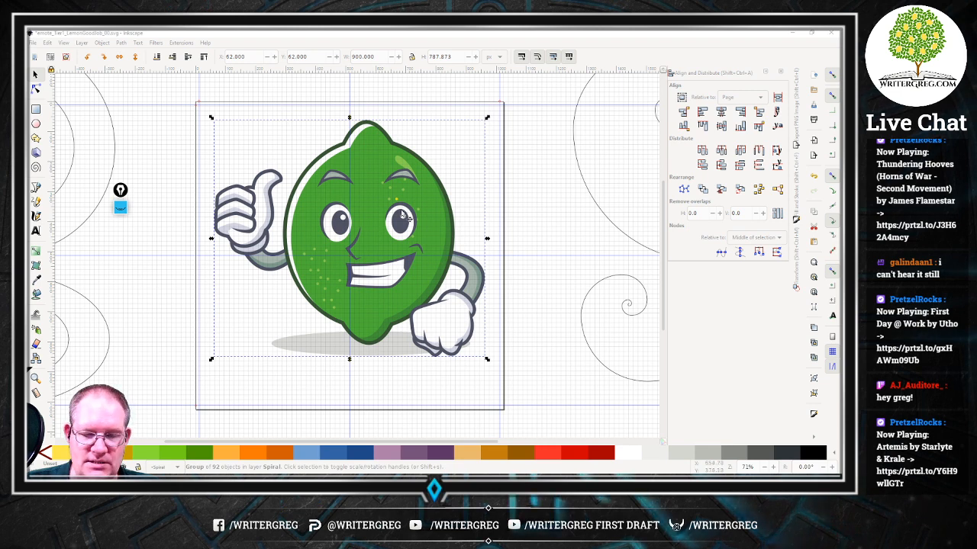
# Reselect the lime group, shift it slightly to about X 63.3 px and Y 61.1 px, and save the drawing.
pyautogui.click(331, 242)
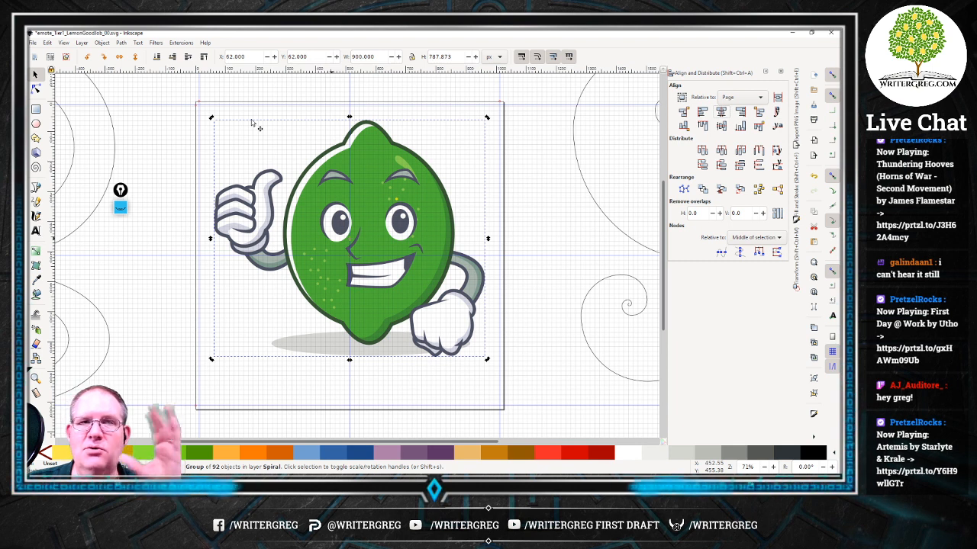
pyautogui.click(554, 335)
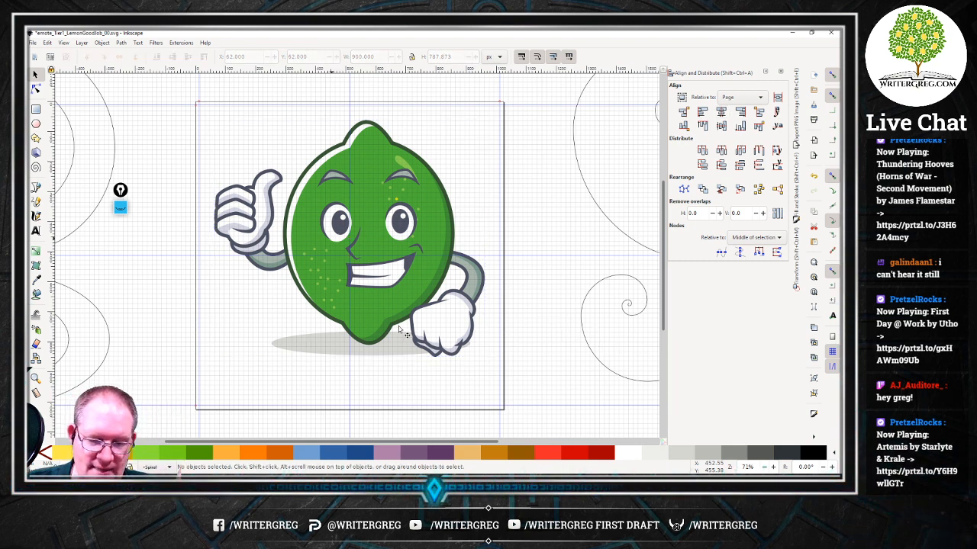
pyautogui.moveTo(552, 309); pyautogui.dragTo(162, 423)
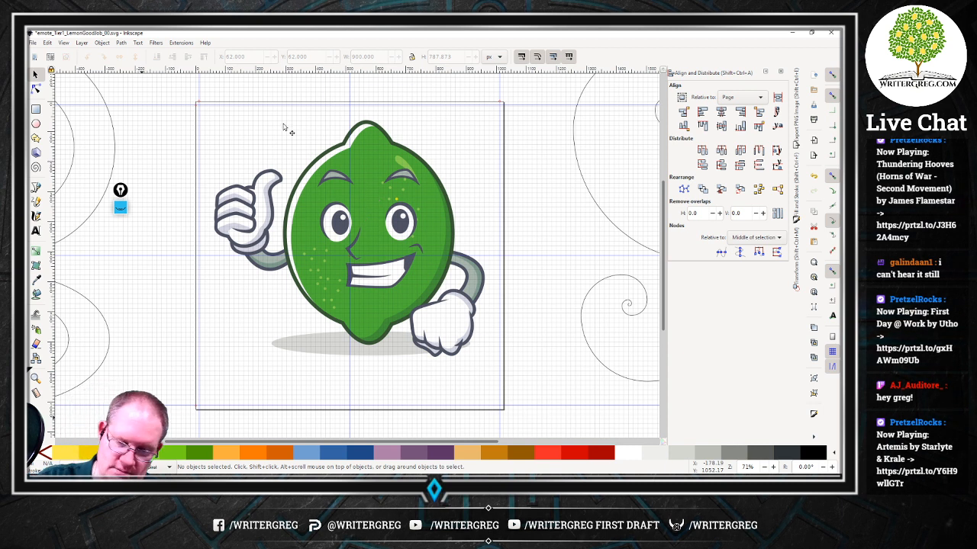
pyautogui.click(409, 265)
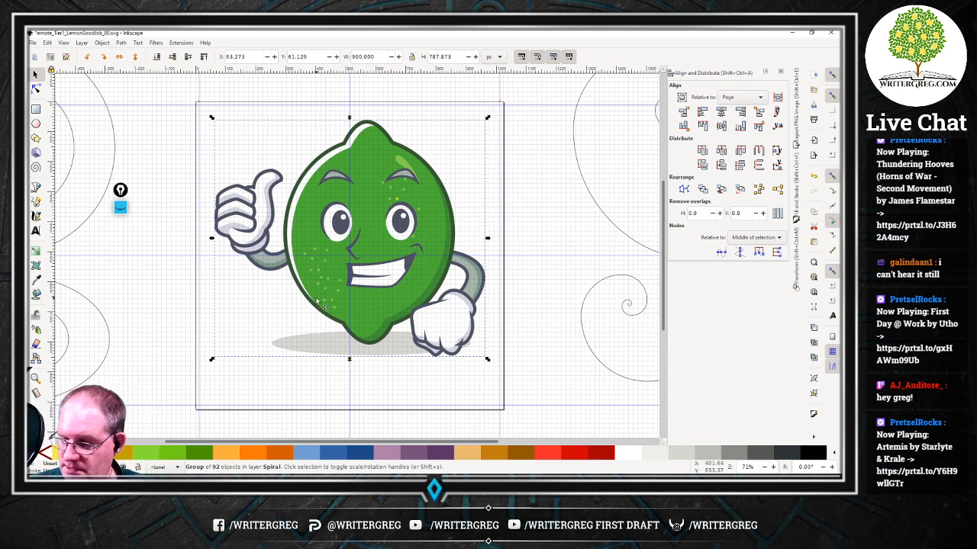
pyautogui.hotkey('ctrl', 's')
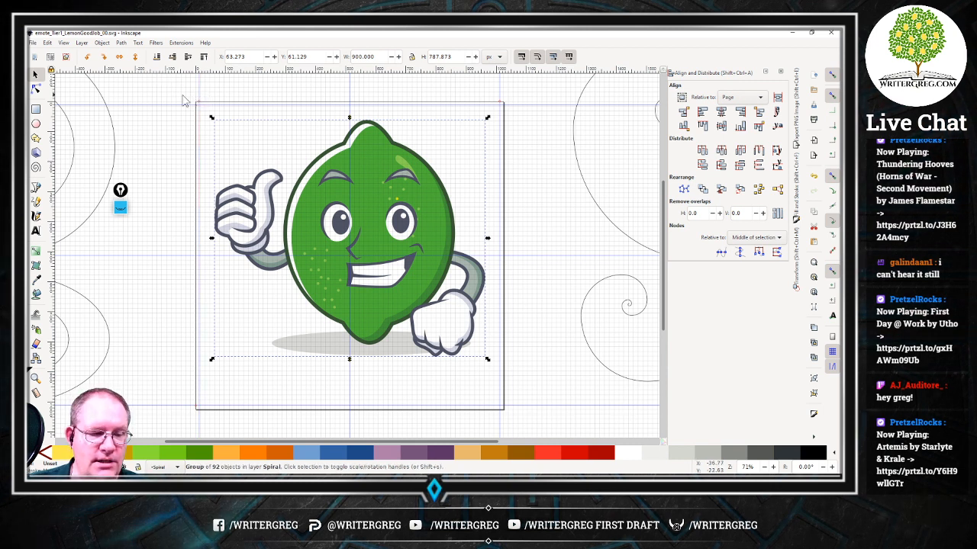
# Ungroup the lime artwork into its separate objects and deselect everything.
pyautogui.click(121, 44)
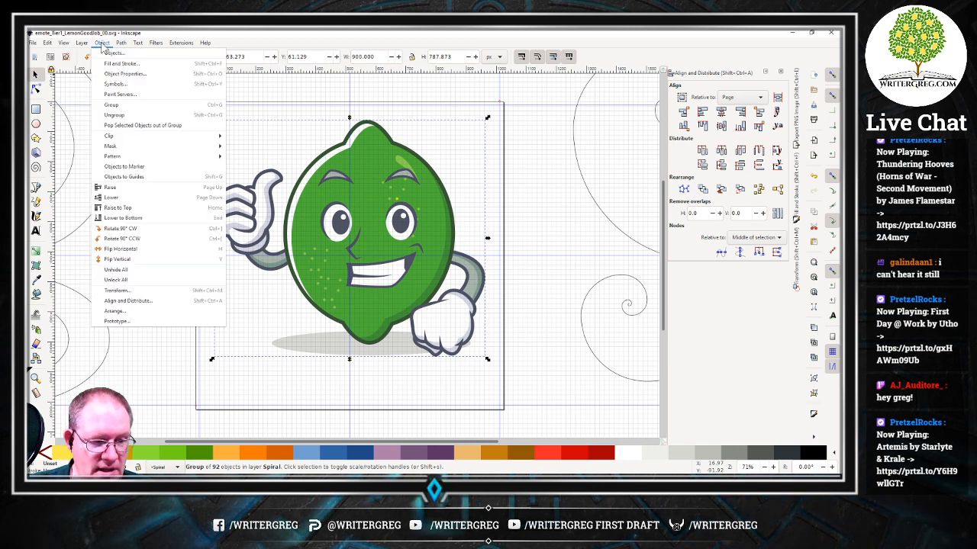
pyautogui.click(180, 115)
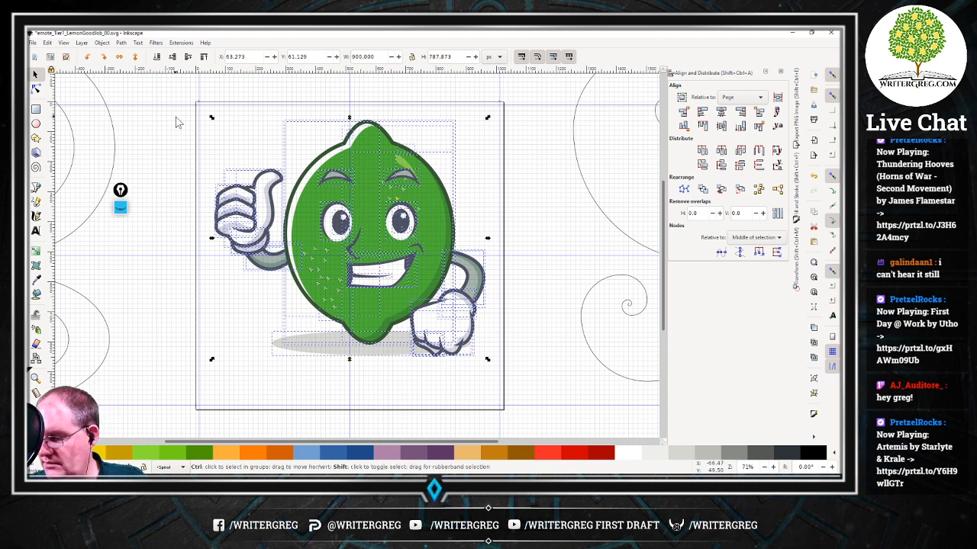
pyautogui.hotkey('ctrl', 'shift', 'g')
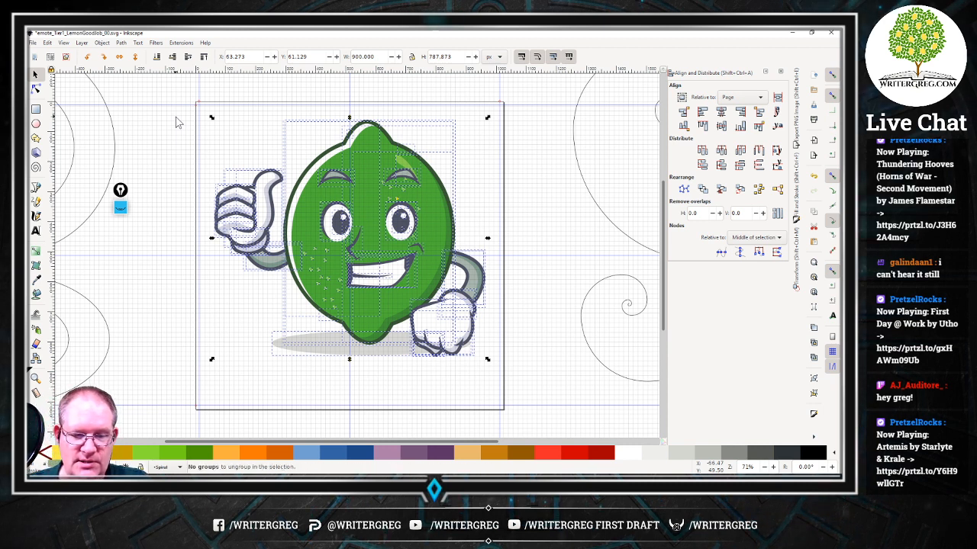
pyautogui.click(534, 216)
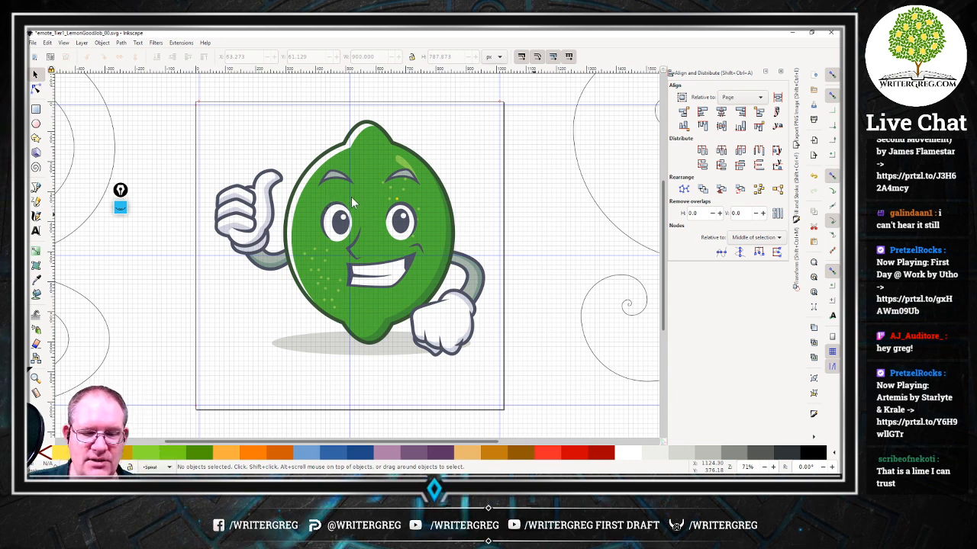
# Examine the lower edge of the lime's nose up close at 4526% zoom.
pyautogui.press('-')
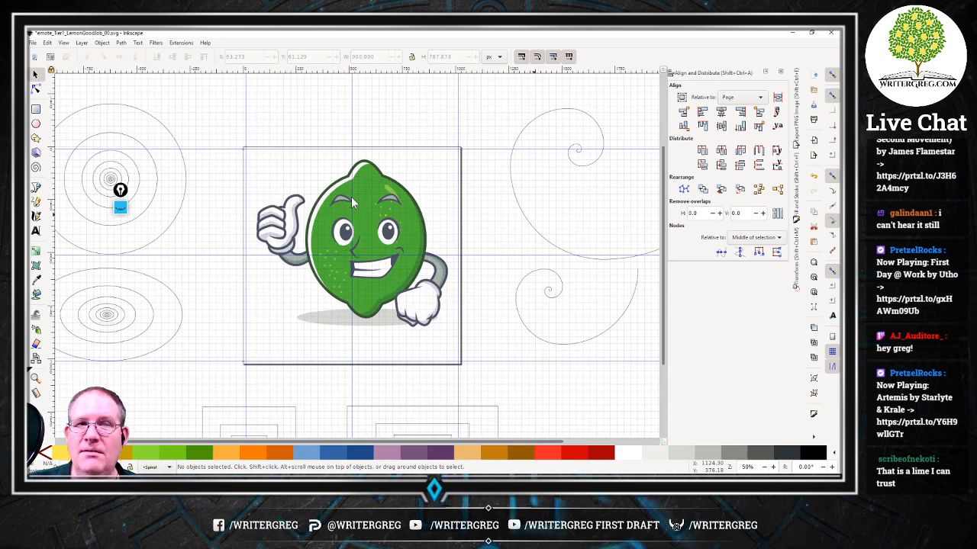
pyautogui.press('+')
pyautogui.press('+')
pyautogui.press('+')
pyautogui.press('+')
pyautogui.press('+')
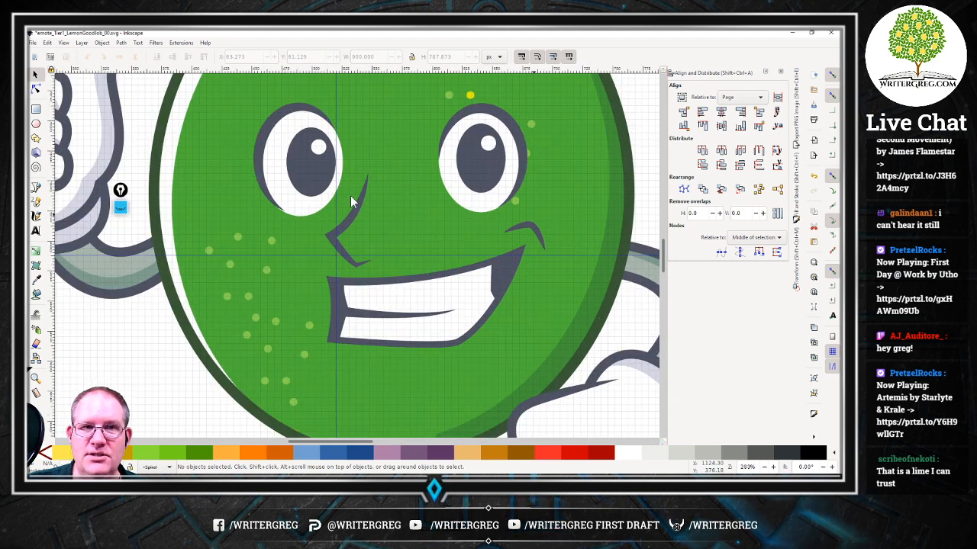
pyautogui.press('+')
pyautogui.press('+')
pyautogui.press('+')
pyautogui.press('+')
pyautogui.press('+')
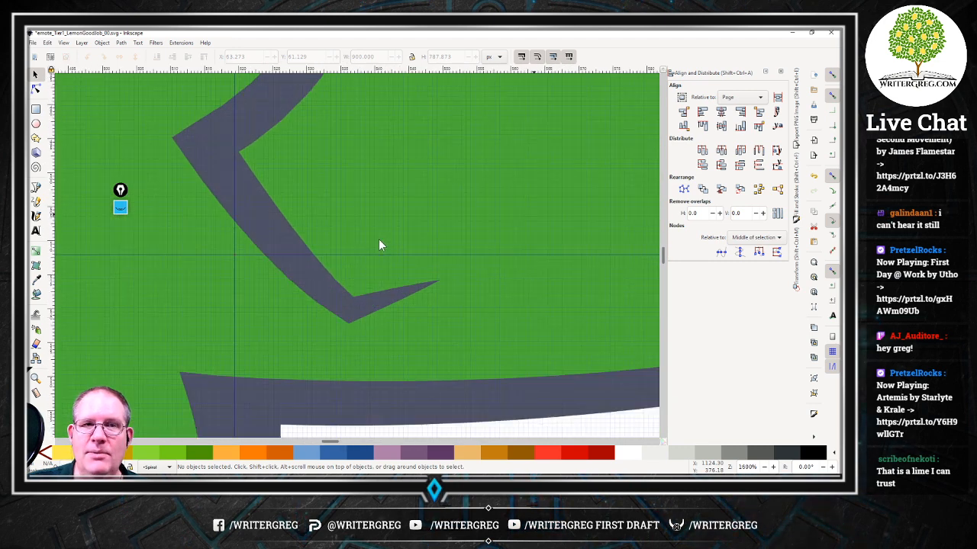
pyautogui.press('+')
pyautogui.press('+')
pyautogui.press('+')
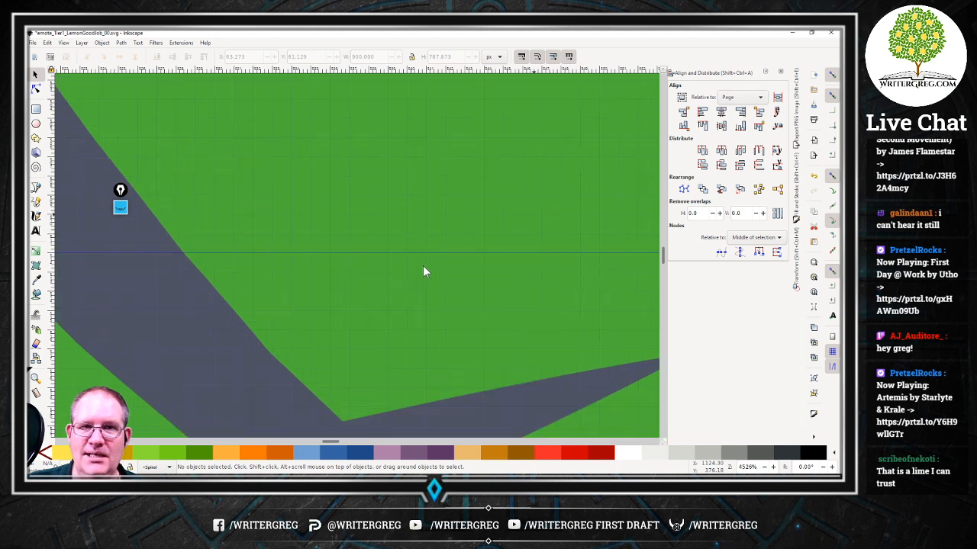
# Examine the artwork closely at 9051% zoom, and bring the lime's whole face and raised thumb back into view at 141%.
pyautogui.press('+')
pyautogui.press('+')
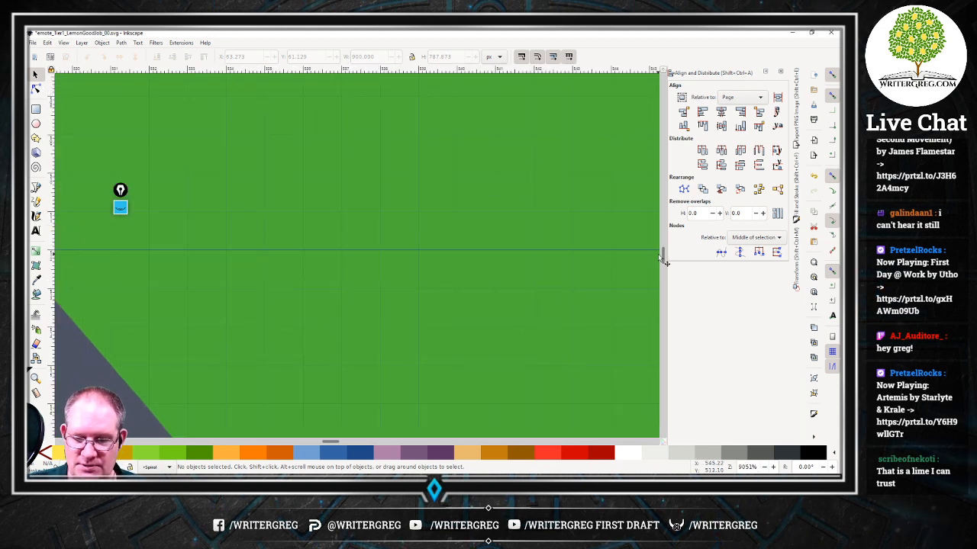
pyautogui.press('-')
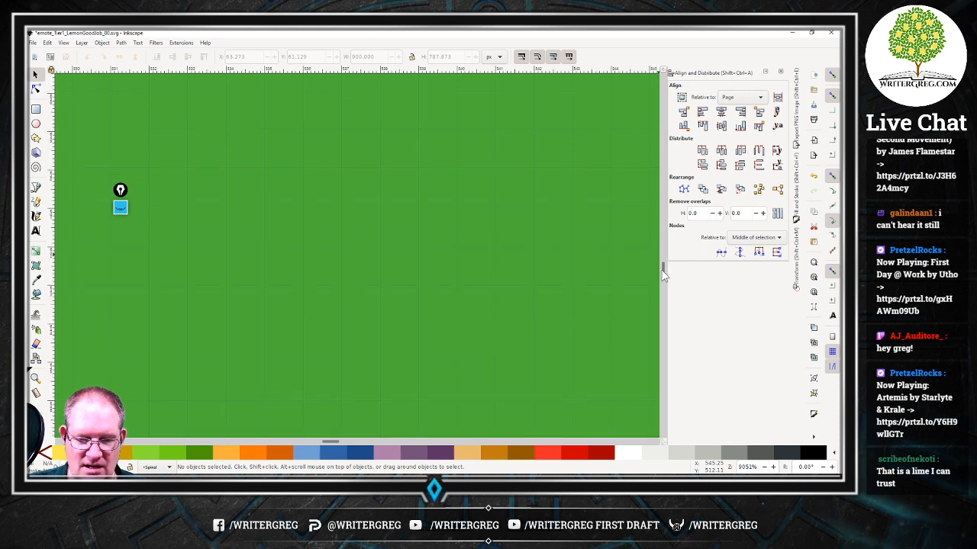
pyautogui.press('-')
pyautogui.press('-')
pyautogui.press('-')
pyautogui.press('-')
pyautogui.press('-')
pyautogui.press('-')
pyautogui.press('-')
pyautogui.press('-')
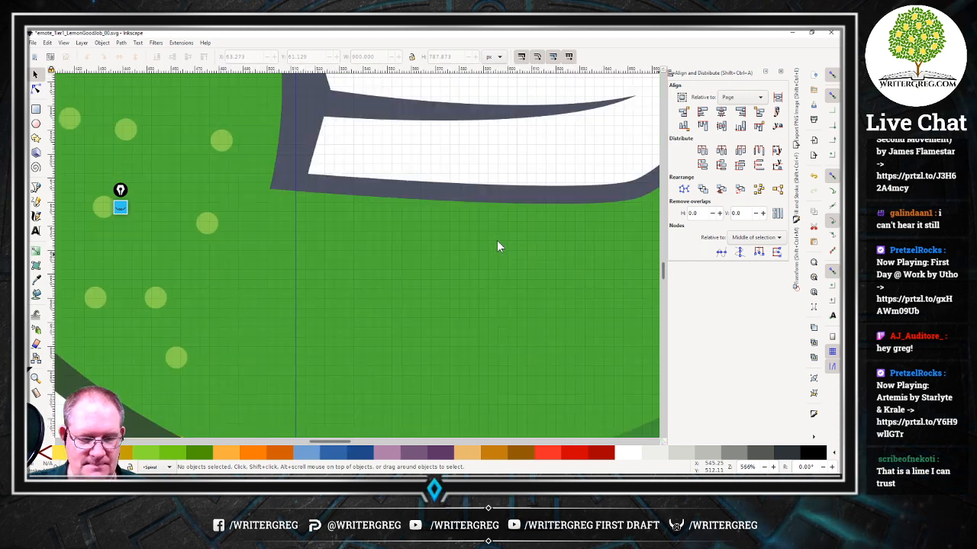
pyautogui.press('-')
pyautogui.press('-')
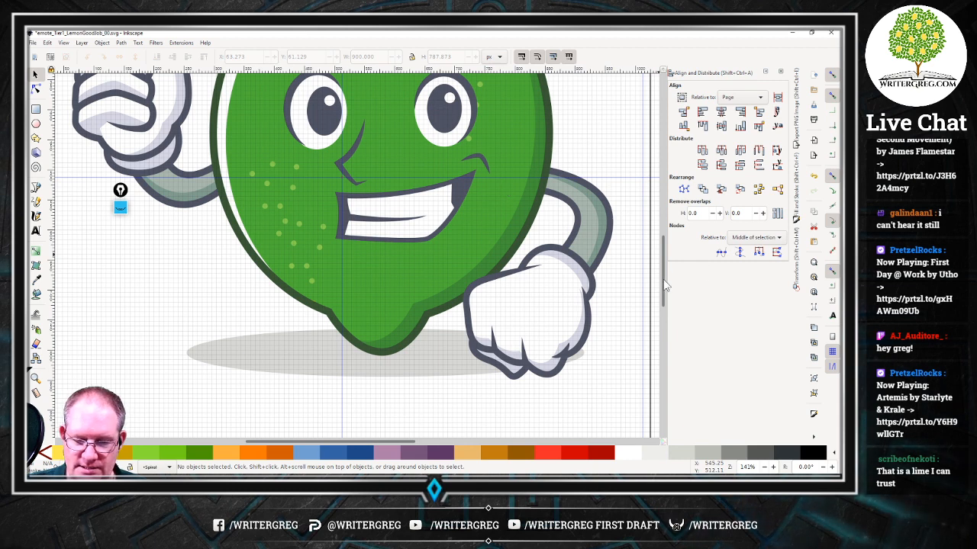
pyautogui.moveTo(666, 285); pyautogui.dragTo(670, 260)
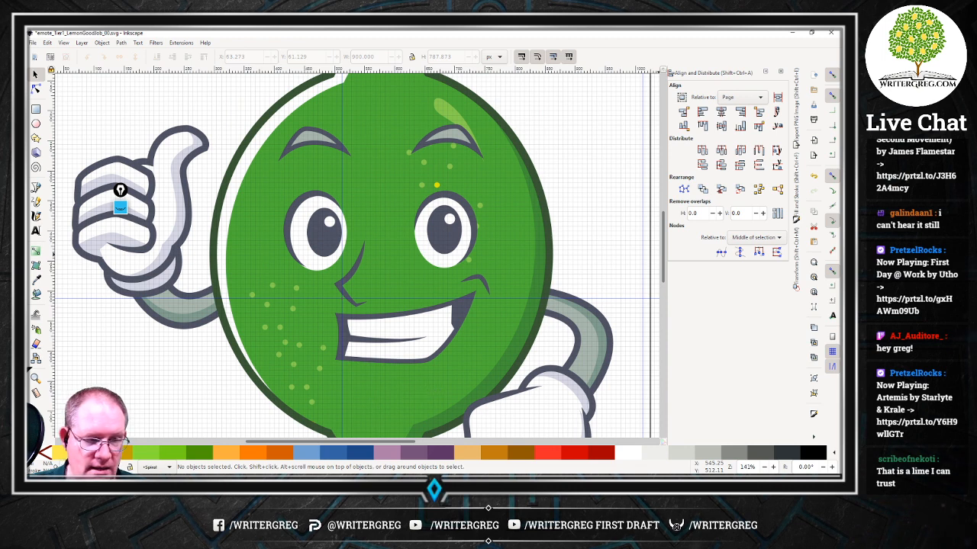
# Show the Fill and Stroke settings in place of Align and Distribute, and select the green path on the lime's body.
pyautogui.click(102, 43)
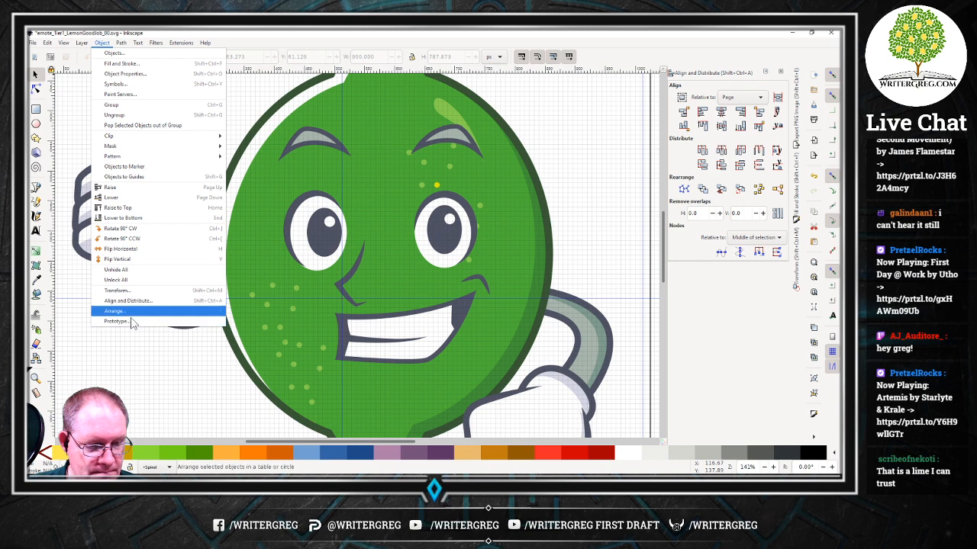
pyautogui.click(122, 63)
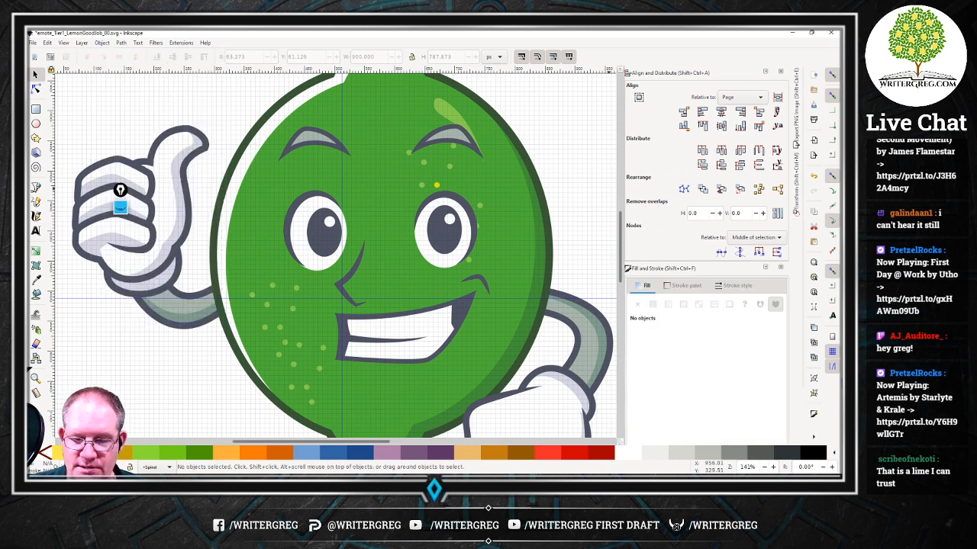
pyautogui.click(780, 72)
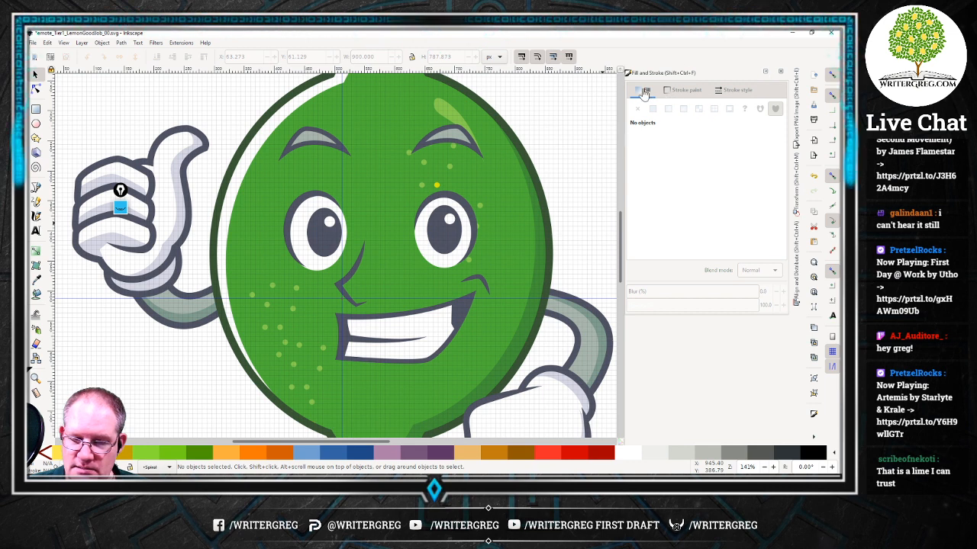
pyautogui.click(409, 392)
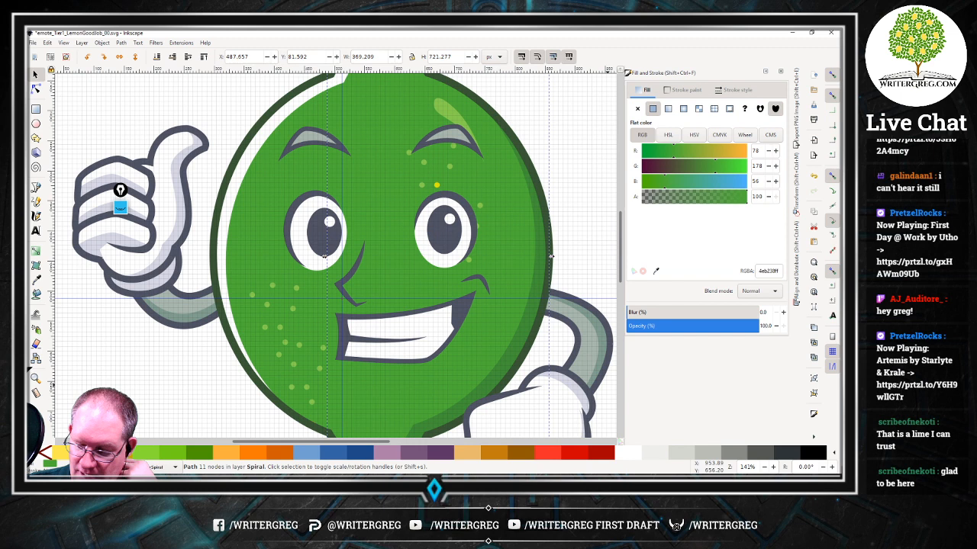
# Look through the swatch size and width options of the colour palette.
pyautogui.click(834, 453)
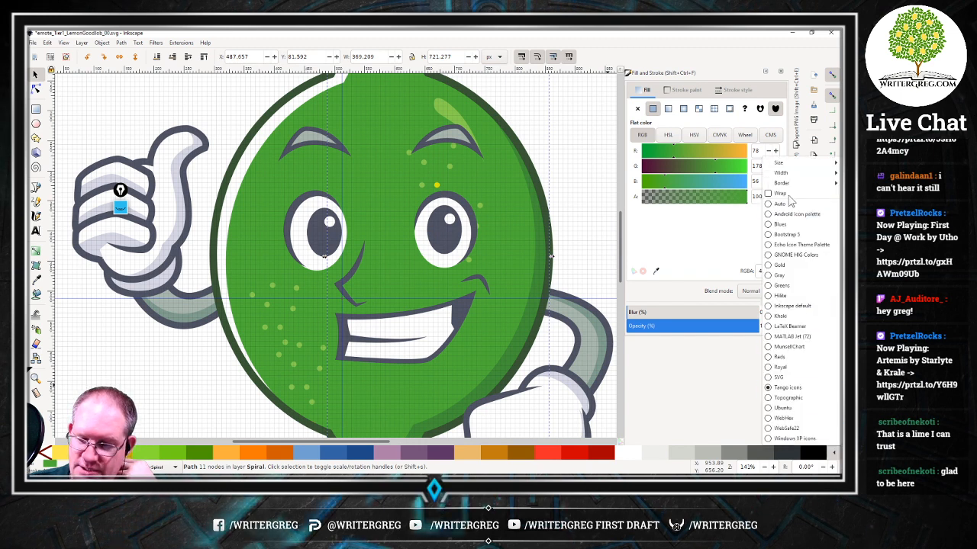
pyautogui.moveTo(766, 168)
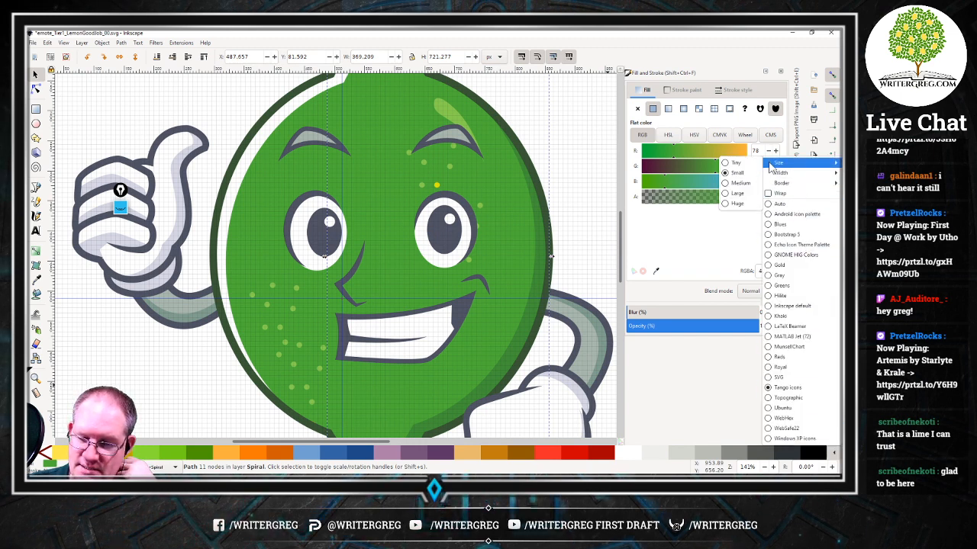
pyautogui.click(744, 184)
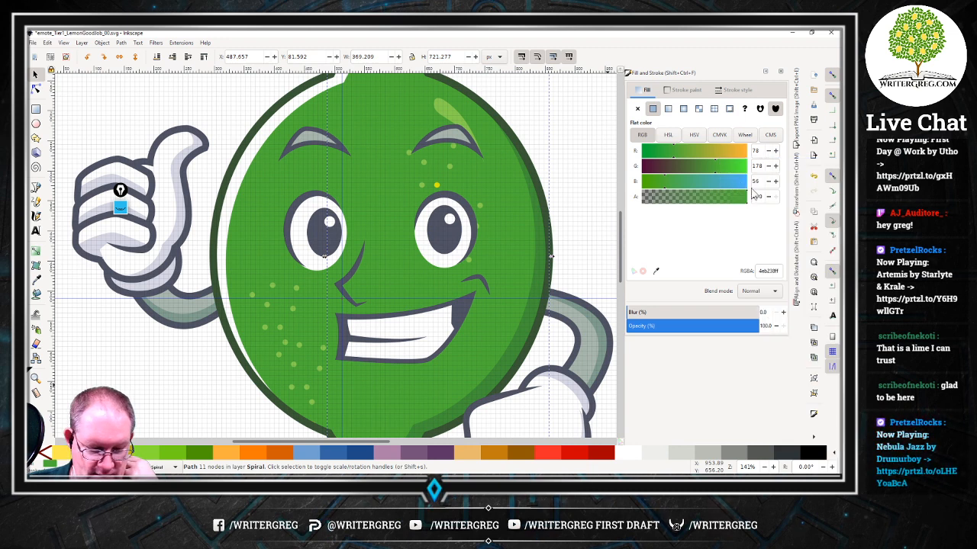
pyautogui.click(834, 452)
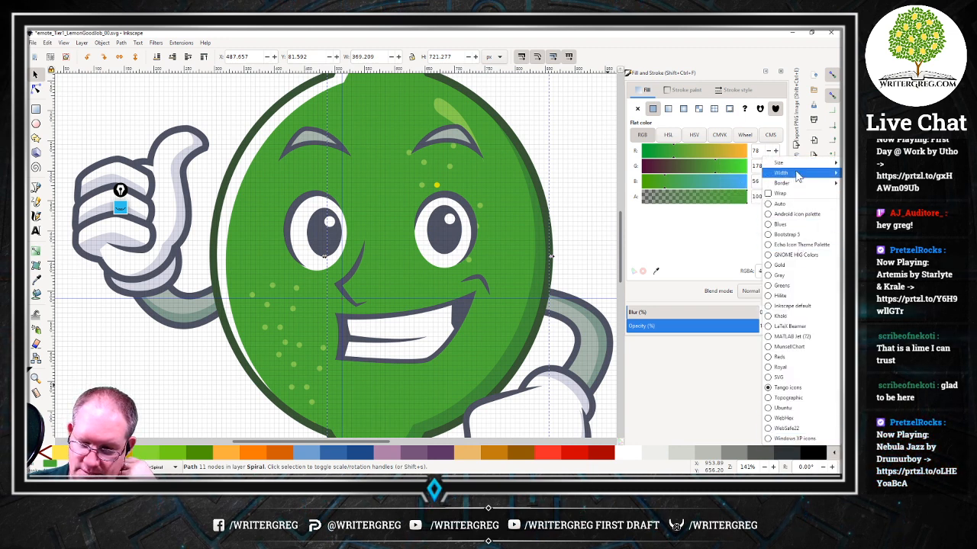
pyautogui.click(737, 196)
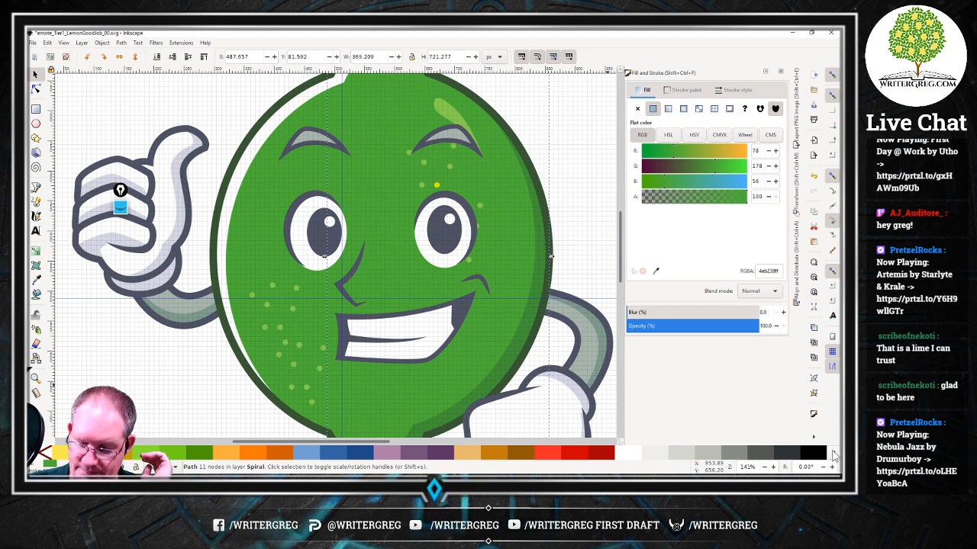
pyautogui.click(833, 454)
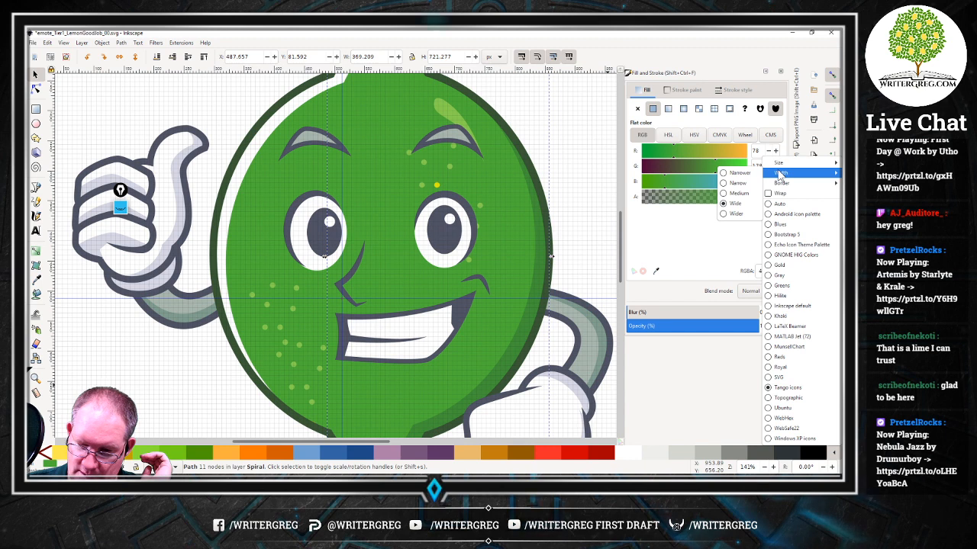
pyautogui.moveTo(780, 164)
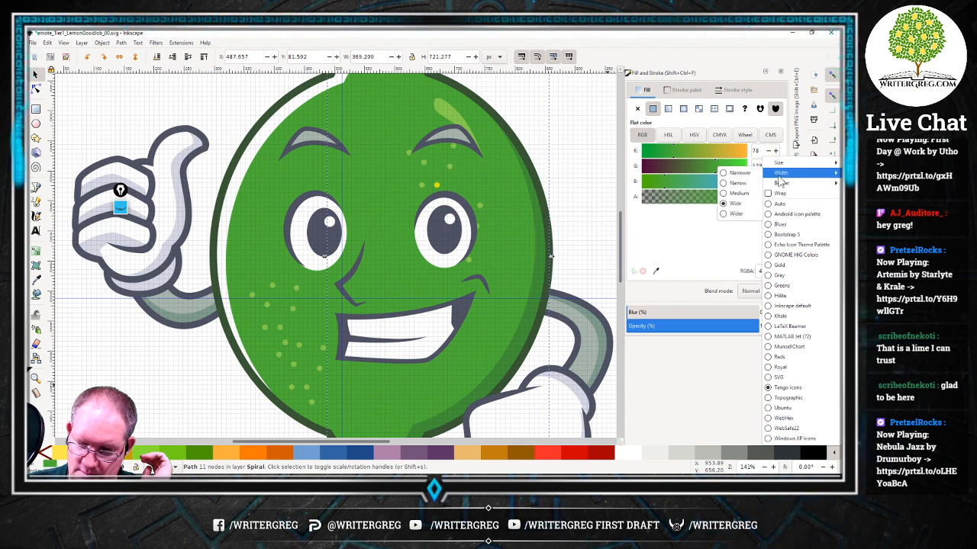
pyautogui.click(298, 356)
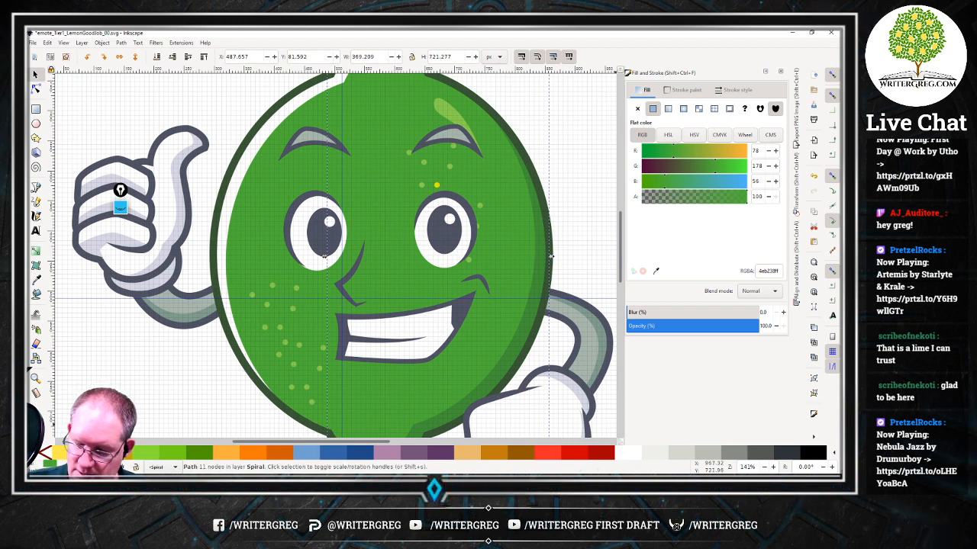
# Switch the colour palette to GNOME HIG Colors, the Android icon palette and Inkscape default in turn.
pyautogui.click(832, 457)
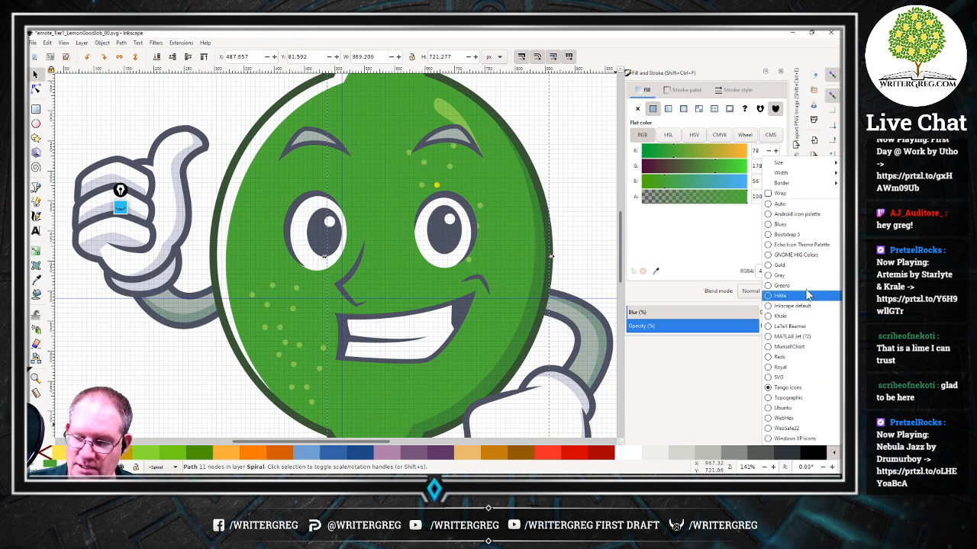
pyautogui.click(794, 257)
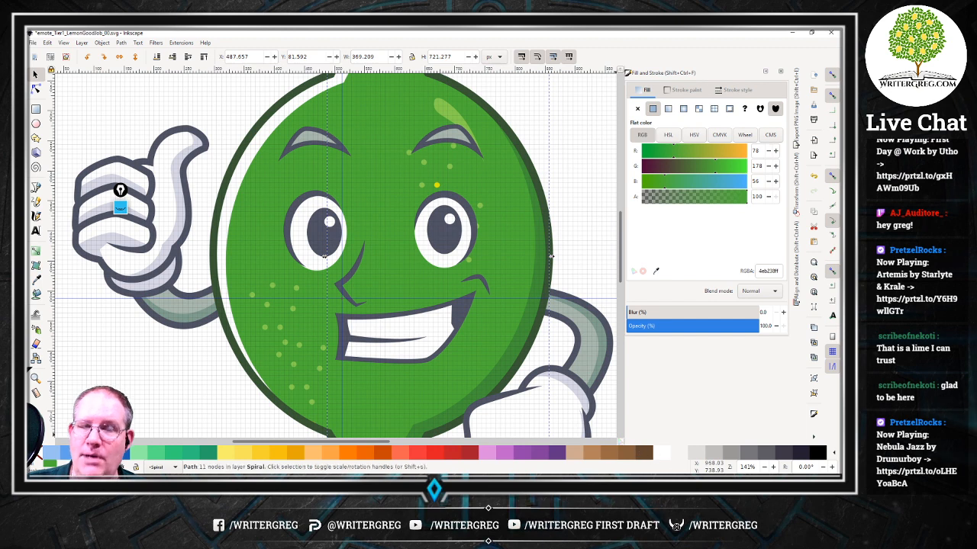
pyautogui.click(831, 453)
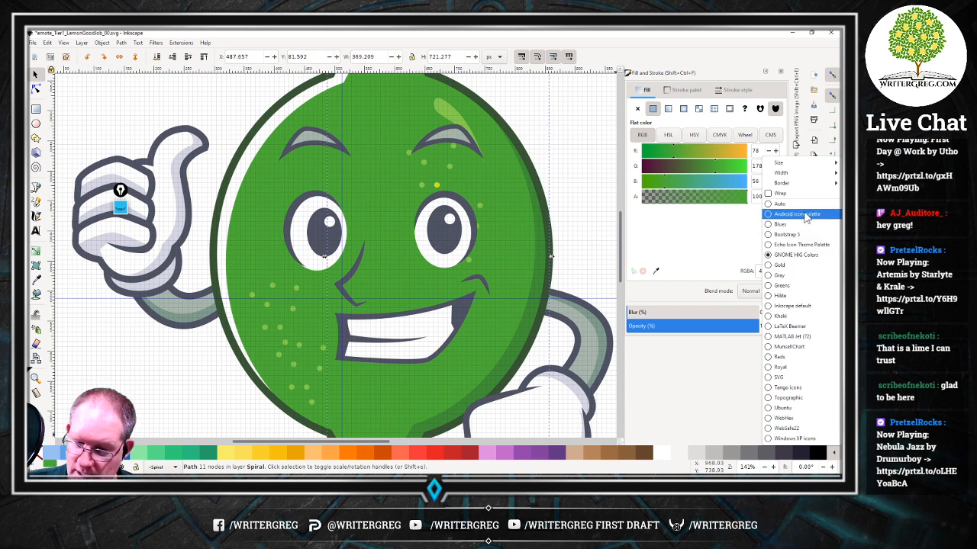
pyautogui.click(802, 214)
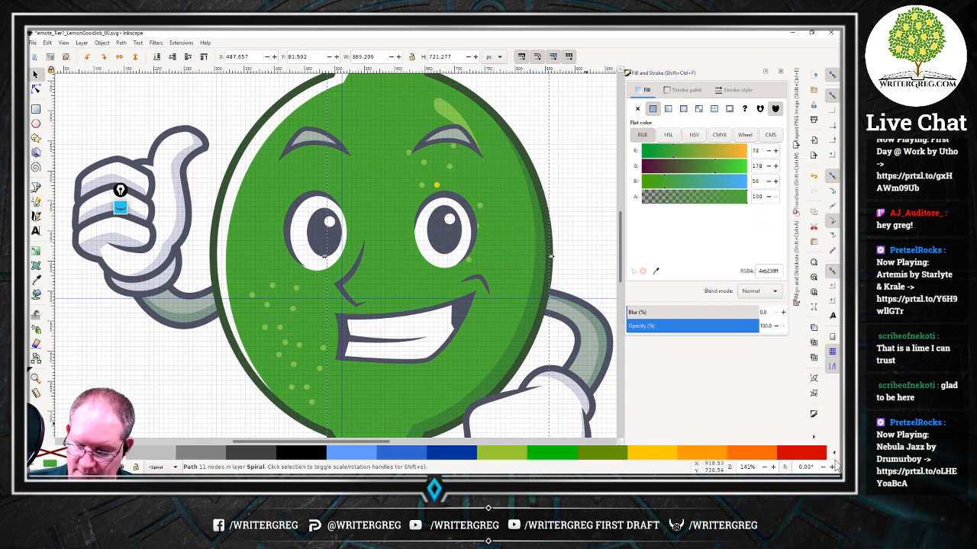
pyautogui.click(833, 454)
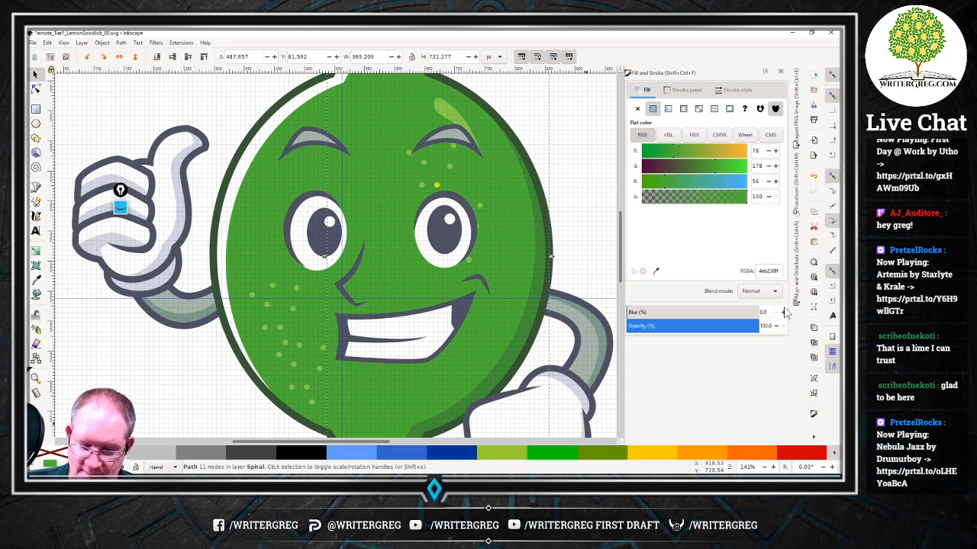
pyautogui.click(786, 310)
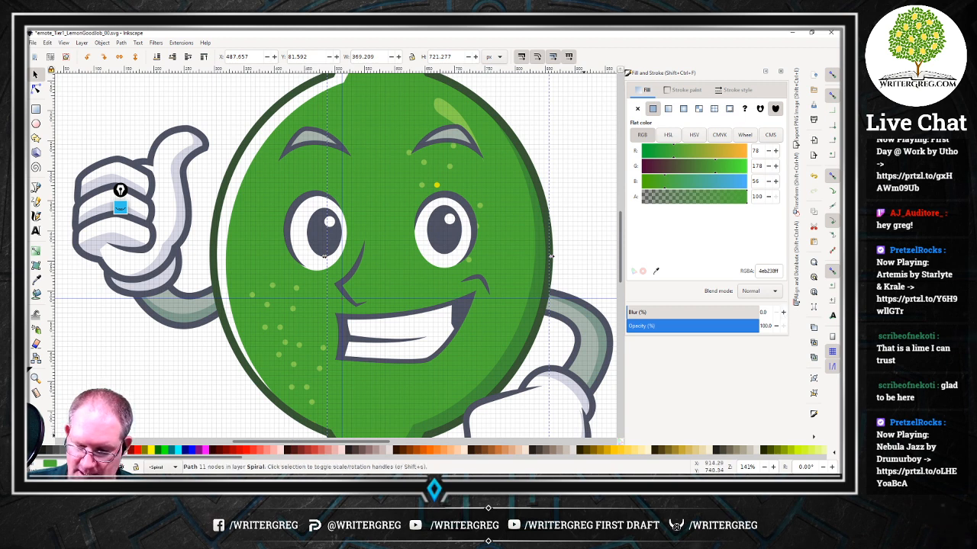
# Try the SVG and WebSafe22 colour palettes, and return to the Tango icons palette.
pyautogui.moveTo(156, 459); pyautogui.dragTo(203, 437)
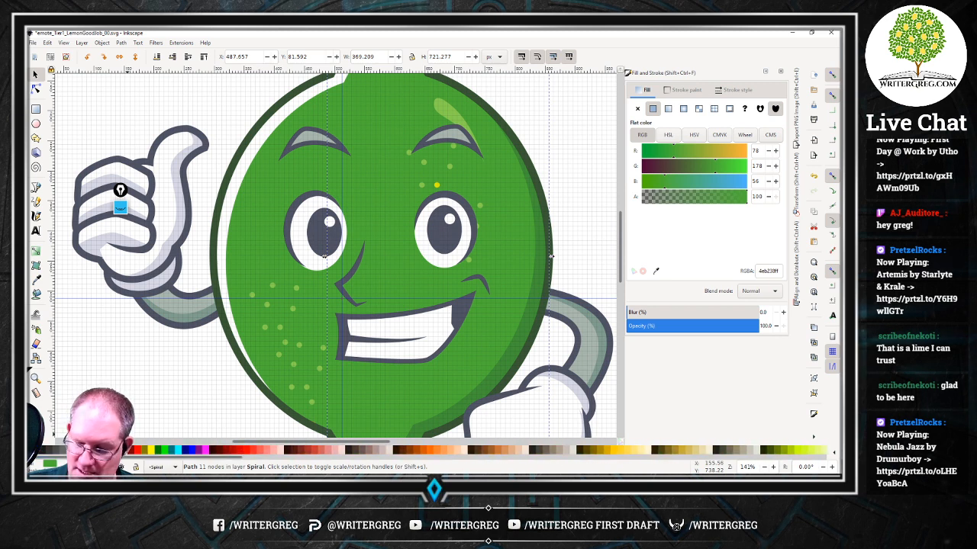
pyautogui.click(834, 456)
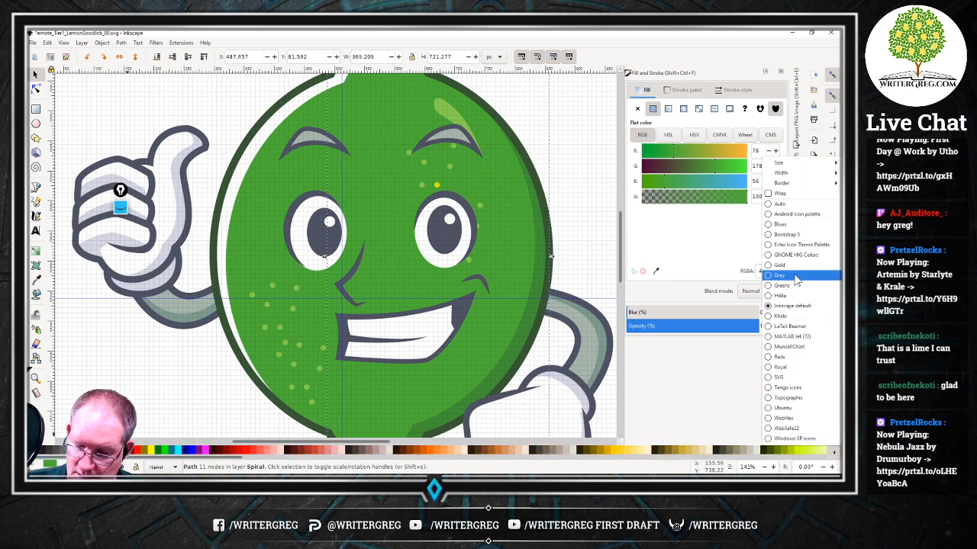
pyautogui.click(789, 386)
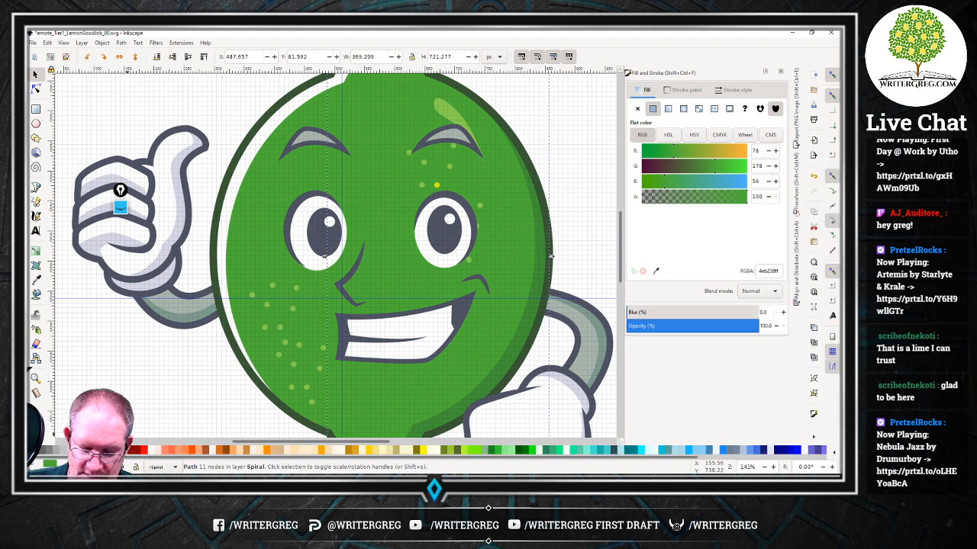
pyautogui.click(834, 455)
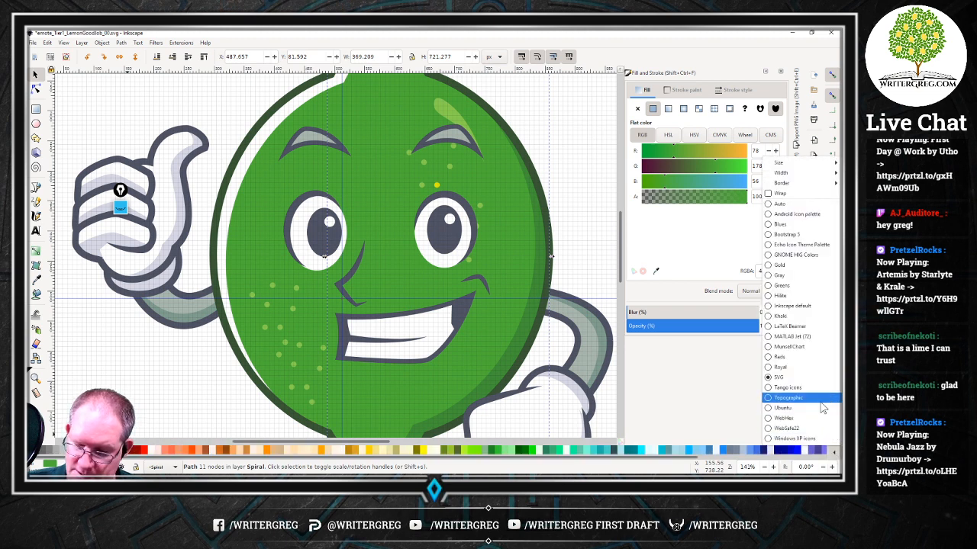
pyautogui.click(785, 428)
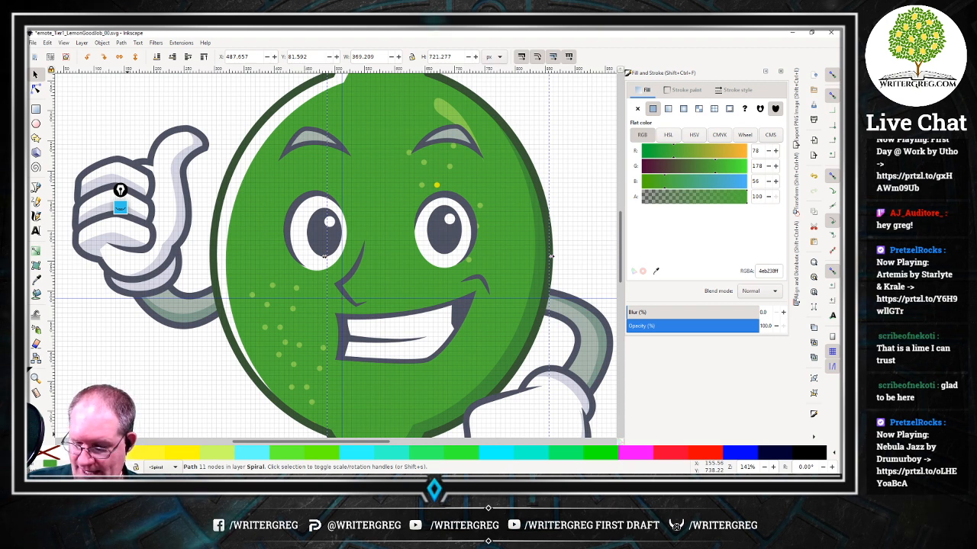
pyautogui.click(835, 455)
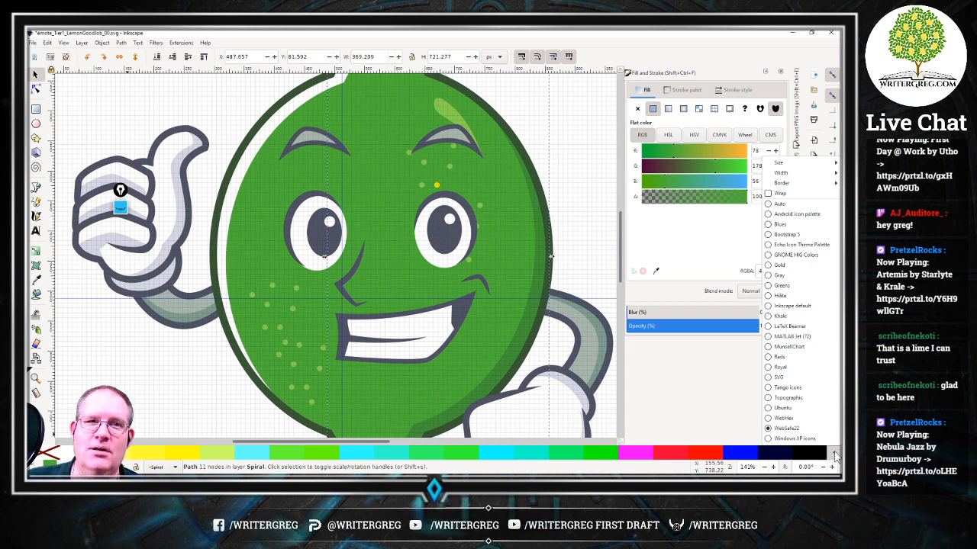
pyautogui.click(782, 389)
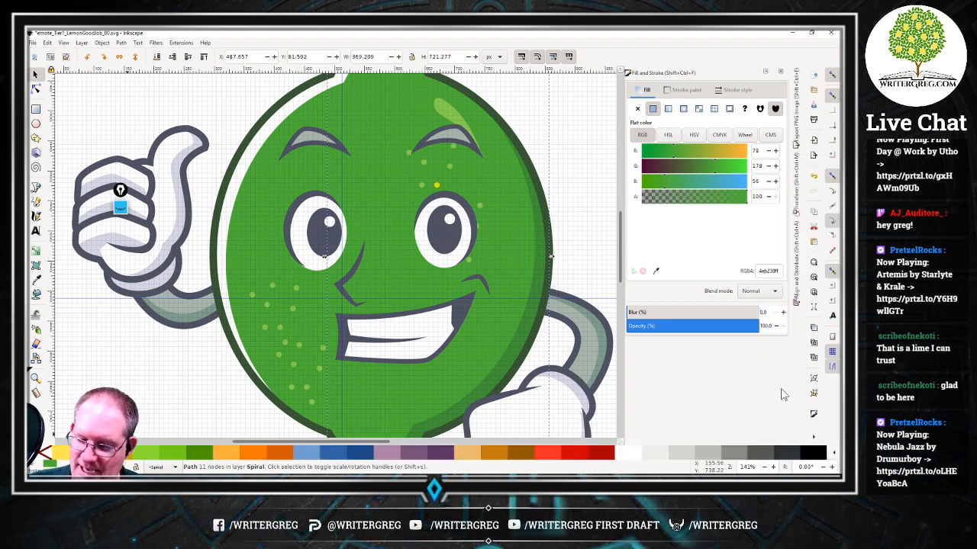
# Switch to the Chrome browser and search Google for "tango icon project" in a new tab.
pyautogui.click(836, 456)
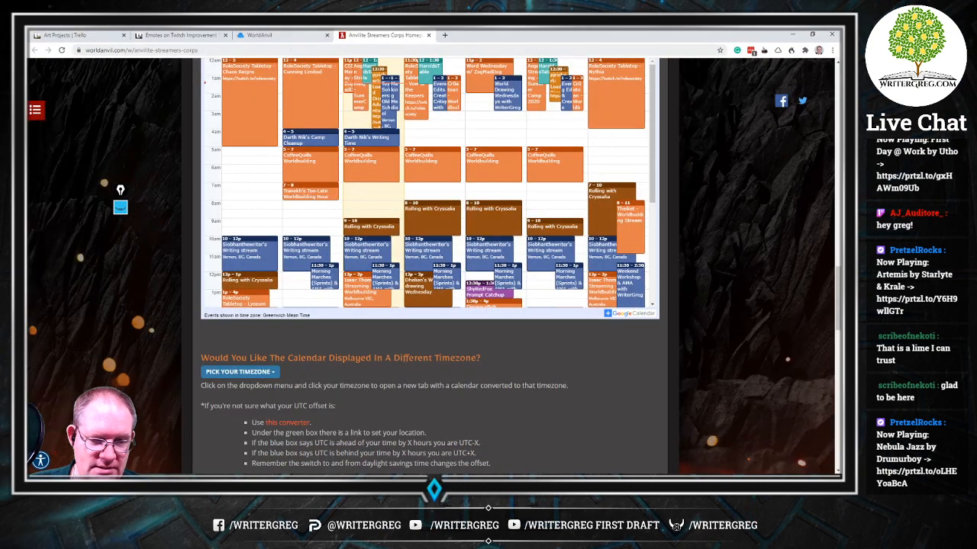
pyautogui.click(444, 35)
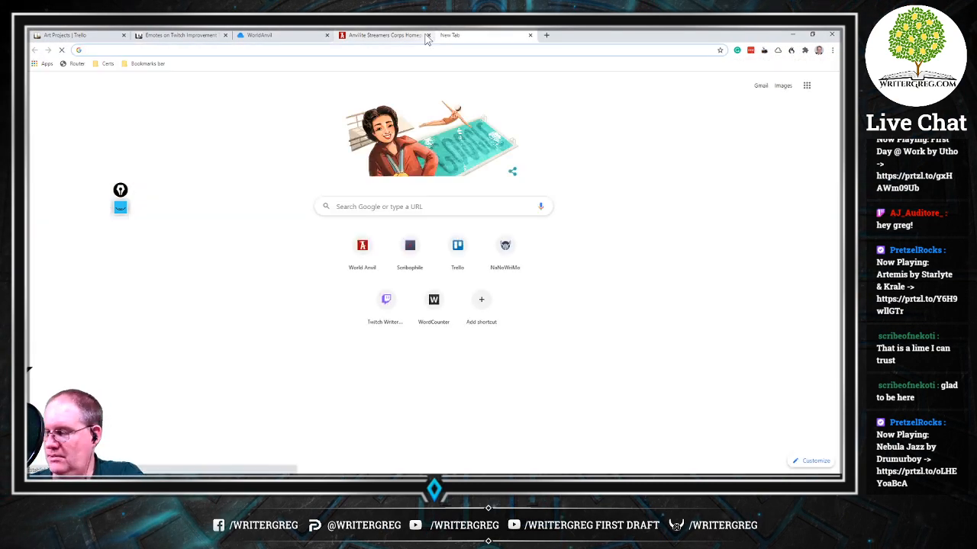
pyautogui.write('tango icon')
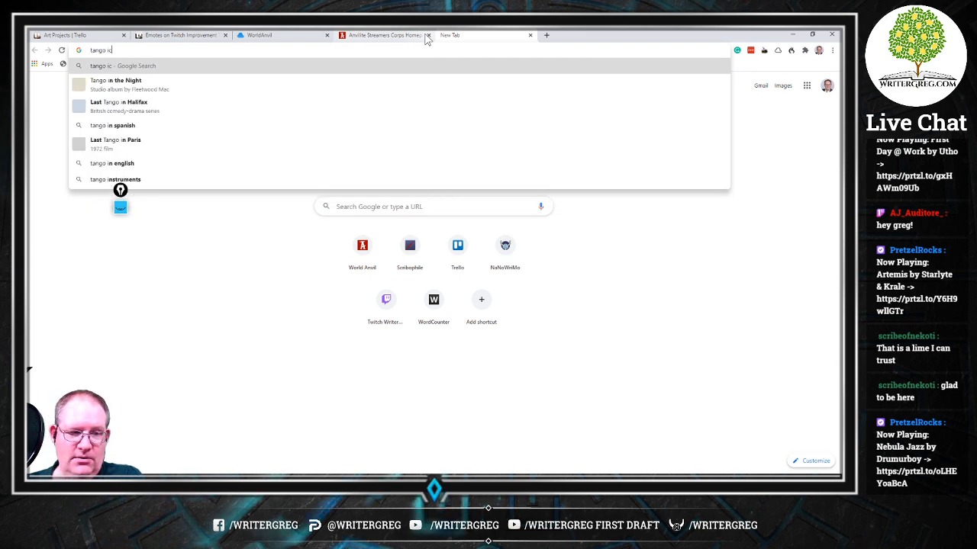
pyautogui.press('Down')
pyautogui.press('Down')
pyautogui.press('Down')
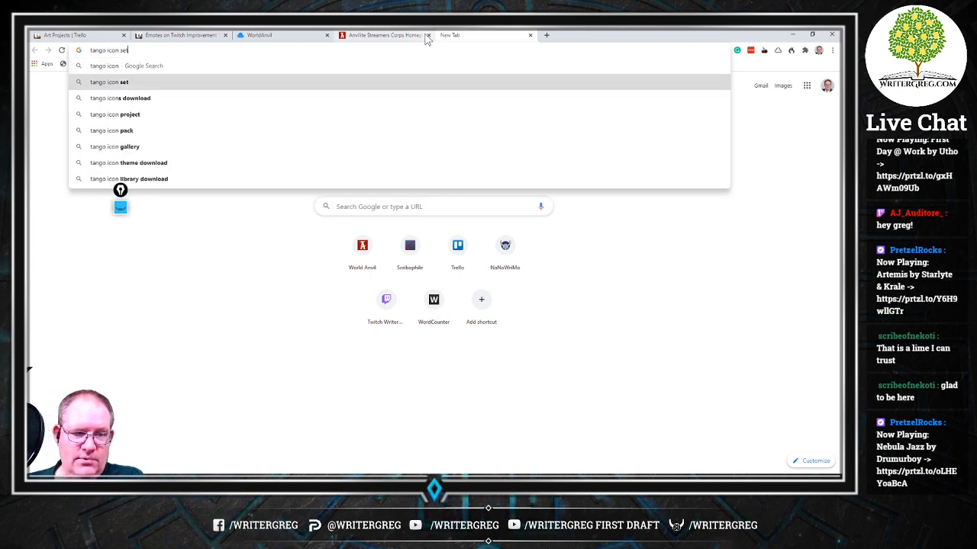
pyautogui.press('Return')
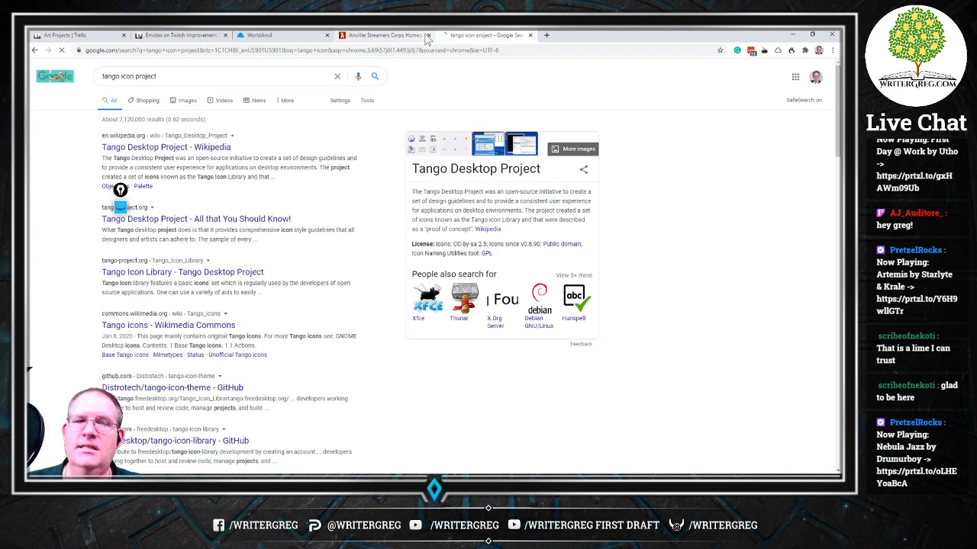
# Open the Wikipedia article on the Tango Desktop Project and look through its hexadecimal colour palette table.
pyautogui.click(180, 147)
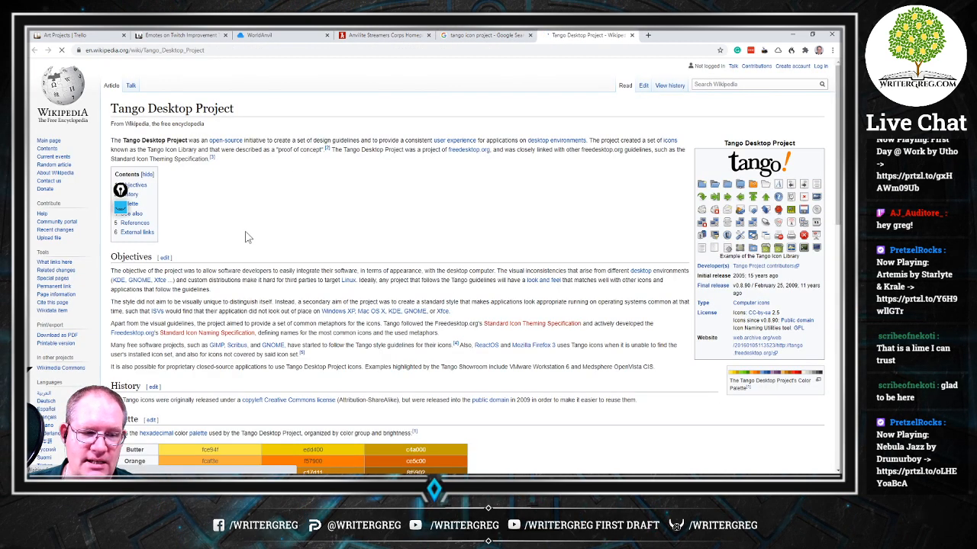
pyautogui.moveTo(229, 141)
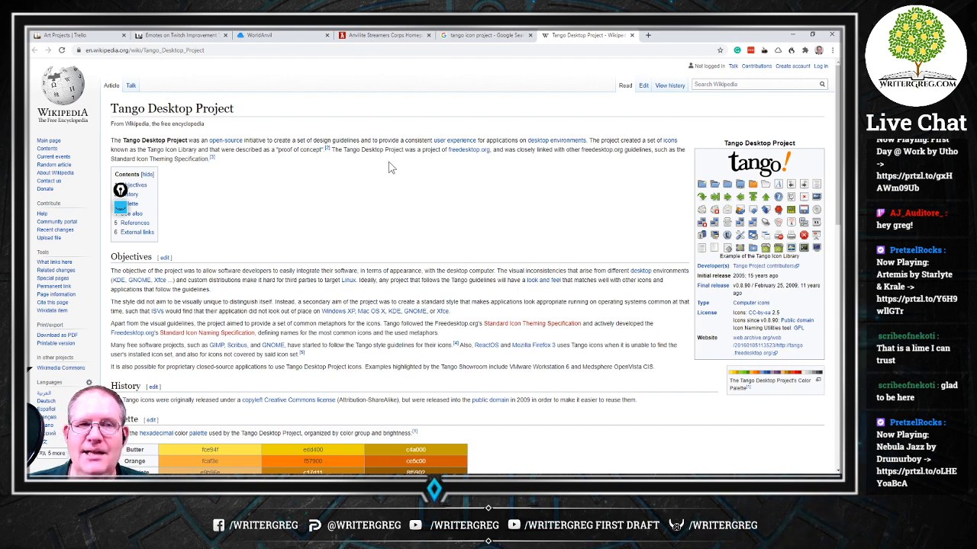
pyautogui.scroll(-3, 387, 168)
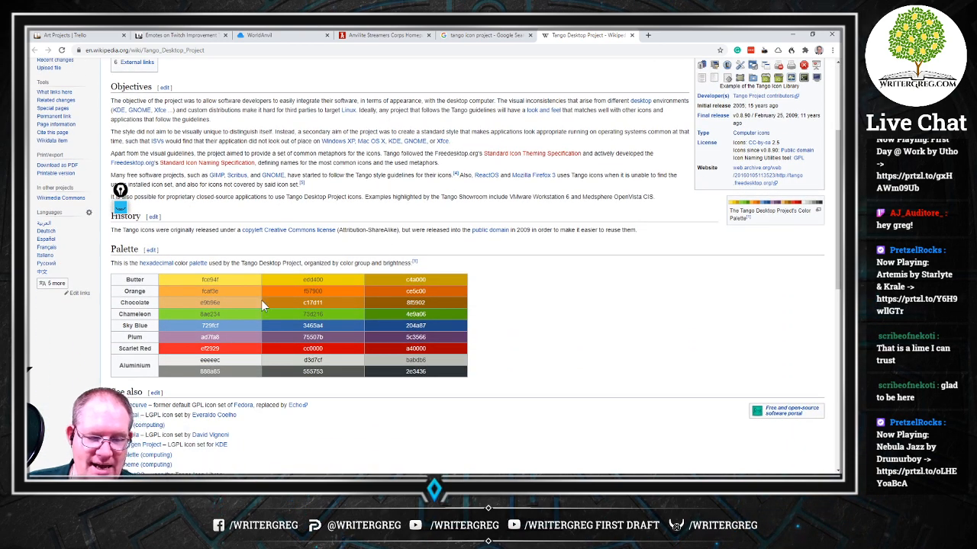
pyautogui.scroll(-3, 233, 328)
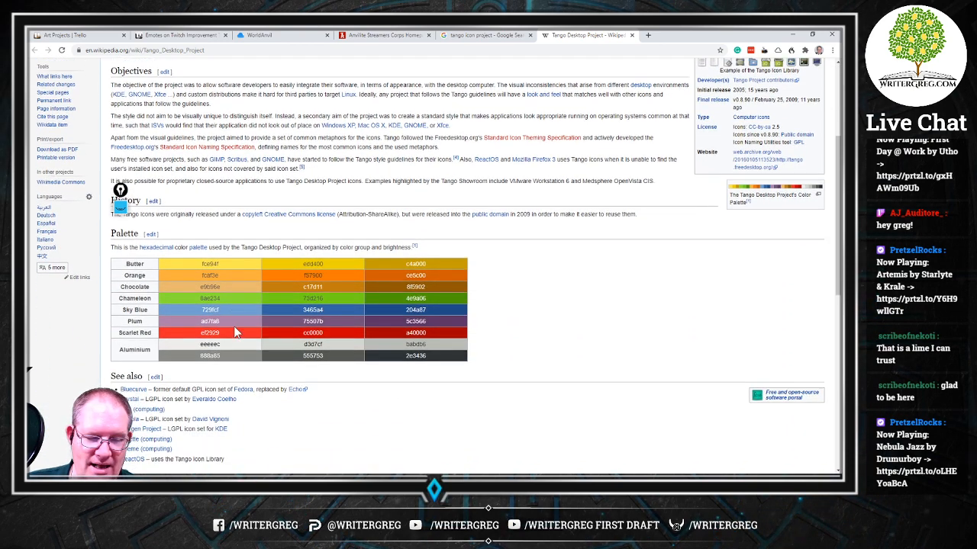
pyautogui.scroll(-5, 234, 321)
pyautogui.scroll(11, 235, 324)
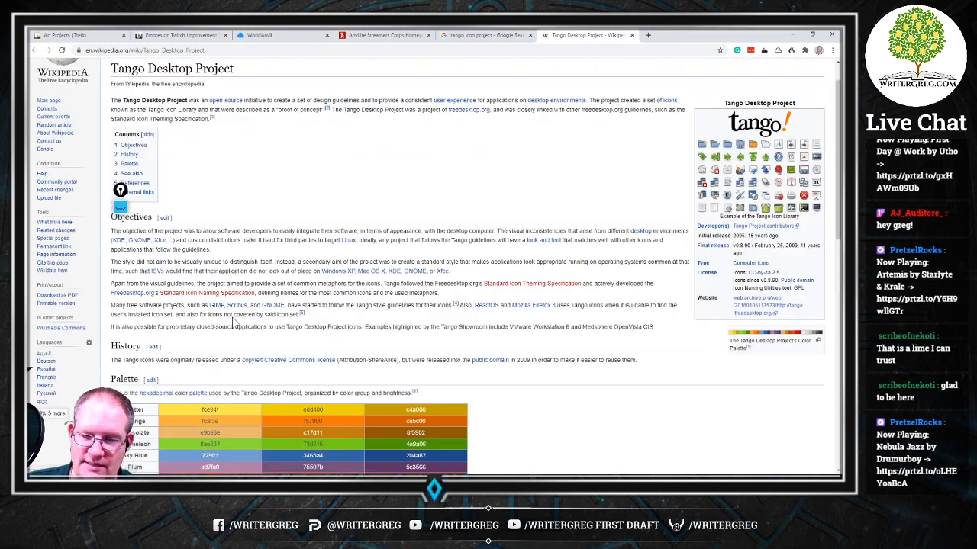
# Open the article's example image of the Tango Icon Library and enlarge it to examine the icons.
pyautogui.click(753, 202)
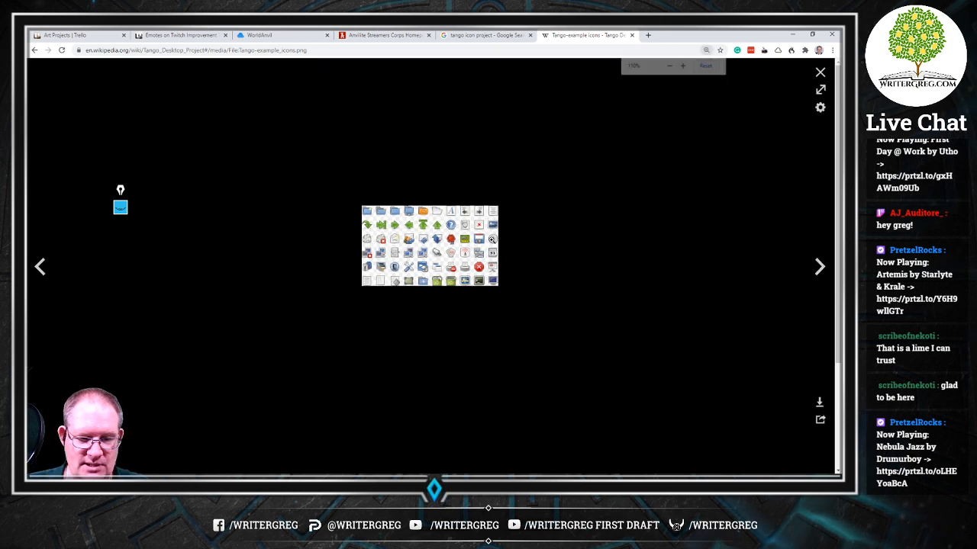
pyautogui.scroll(8, 493, 241)
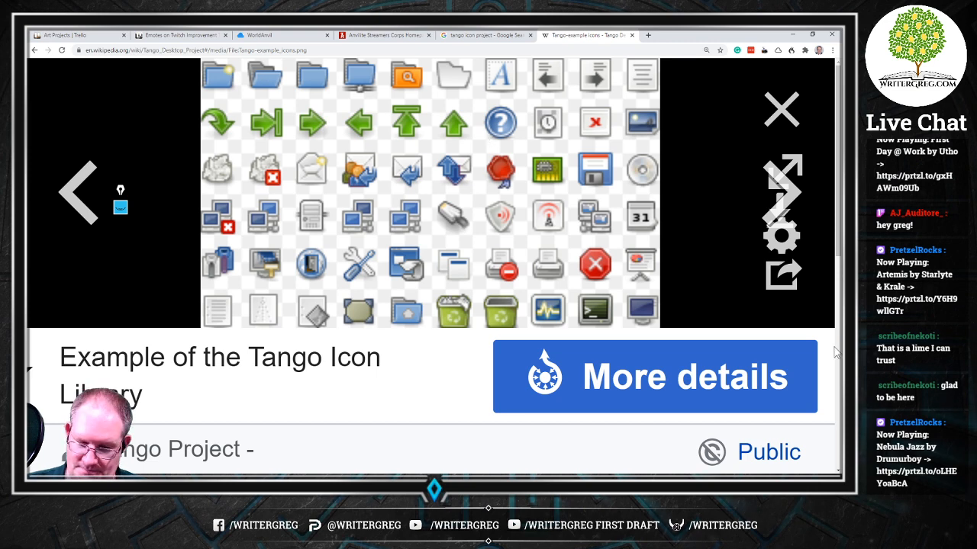
pyautogui.scroll(-1, 534, 312)
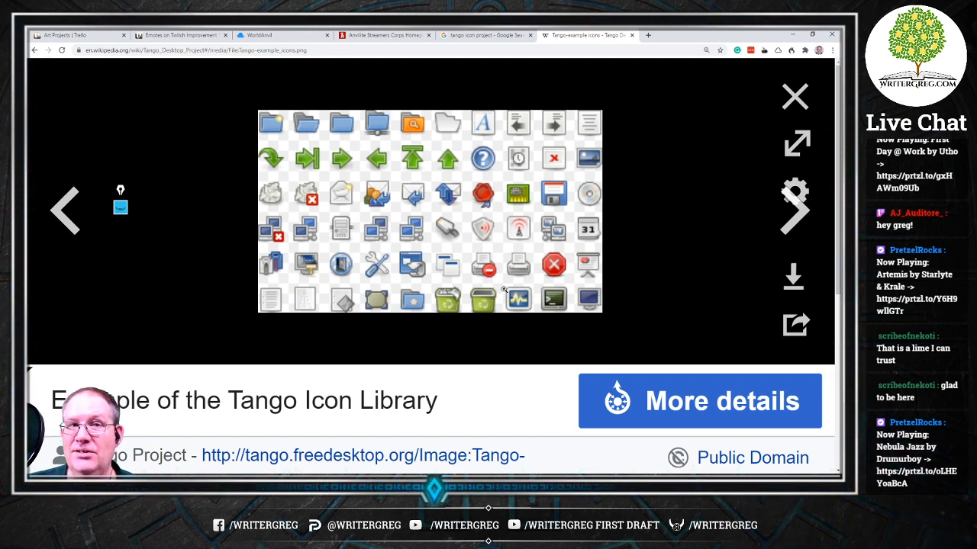
# Close the Wikipedia and Google search tabs and switch back to Inkscape.
pyautogui.click(631, 35)
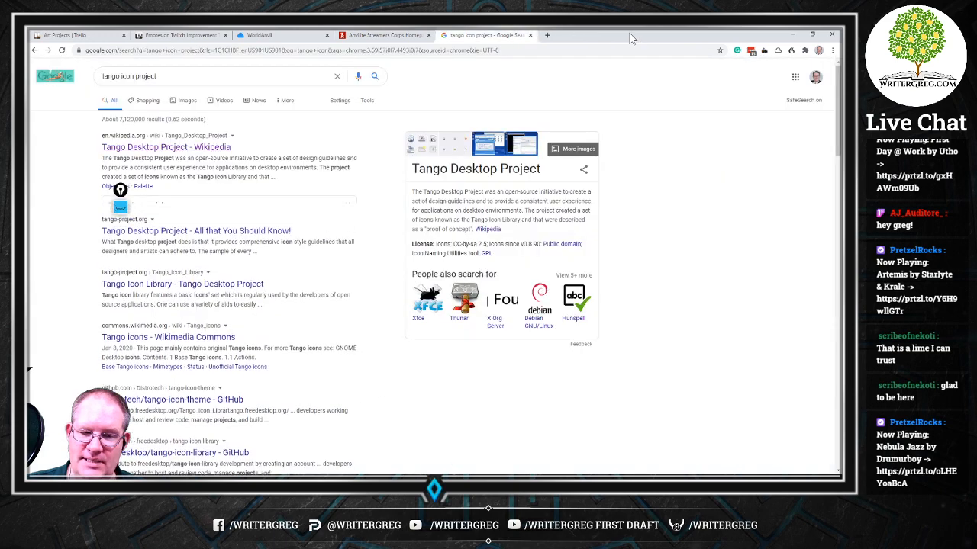
pyautogui.click(530, 35)
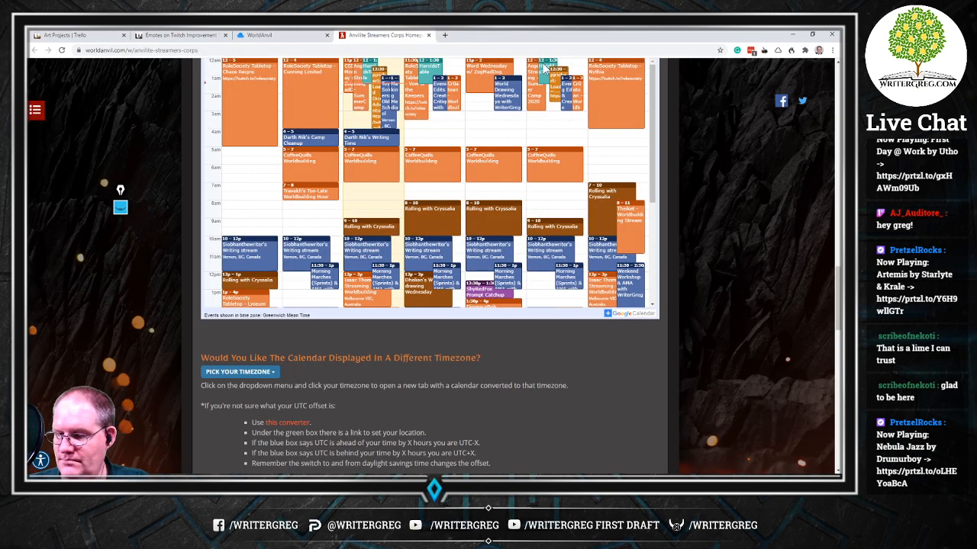
pyautogui.hotkey('alt', 'Tab')
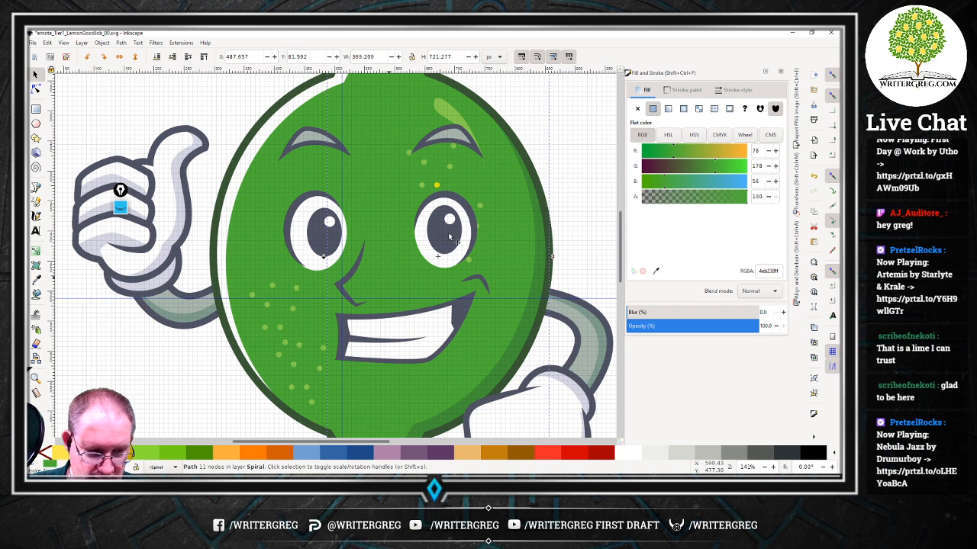
# Deselect everything in the lime artwork and save the emote drawing.
pyautogui.press('Escape')
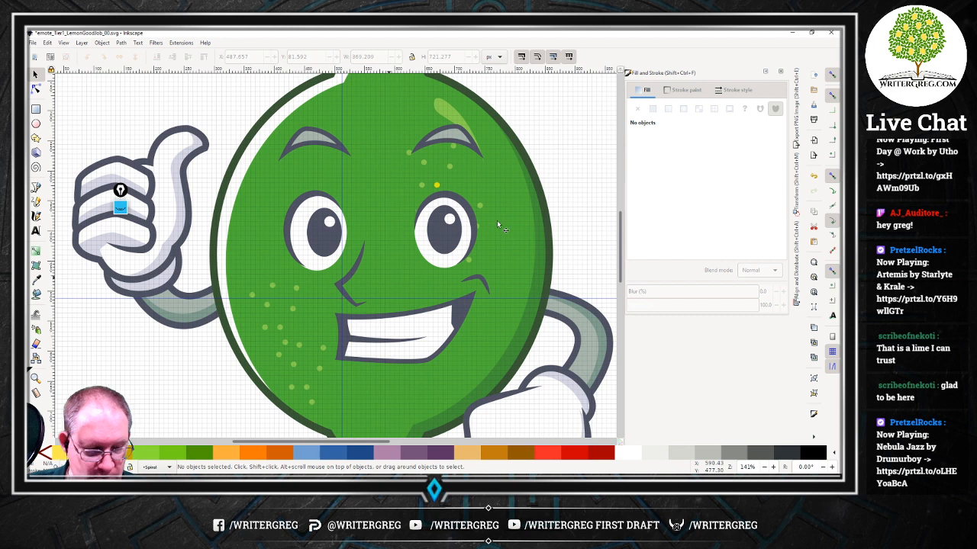
pyautogui.press('-')
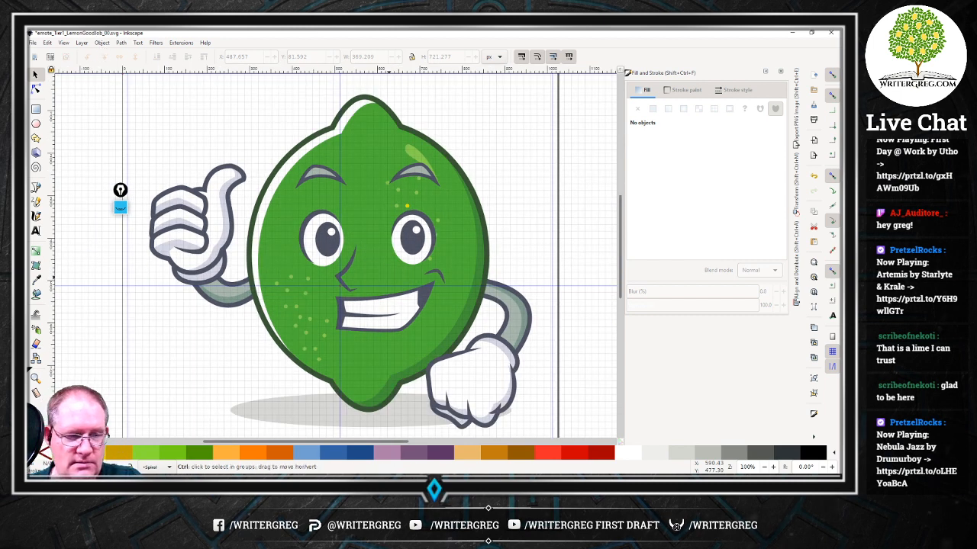
pyautogui.hotkey('ctrl', 's')
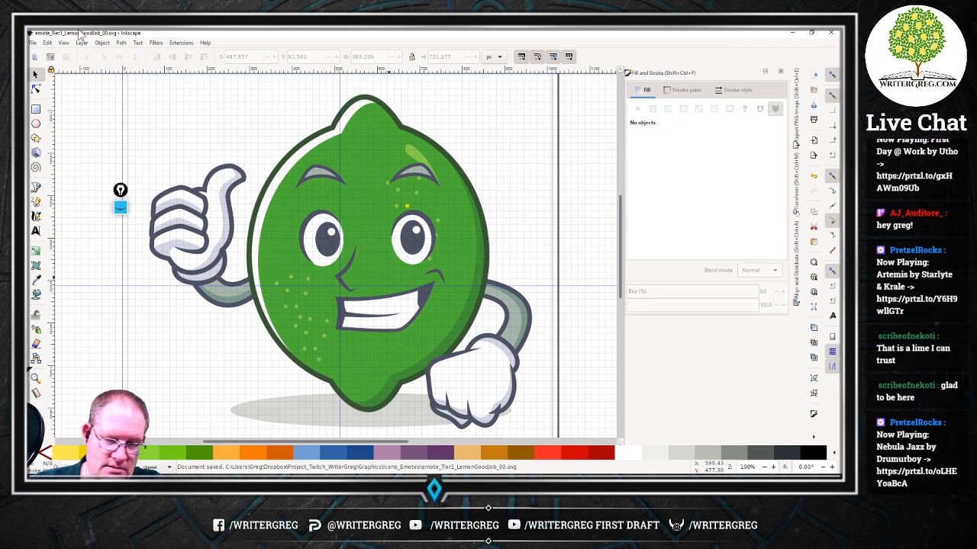
# Fill the large right-hand section of the lime's body with the Tango yellow edd400.
pyautogui.click(372, 367)
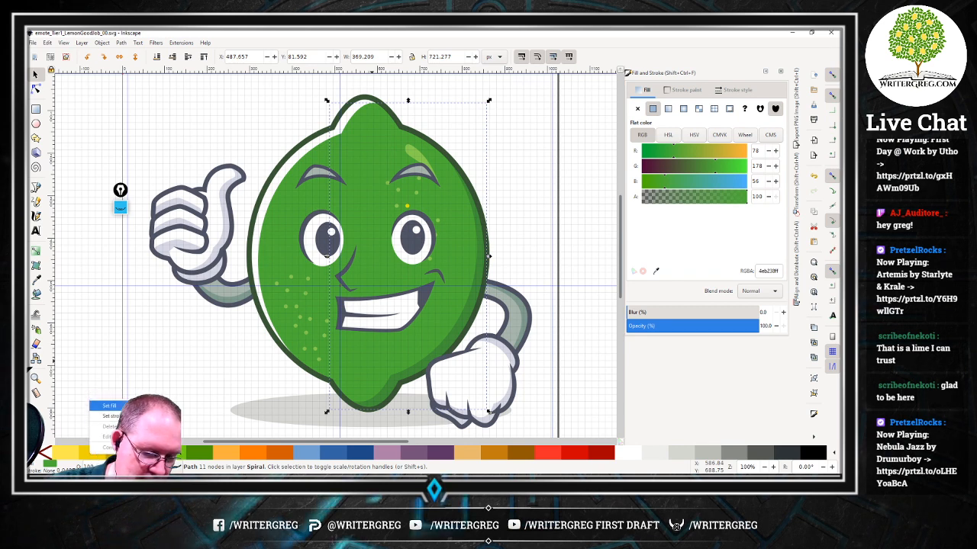
pyautogui.click(109, 405)
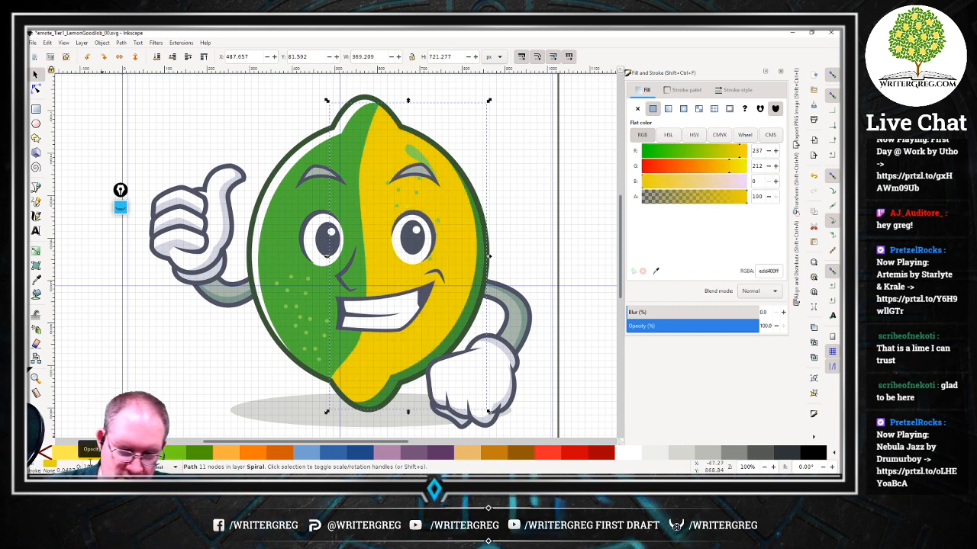
# Fill the full body shape with yellow edd400 and the dark shading along its right edge with c4a000.
pyautogui.click(279, 246)
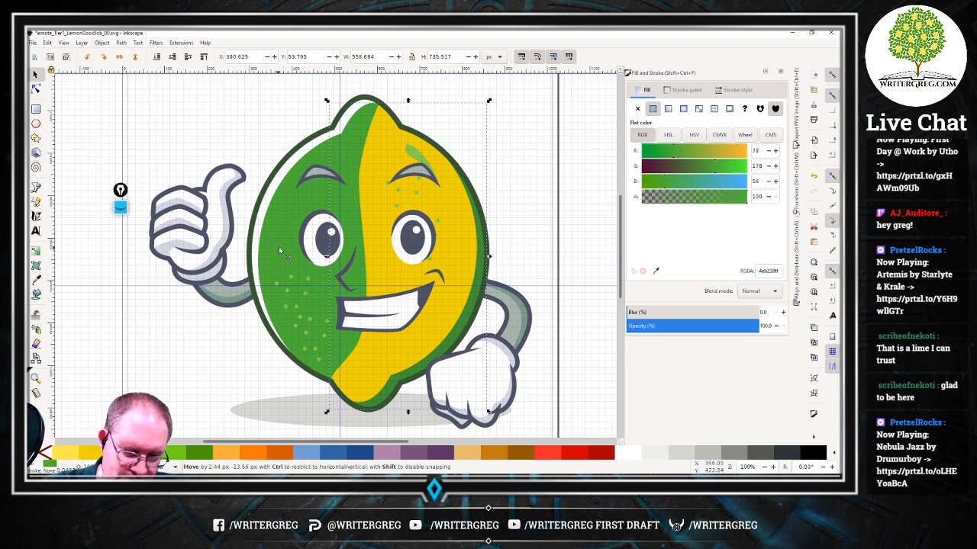
pyautogui.rightClick(97, 452)
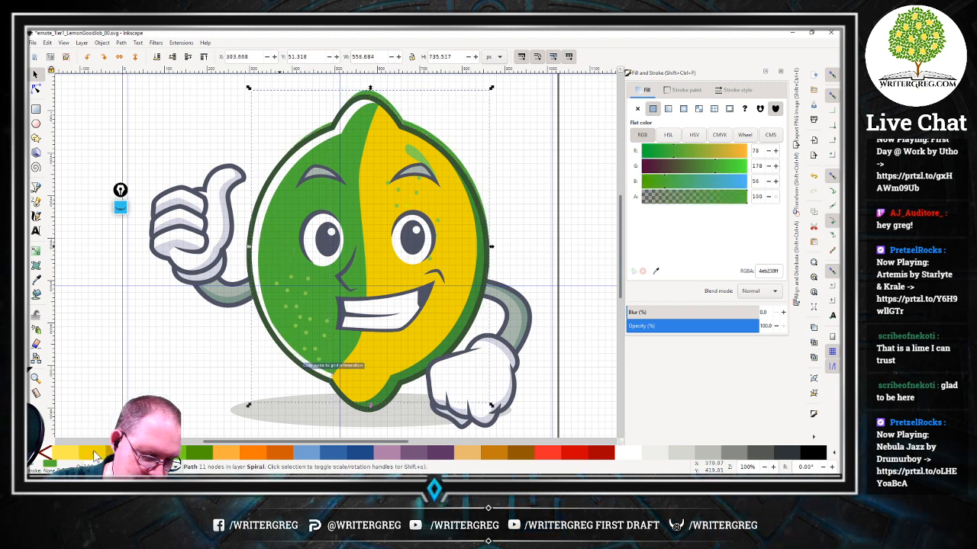
pyautogui.click(115, 404)
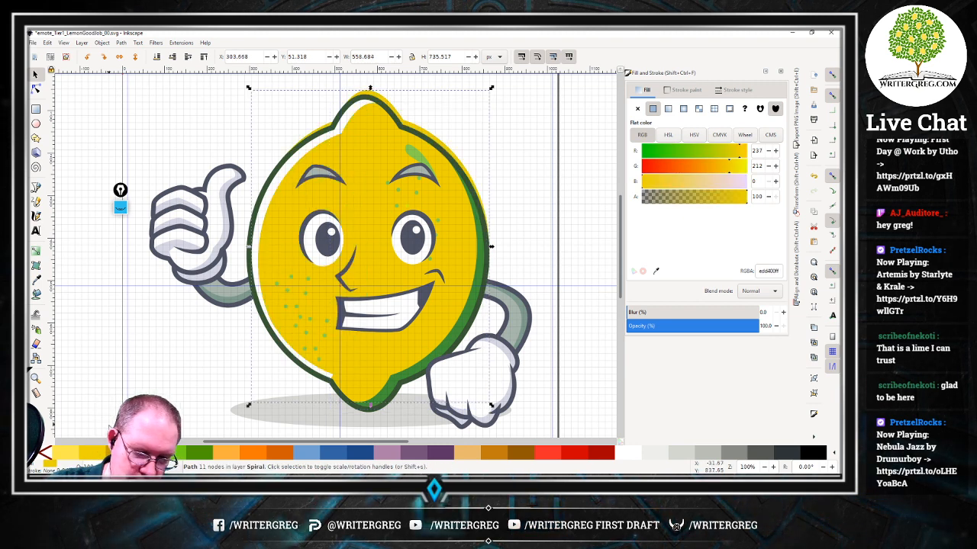
pyautogui.click(386, 398)
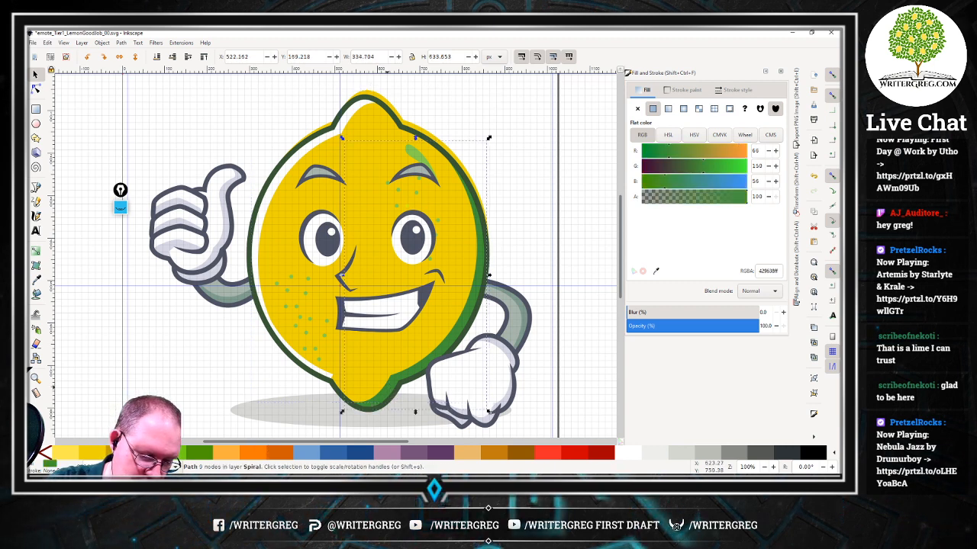
pyautogui.click(143, 404)
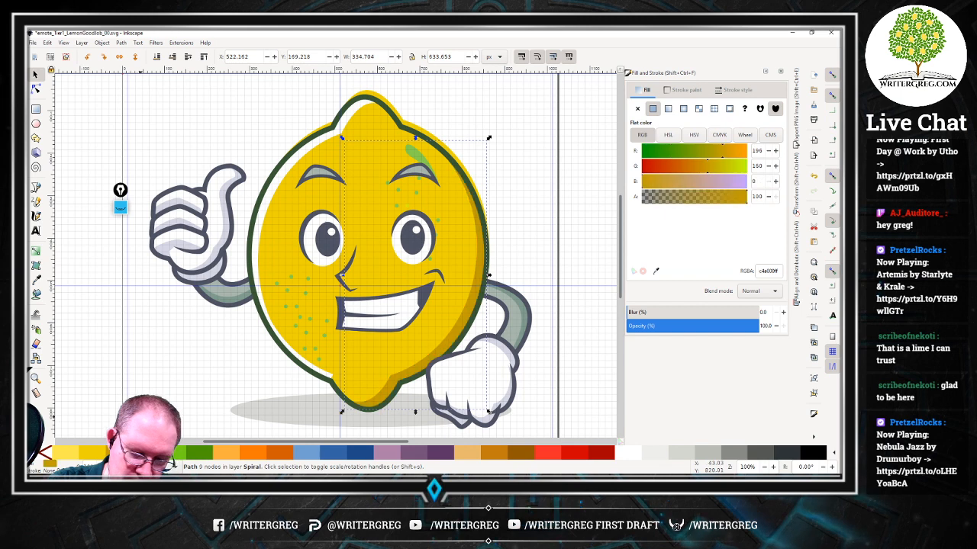
# Fill the highlight above the right eyebrow with the light yellow fce94f.
pyautogui.click(419, 155)
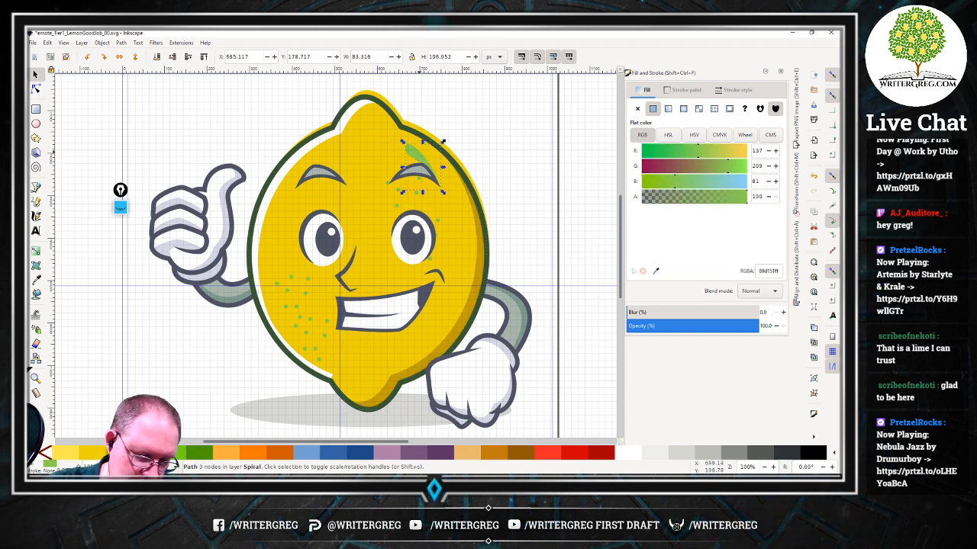
pyautogui.rightClick(77, 451)
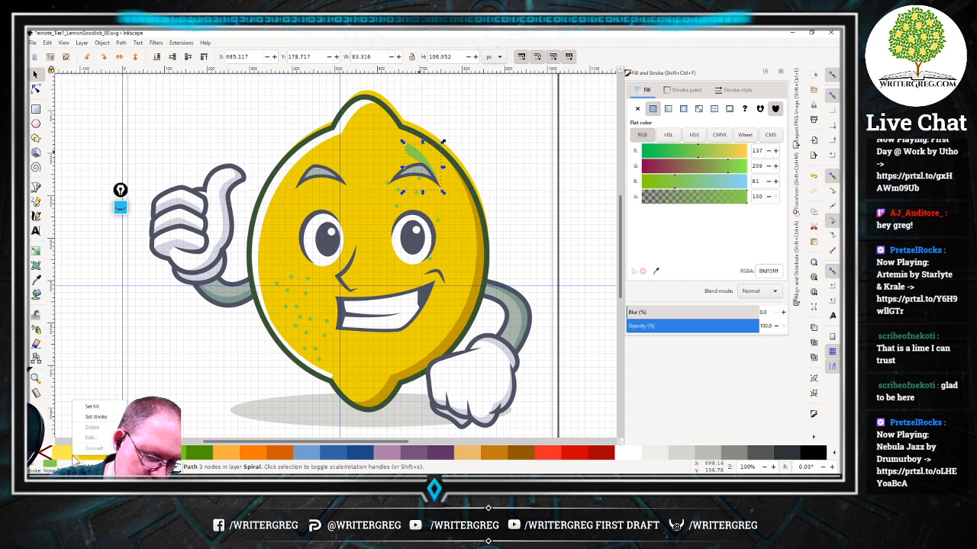
pyautogui.click(103, 407)
pyautogui.rightClick(103, 407)
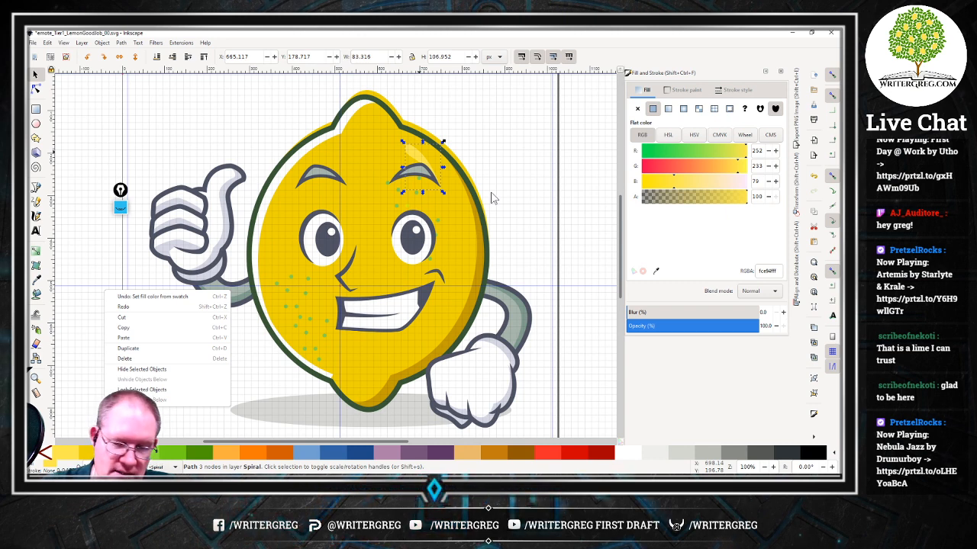
pyautogui.click(322, 140)
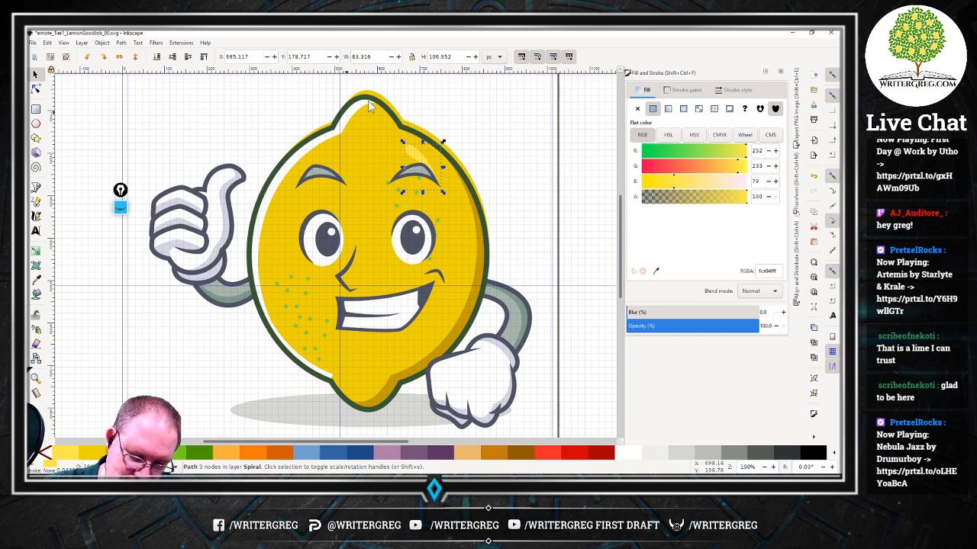
# Examine the recoloured fruit as a whole and up close around the eyes, nose and skin dots.
pyautogui.press('-')
pyautogui.press('-')
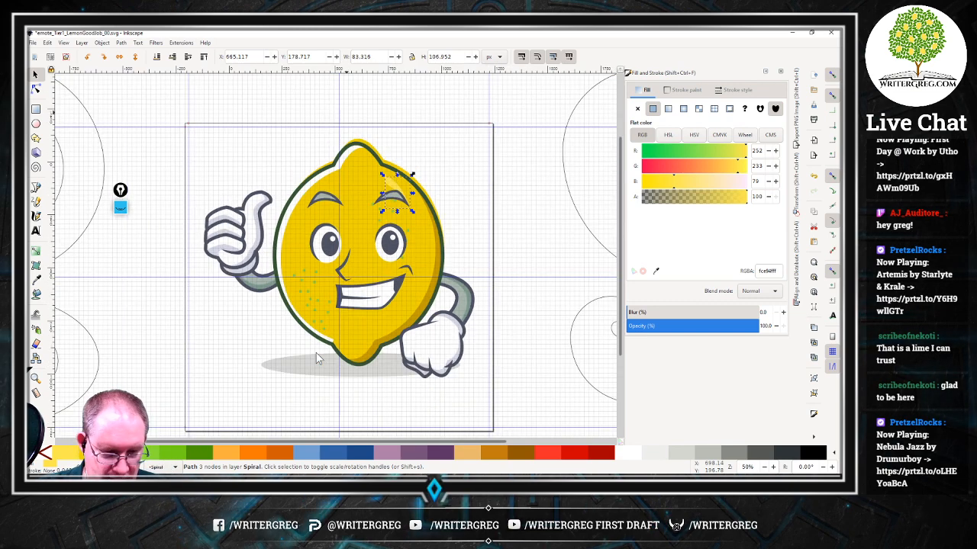
pyautogui.press('+')
pyautogui.press('+')
pyautogui.press('+')
pyautogui.press('+')
pyautogui.press('+')
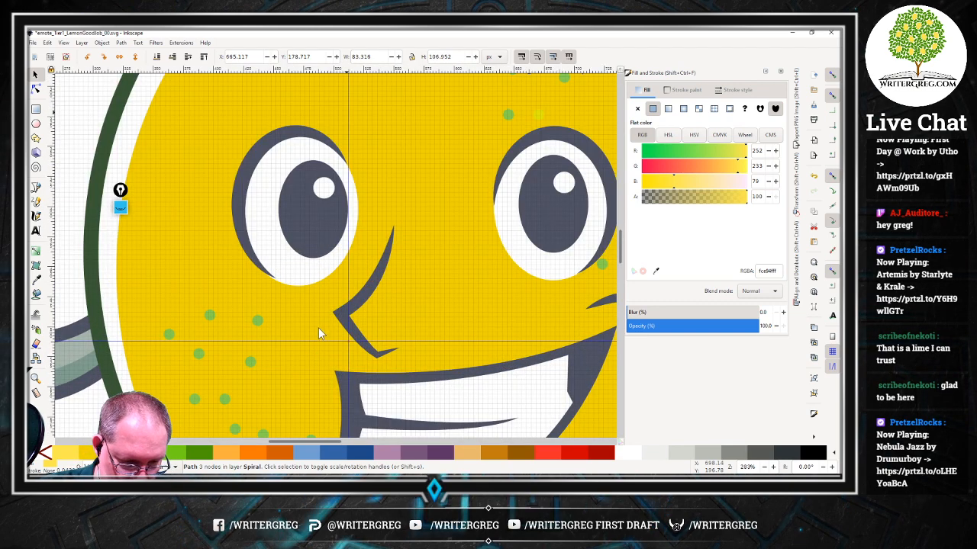
pyautogui.press('-')
pyautogui.press('-')
pyautogui.press('-')
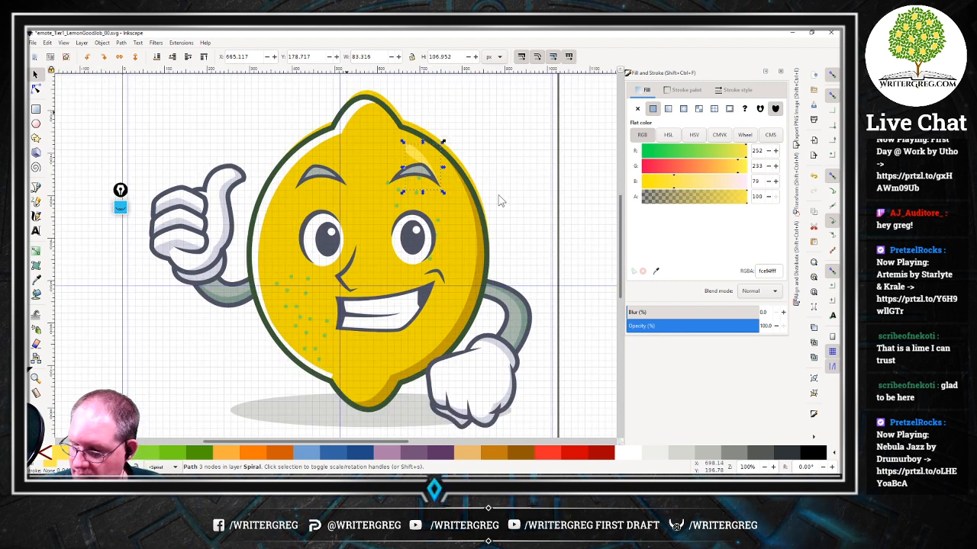
# Undo the recolouring of the highlight, edge shading and full body shape, along with the body's accidental move.
pyautogui.hotkey('ctrl', 'z')
pyautogui.hotkey('ctrl', 'z')
pyautogui.hotkey('ctrl', 'z')
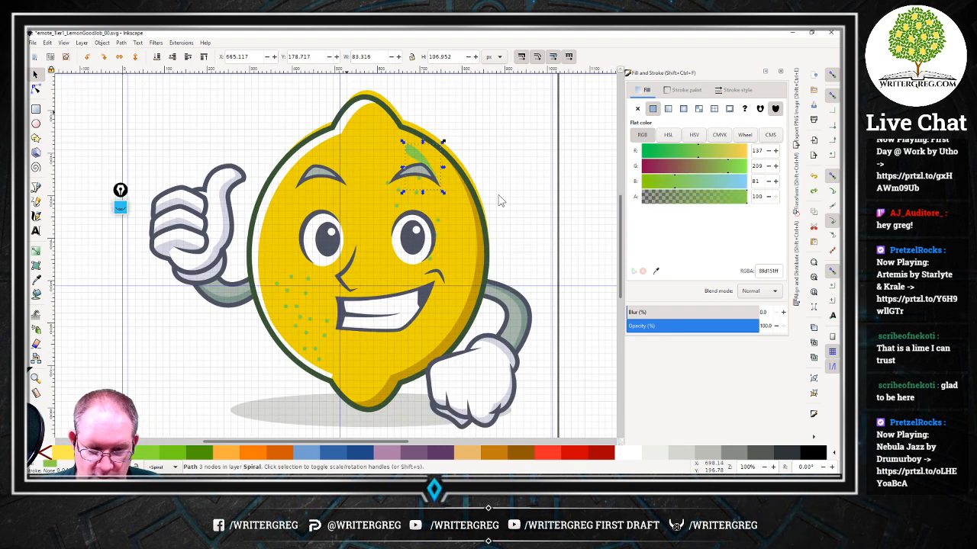
pyautogui.hotkey('ctrl', 'z')
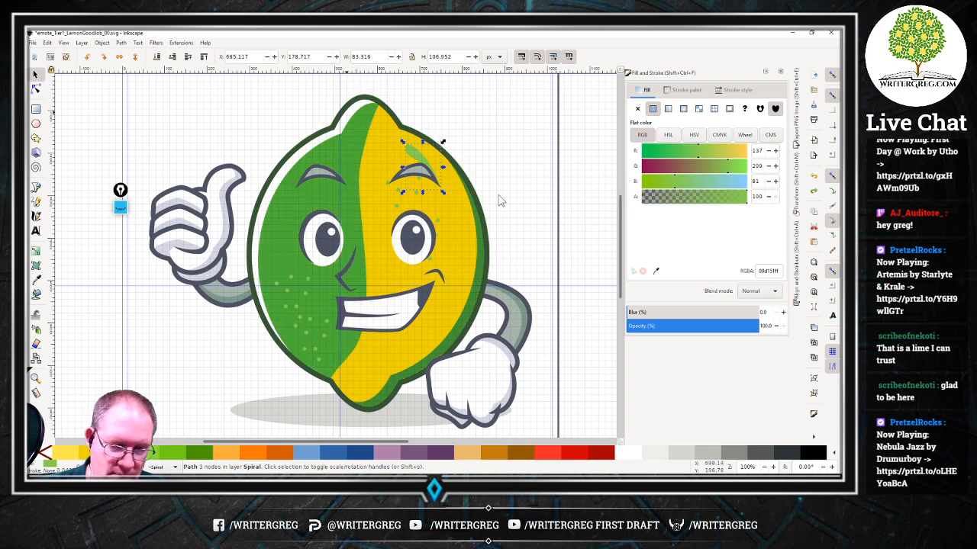
# Save the drawing and fill the highlight above the right eyebrow with fce94f.
pyautogui.hotkey('ctrl', 's')
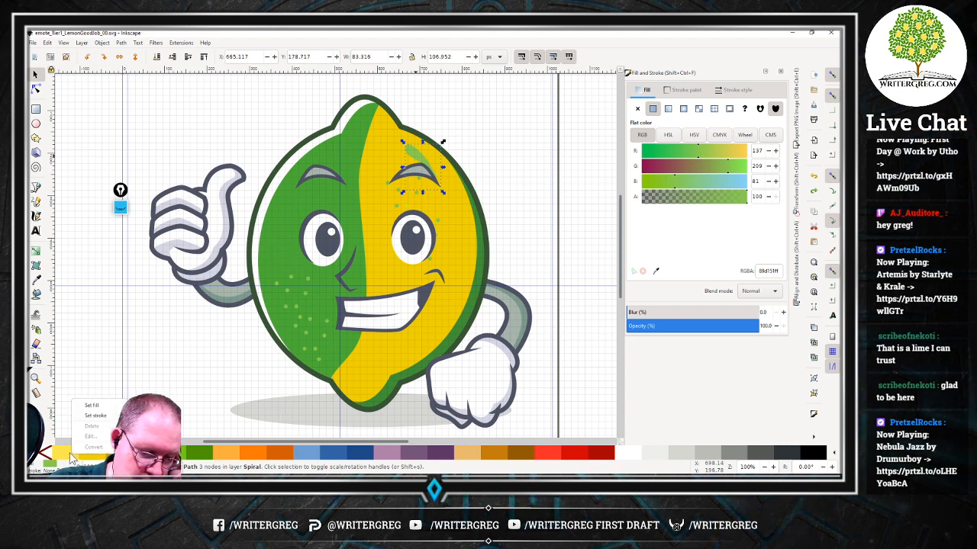
pyautogui.click(94, 406)
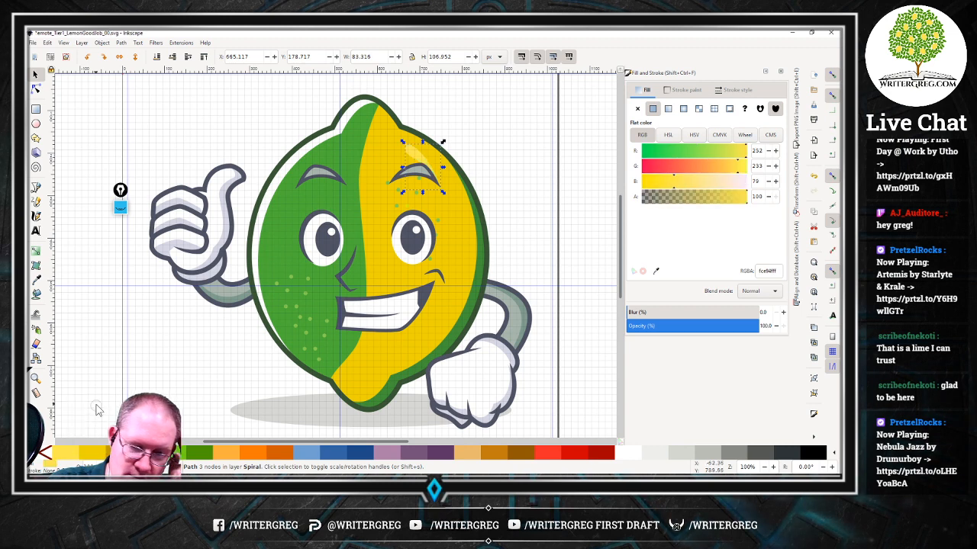
# Fill the full body shape behind the yellow section with the light yellow fce94f.
pyautogui.click(341, 345)
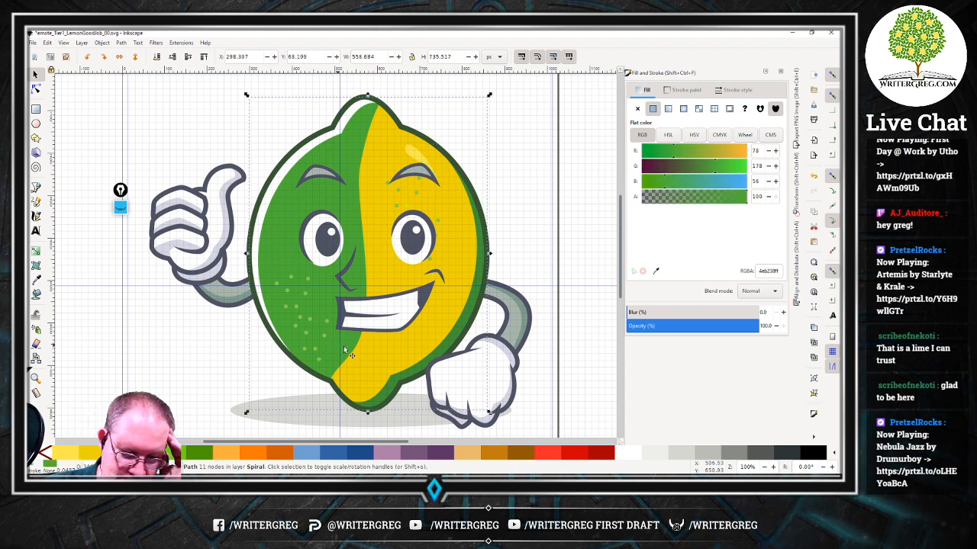
pyautogui.rightClick(70, 458)
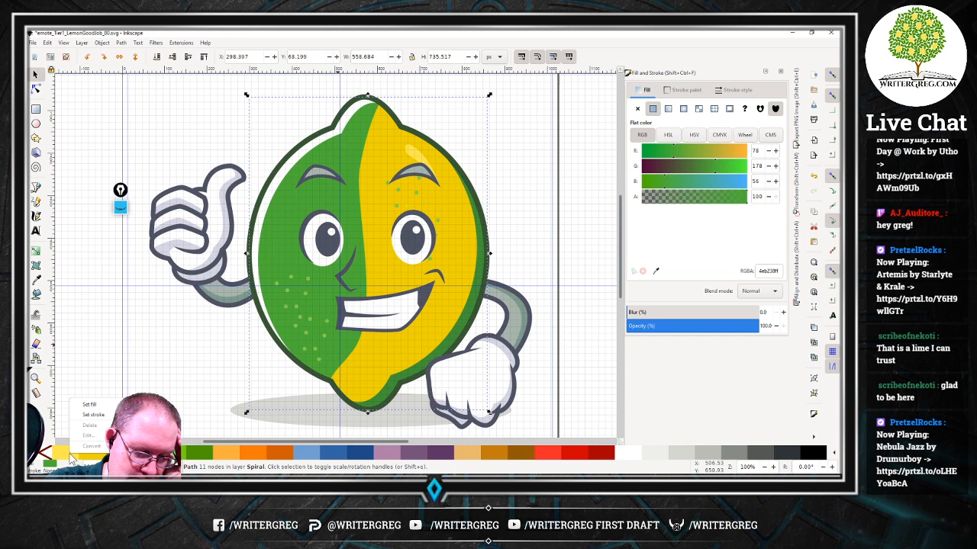
pyautogui.click(90, 405)
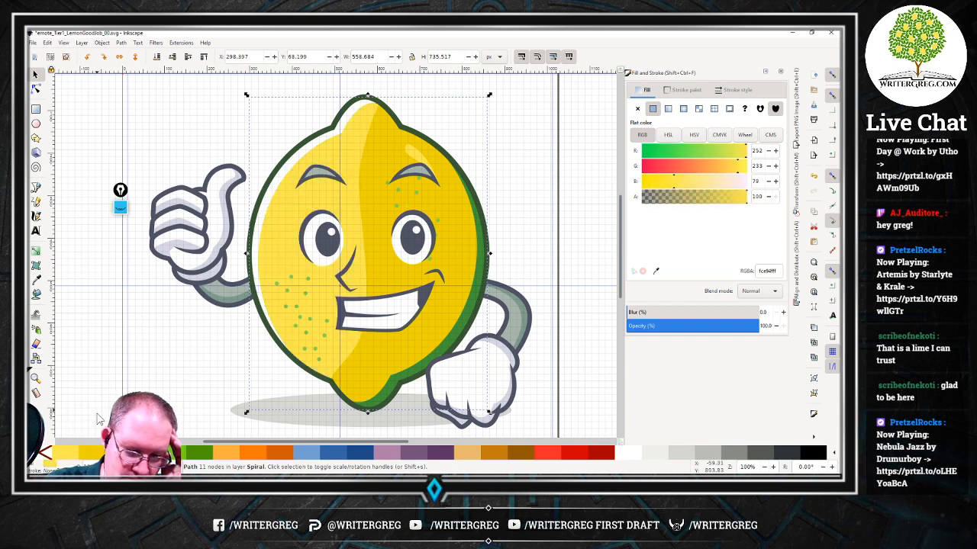
# Fill the full body shape with edd400 and the green shading along the fruit's right edge with c4a000.
pyautogui.click(88, 455)
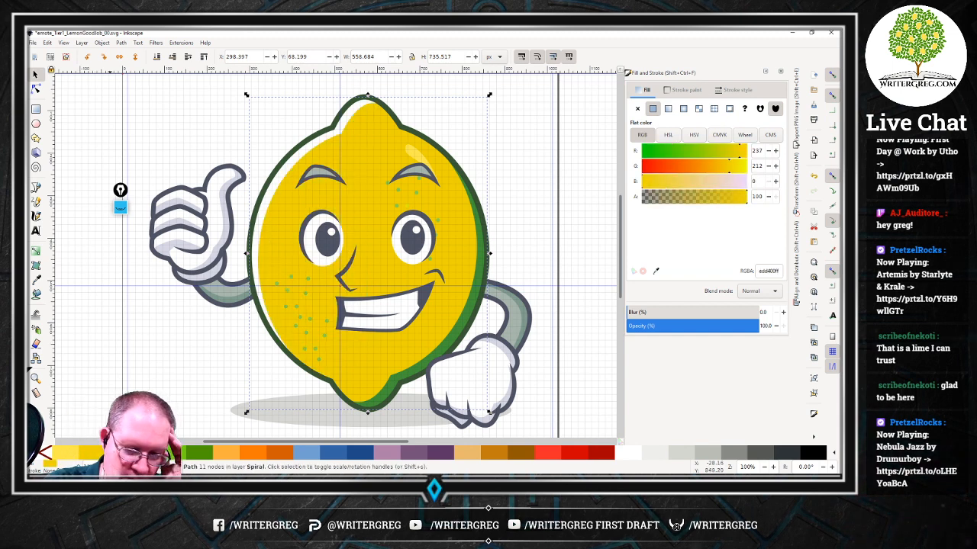
pyautogui.click(391, 384)
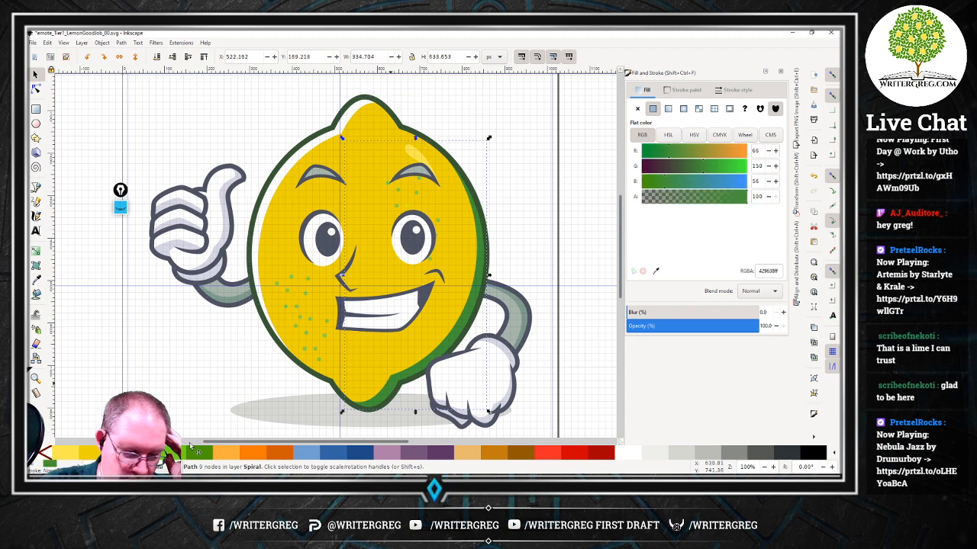
pyautogui.click(118, 453)
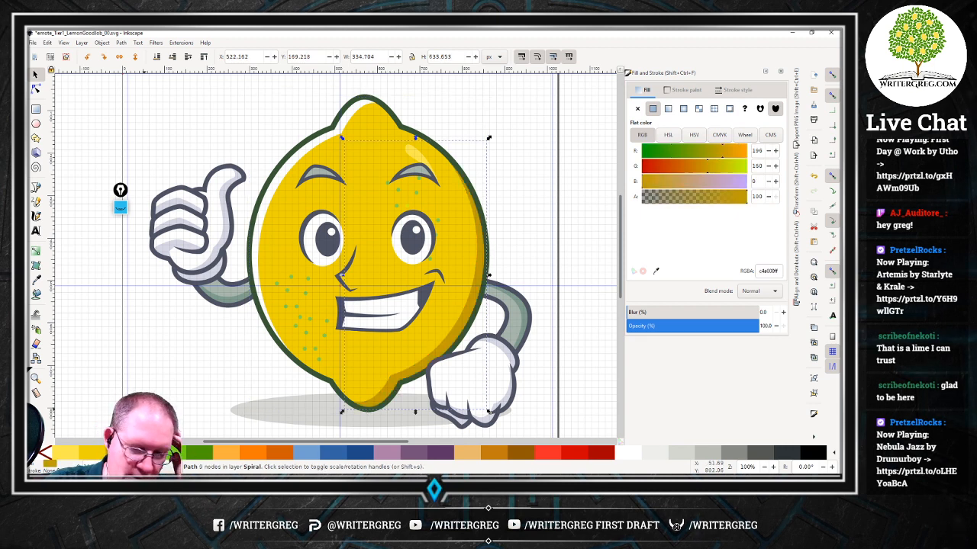
# Fill the white highlight along the fruit's left edge with the light yellow fce94f.
pyautogui.click(294, 166)
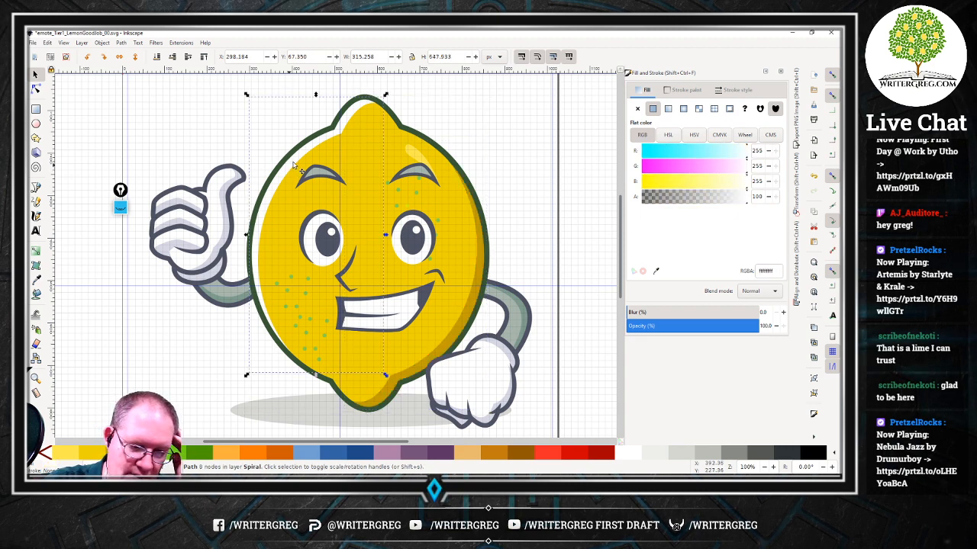
pyautogui.rightClick(71, 453)
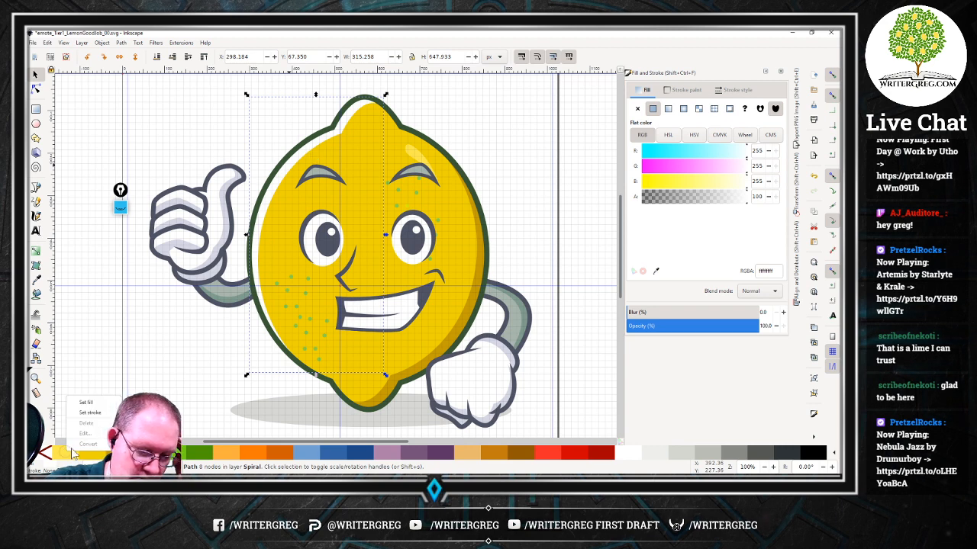
pyautogui.click(92, 403)
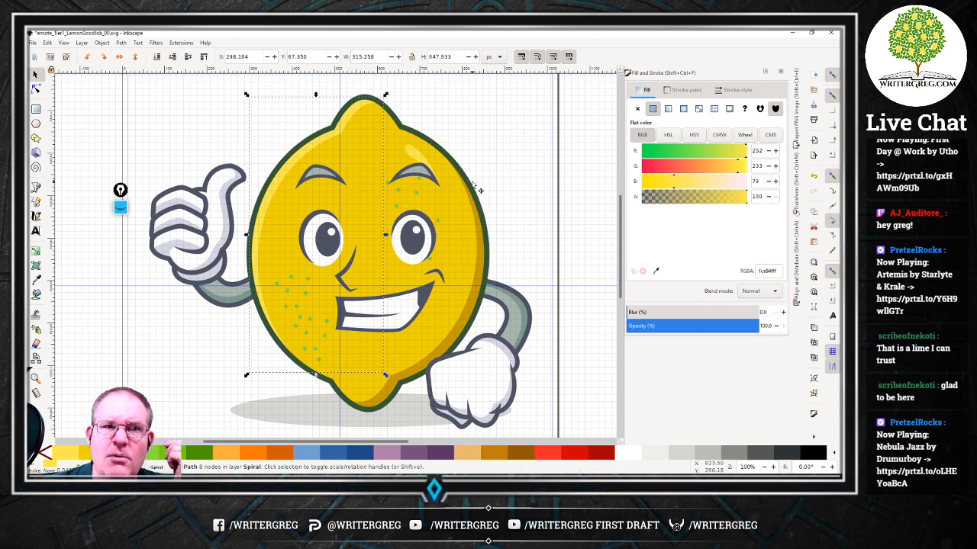
# Open emote_Tier1_LemonWRITE_00.svg from the Icons_Emotes folder in File Explorer and save the LemonGoodJob drawing.
pyautogui.click(174, 482)
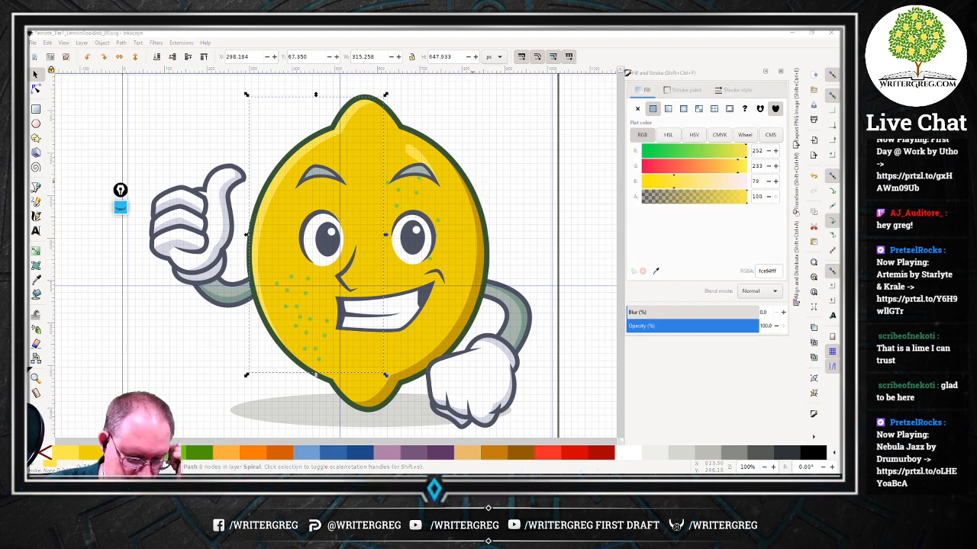
pyautogui.click(85, 443)
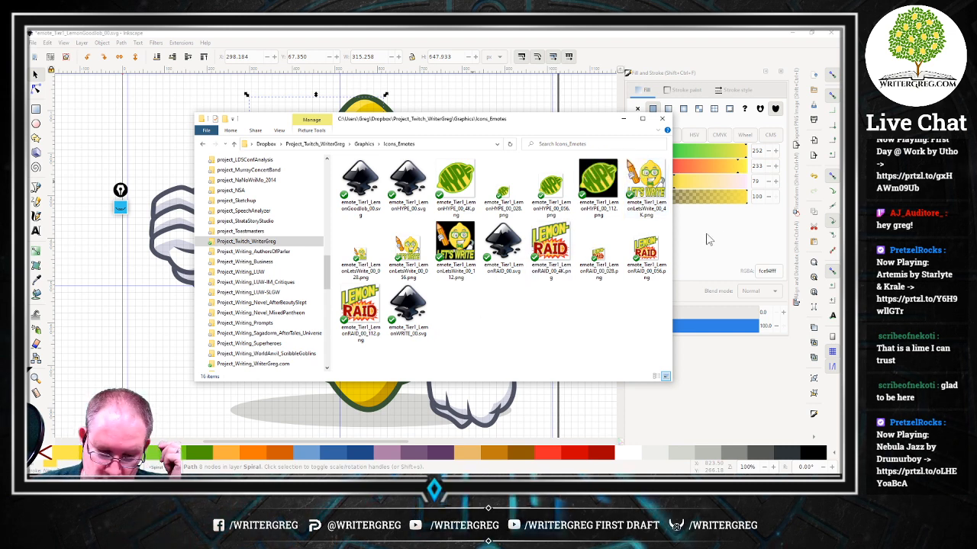
pyautogui.click(416, 305)
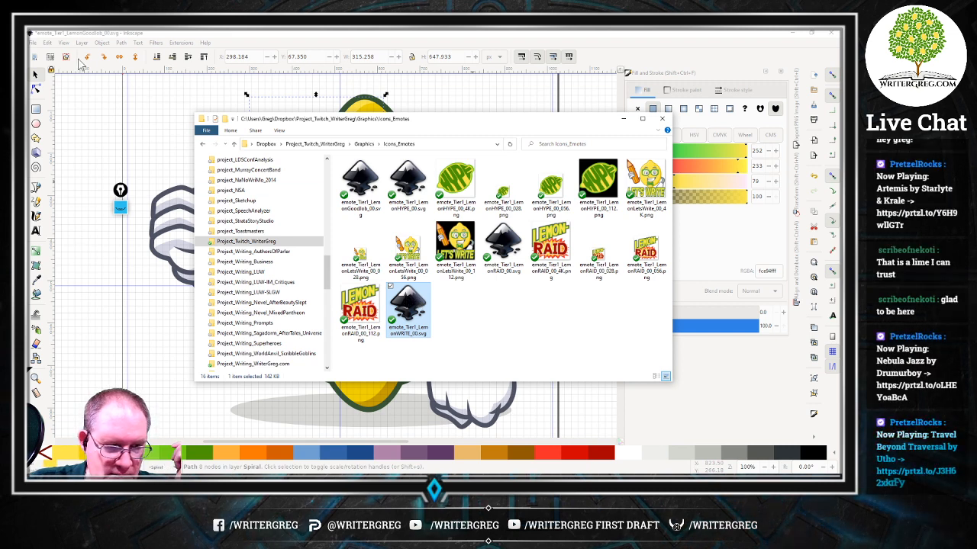
pyautogui.click(58, 36)
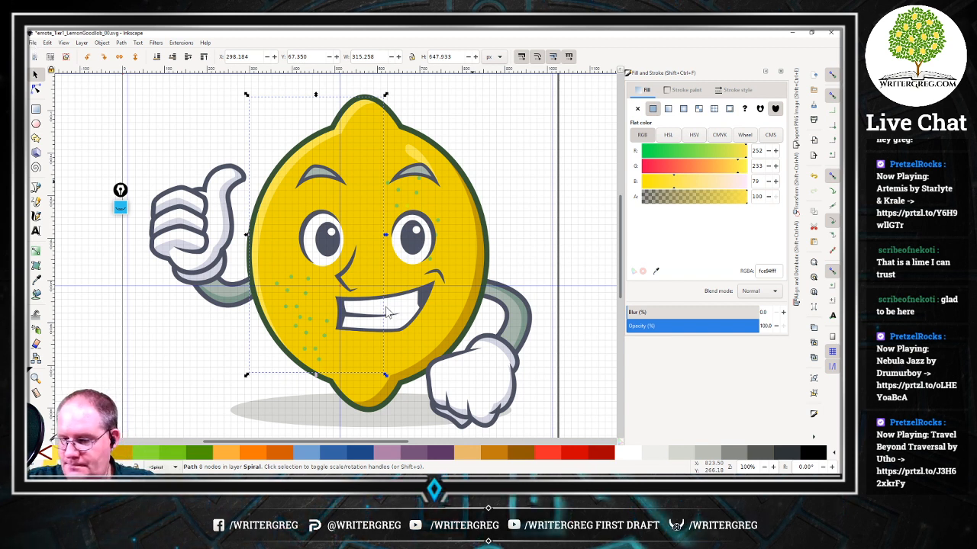
pyautogui.hotkey('ctrl', 's')
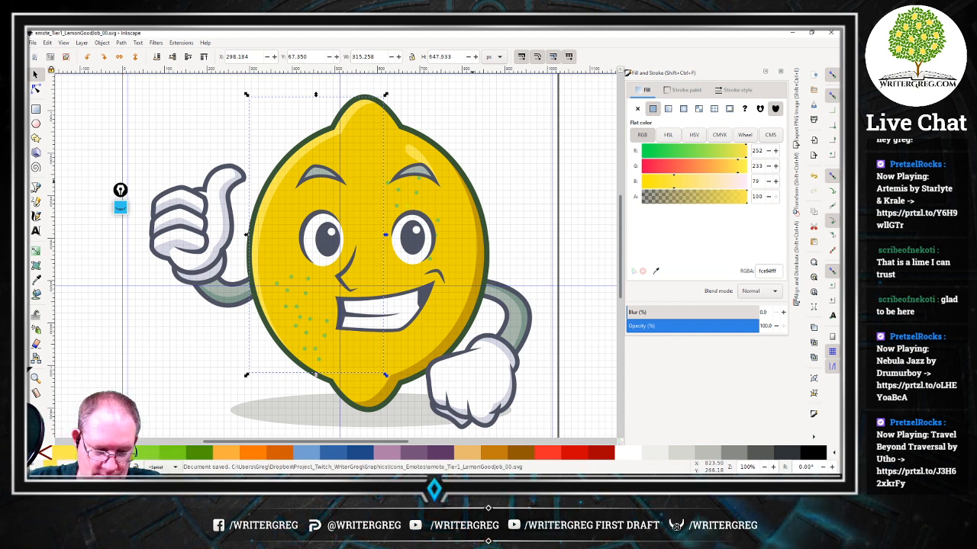
# Switch to the LemonWRITE drawing and examine the lemon's body, shading and outline colours as a reference for the LemonGoodJob drawing.
pyautogui.click(316, 480)
pyautogui.click(362, 447)
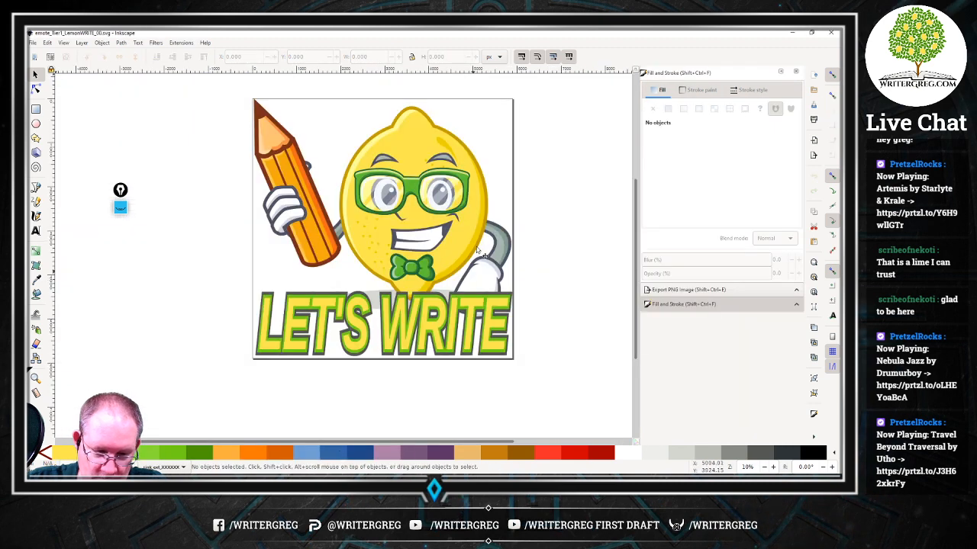
pyautogui.keyDown('ctrl'); pyautogui.scroll(3, 468, 148); pyautogui.keyUp('ctrl')
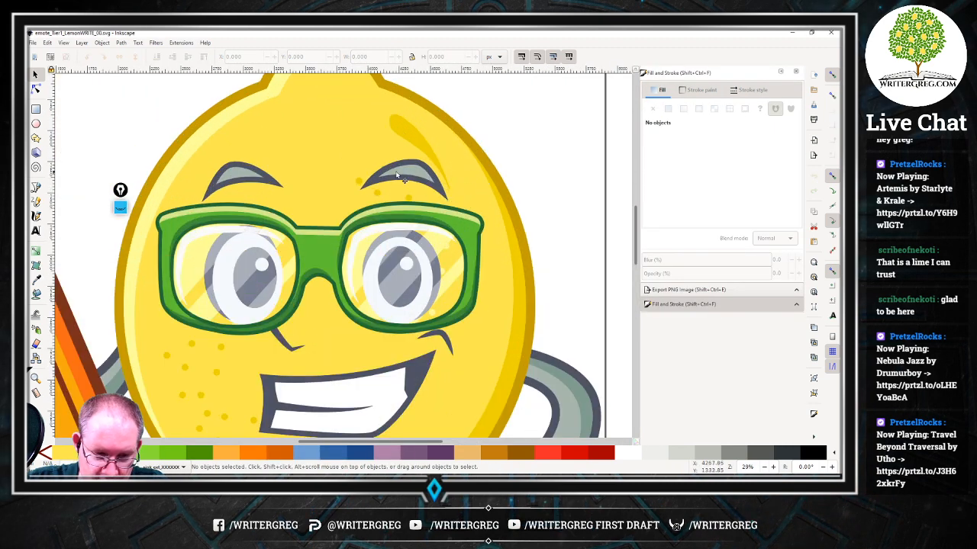
pyautogui.scroll(-2, 336, 175)
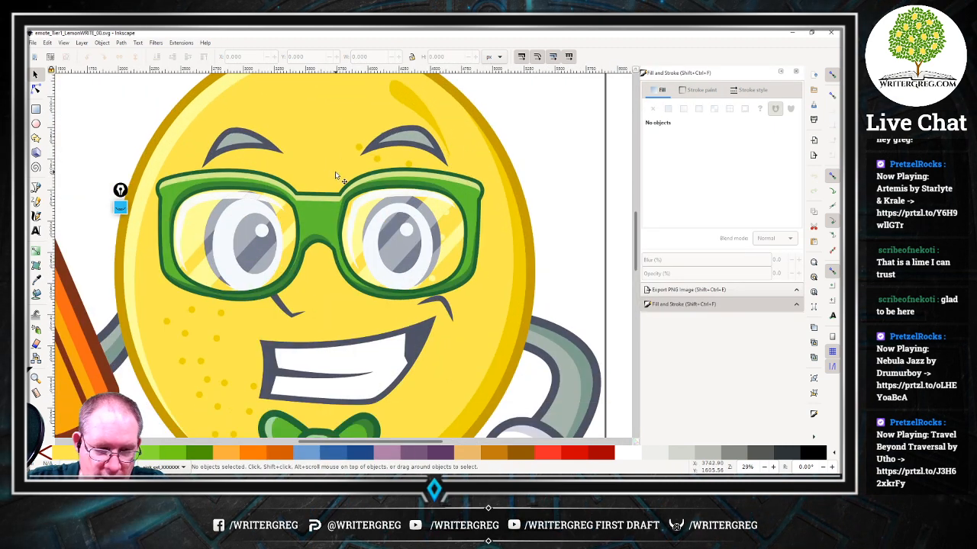
pyautogui.keyDown('ctrl'); pyautogui.scroll(-1, 316, 160); pyautogui.keyUp('ctrl')
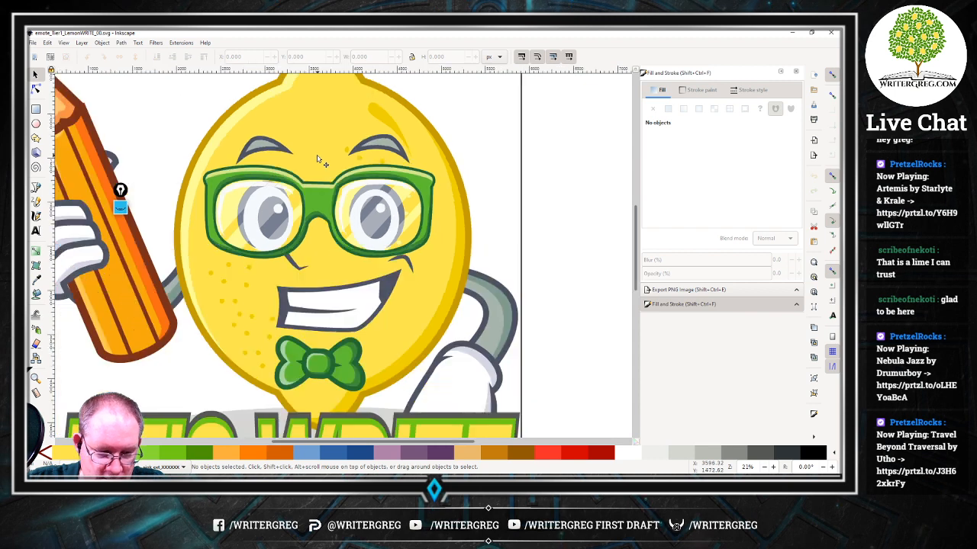
pyautogui.click(441, 341)
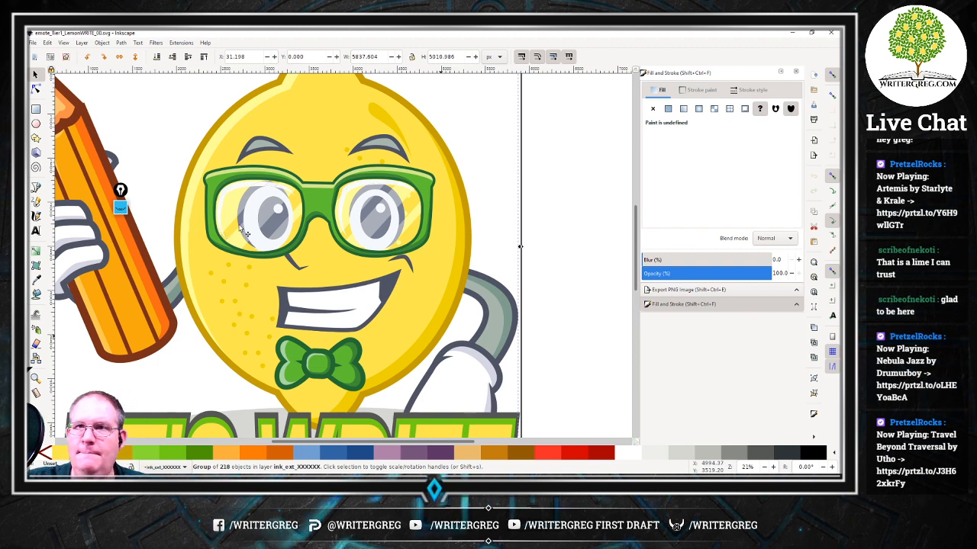
pyautogui.hotkey('alt', 'Tab')
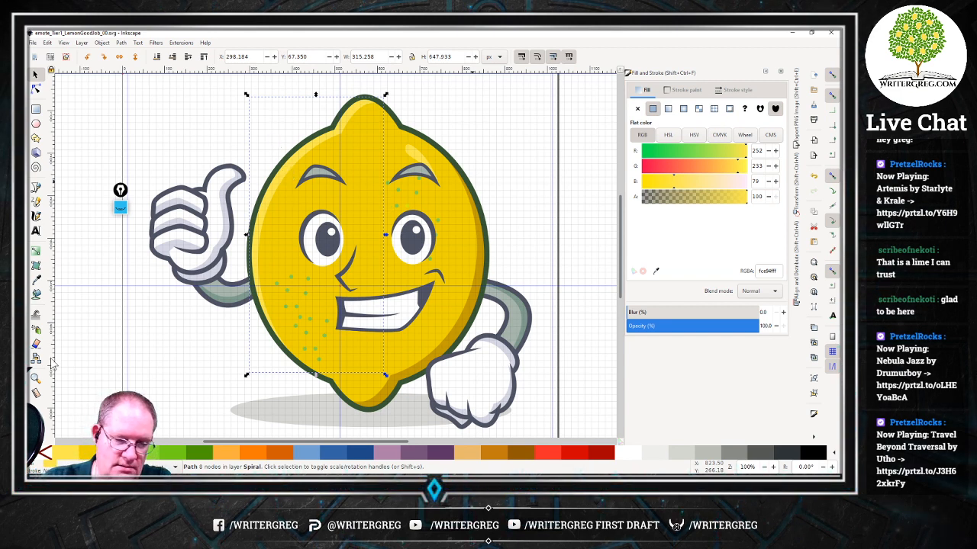
# Examine the recoloured LemonGoodJob fruit as a whole and up close along its right edge shading and outline.
pyautogui.press('Escape')
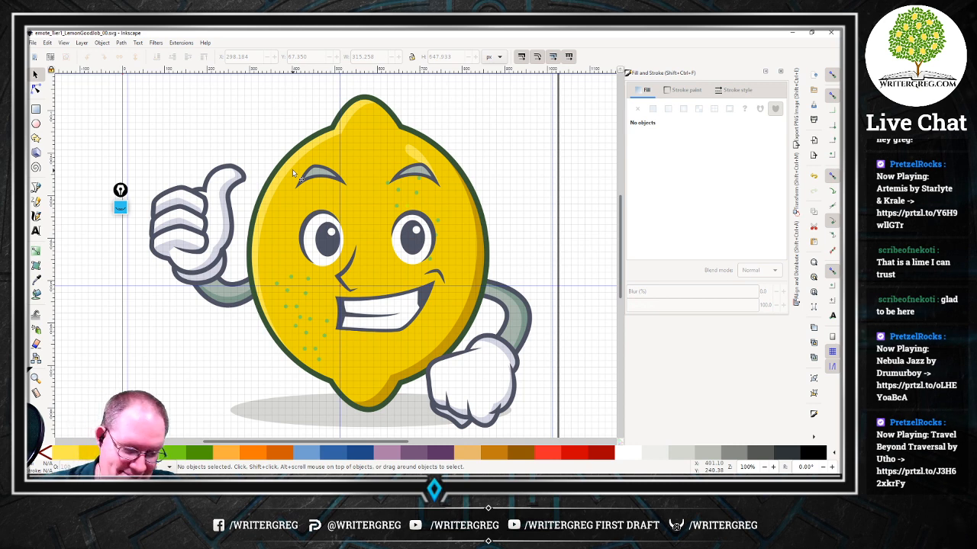
pyautogui.click(481, 283)
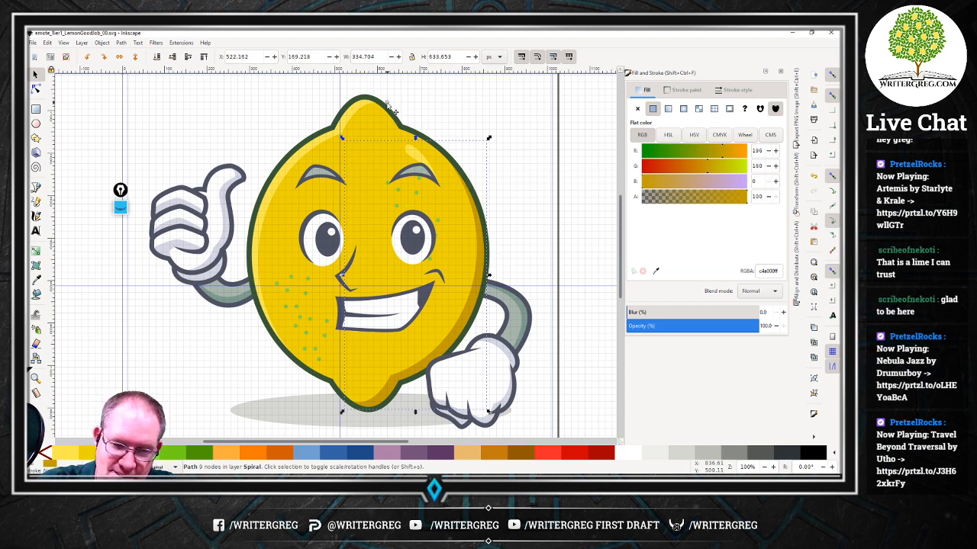
pyautogui.scroll(-1, 406, 109)
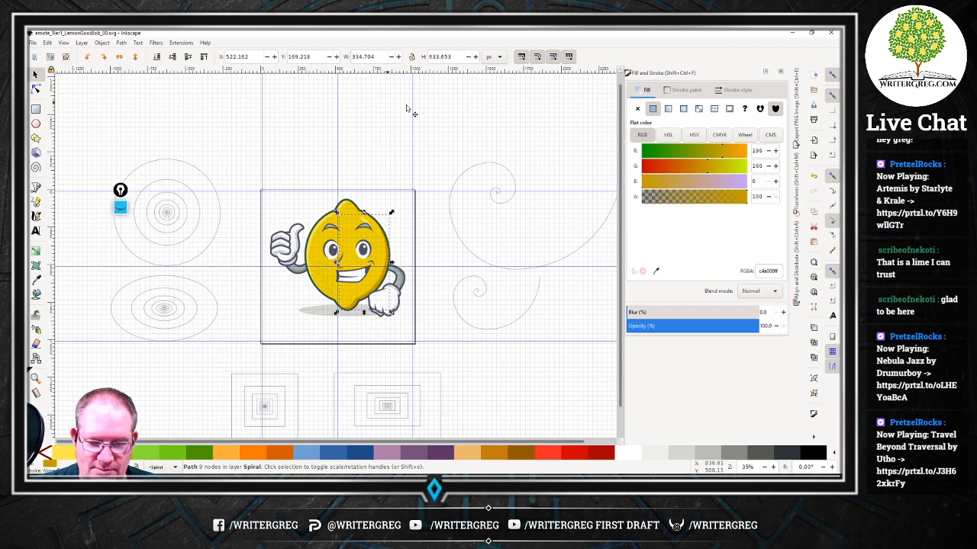
pyautogui.scroll(3, 488, 176)
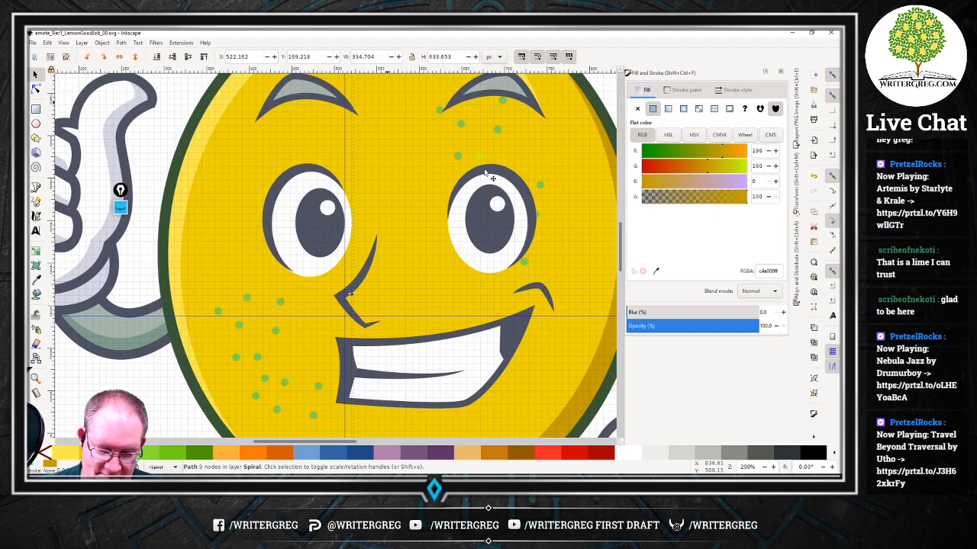
pyautogui.moveTo(337, 444); pyautogui.dragTo(398, 443)
pyautogui.click(320, 279)
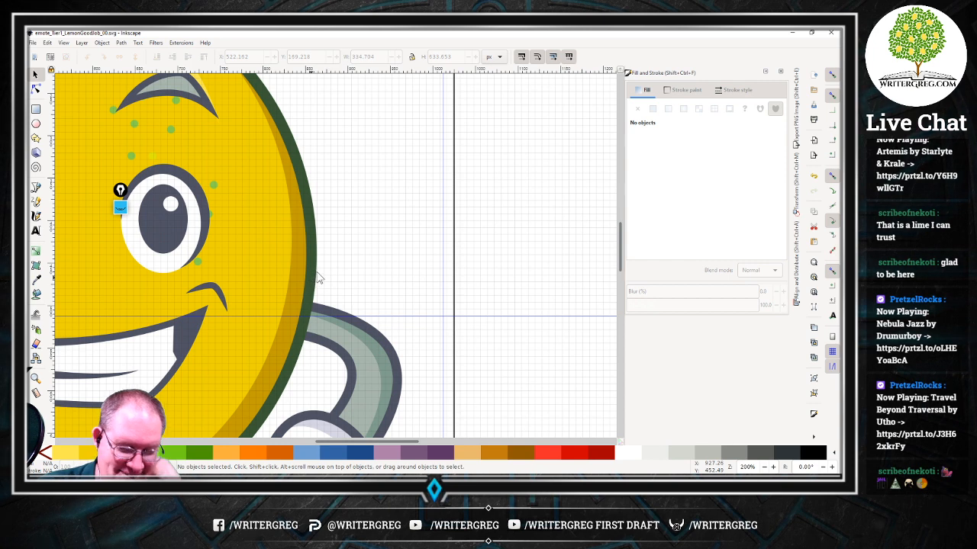
pyautogui.scroll(-3, 323, 271)
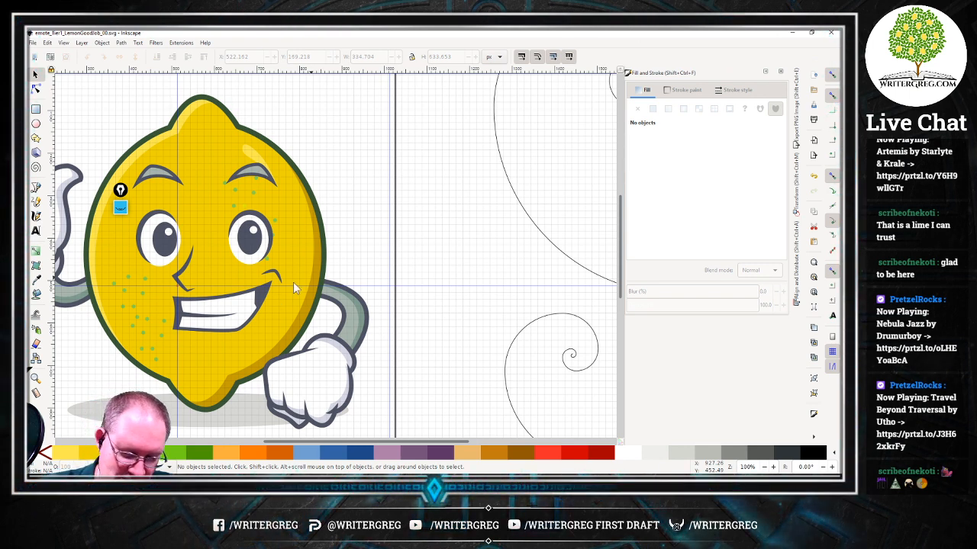
pyautogui.moveTo(300, 442); pyautogui.dragTo(280, 439)
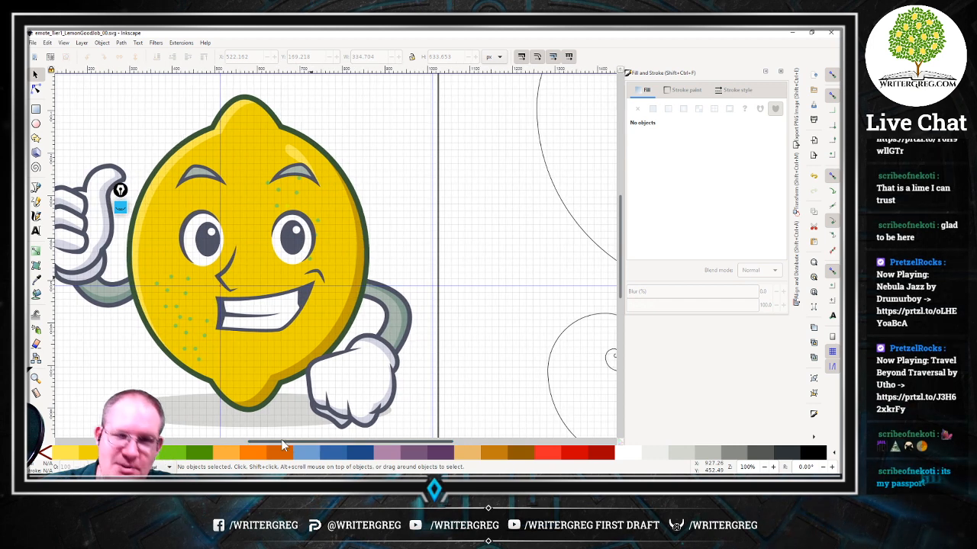
# Fill the right body section and the full body shape behind it with the light green 8ae234.
pyautogui.click(256, 153)
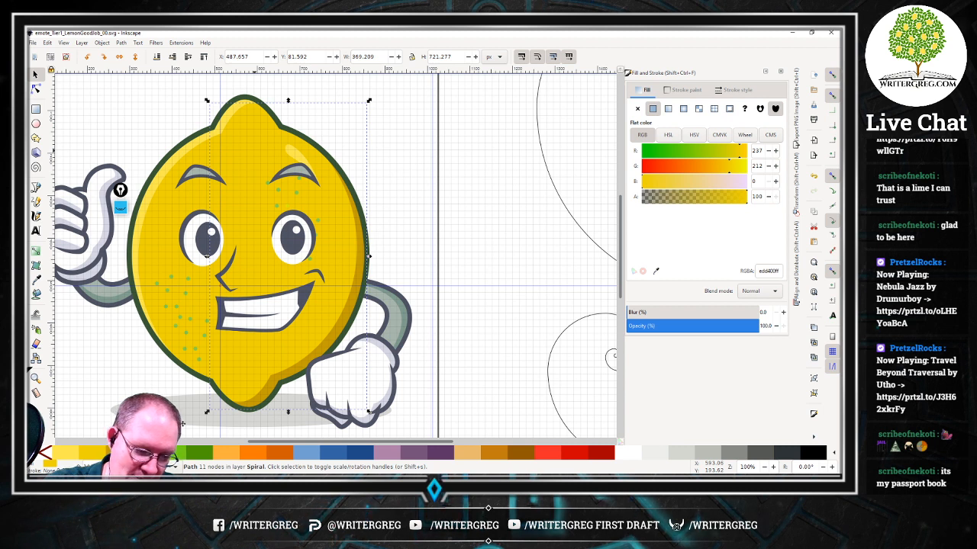
pyautogui.rightClick(150, 453)
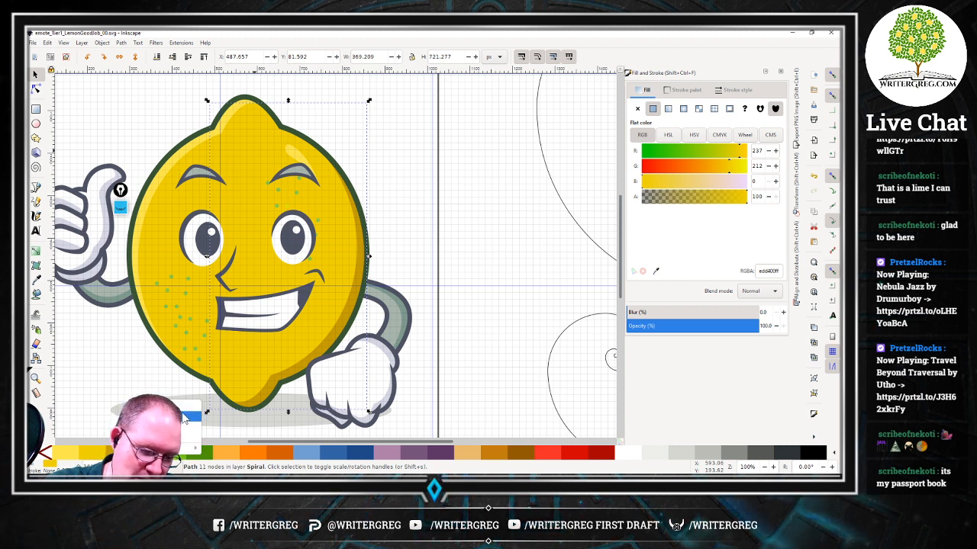
pyautogui.click(183, 410)
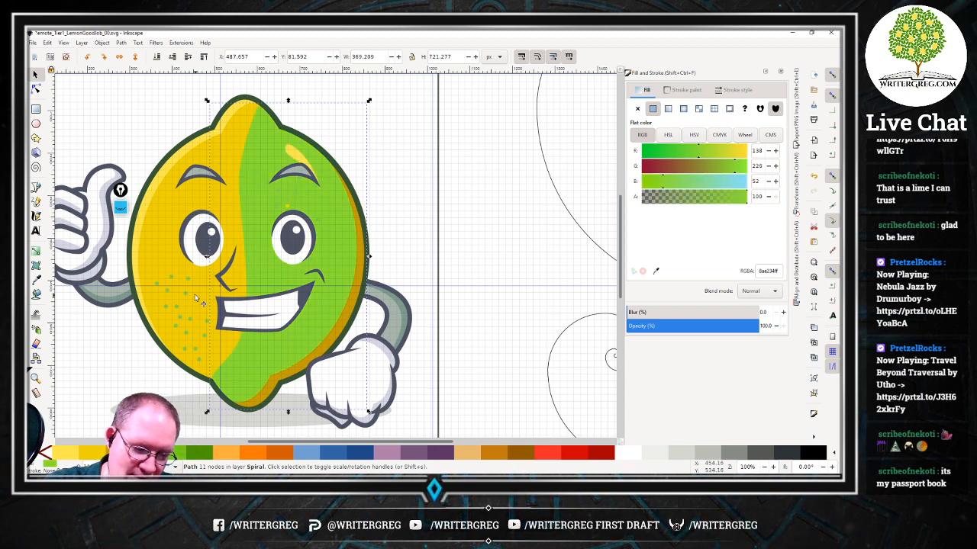
pyautogui.click(166, 243)
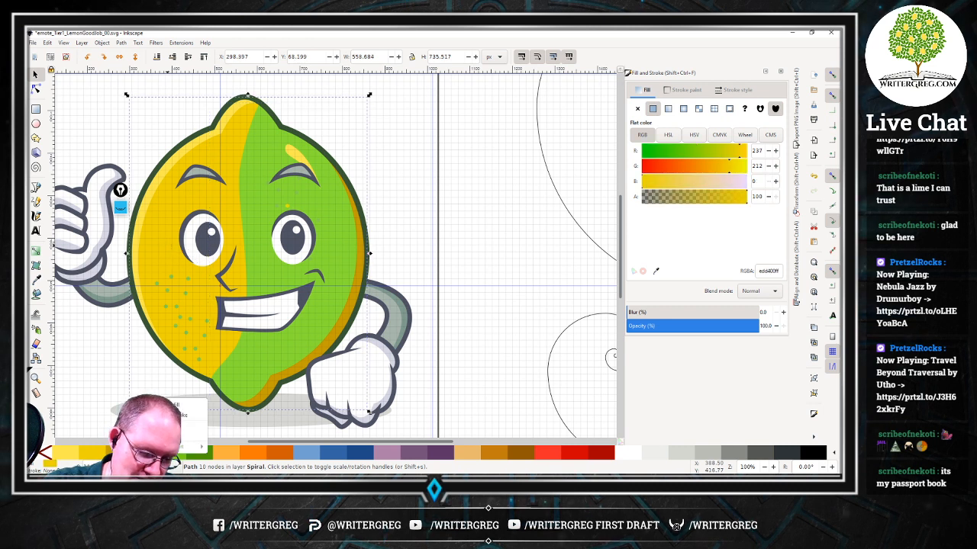
pyautogui.click(180, 406)
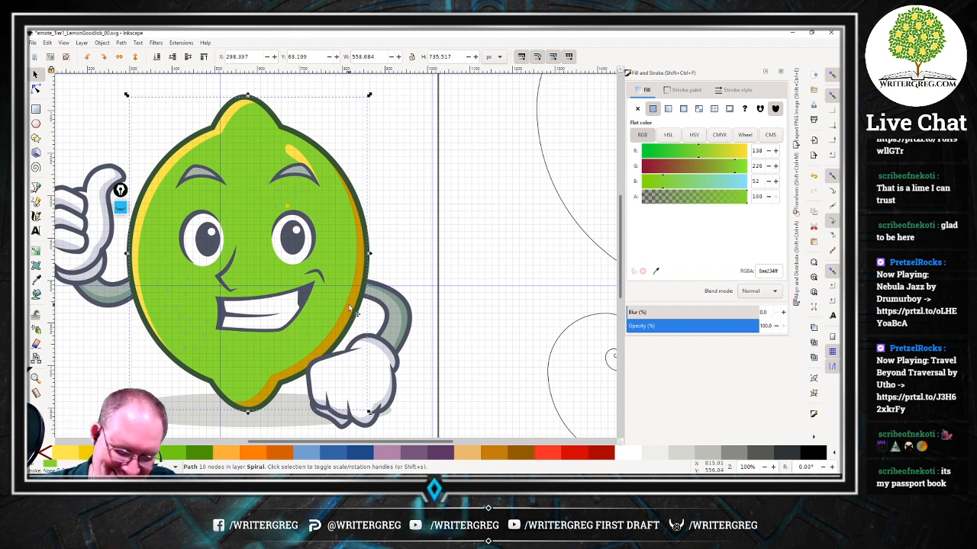
# Try filling the fruit's dark green outline with edd400 and c4a000, and undo both fills.
pyautogui.click(360, 316)
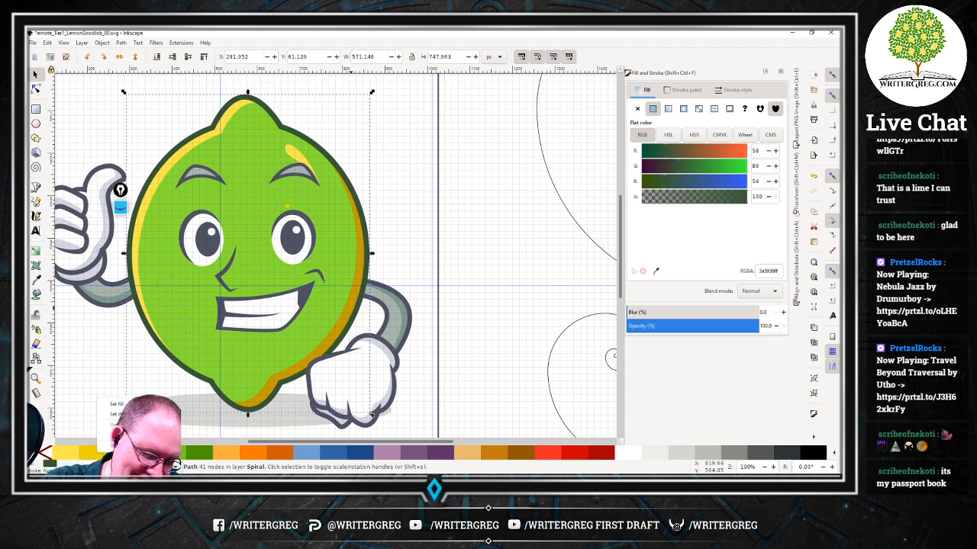
pyautogui.click(90, 453)
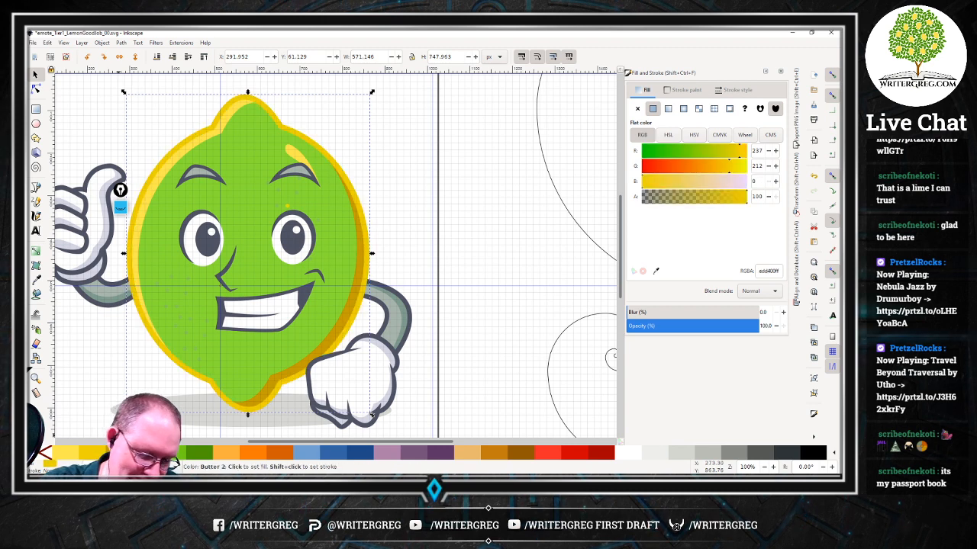
pyautogui.click(118, 453)
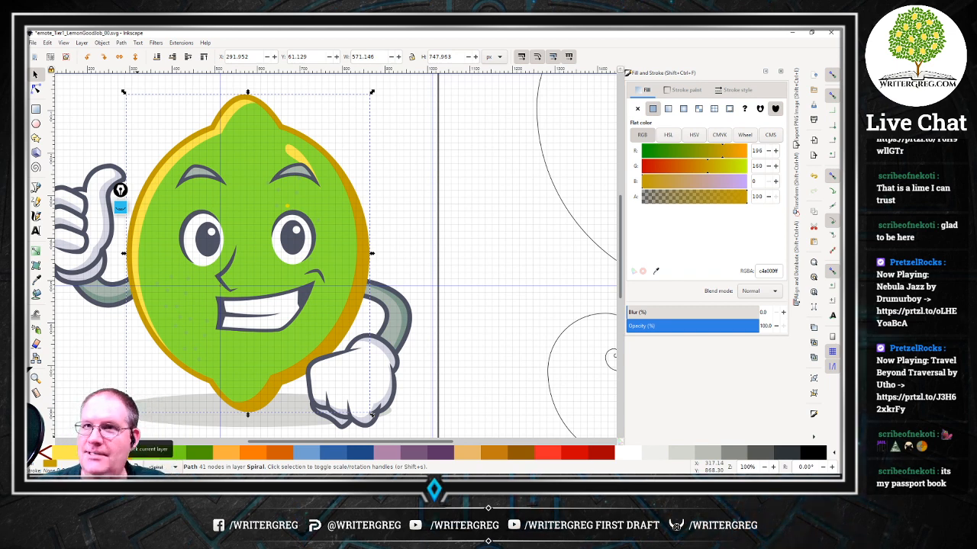
pyautogui.hotkey('ctrl', 'z')
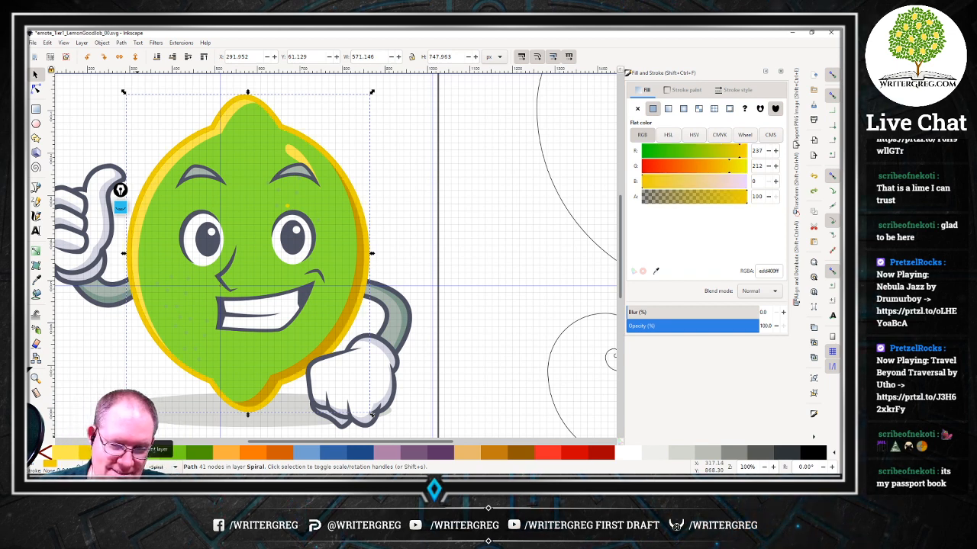
pyautogui.hotkey('ctrl', 'z')
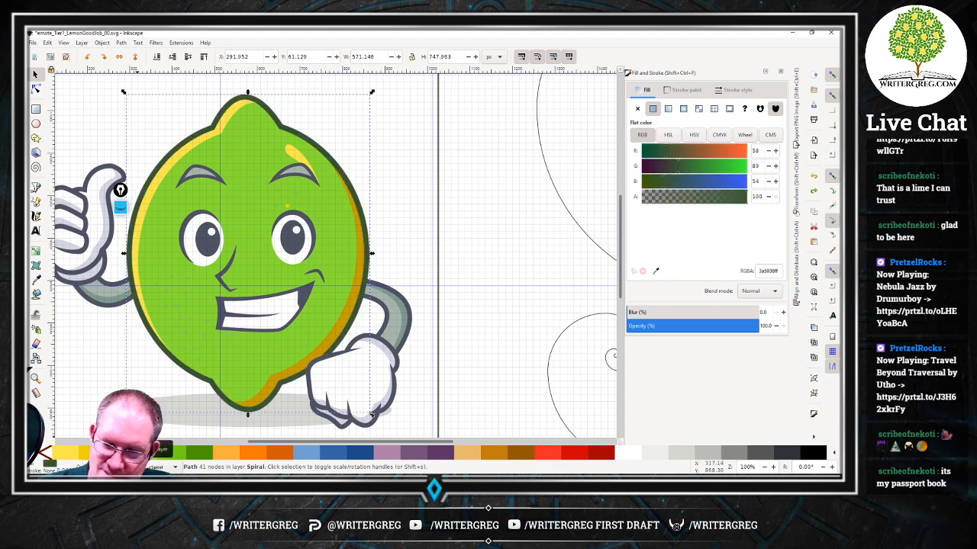
pyautogui.click(692, 90)
pyautogui.click(648, 90)
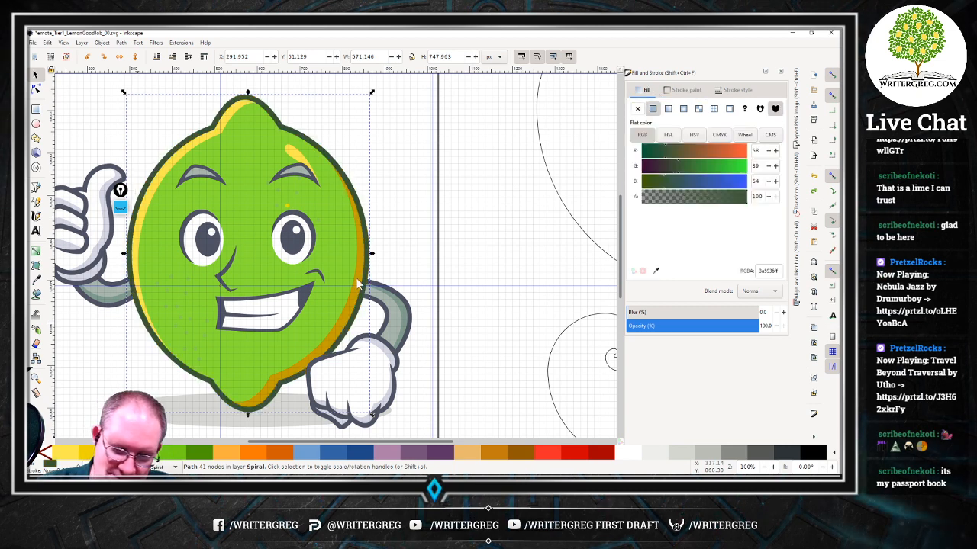
# Fill the fruit's dark green outline with the dark yellow c4a000 and deselect it.
pyautogui.click(681, 92)
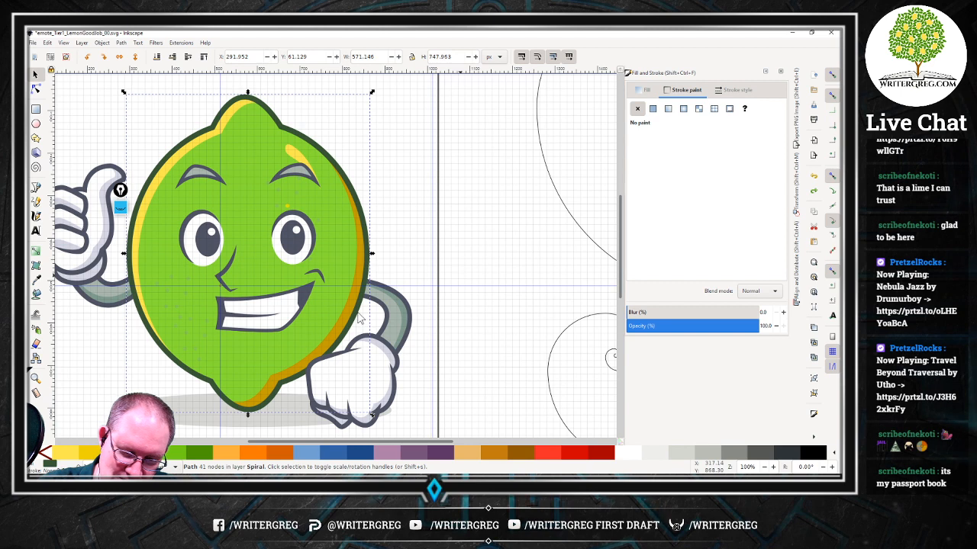
pyautogui.click(644, 91)
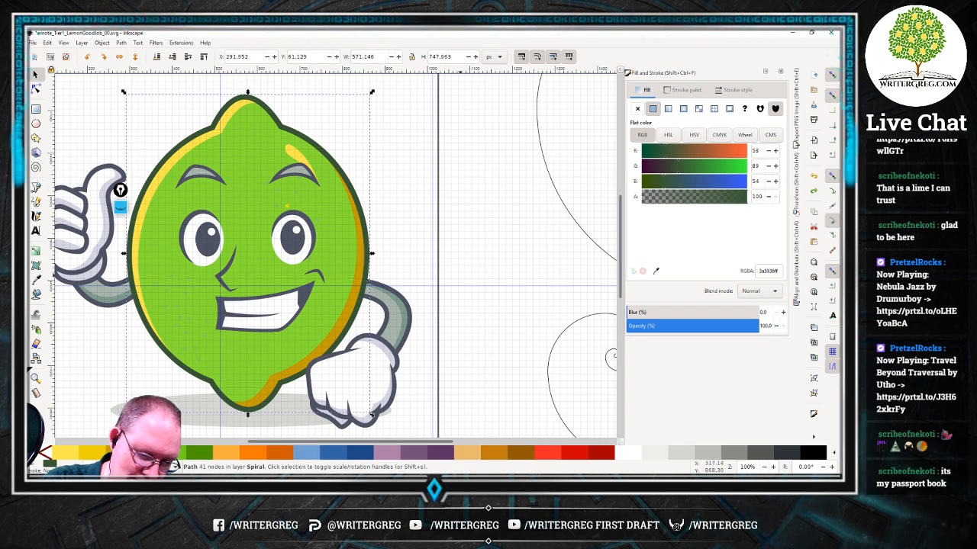
pyautogui.click(120, 452)
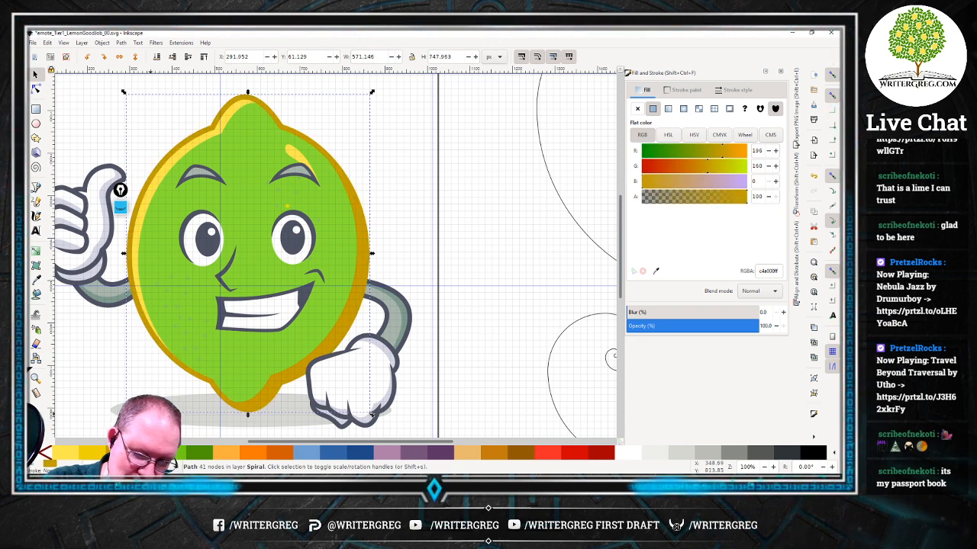
pyautogui.press('Escape')
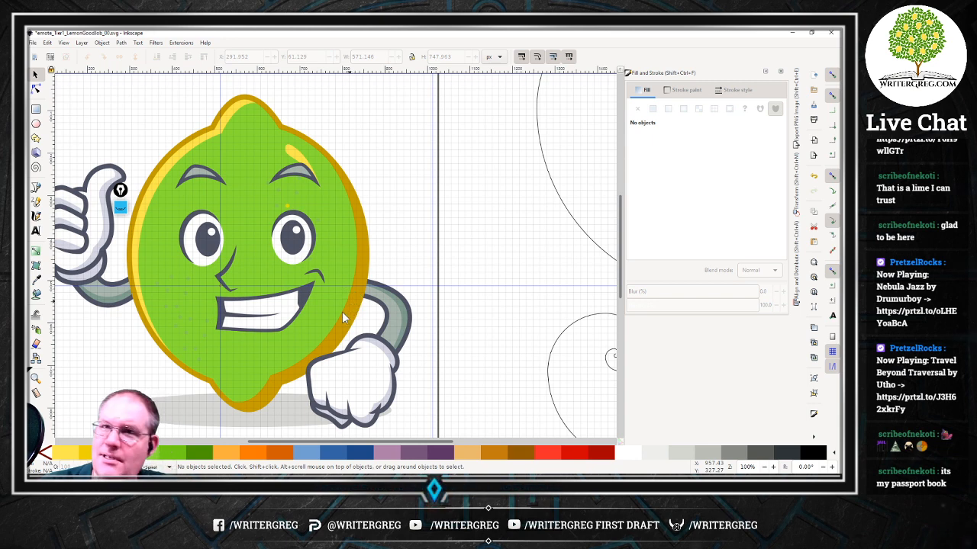
# Fill the shading along the fruit's right edge and the highlight above the right eyebrow with the yellow edd400.
pyautogui.scroll(-1, 342, 314)
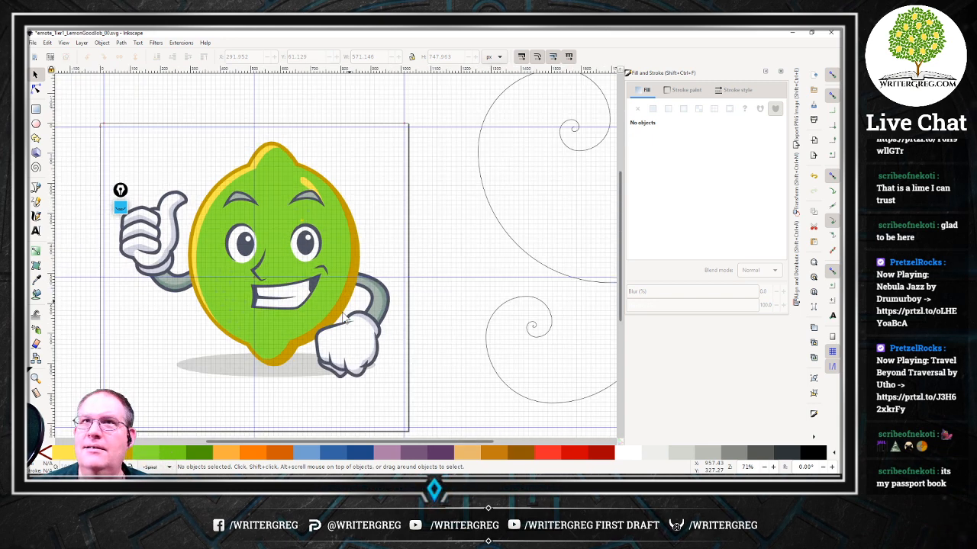
pyautogui.scroll(-1, 342, 318)
pyautogui.scroll(5, 359, 317)
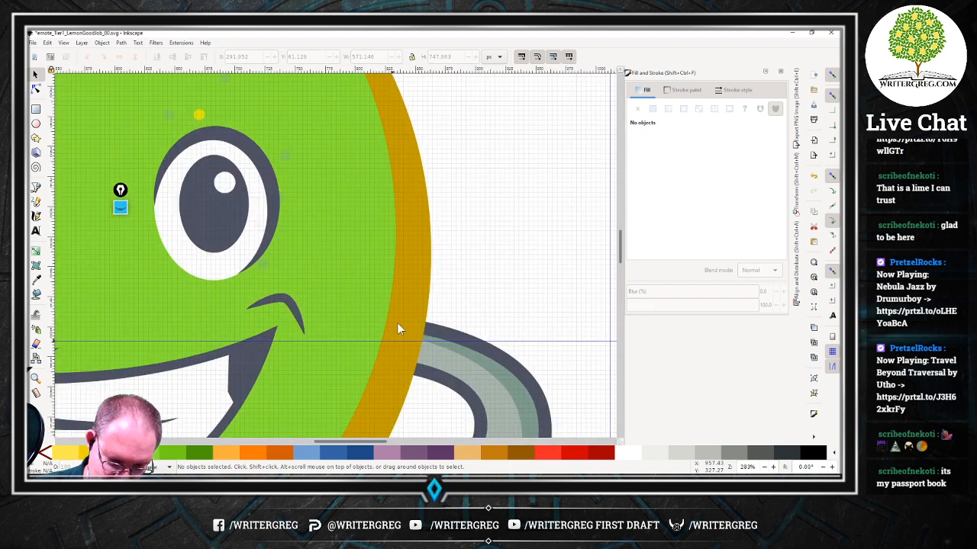
pyautogui.click(396, 319)
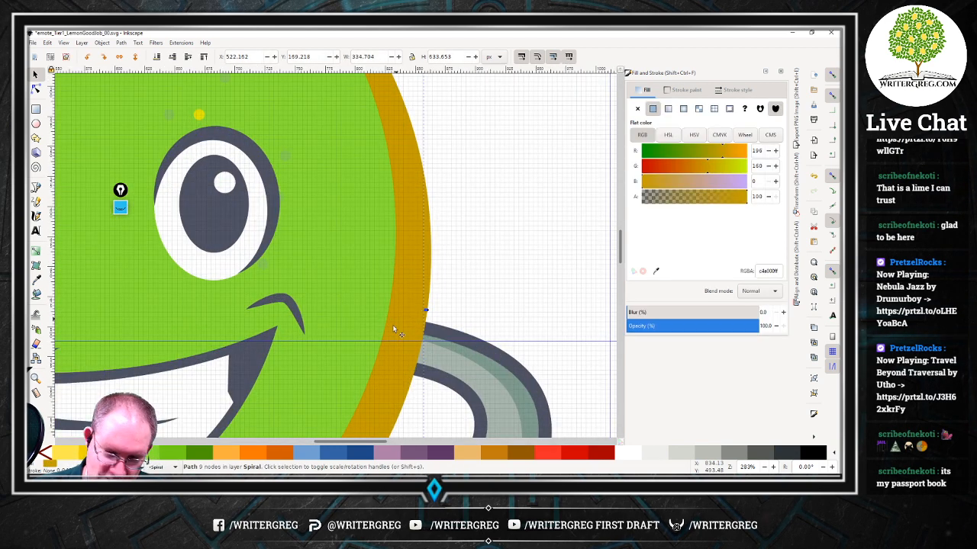
pyautogui.scroll(-2, 395, 324)
pyautogui.scroll(-1, 396, 330)
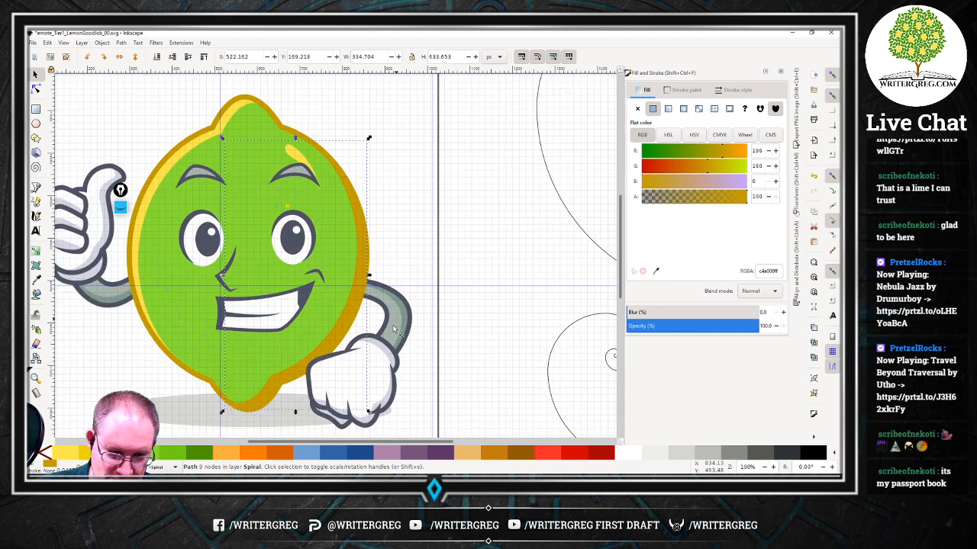
pyautogui.click(92, 452)
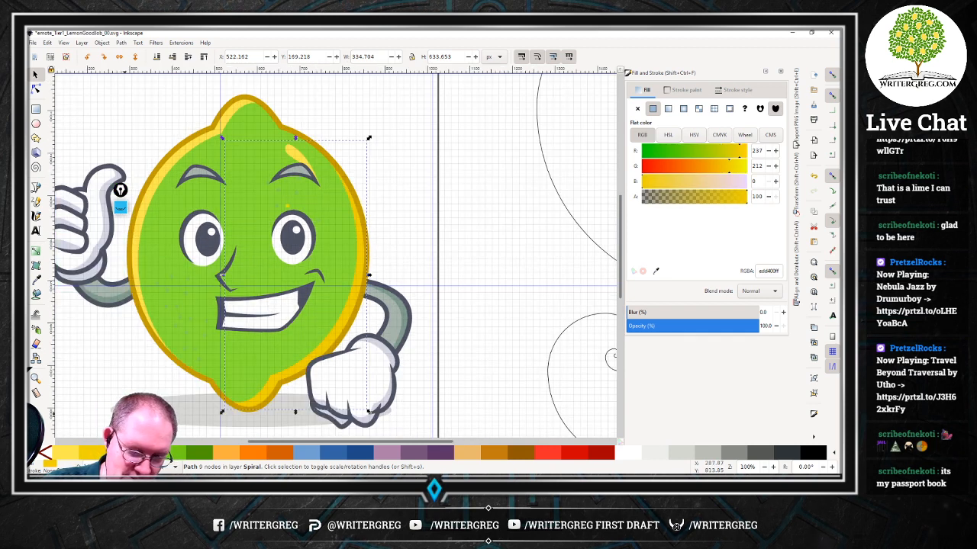
pyautogui.click(297, 157)
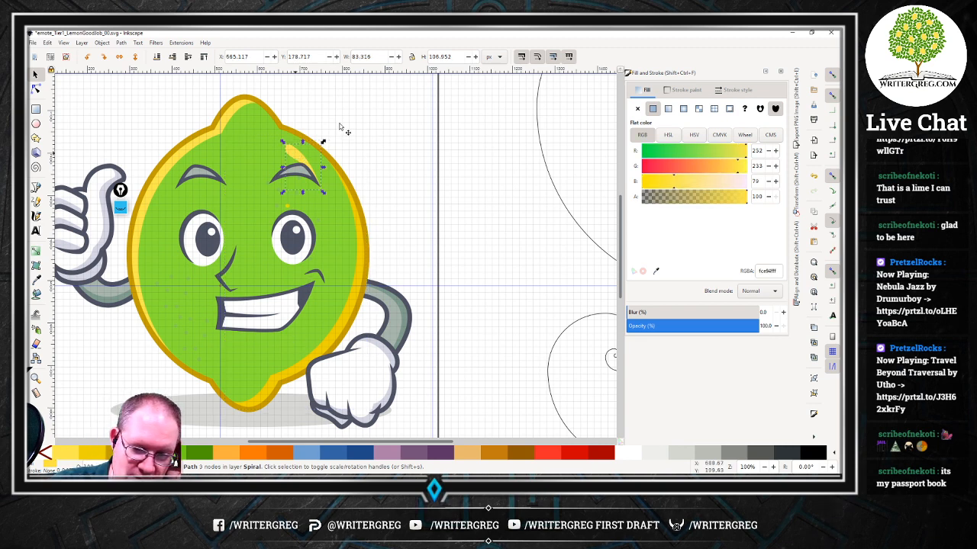
pyautogui.click(92, 453)
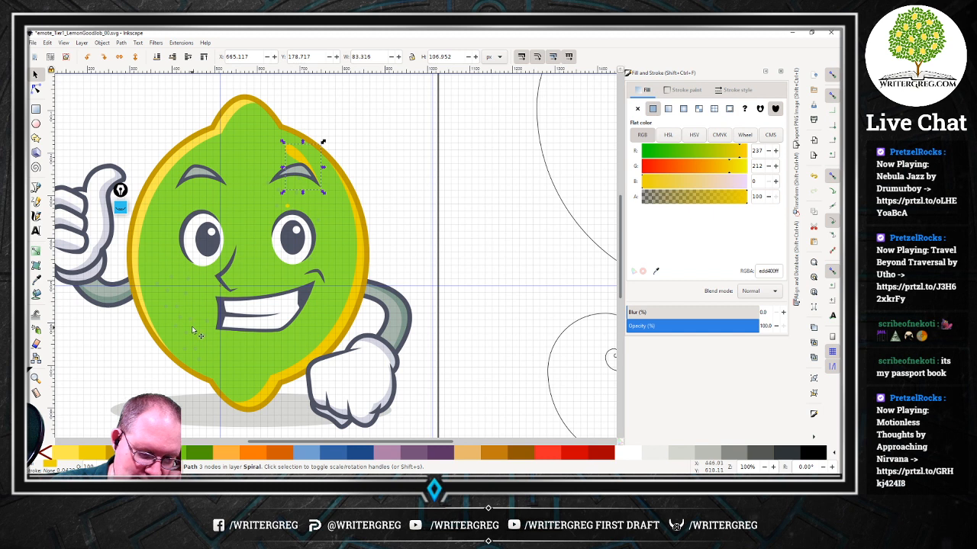
# Check the left edge highlight's fill, select every object in the drawing and open the Align and Distribute settings.
pyautogui.click(141, 222)
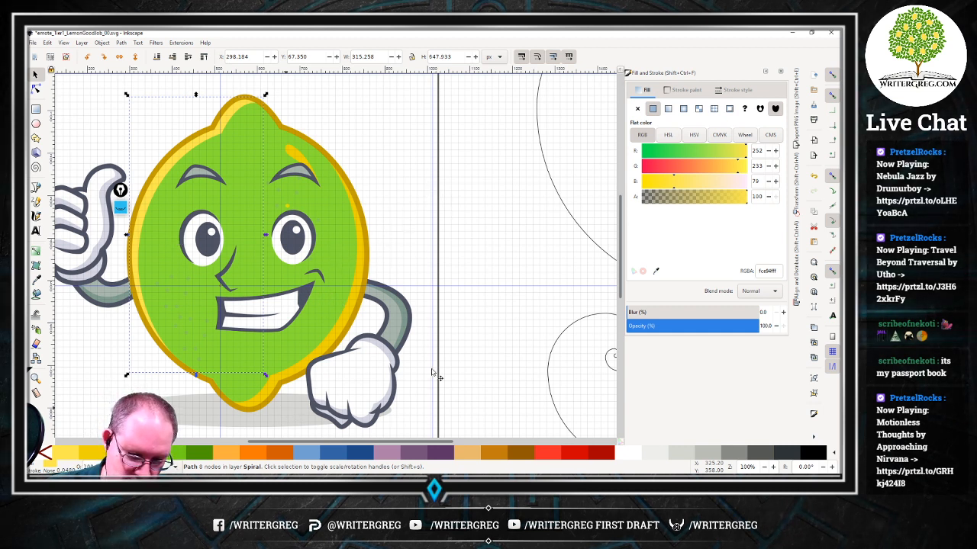
pyautogui.rightClick(414, 263)
pyautogui.click(416, 241)
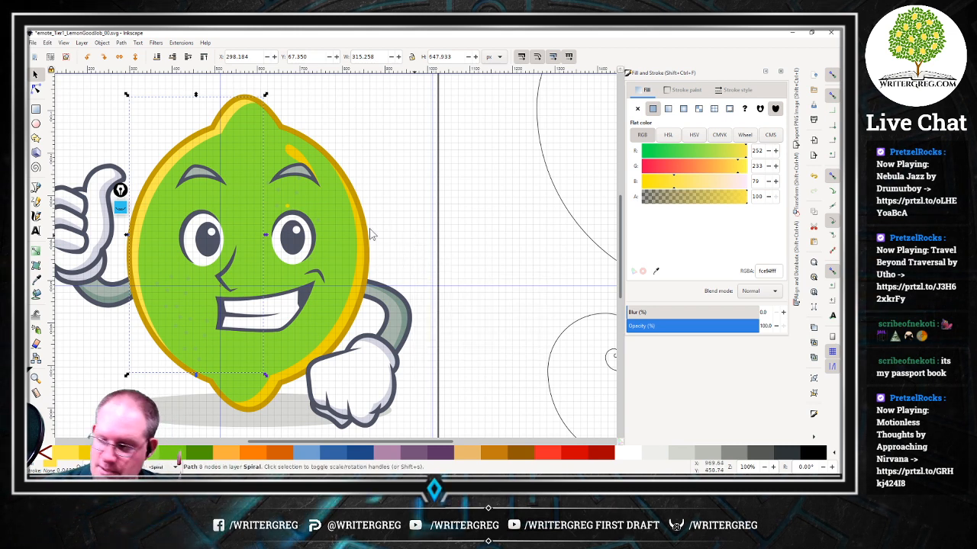
pyautogui.hotkey('ctrl', 'a')
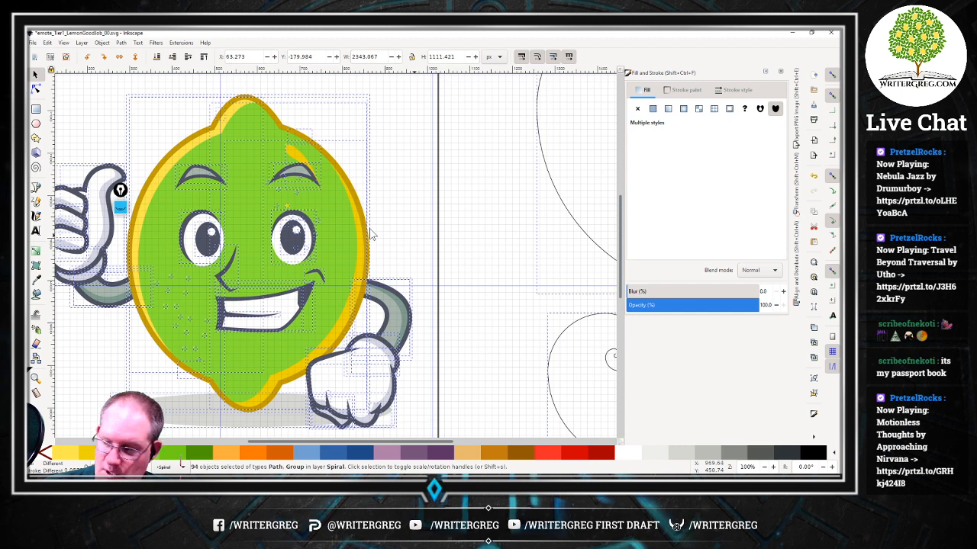
pyautogui.hotkey('ctrl', 'shift', 'a')
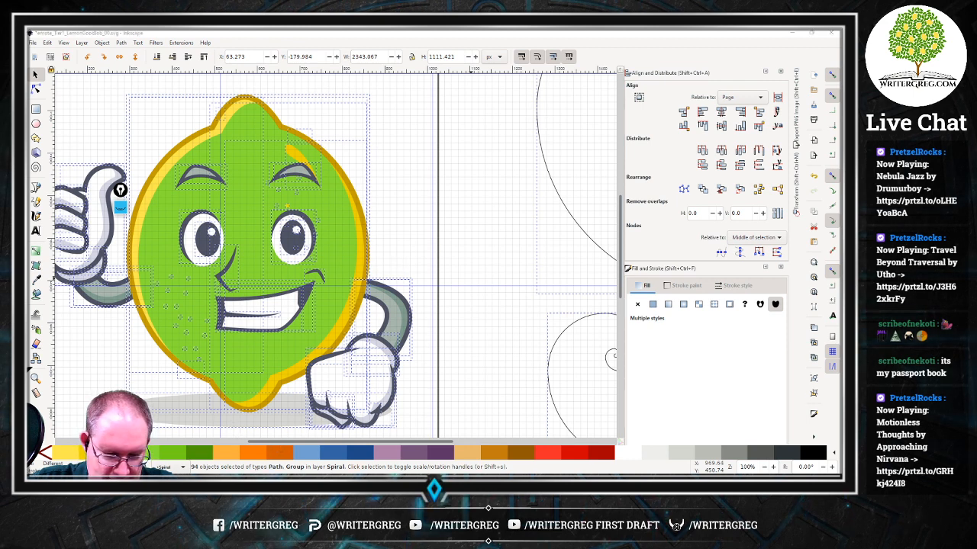
# Switch to the LemonWRITE drawing, and from File Explorer open lime_pencil_93450984.svg in the Images_123RF_kongvector folder.
pyautogui.moveTo(317, 481)
pyautogui.click(360, 450)
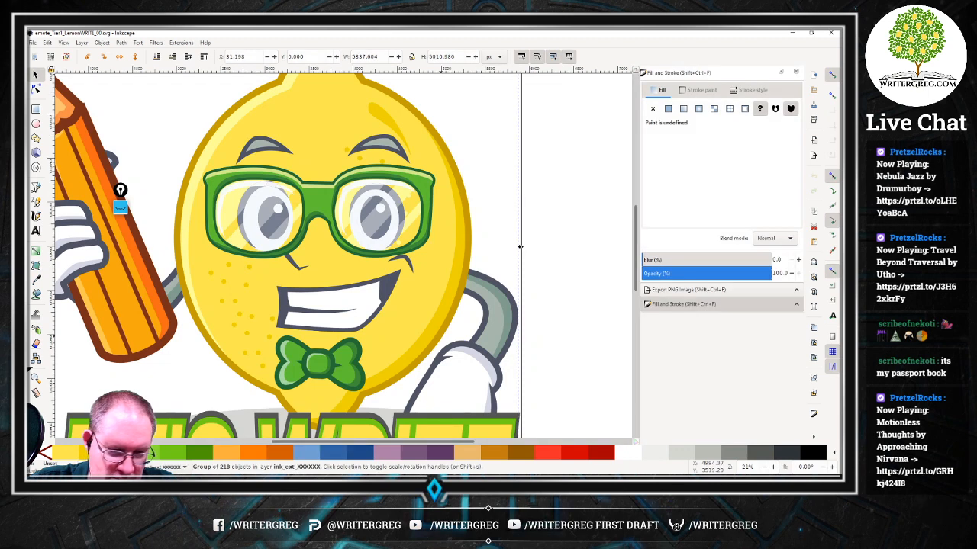
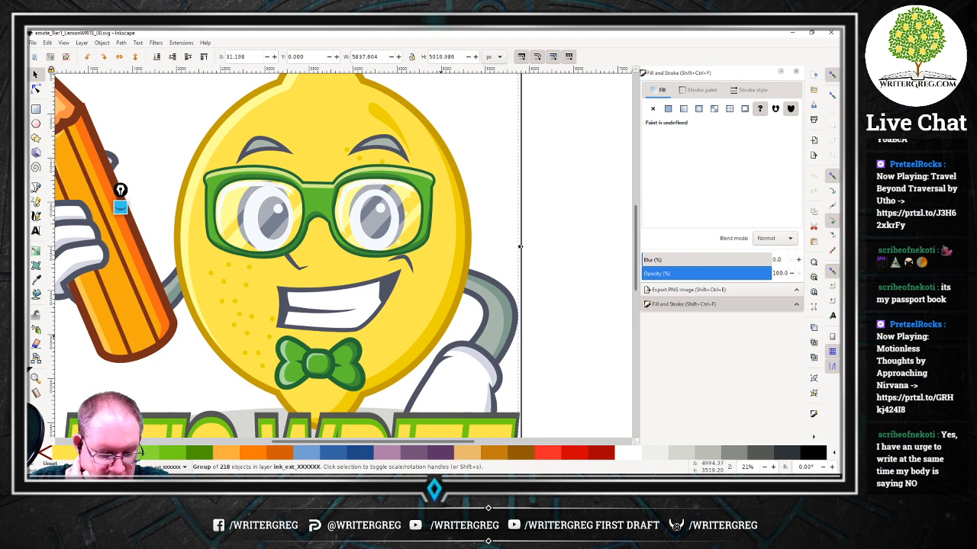
pyautogui.moveTo(174, 475)
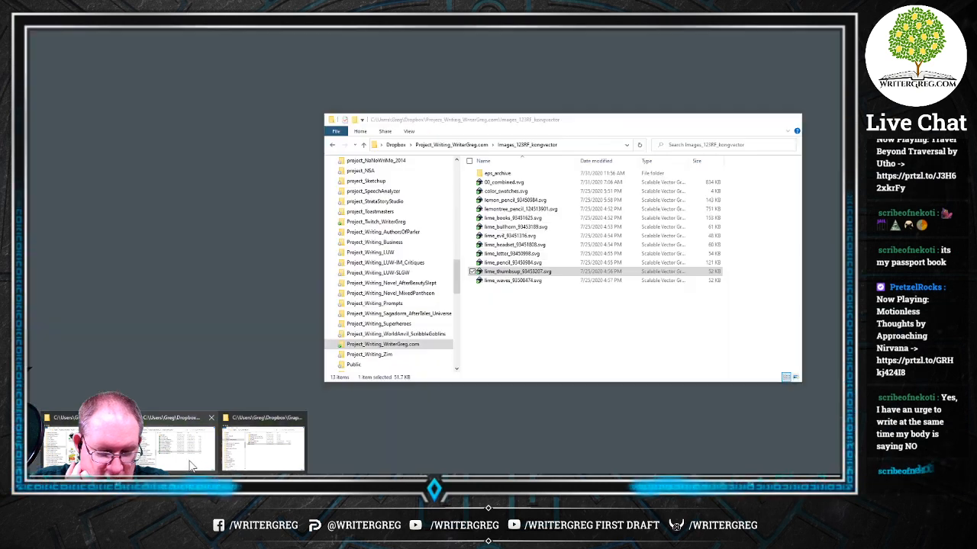
pyautogui.click(190, 467)
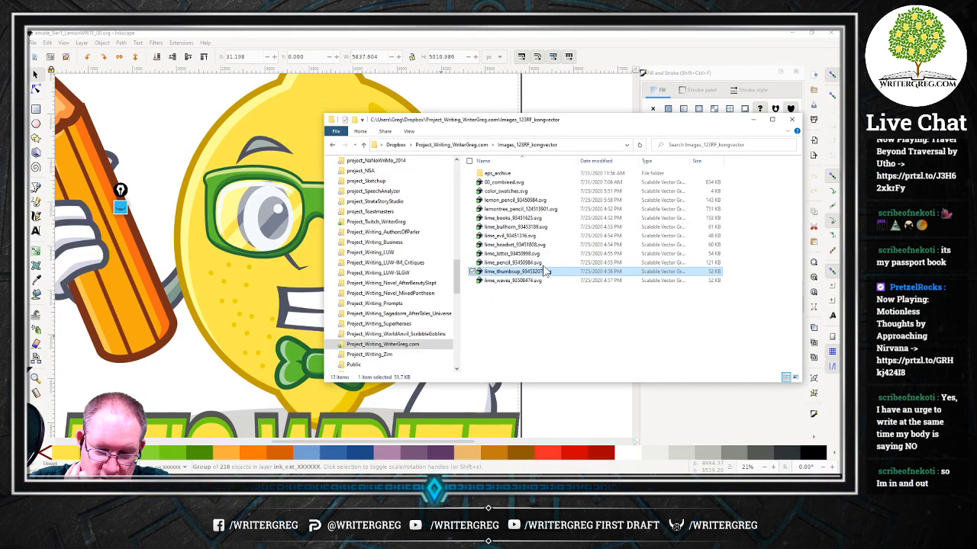
pyautogui.click(532, 263)
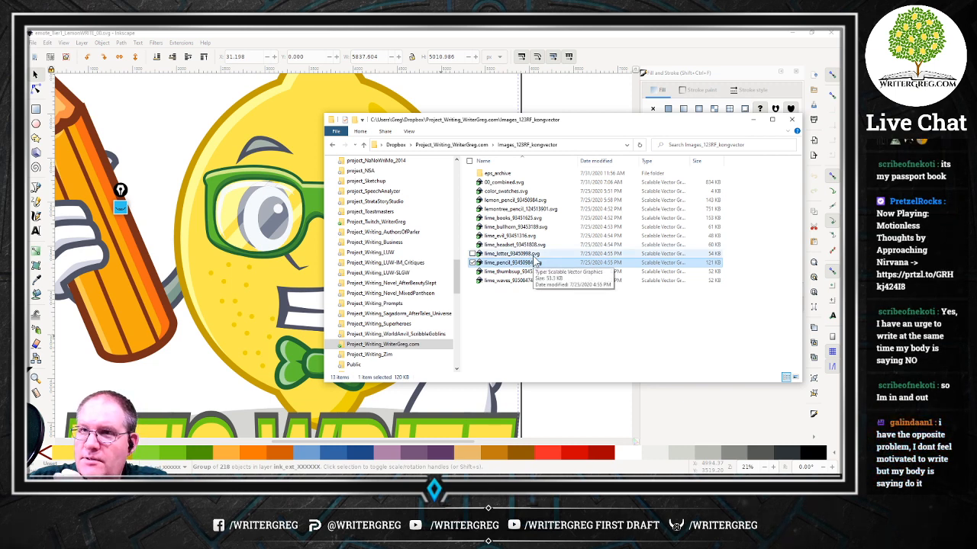
pyautogui.doubleClick(534, 262)
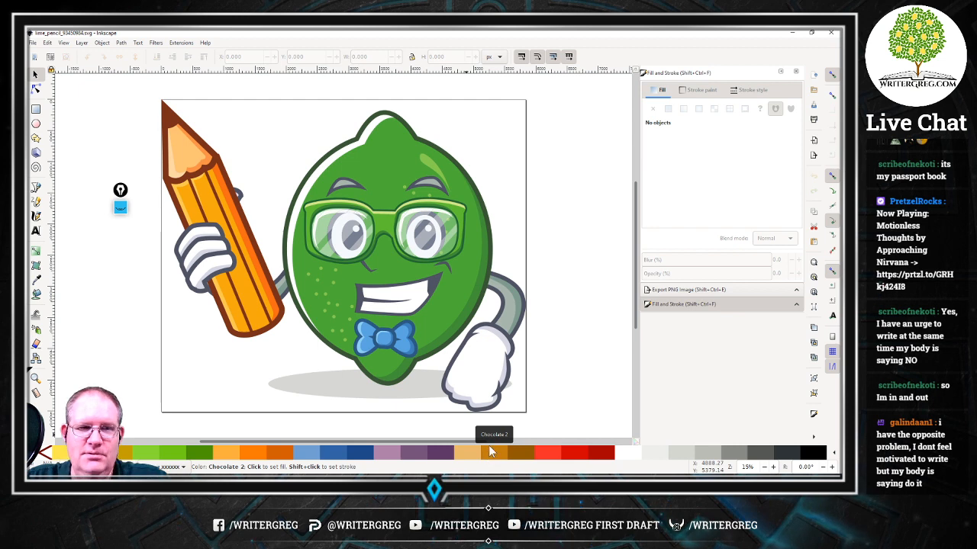
# Return from the lime pencil drawing to the LemonWRITE drawing and compare the two versions' colours.
pyautogui.hotkey('alt', 'Tab')
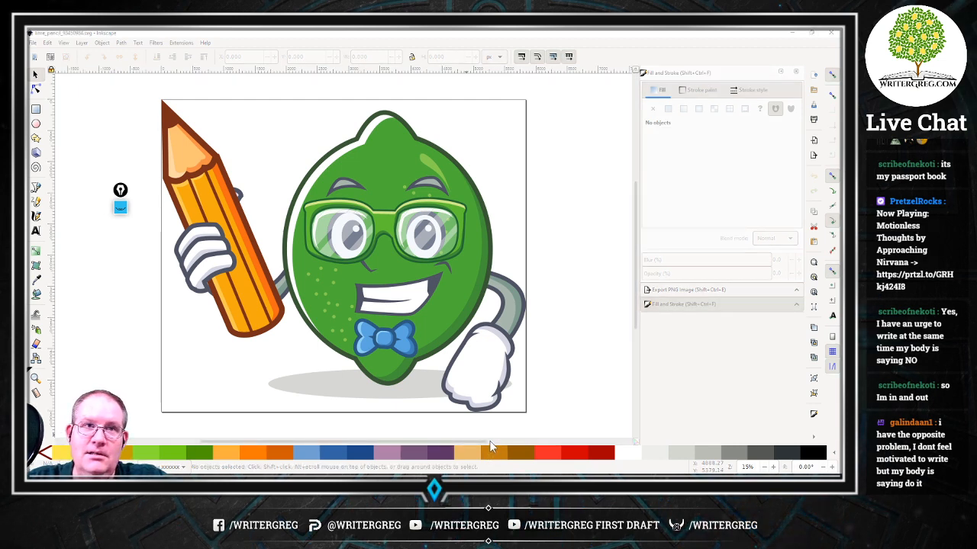
pyautogui.hotkey('alt', 'Tab')
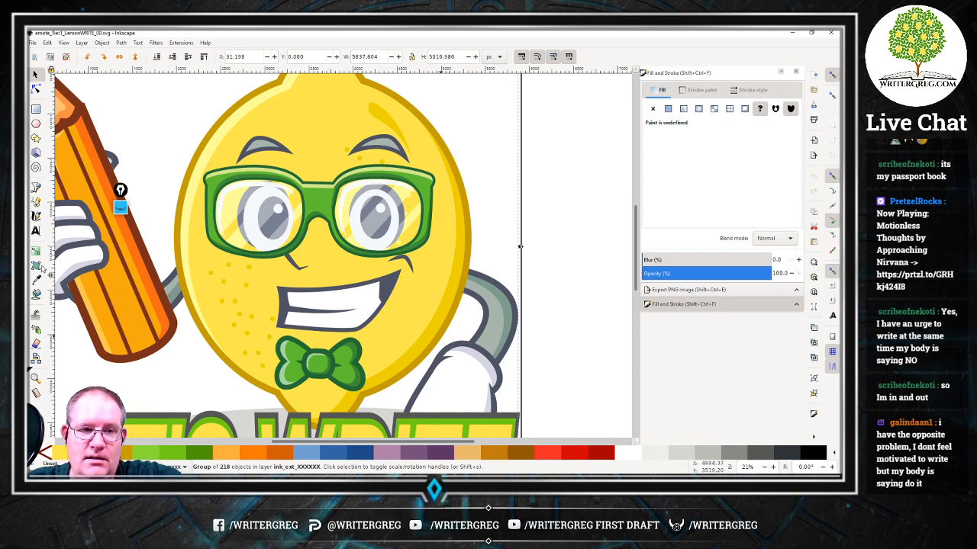
pyautogui.press('alt')
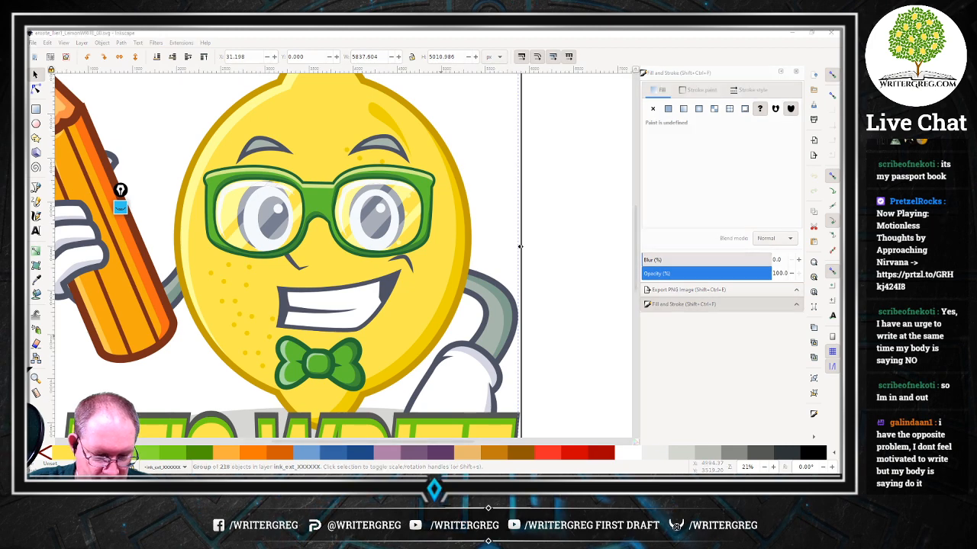
# Close the reference drawings' windows and dismiss the save prompt to keep the unsaved LemonGoodJob drawing open.
pyautogui.rightClick(301, 473)
pyautogui.click(301, 470)
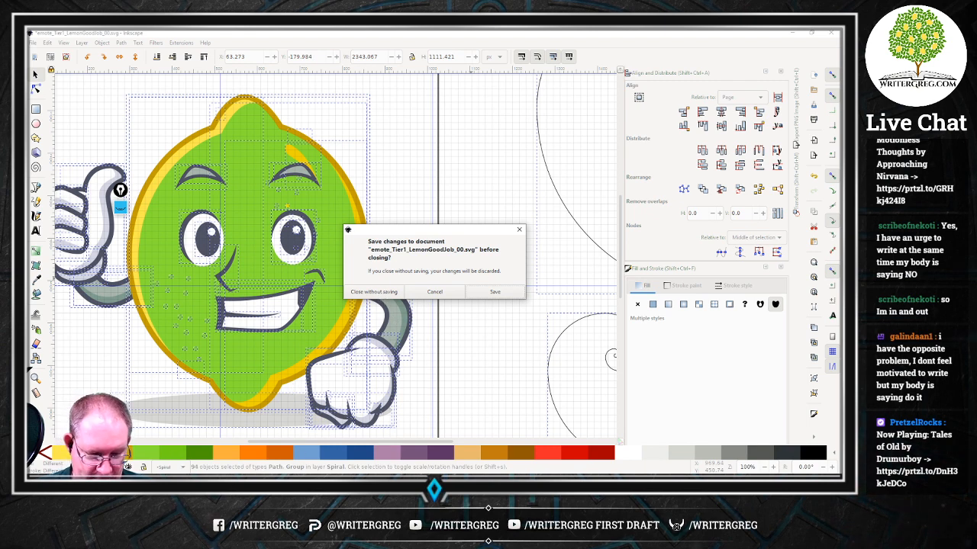
pyautogui.rightClick(316, 482)
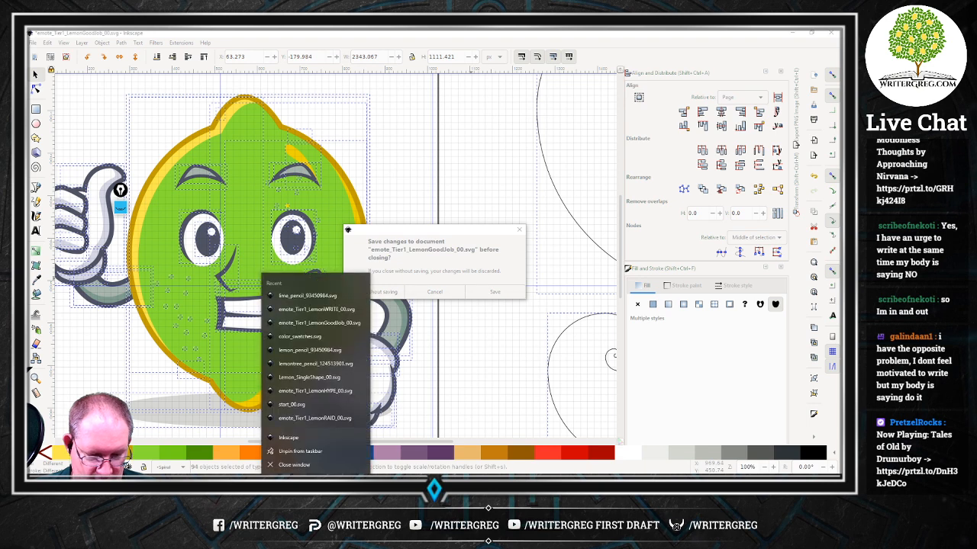
pyautogui.click(306, 466)
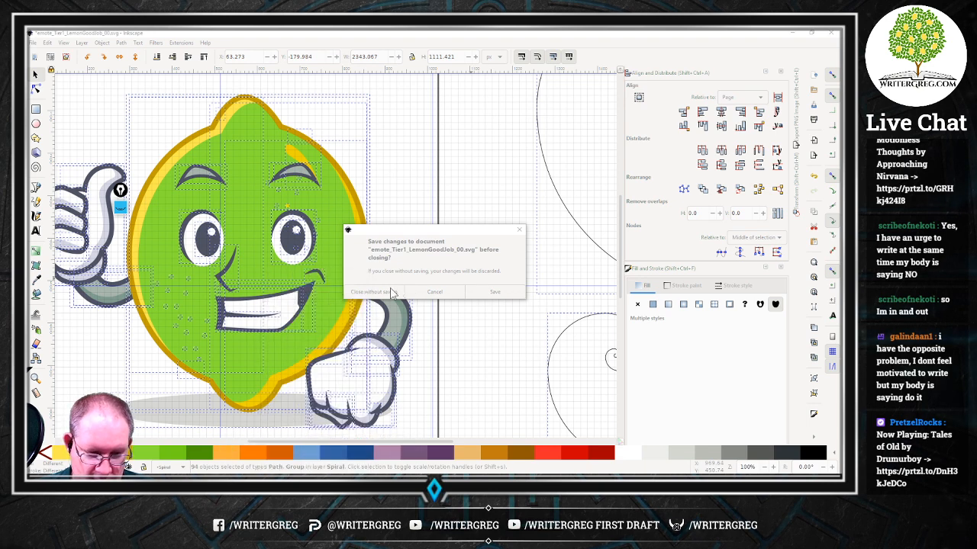
pyautogui.click(518, 229)
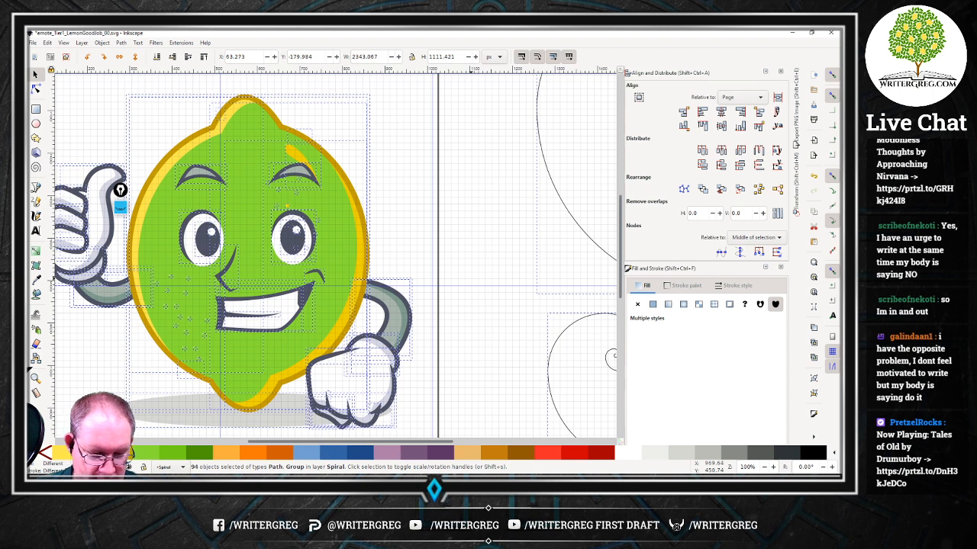
# Close the open Snaz, All Notebooks and My Drive - Google Drive windows.
pyautogui.moveTo(253, 476)
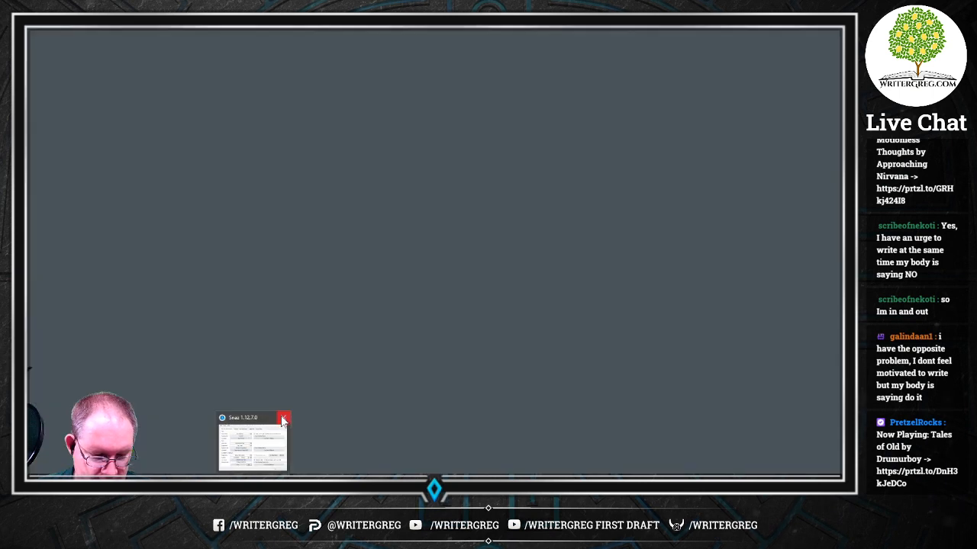
pyautogui.click(281, 419)
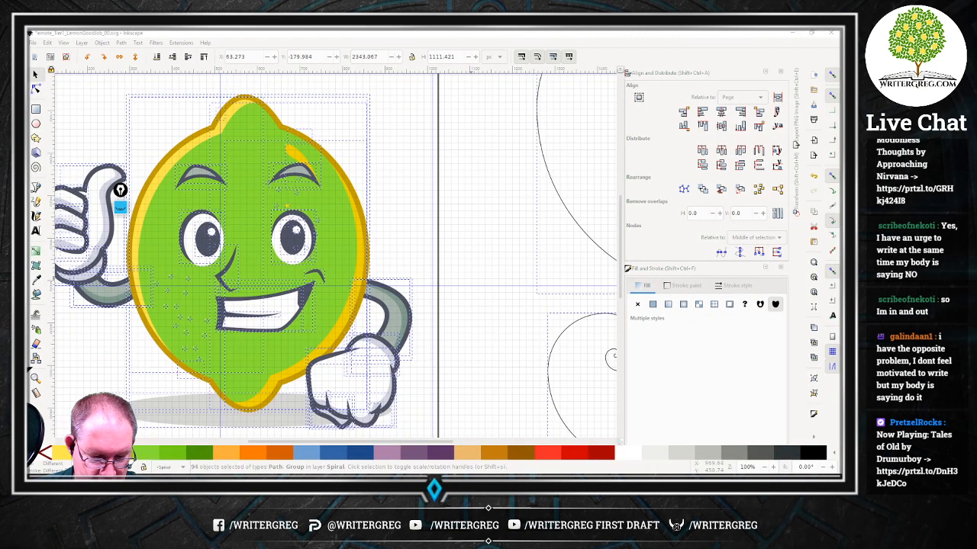
pyautogui.moveTo(363, 475)
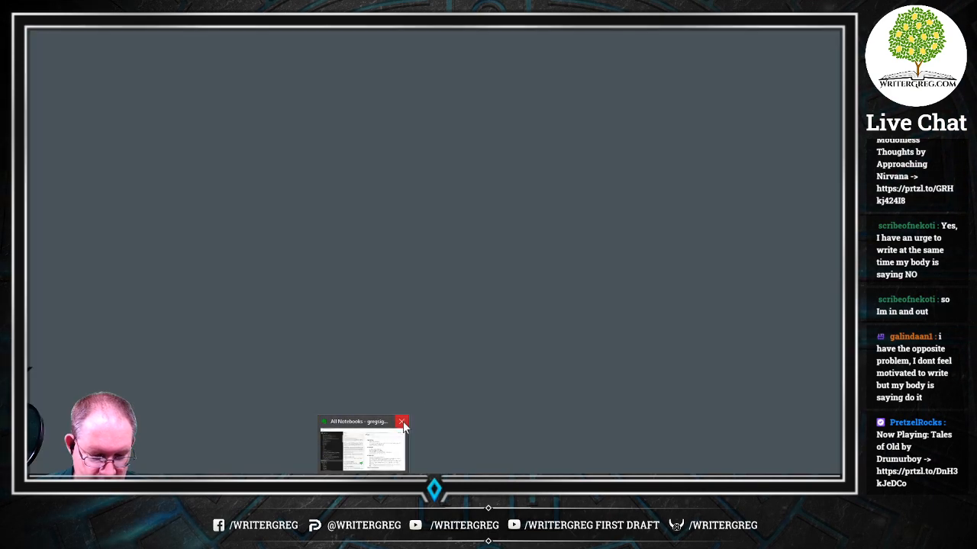
pyautogui.click(403, 422)
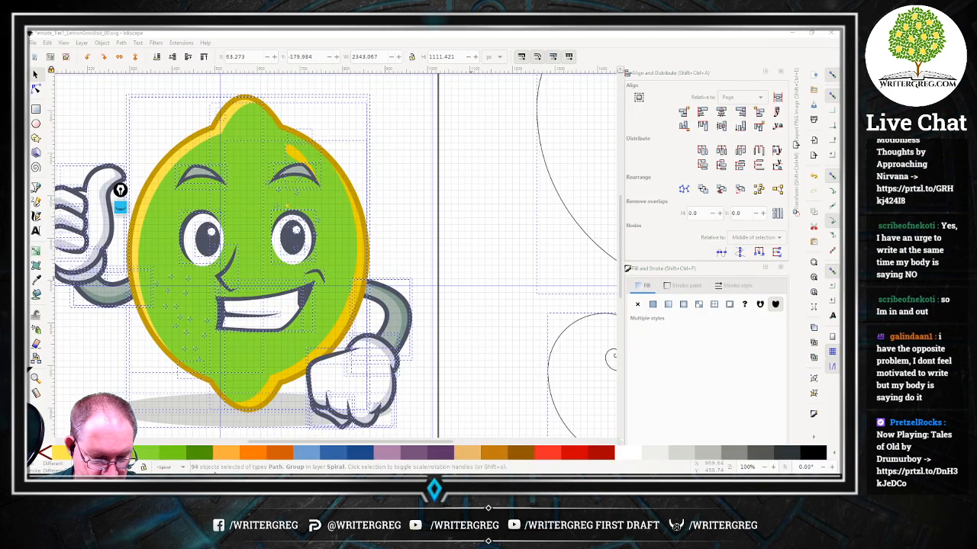
pyautogui.moveTo(228, 437)
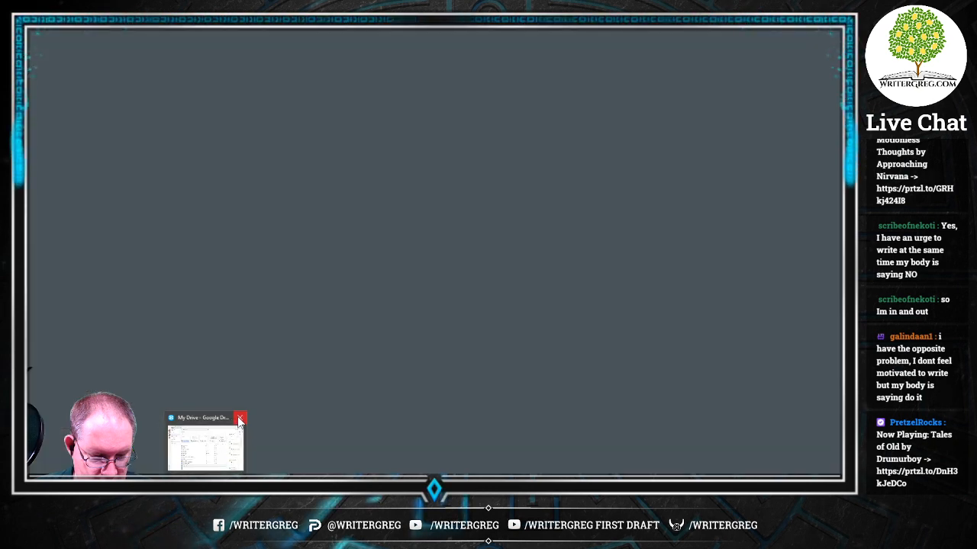
pyautogui.click(239, 418)
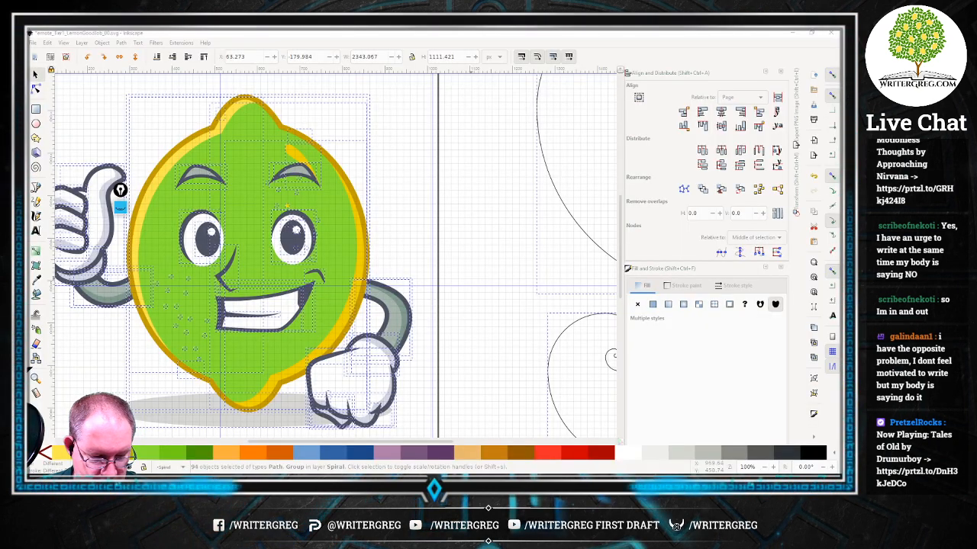
pyautogui.moveTo(221, 481)
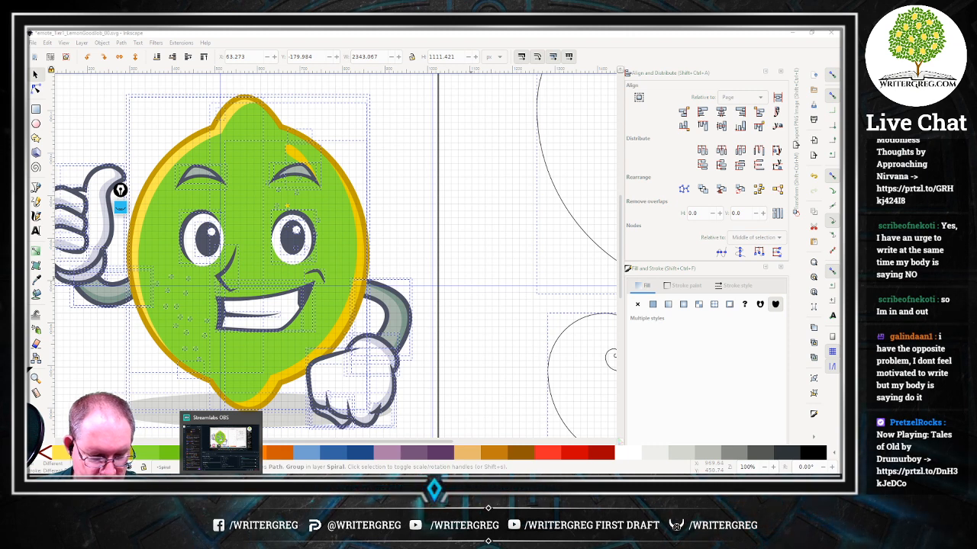
# Leave the open LemonGoodJob drawing and open the Windows Task Manager.
pyautogui.click(479, 302)
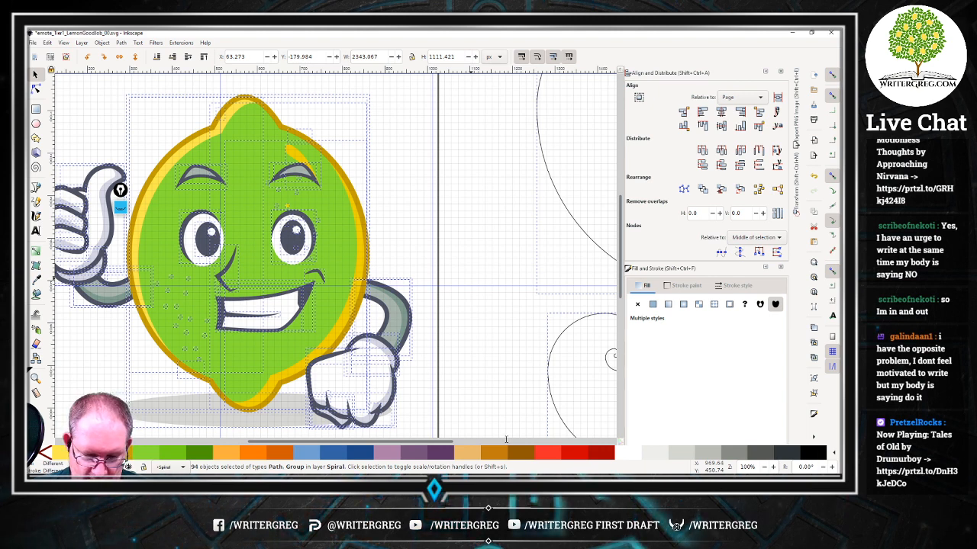
pyautogui.rightClick(459, 475)
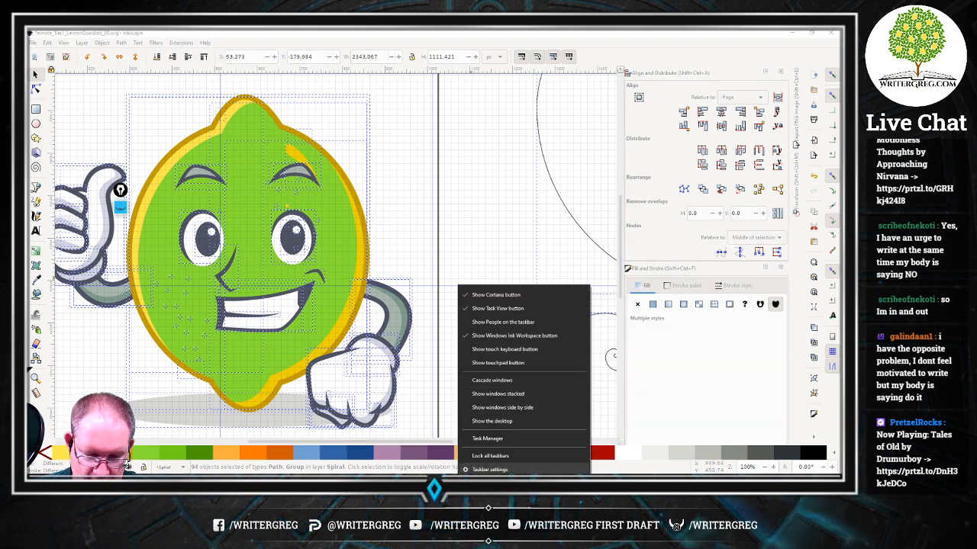
pyautogui.click(518, 437)
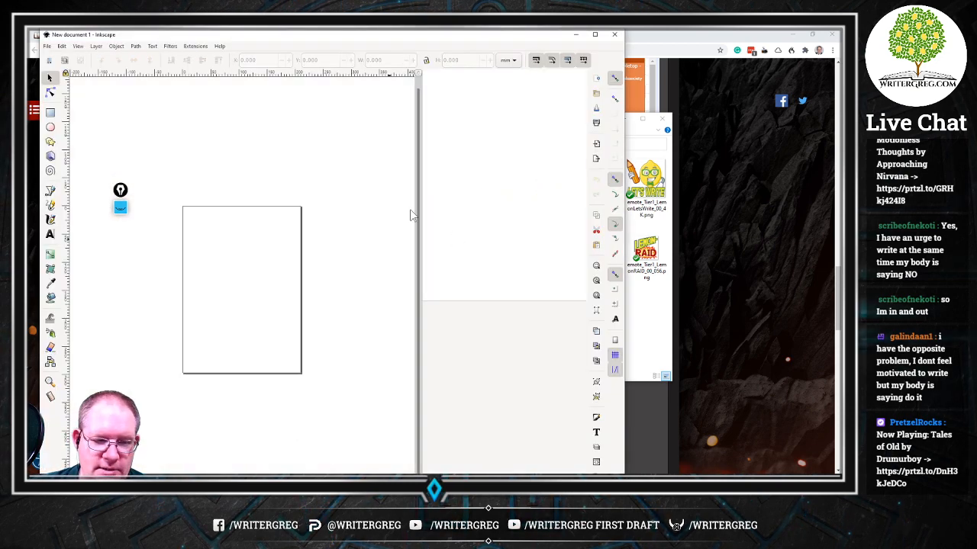
# Maximize the new Inkscape window and open the recent file emote_Tier1_LemonGoodJob_00.svg.
pyautogui.doubleClick(539, 35)
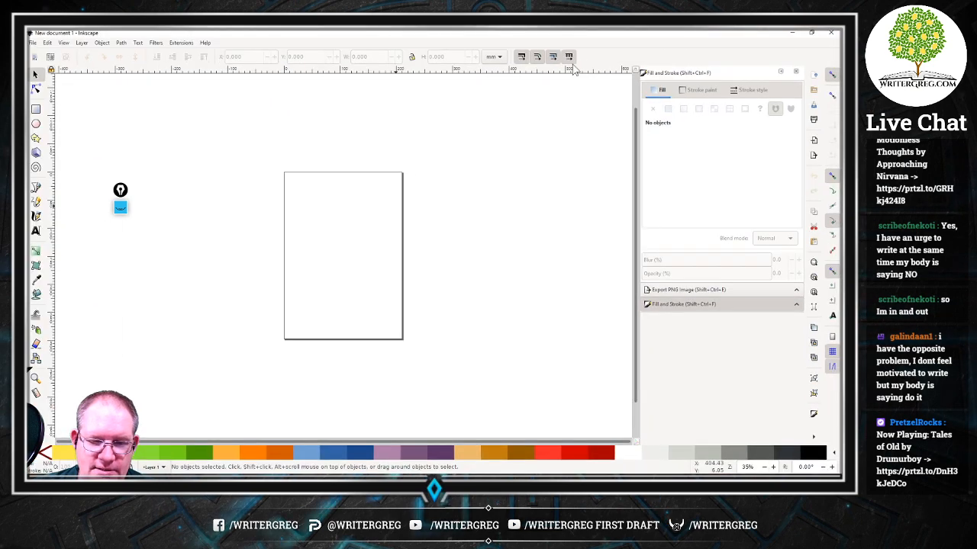
pyautogui.click(33, 43)
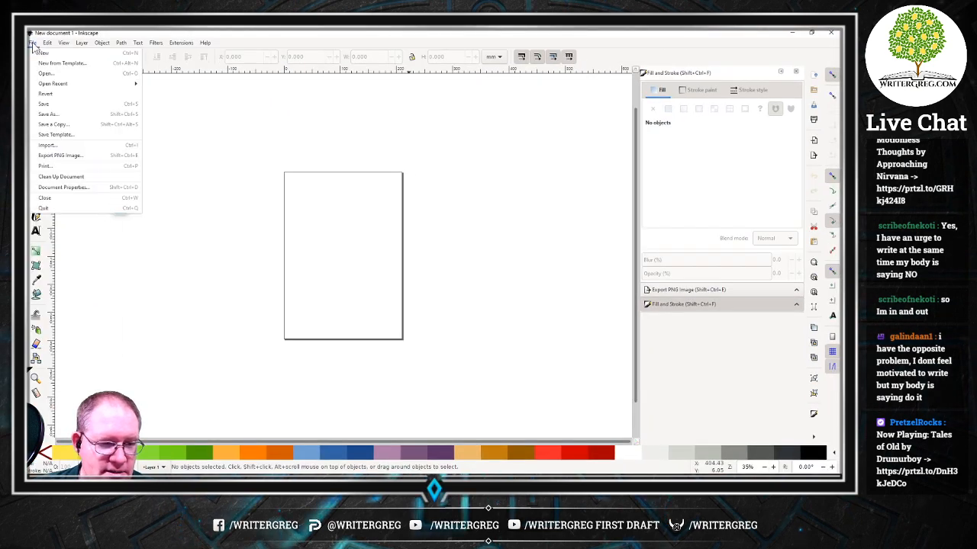
pyautogui.moveTo(46, 84)
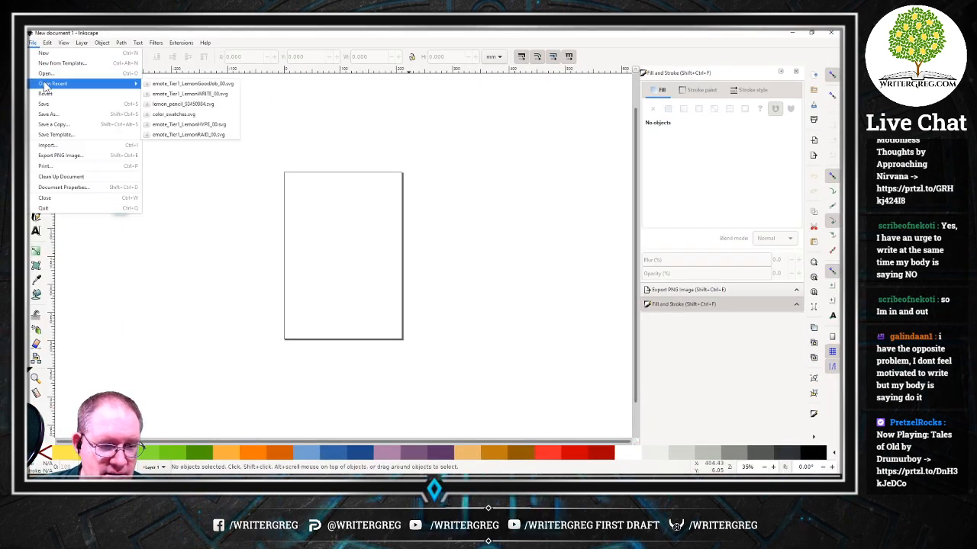
pyautogui.click(227, 84)
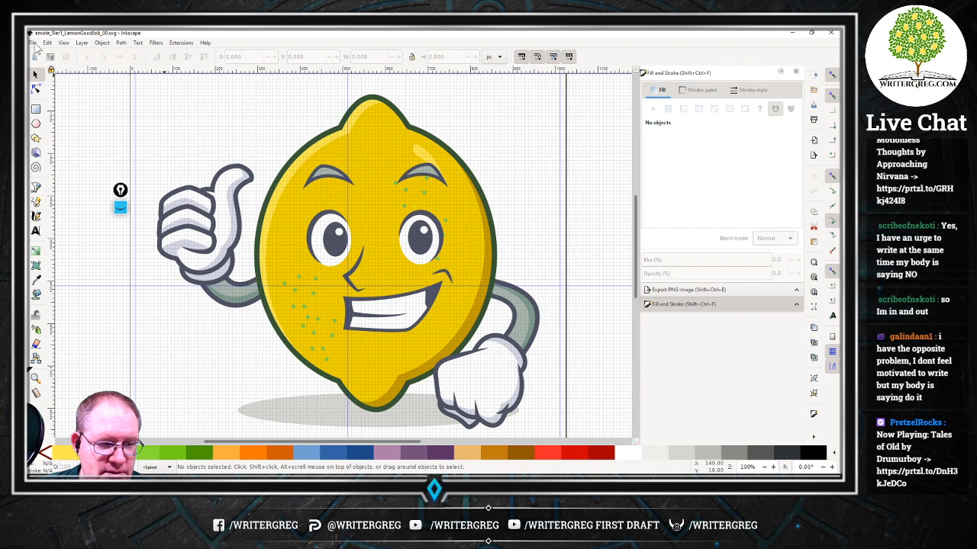
# Open the recent file emote_Tier1_LemonWRITE_00.svg as the colour reference and activate the Dropper tool.
pyautogui.click(33, 43)
pyautogui.moveTo(48, 84)
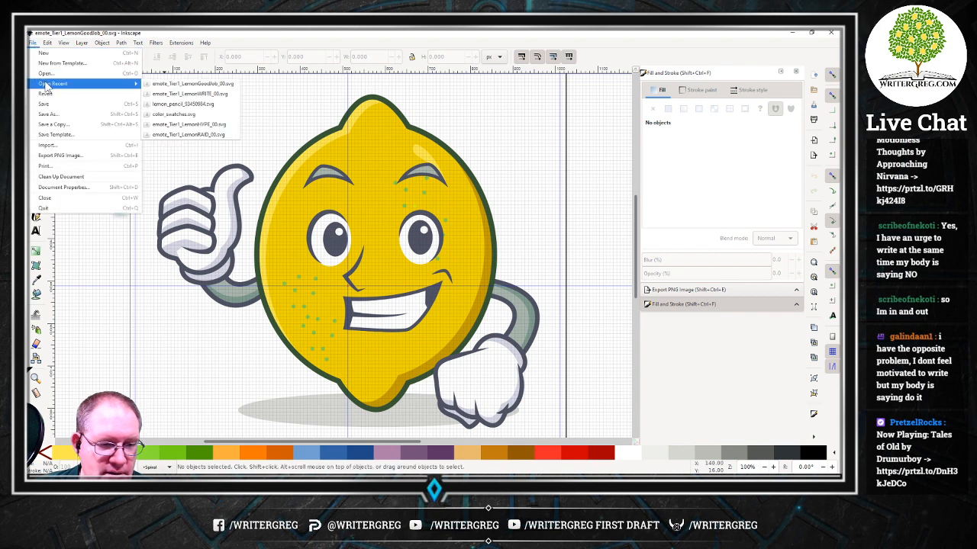
pyautogui.click(218, 94)
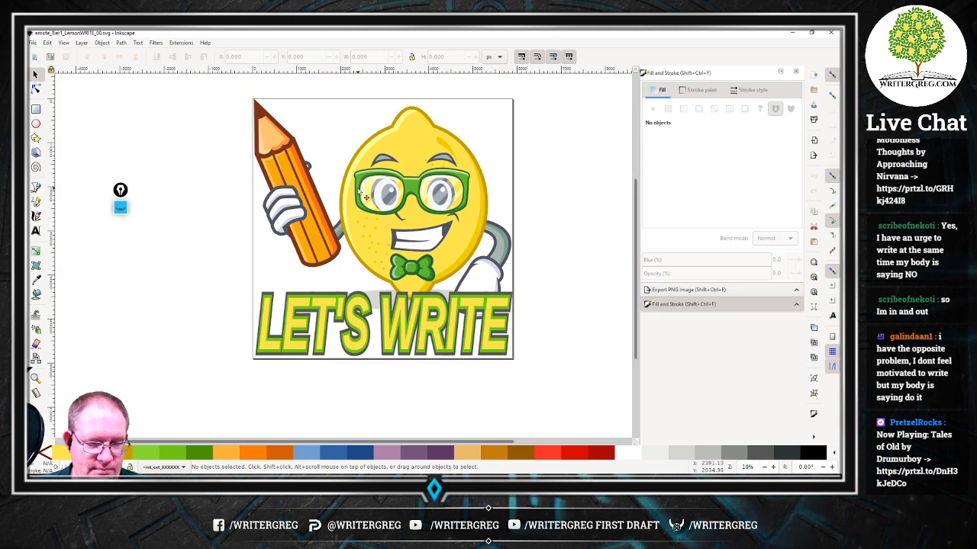
pyautogui.scroll(2, 366, 197)
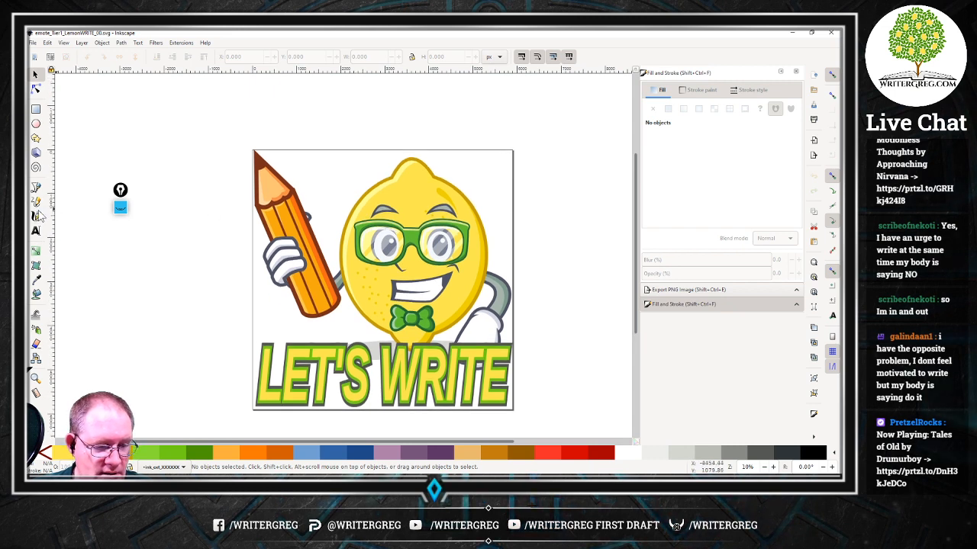
pyautogui.press('-')
pyautogui.press('-')
pyautogui.press('+')
pyautogui.press('+')
pyautogui.press('+')
pyautogui.press('+')
pyautogui.press('+')
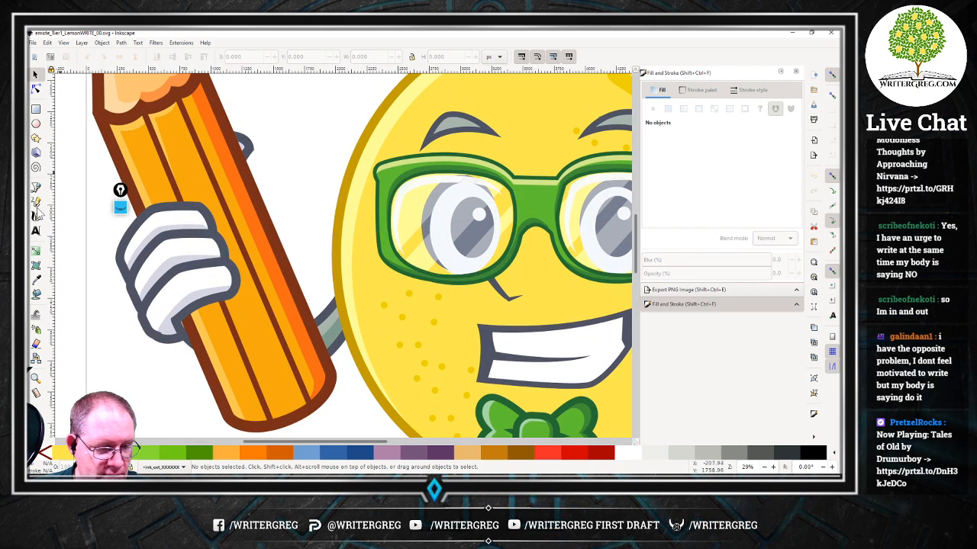
pyautogui.click(36, 280)
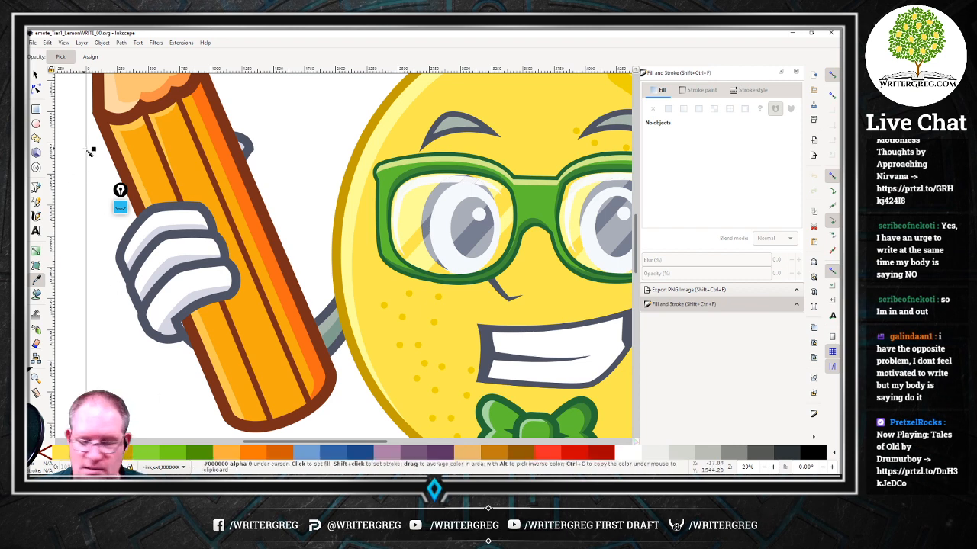
# In the LemonGoodJob drawing, draw a 192 by 128 px swatch rectangle above the thumbs-up hand and remove its stroke.
pyautogui.hotkey('ctrl', 'Tab')
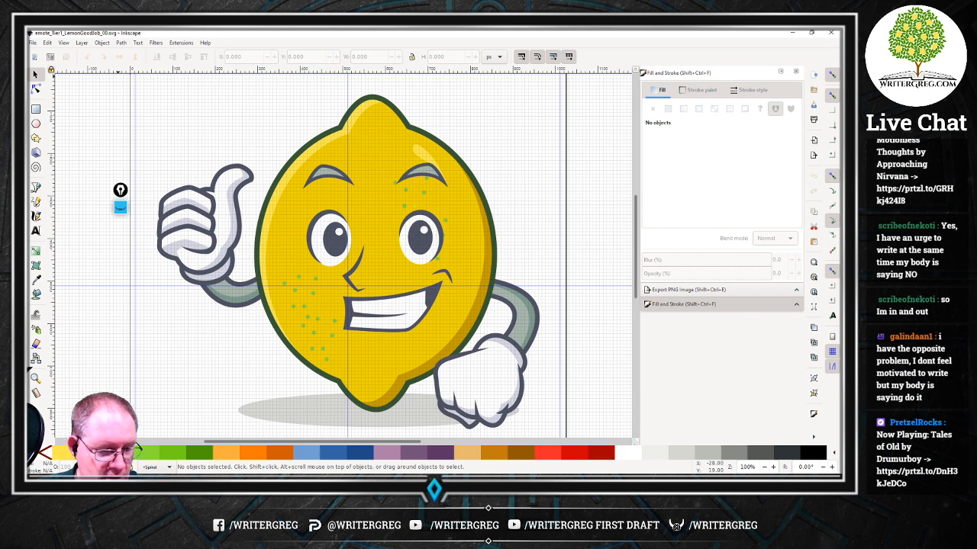
pyautogui.press('r')
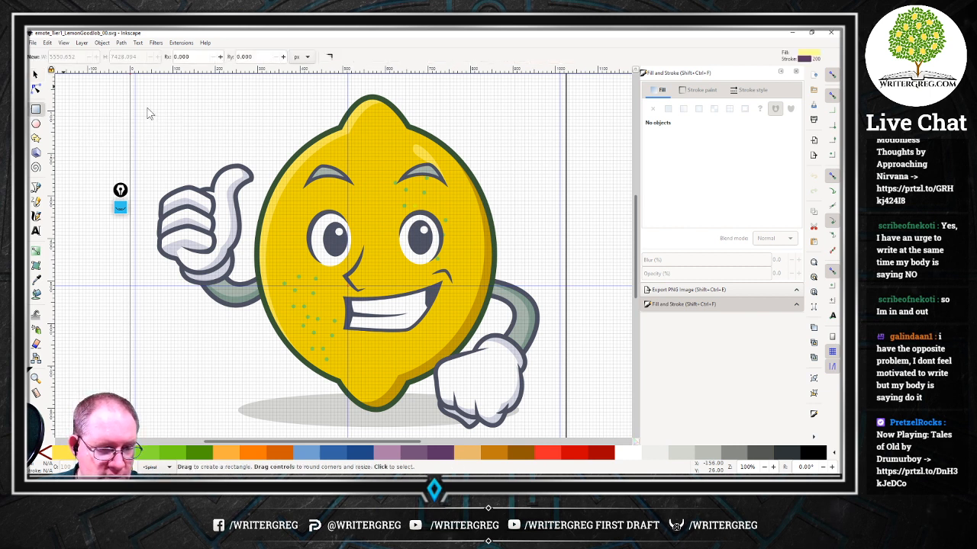
pyautogui.moveTo(150, 113)
pyautogui.mouseDown()
pyautogui.moveTo(197, 127)
pyautogui.moveTo(228, 163)
pyautogui.mouseUp()
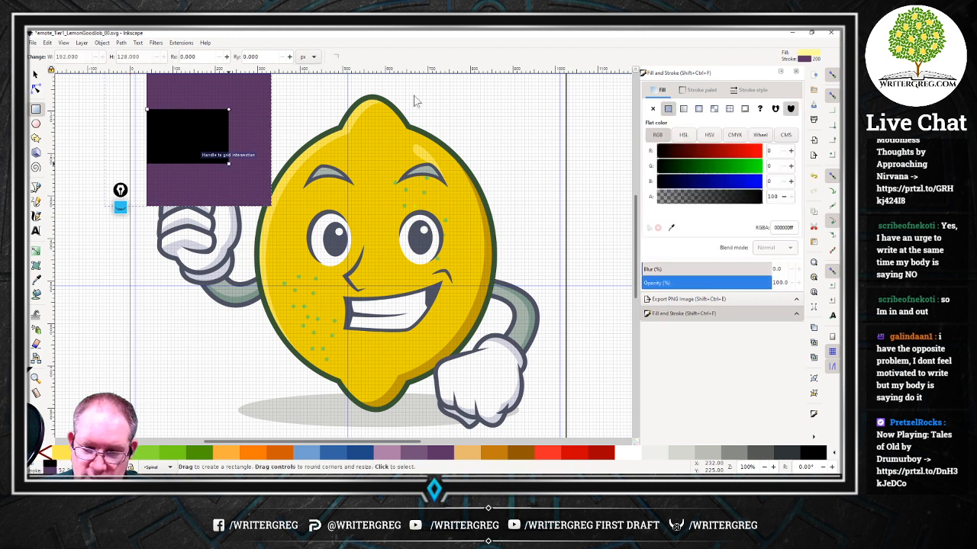
pyautogui.click(699, 90)
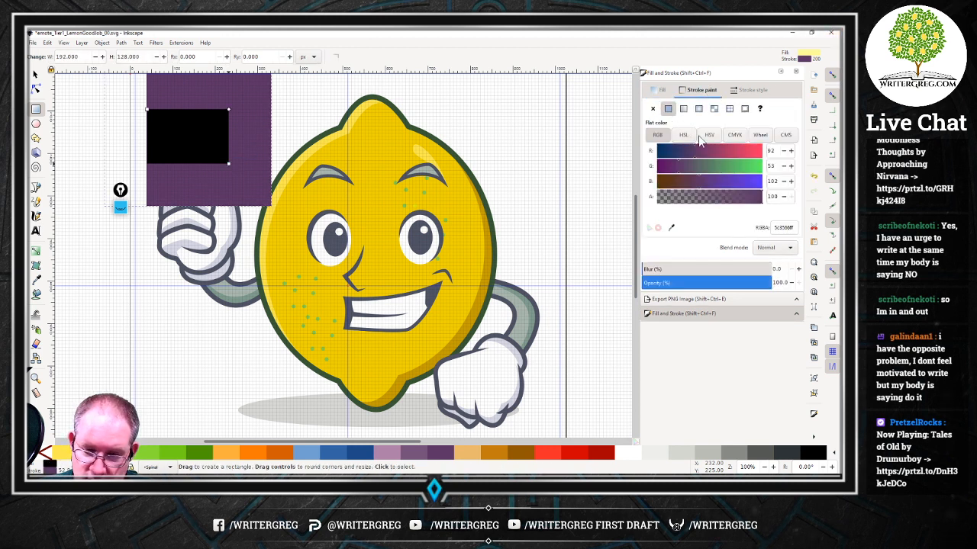
pyautogui.click(653, 109)
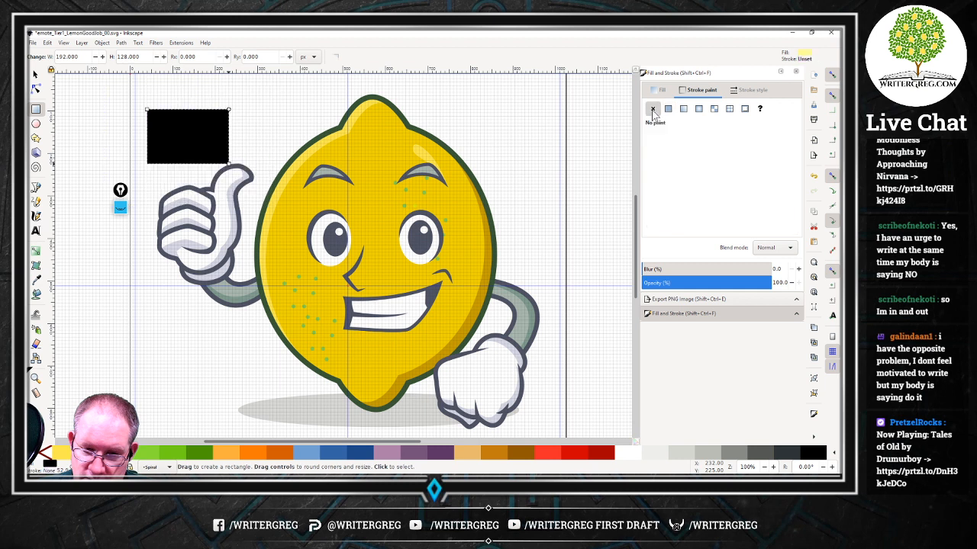
pyautogui.click(658, 90)
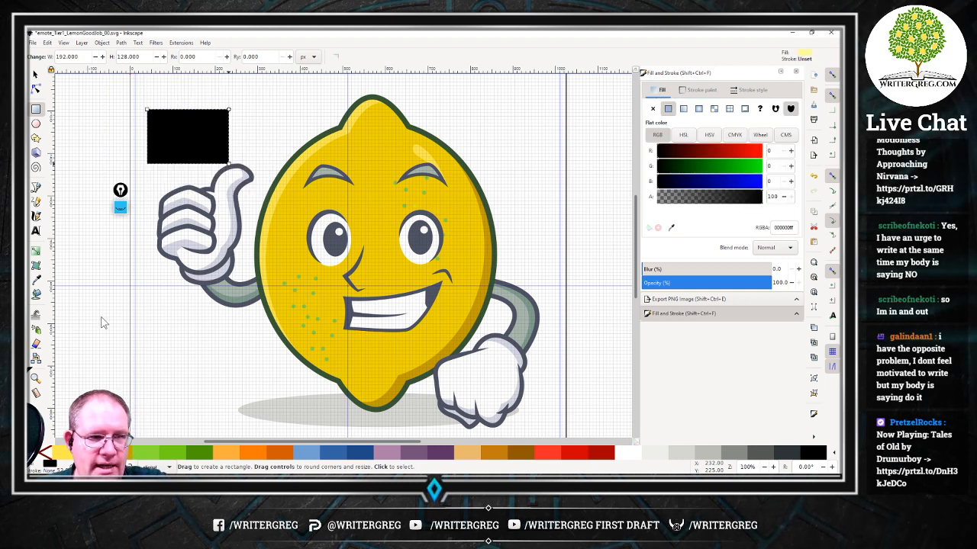
# In the LemonWRITE drawing, select the pale highlight along the lemon's outer edge beside the pencil and copy its RGBA fill code.
pyautogui.hotkey('ctrl', 'Tab')
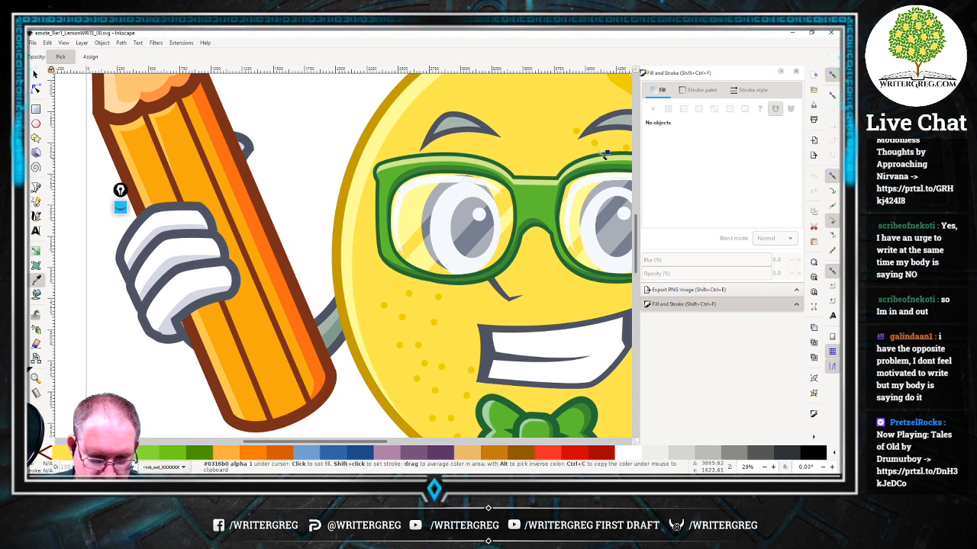
pyautogui.press('s')
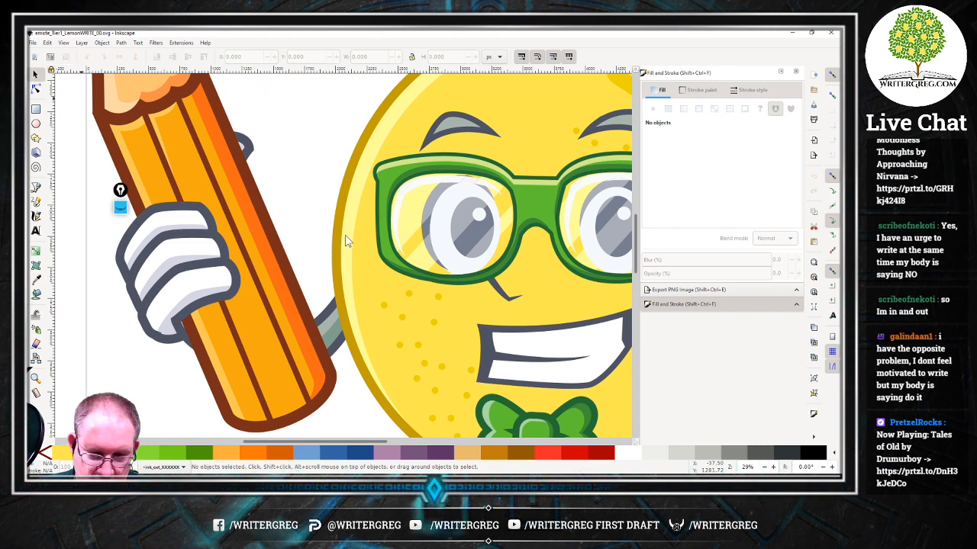
pyautogui.press('n')
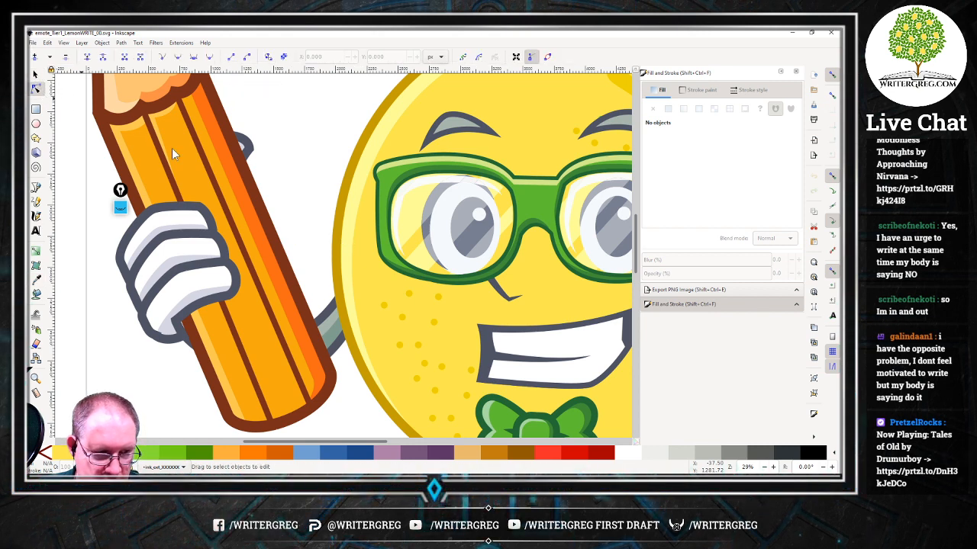
pyautogui.click(351, 234)
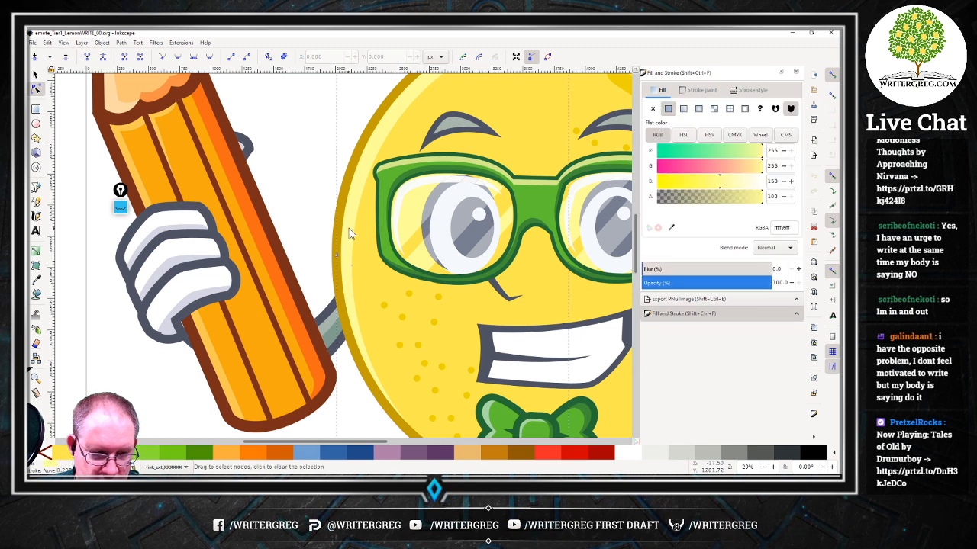
pyautogui.doubleClick(785, 229)
pyautogui.rightClick(787, 229)
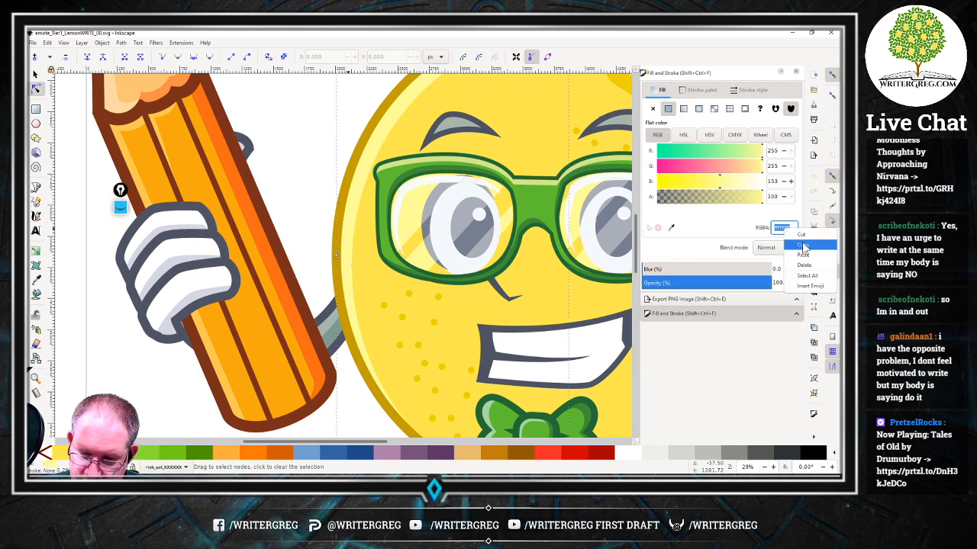
pyautogui.click(805, 246)
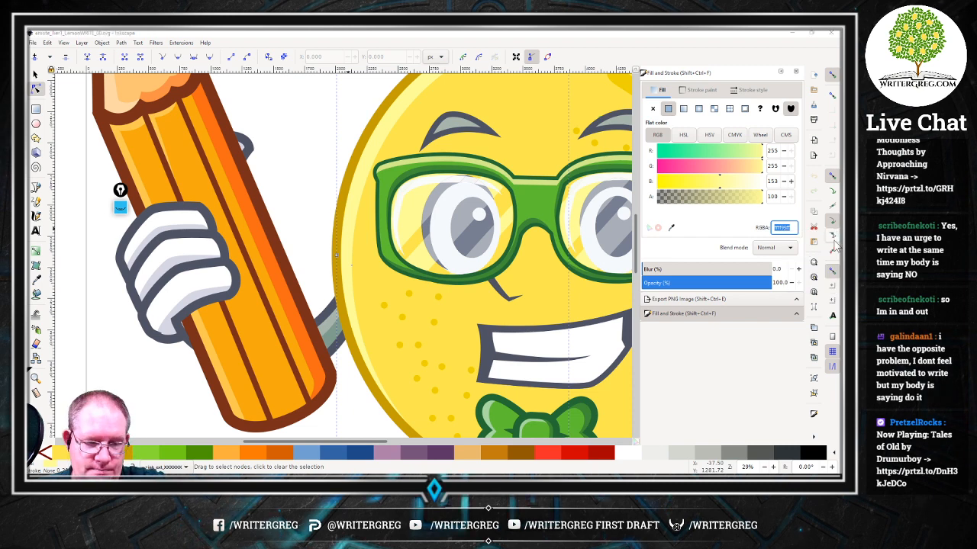
# Return to the LemonGoodJob drawing and set the swatch rectangle's fill to ffff99ff, leaving nothing selected.
pyautogui.hotkey('alt', 'Tab')
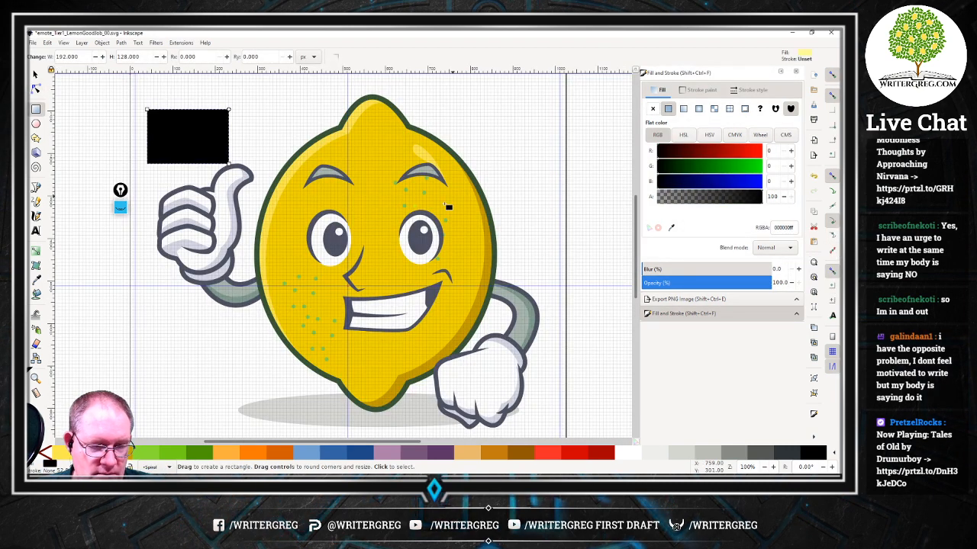
pyautogui.doubleClick(783, 229)
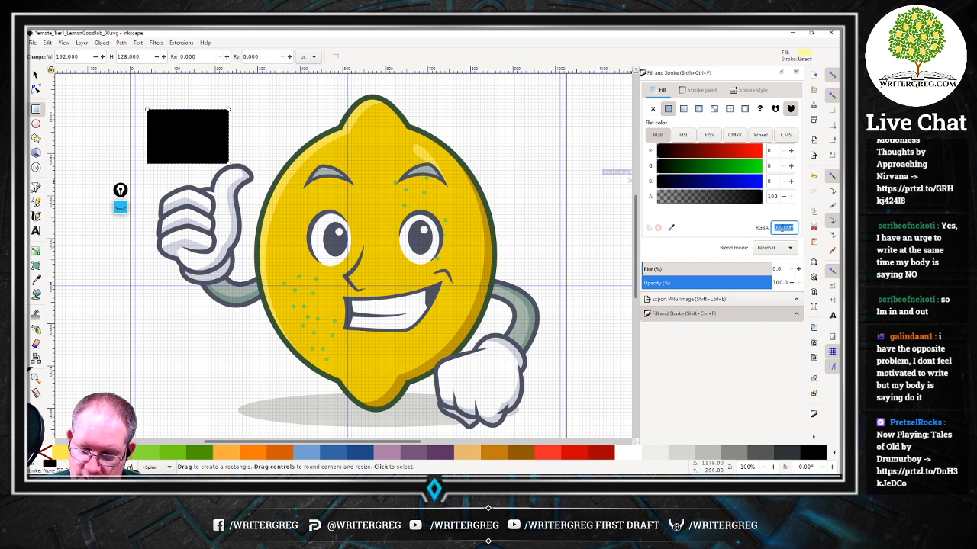
pyautogui.write('ffff99ff')
pyautogui.press('Return')
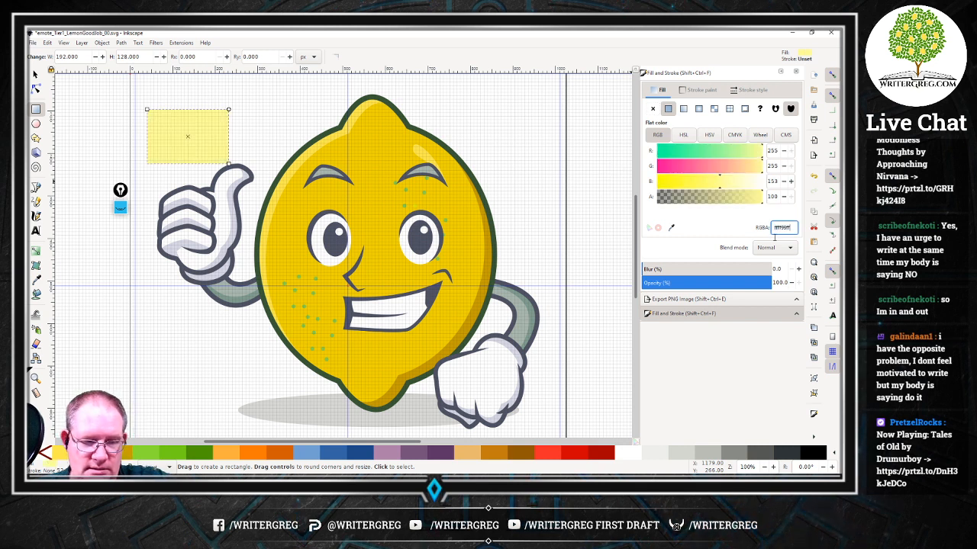
pyautogui.click(38, 77)
pyautogui.press('Escape')
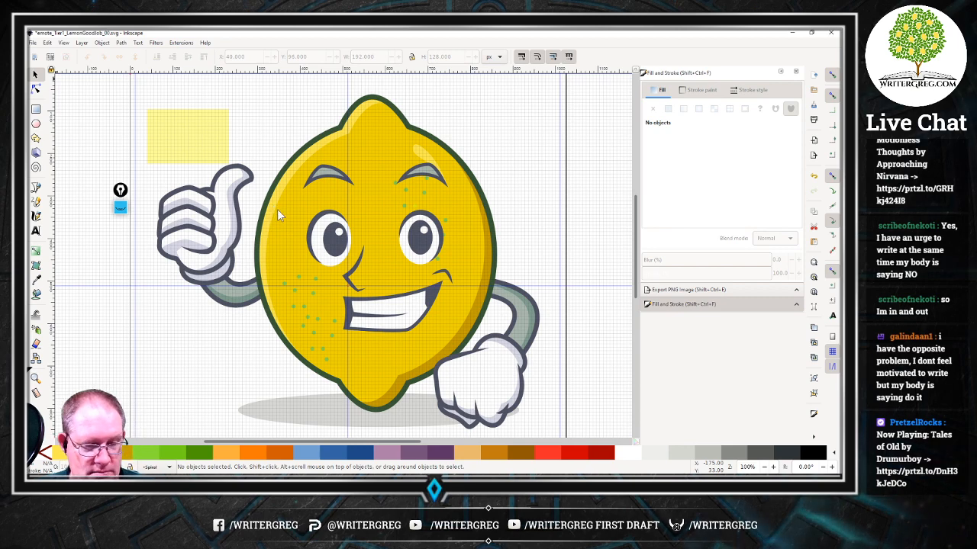
# Set the fill of the highlight along the lemon's edge nearest the thumbs-up hand to ffff99ff.
pyautogui.press('-')
pyautogui.press('-')
pyautogui.press('-')
pyautogui.press('+')
pyautogui.press('+')
pyautogui.press('+')
pyautogui.press('+')
pyautogui.press('+')
pyautogui.press('+')
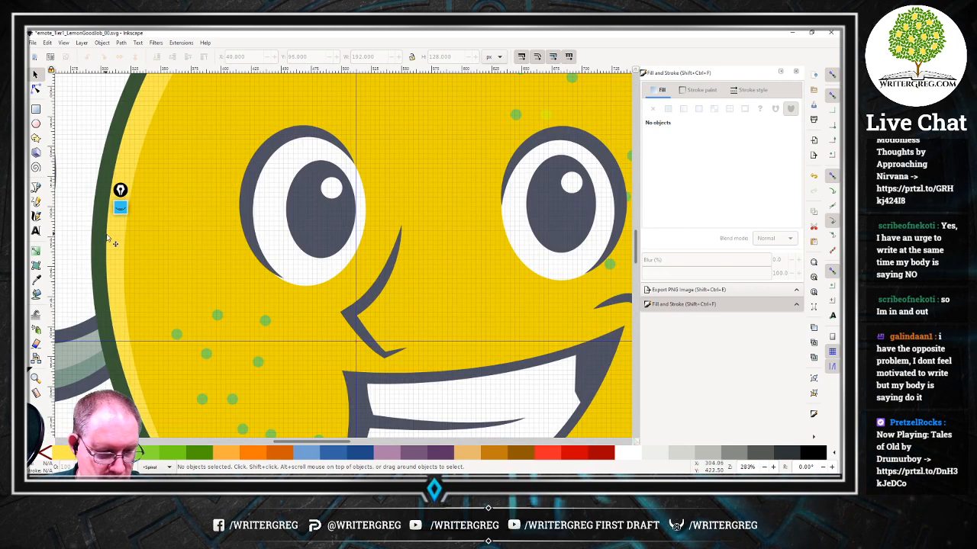
pyautogui.press('-')
pyautogui.doubleClick(195, 198)
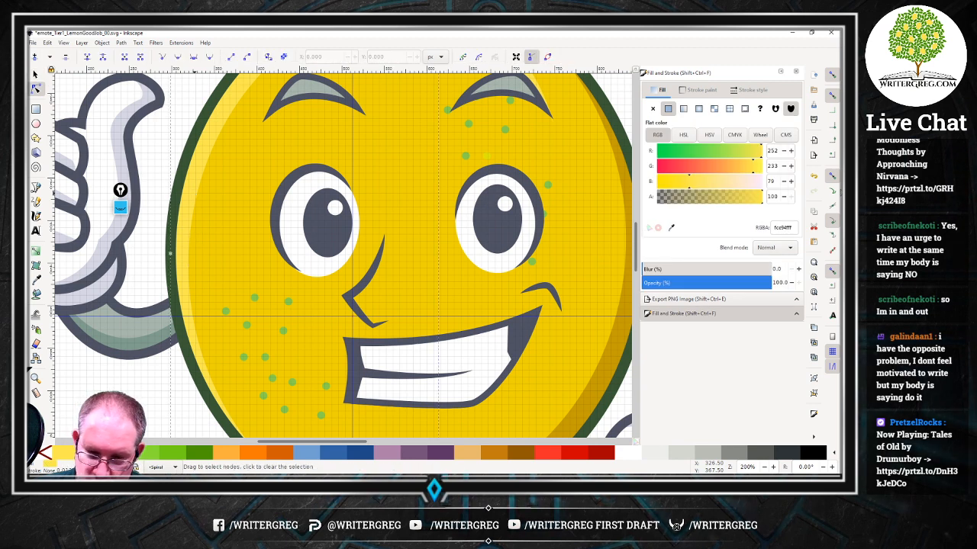
pyautogui.doubleClick(785, 228)
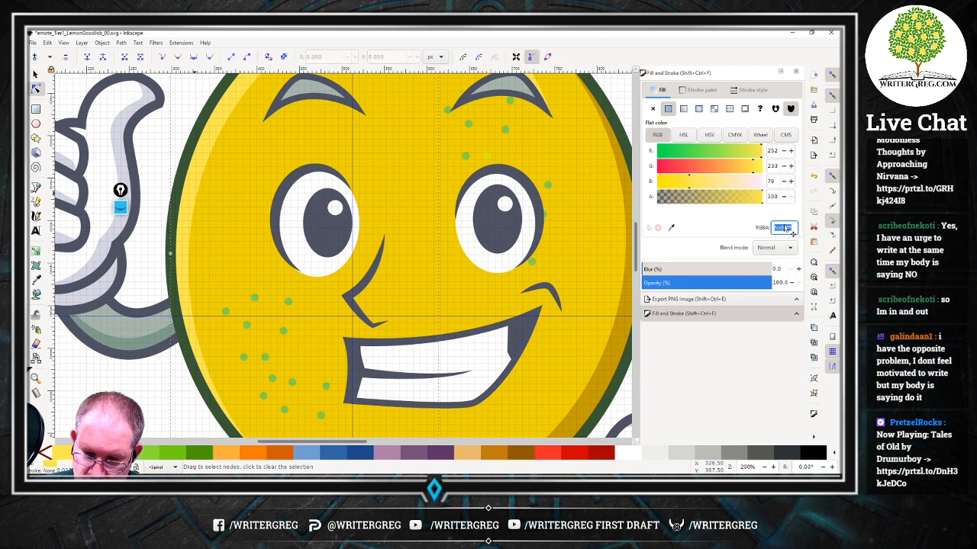
pyautogui.hotkey('ctrl', 'v')
pyautogui.press('Return')
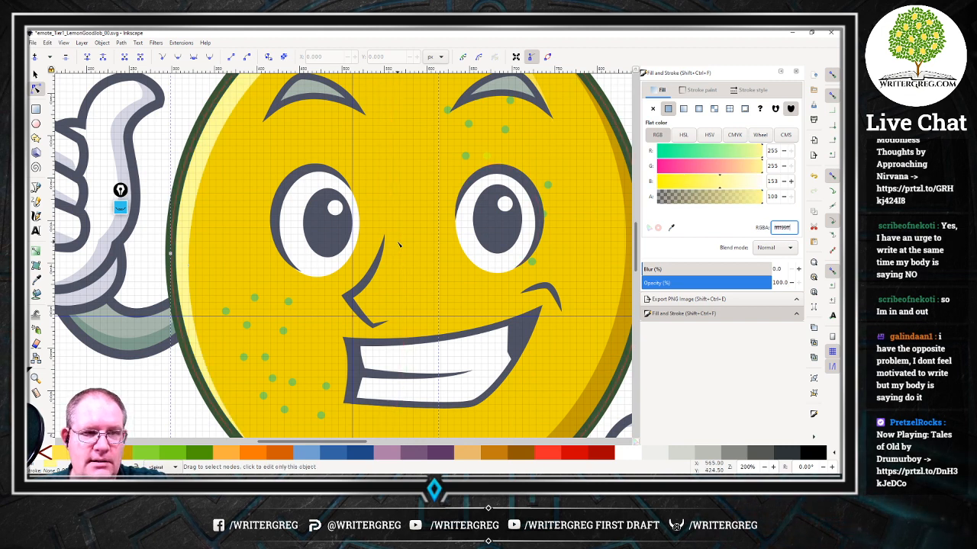
# Compare the lemon body's colours in the LemonWRITE drawing with those in the LemonGoodJob drawing.
pyautogui.hotkey('alt', 'Tab')
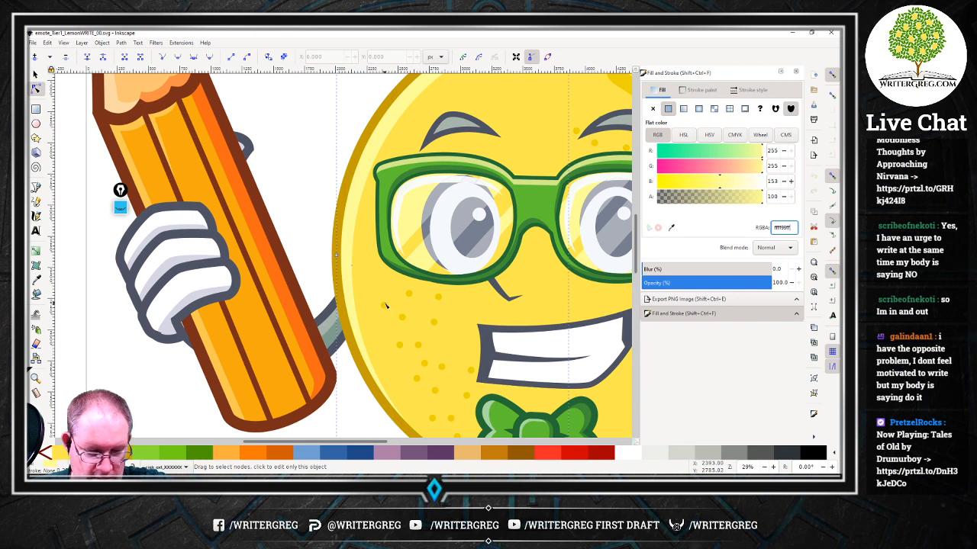
pyautogui.hotkey('alt', 'Tab')
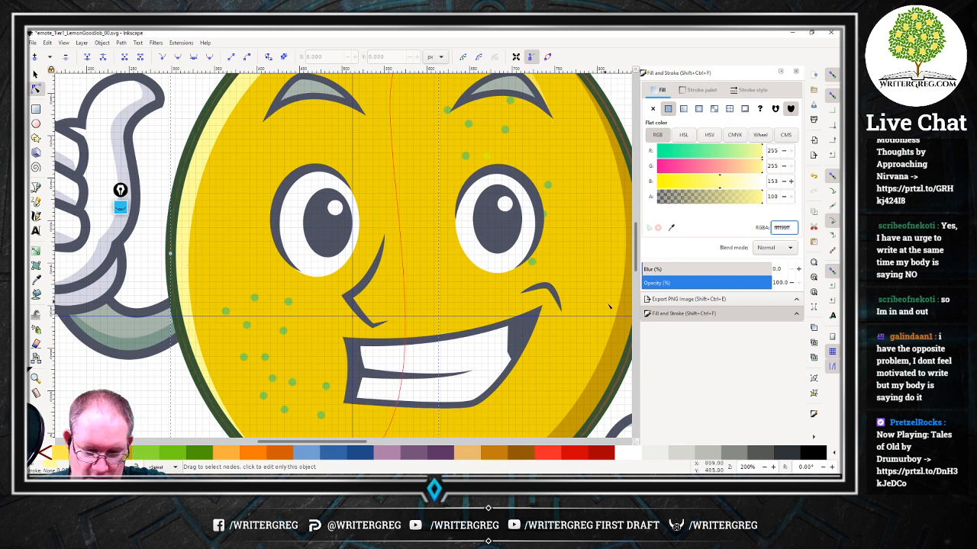
pyautogui.scroll(-1, 606, 336)
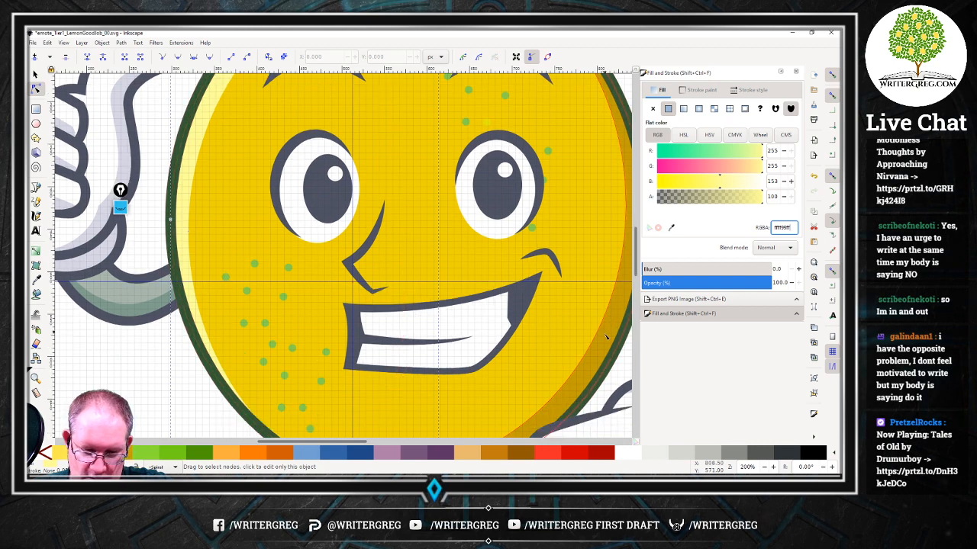
# Set the shadow along the lemon's edge farthest from the thumbs-up hand to edd400ff and both halves of the body to fce94fff.
pyautogui.click(602, 343)
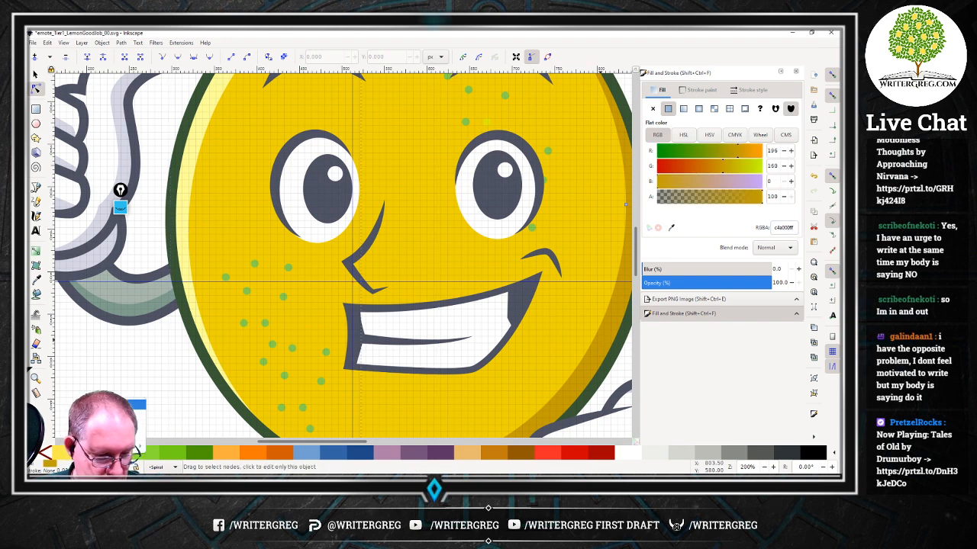
pyautogui.click(114, 405)
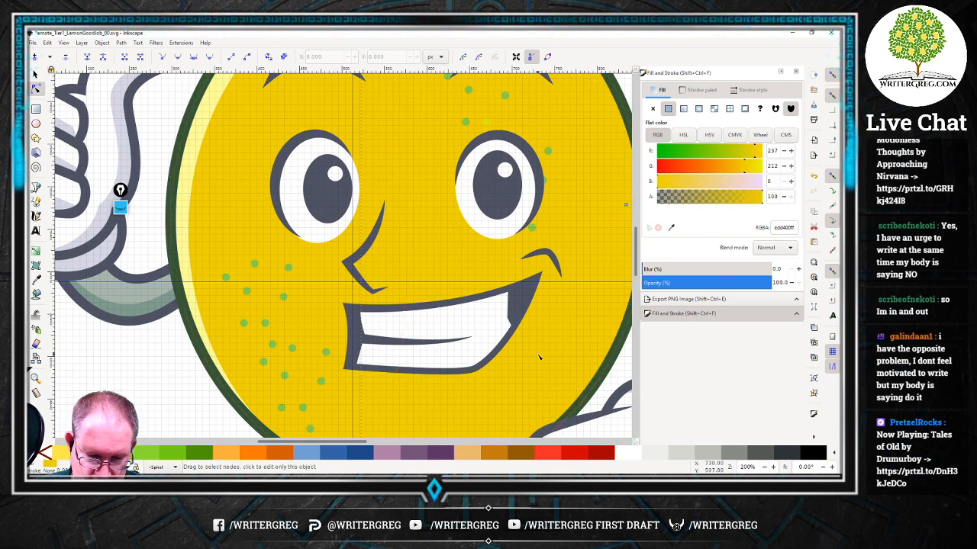
pyautogui.click(66, 455)
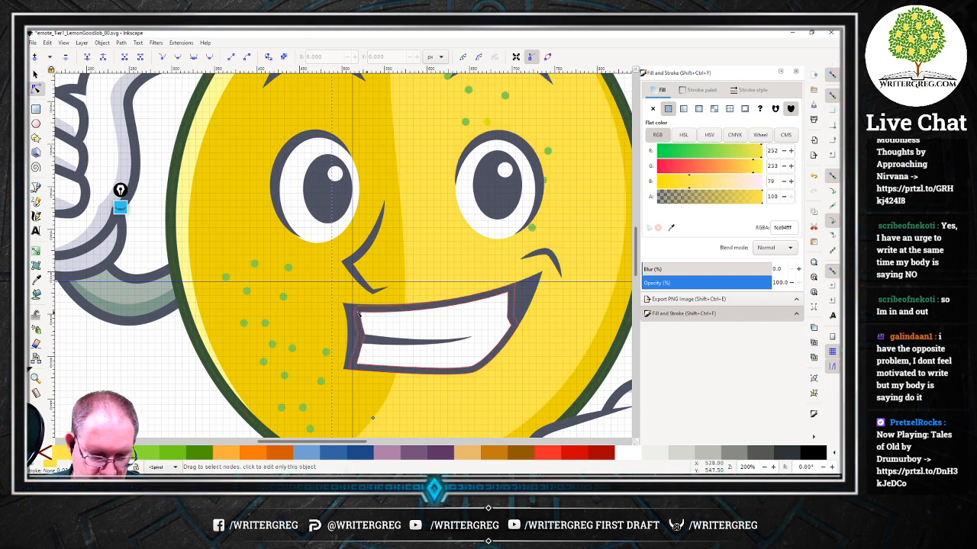
pyautogui.click(315, 290)
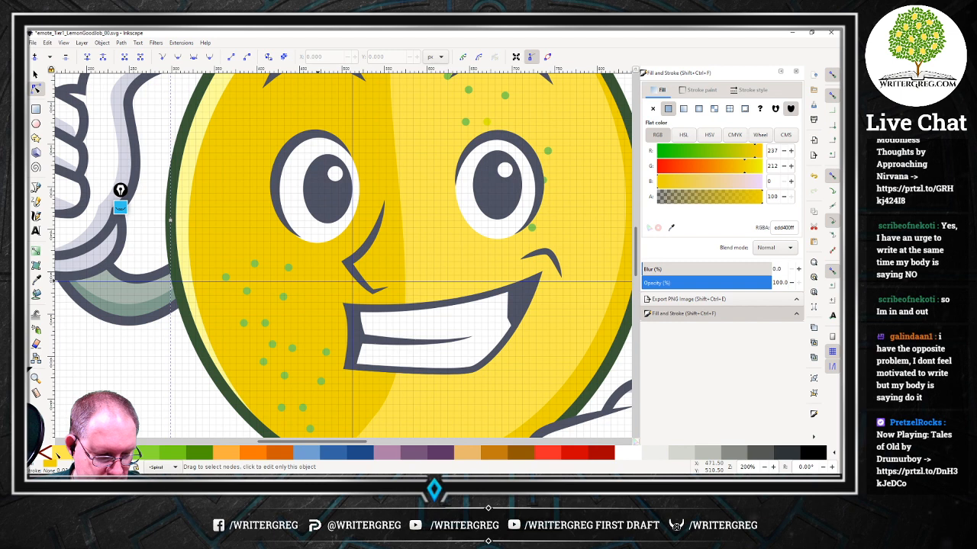
pyautogui.click(66, 455)
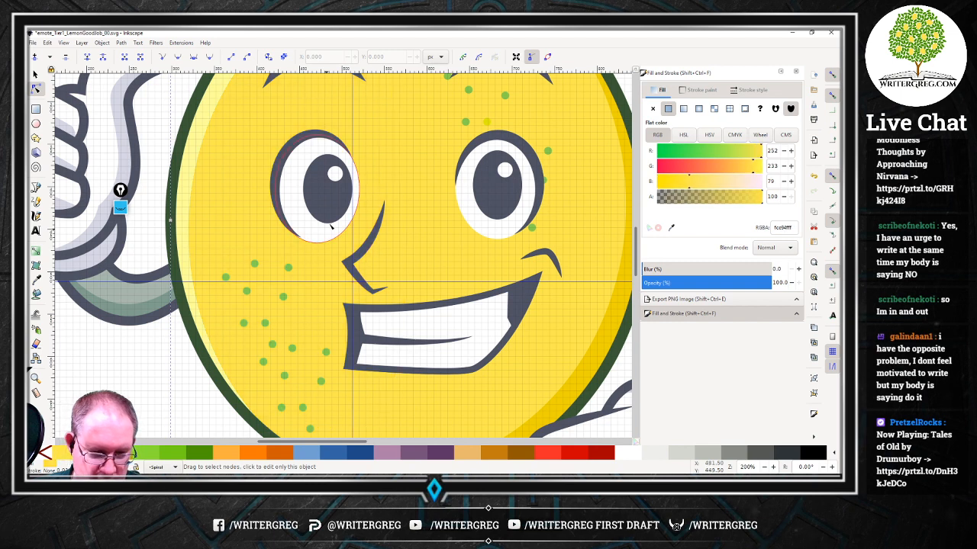
# Check the LemonWRITE colours, then set the shaded crease above the eyebrow farthest from the thumbs-up hand to edd400ff.
pyautogui.scroll(5, 539, 147)
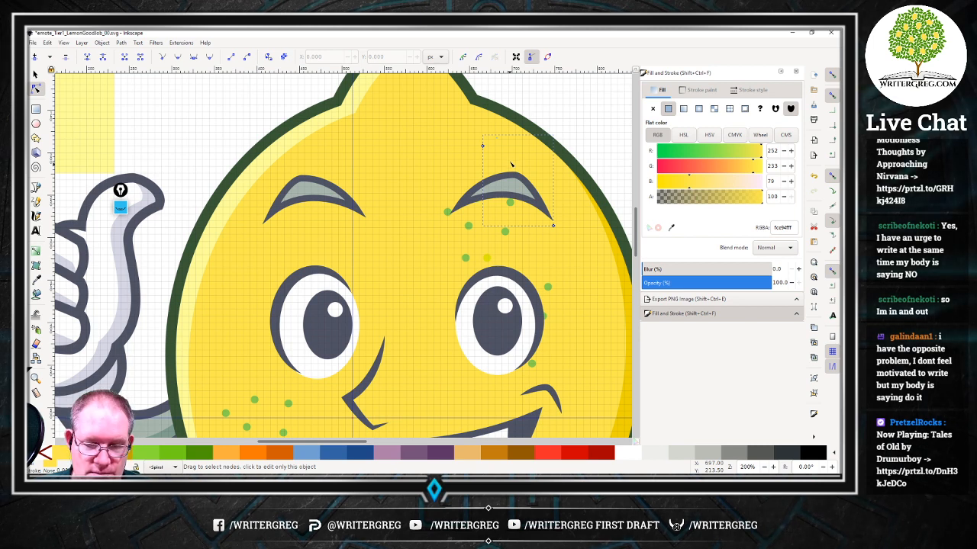
pyautogui.hotkey('ctrl', 'Tab')
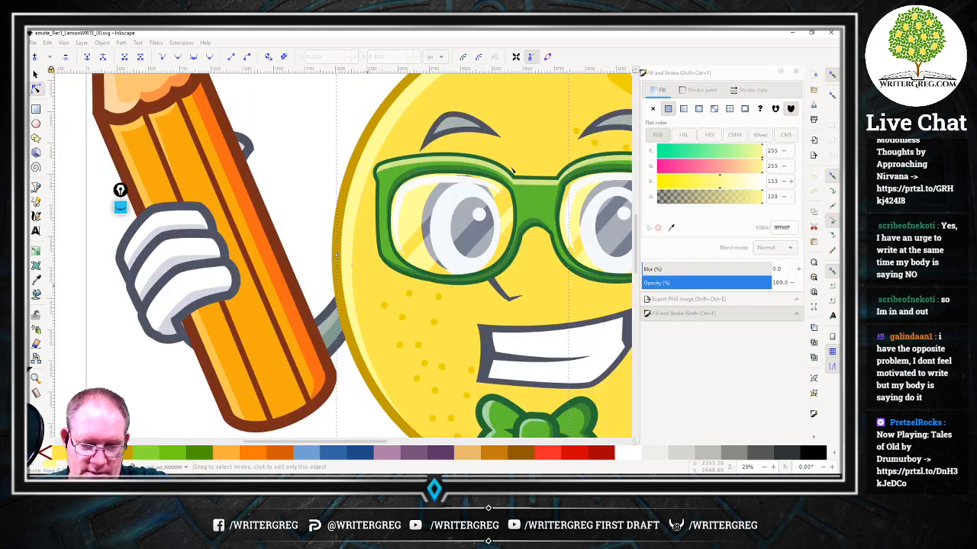
pyautogui.hotkey('ctrl', 'Tab')
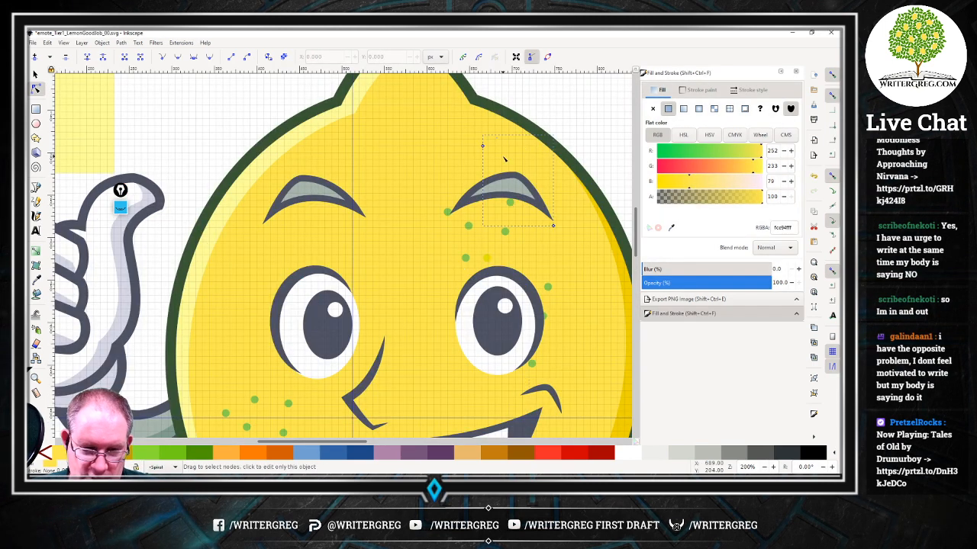
pyautogui.rightClick(503, 155)
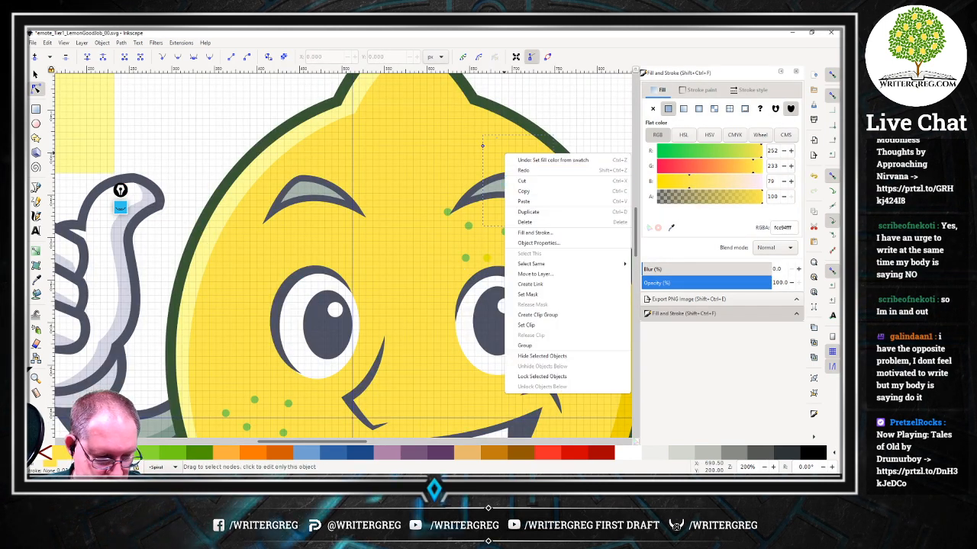
pyautogui.press('Escape')
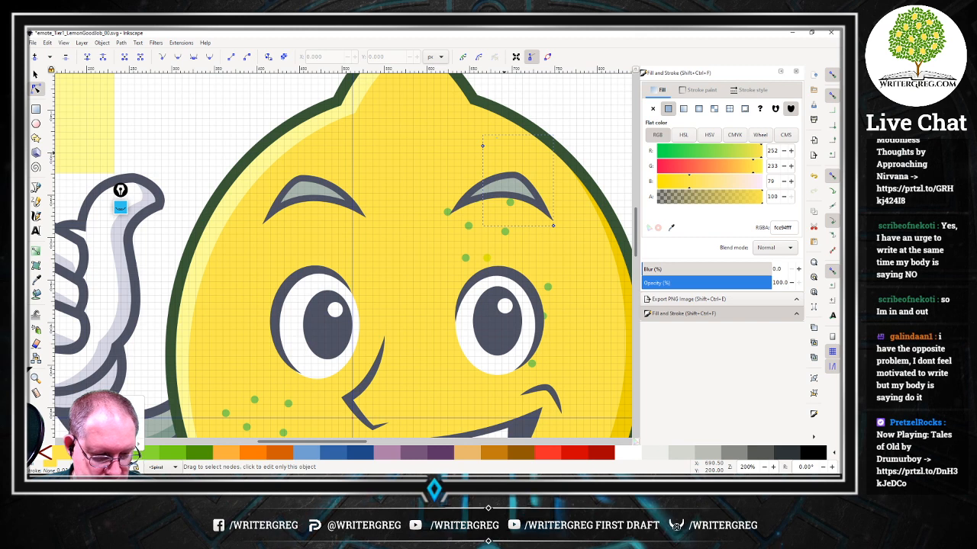
pyautogui.click(91, 453)
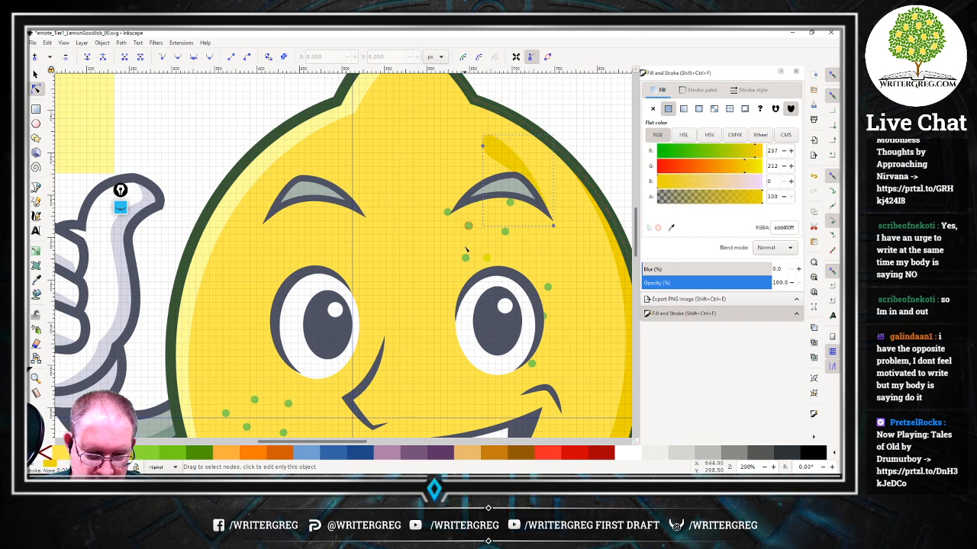
# Set the green spot touching the underside of that eyebrow and the spot just below it to edd400ff.
pyautogui.scroll(-3, 473, 261)
pyautogui.scroll(-5, 473, 262)
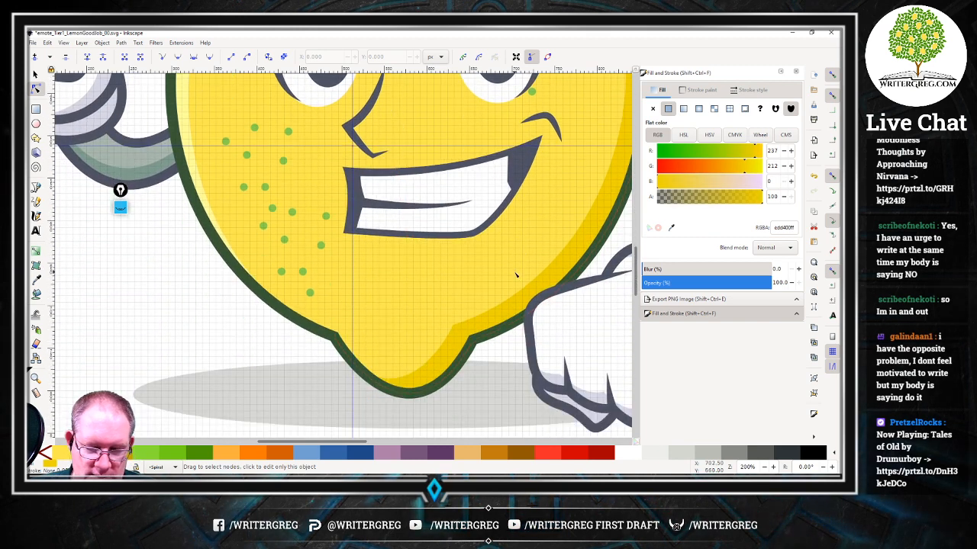
pyautogui.scroll(6, 515, 276)
pyautogui.scroll(2, 514, 224)
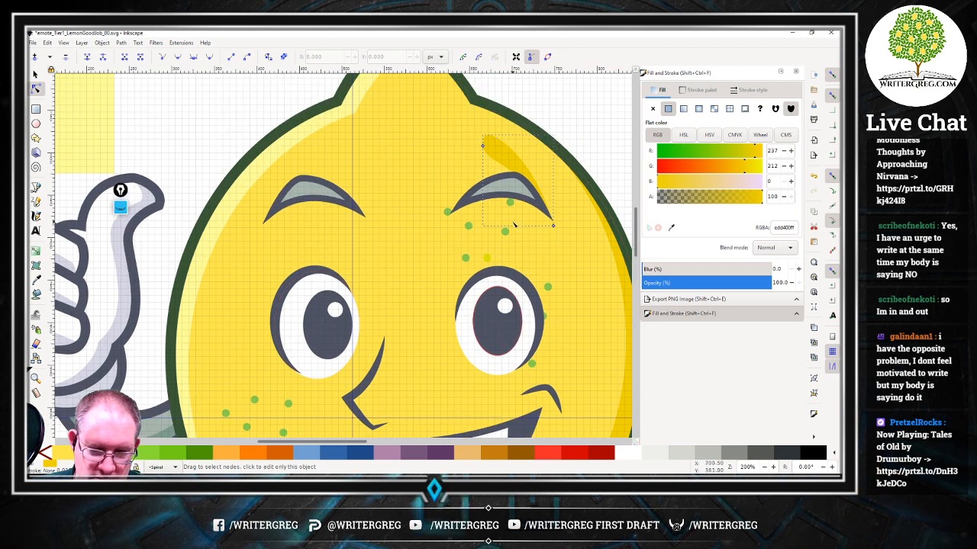
pyautogui.click(510, 203)
pyautogui.rightClick(510, 203)
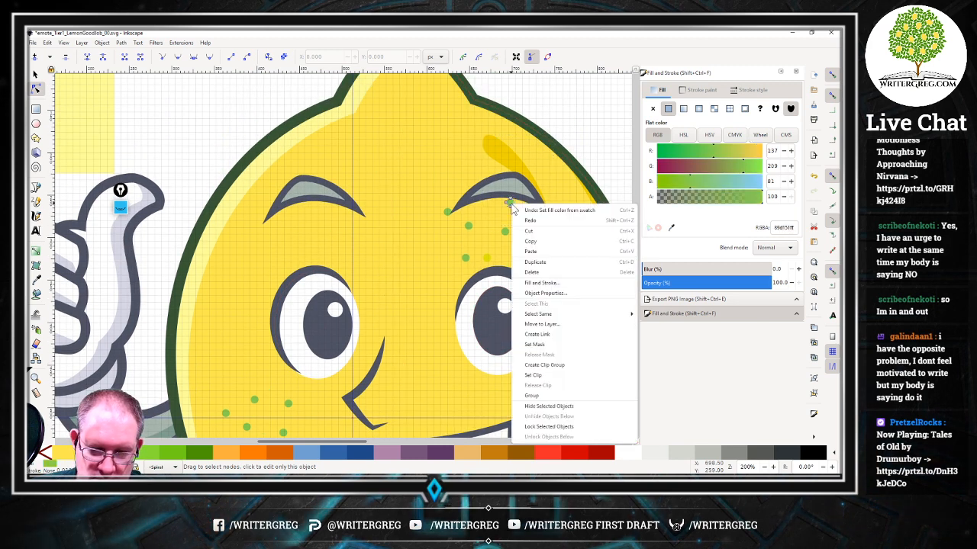
pyautogui.press('Escape')
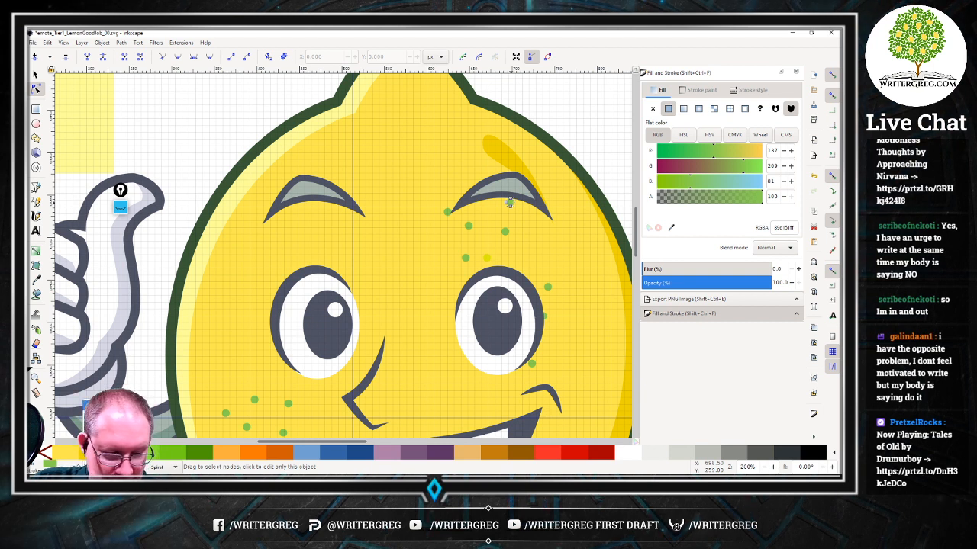
pyautogui.click(503, 297)
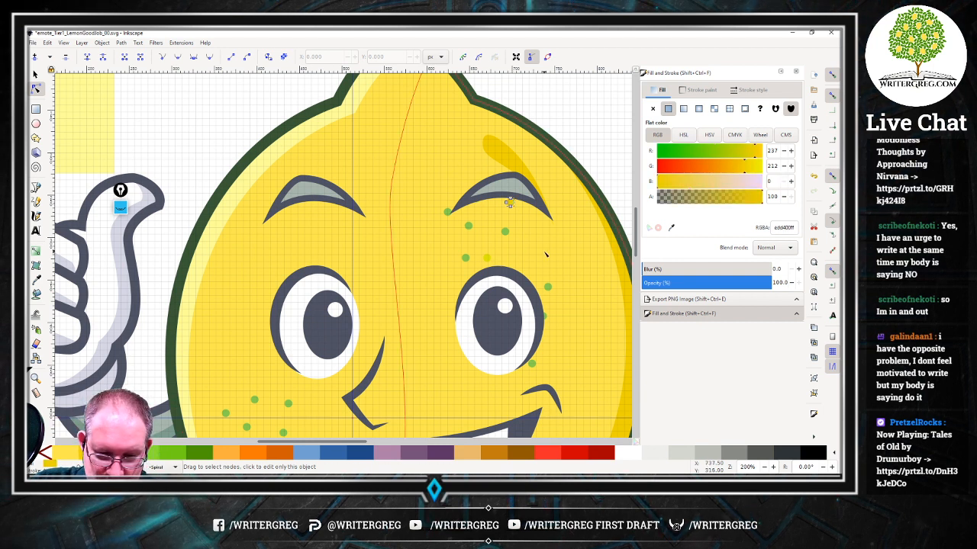
pyautogui.rightClick(505, 232)
pyautogui.click(475, 299)
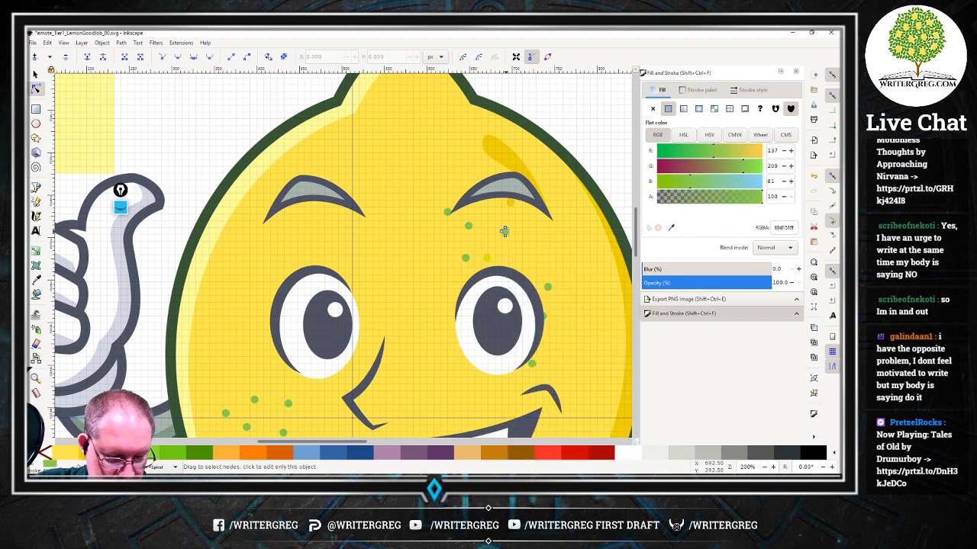
pyautogui.click(440, 222)
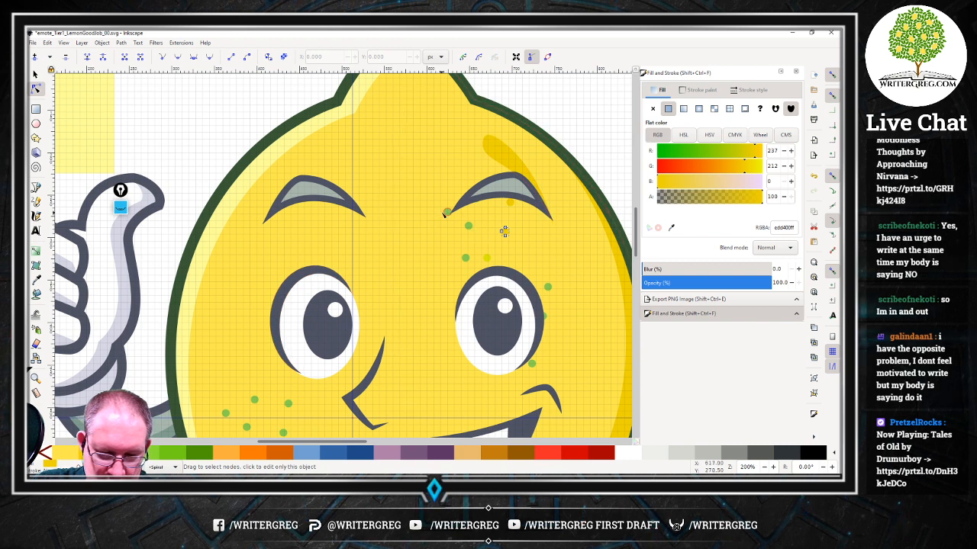
# Select the five remaining fully exposed spots around the top of that eye together and set their fill to edd400ff.
pyautogui.click(447, 212)
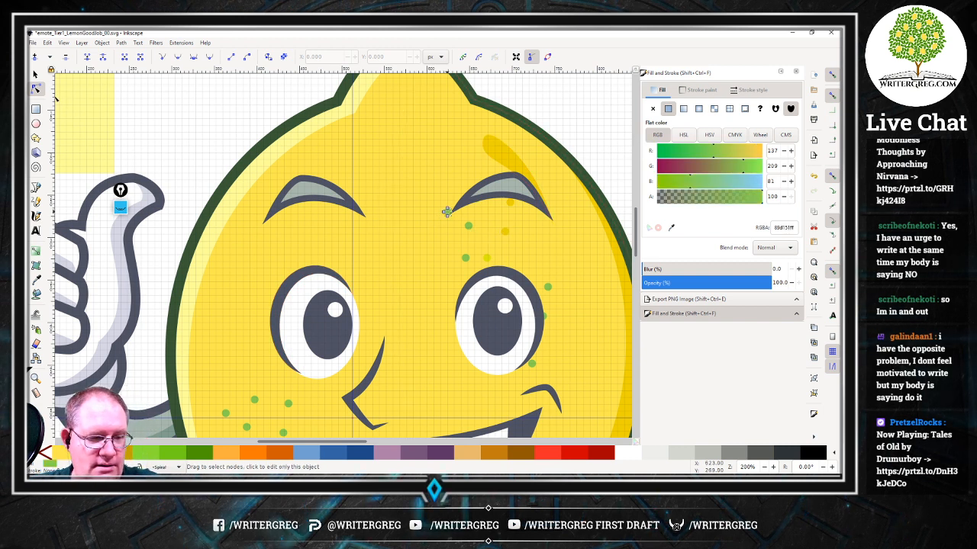
pyautogui.press('s')
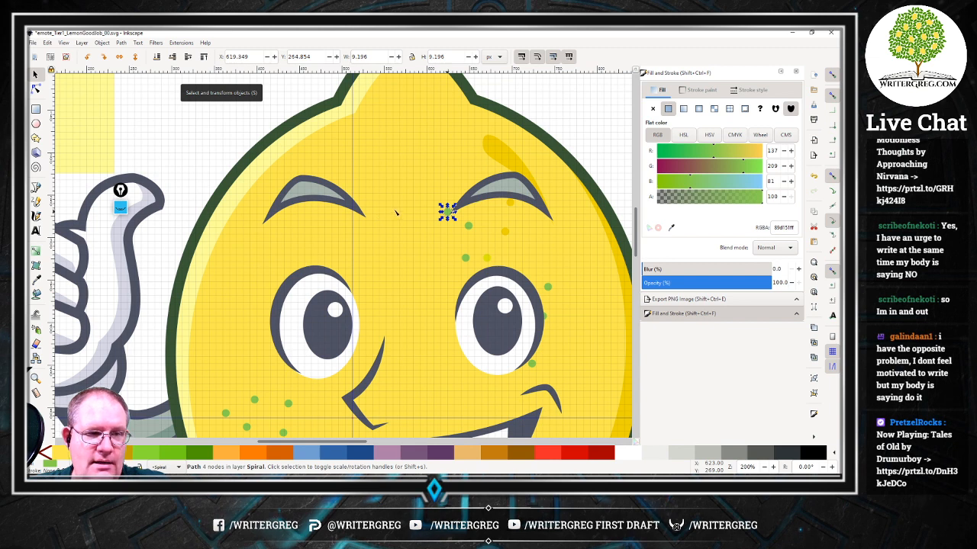
pyautogui.keyDown('shift'); pyautogui.click(469, 225); pyautogui.keyUp('shift')
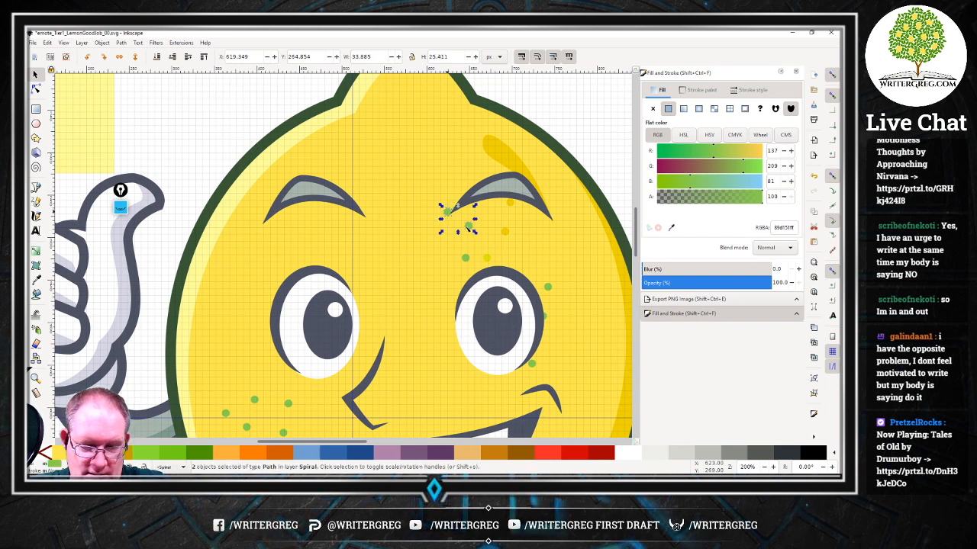
pyautogui.keyDown('shift'); pyautogui.click(465, 259); pyautogui.keyUp('shift')
pyautogui.keyDown('shift'); pyautogui.click(487, 257); pyautogui.keyUp('shift')
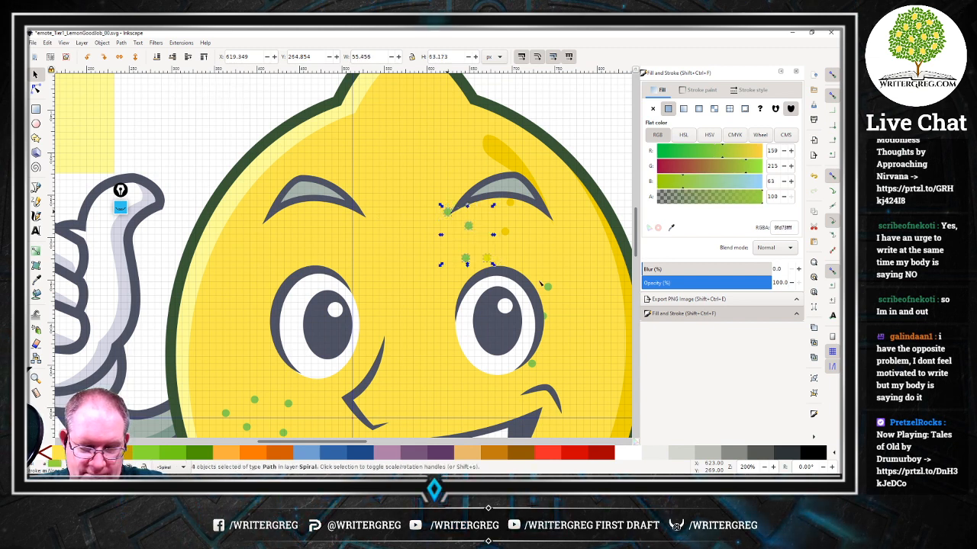
pyautogui.keyDown('shift'); pyautogui.click(547, 287); pyautogui.keyUp('shift')
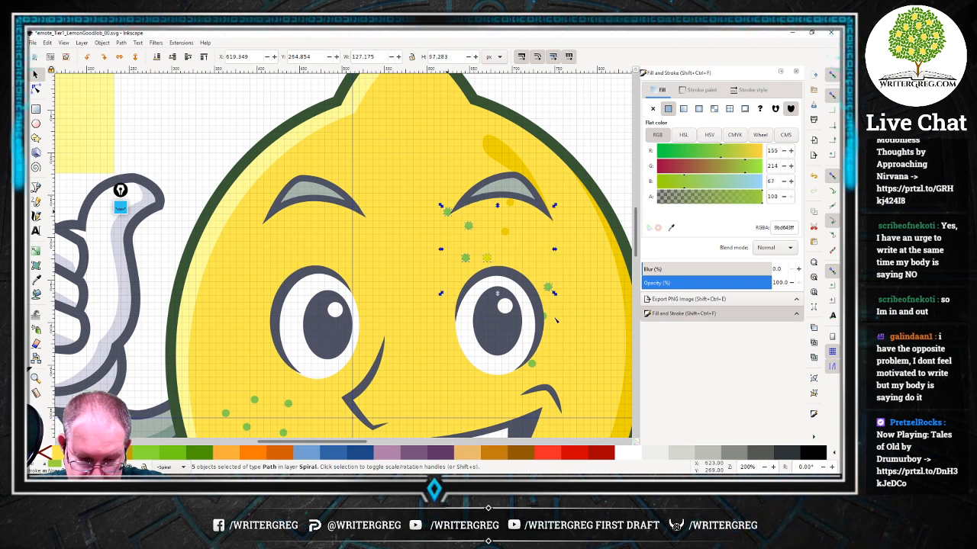
pyautogui.keyDown('shift'); pyautogui.click(544, 321); pyautogui.keyUp('shift')
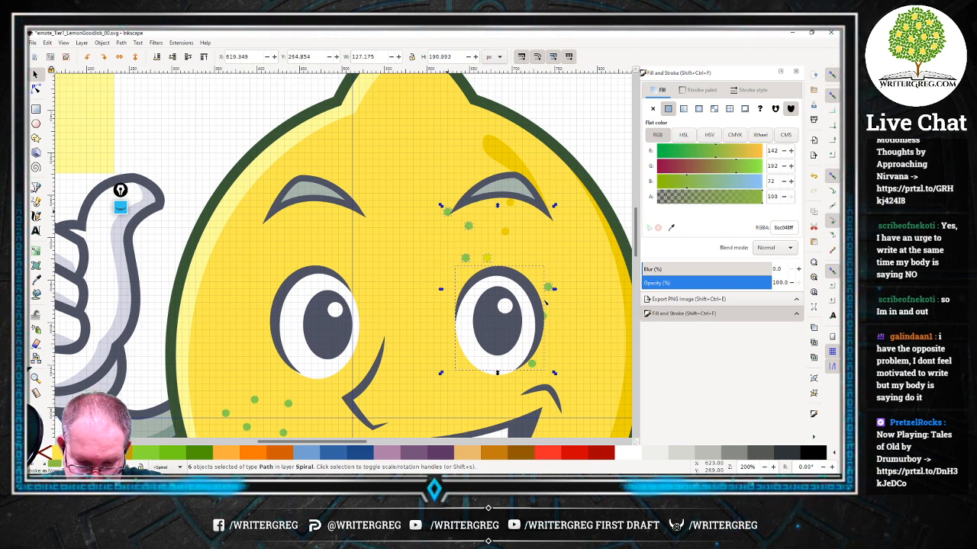
pyautogui.keyDown('shift'); pyautogui.click(543, 322); pyautogui.keyUp('shift')
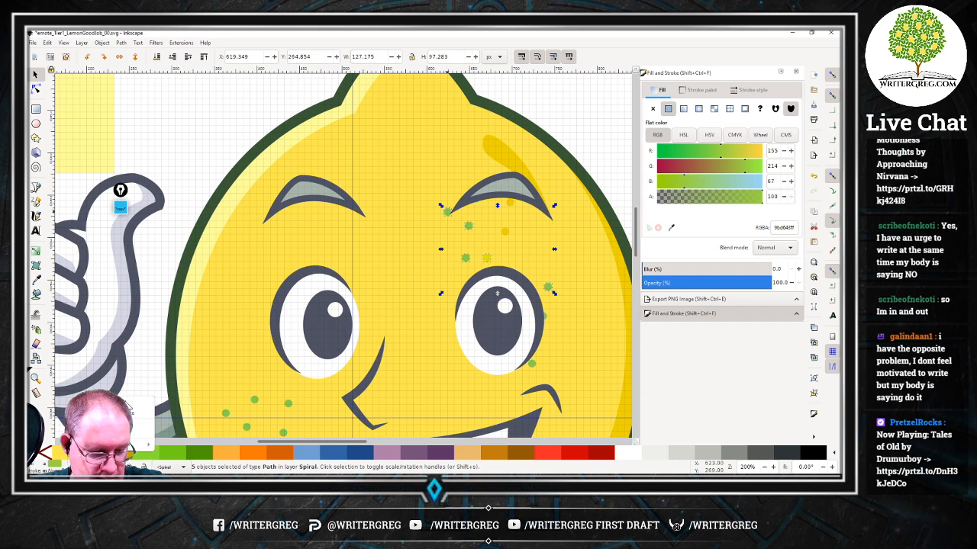
pyautogui.click(127, 402)
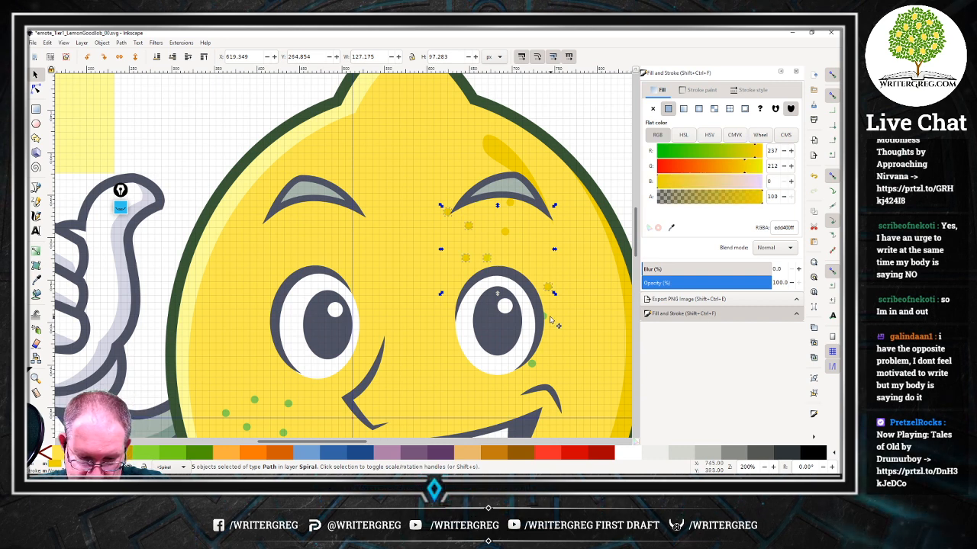
# Select the green spot partly hidden behind that eye's outer edge and set its fill to edd400ff.
pyautogui.press('-')
pyautogui.press('-')
pyautogui.press('+')
pyautogui.press('+')
pyautogui.press('+')
pyautogui.press('+')
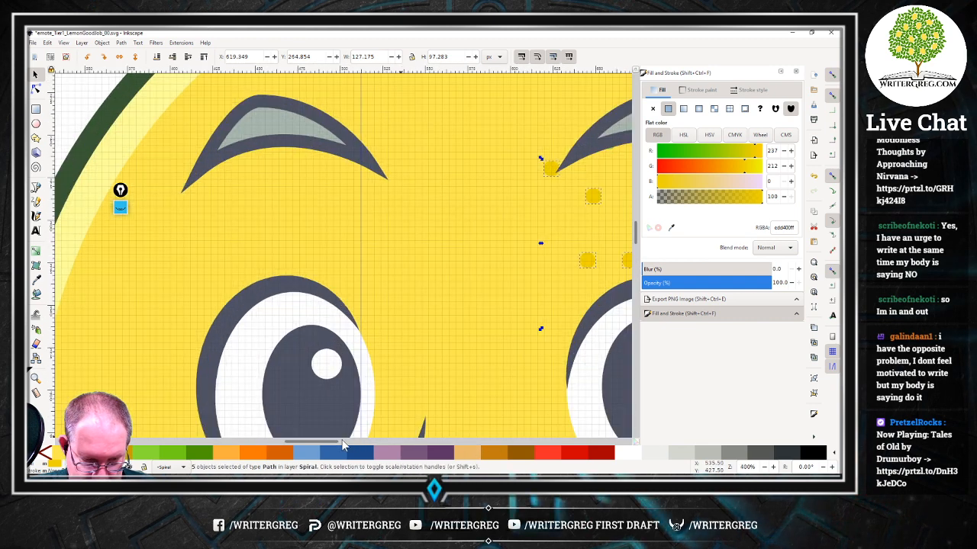
pyautogui.moveTo(336, 444)
pyautogui.mouseDown()
pyautogui.moveTo(393, 443)
pyautogui.moveTo(343, 446)
pyautogui.mouseUp()
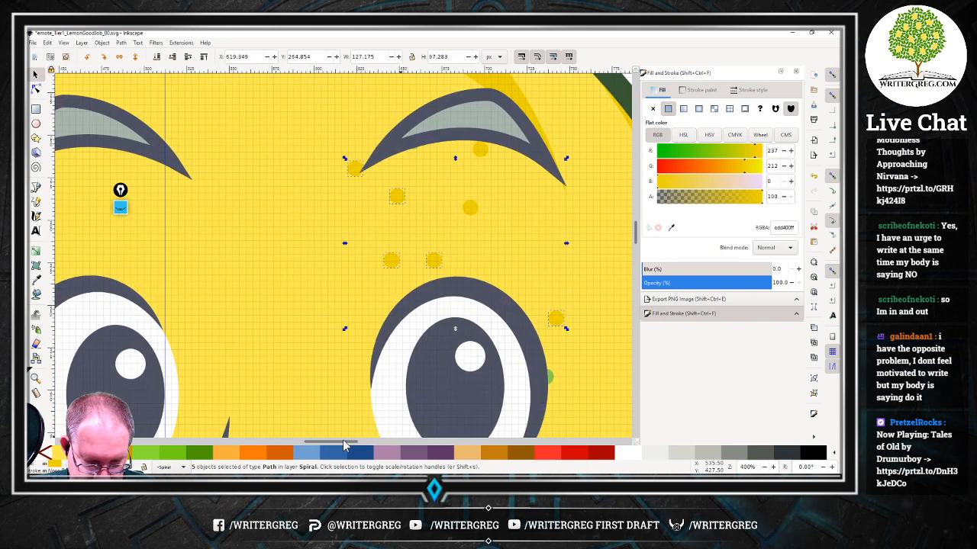
pyautogui.click(549, 375)
pyautogui.keyDown('alt'); pyautogui.click(552, 381); pyautogui.keyUp('alt')
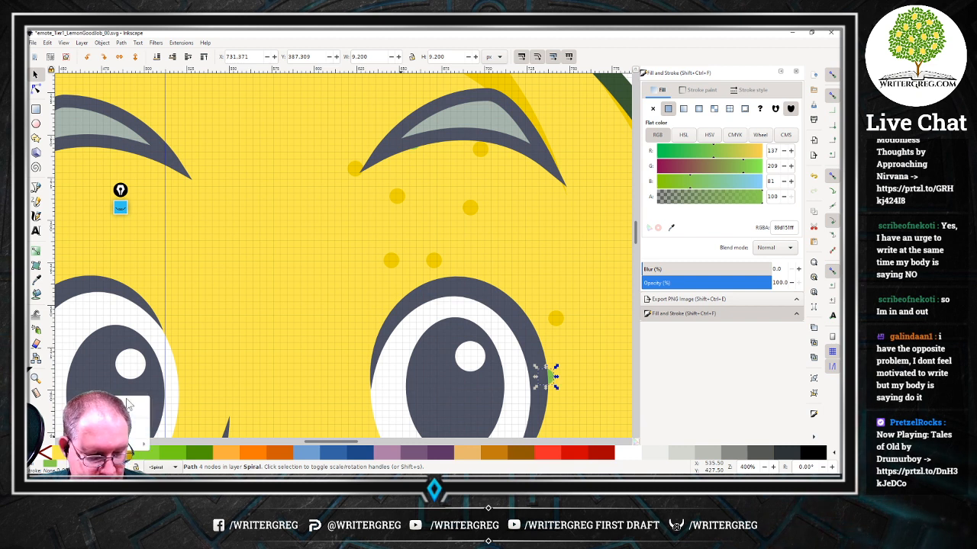
pyautogui.click(93, 453)
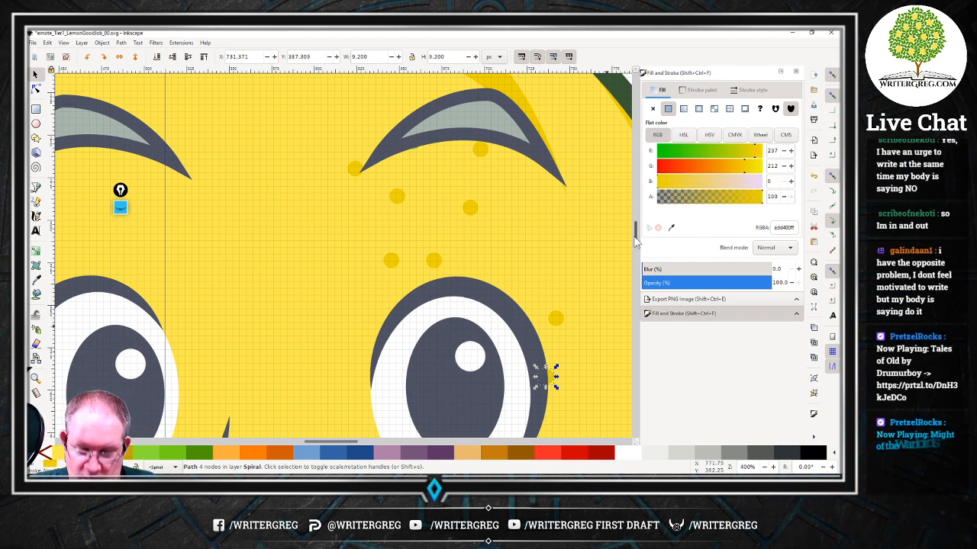
# Set the fill of the green spot beneath that eye's outer corner, above the smile crease, to edd400ff.
pyautogui.scroll(-8, 523, 241)
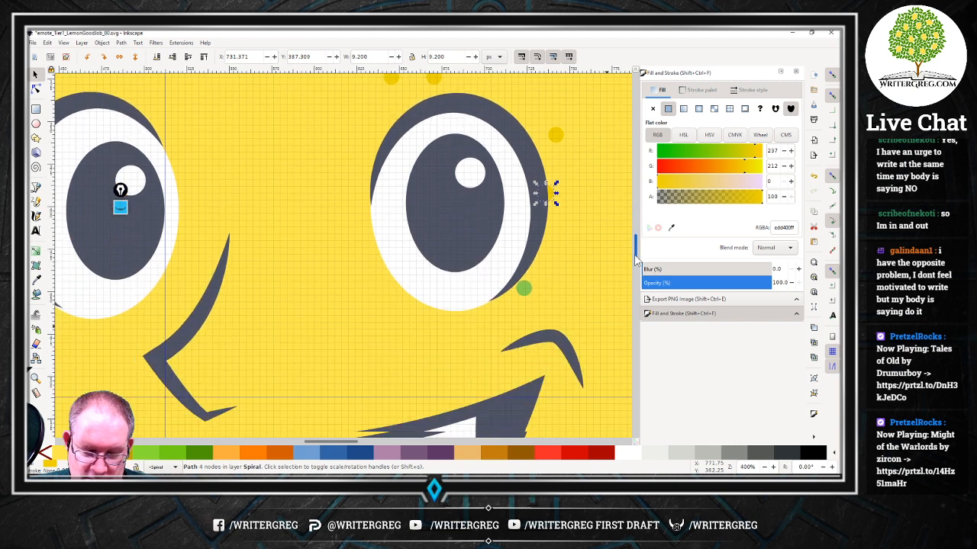
pyautogui.rightClick(524, 214)
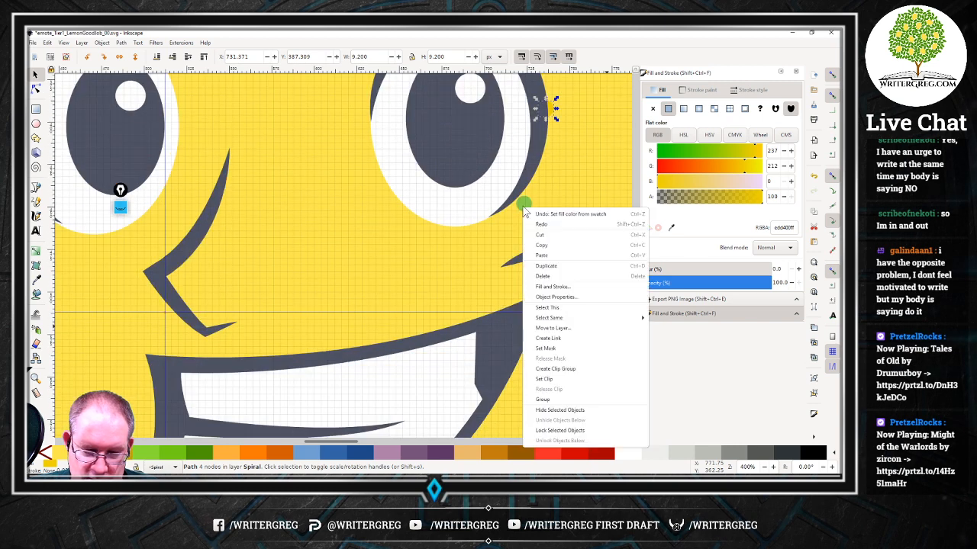
pyautogui.click(523, 204)
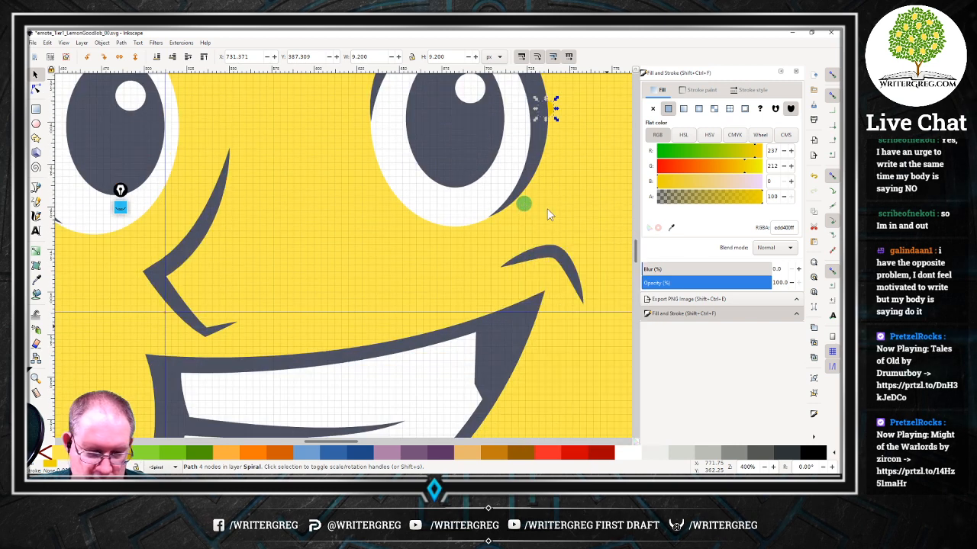
pyautogui.rightClick(525, 208)
pyautogui.click(525, 203)
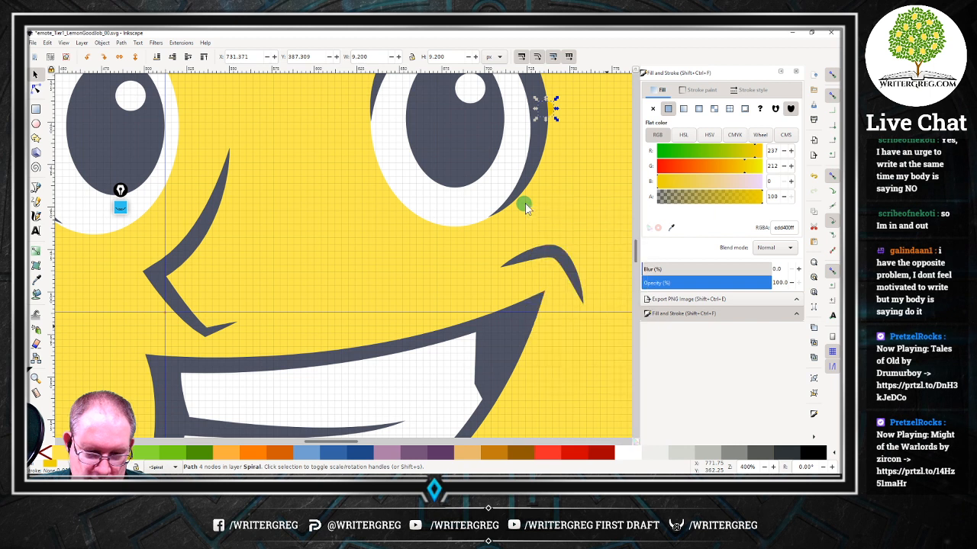
pyautogui.press('n')
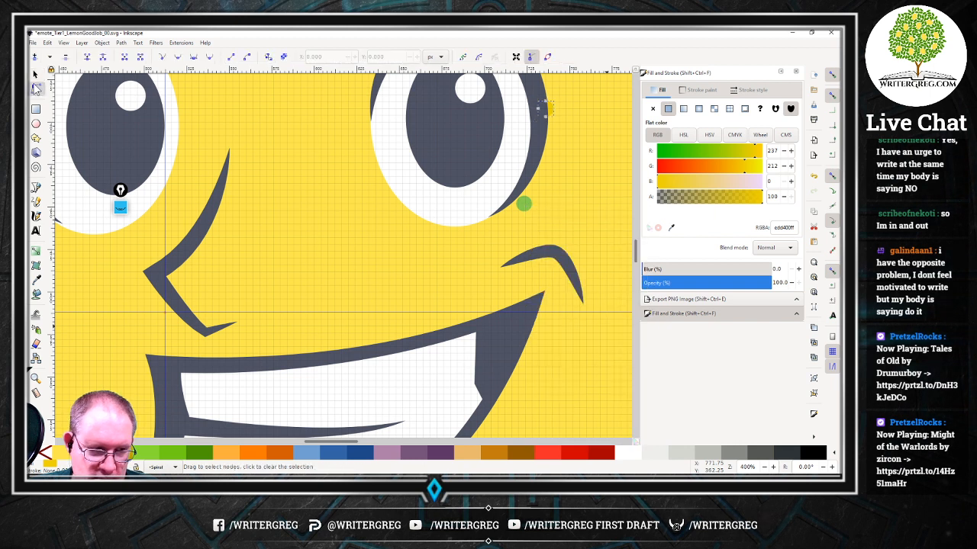
pyautogui.click(523, 205)
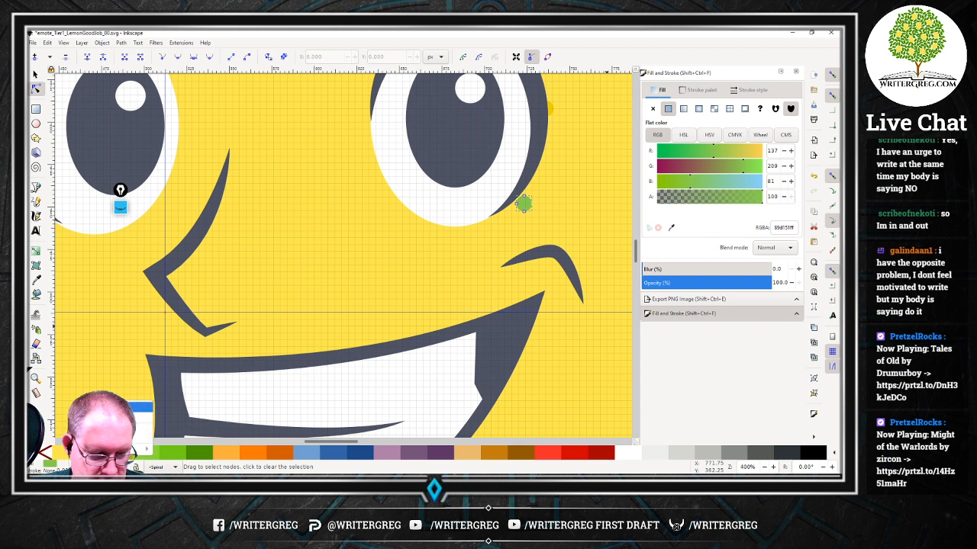
pyautogui.click(133, 412)
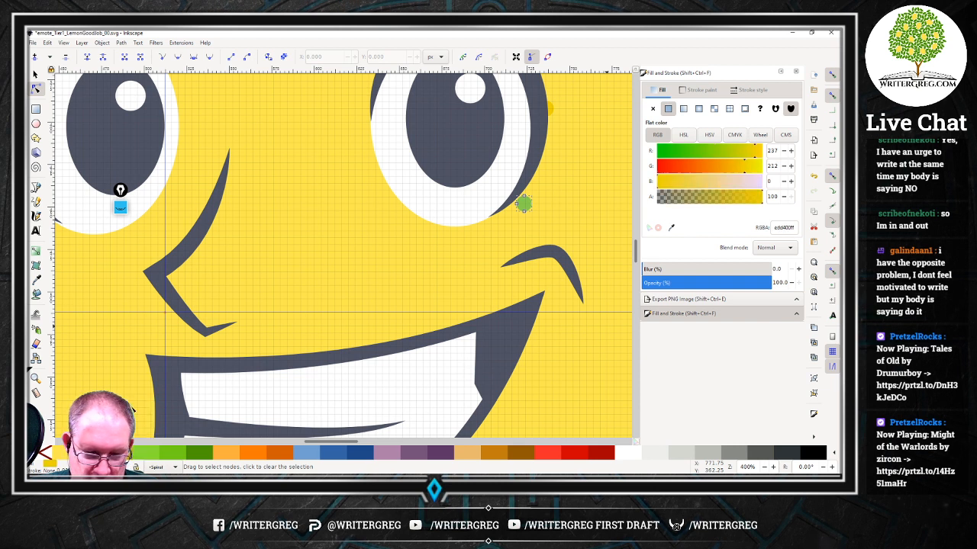
pyautogui.press('+')
pyautogui.press('+')
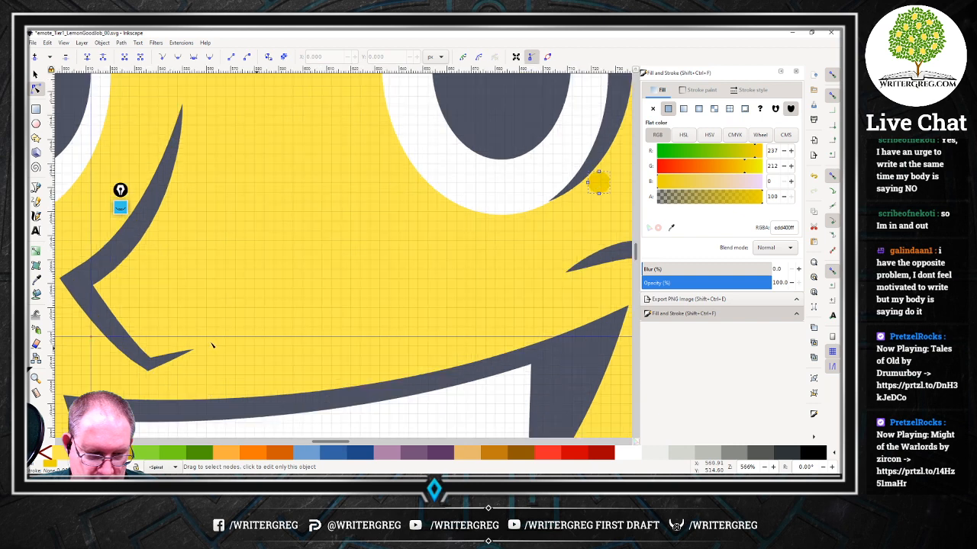
pyautogui.press('-')
pyautogui.press('-')
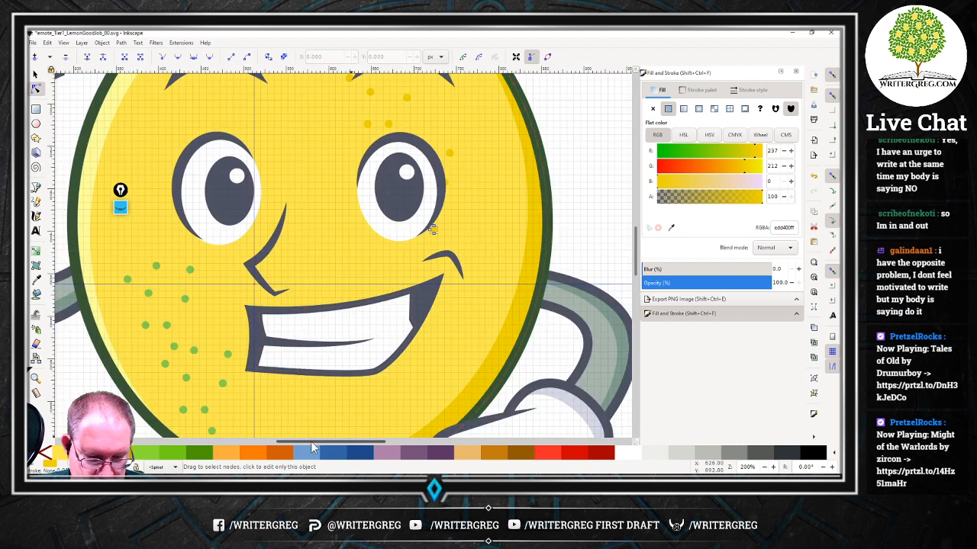
pyautogui.moveTo(312, 447); pyautogui.dragTo(290, 447)
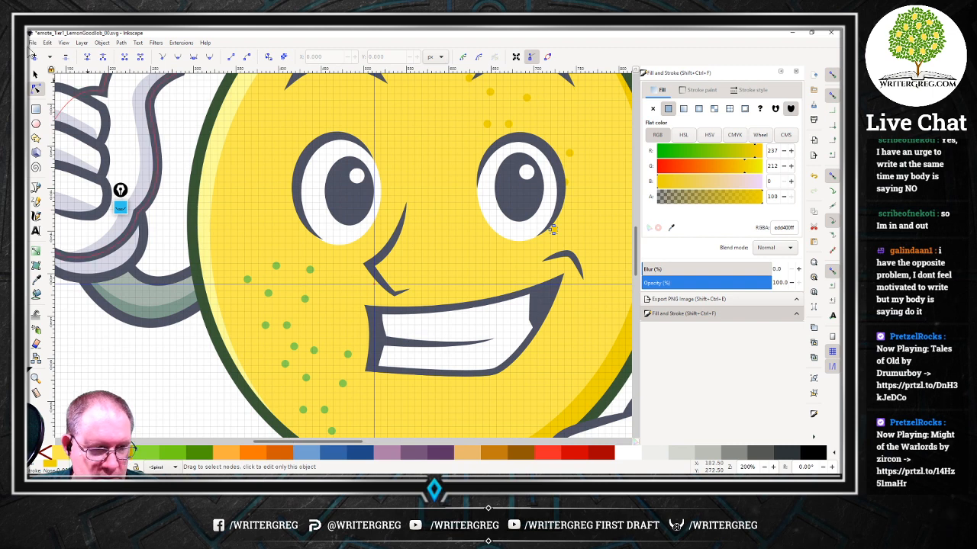
# Recolour the sixteen green dots on the lemon's lower cheek to match its dark yellow dots, and save the document.
pyautogui.click(35, 74)
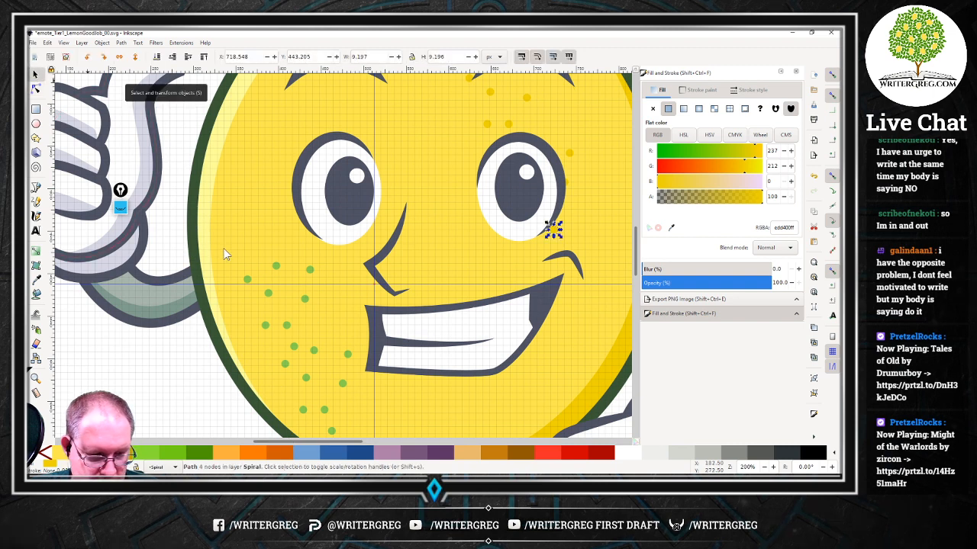
pyautogui.moveTo(223, 248)
pyautogui.mouseDown()
pyautogui.moveTo(312, 267)
pyautogui.moveTo(361, 398)
pyautogui.moveTo(358, 424)
pyautogui.moveTo(357, 374)
pyautogui.mouseUp()
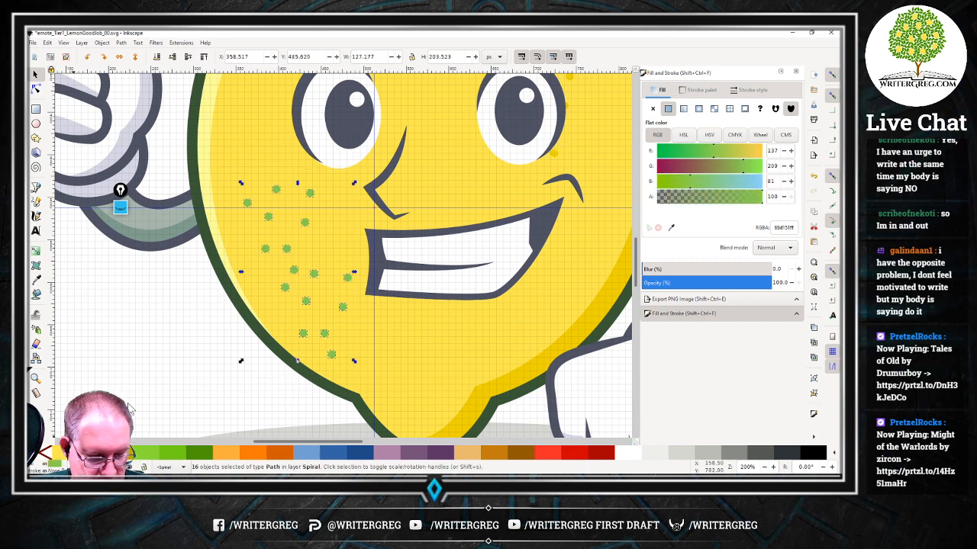
pyautogui.click(229, 452)
pyautogui.click(184, 344)
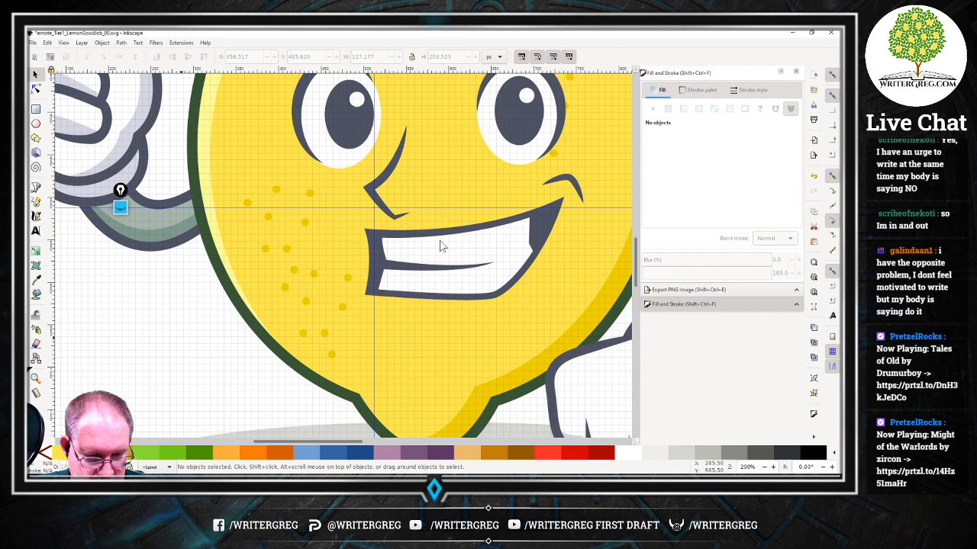
pyautogui.press('+')
pyautogui.press('1')
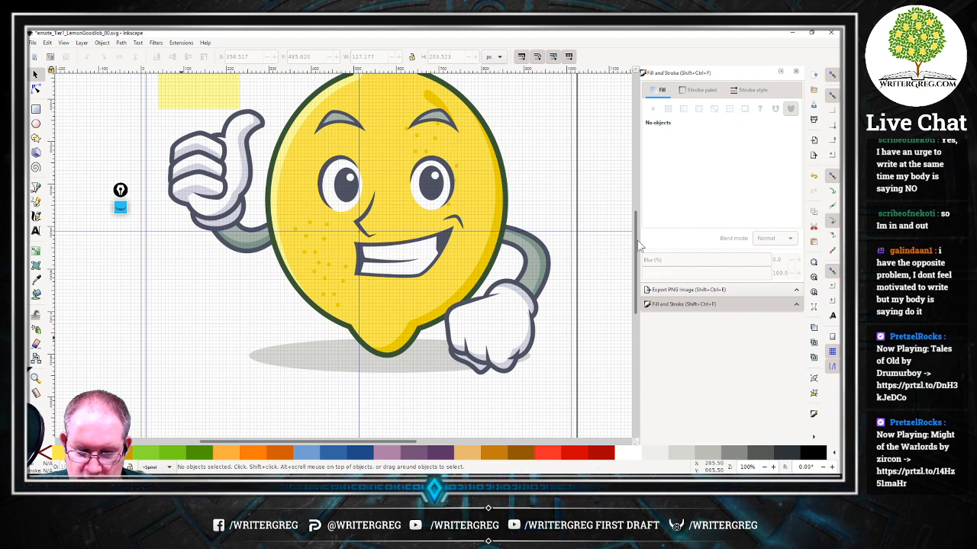
pyautogui.scroll(2, 638, 244)
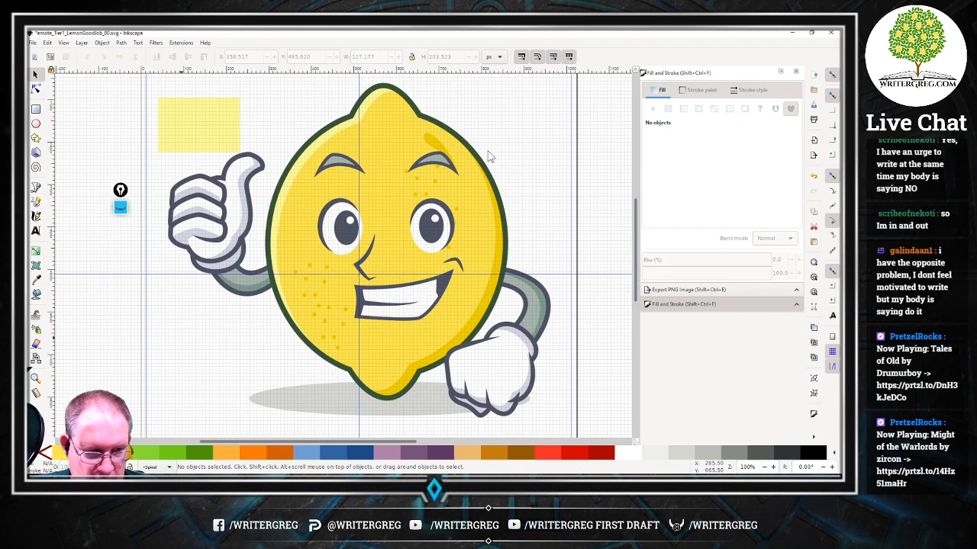
pyautogui.hotkey('ctrl', 's')
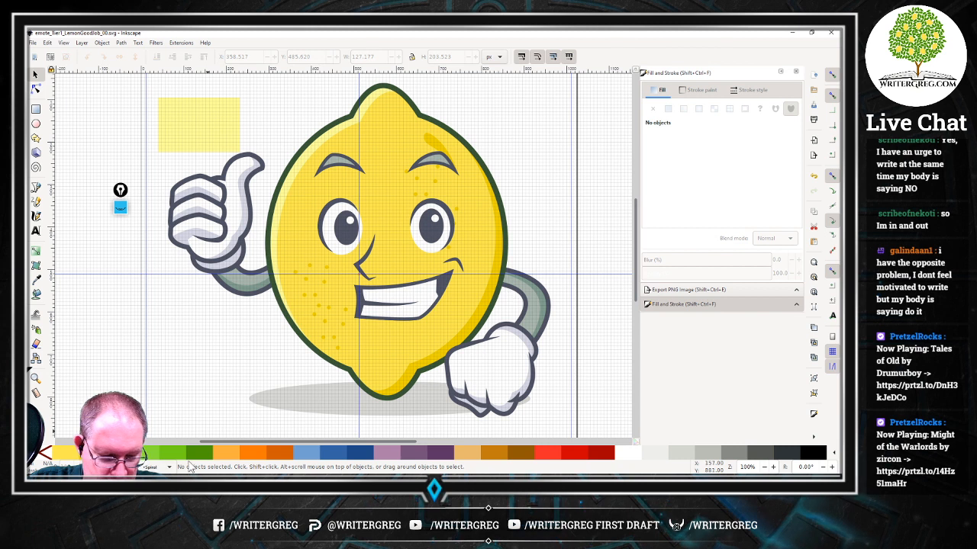
# Set both the stroke and the fill of the lemon's outer outline shape to Chameleon 3 green.
pyautogui.click(511, 225)
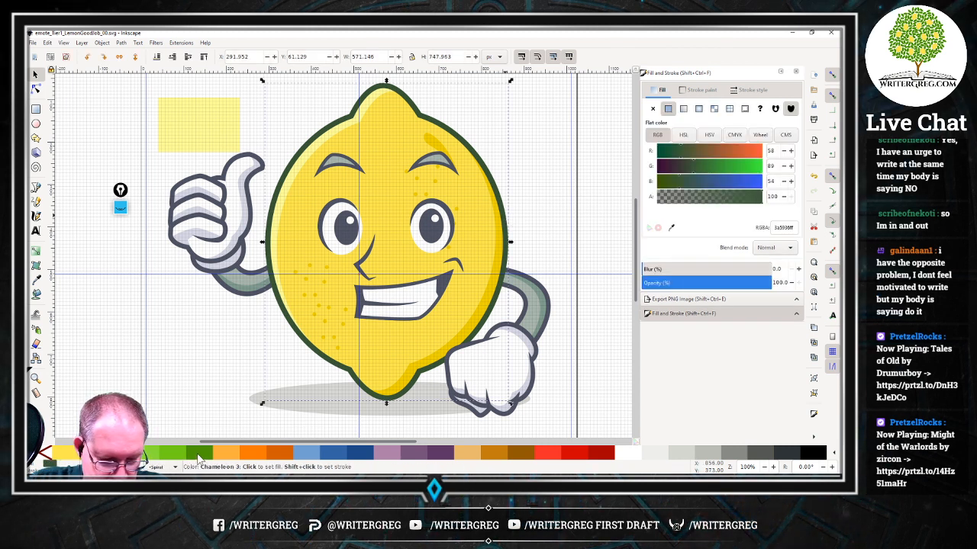
pyautogui.rightClick(199, 455)
pyautogui.click(229, 417)
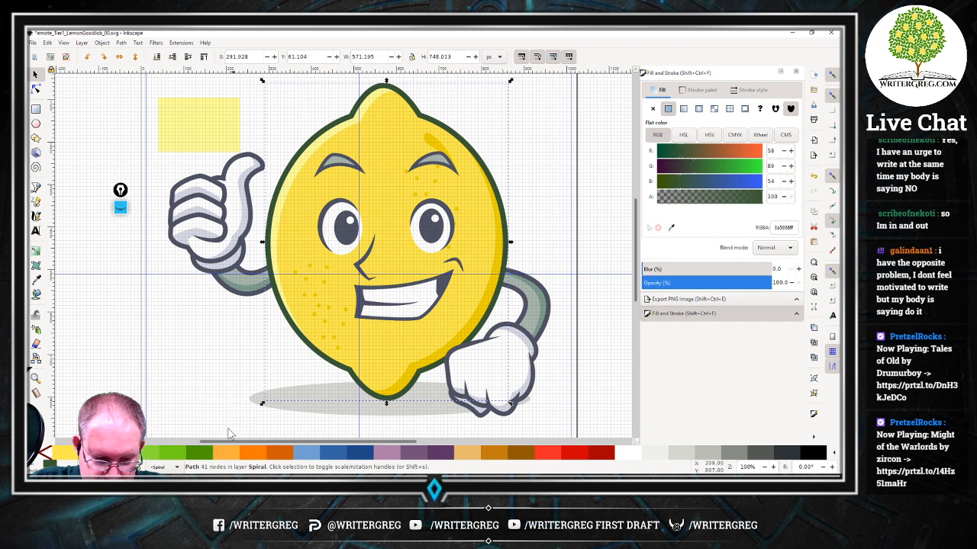
pyautogui.rightClick(199, 456)
pyautogui.click(221, 408)
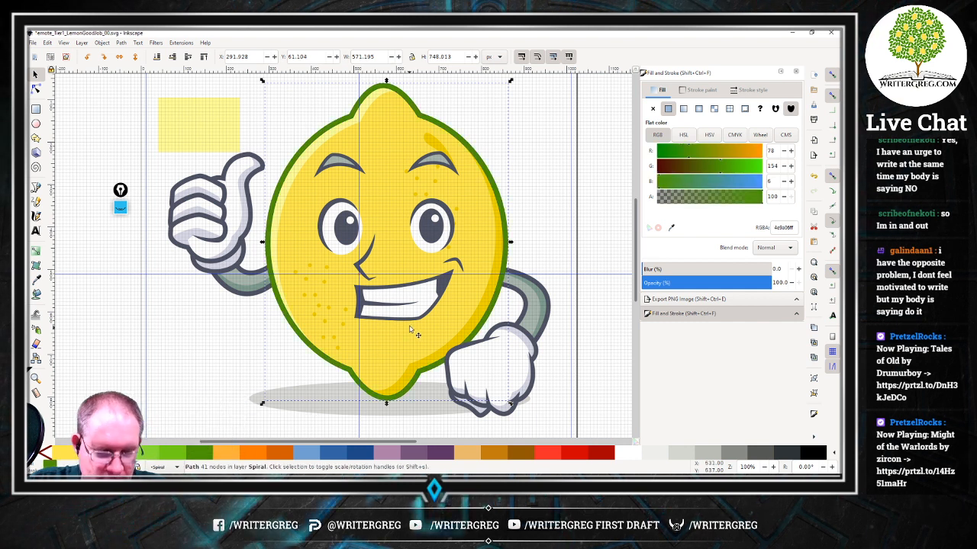
# Check the emote_Tier1_LemonWRITE_00.svg drawing for reference, fill the lemon's outline with Butter 3, and save the document.
pyautogui.hotkey('alt', 'Tab')
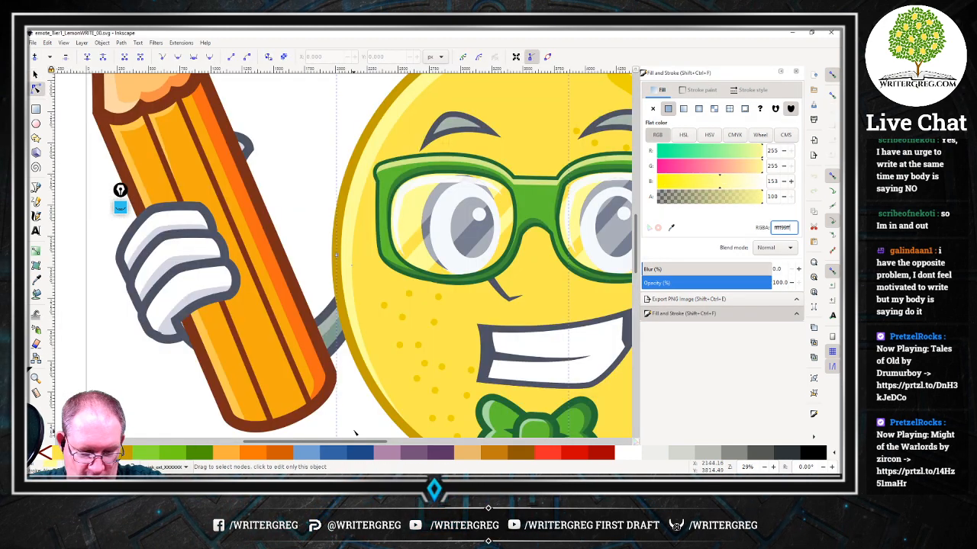
pyautogui.moveTo(352, 439); pyautogui.dragTo(431, 439)
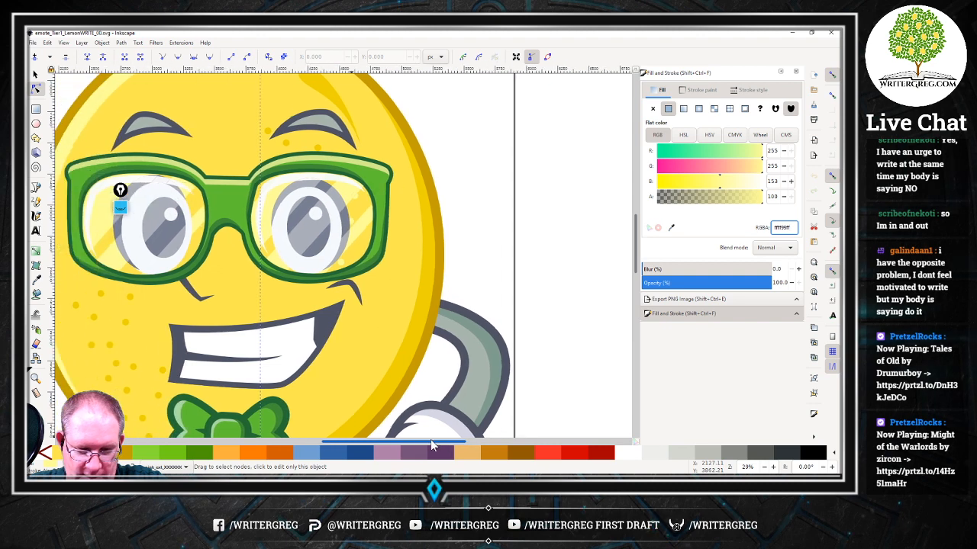
pyautogui.hotkey('alt', 'Tab')
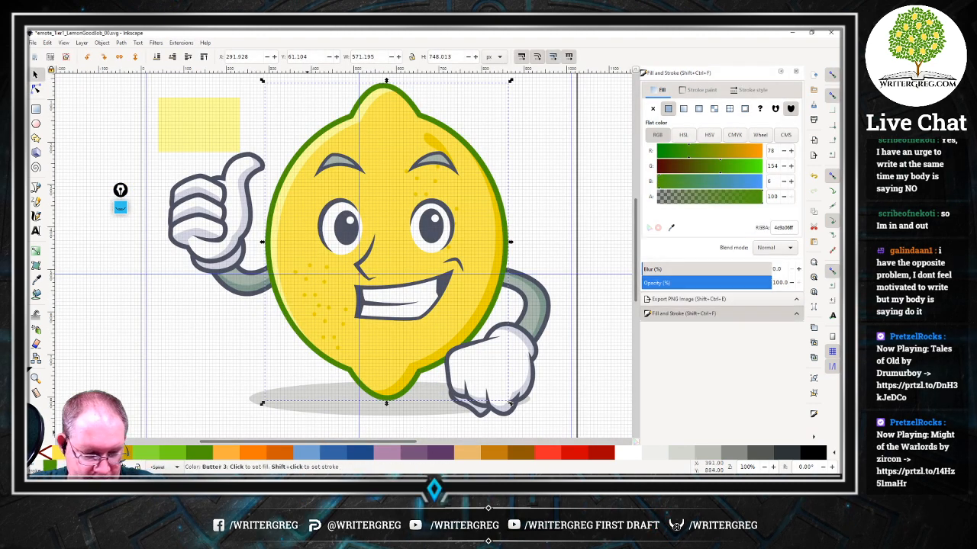
pyautogui.rightClick(130, 452)
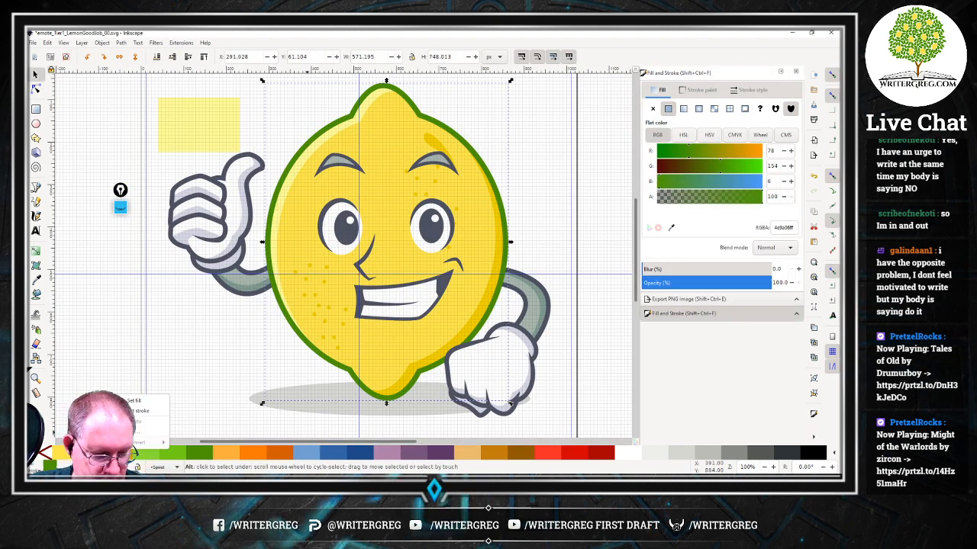
pyautogui.click(150, 403)
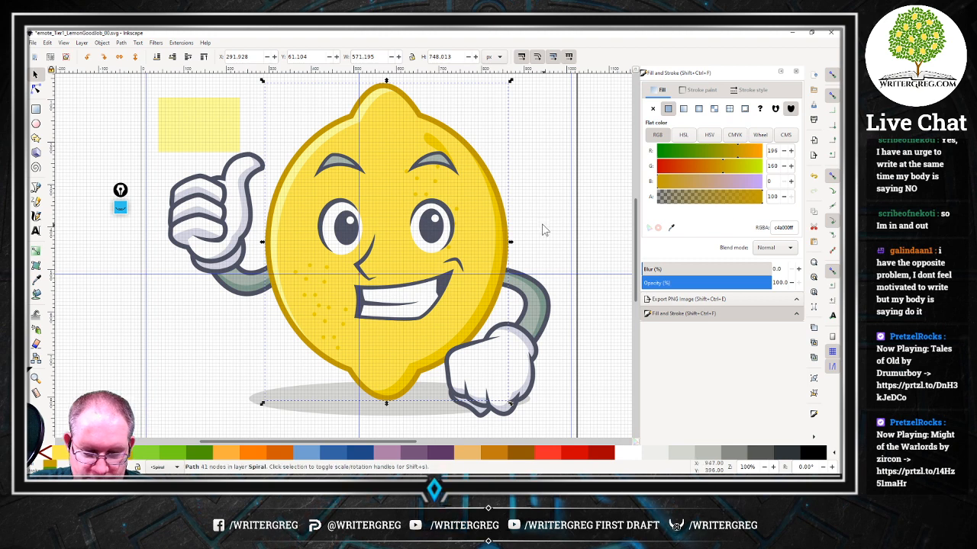
pyautogui.click(611, 231)
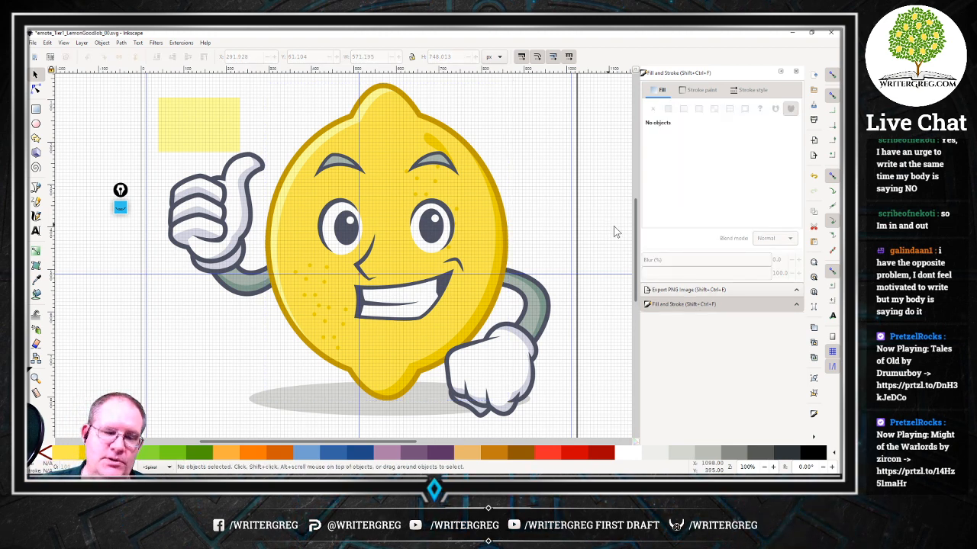
pyautogui.hotkey('ctrl', 's')
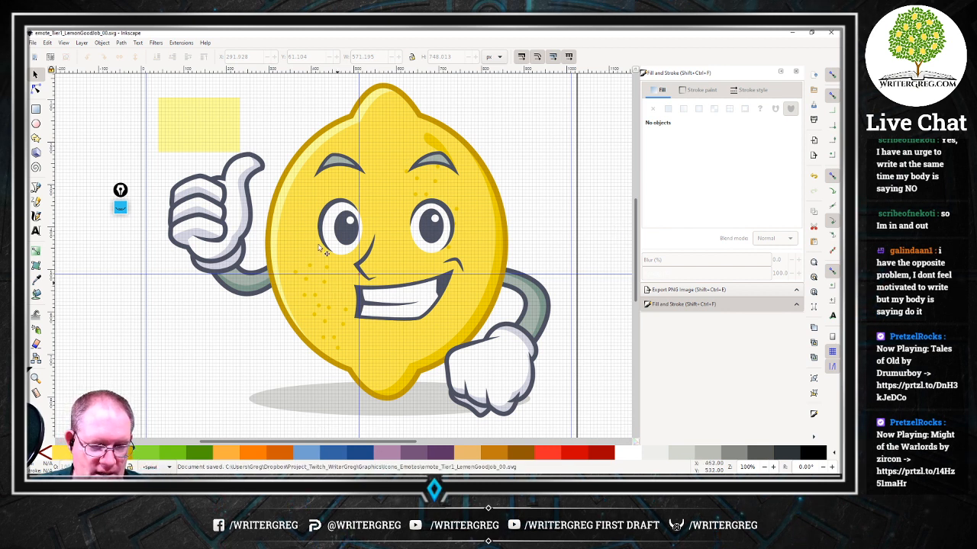
# Delete the pale yellow rectangle above the thumbs-up hand and save the document.
pyautogui.click(190, 138)
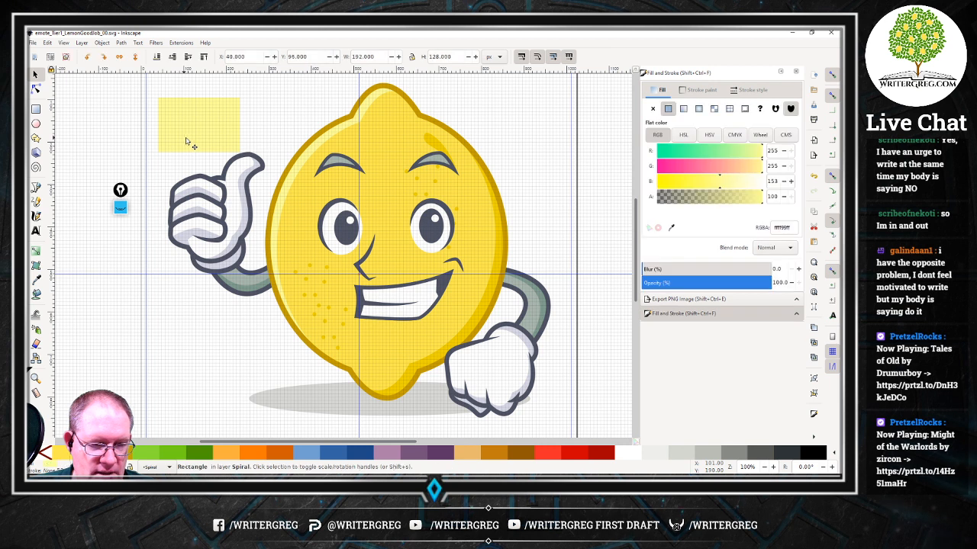
pyautogui.press('Delete')
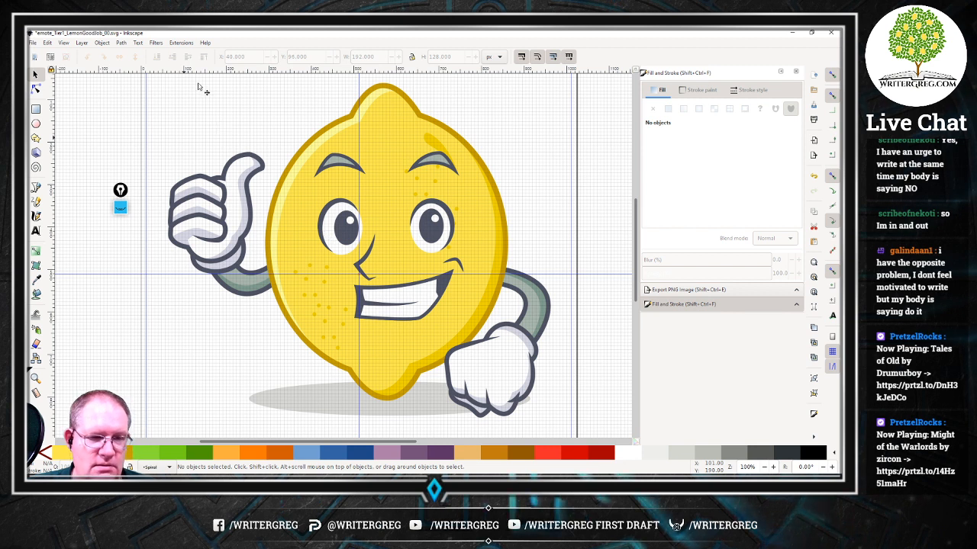
pyautogui.hotkey('ctrl', 's')
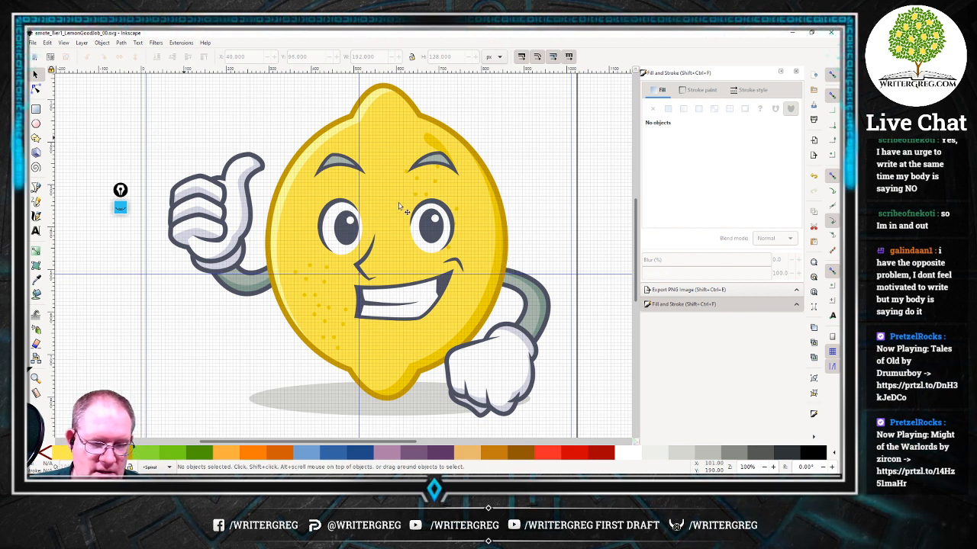
pyautogui.press('ctrl')
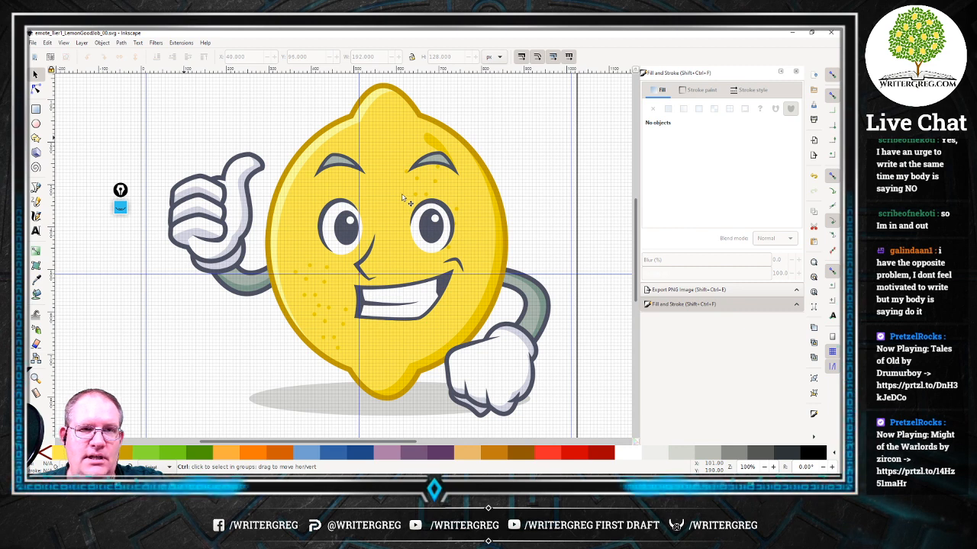
pyautogui.hotkey('ctrl', 's')
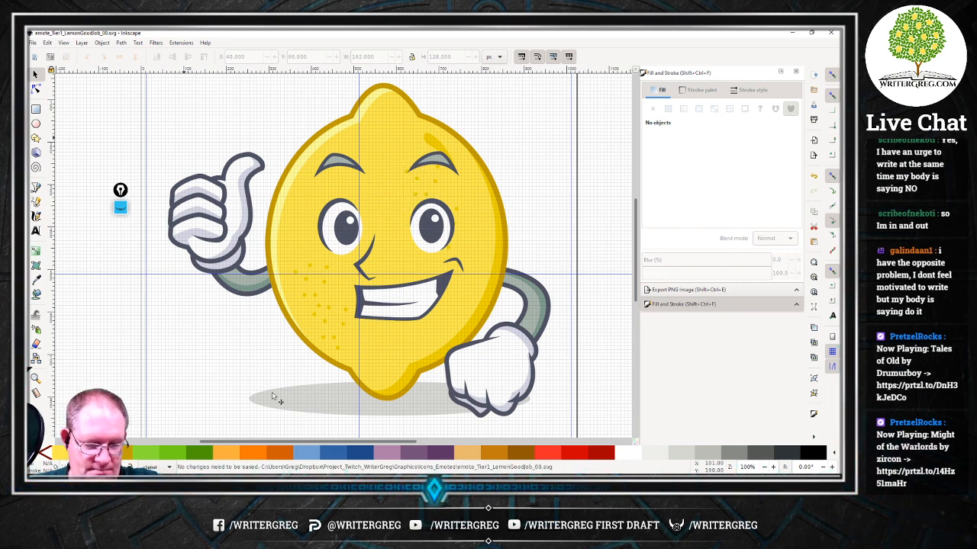
# Show the document's layers and lock all of them, from Spiral down to BOTTOM.
pyautogui.scroll(1, 288, 379)
pyautogui.press('5')
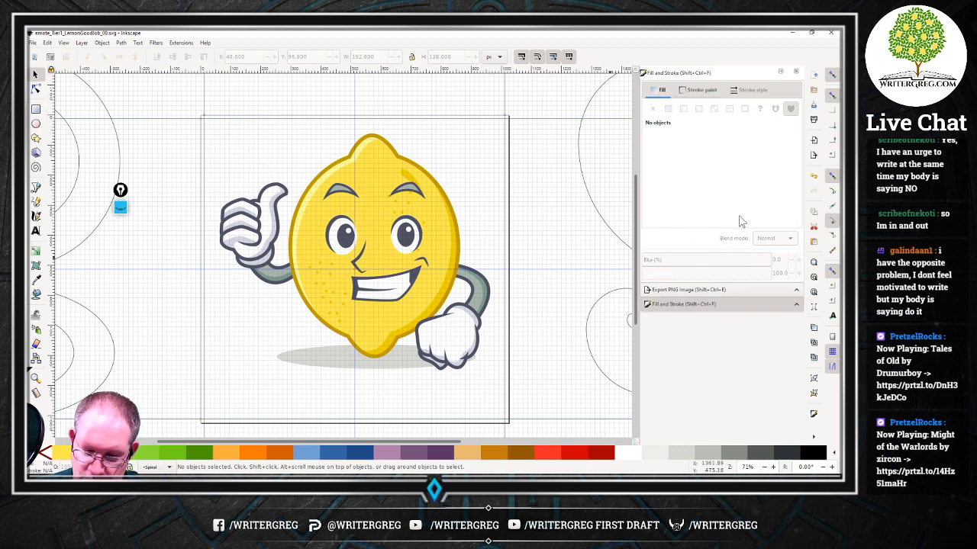
pyautogui.click(82, 43)
pyautogui.click(107, 206)
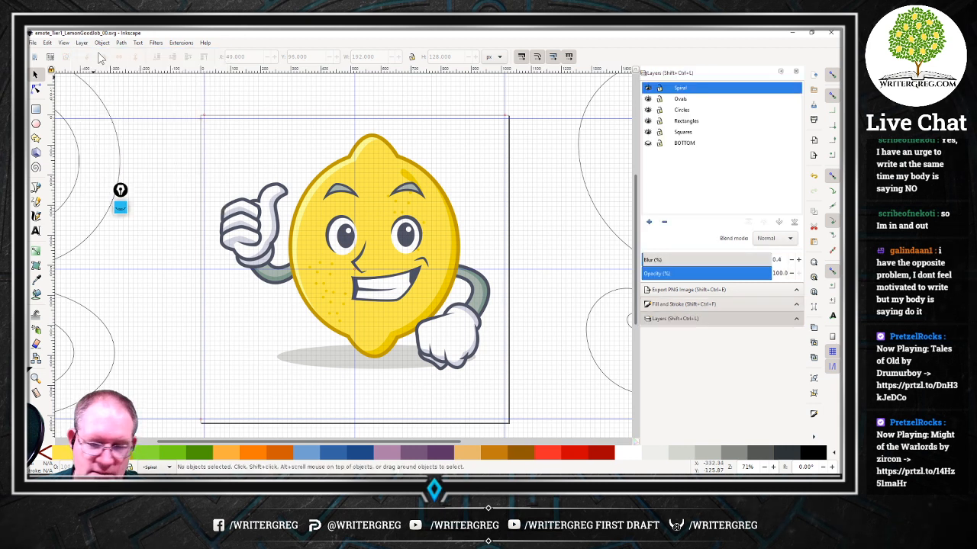
pyautogui.click(660, 143)
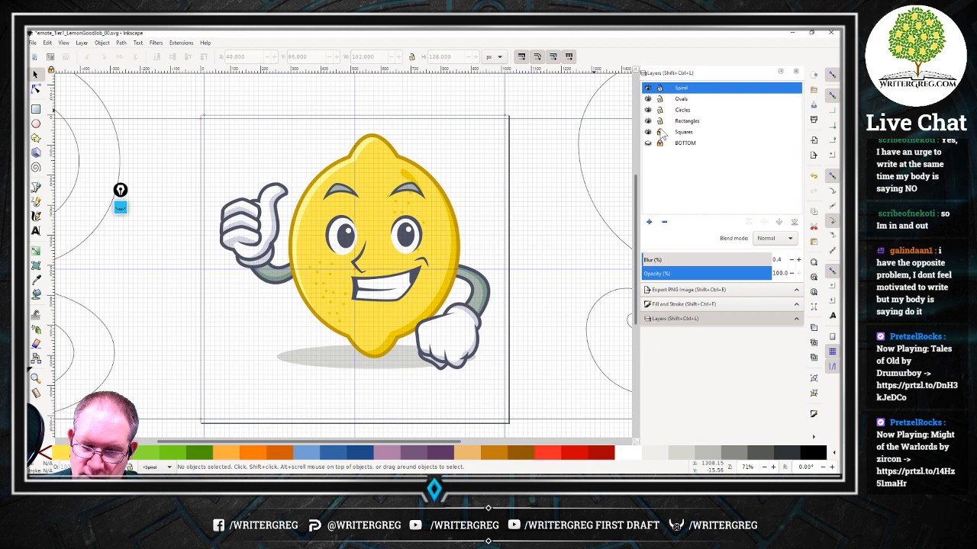
pyautogui.click(659, 89)
pyautogui.click(647, 88)
pyautogui.click(648, 88)
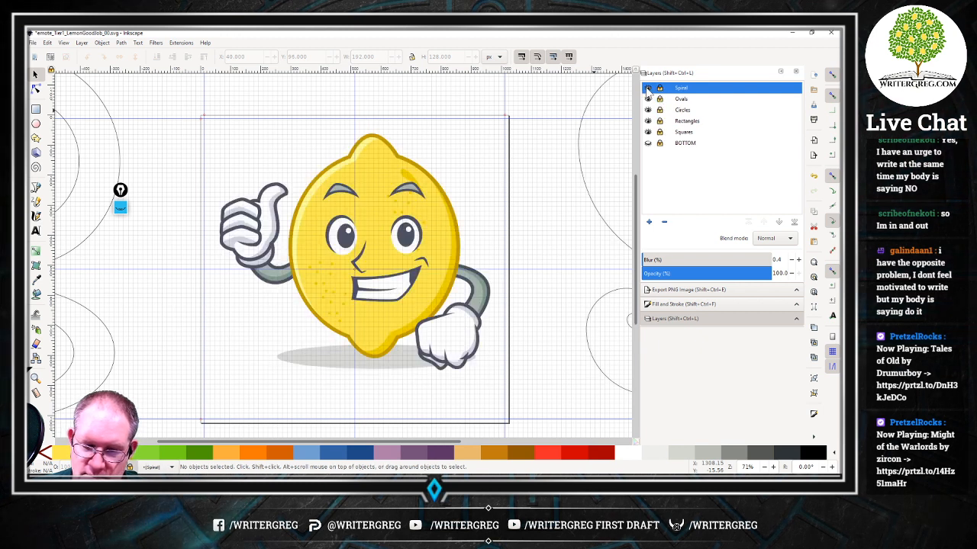
# Duplicate the Spiral layer and rename the copy as Lemon.
pyautogui.rightClick(700, 92)
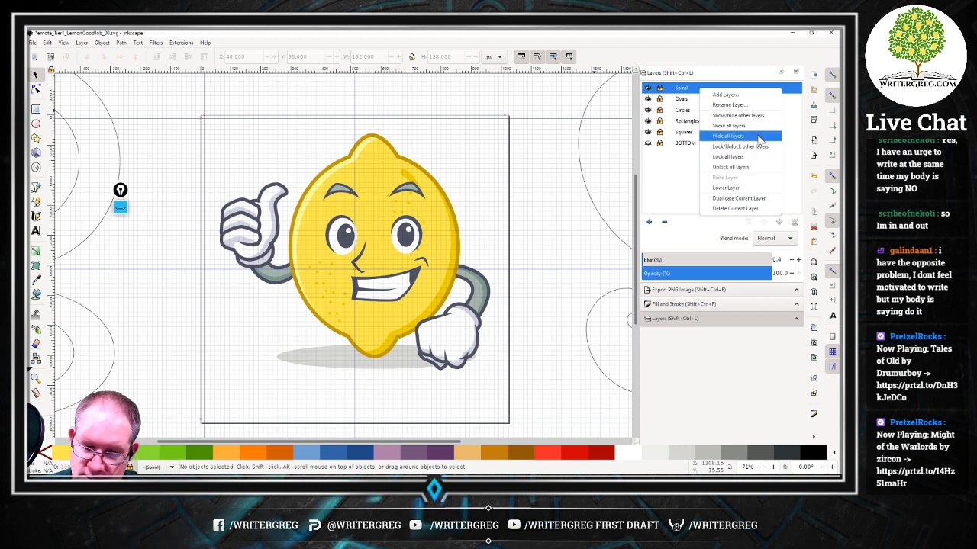
pyautogui.click(736, 198)
pyautogui.doubleClick(701, 89)
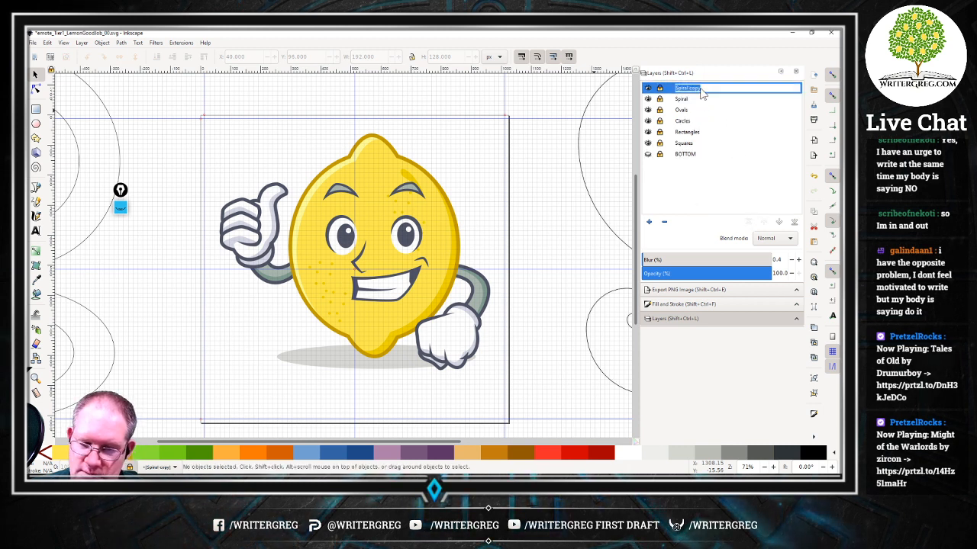
pyautogui.write('B')
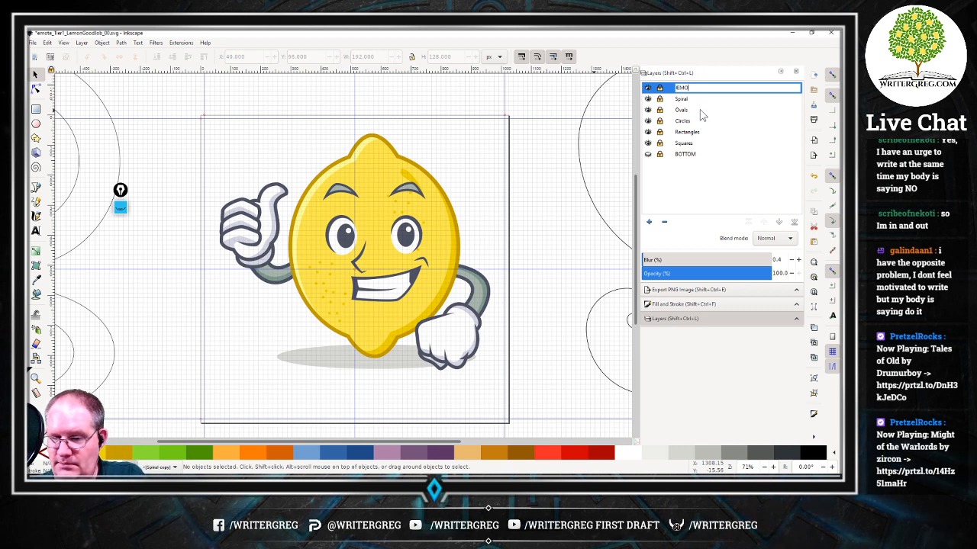
pyautogui.write('Lemon')
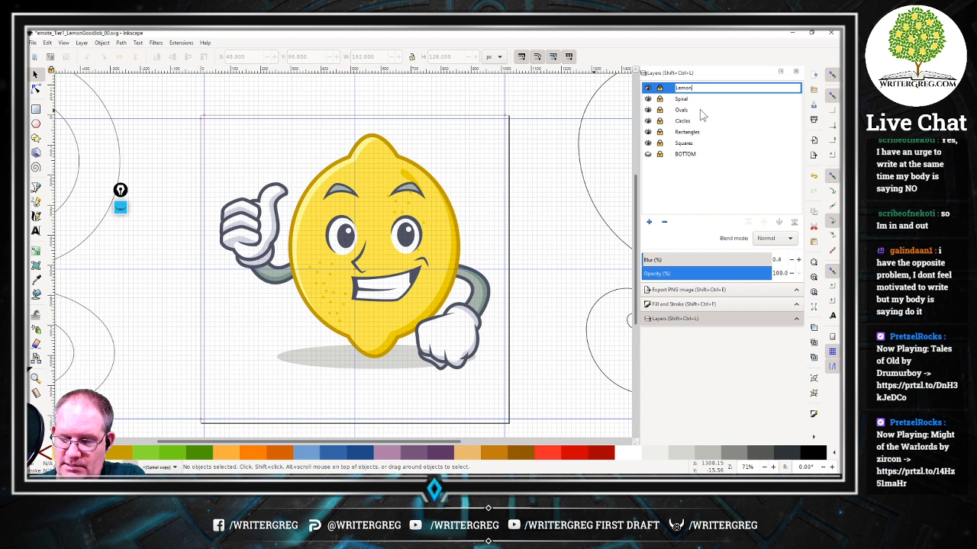
pyautogui.press('Return')
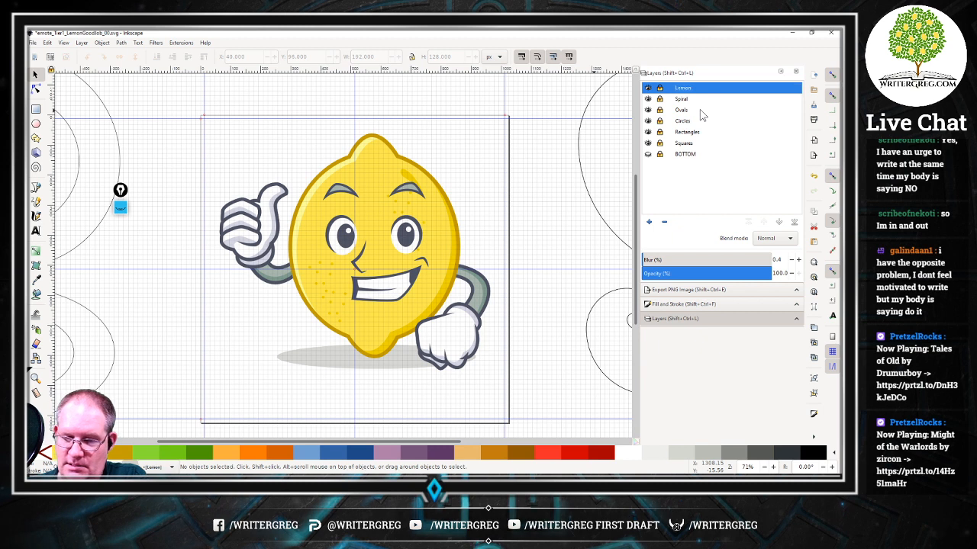
# Hide the Spiral, Ovals, Circles, Rectangles and Squares layers, and unlock the Lemon layer.
pyautogui.click(647, 99)
pyautogui.click(648, 110)
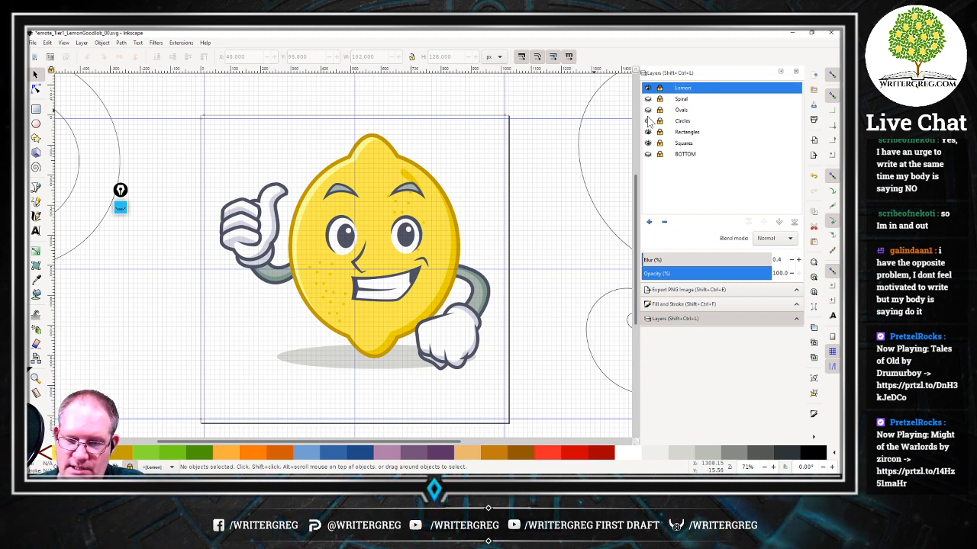
pyautogui.click(648, 121)
pyautogui.click(647, 132)
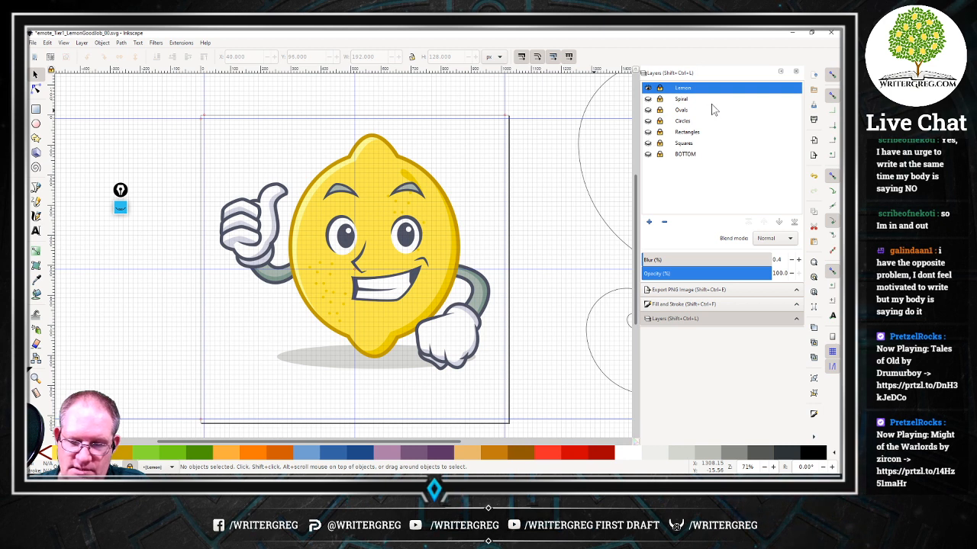
pyautogui.click(649, 88)
pyautogui.click(648, 88)
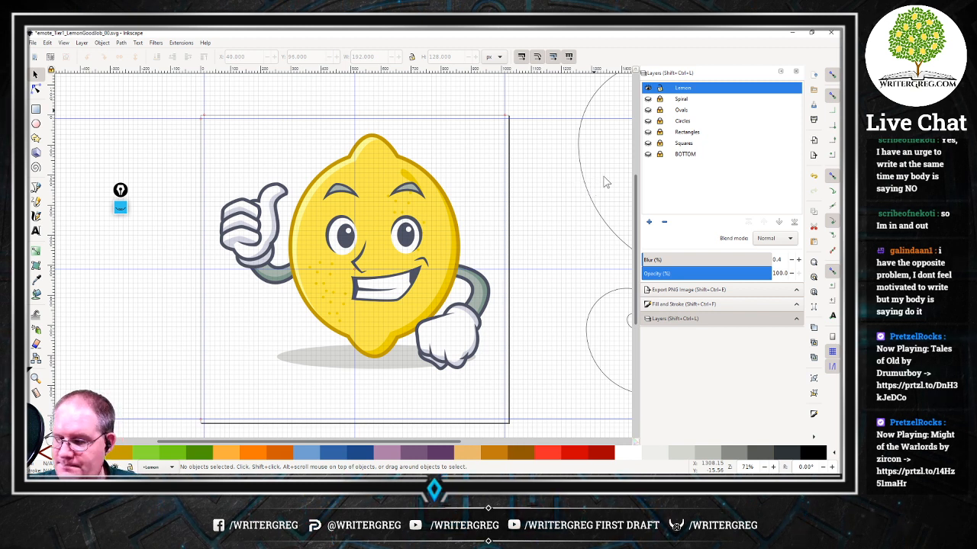
pyautogui.press('ctrl')
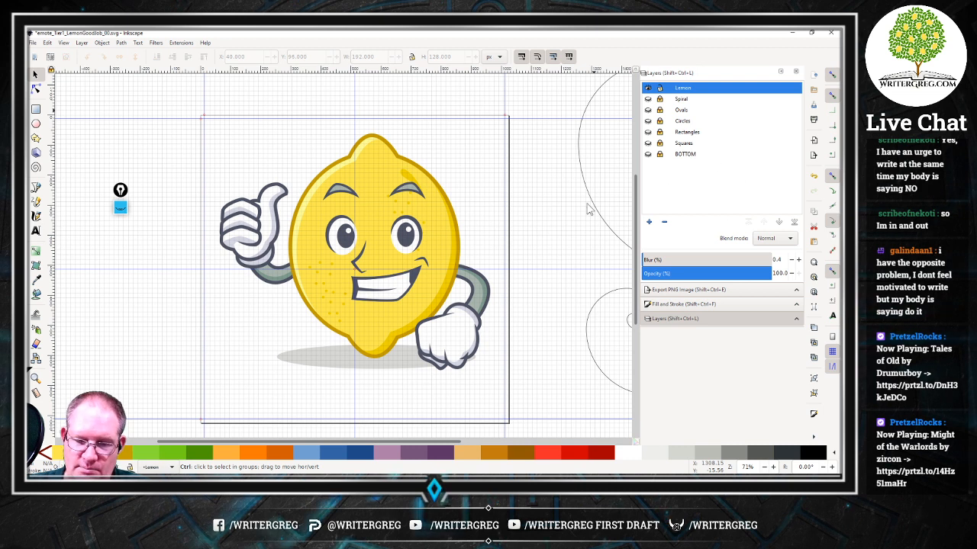
pyautogui.press('ctrl')
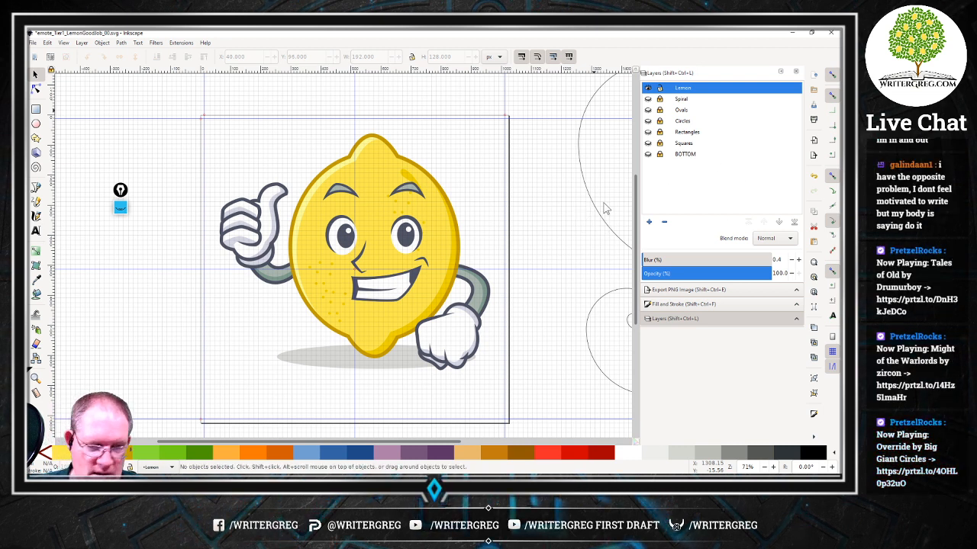
# Save the document and delete the two spiral outlines beside the page from the Lemon layer.
pyautogui.hotkey('ctrl', 's')
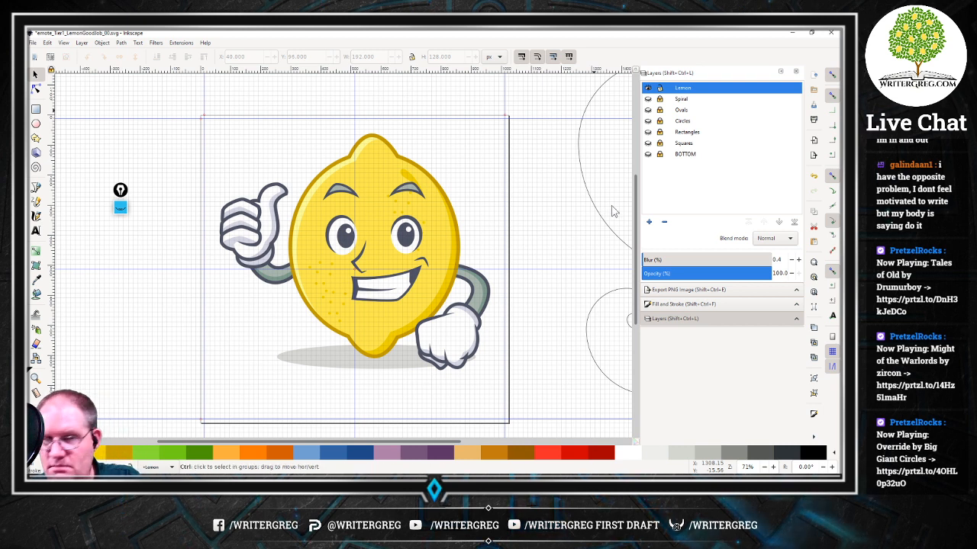
pyautogui.hotkey('ctrl', 's')
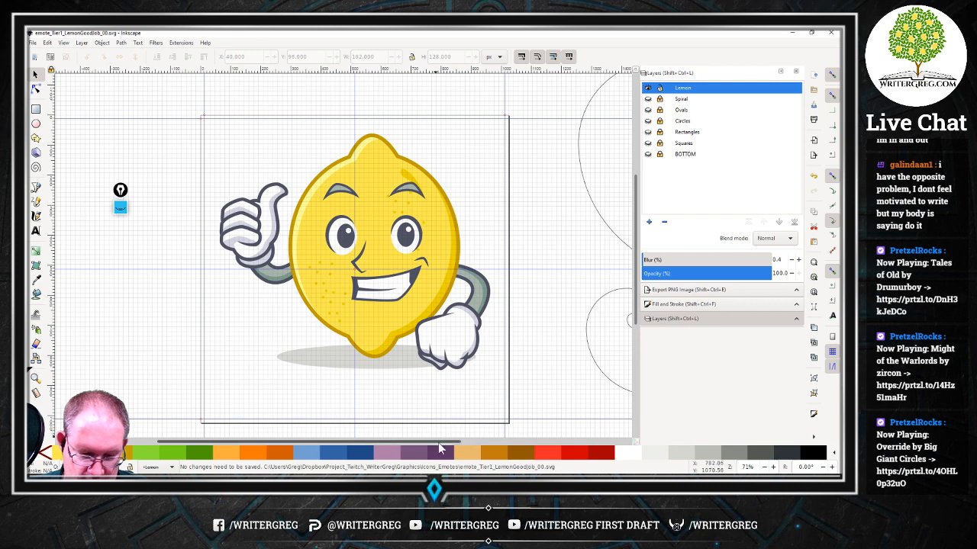
pyautogui.moveTo(438, 441); pyautogui.dragTo(563, 442)
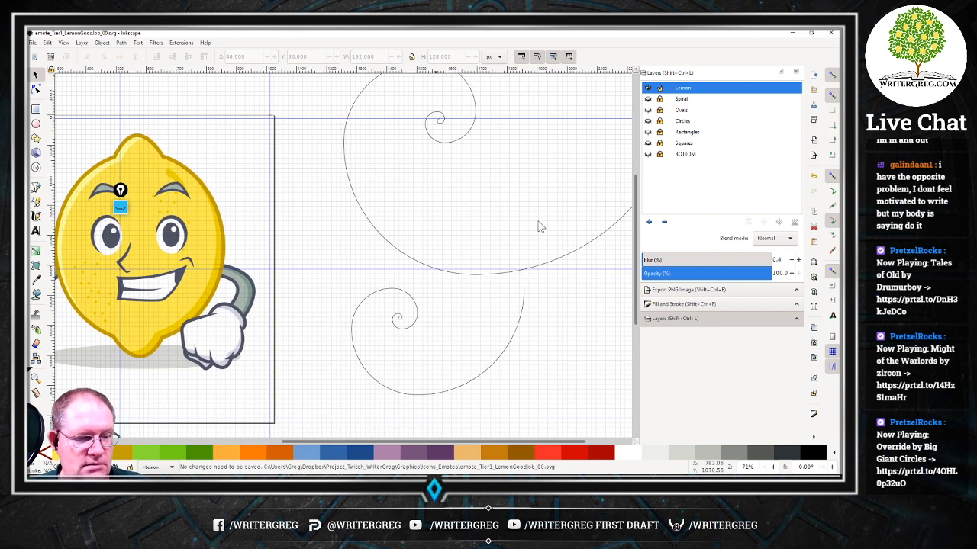
pyautogui.scroll(2, 537, 243)
pyautogui.scroll(-4, 518, 243)
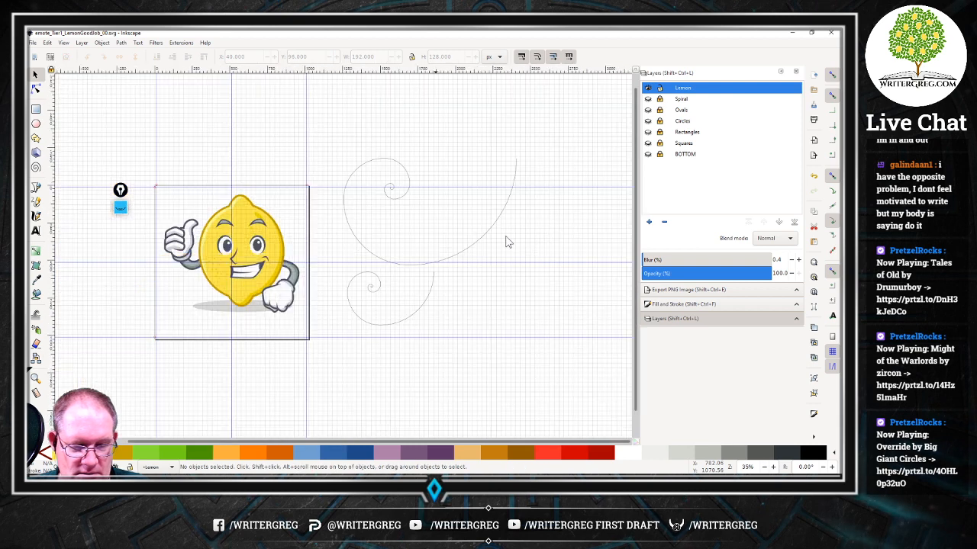
pyautogui.moveTo(322, 113); pyautogui.dragTo(579, 376)
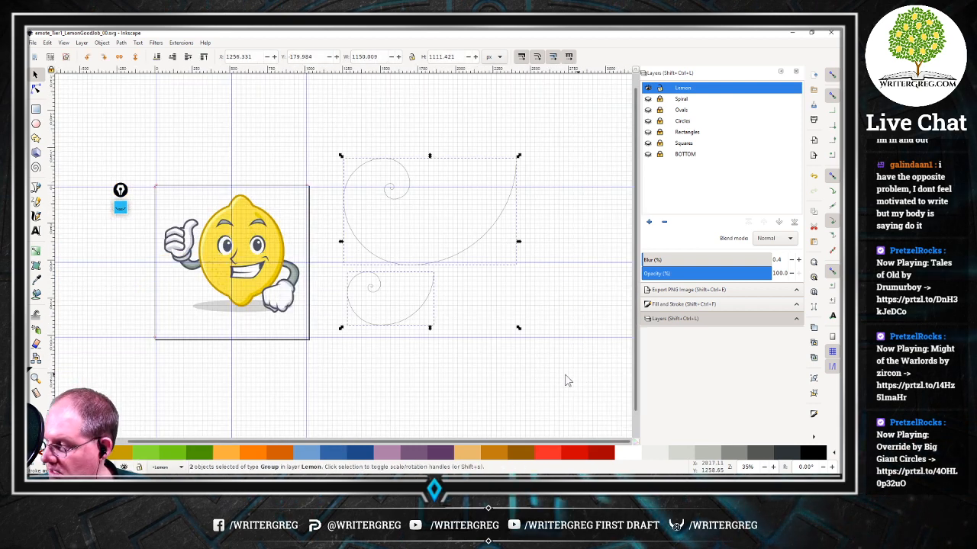
pyautogui.press('Delete')
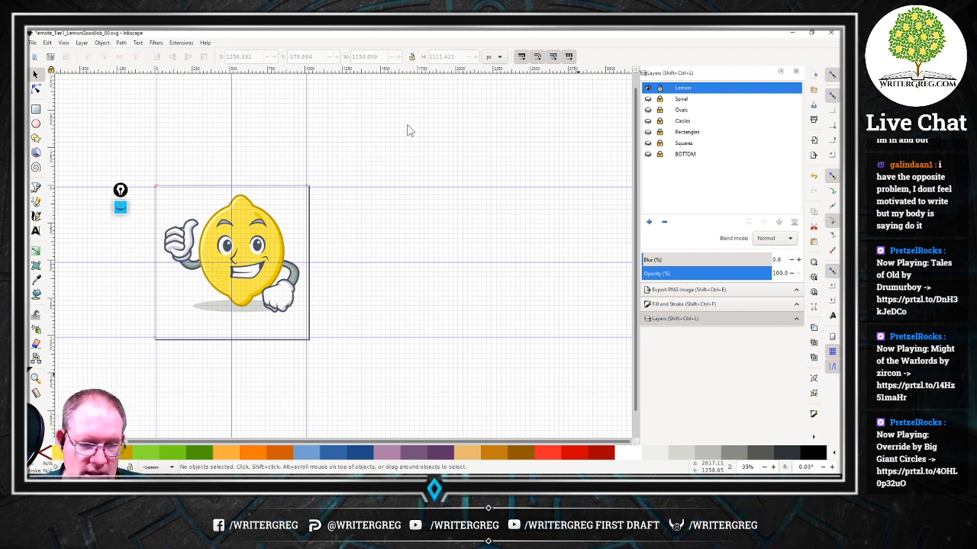
# Duplicate the Lemon layer and lock and hide the original, leaving only the Lemon copy layer shown.
pyautogui.rightClick(685, 92)
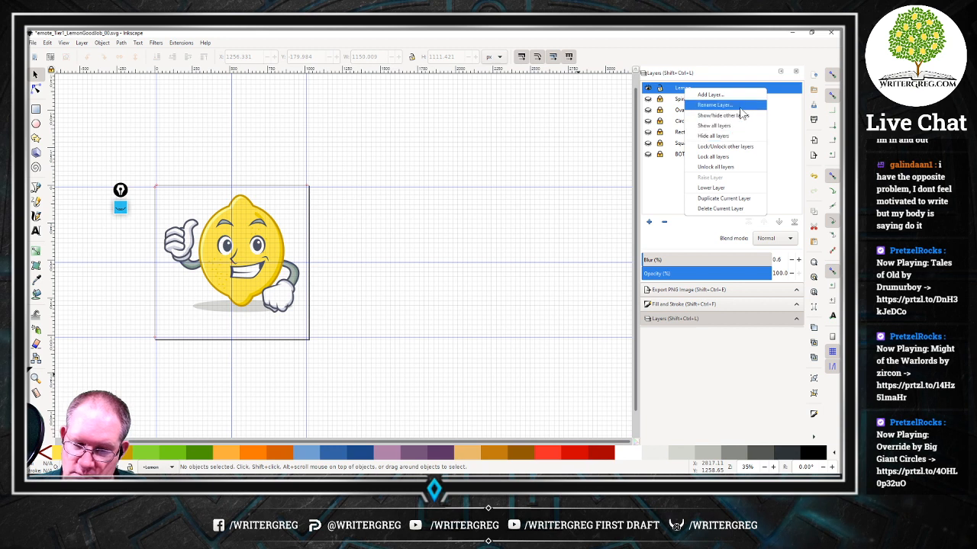
pyautogui.click(731, 202)
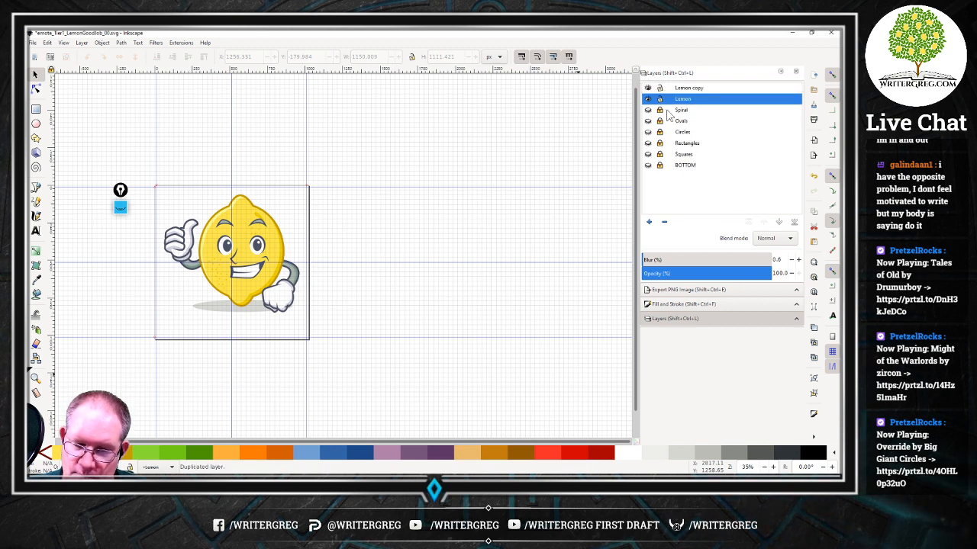
pyautogui.click(659, 100)
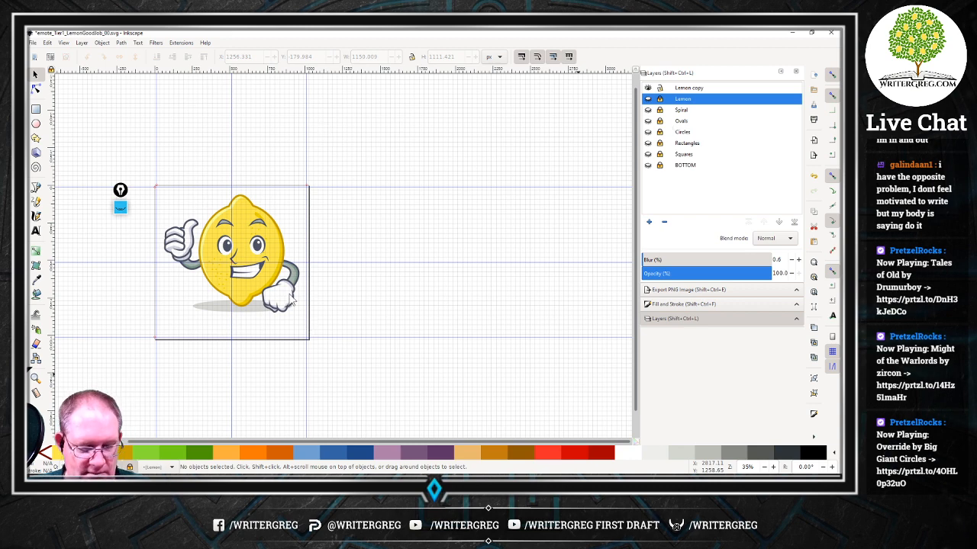
pyautogui.moveTo(351, 441); pyautogui.dragTo(216, 434)
pyautogui.click(648, 88)
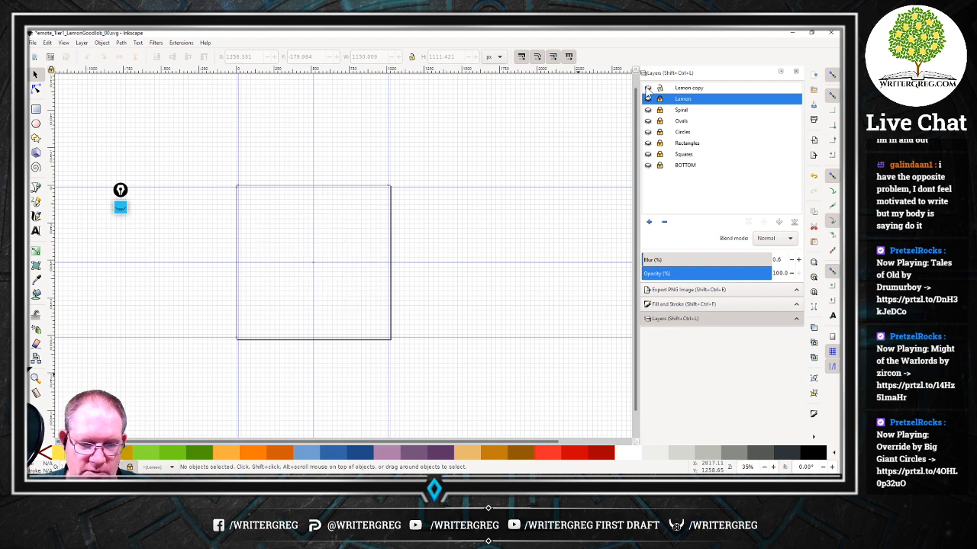
pyautogui.click(647, 88)
# Group all the paths of the thumbs-up hand on the Lemon copy layer.
pyautogui.press('-')
pyautogui.press('-')
pyautogui.press('+')
pyautogui.press('+')
pyautogui.press('+')
pyautogui.press('+')
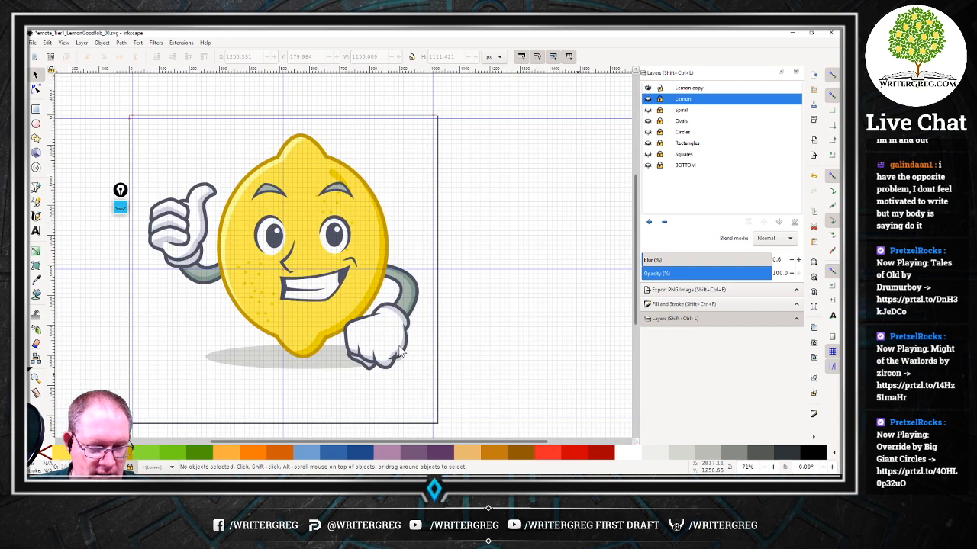
pyautogui.press('+')
pyautogui.moveTo(328, 441); pyautogui.dragTo(259, 441)
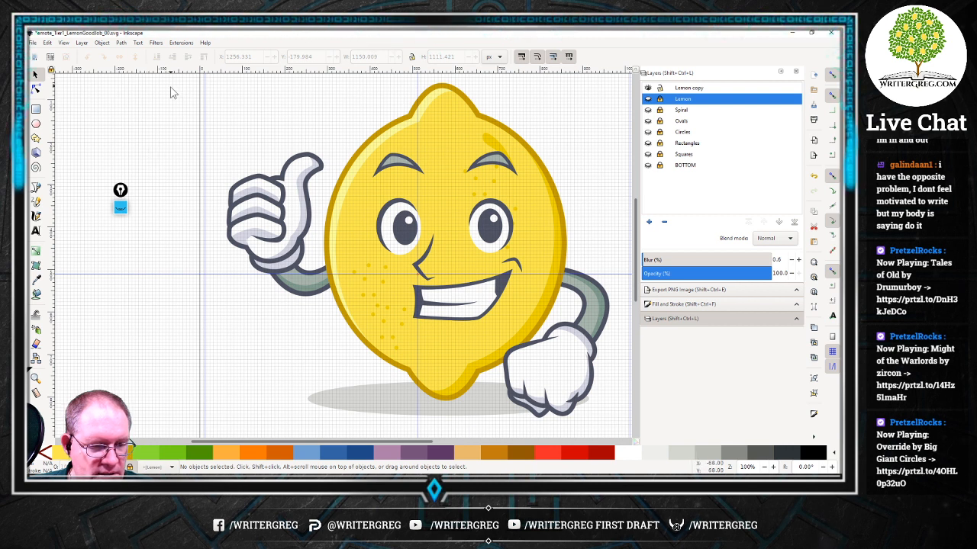
pyautogui.moveTo(169, 112); pyautogui.dragTo(329, 284)
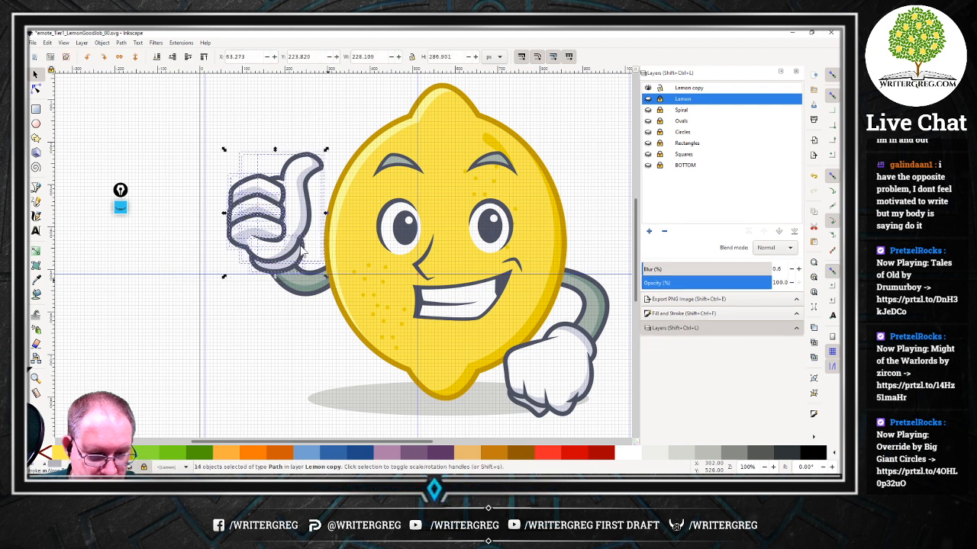
pyautogui.click(103, 43)
pyautogui.click(125, 112)
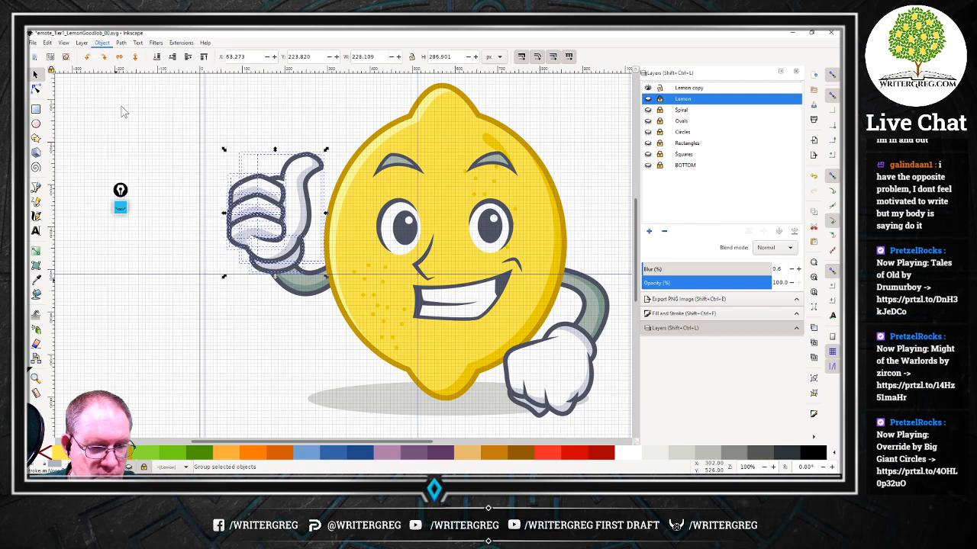
# Move the thumbs-up hand group up and away from the arm, to about X -43 and Y 128 px.
pyautogui.click(274, 202)
pyautogui.moveTo(286, 231); pyautogui.dragTo(227, 190)
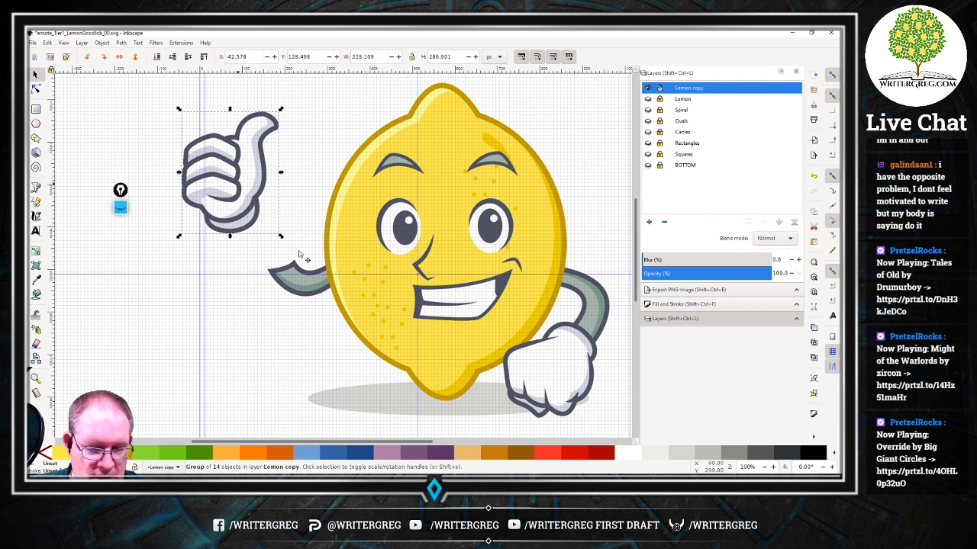
pyautogui.scroll(1, 321, 305)
pyautogui.scroll(-2, 332, 280)
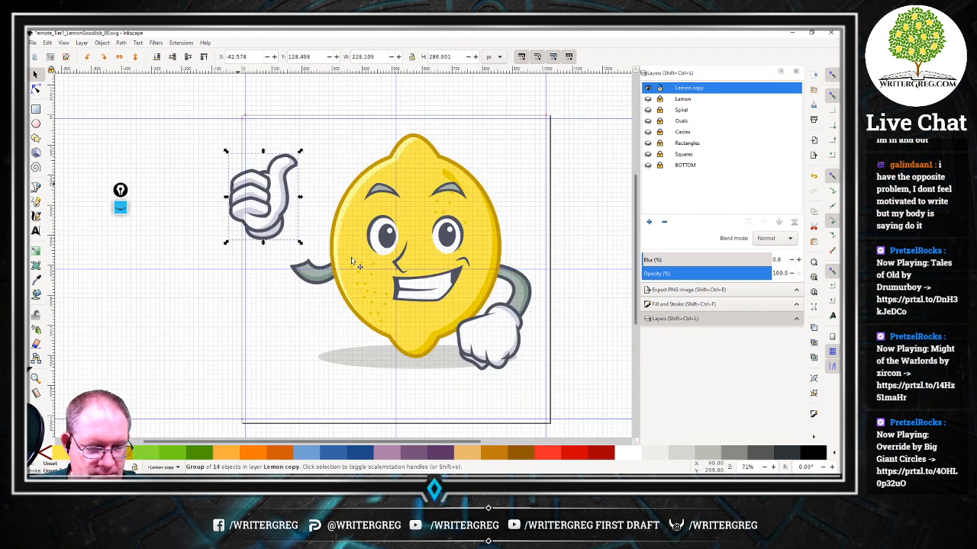
pyautogui.press('-')
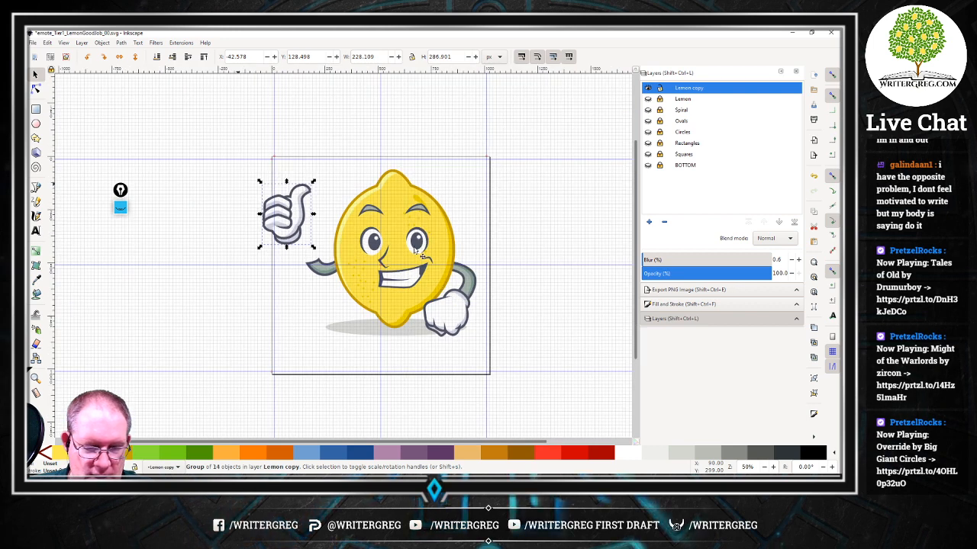
pyautogui.press('Escape')
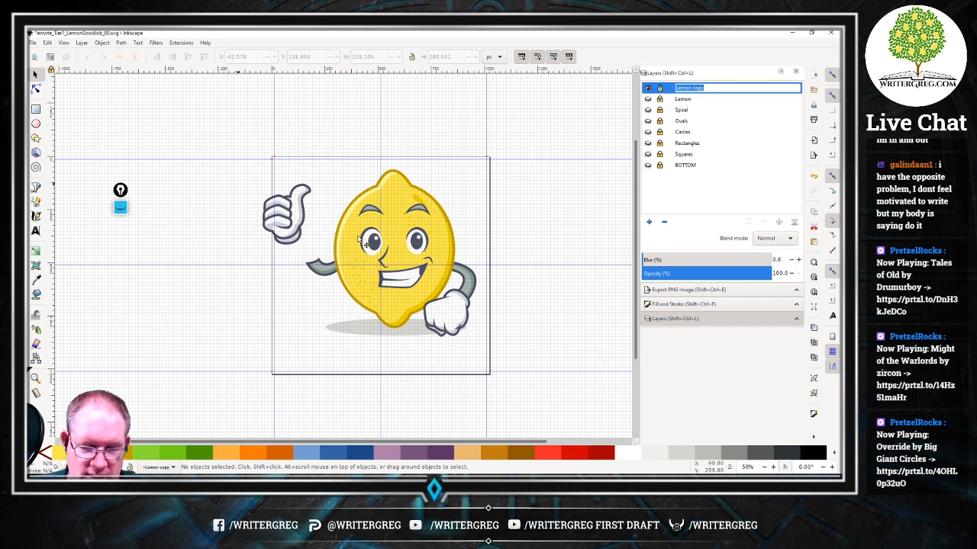
# Group all the remaining paths of the lemon character, excluding the thumbs-up hand, and save the document.
pyautogui.moveTo(279, 122); pyautogui.dragTo(561, 368)
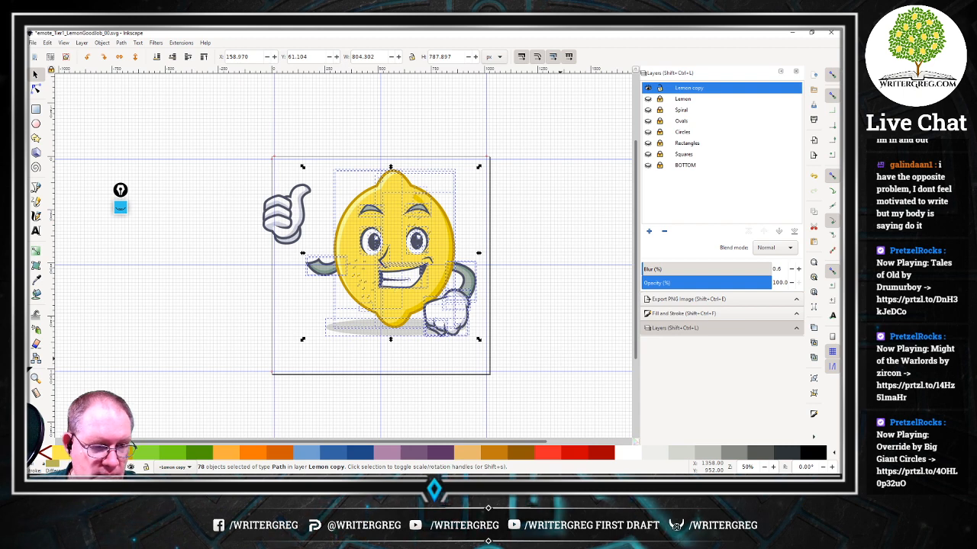
pyautogui.click(101, 42)
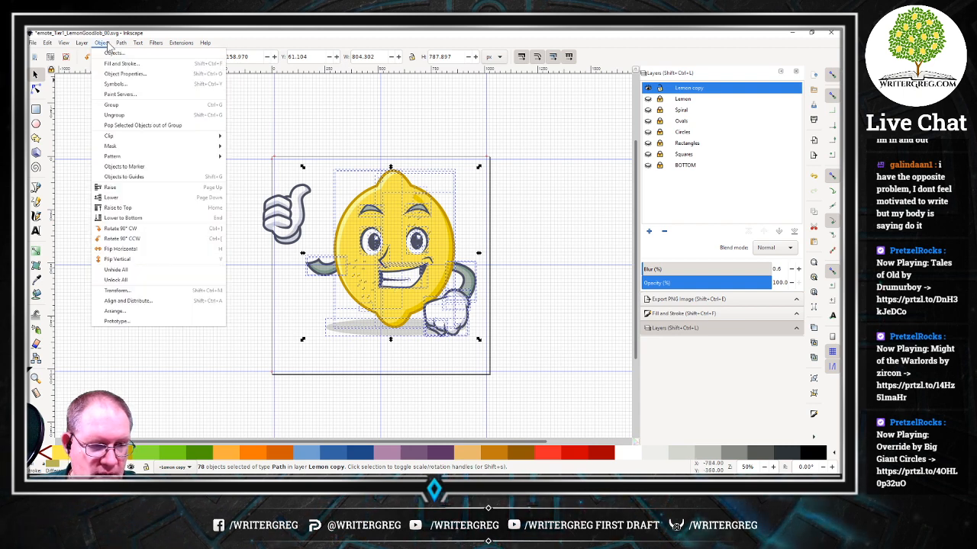
pyautogui.click(110, 104)
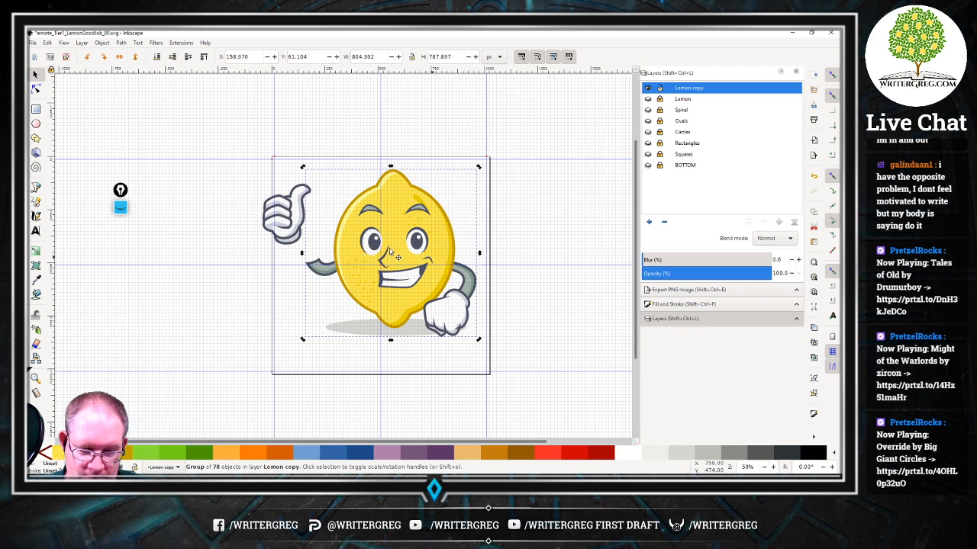
pyautogui.press('Escape')
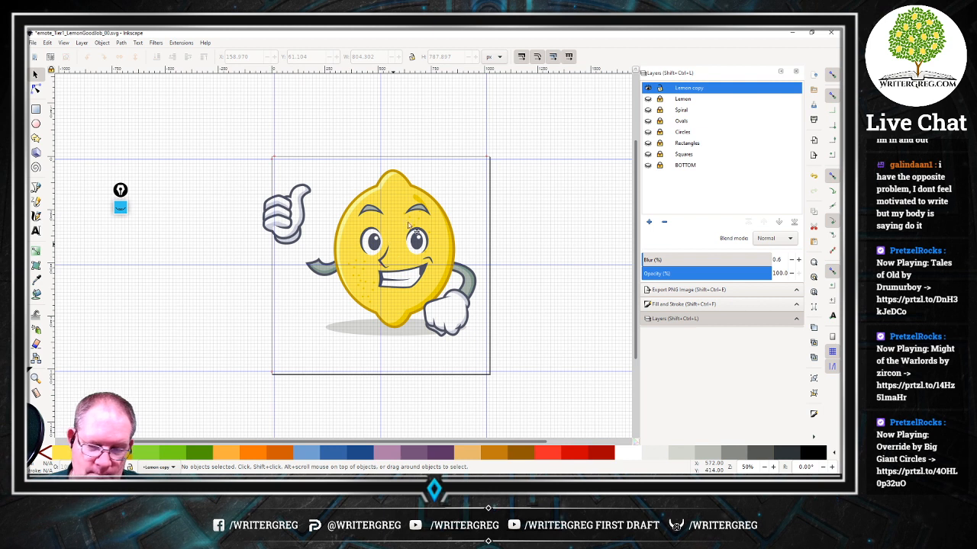
pyautogui.moveTo(391, 235); pyautogui.dragTo(417, 241)
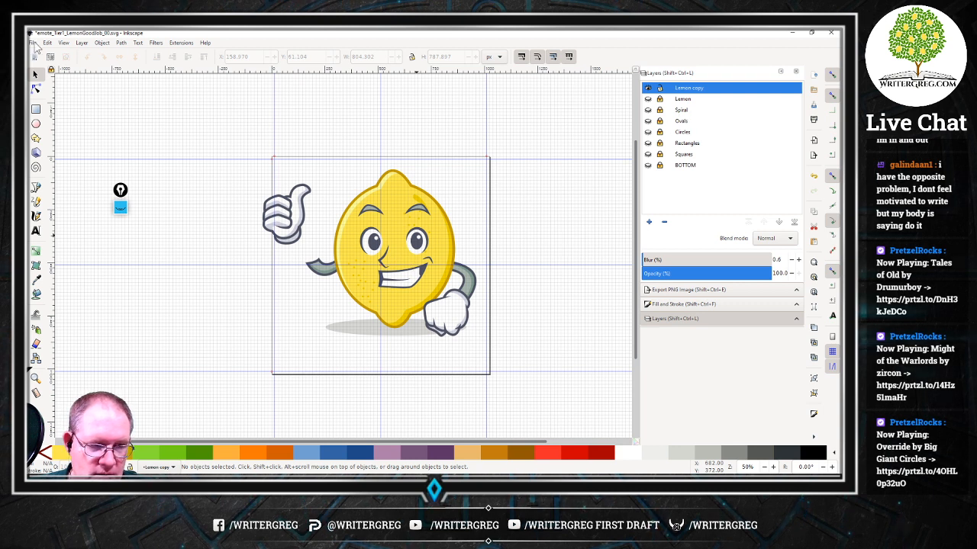
pyautogui.click(34, 42)
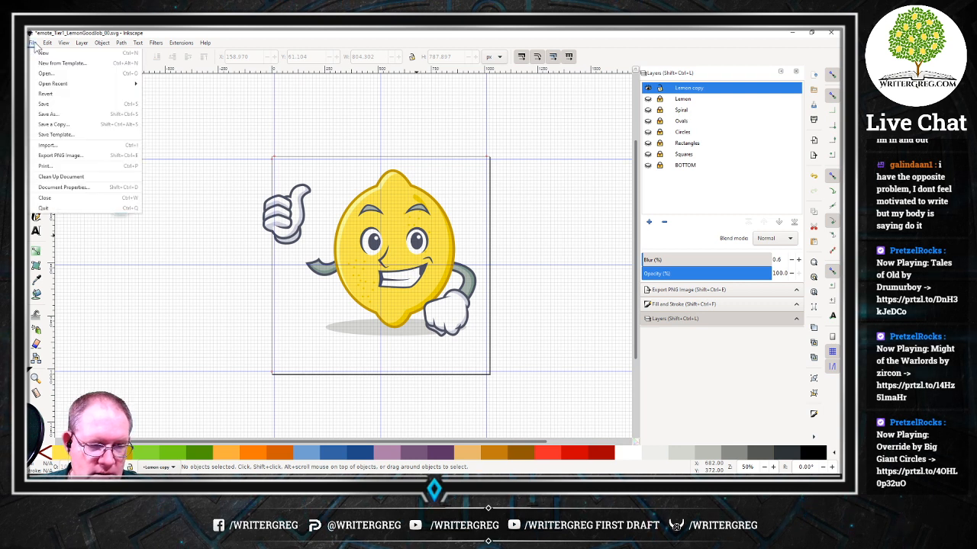
pyautogui.click(59, 106)
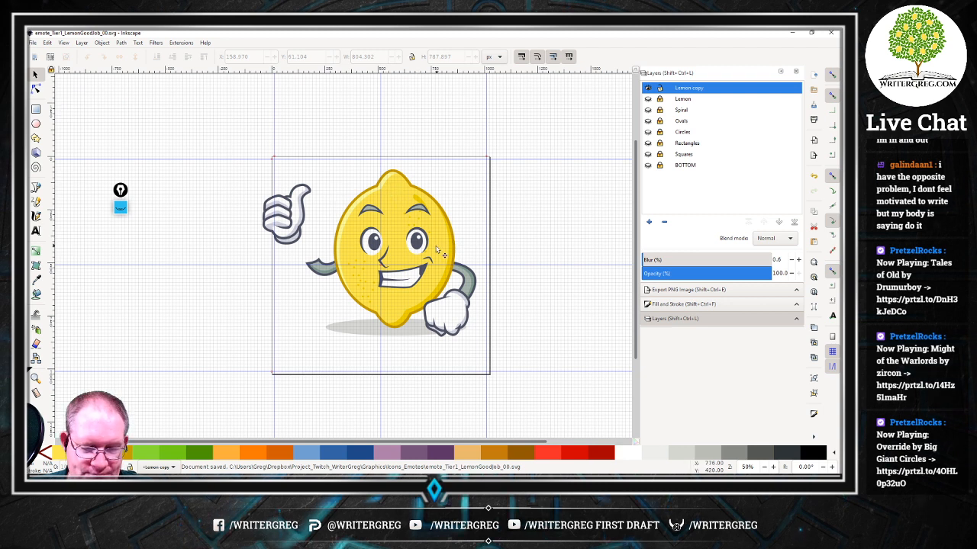
pyautogui.click(408, 258)
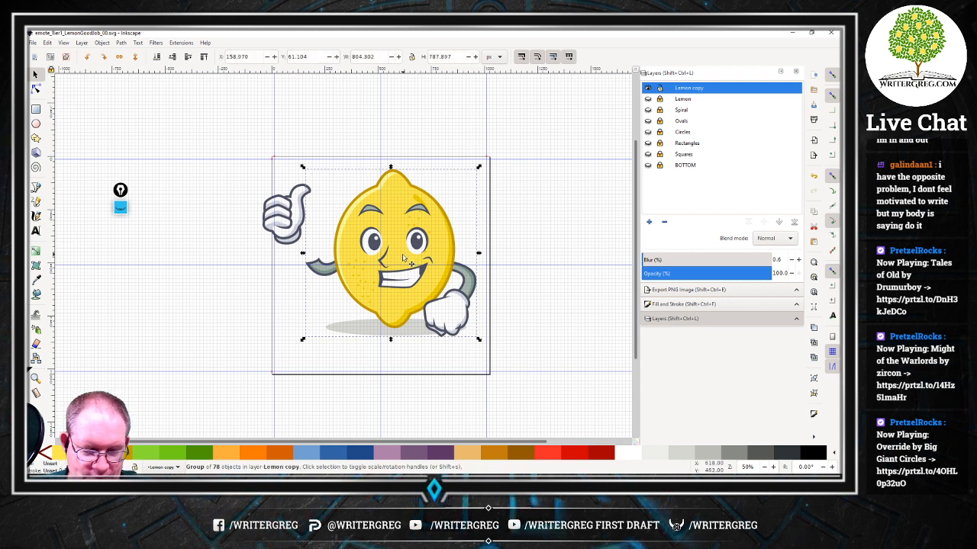
pyautogui.press('Escape')
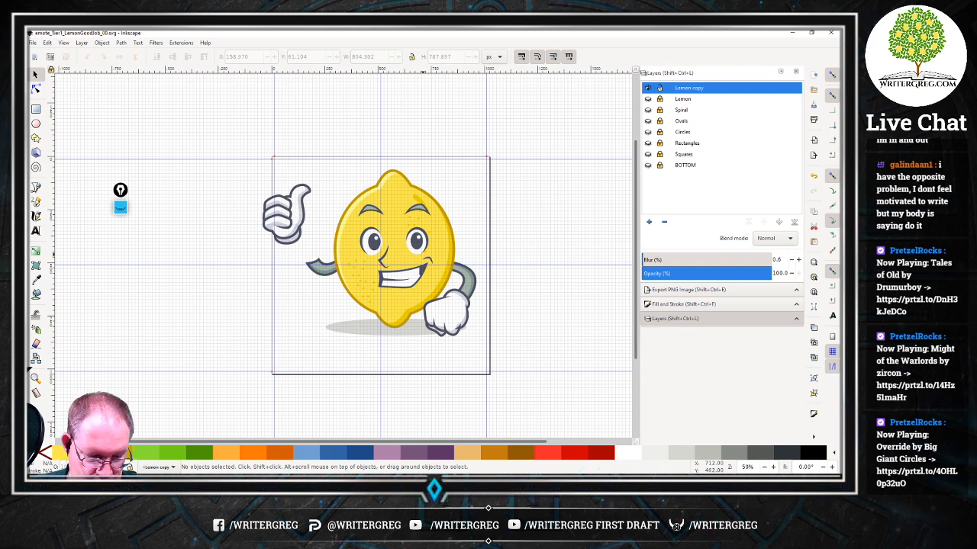
# Switch to the emote_Tier1_LemonWRITE_00.svg document and close its window.
pyautogui.moveTo(316, 479)
pyautogui.click(355, 456)
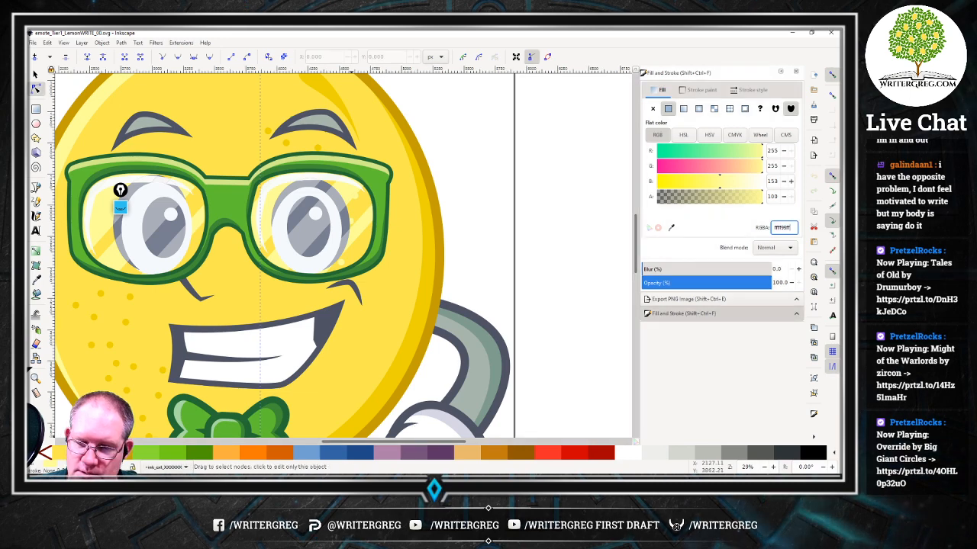
pyautogui.click(830, 33)
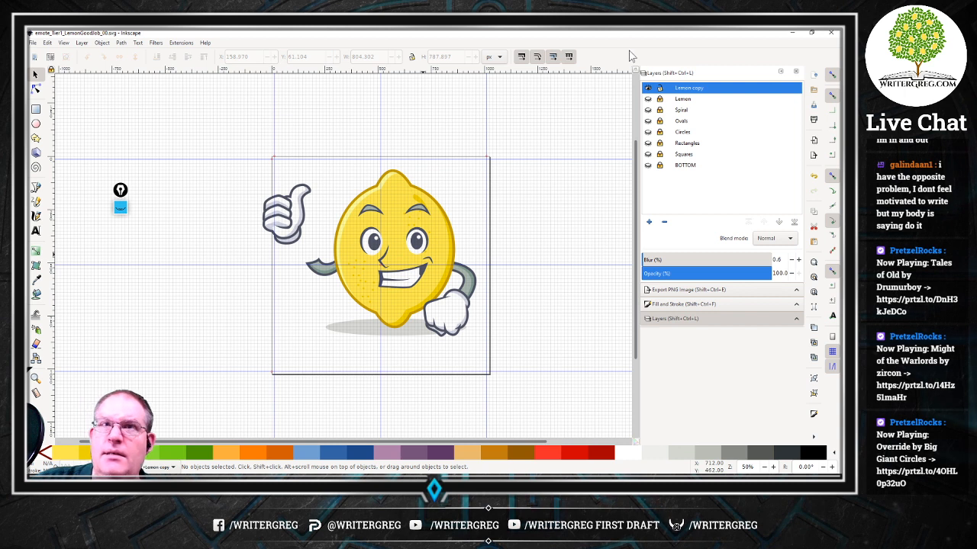
# Close the browser window and enlarge the thumbs-up hand group to about 679 × 854 px.
pyautogui.click(289, 231)
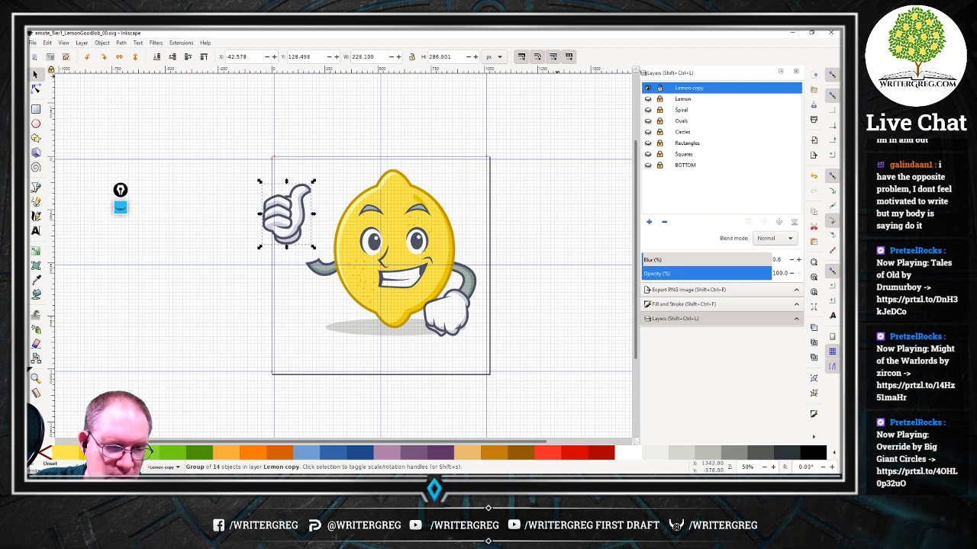
pyautogui.click(102, 42)
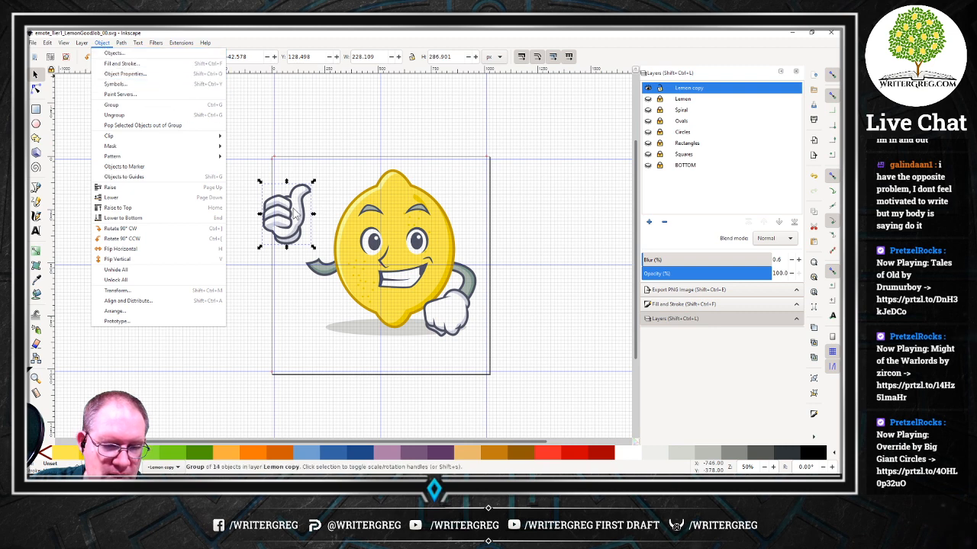
pyautogui.hotkey('alt', 'Tab')
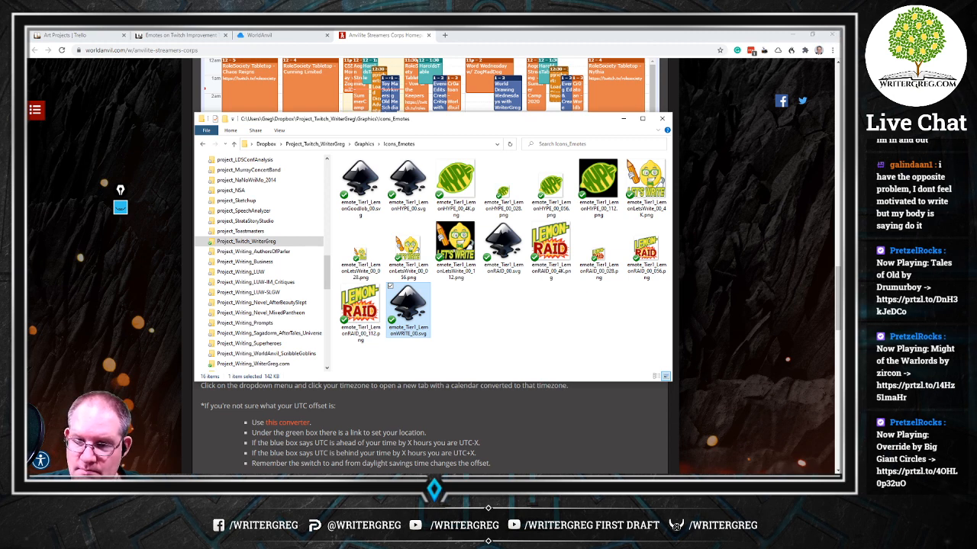
pyautogui.click(834, 36)
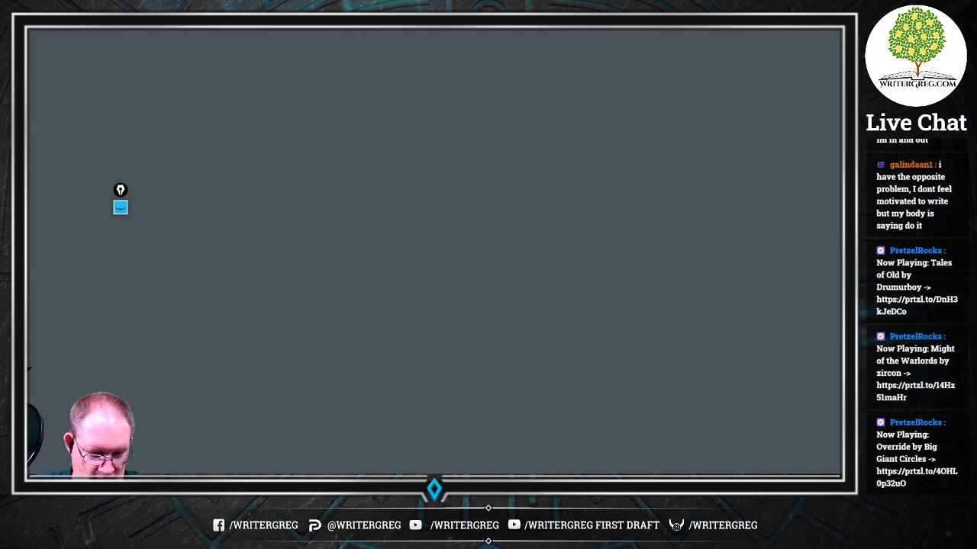
pyautogui.hotkey('alt', 'Tab')
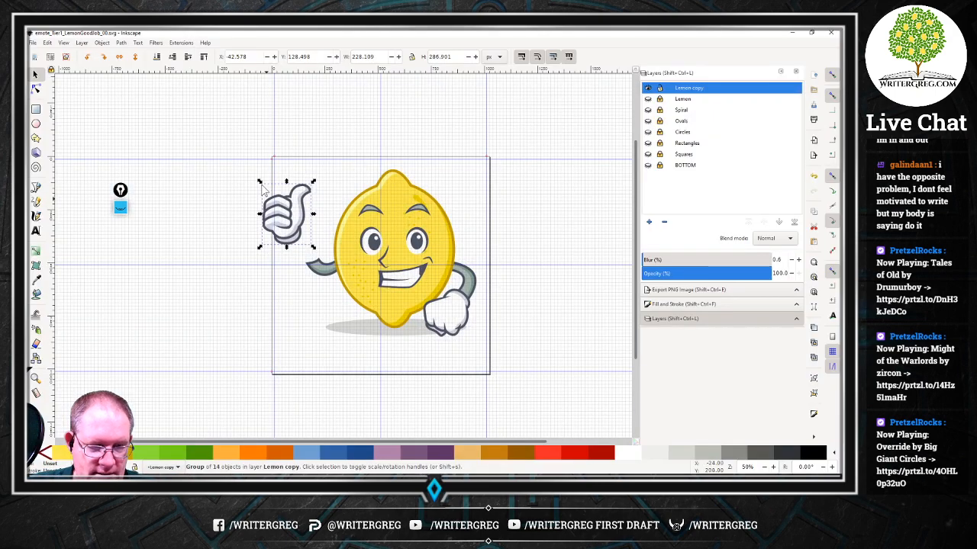
pyautogui.moveTo(259, 182); pyautogui.dragTo(134, 73)
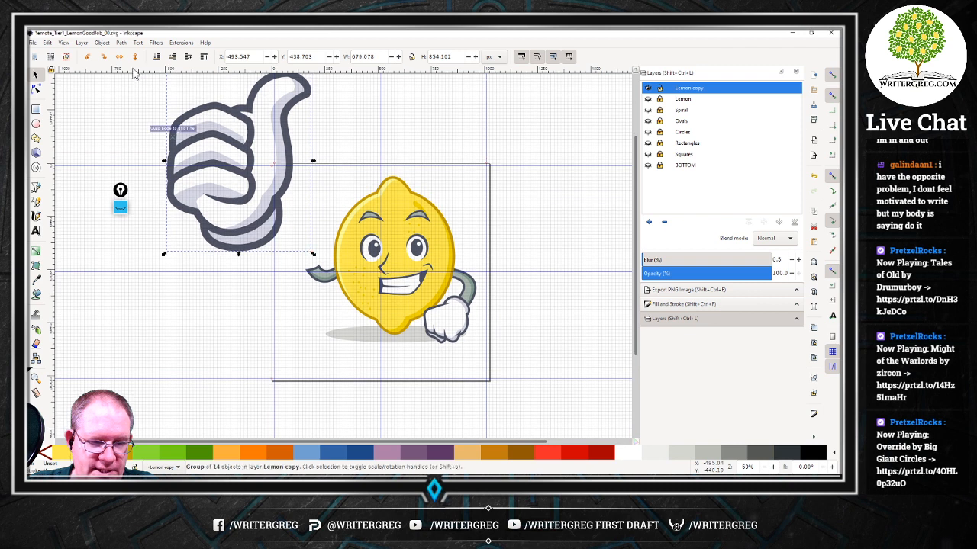
# Nudge the lemon character group right and slightly down to about X 207 and Y 63 px, and save the document.
pyautogui.press('Escape')
pyautogui.moveTo(418, 269); pyautogui.dragTo(433, 270)
pyautogui.moveTo(555, 140)
pyautogui.mouseDown()
pyautogui.moveTo(345, 206)
pyautogui.moveTo(313, 342)
pyautogui.moveTo(298, 353)
pyautogui.mouseUp()
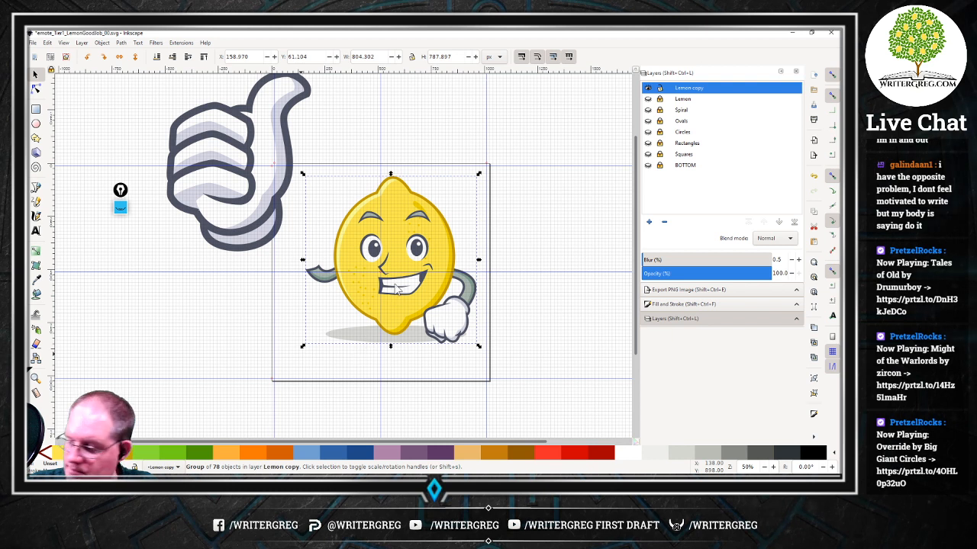
pyautogui.press('Down')
pyautogui.press('Down')
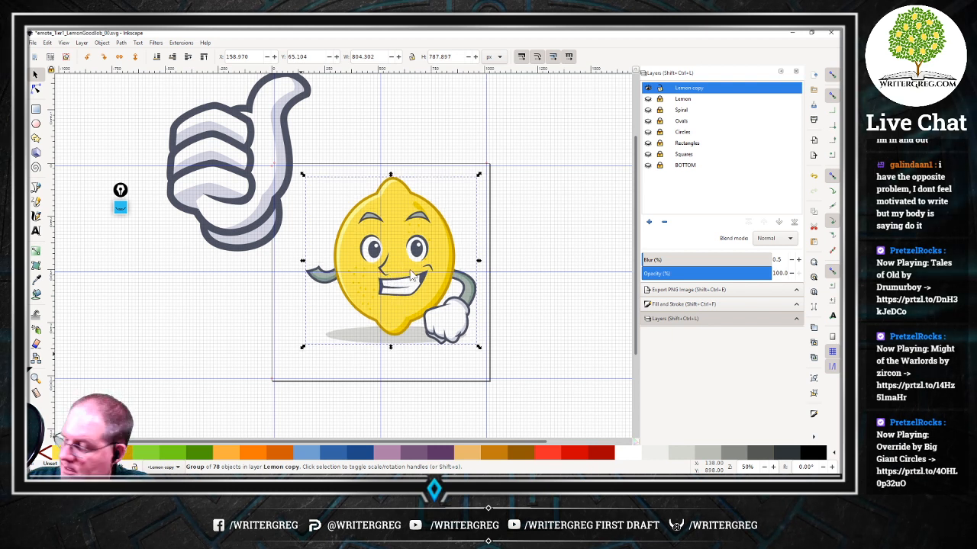
pyautogui.press('Up')
pyautogui.press('Up')
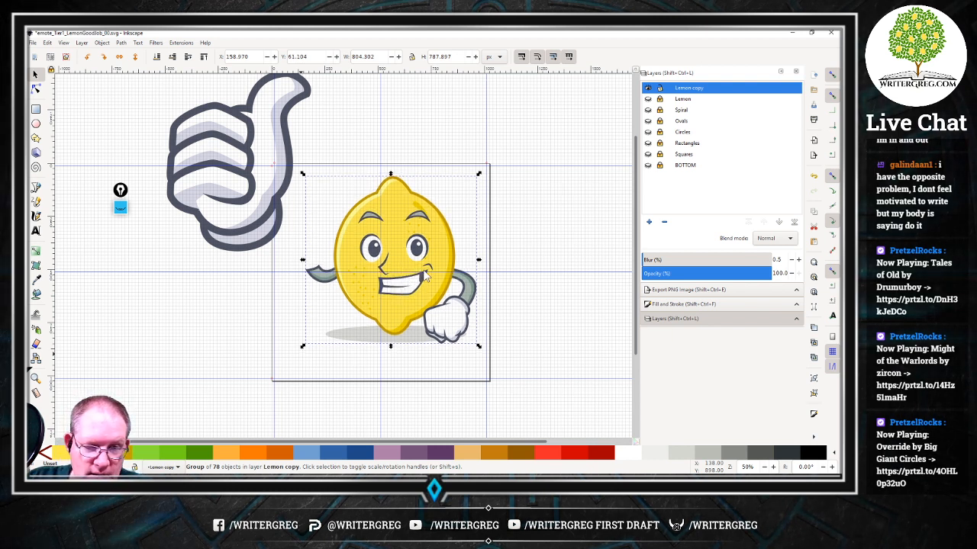
pyautogui.press('Right')
pyautogui.press('Down')
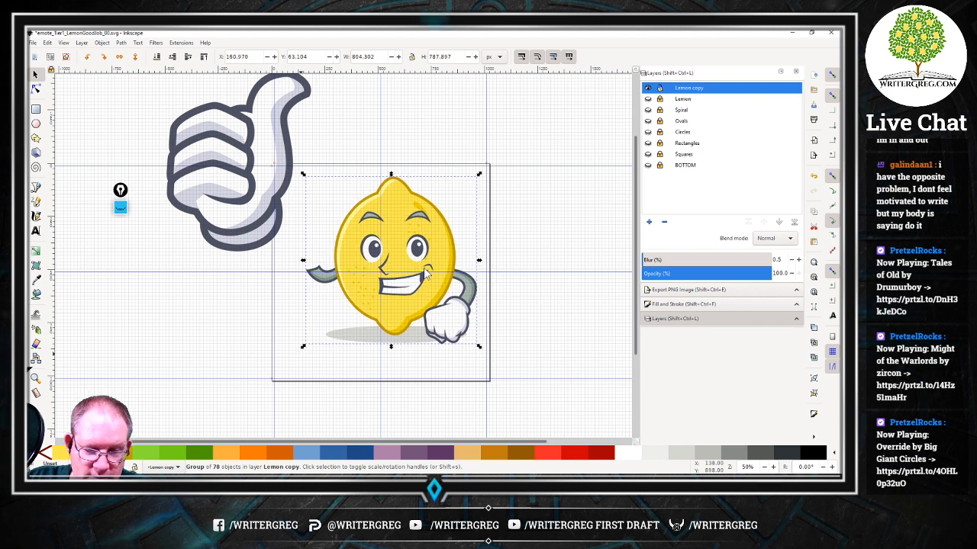
pyautogui.press('Right')
pyautogui.press('Right')
pyautogui.press('Right')
pyautogui.press('Right')
pyautogui.press('Right')
pyautogui.press('Right')
pyautogui.press('Right')
pyautogui.press('Right')
pyautogui.press('Right')
pyautogui.press('Right')
pyautogui.press('Right')
pyautogui.press('Right')
pyautogui.press('Right')
pyautogui.press('Right')
pyautogui.press('Right')
pyautogui.press('Right')
pyautogui.press('Right')
pyautogui.press('Right')
pyautogui.press('Right')
pyautogui.press('Right')
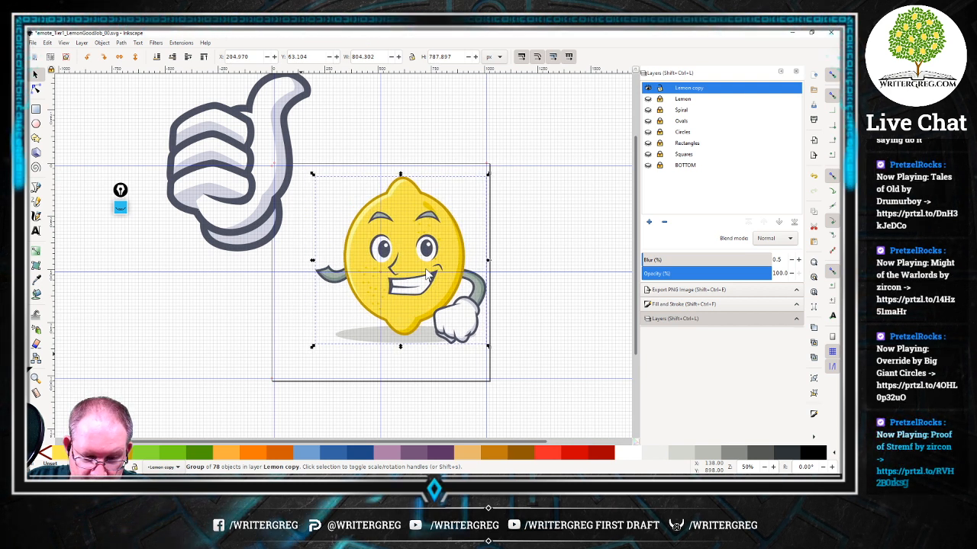
pyautogui.press('Right')
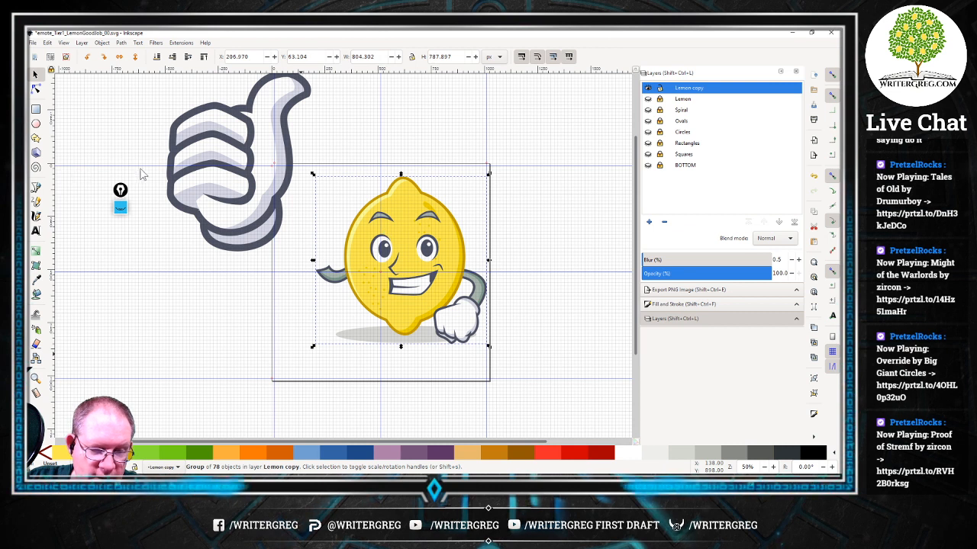
pyautogui.press('Escape')
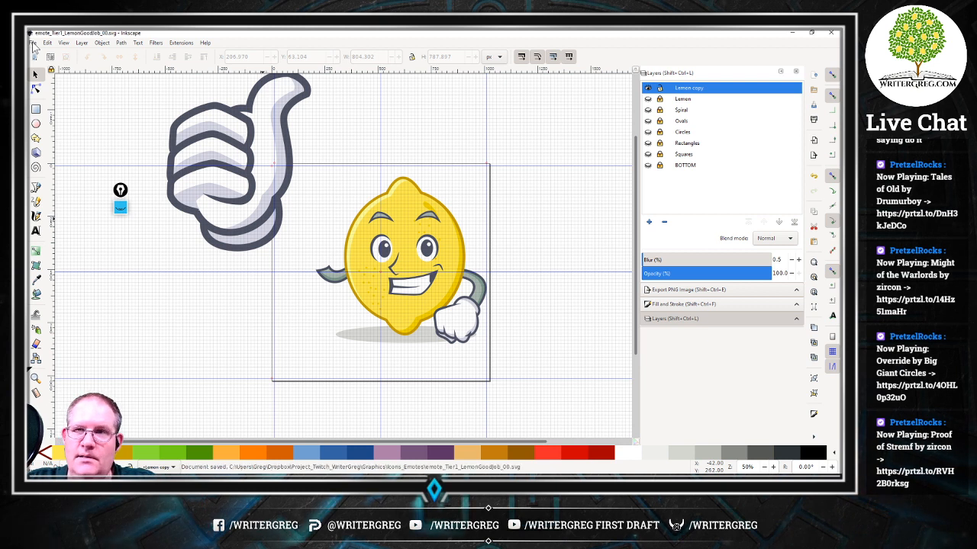
pyautogui.hotkey('ctrl', 's')
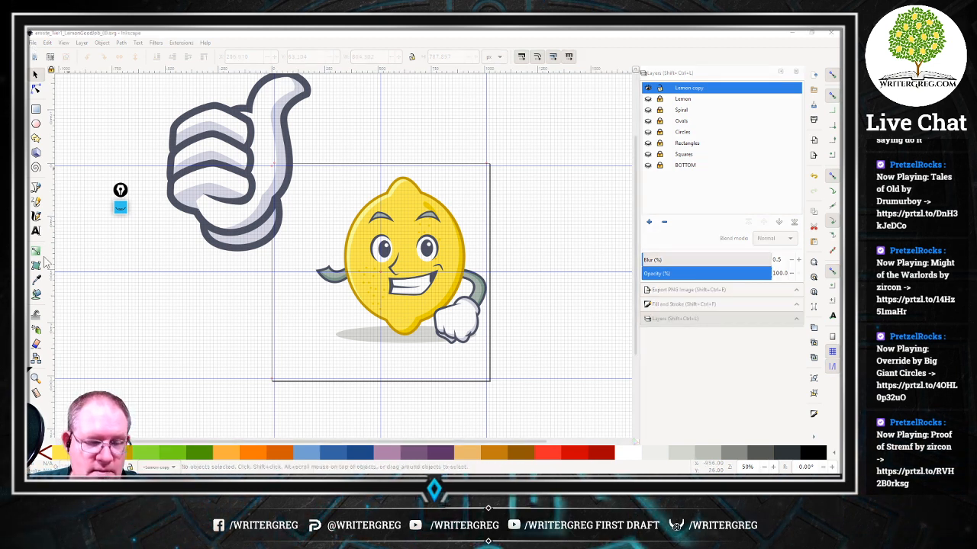
# Try to move the thumbs-up hand group down toward the lemon's handless arm.
pyautogui.click(221, 174)
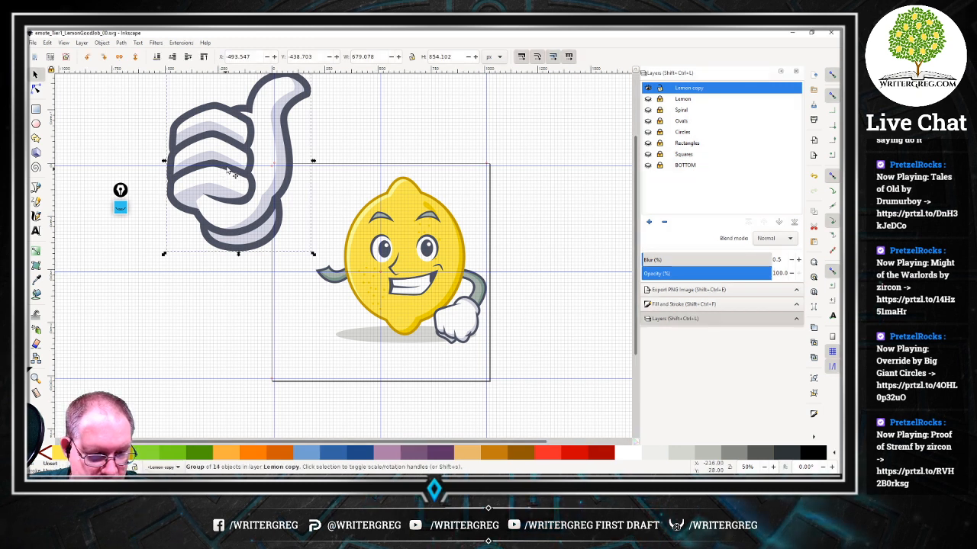
pyautogui.moveTo(226, 167); pyautogui.dragTo(269, 187)
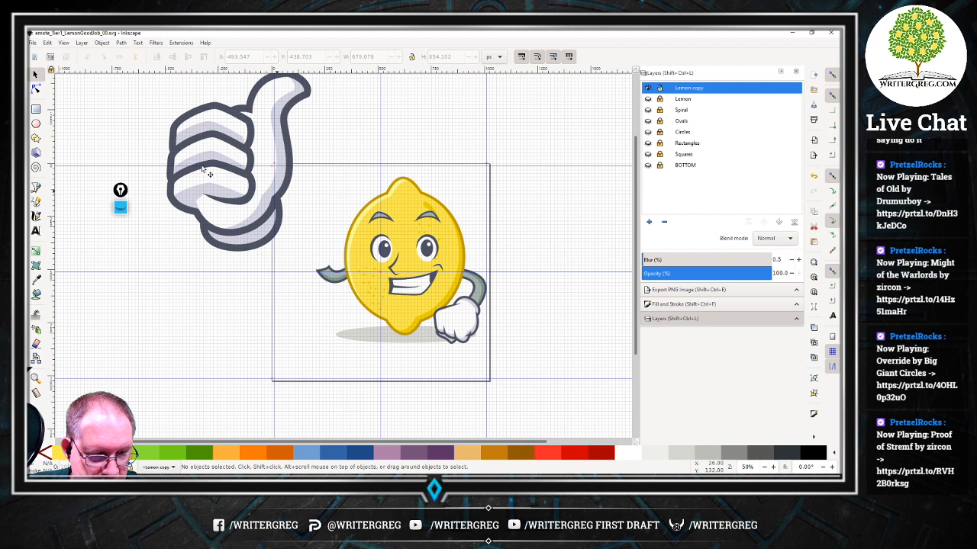
pyautogui.moveTo(203, 166); pyautogui.dragTo(267, 206)
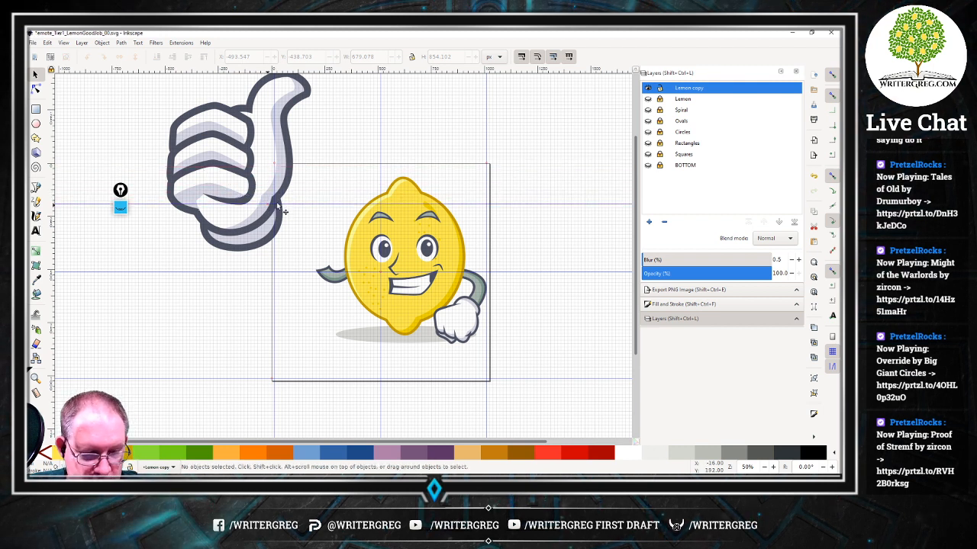
pyautogui.moveTo(288, 205); pyautogui.dragTo(288, 173)
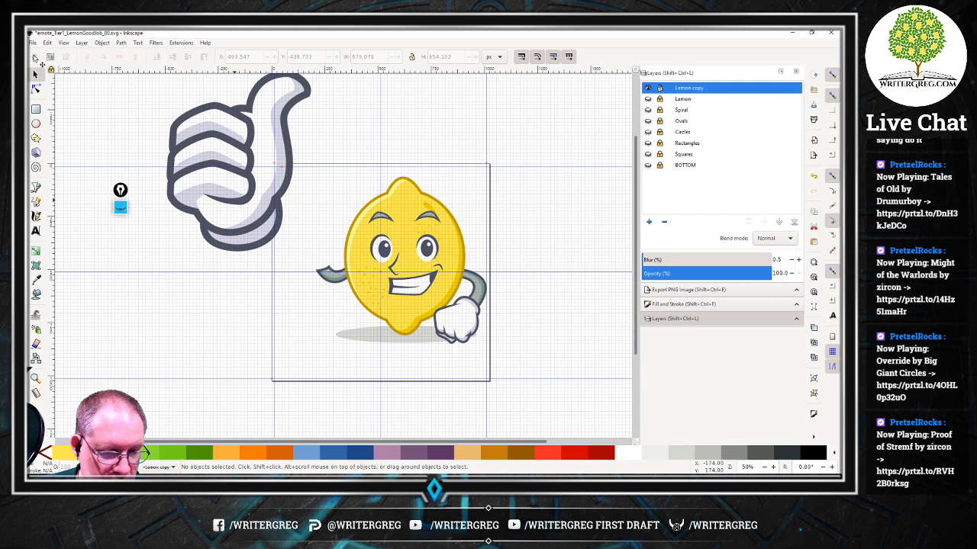
# Move the thumbs-up hand group over the lemon's handless arm, to about X -180 and Y -343 px, and save the document.
pyautogui.click(34, 42)
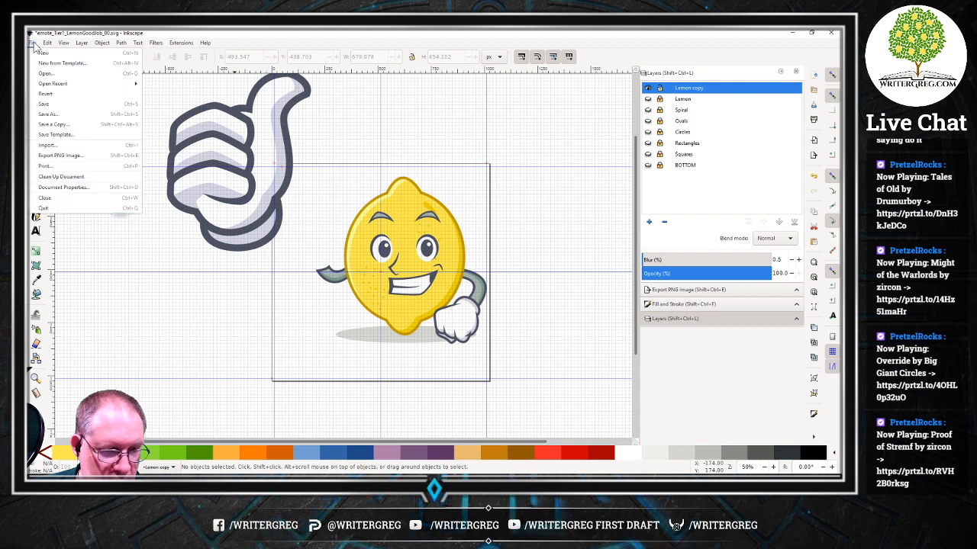
pyautogui.click(64, 103)
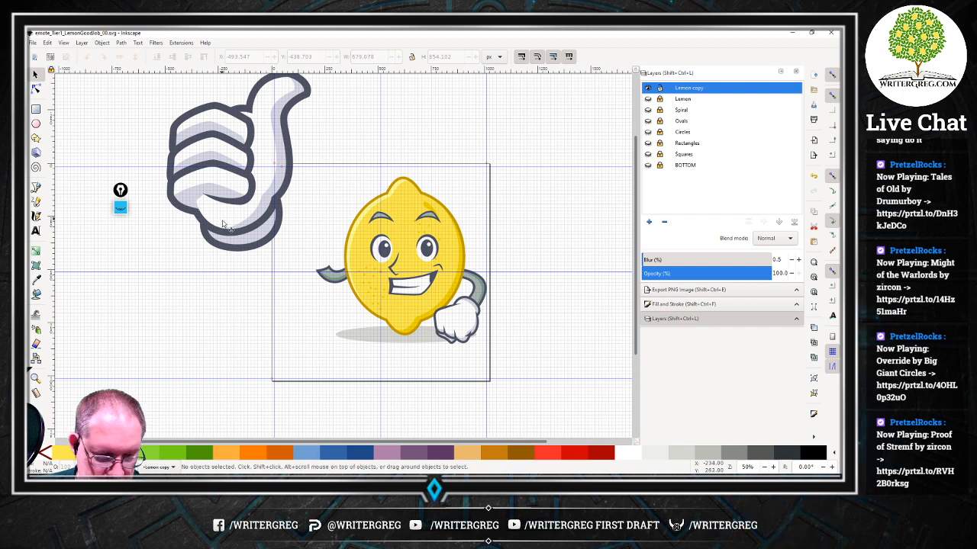
pyautogui.moveTo(227, 235); pyautogui.dragTo(297, 256)
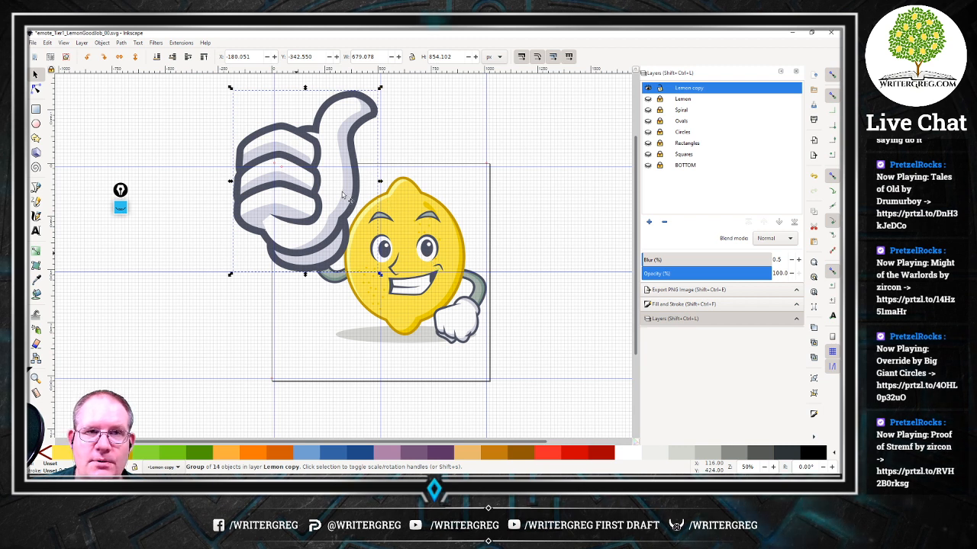
pyautogui.press('Escape')
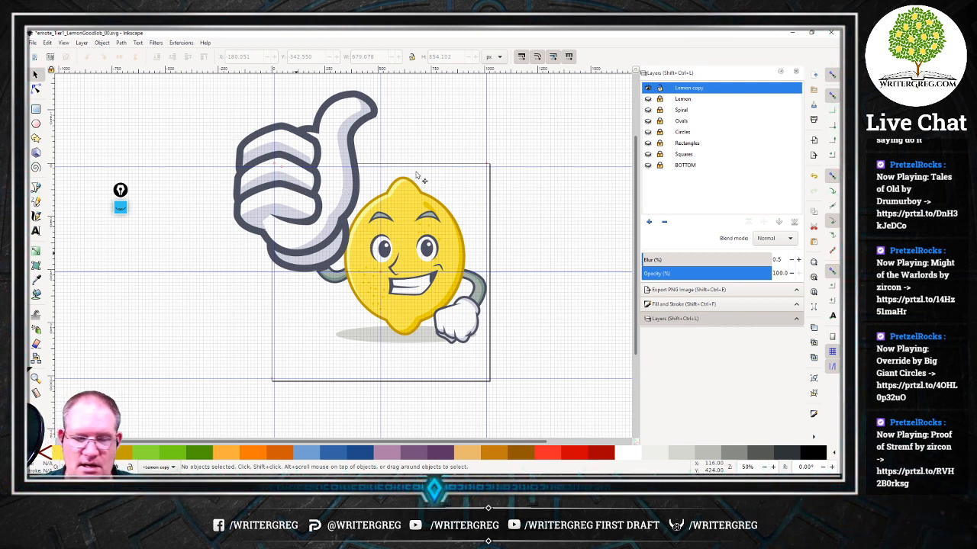
pyautogui.press('ctrl')
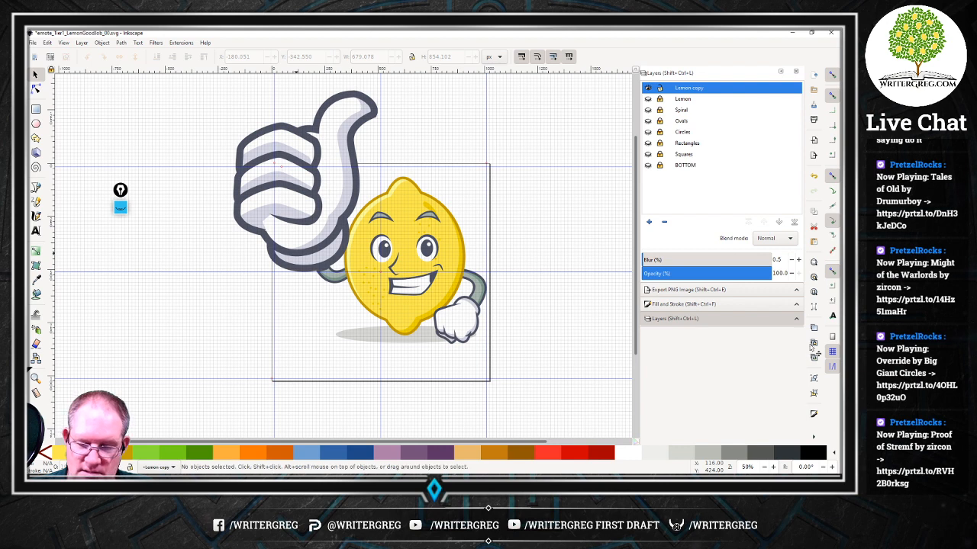
pyautogui.scroll(3, 391, 241)
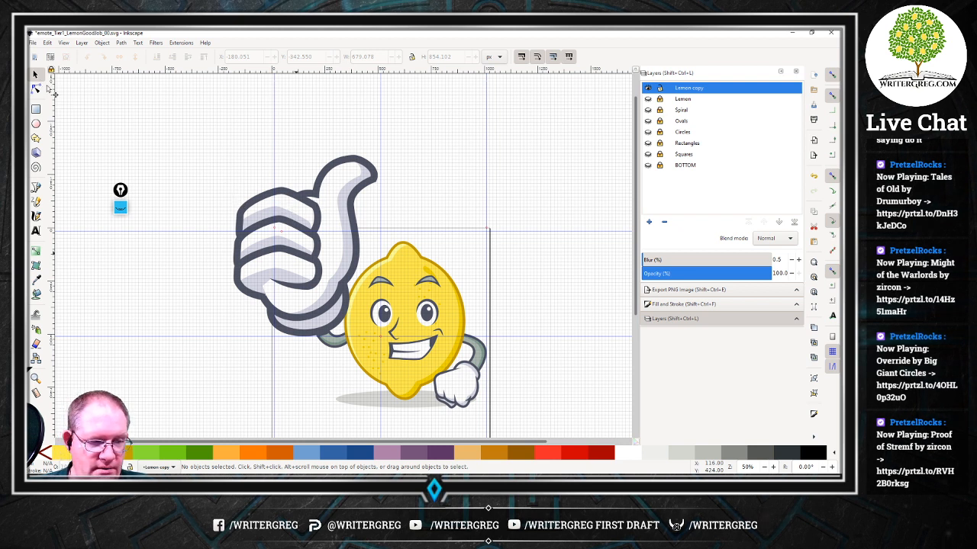
pyautogui.hotkey('ctrl', 's')
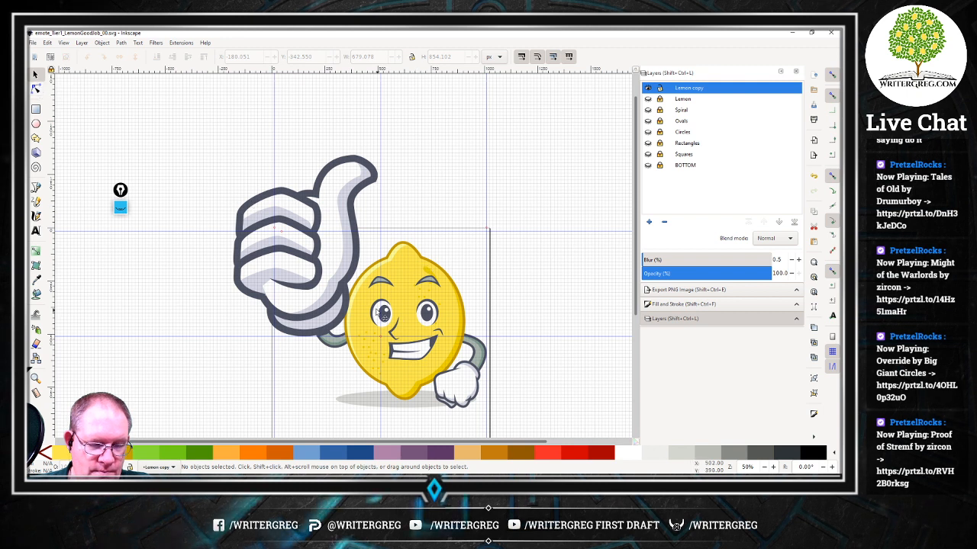
# Enlarge the thumbs-up hand group up and outward to about 829 × 1043 px, and save the document.
pyautogui.click(340, 287)
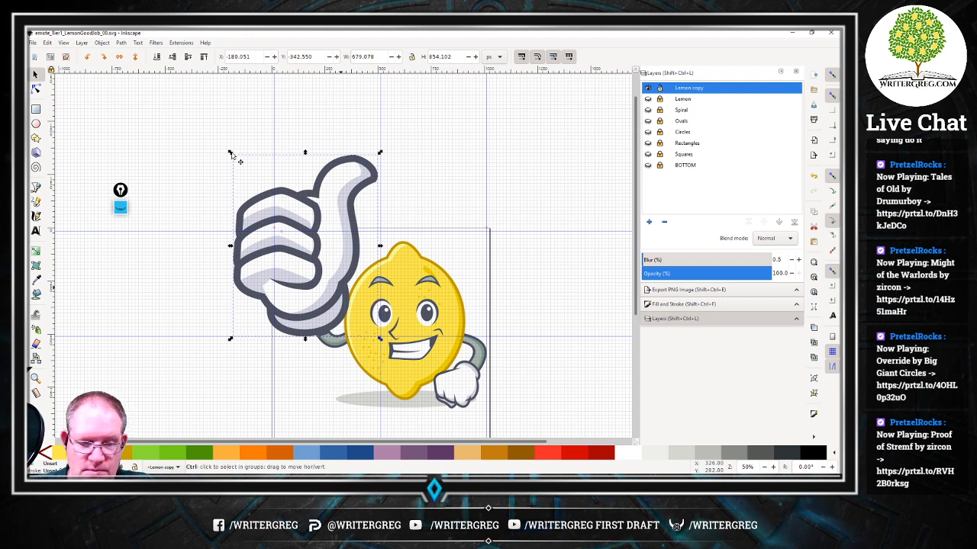
pyautogui.moveTo(230, 153); pyautogui.dragTo(200, 100)
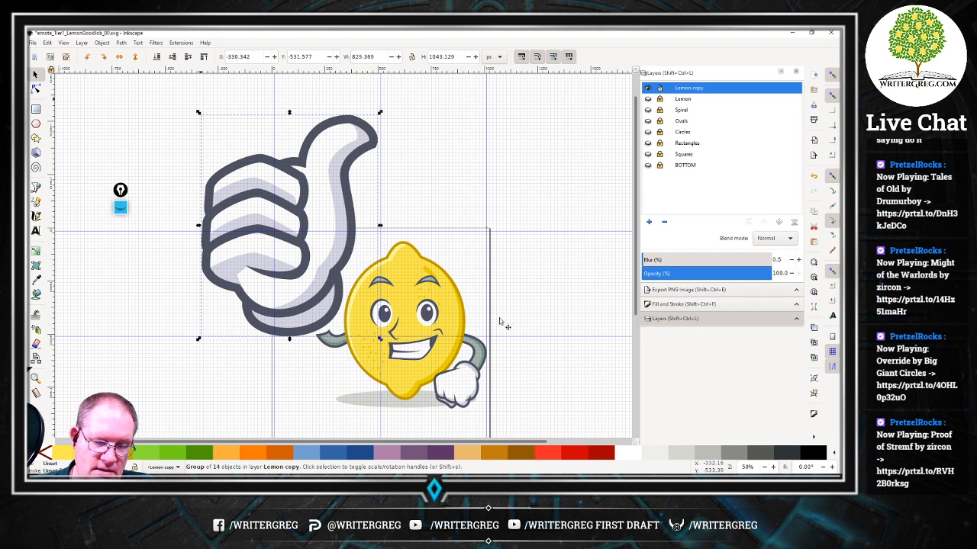
pyautogui.click(552, 314)
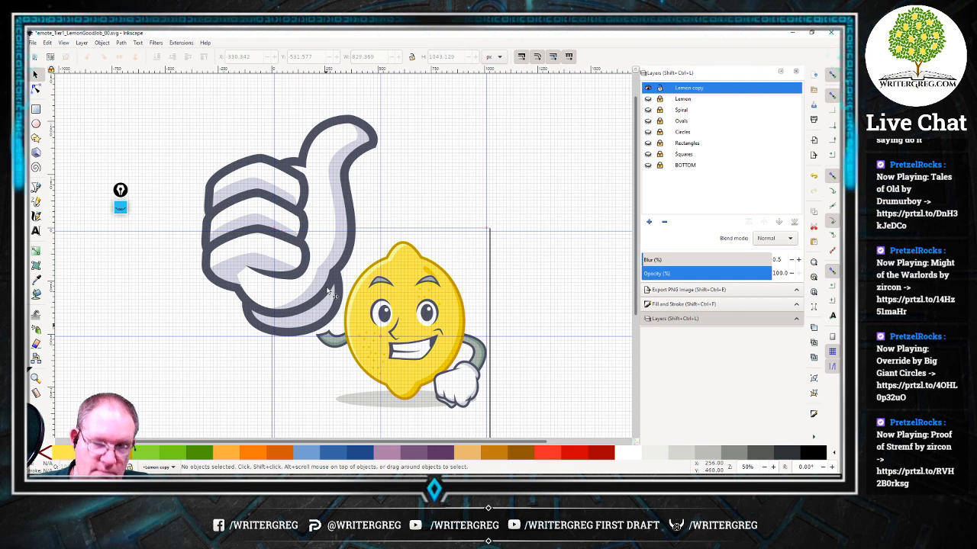
pyautogui.hotkey('ctrl', 's')
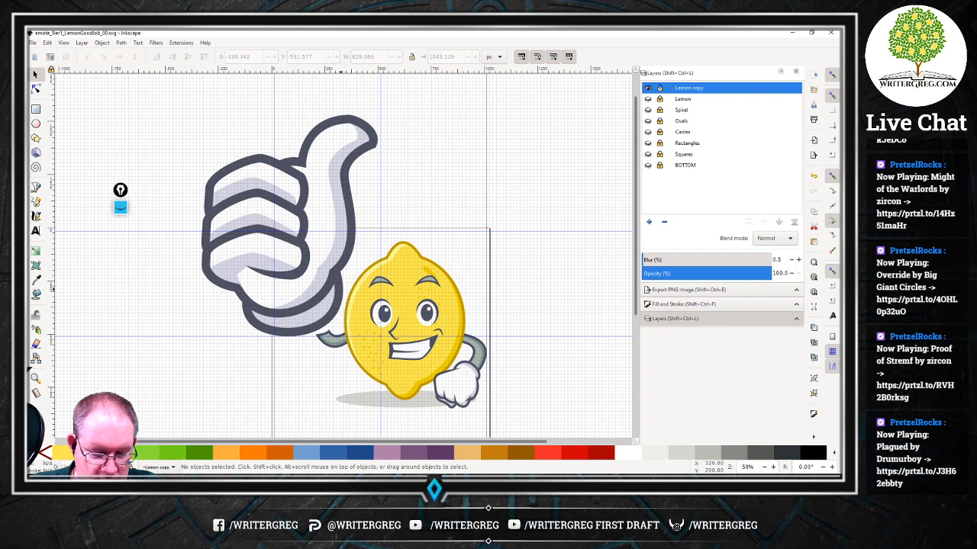
pyautogui.rightClick(386, 479)
pyautogui.click(432, 440)
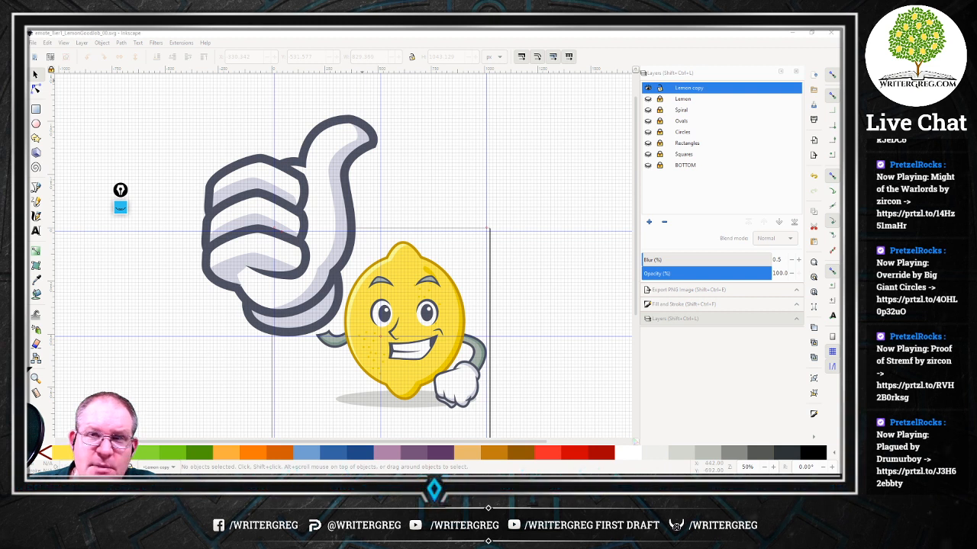
pyautogui.click(222, 36)
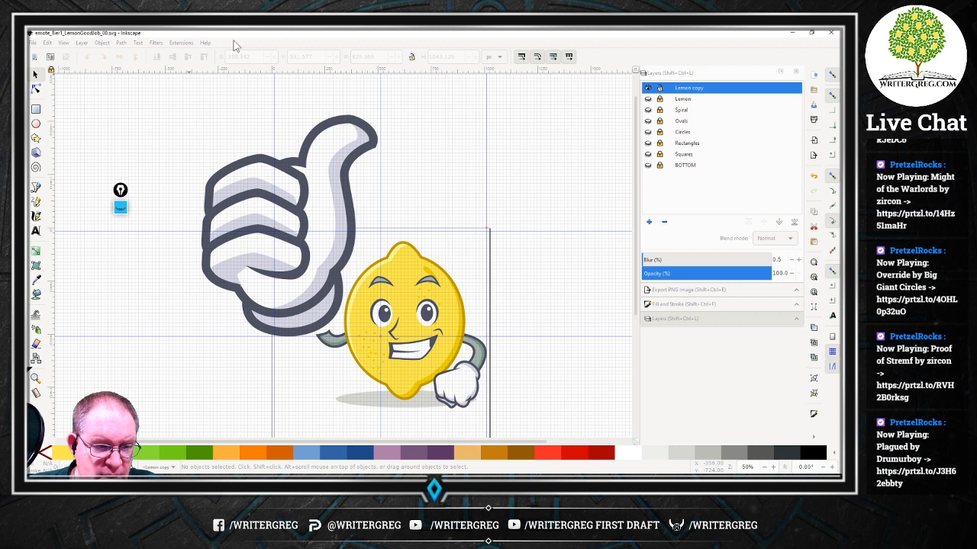
# Nudge the enlarged thumbs-up hand group right and down to about X -276 and Y -516 px, and save the document.
pyautogui.click(280, 203)
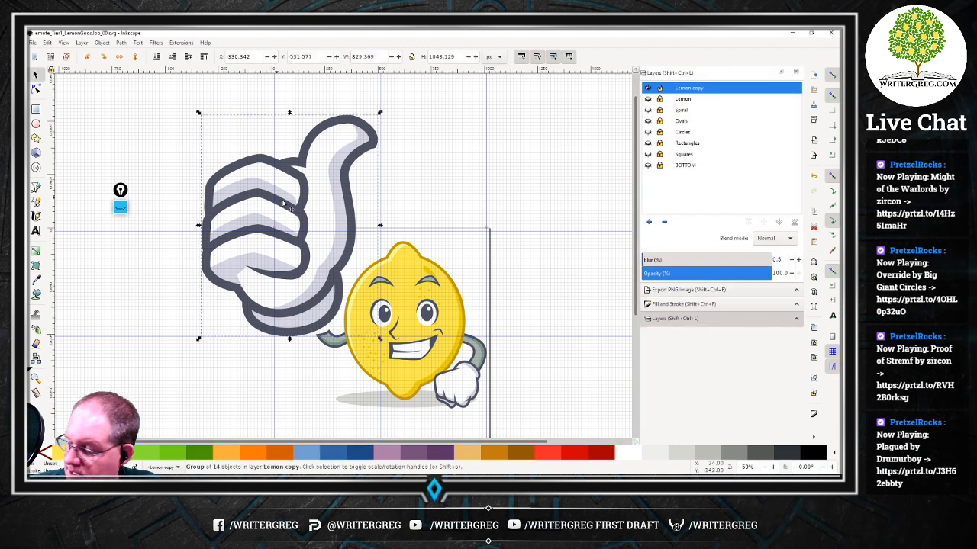
pyautogui.press('Right')
pyautogui.press('Right')
pyautogui.press('Right')
pyautogui.press('Right')
pyautogui.press('Right')
pyautogui.press('Right')
pyautogui.press('Right')
pyautogui.press('Right')
pyautogui.press('Right')
pyautogui.press('Right')
pyautogui.press('Right')
pyautogui.press('Right')
pyautogui.press('Right')
pyautogui.press('Right')
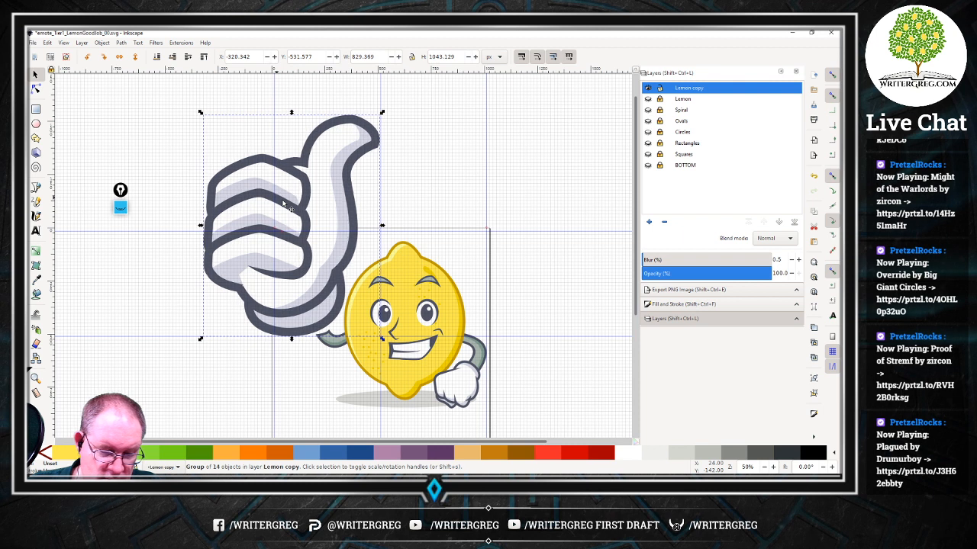
pyautogui.press('Right')
pyautogui.press('Right')
pyautogui.press('Right')
pyautogui.press('Right')
pyautogui.press('Right')
pyautogui.press('Right')
pyautogui.press('Right')
pyautogui.press('Right')
pyautogui.press('Right')
pyautogui.press('Right')
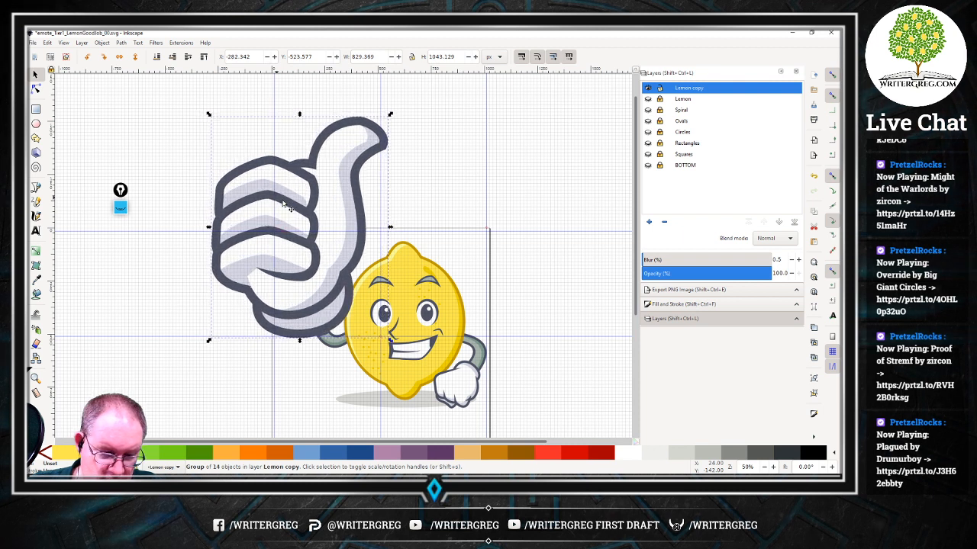
pyautogui.press('Down')
pyautogui.press('Down')
pyautogui.press('Right')
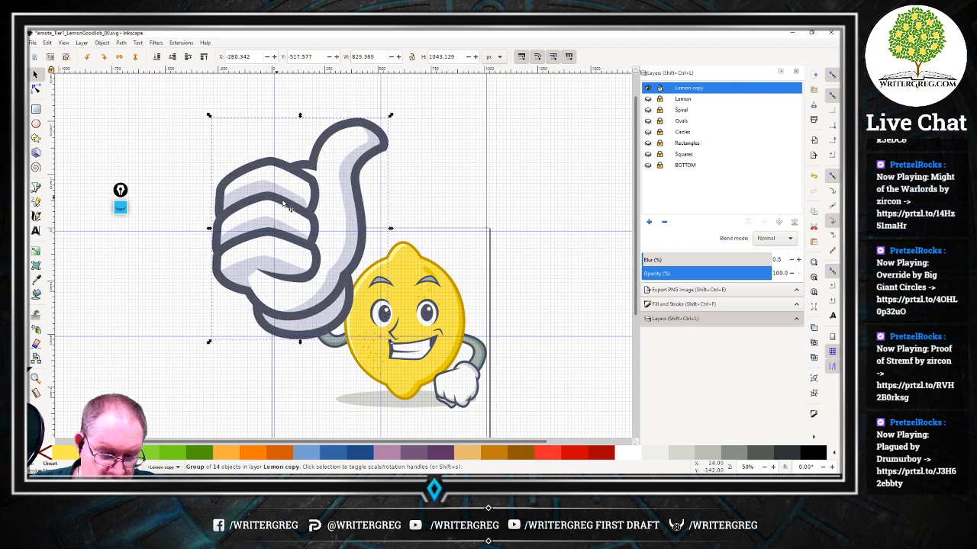
pyautogui.press('Right')
pyautogui.press('Down')
pyautogui.press('Right')
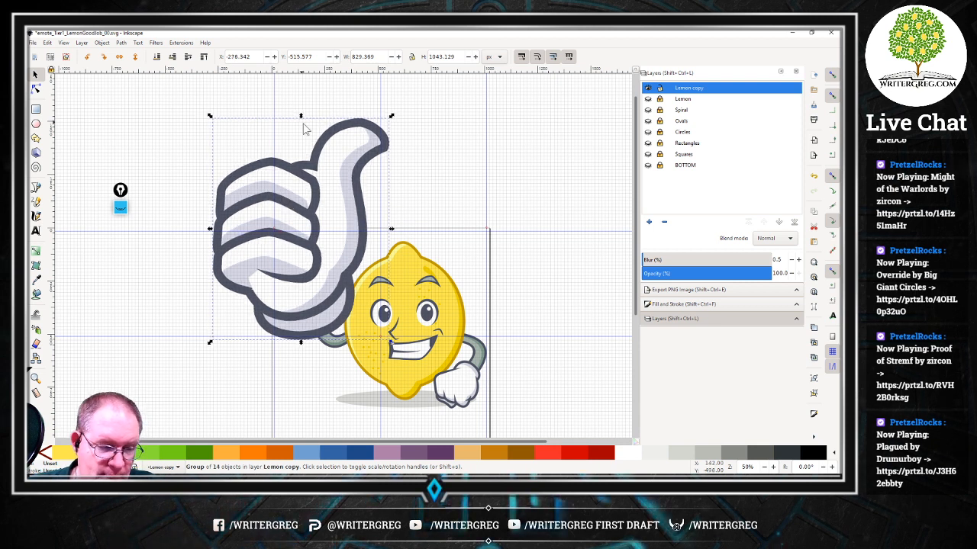
pyautogui.click(33, 43)
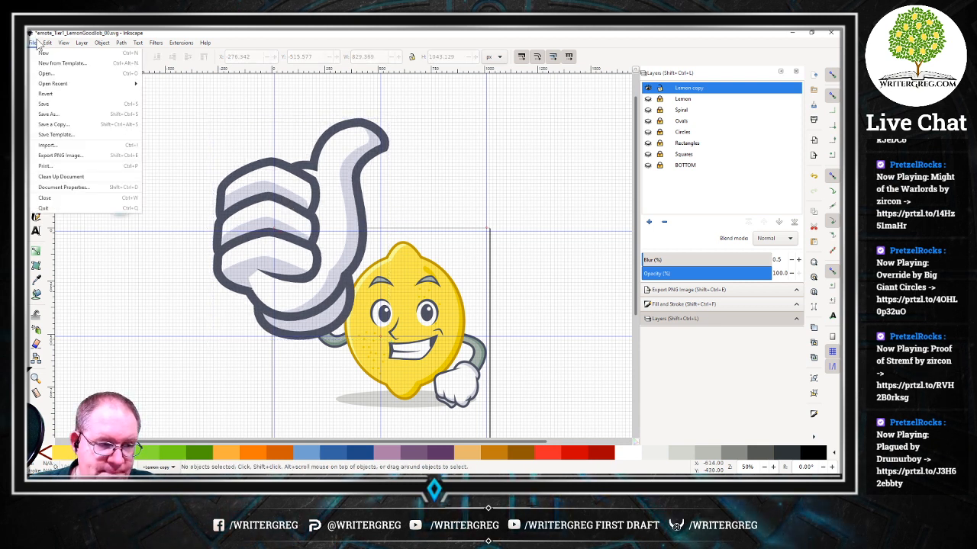
pyautogui.click(69, 105)
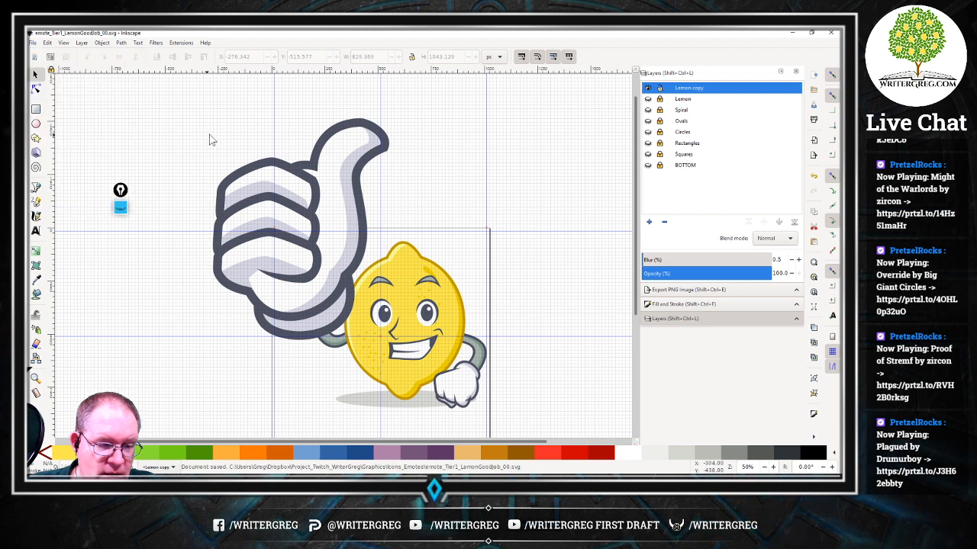
# Group the thumbs-up hand and the lemon character into one object.
pyautogui.hotkey('ctrl', 'a')
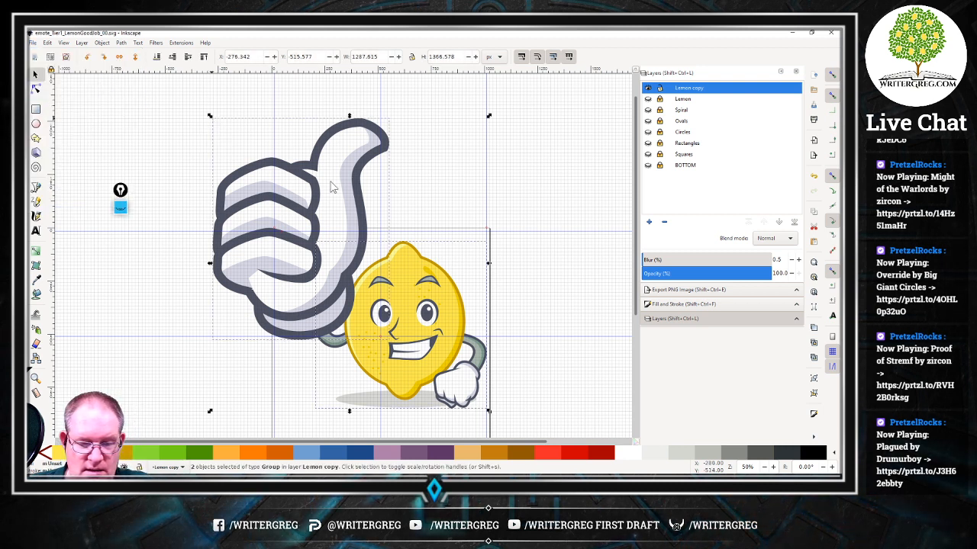
pyautogui.click(103, 43)
pyautogui.click(139, 106)
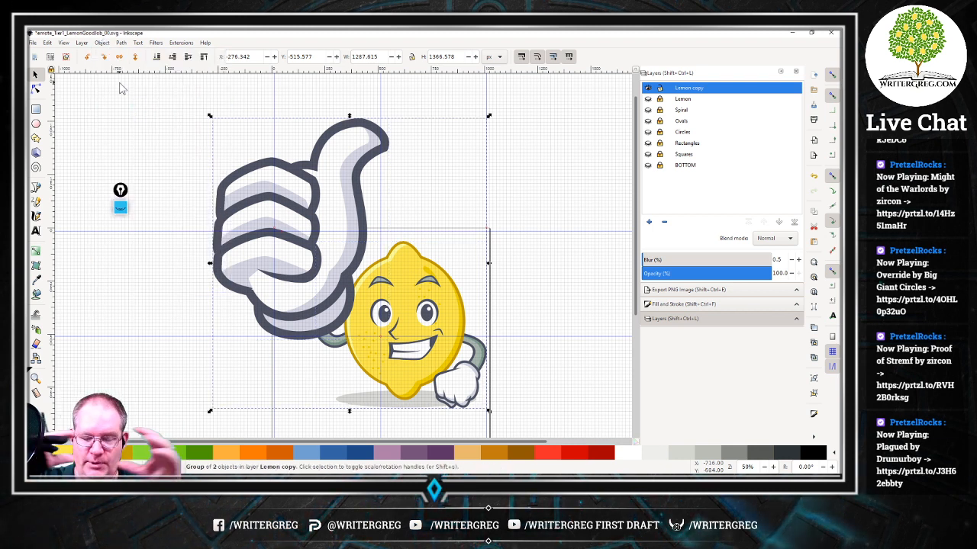
pyautogui.press('+')
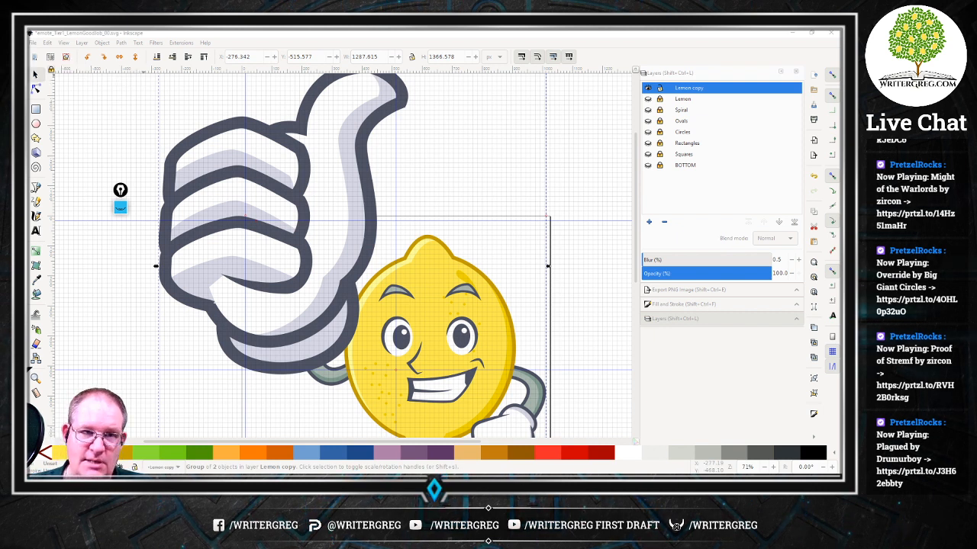
# Open the Transform settings for the combined hand and lemon group and set scaling to pixels with proportional scaling enabled.
pyautogui.scroll(-2, 329, 283)
pyautogui.rightClick(329, 283)
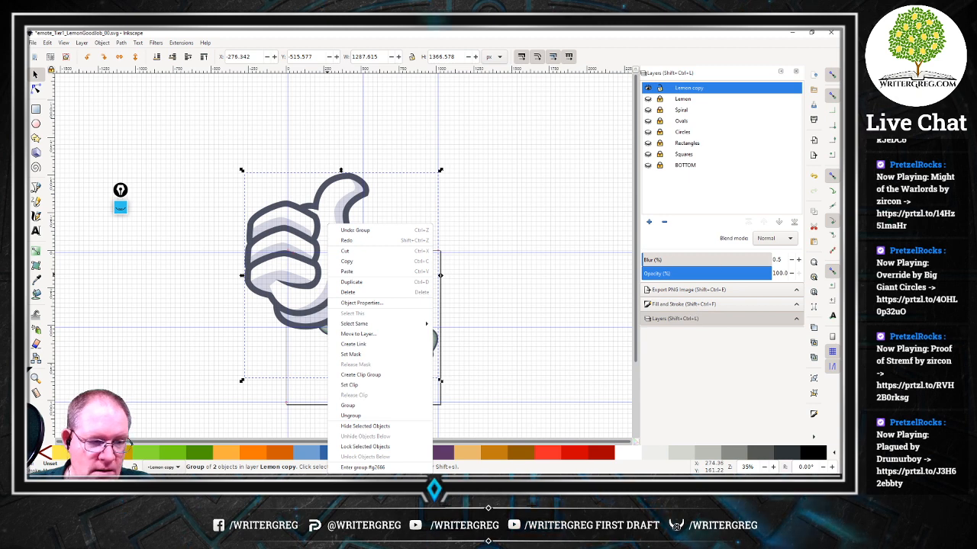
pyautogui.click(82, 43)
pyautogui.click(82, 43)
pyautogui.click(101, 43)
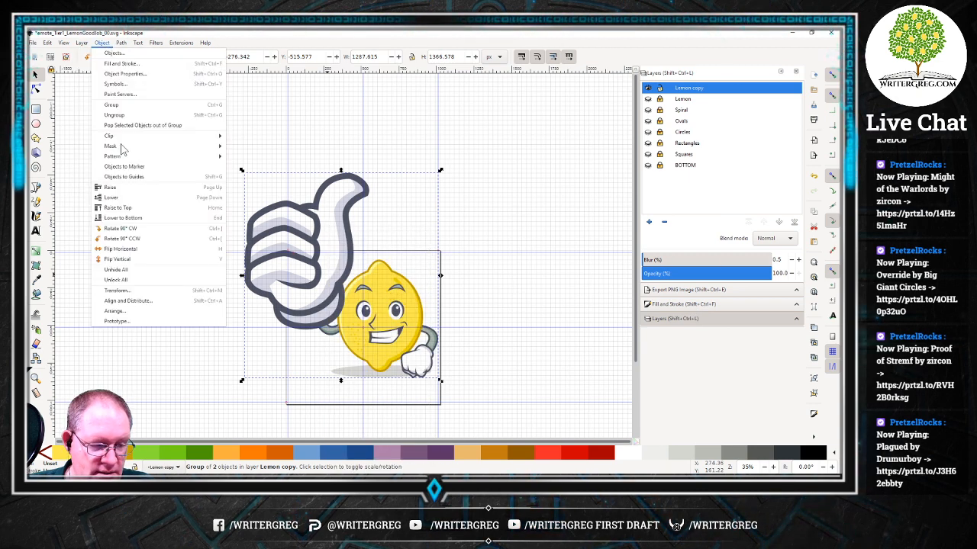
pyautogui.click(161, 288)
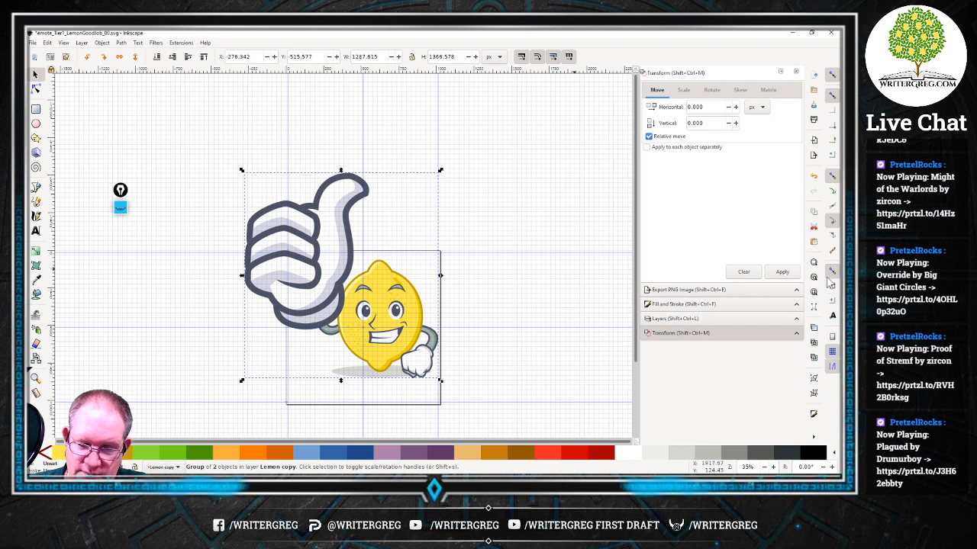
pyautogui.click(683, 89)
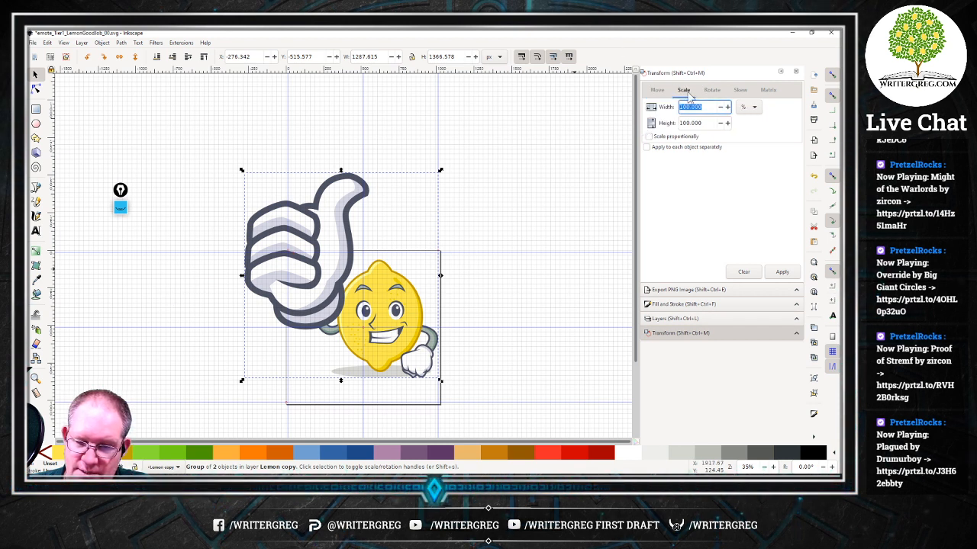
pyautogui.click(742, 108)
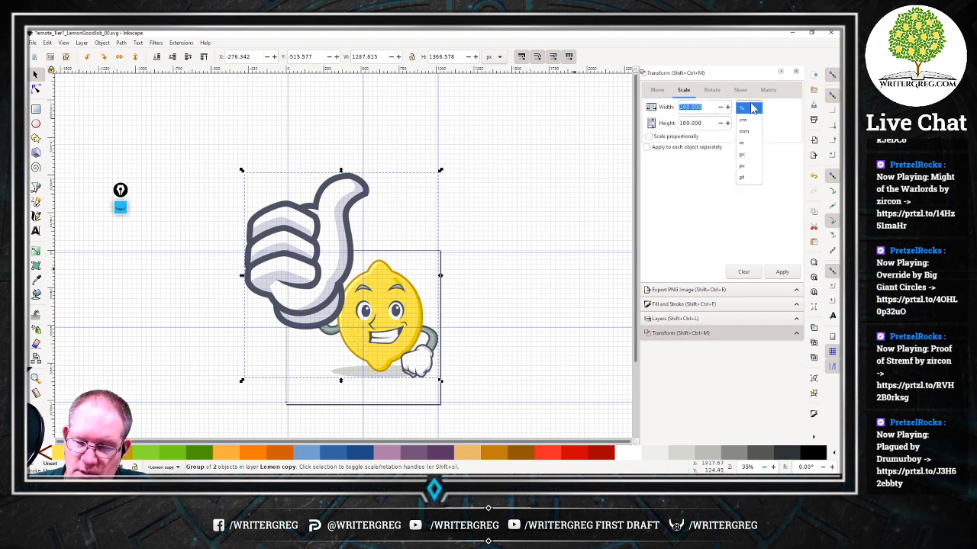
pyautogui.click(751, 168)
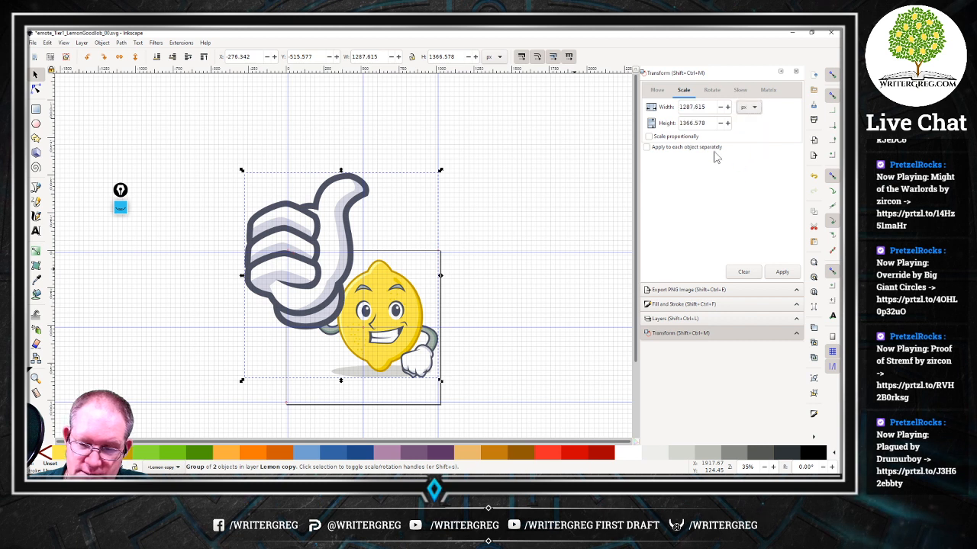
pyautogui.click(678, 137)
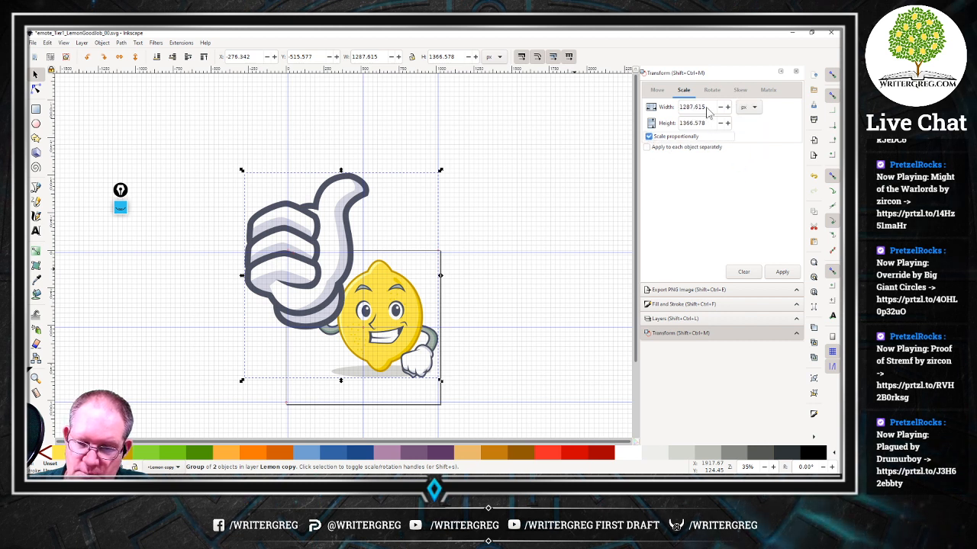
# Scale the combined hand and lemon group proportionally to a width of 1000 px, and collapse the docked dialogs.
pyautogui.doubleClick(706, 108)
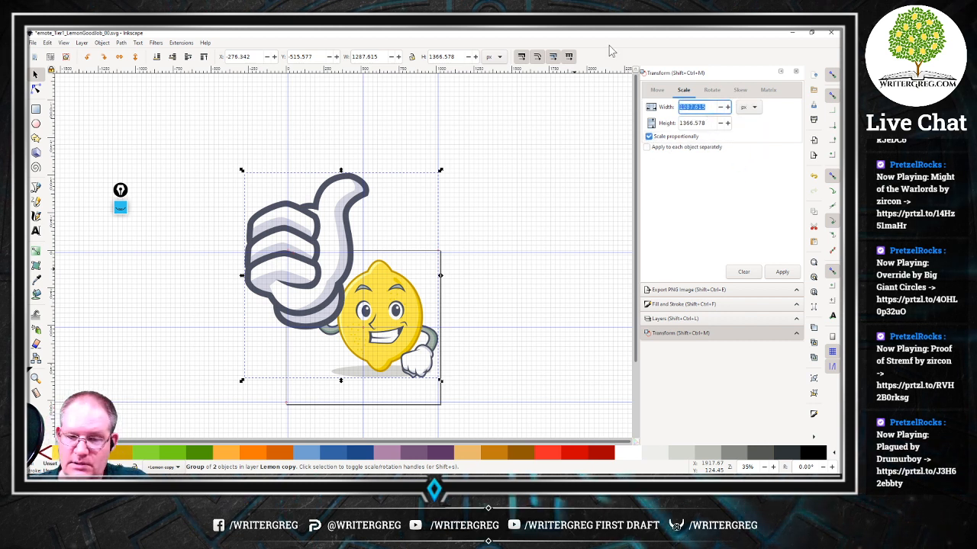
pyautogui.write('1000')
pyautogui.press('Tab')
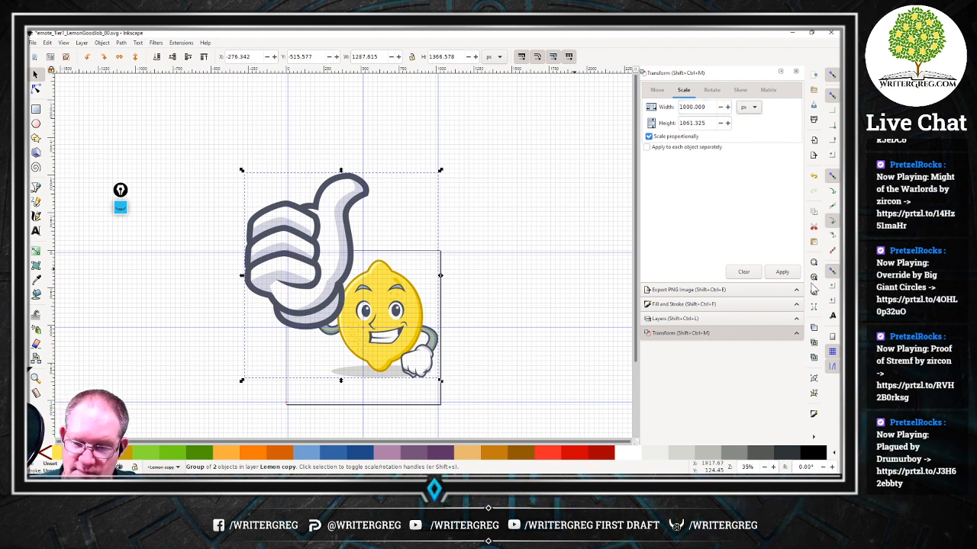
pyautogui.click(782, 273)
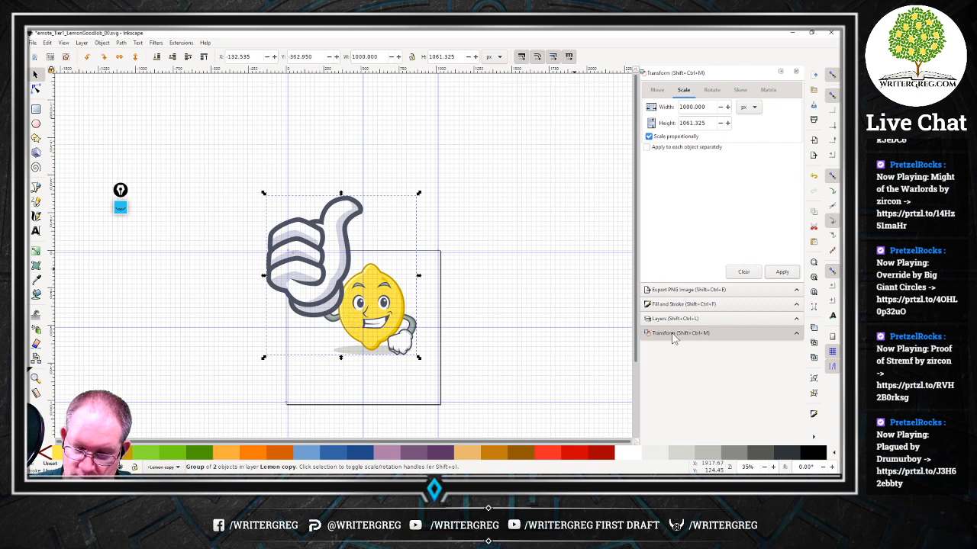
pyautogui.click(782, 73)
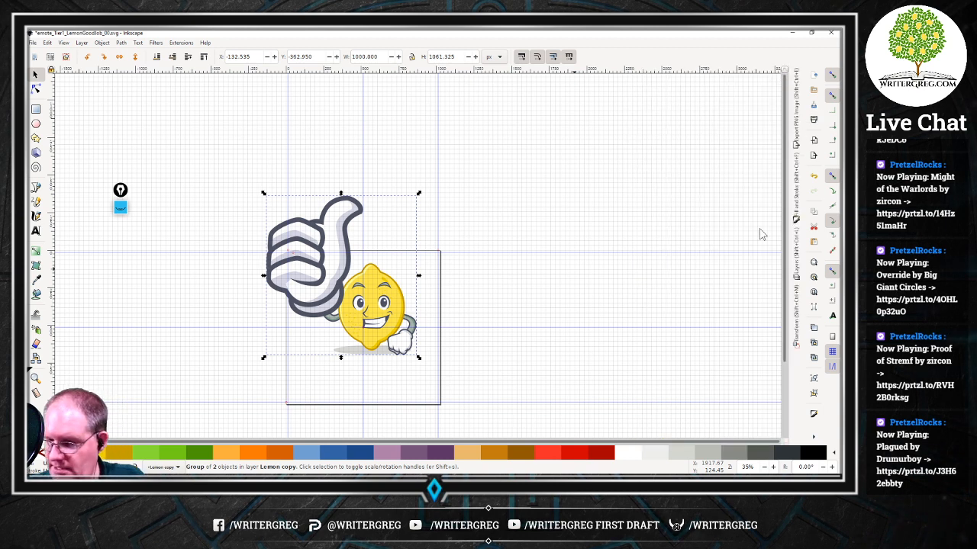
# Center the combined group horizontally and vertically relative to the page, and deselect it.
pyautogui.hotkey('ctrl', 'shift', 'a')
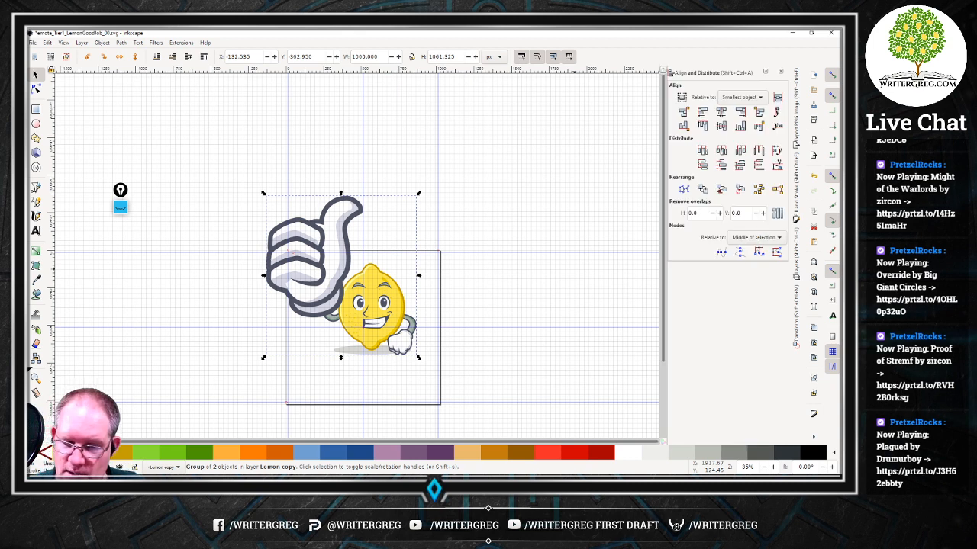
pyautogui.click(743, 97)
pyautogui.click(727, 111)
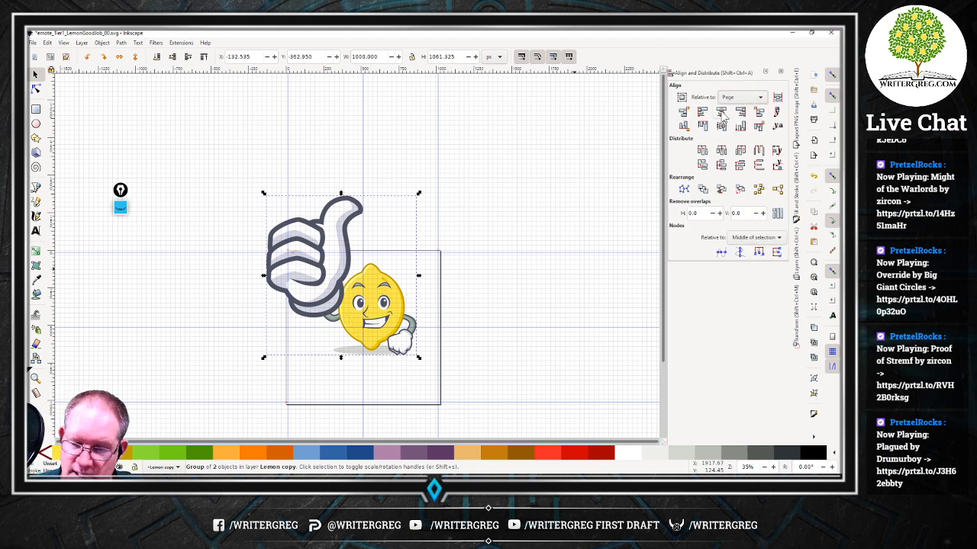
pyautogui.click(722, 113)
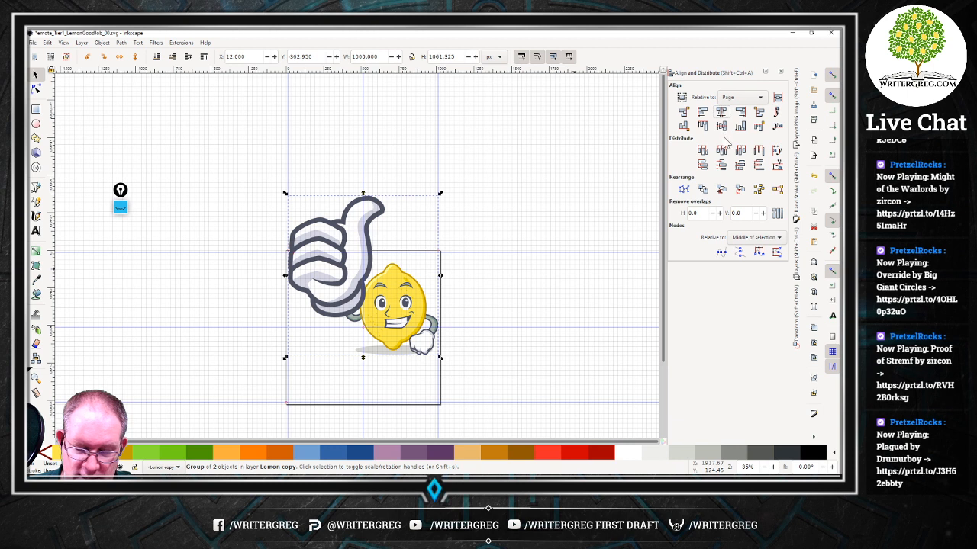
pyautogui.click(721, 127)
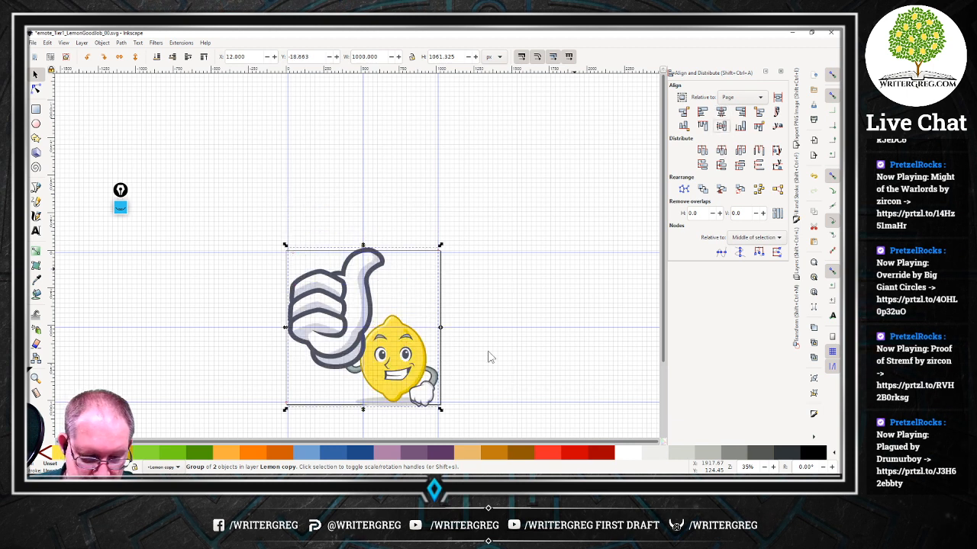
pyautogui.click(451, 365)
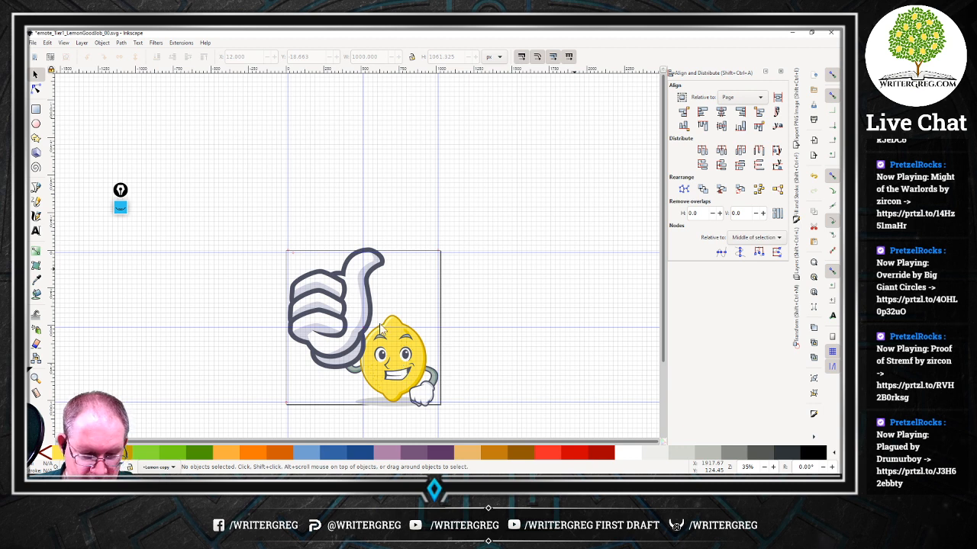
# Save the emote document.
pyautogui.rightClick(344, 306)
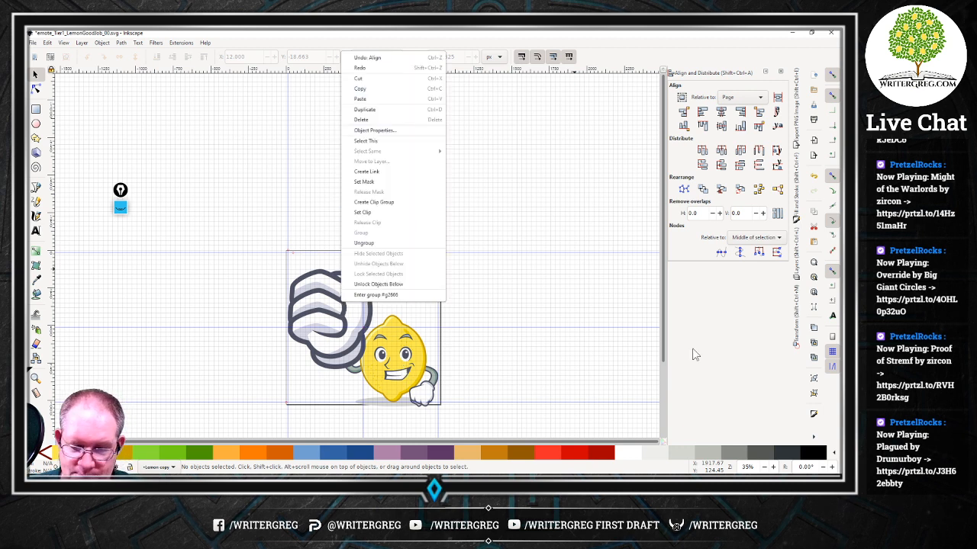
pyautogui.click(33, 43)
pyautogui.click(33, 44)
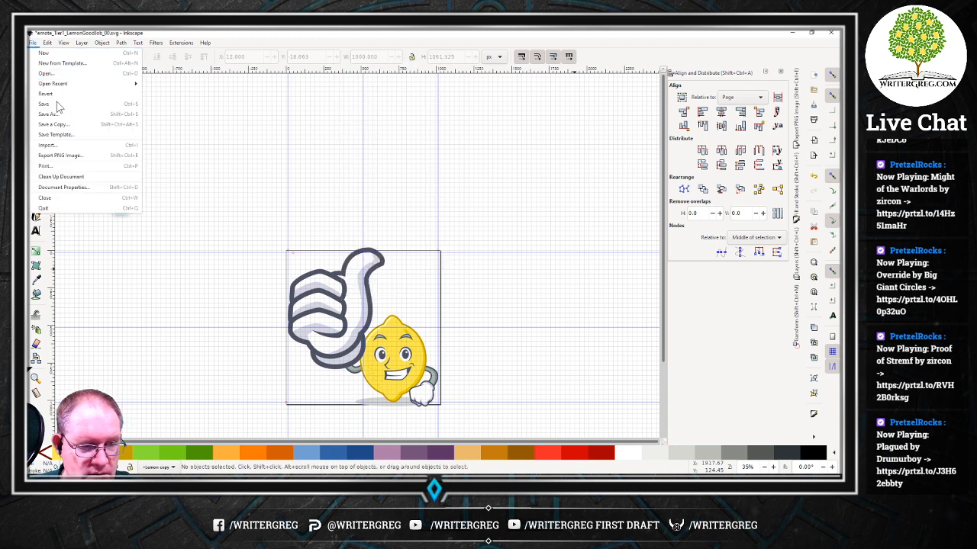
pyautogui.click(57, 105)
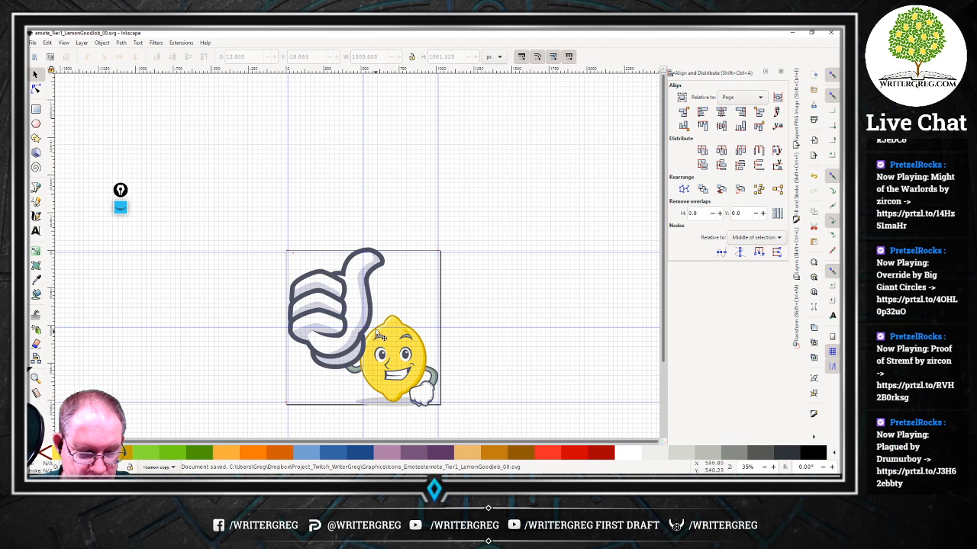
# Reopen the Transform settings for the combined group, try a height of 1000 px, and reset the scale values.
pyautogui.click(349, 324)
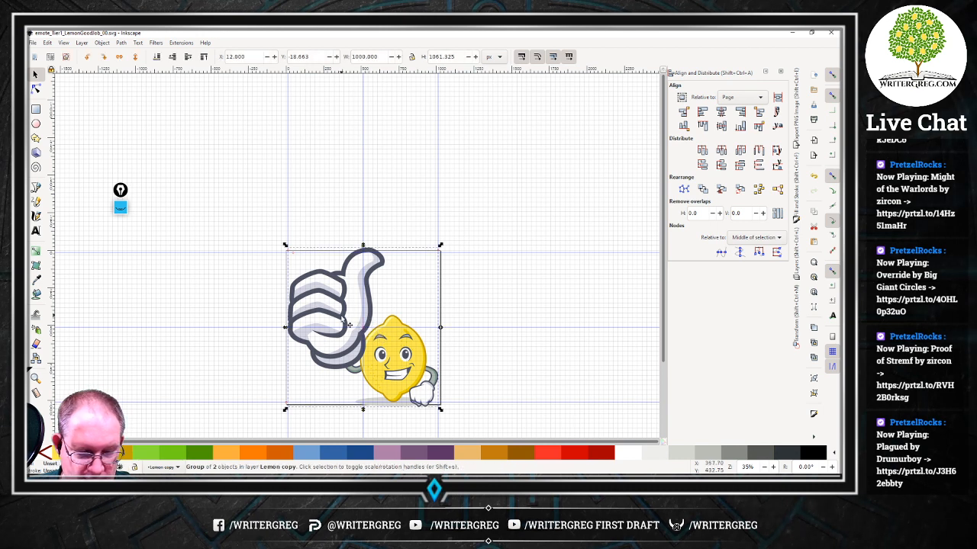
pyautogui.rightClick(349, 324)
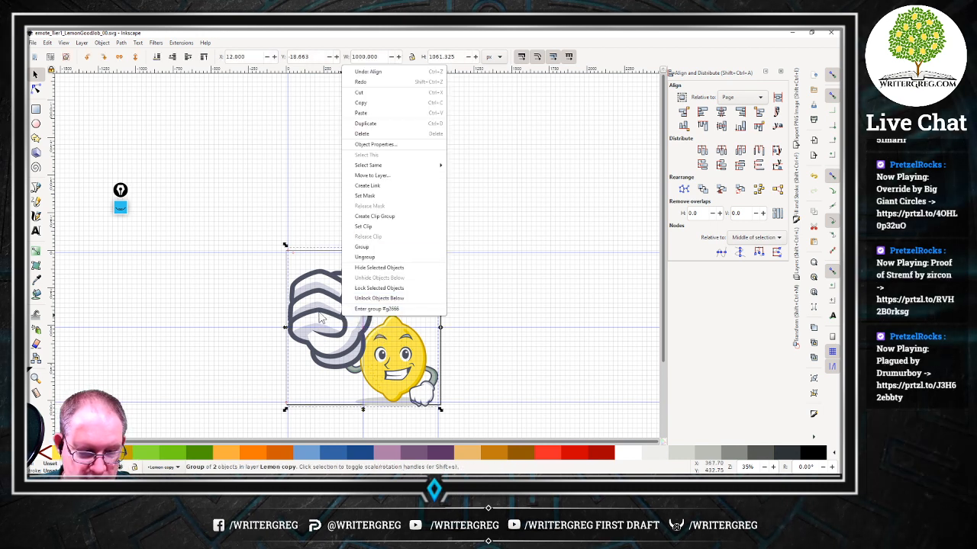
pyautogui.click(799, 318)
pyautogui.click(793, 320)
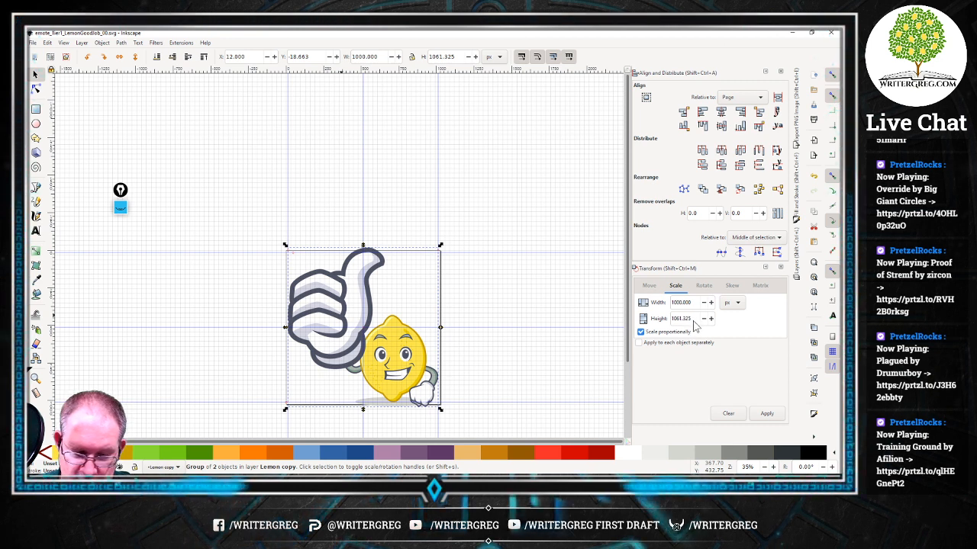
pyautogui.tripleClick(687, 319)
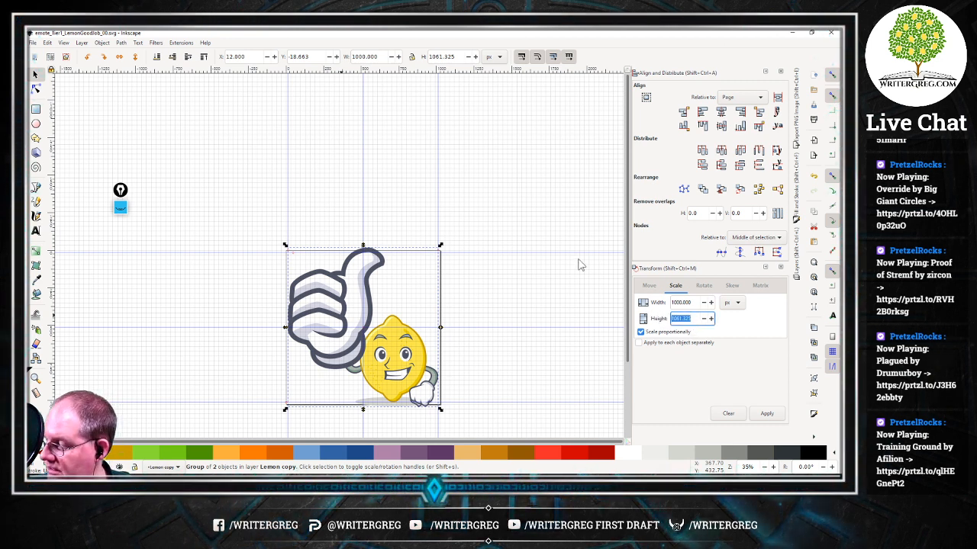
pyautogui.write('1000')
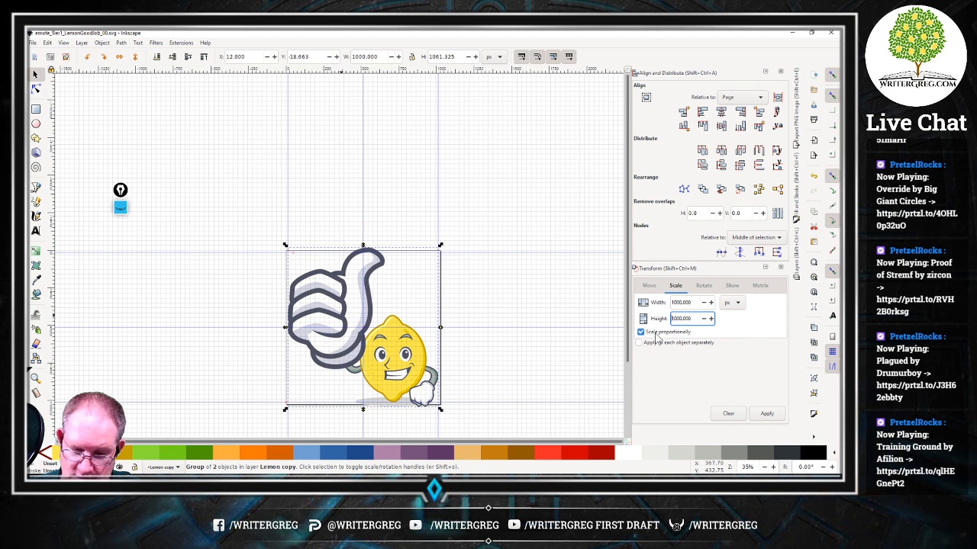
pyautogui.click(722, 346)
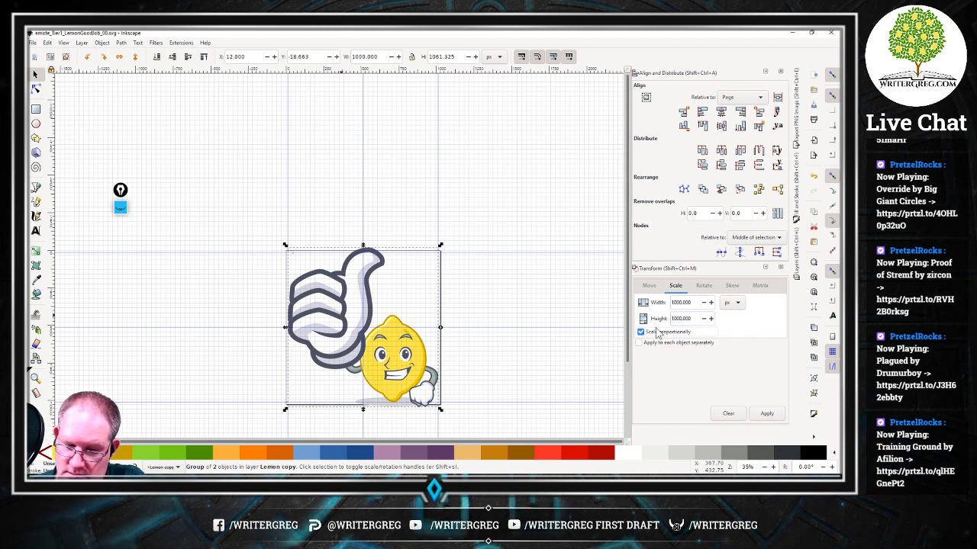
pyautogui.doubleClick(683, 318)
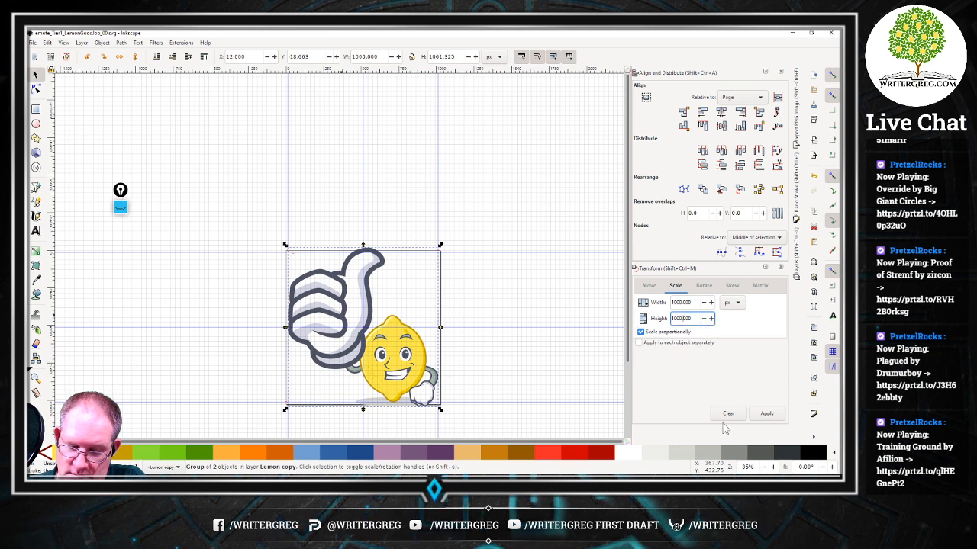
pyautogui.moveTo(687, 303); pyautogui.dragTo(693, 303)
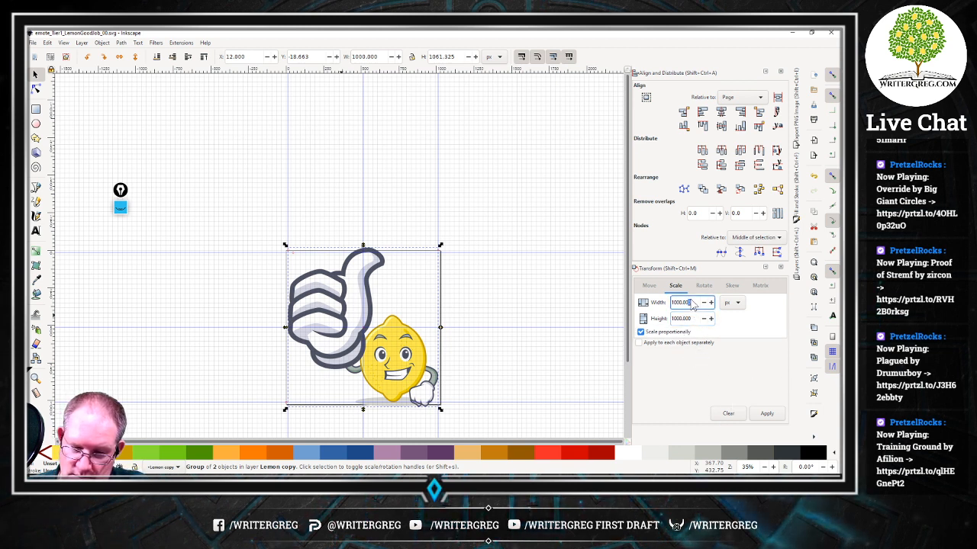
pyautogui.click(728, 413)
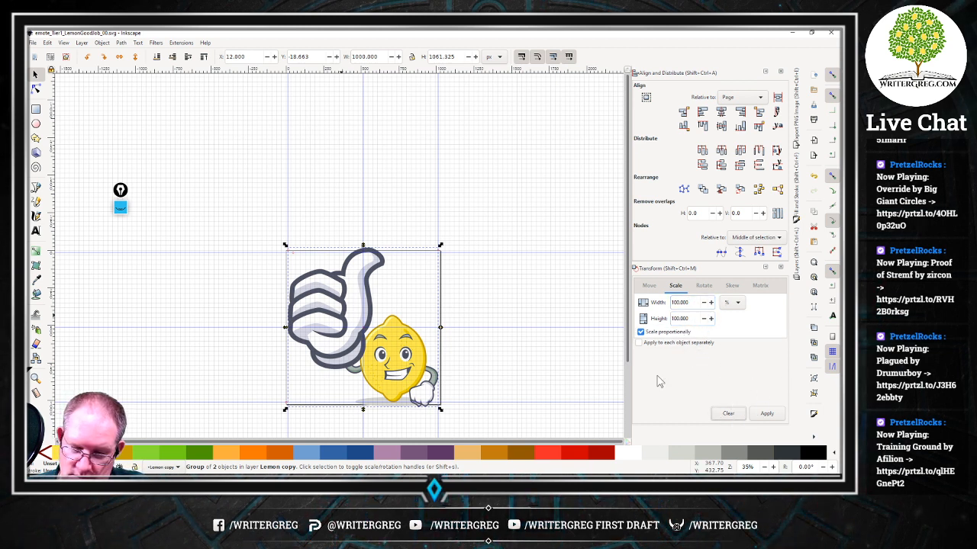
pyautogui.press('Escape')
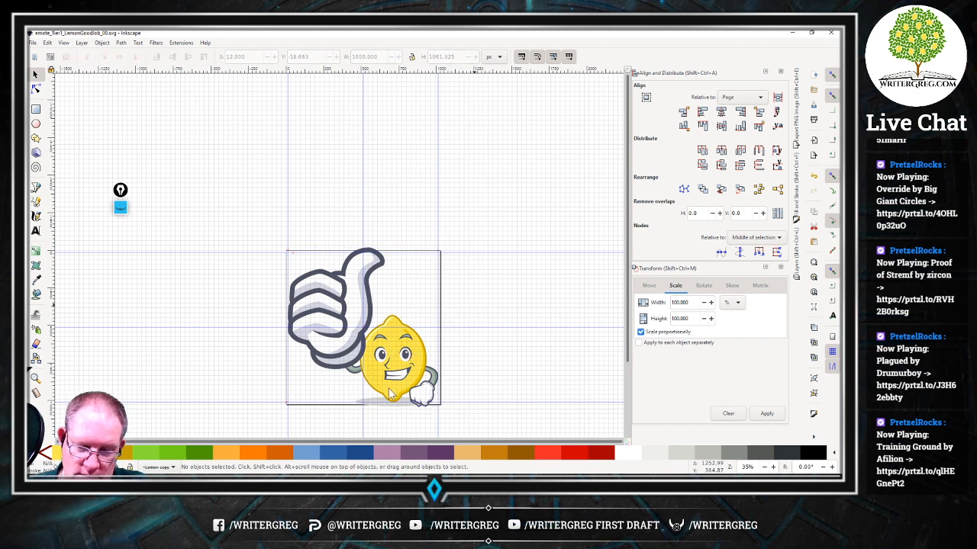
# Try to scale the combined group to 1000 px high, using pixel units and proportional scaling, and deselect it.
pyautogui.click(729, 303)
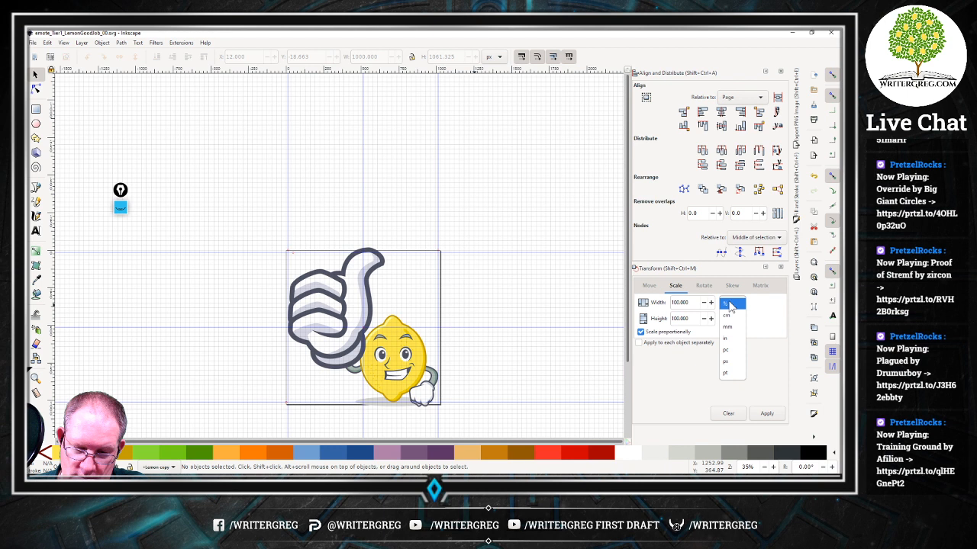
pyautogui.click(739, 365)
pyautogui.click(375, 365)
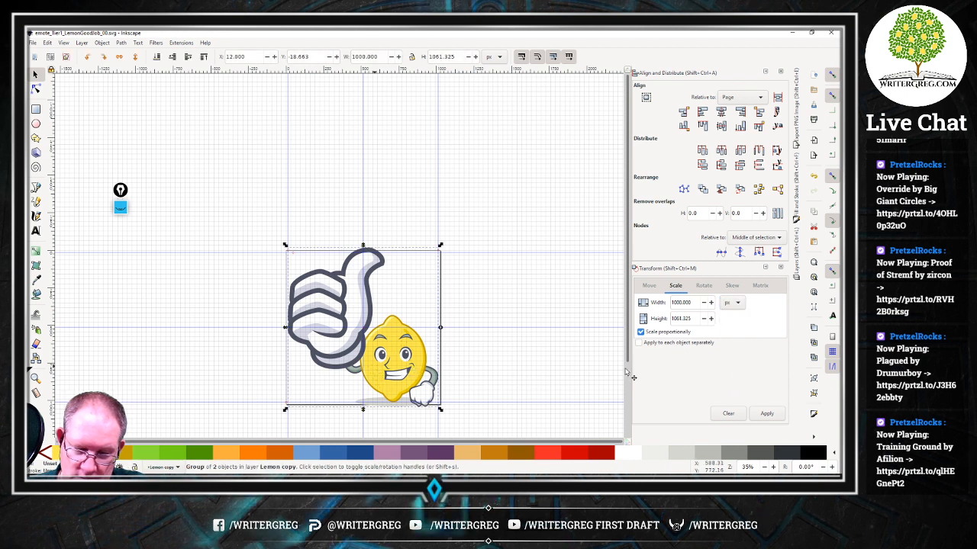
pyautogui.moveTo(692, 320); pyautogui.dragTo(671, 319)
pyautogui.write('1000.000')
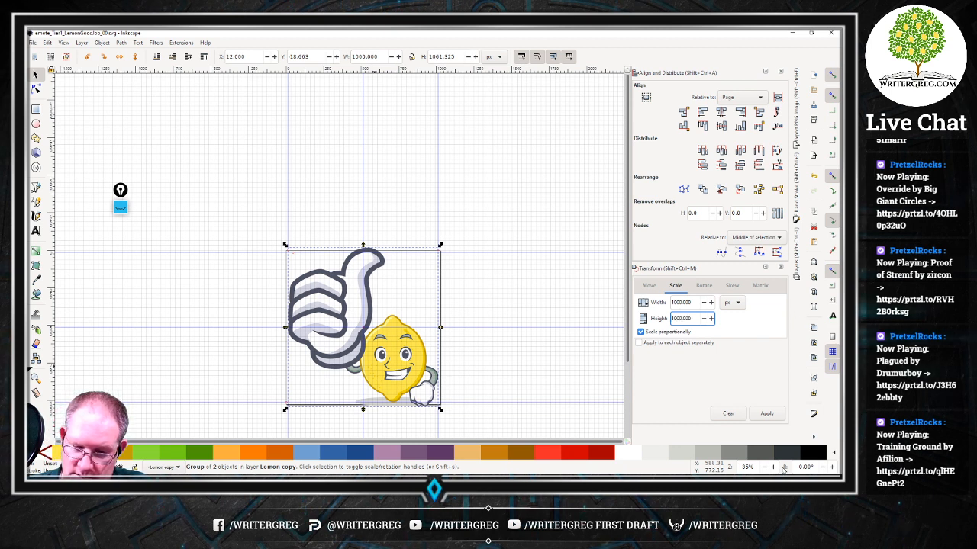
pyautogui.click(692, 303)
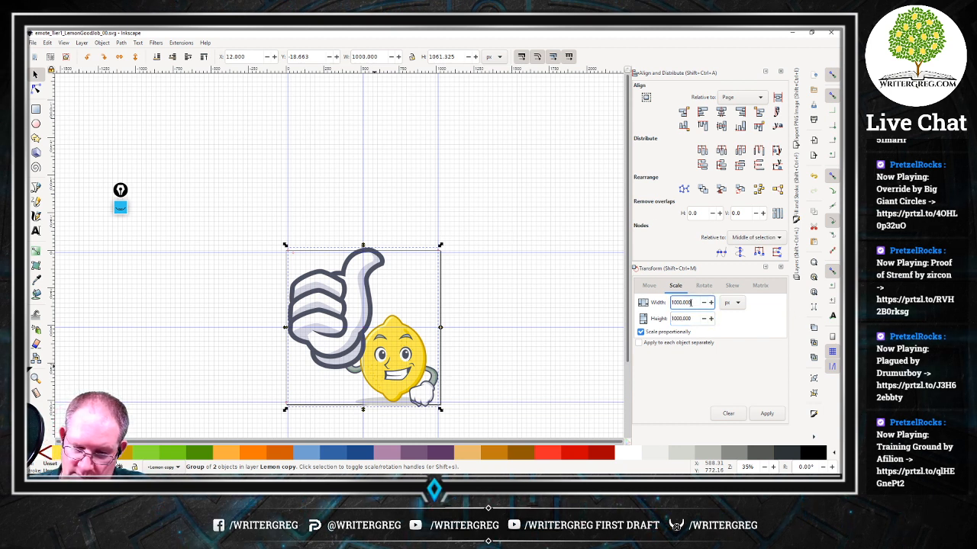
pyautogui.click(769, 417)
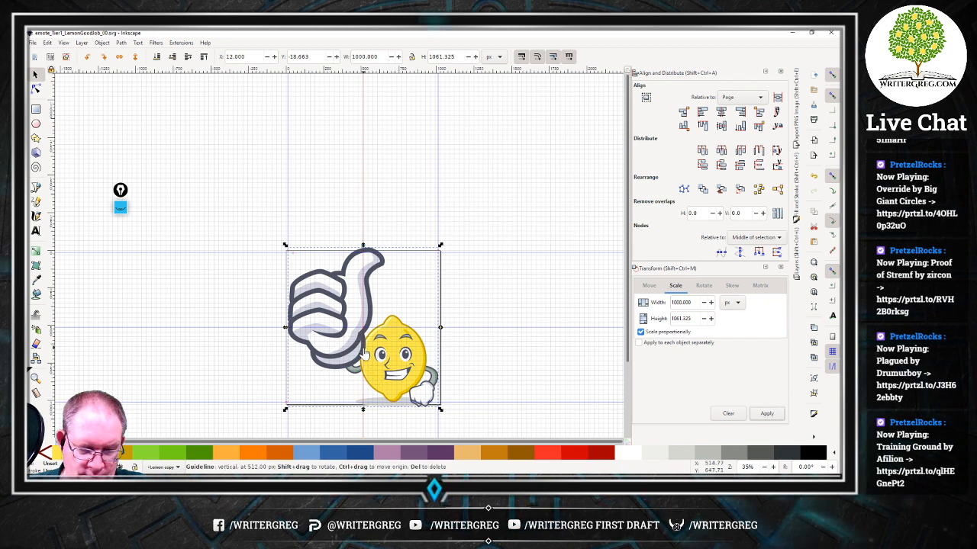
pyautogui.click(486, 377)
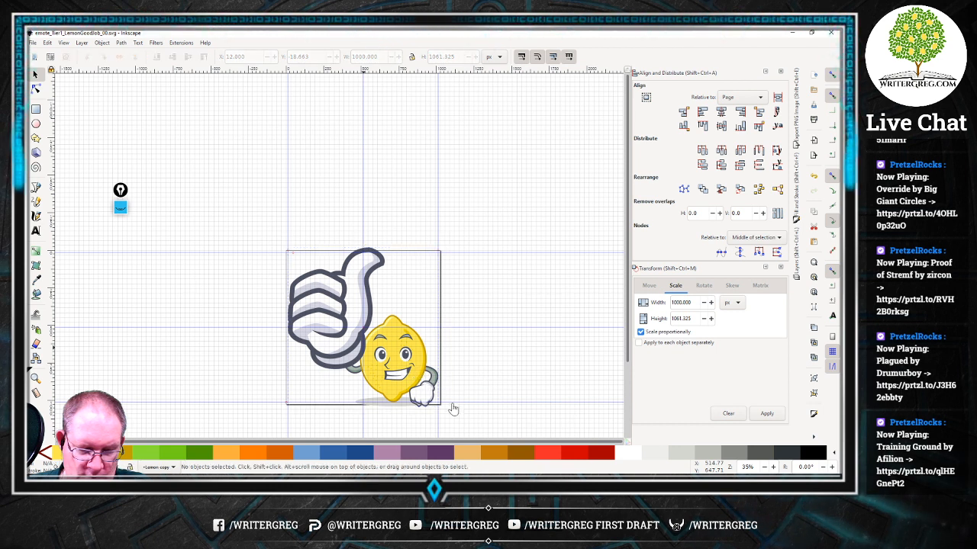
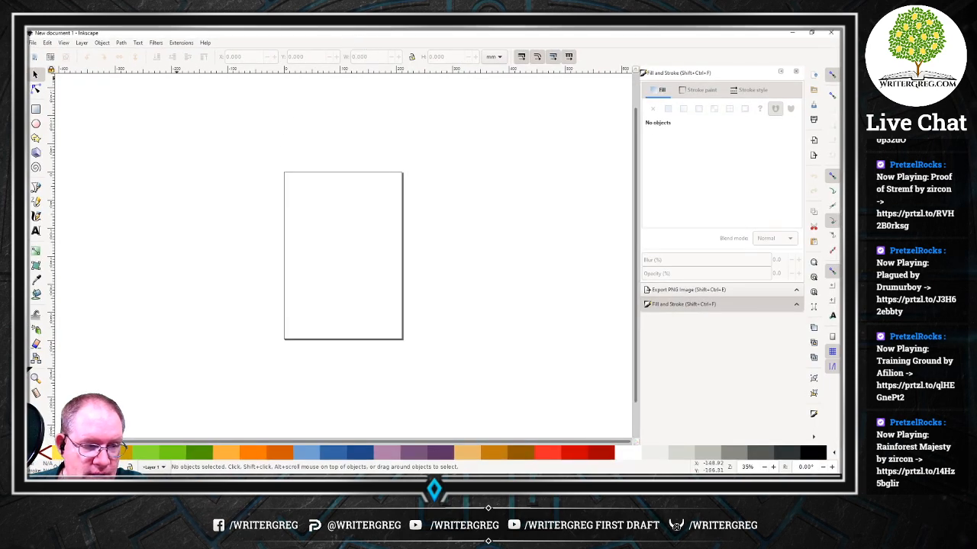
# Reopen emote_Tier1_LemonGoodJob_00.svg from the recently used documents.
pyautogui.click(32, 44)
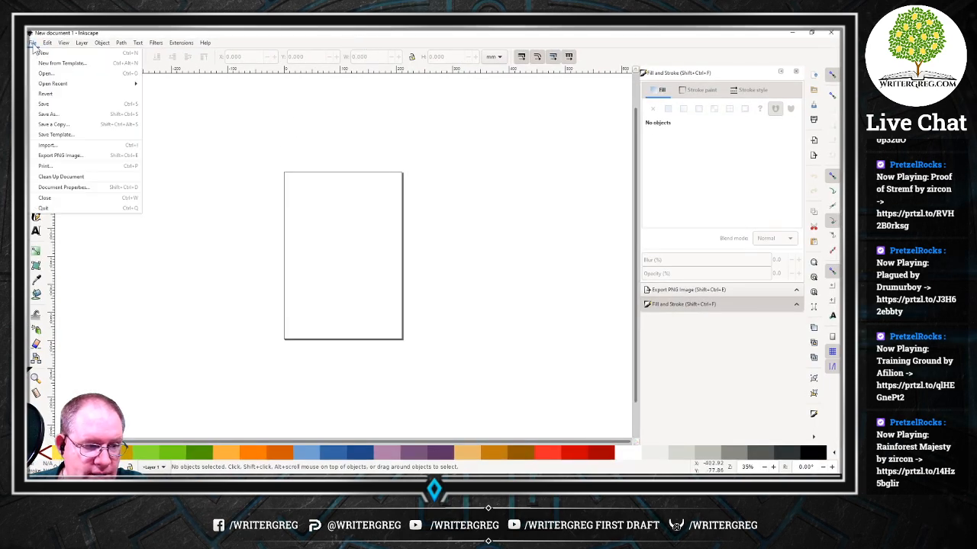
pyautogui.moveTo(99, 88)
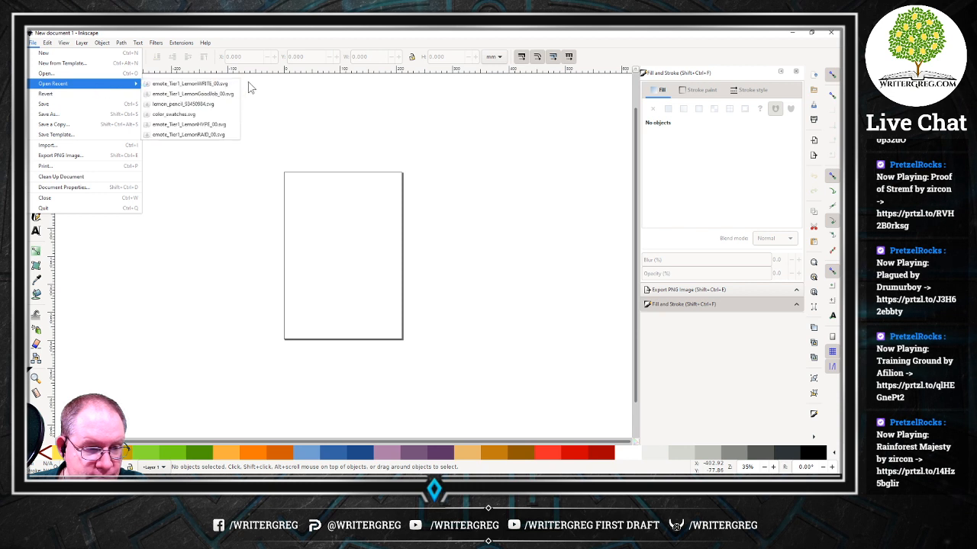
pyautogui.click(215, 94)
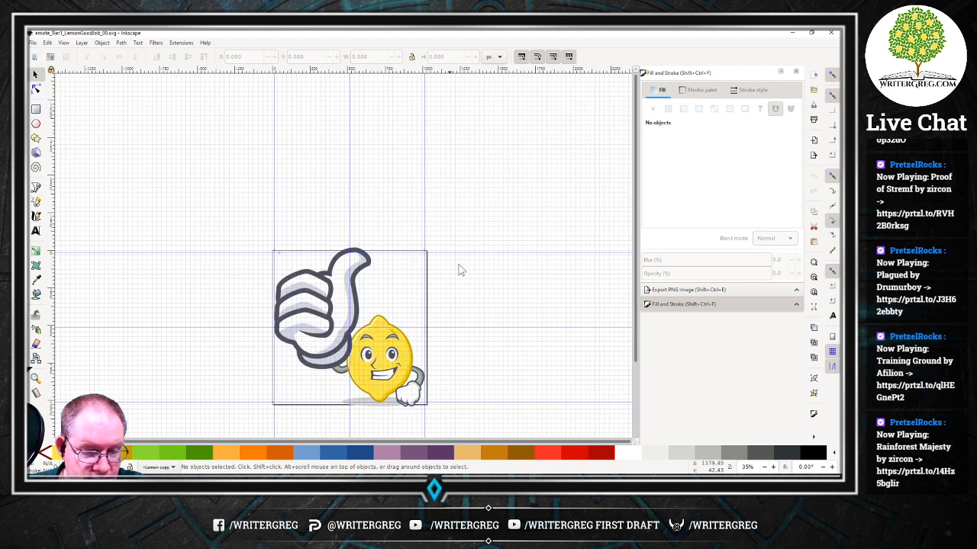
# Scale the combined hand-and-lemon group proportionally to 90% twice in succession, and deselect it.
pyautogui.click(332, 343)
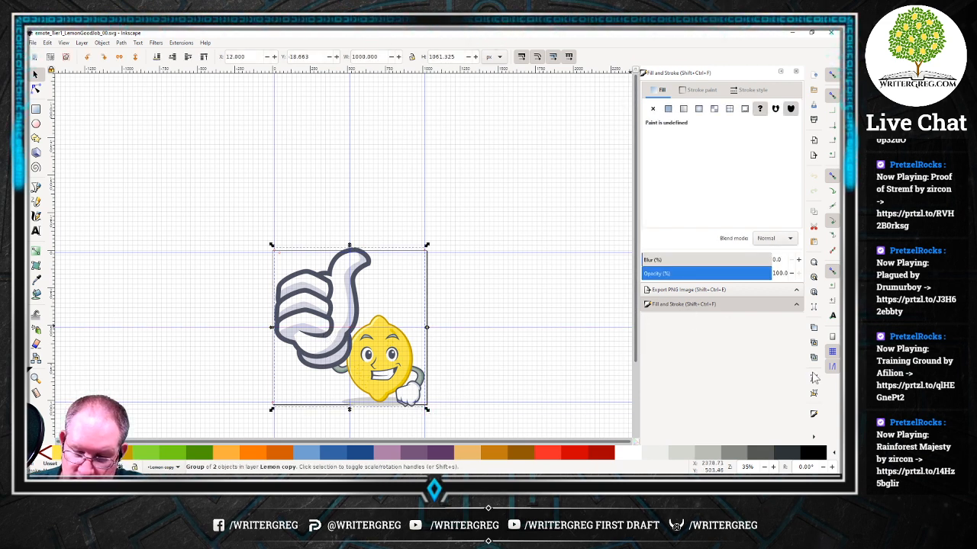
pyautogui.click(102, 43)
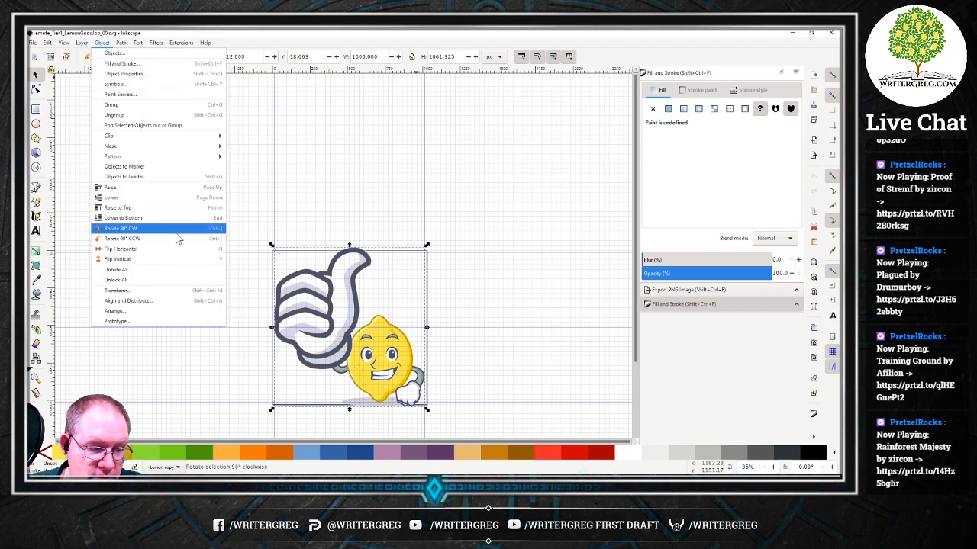
pyautogui.click(155, 292)
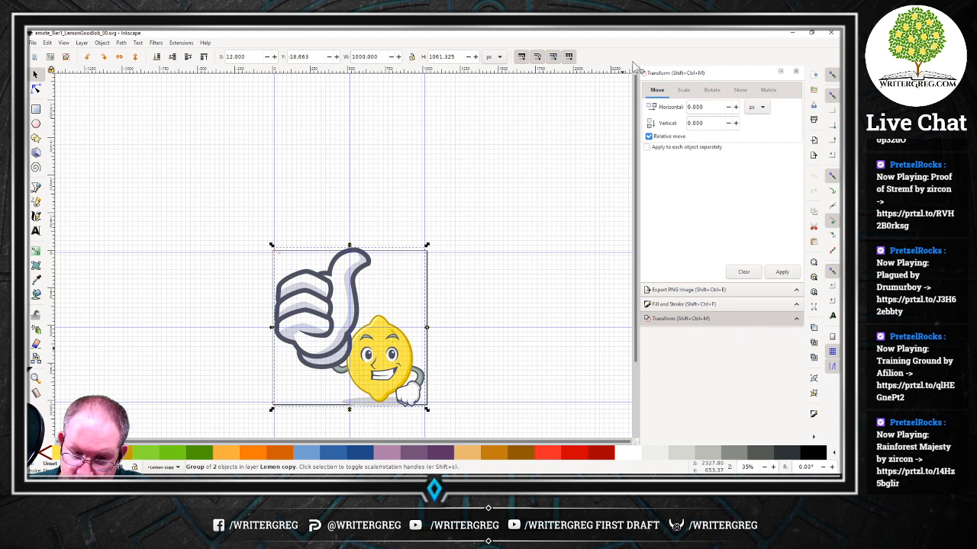
pyautogui.click(684, 90)
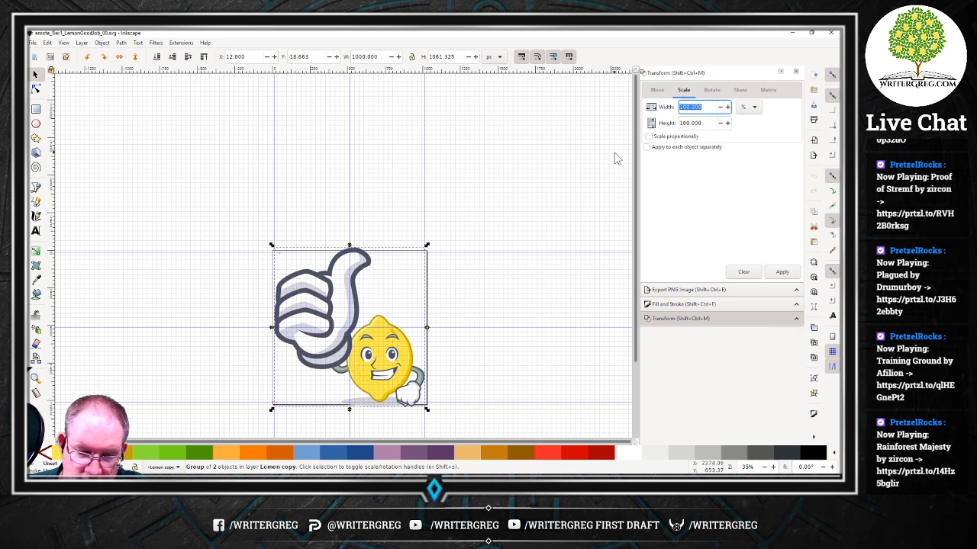
pyautogui.click(649, 137)
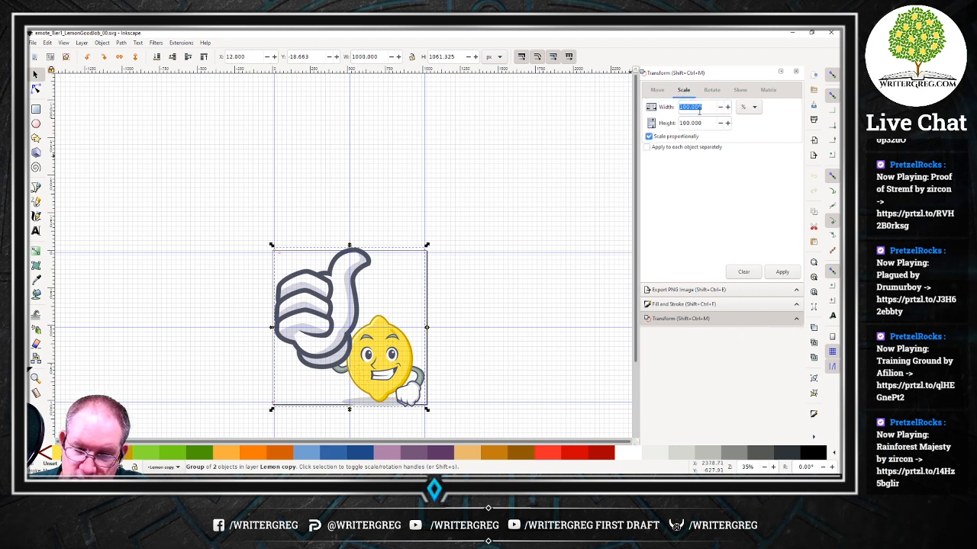
pyautogui.click(703, 107)
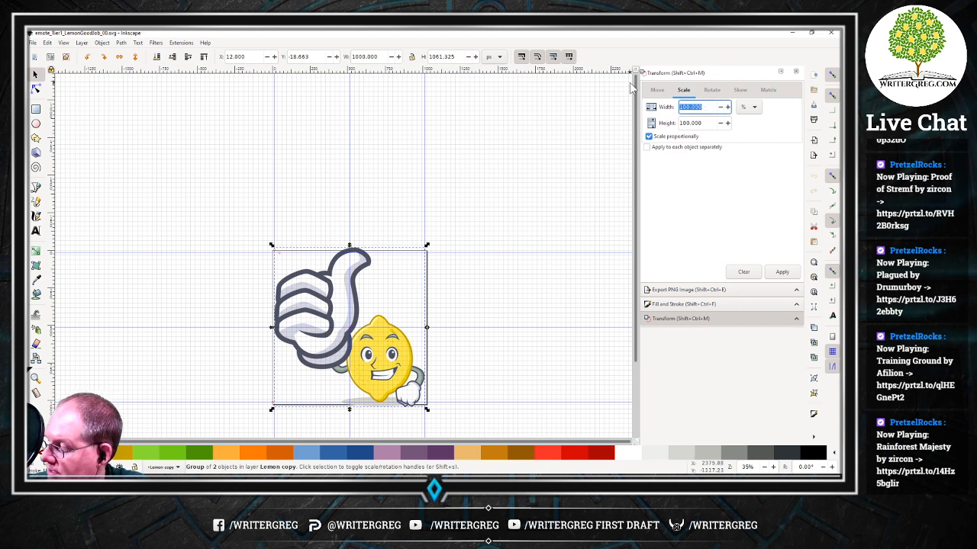
pyautogui.press('Tab')
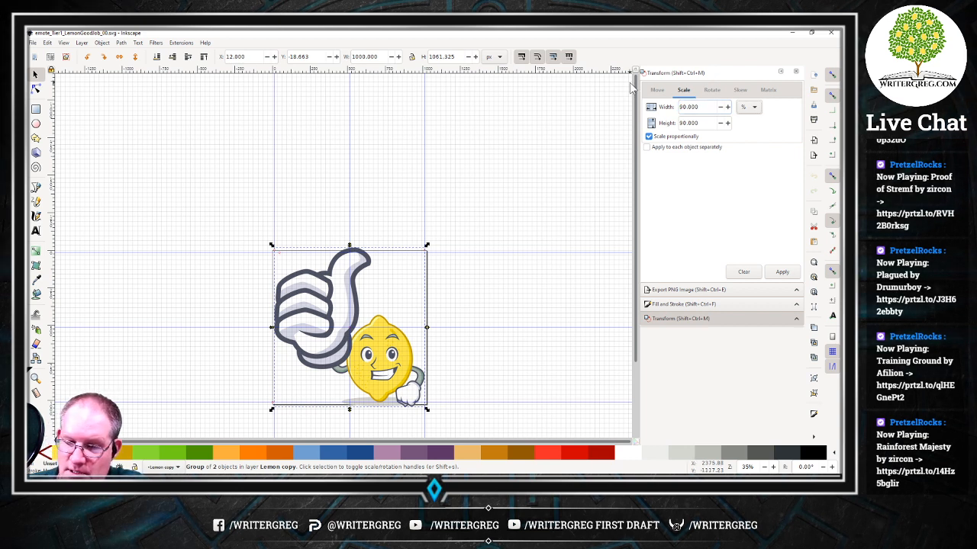
pyautogui.click(782, 272)
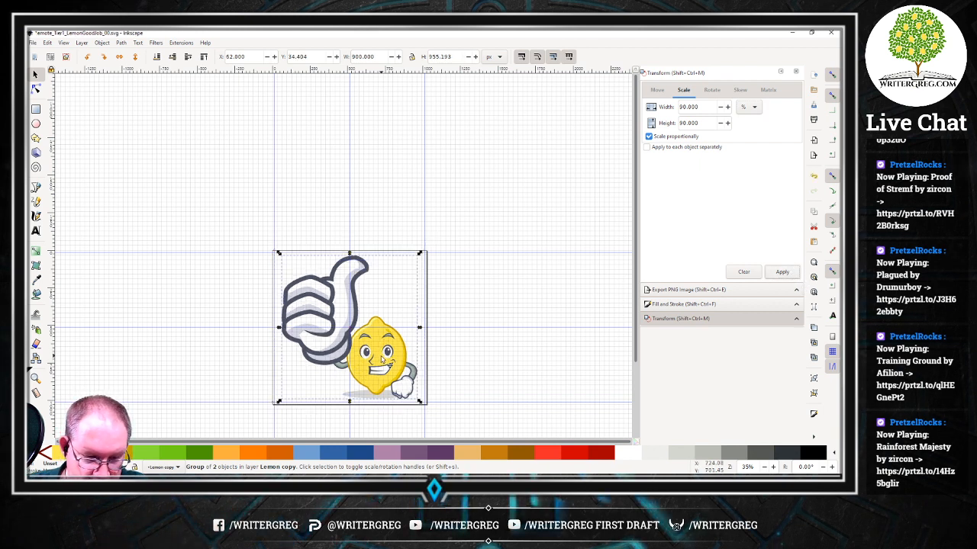
pyautogui.click(782, 274)
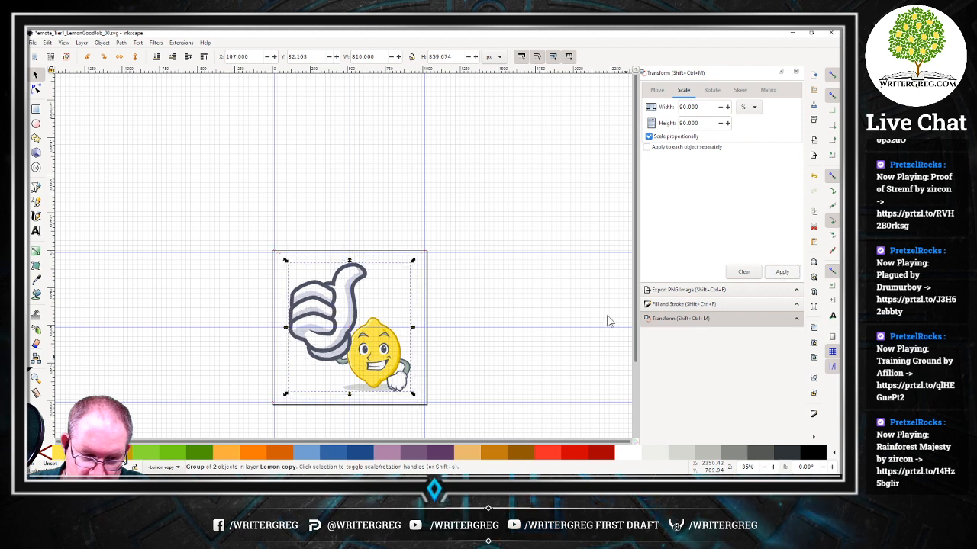
pyautogui.click(445, 379)
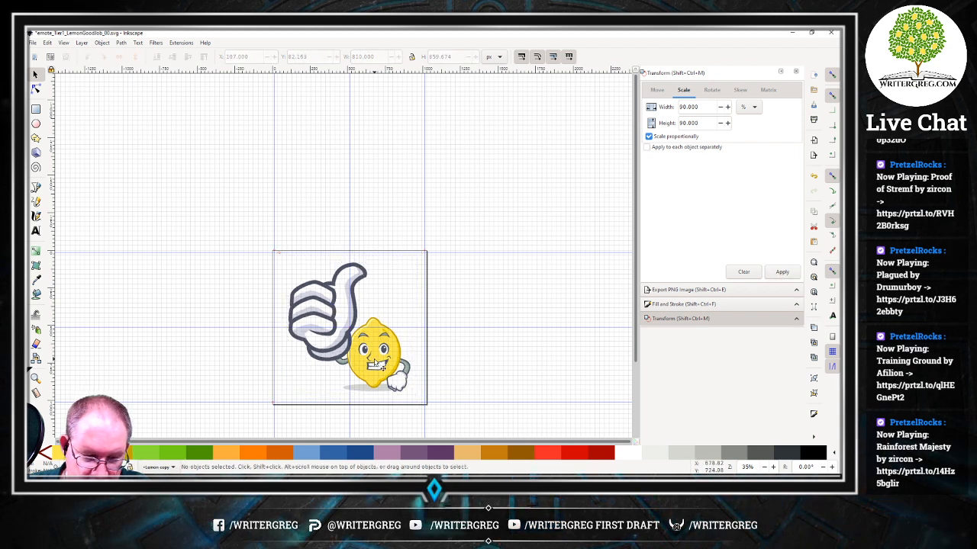
# Move the combined group straight up by about 66 px, deselect it, and save the document.
pyautogui.click(404, 373)
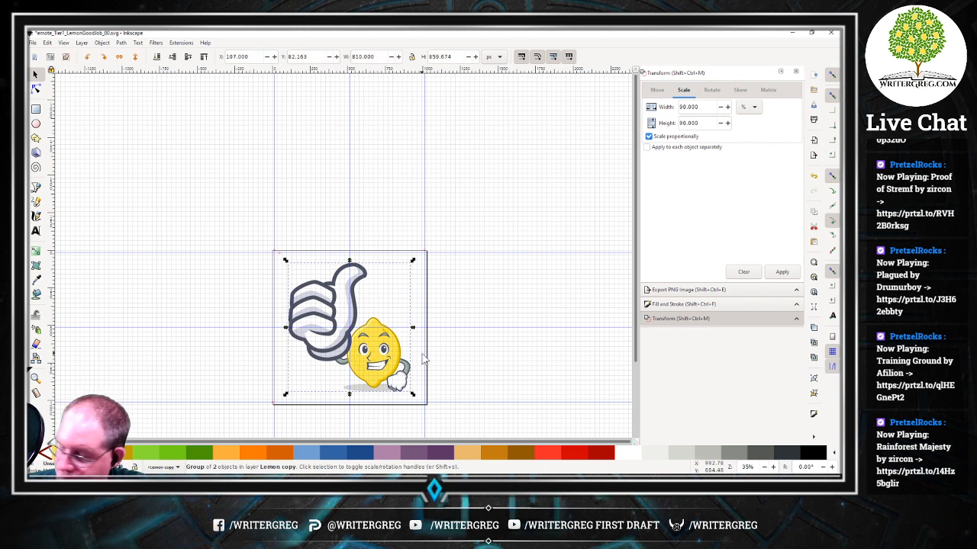
pyautogui.press('Up')
pyautogui.press('Up')
pyautogui.press('Up')
pyautogui.press('Up')
pyautogui.press('Up')
pyautogui.press('Up')
pyautogui.press('Up')
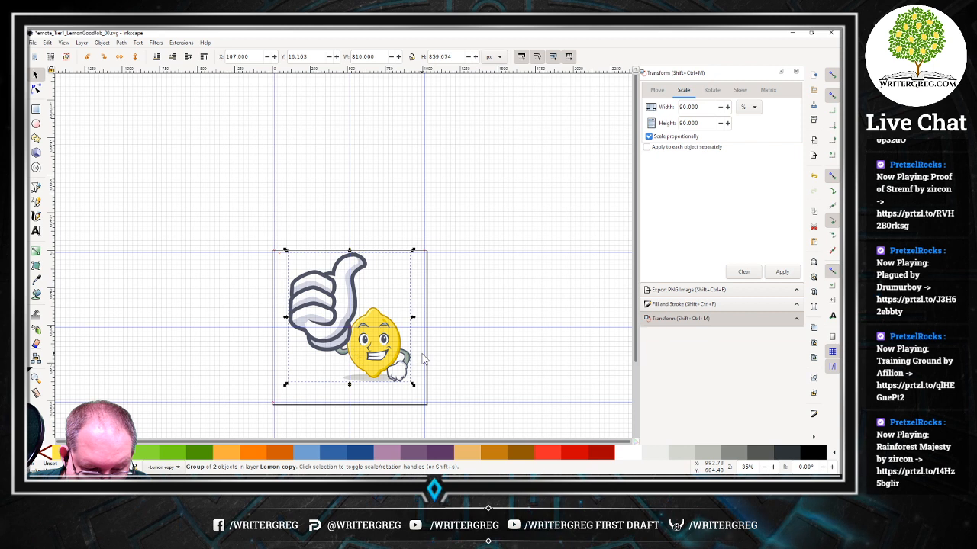
pyautogui.click(491, 361)
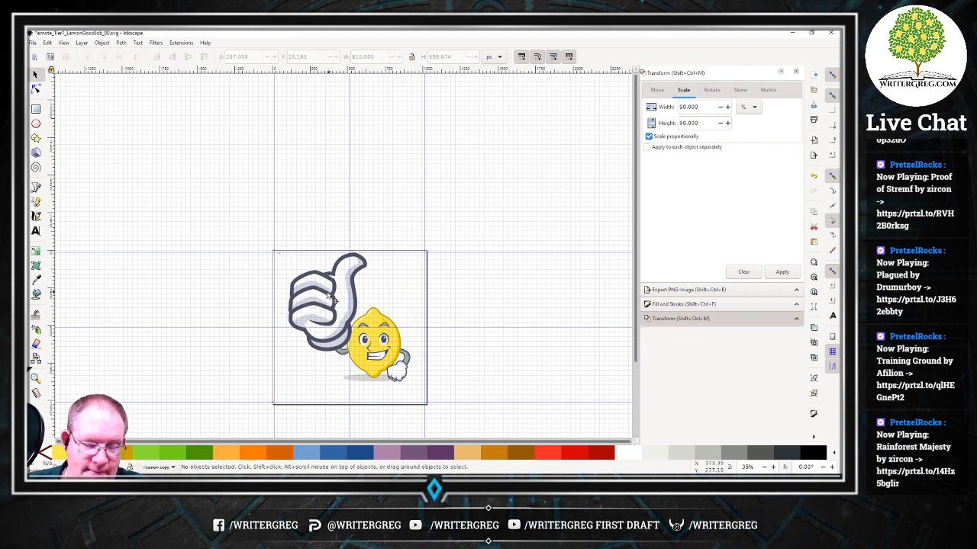
pyautogui.hotkey('ctrl', 's')
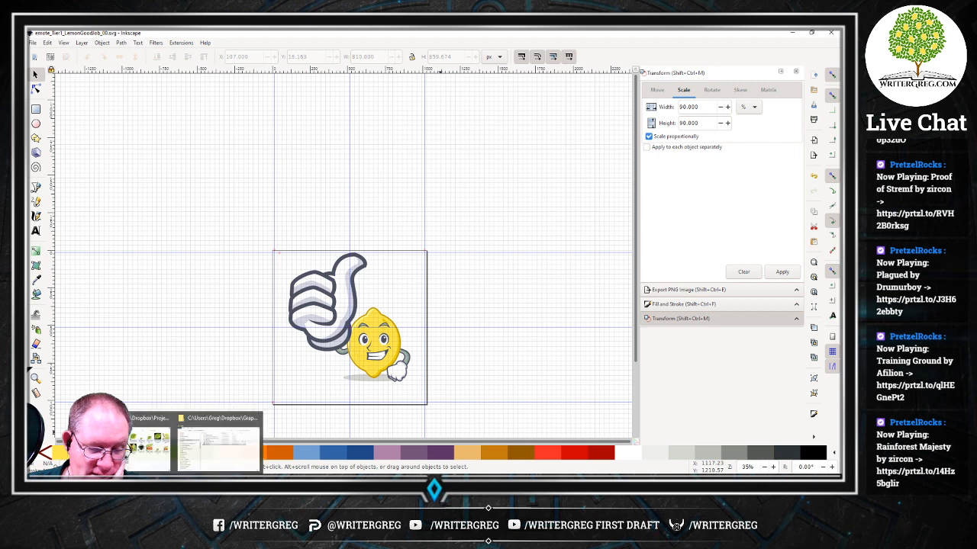
pyautogui.moveTo(162, 469)
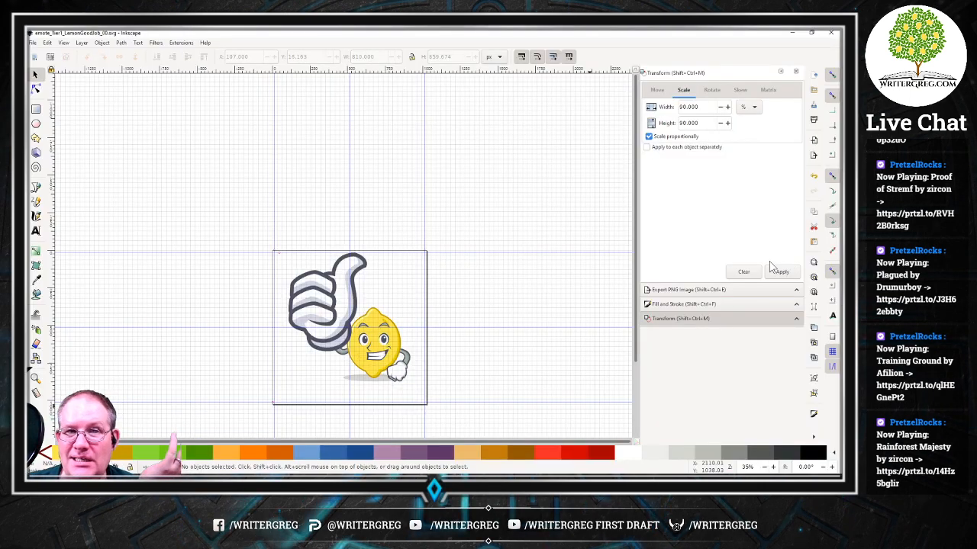
# Set up a PNG export of the whole page and choose the Graphics\Icons_Emotes folder in Project_Twitch_WriterGreg as its destination.
pyautogui.click(33, 43)
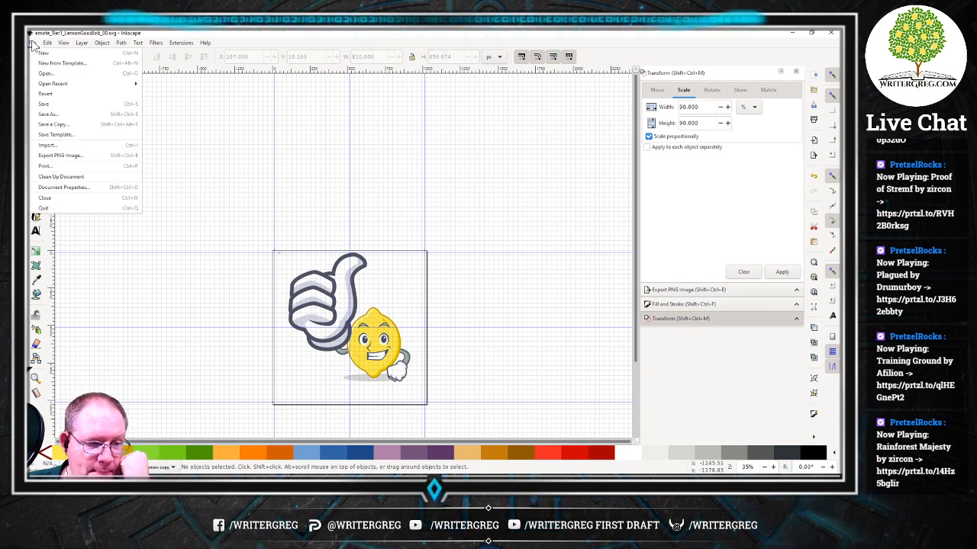
pyautogui.click(62, 155)
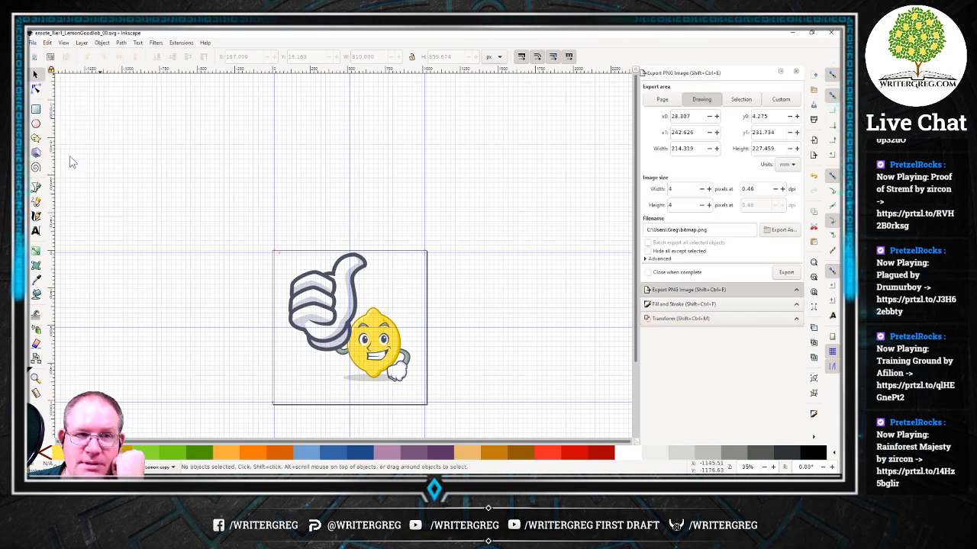
pyautogui.click(662, 99)
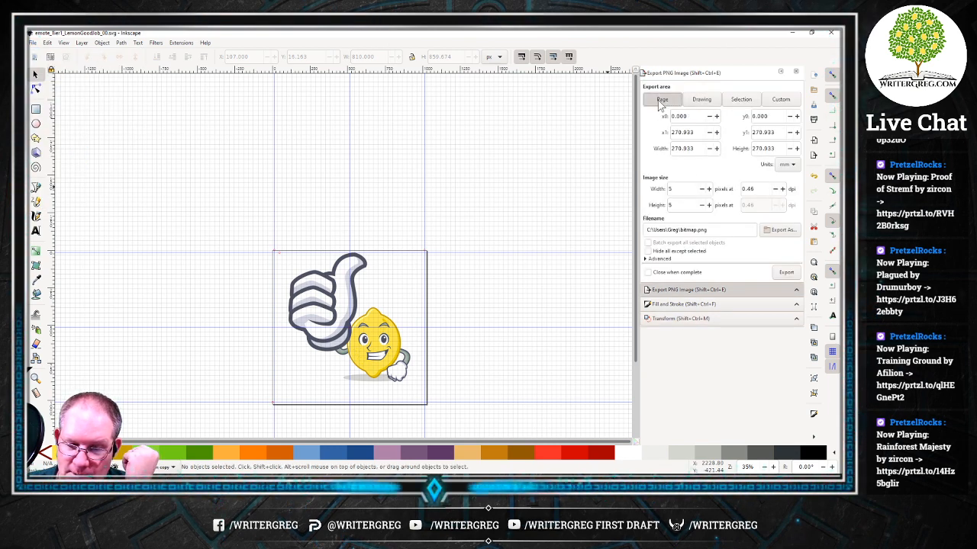
pyautogui.click(778, 229)
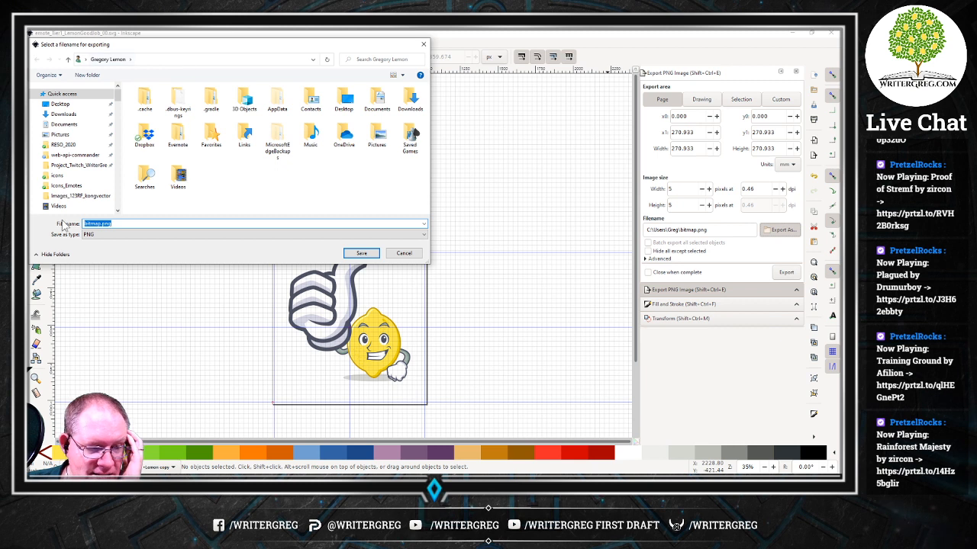
pyautogui.click(85, 167)
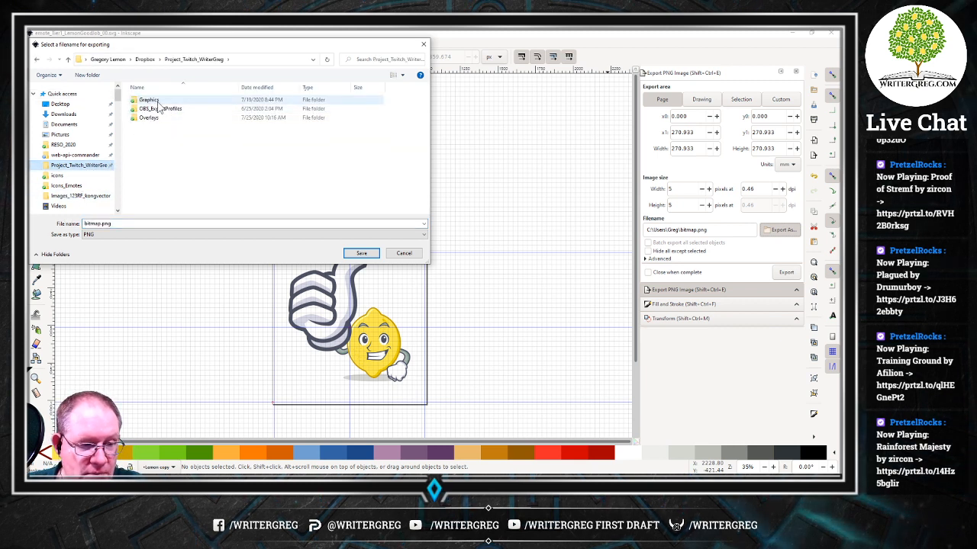
pyautogui.doubleClick(158, 102)
pyautogui.doubleClick(153, 109)
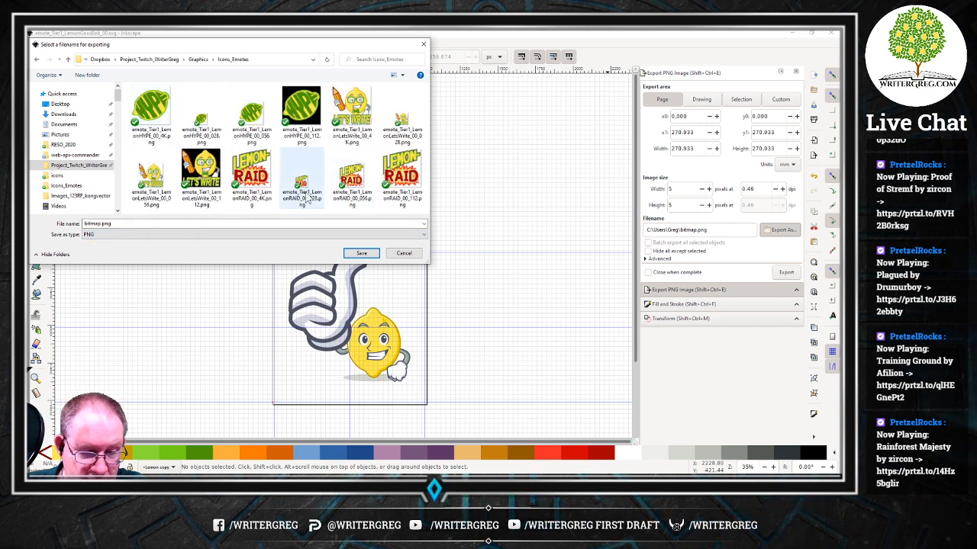
# Name the export emote_Tier1_LemonGoodJob_00_028.png, adapting the existing LemonRAID 028 file name, and export the page.
pyautogui.click(310, 199)
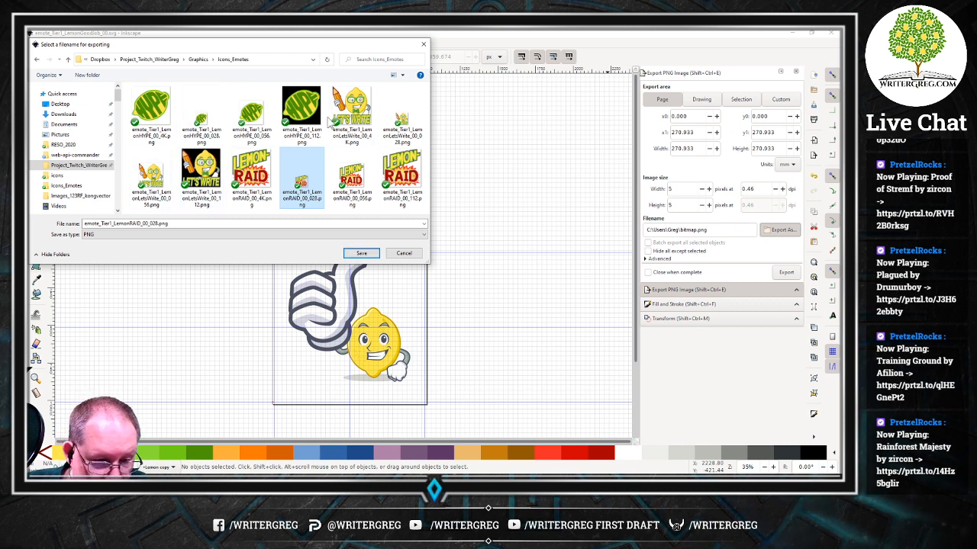
pyautogui.click(197, 234)
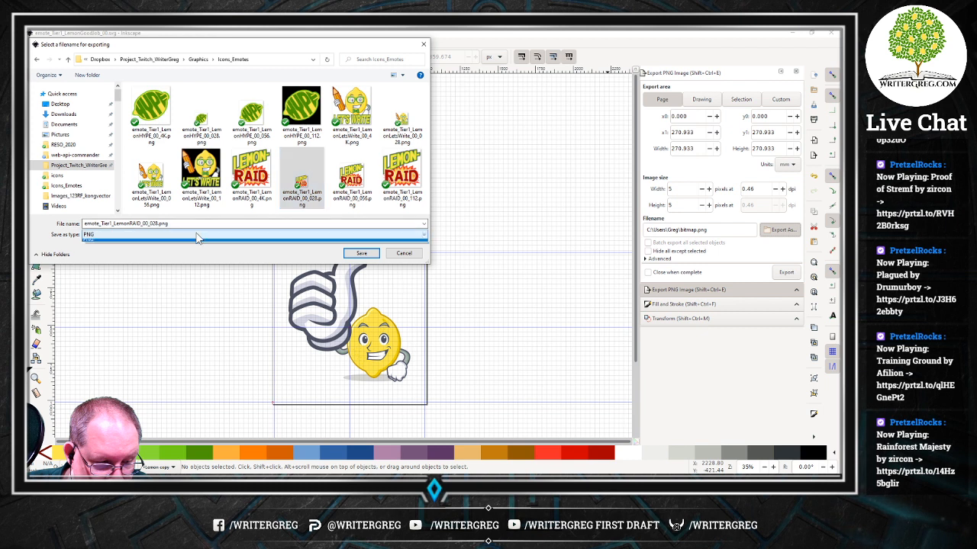
pyautogui.click(197, 234)
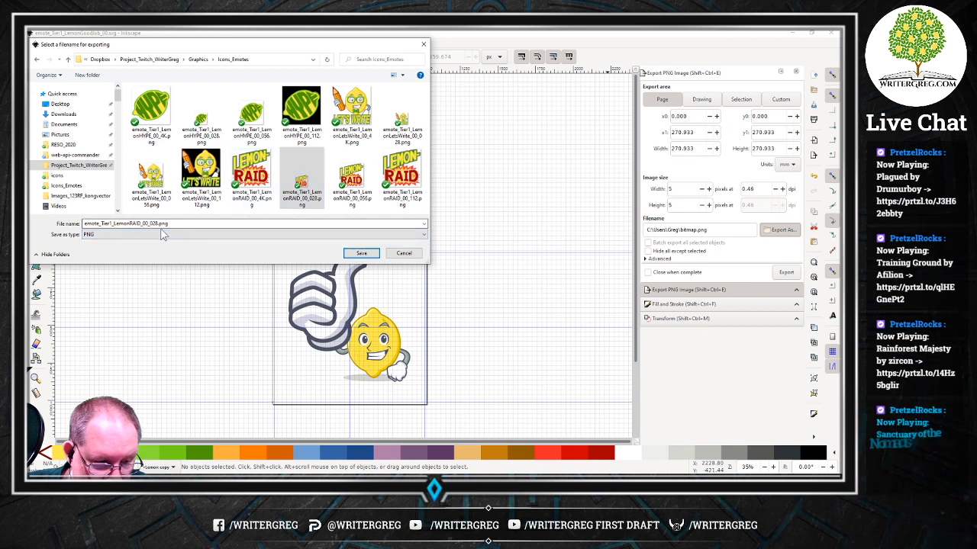
pyautogui.click(140, 223)
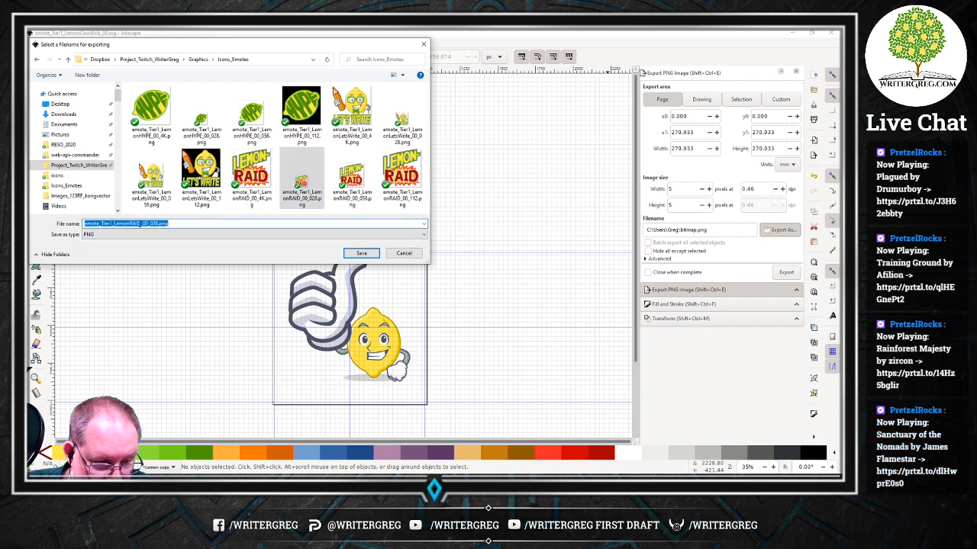
pyautogui.click(143, 225)
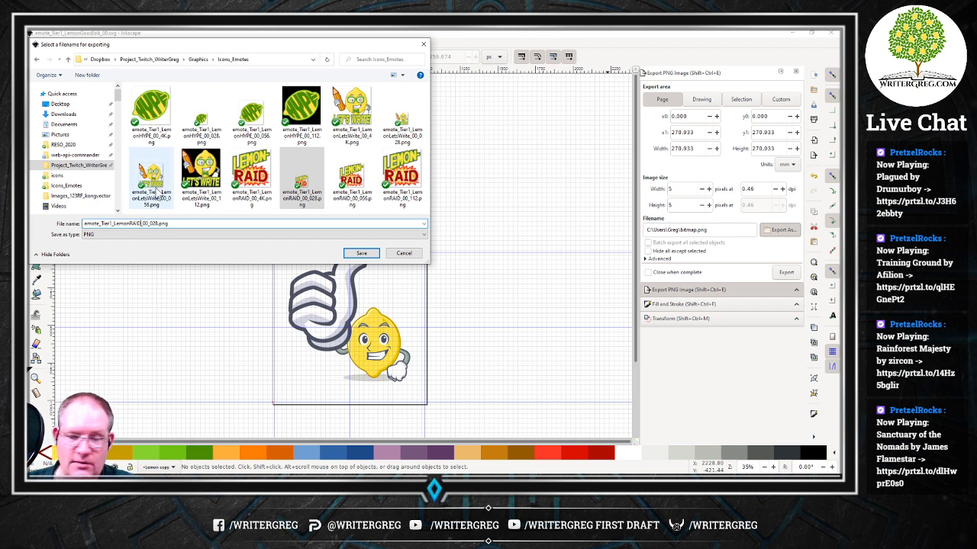
pyautogui.press('BackSpace')
pyautogui.press('BackSpace')
pyautogui.press('BackSpace')
pyautogui.press('BackSpace')
pyautogui.write('GoodJob')
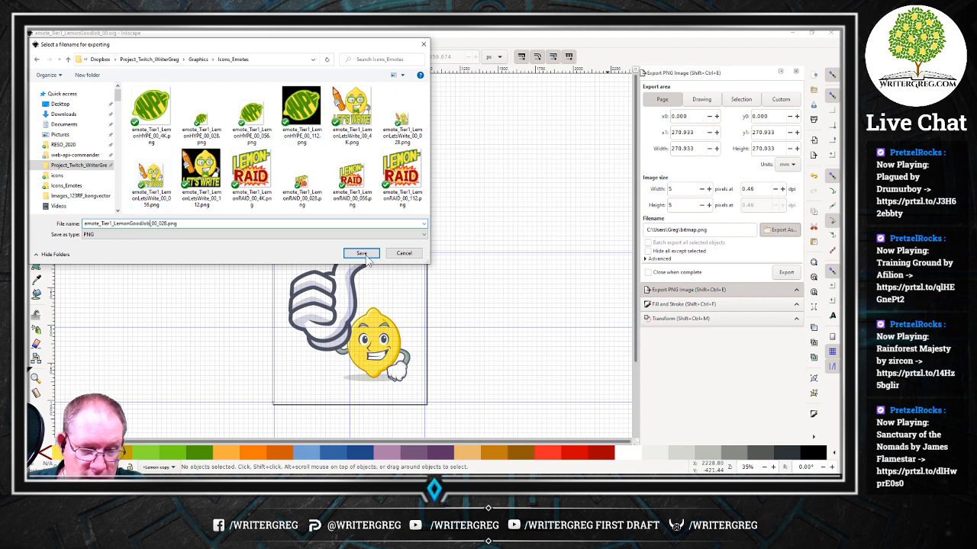
pyautogui.click(364, 254)
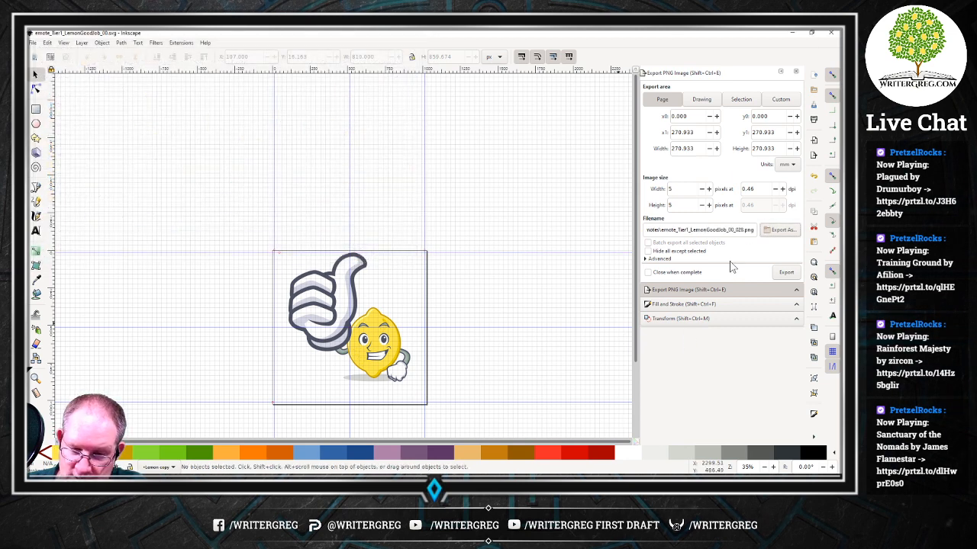
pyautogui.click(785, 274)
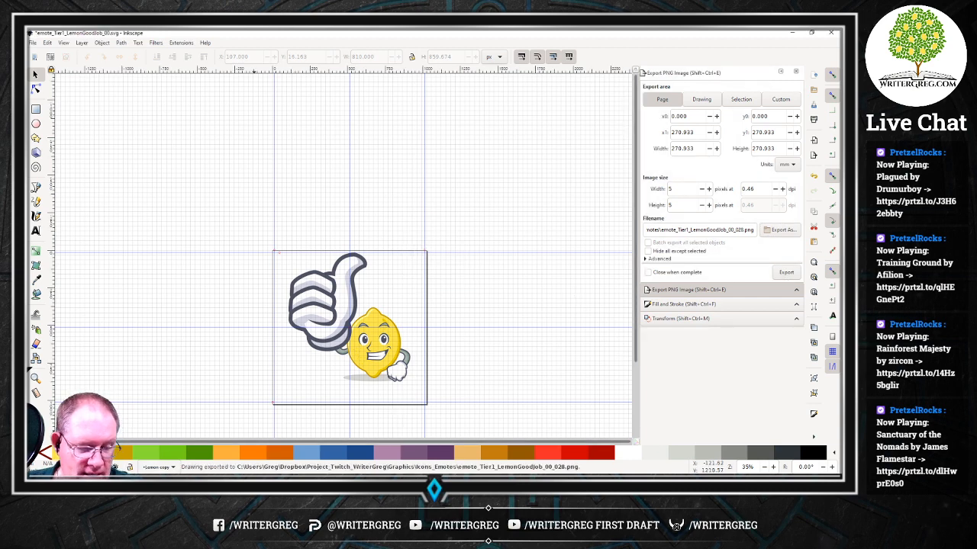
# Switch to File Explorer and browse through Project_Twitch_WriterGreg and Graphics to the Icons_Emotes folder.
pyautogui.click(167, 480)
pyautogui.click(216, 444)
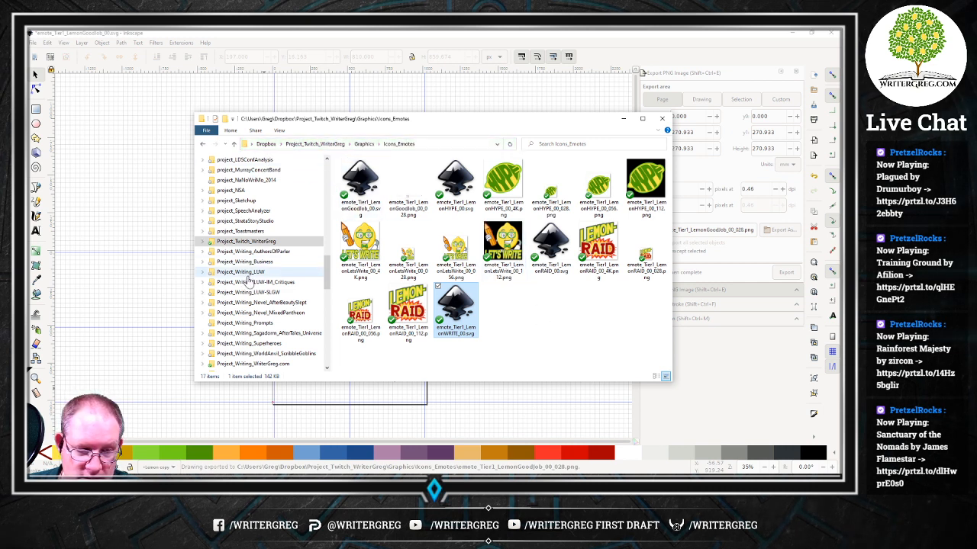
pyautogui.click(202, 241)
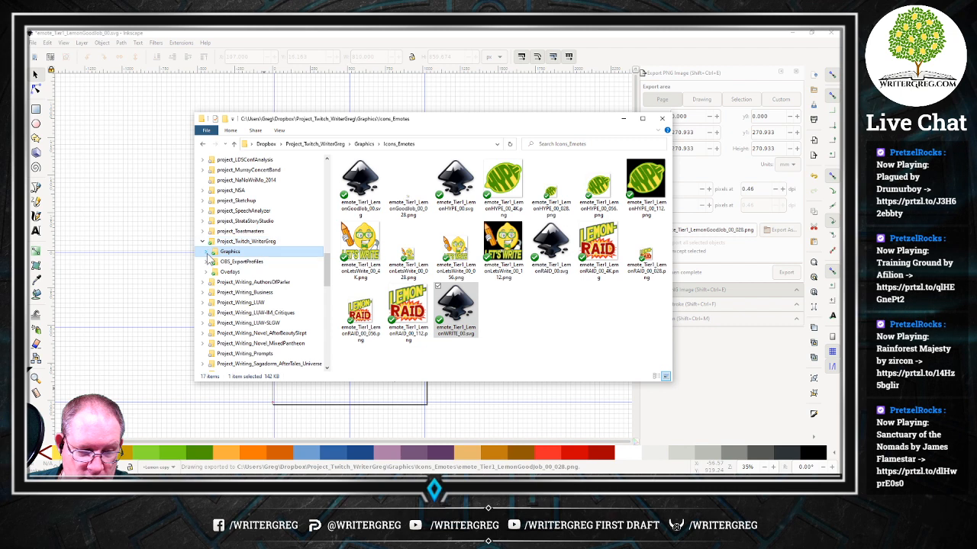
pyautogui.click(208, 251)
pyautogui.click(259, 262)
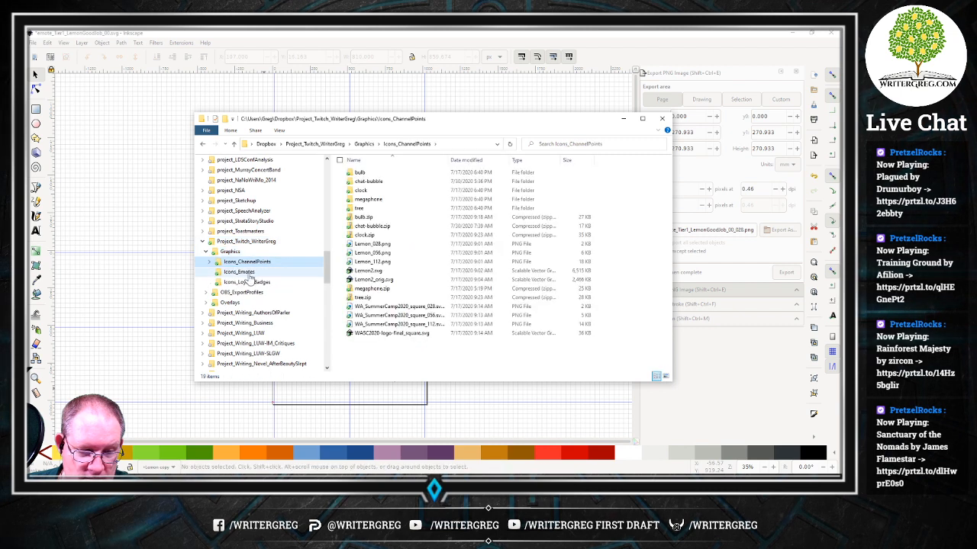
pyautogui.click(240, 273)
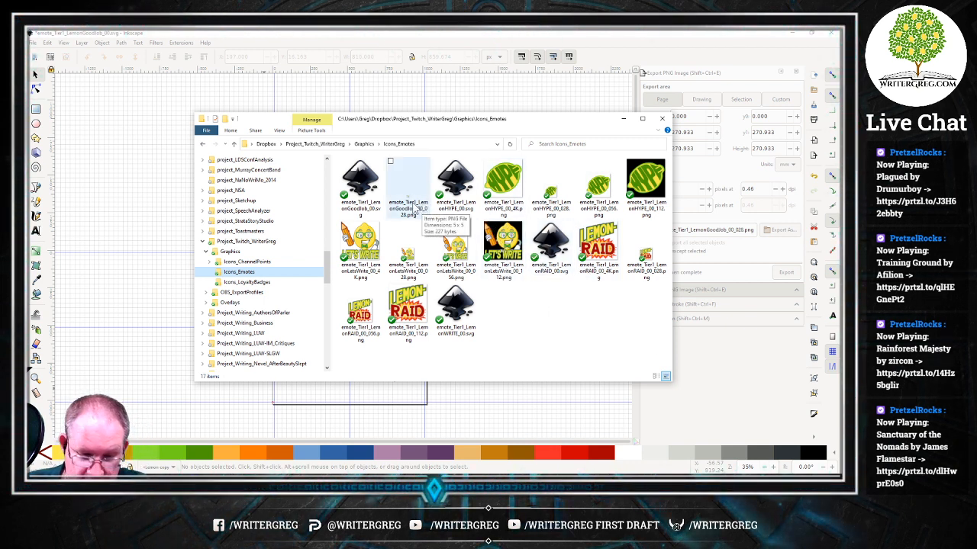
# Open the exported emote_Tier1_LemonGoodJob_00_028.png in GIMP to check it, and minimize the GIMP window.
pyautogui.click(414, 209)
pyautogui.doubleClick(415, 208)
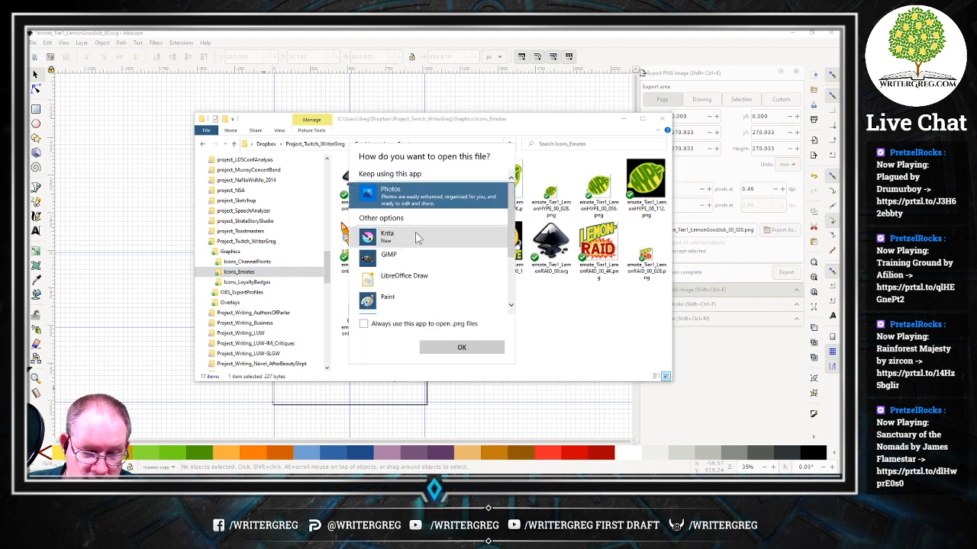
pyautogui.click(422, 258)
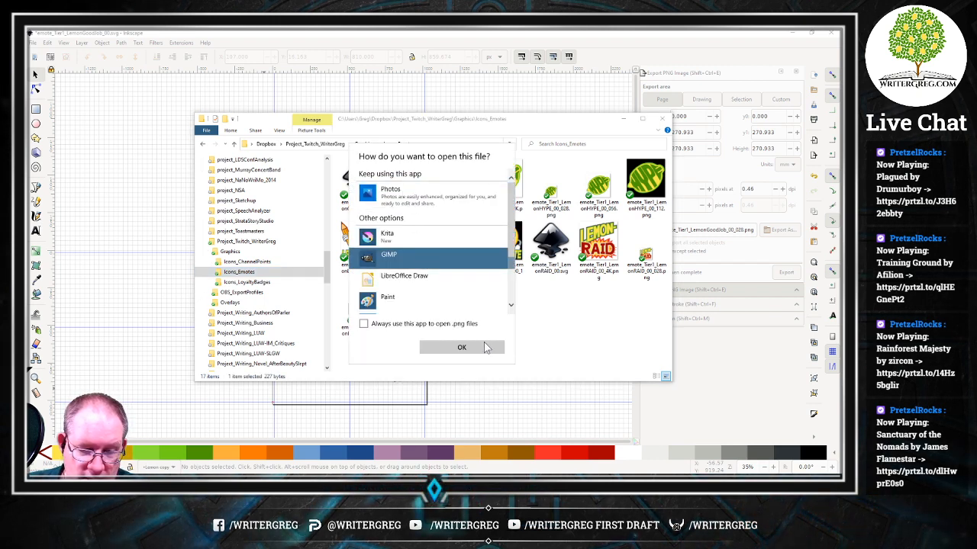
pyautogui.click(463, 348)
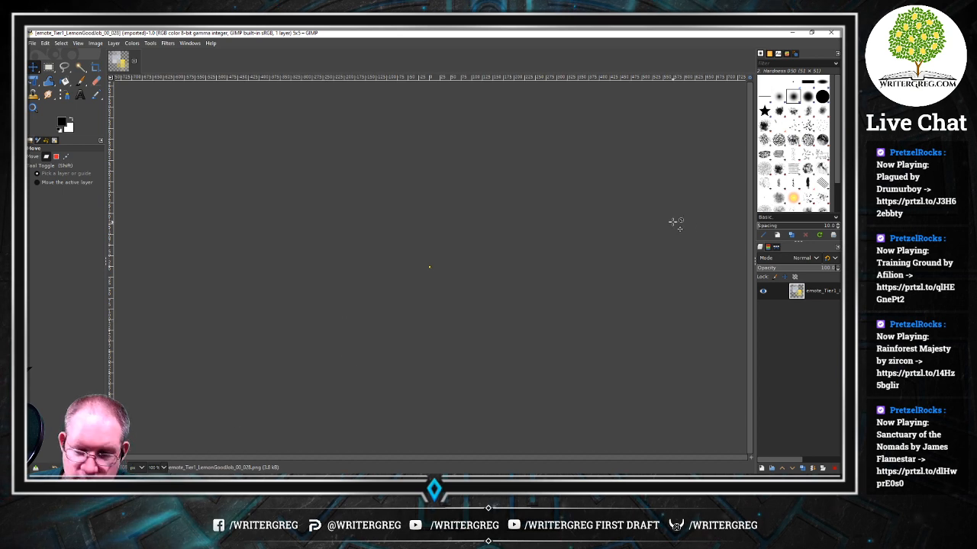
pyautogui.click(792, 32)
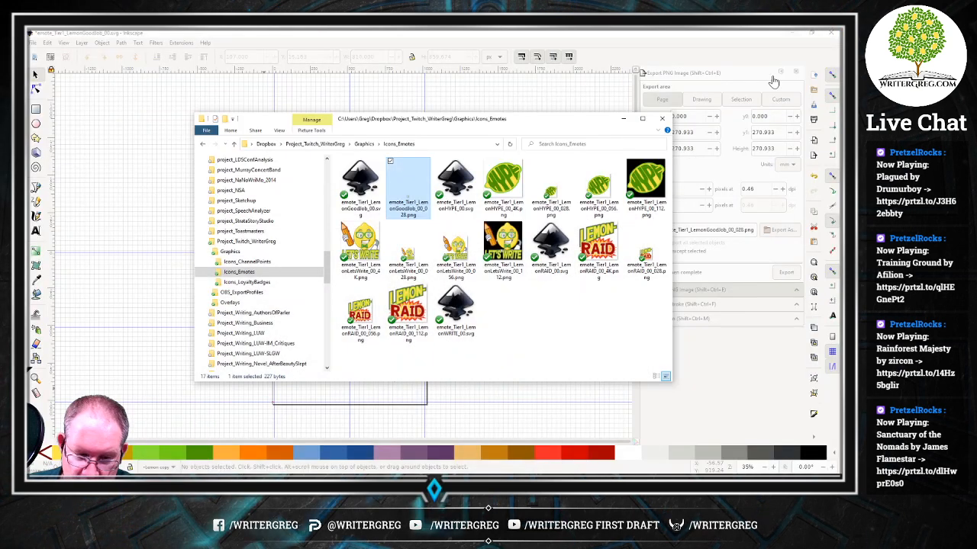
# Back in Inkscape, set the export image width to 28 pixels and re-export the page, replacing emote_Tier1_LemonGoodJob_00_028.png.
pyautogui.click(689, 72)
pyautogui.click(683, 190)
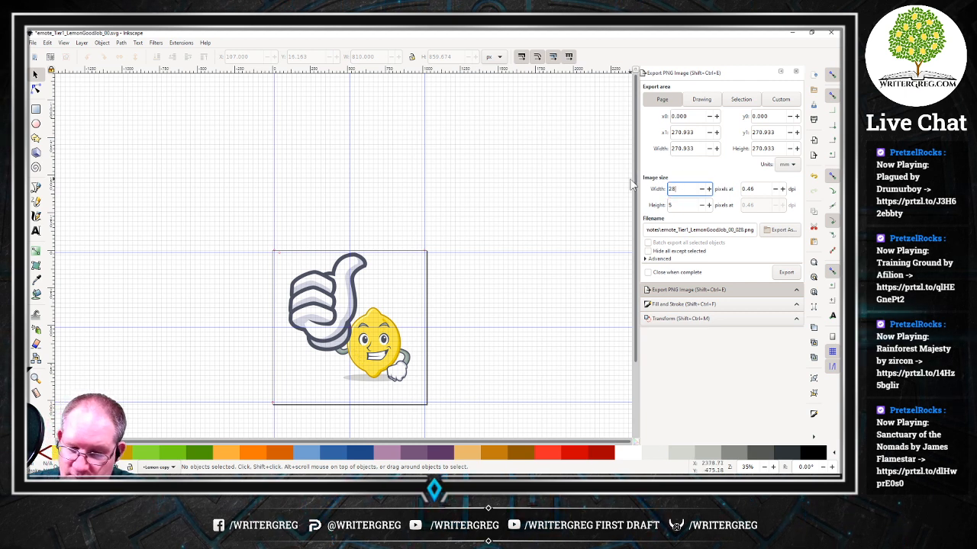
pyautogui.press('Tab')
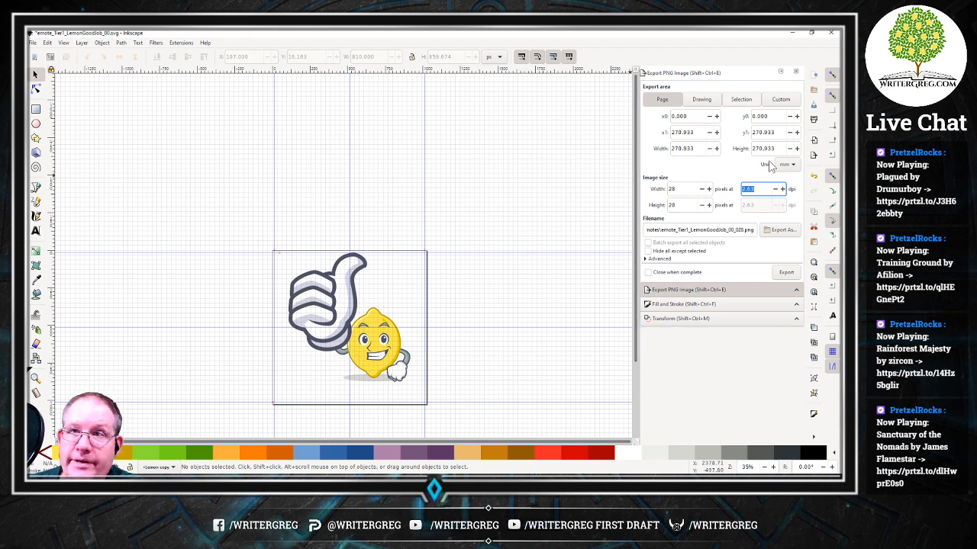
pyautogui.click(785, 275)
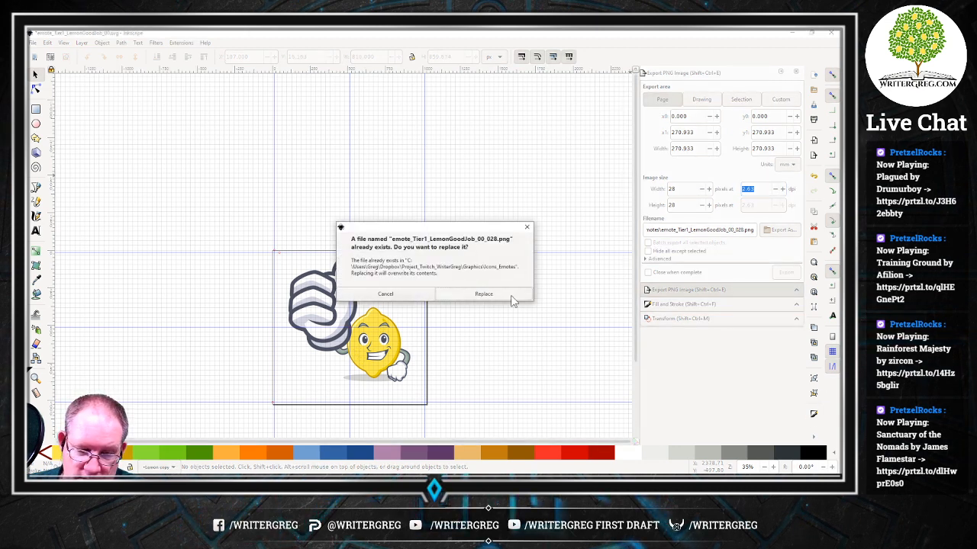
pyautogui.click(502, 293)
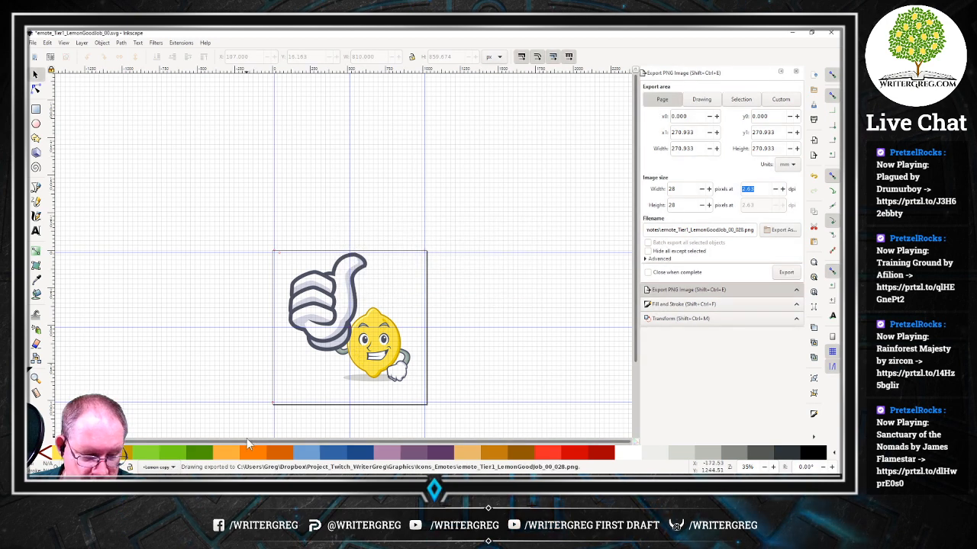
# Close GIMP and open the re-exported emote_Tier1_LemonGoodJob_00_028.png in Photos to examine its legibility at enlarged and small sizes.
pyautogui.click(308, 470)
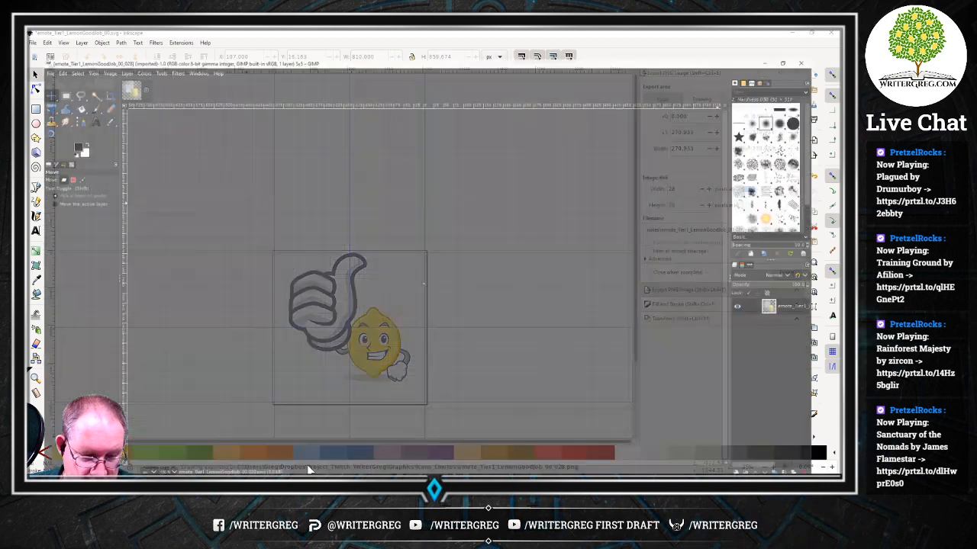
pyautogui.click(832, 33)
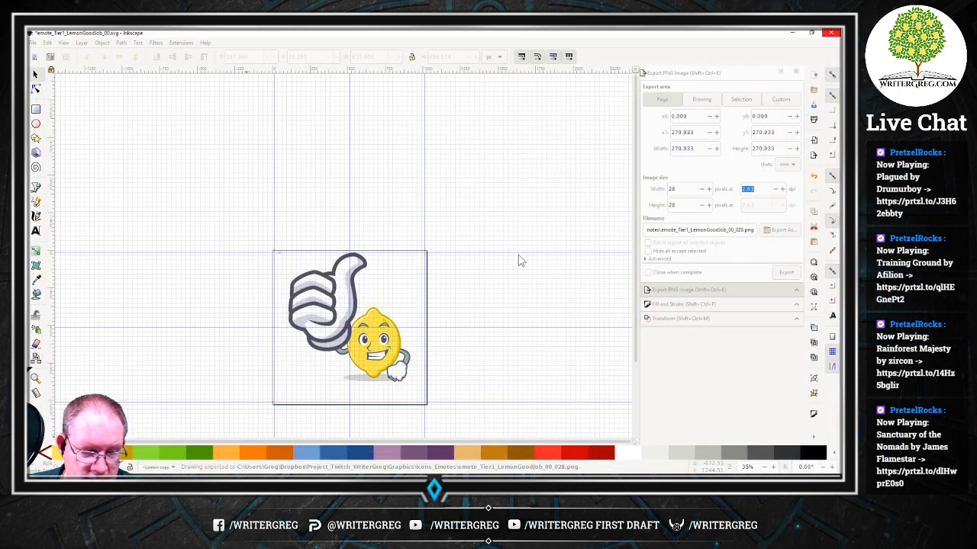
pyautogui.click(175, 472)
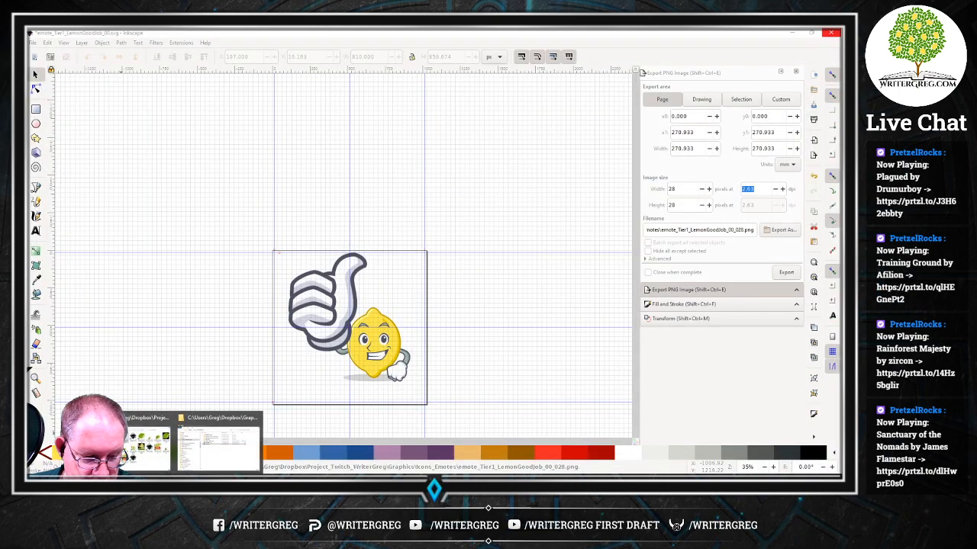
pyautogui.click(218, 443)
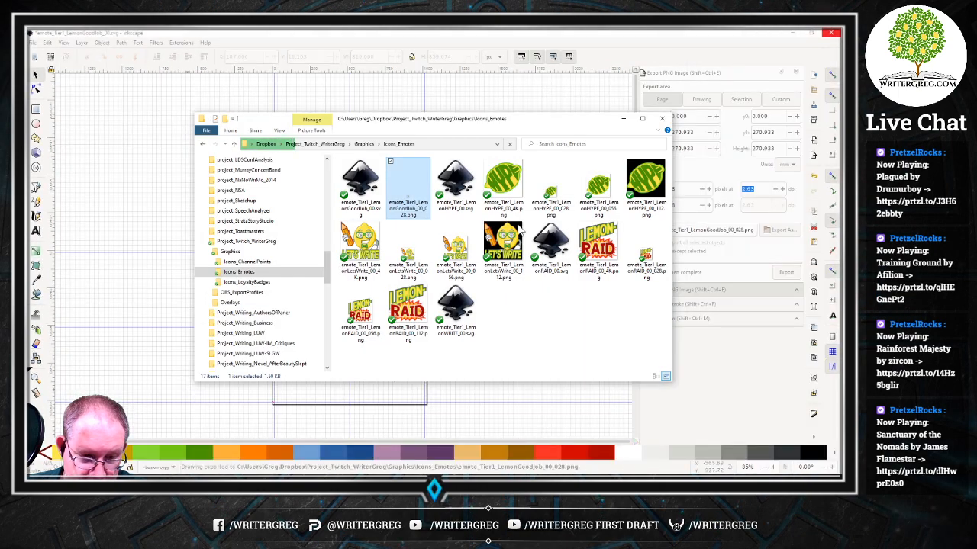
pyautogui.doubleClick(408, 191)
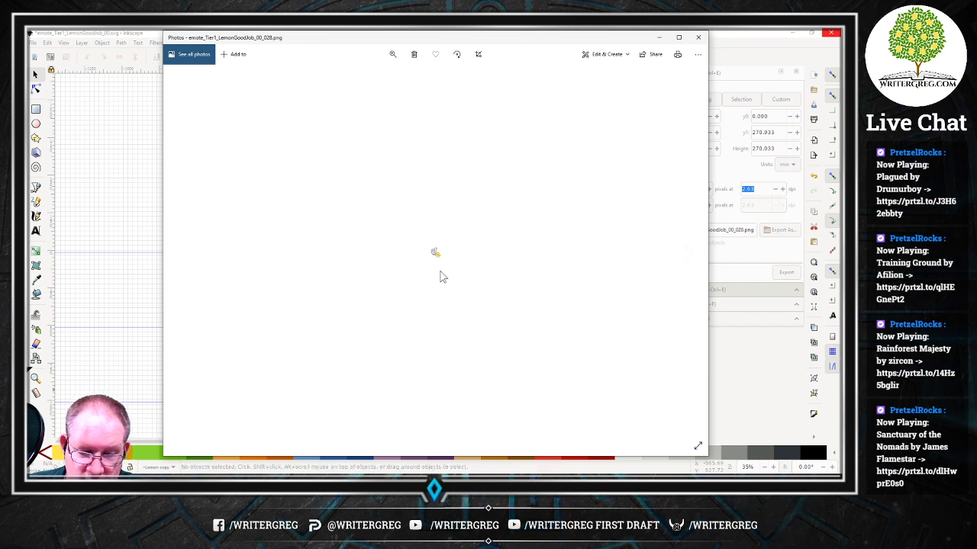
pyautogui.scroll(1, 453, 259)
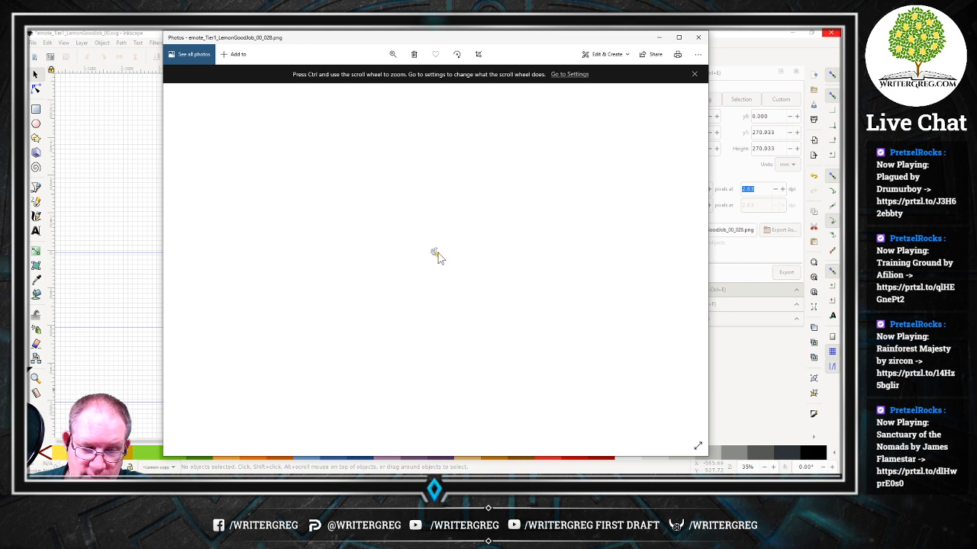
pyautogui.scroll(3, 438, 254)
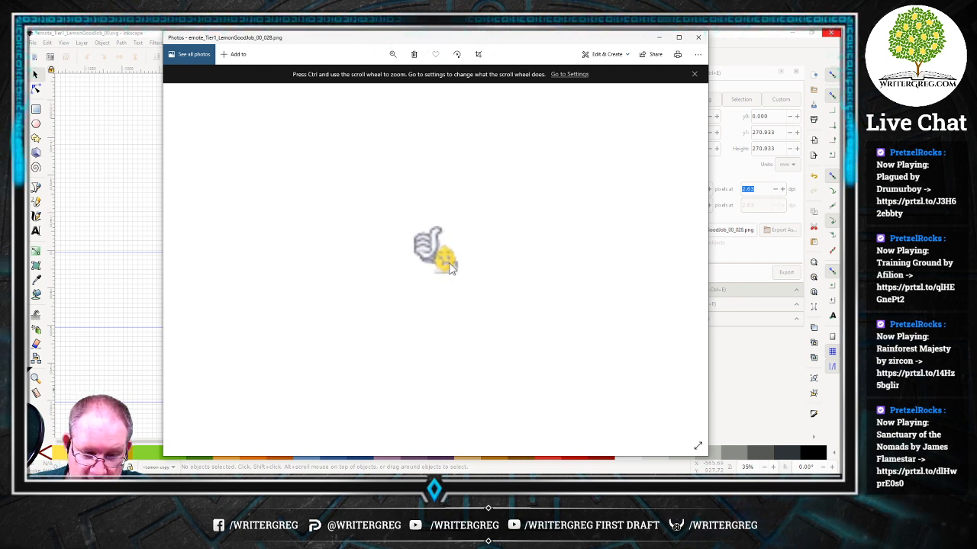
pyautogui.scroll(-2, 468, 277)
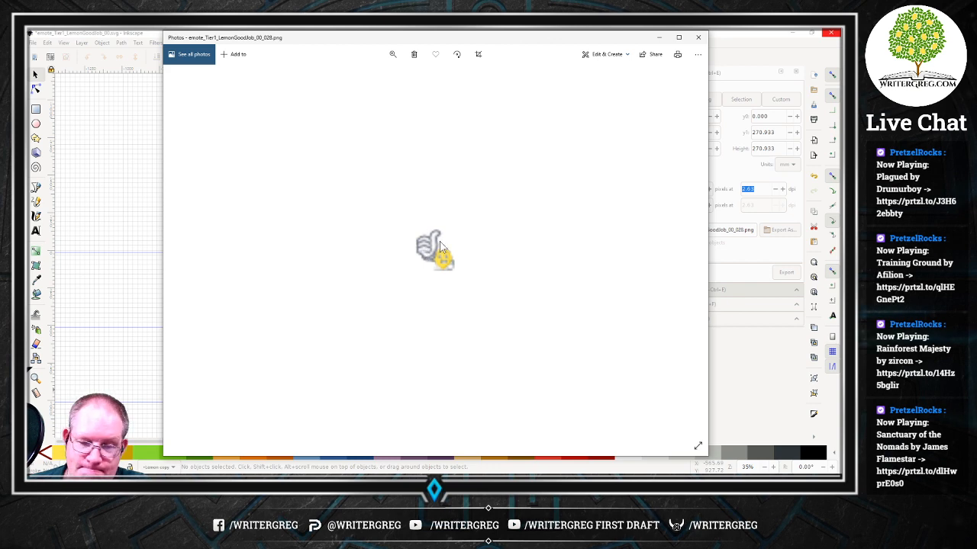
pyautogui.scroll(-1, 439, 245)
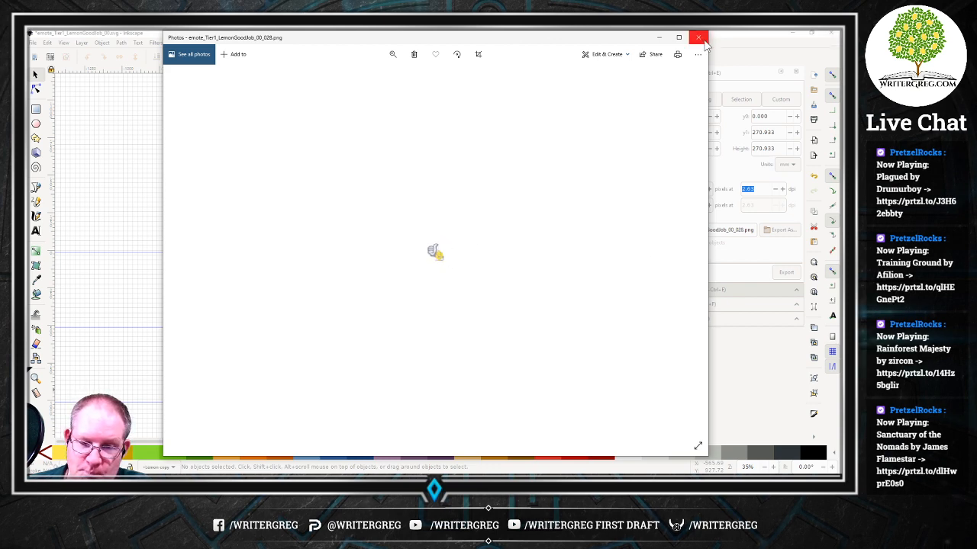
# Close the Photos preview, return to Inkscape, and save the emote document.
pyautogui.click(699, 38)
pyautogui.click(612, 54)
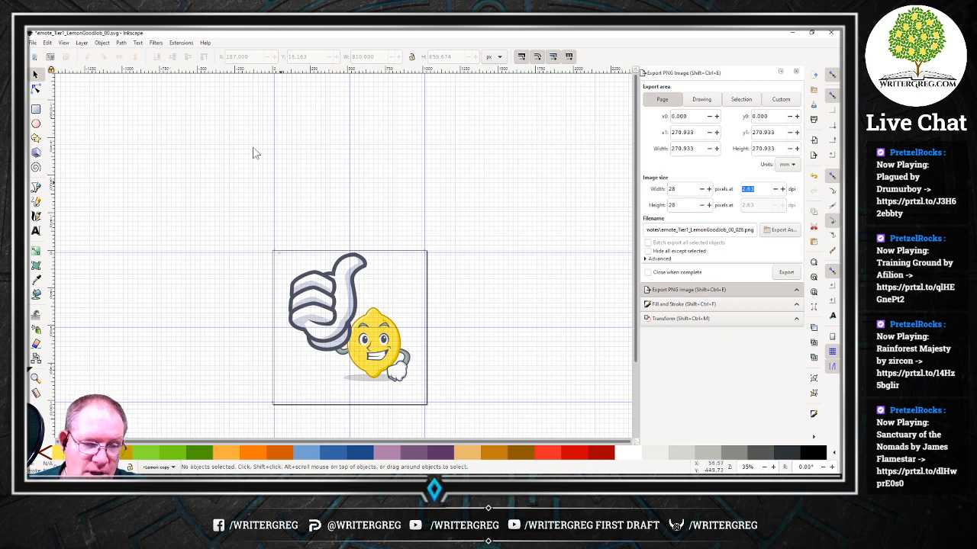
pyautogui.hotkey('ctrl', 's')
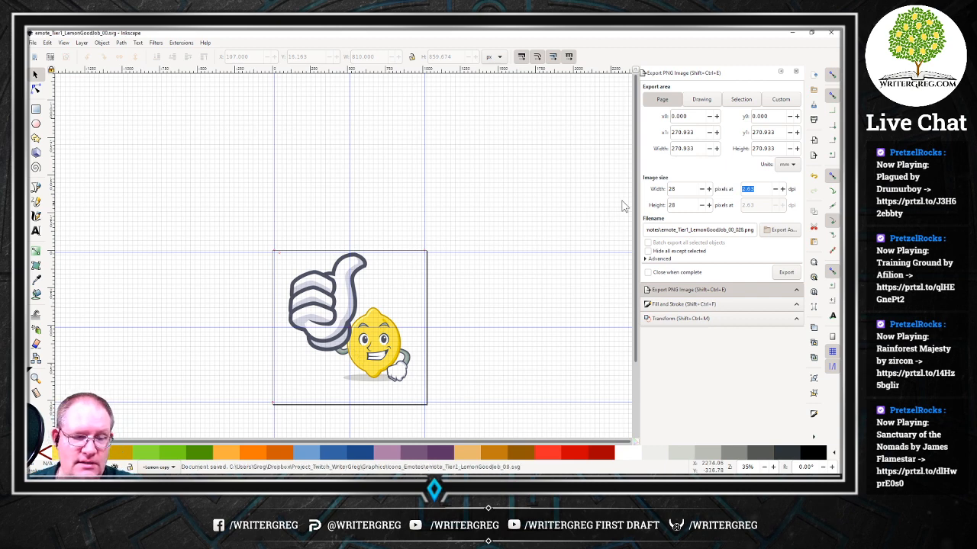
# Ungroup the entire hand-and-lemon artwork twice, down to its individual paths, deselect everything, and save the document.
pyautogui.press('+')
pyautogui.press('+')
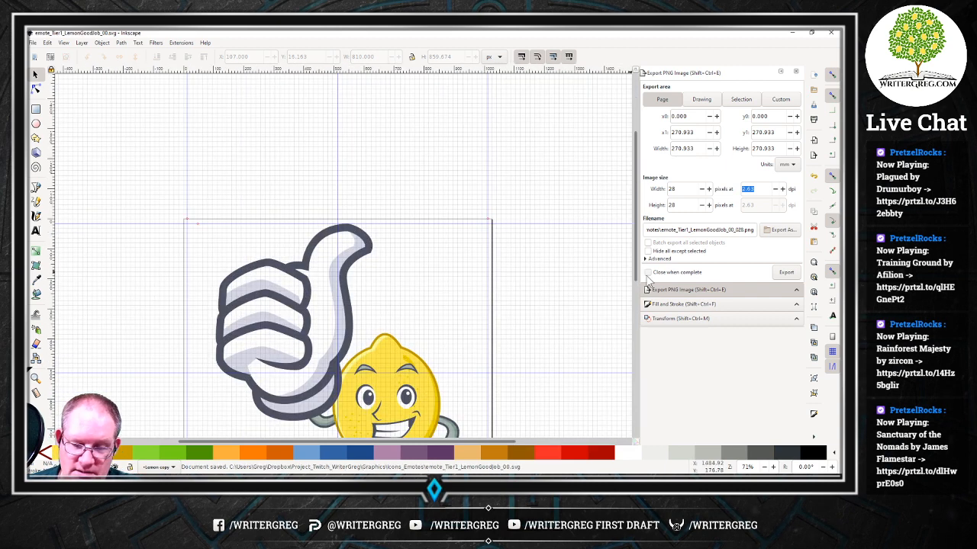
pyautogui.moveTo(636, 272); pyautogui.dragTo(630, 323)
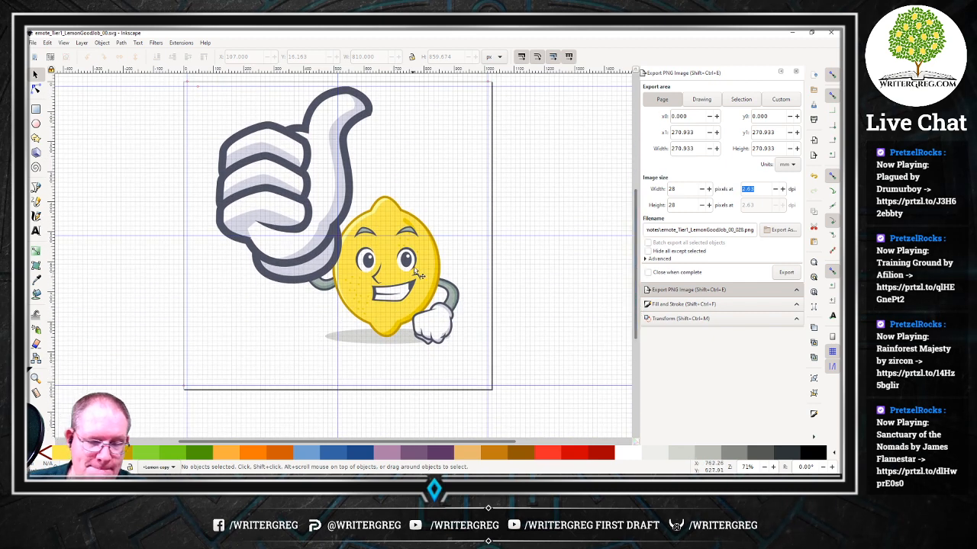
pyautogui.hotkey('ctrl', 'a')
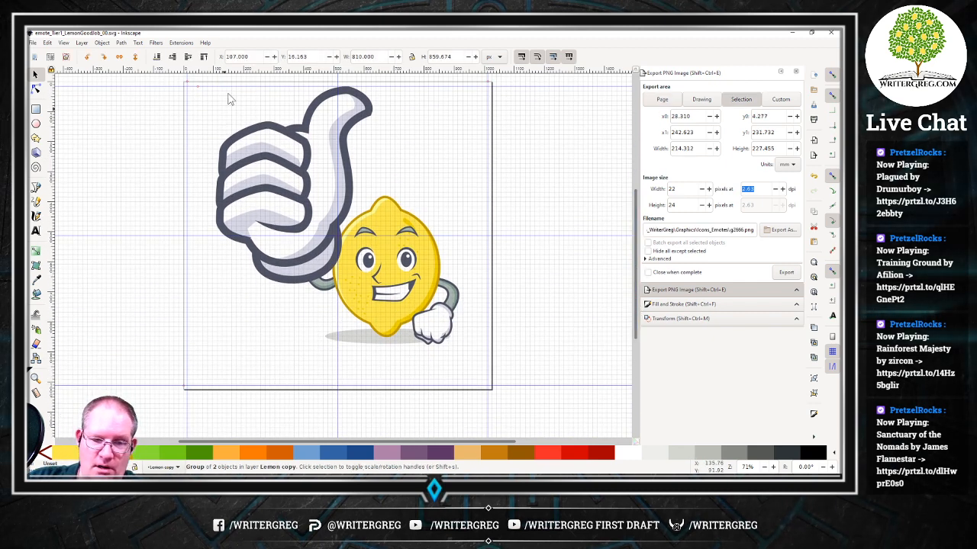
pyautogui.click(101, 42)
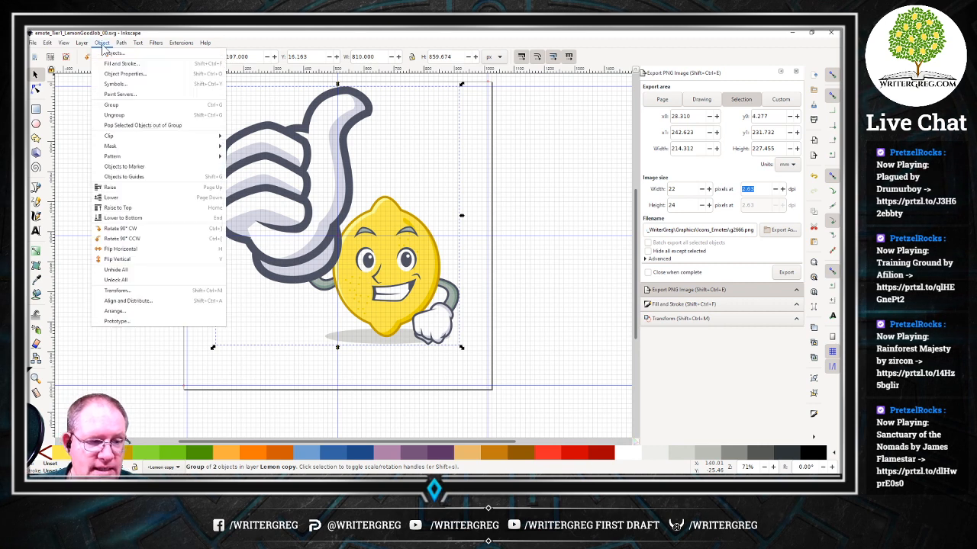
pyautogui.moveTo(90, 44)
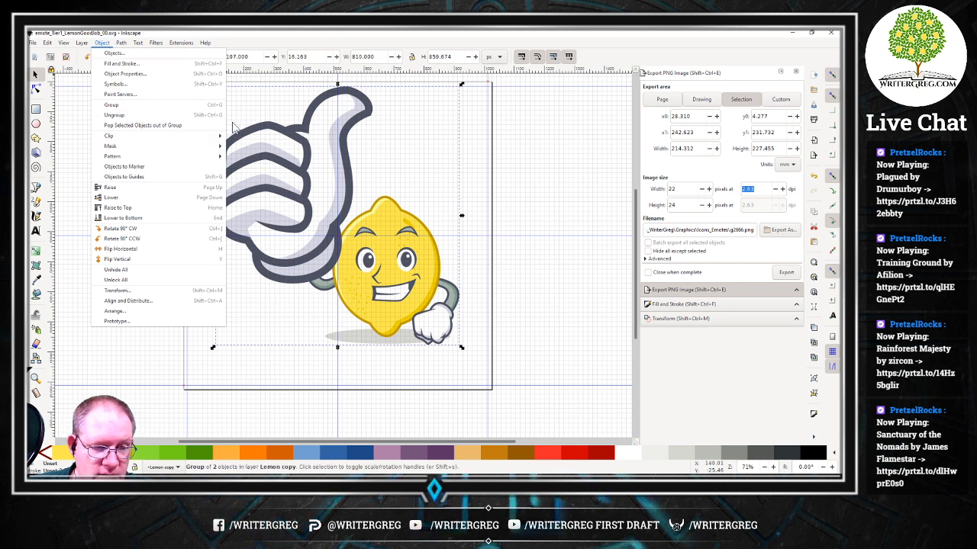
pyautogui.press('Escape')
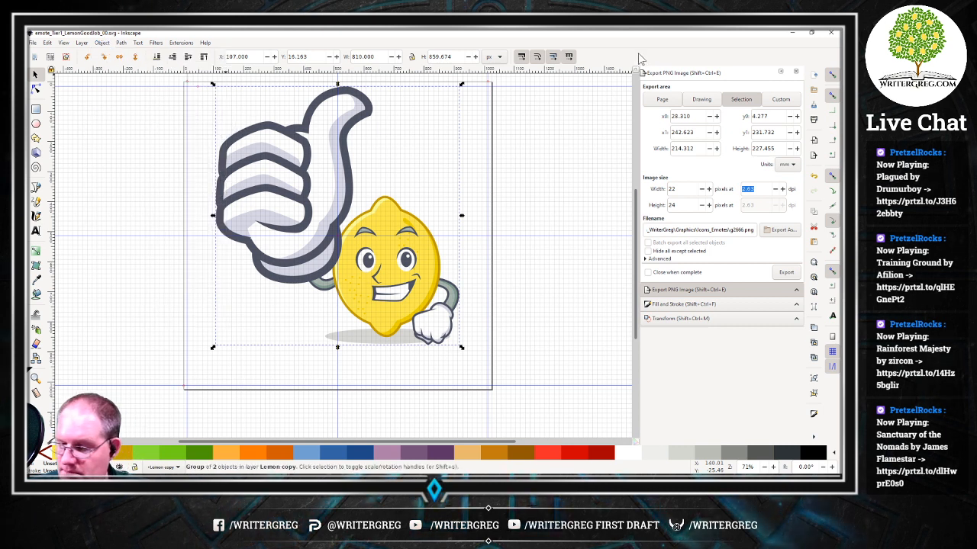
pyautogui.hotkey('ctrl', 'shift', 'g')
pyautogui.hotkey('ctrl', 'shift', 'g')
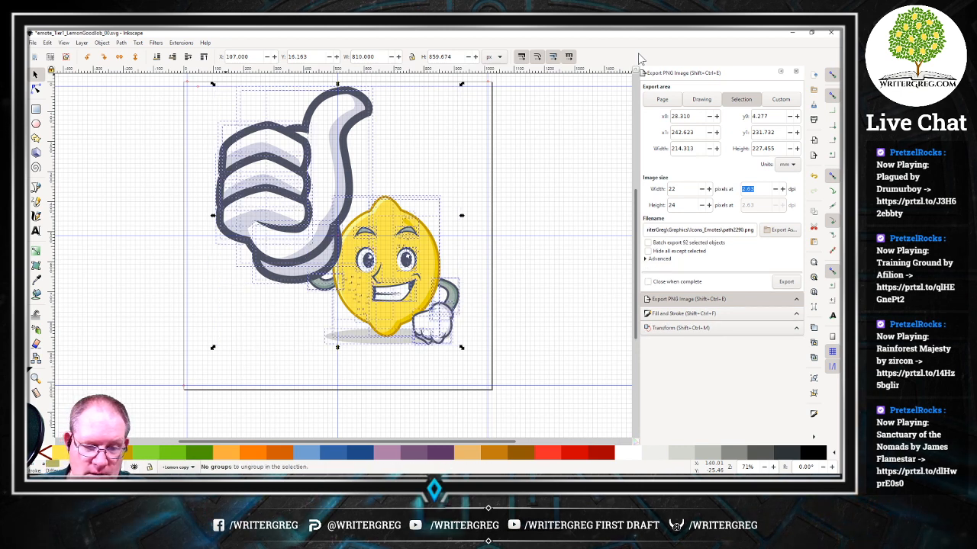
pyautogui.click(550, 283)
pyautogui.hotkey('ctrl', 's')
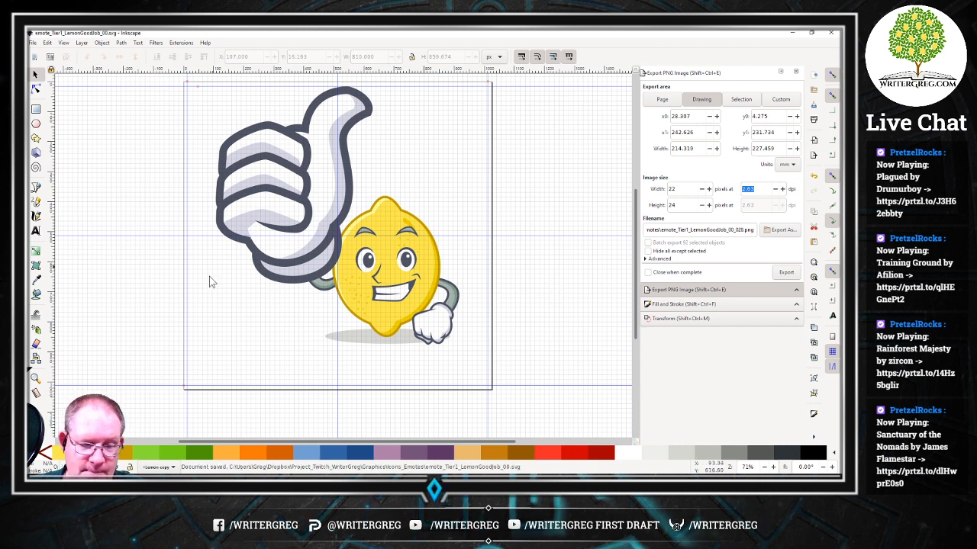
# Recolour the outline of the glove's cuff below the fist by setting its stroke to the dark green Chameleon 3 swatch.
pyautogui.click(277, 280)
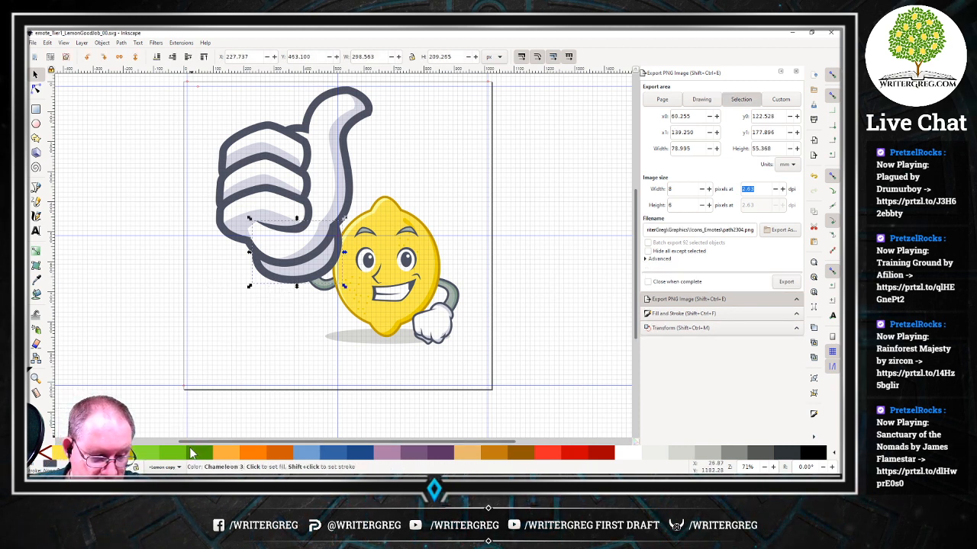
pyautogui.rightClick(199, 453)
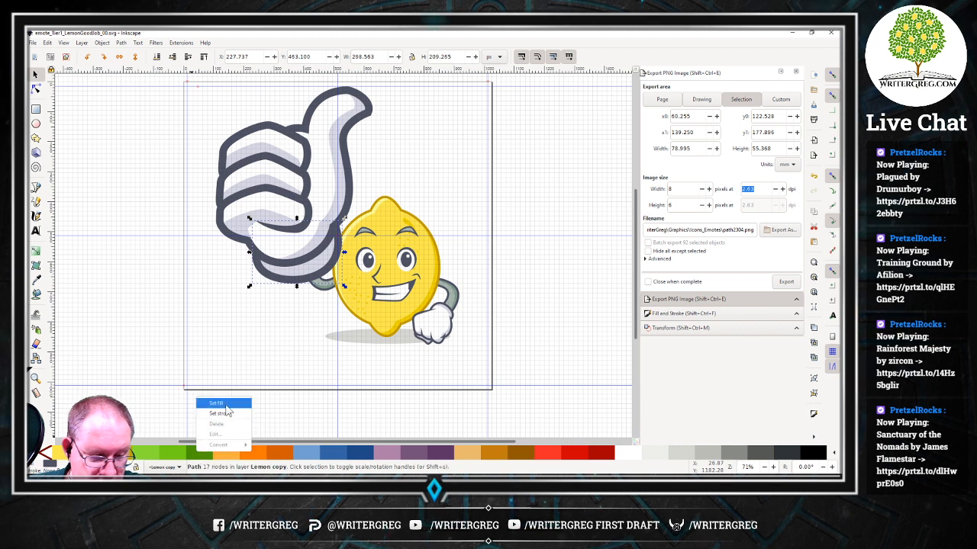
pyautogui.rightClick(172, 454)
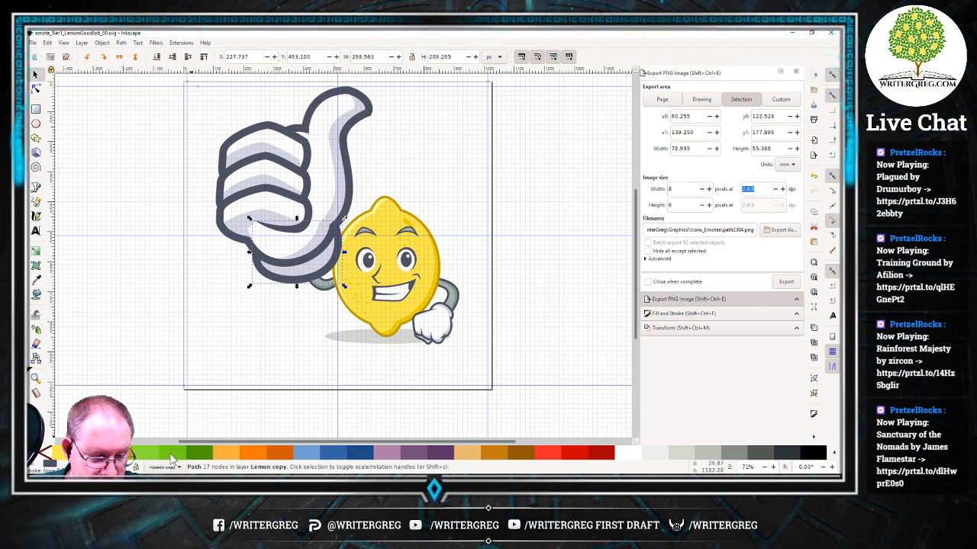
pyautogui.rightClick(172, 454)
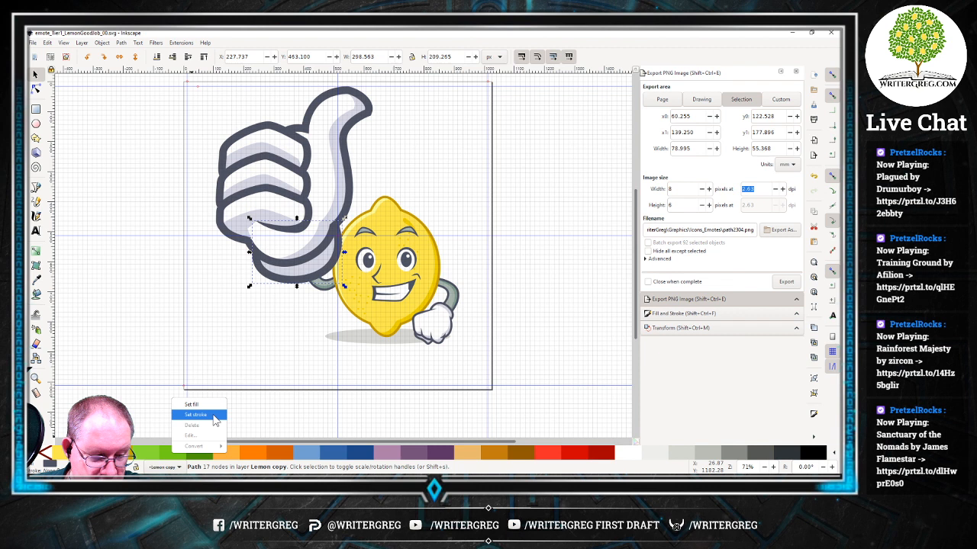
pyautogui.rightClick(200, 456)
pyautogui.rightClick(200, 456)
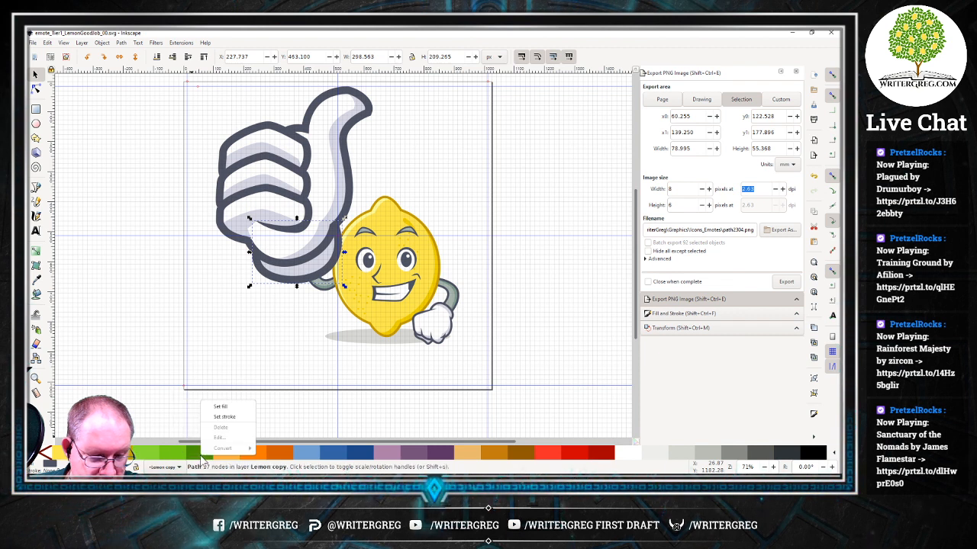
pyautogui.click(231, 417)
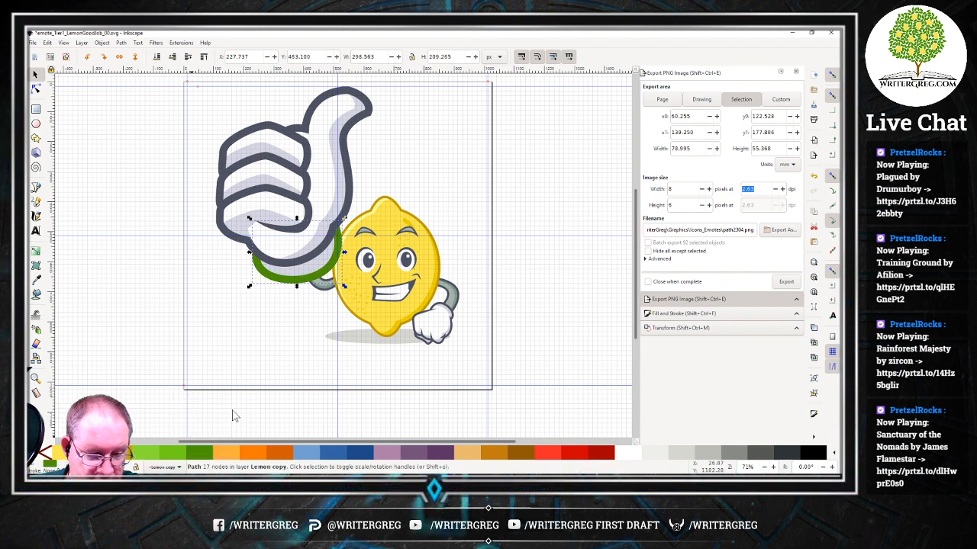
# Set the stroke of the large thumb-and-palm path to the dark green Chameleon 3 swatch.
pyautogui.click(283, 263)
pyautogui.rightClick(195, 454)
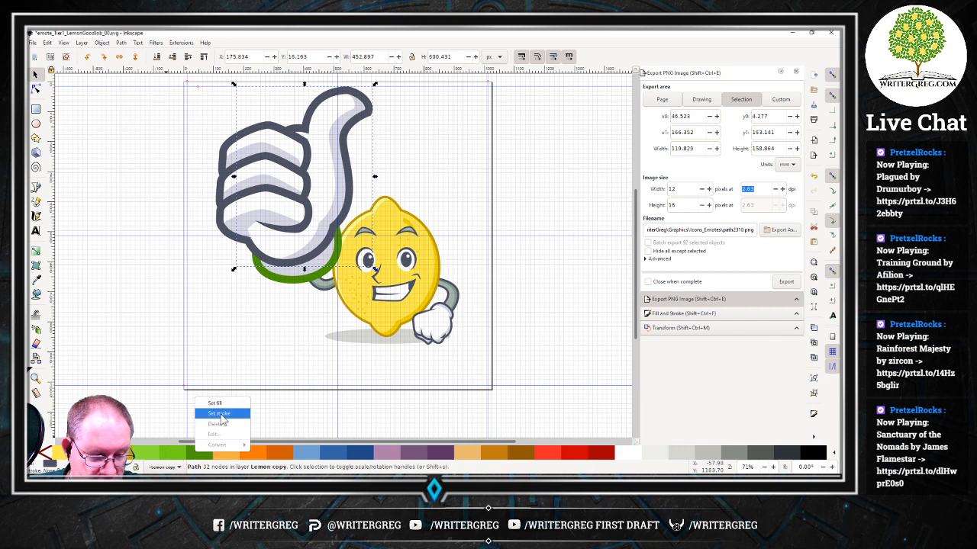
pyautogui.click(232, 416)
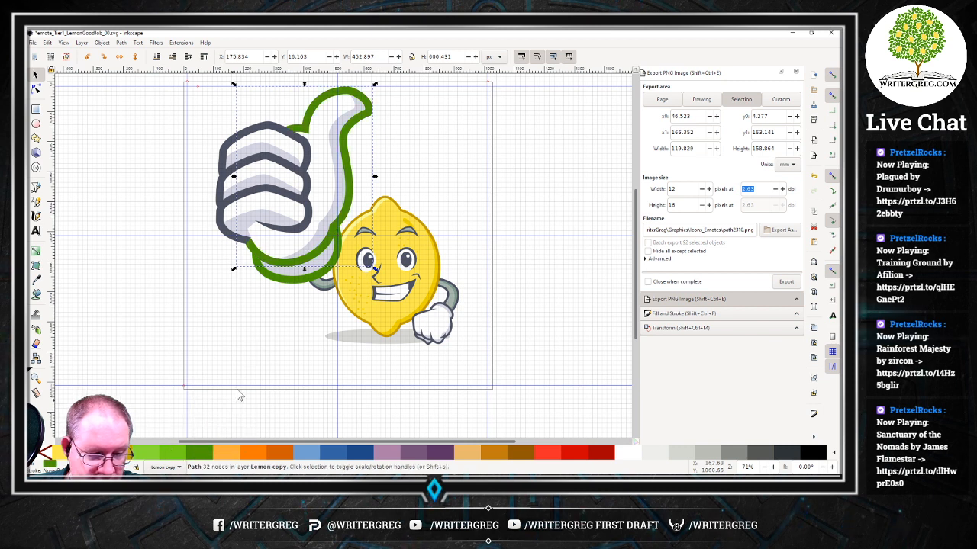
# Set the strokes of the three folded finger outlines, from the lowest up to the uppermost, to dark green Chameleon 3.
pyautogui.click(229, 242)
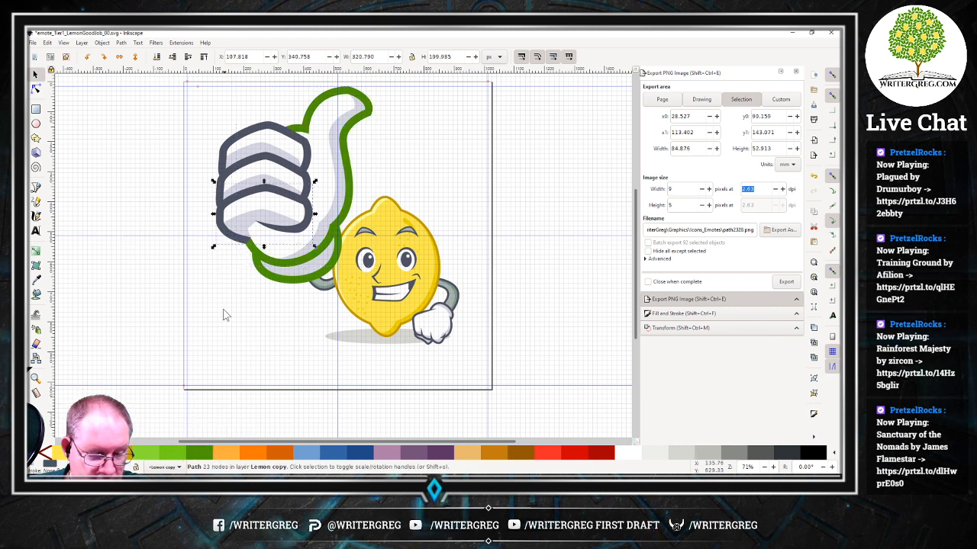
pyautogui.rightClick(187, 456)
pyautogui.click(221, 414)
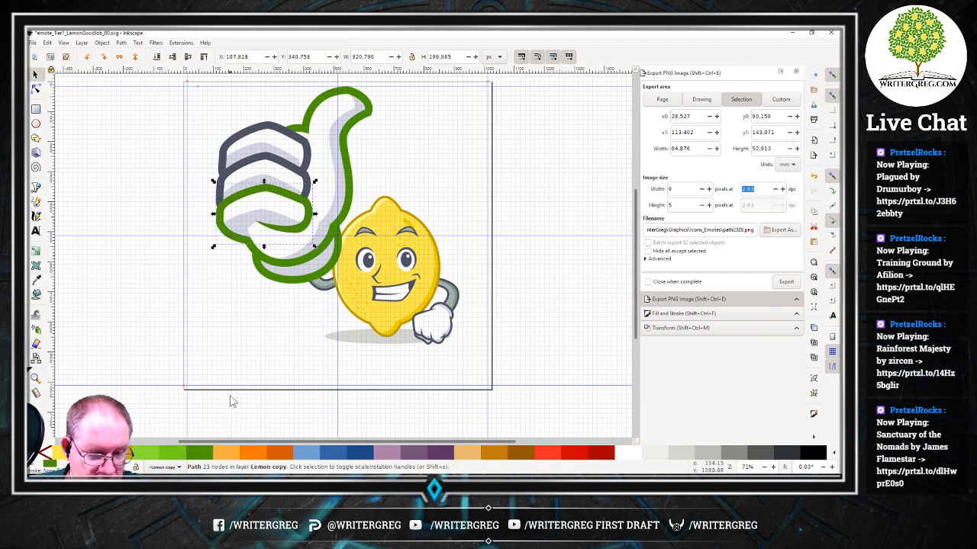
pyautogui.click(281, 162)
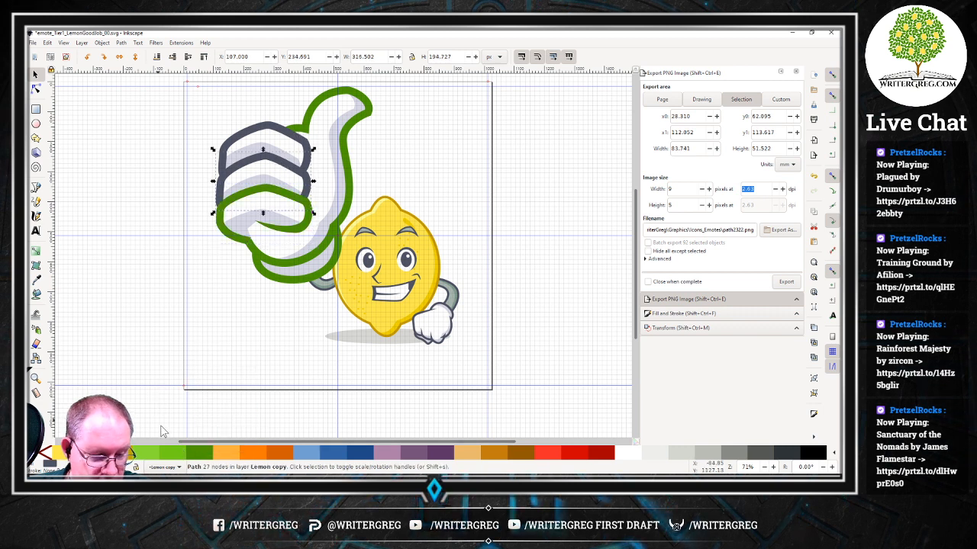
pyautogui.rightClick(203, 452)
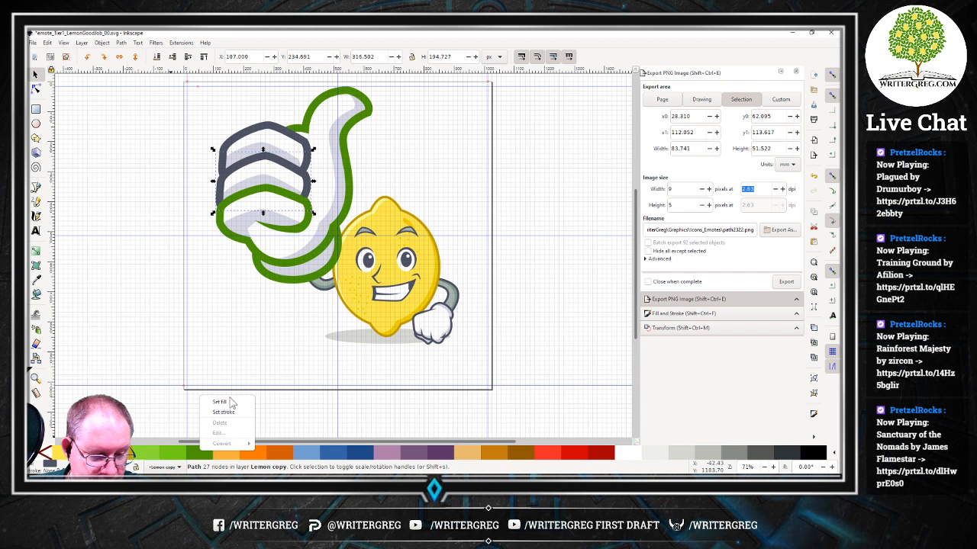
pyautogui.click(226, 412)
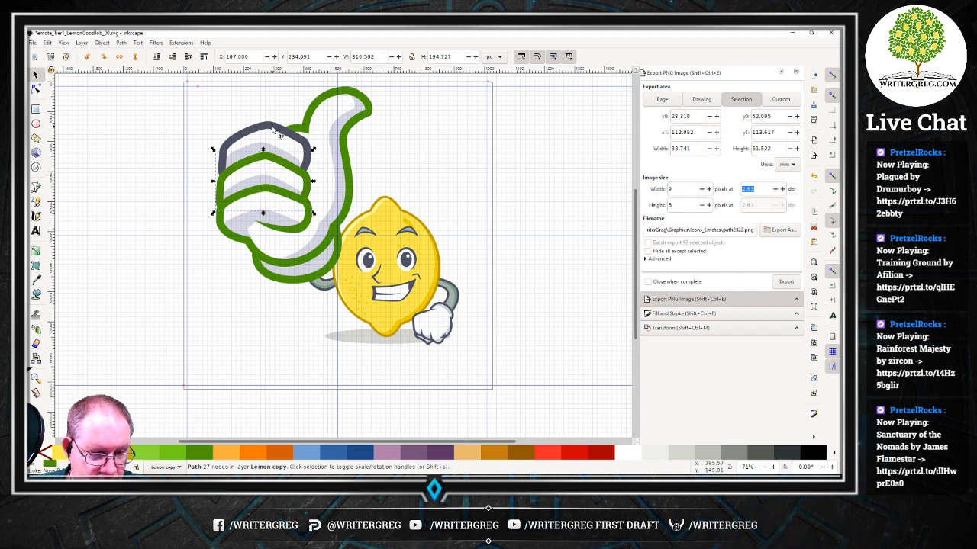
pyautogui.click(273, 131)
pyautogui.rightClick(196, 455)
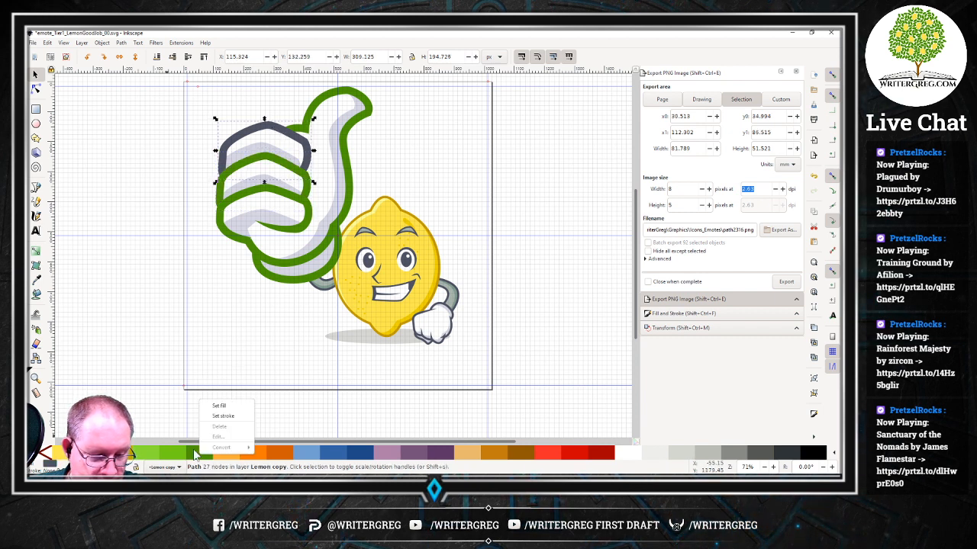
pyautogui.click(223, 416)
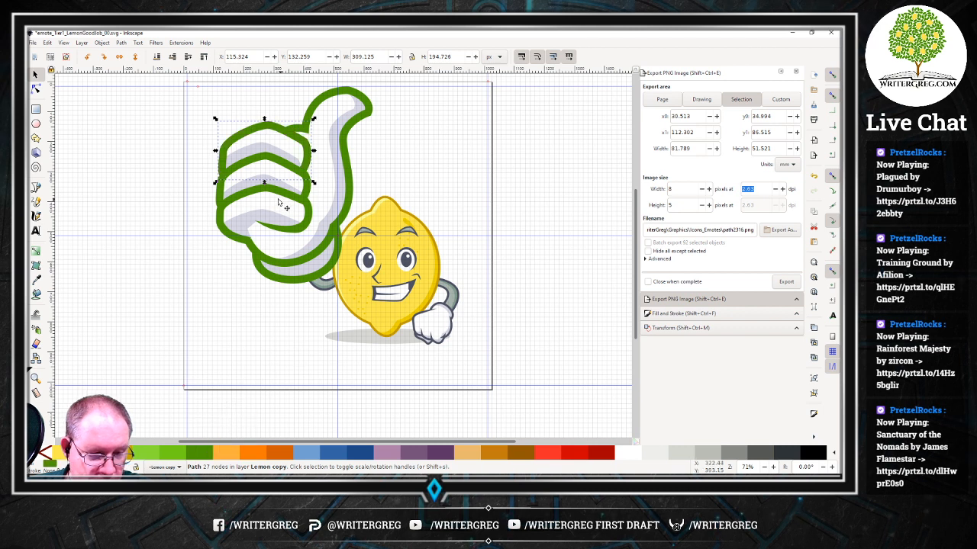
# Fill the white area of the uppermost folded finger with the light green palette swatch.
pyautogui.click(218, 125)
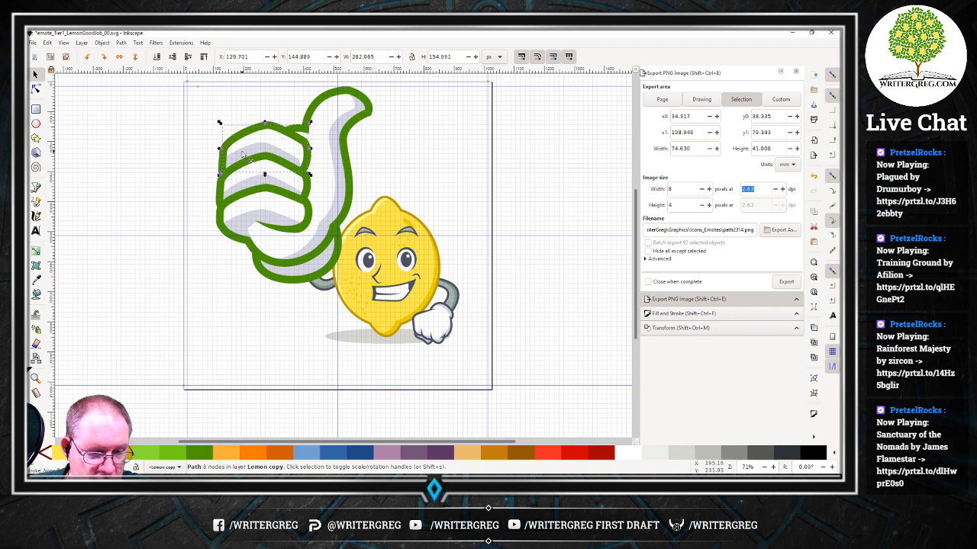
pyautogui.rightClick(135, 453)
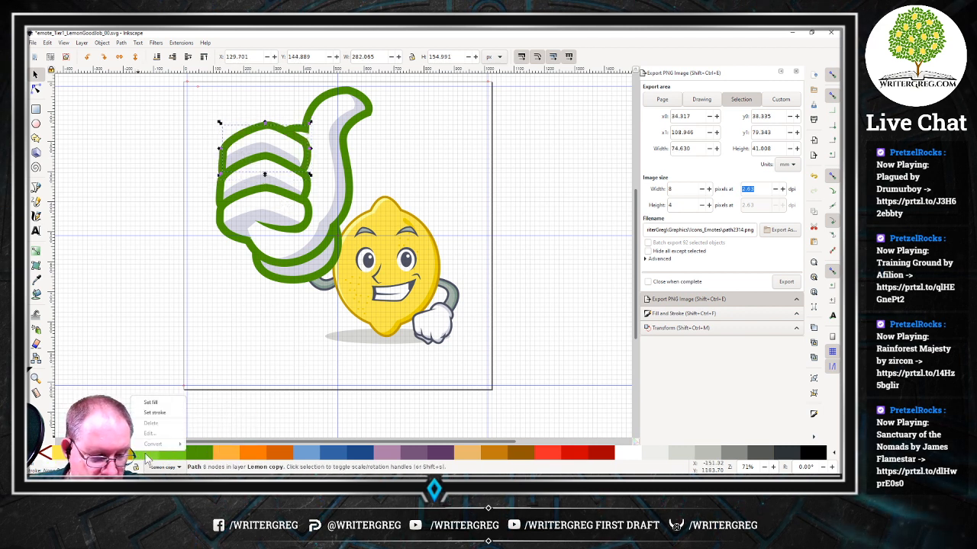
pyautogui.rightClick(171, 458)
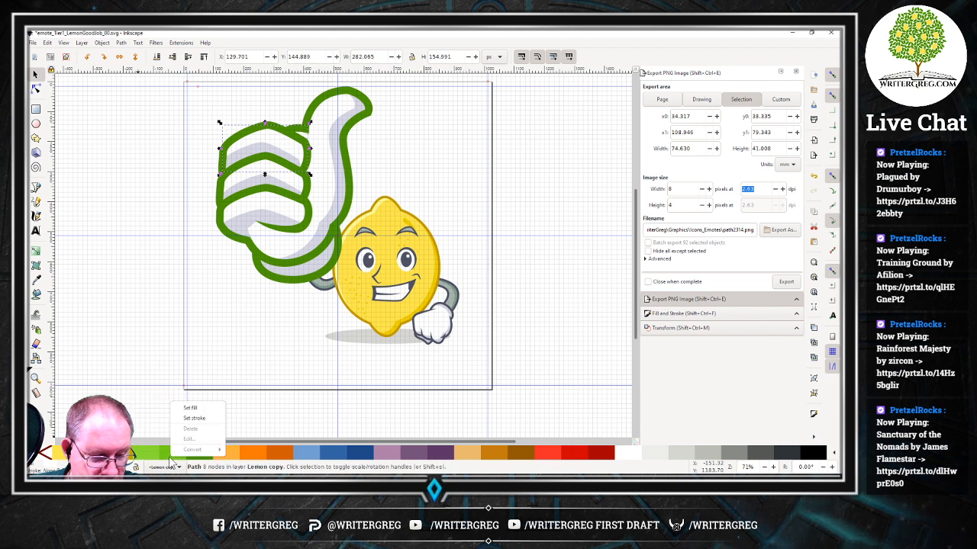
pyautogui.click(190, 408)
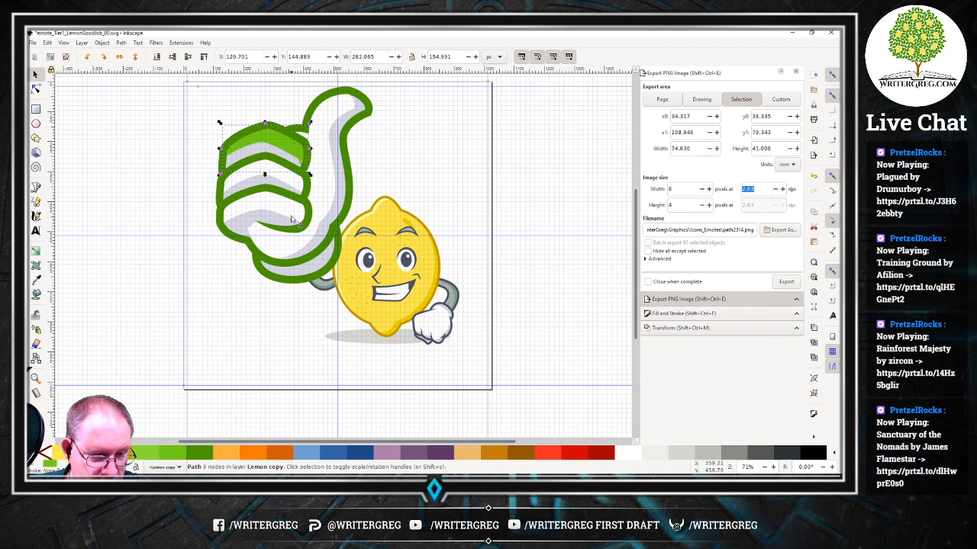
pyautogui.rightClick(145, 456)
pyautogui.click(164, 399)
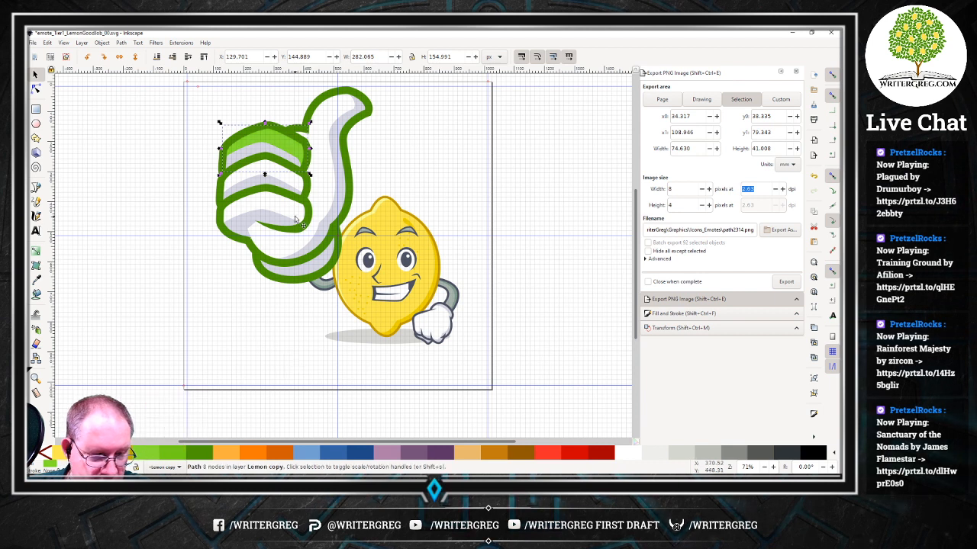
# Fill the grey shading of the uppermost folded finger with the medium green Chameleon 2 swatch.
pyautogui.click(211, 236)
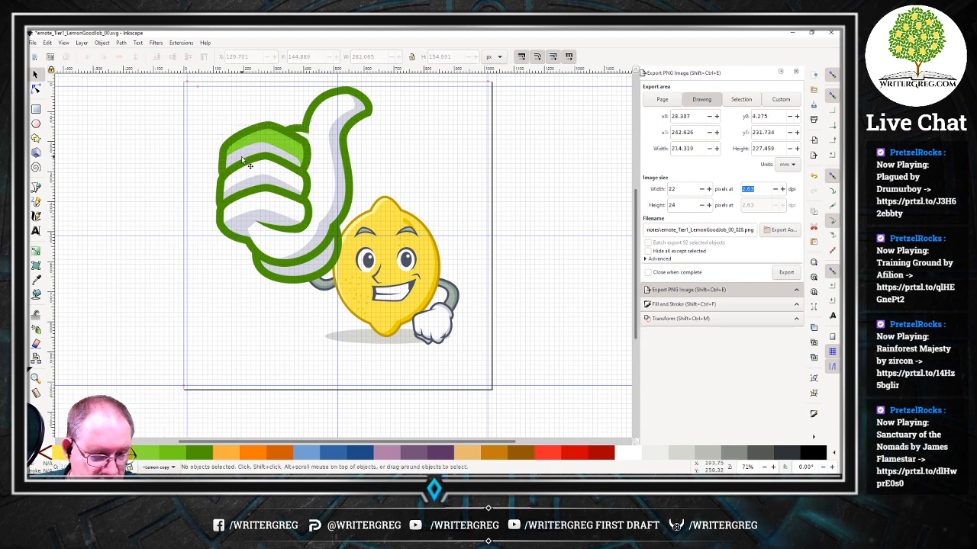
pyautogui.click(245, 164)
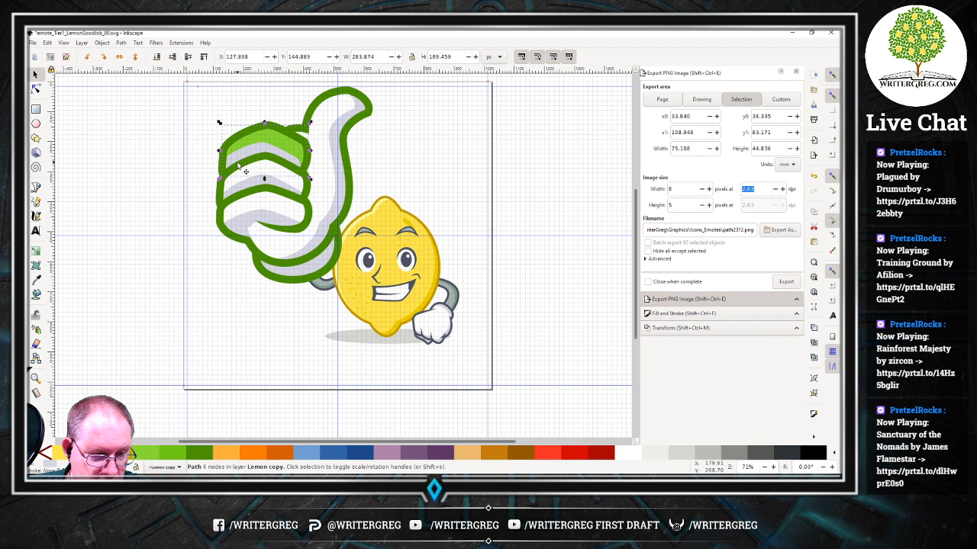
pyautogui.rightClick(143, 456)
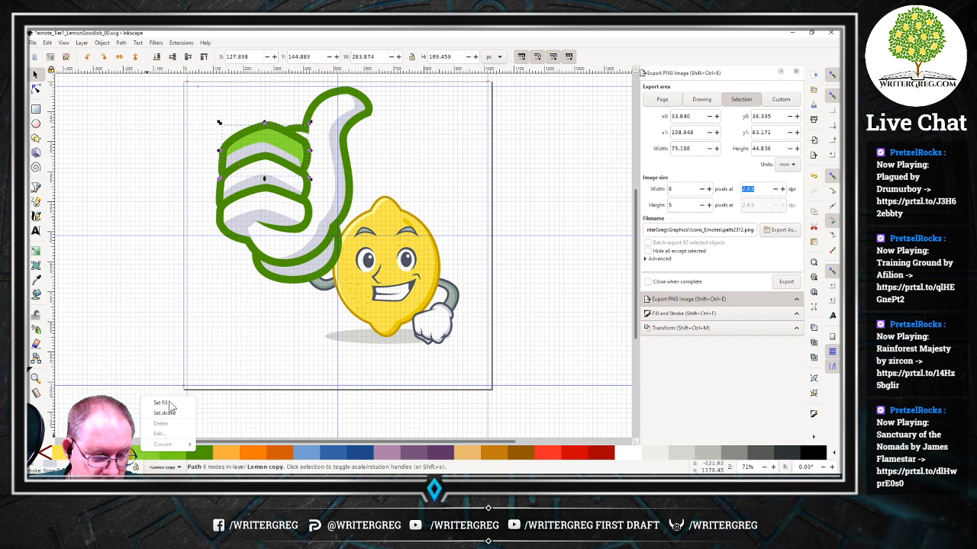
pyautogui.rightClick(169, 456)
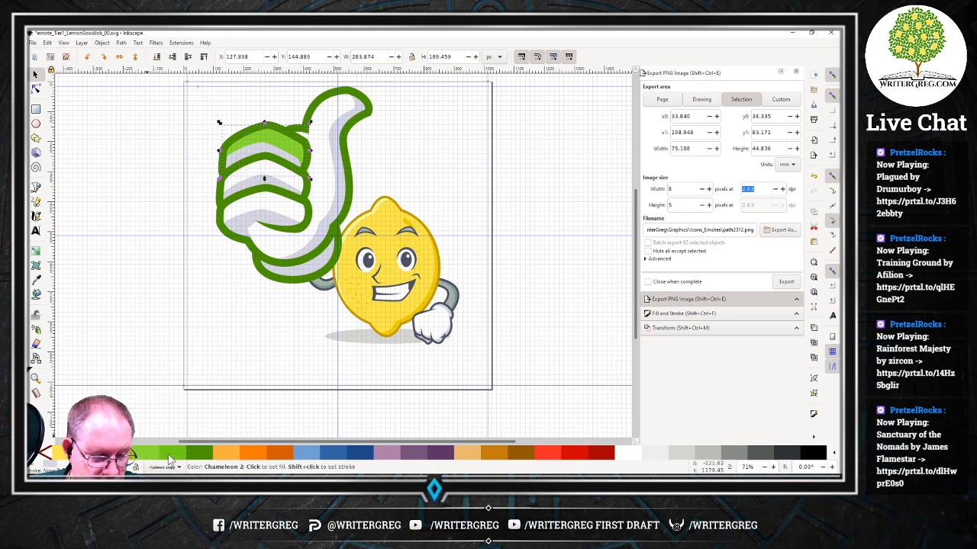
pyautogui.rightClick(169, 455)
pyautogui.click(182, 406)
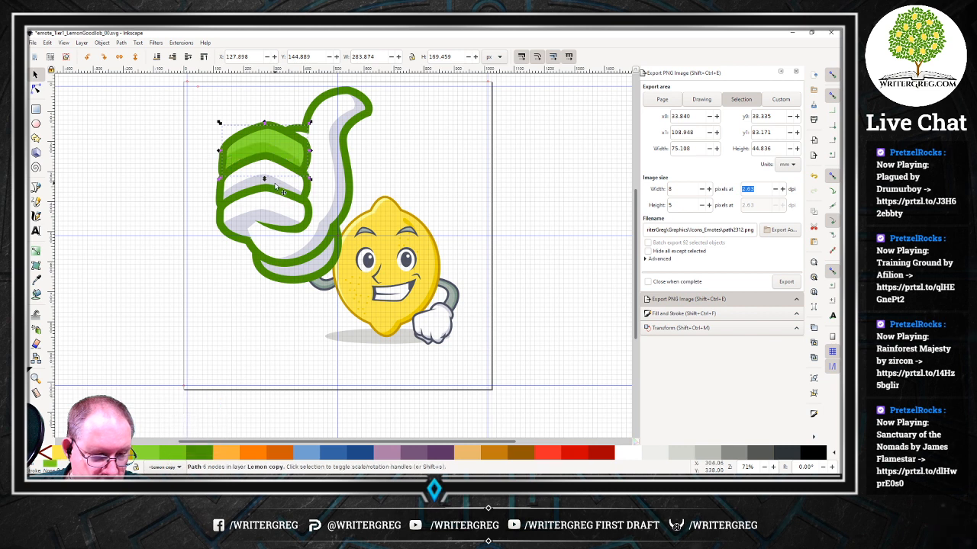
# Fill the white area of the middle folded finger with the light green palette swatch.
pyautogui.click(302, 187)
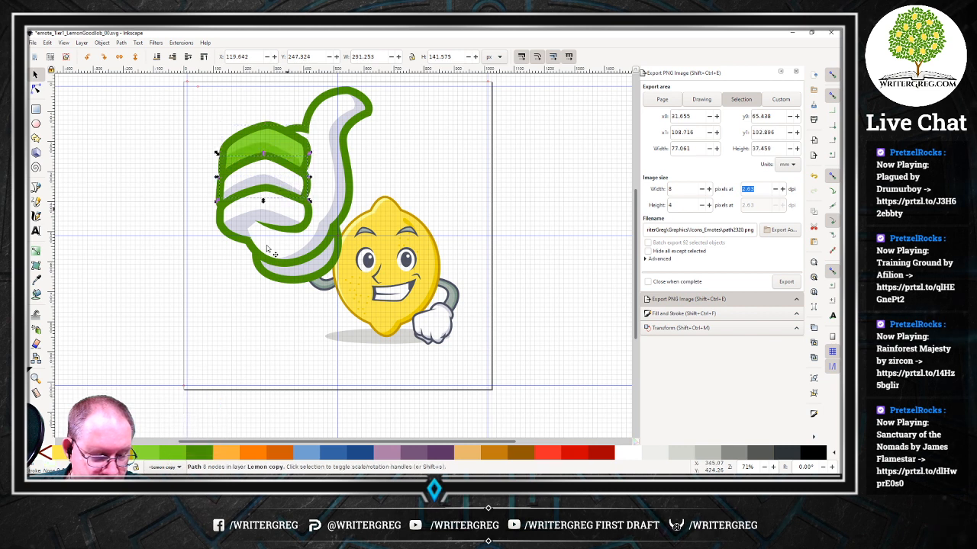
pyautogui.rightClick(169, 455)
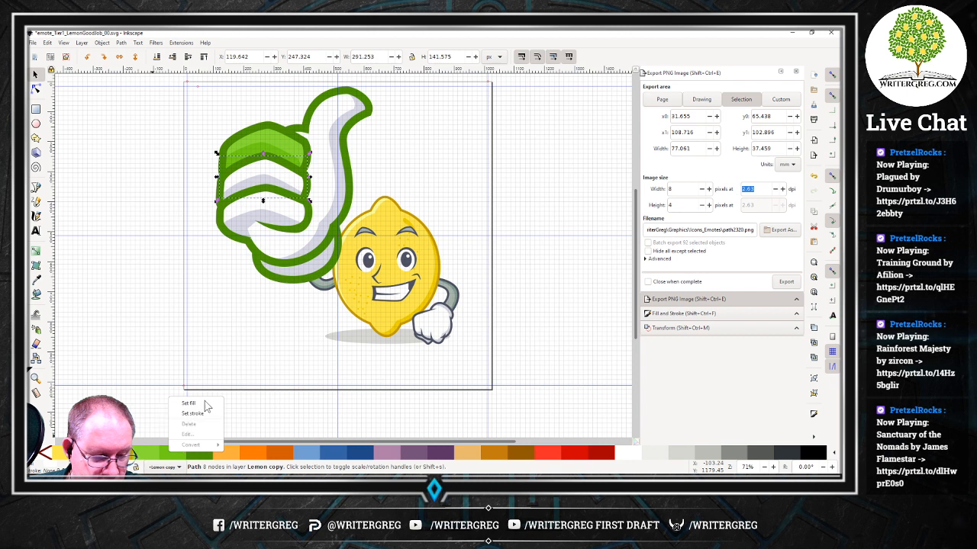
pyautogui.rightClick(139, 455)
pyautogui.rightClick(140, 454)
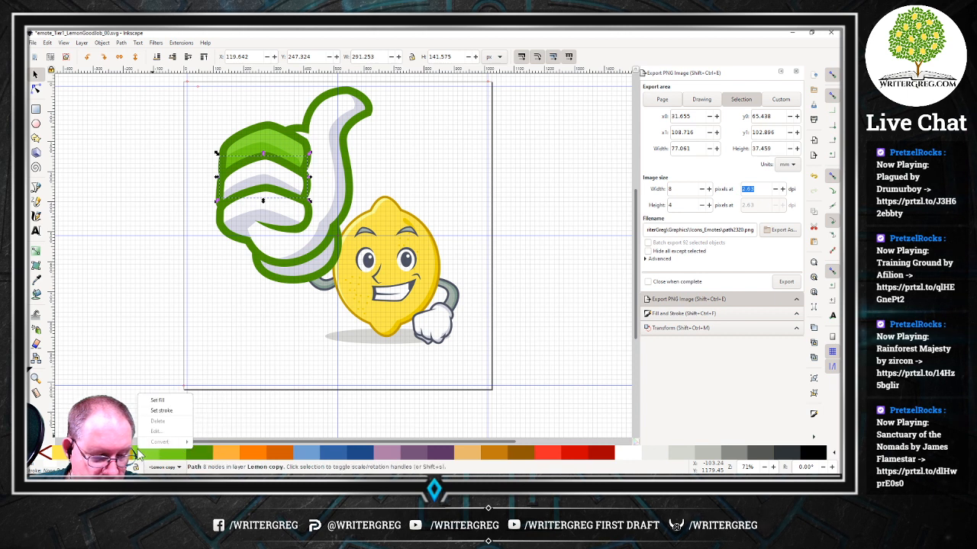
pyautogui.click(159, 400)
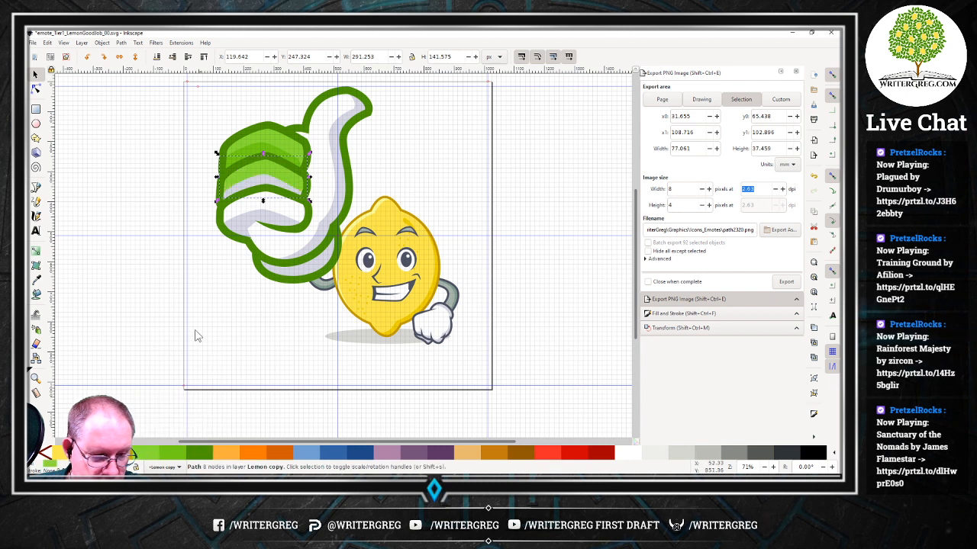
# Fill the grey shading of the lowest folded finger and of the middle finger with medium green Chameleon 2.
pyautogui.rightClick(258, 181)
pyautogui.click(254, 184)
pyautogui.click(262, 219)
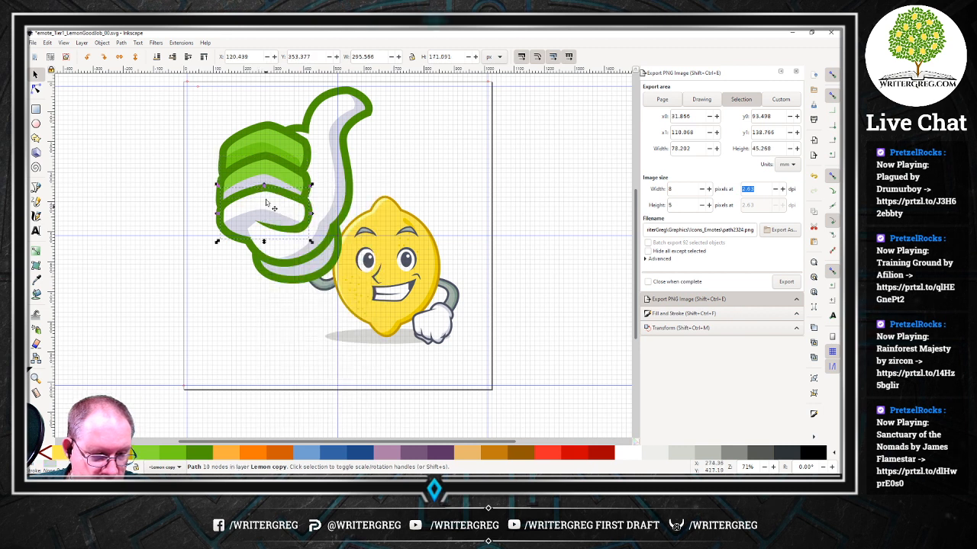
pyautogui.rightClick(188, 452)
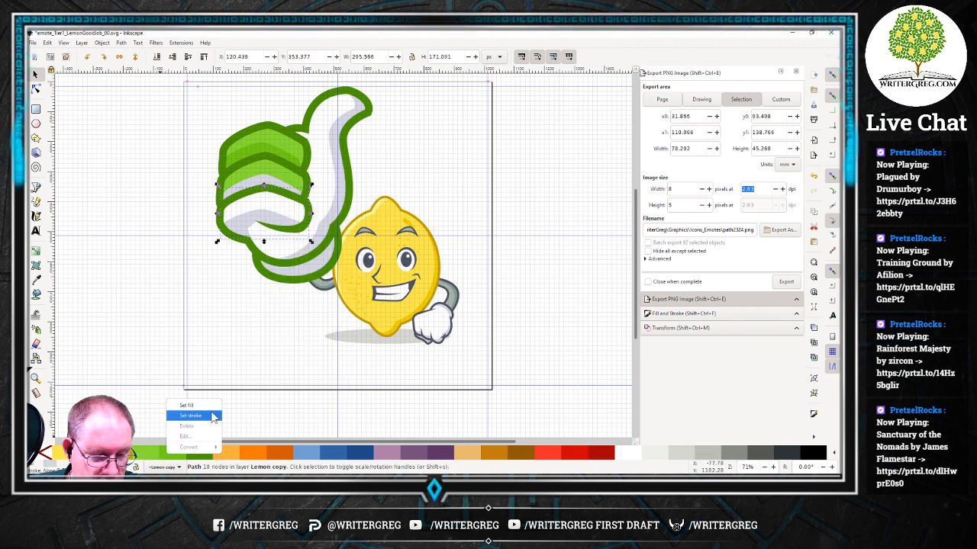
pyautogui.click(186, 405)
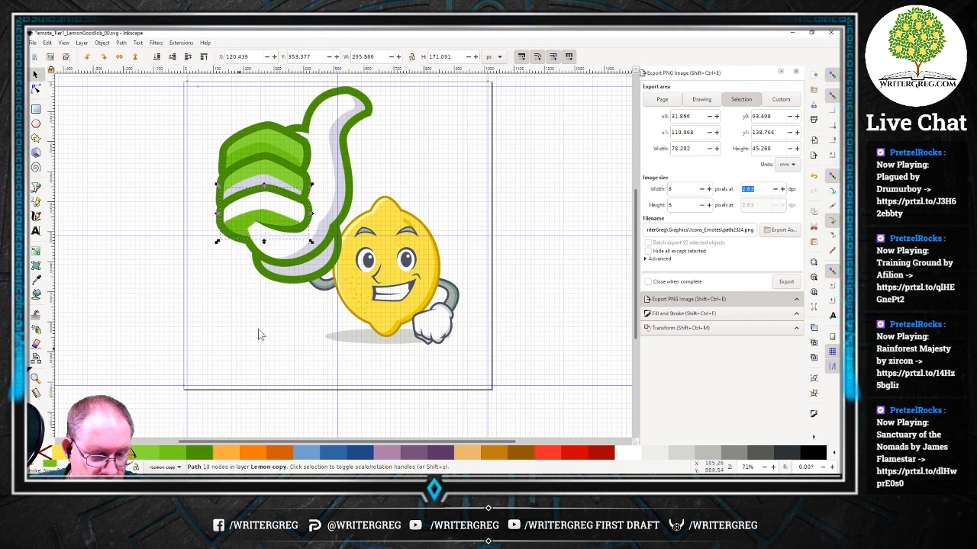
pyautogui.click(259, 188)
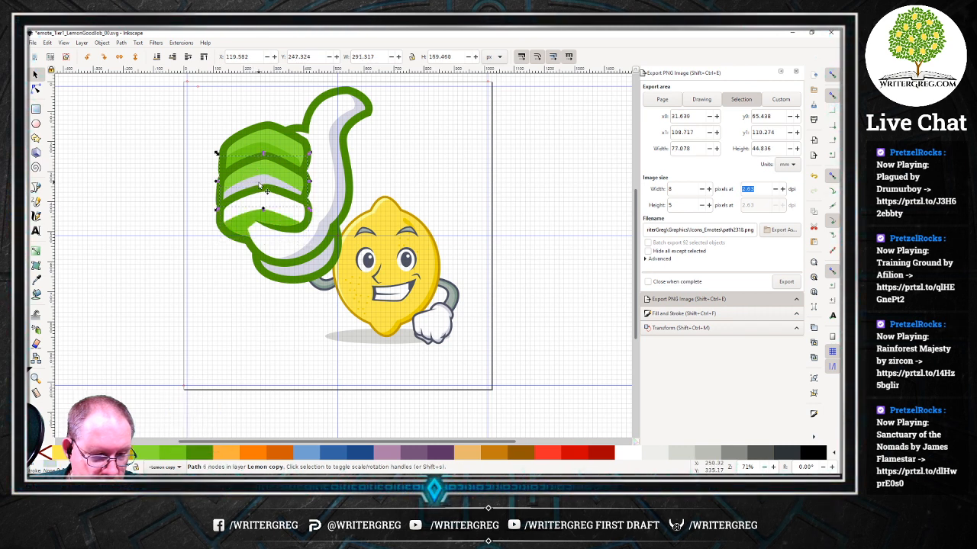
pyautogui.rightClick(169, 456)
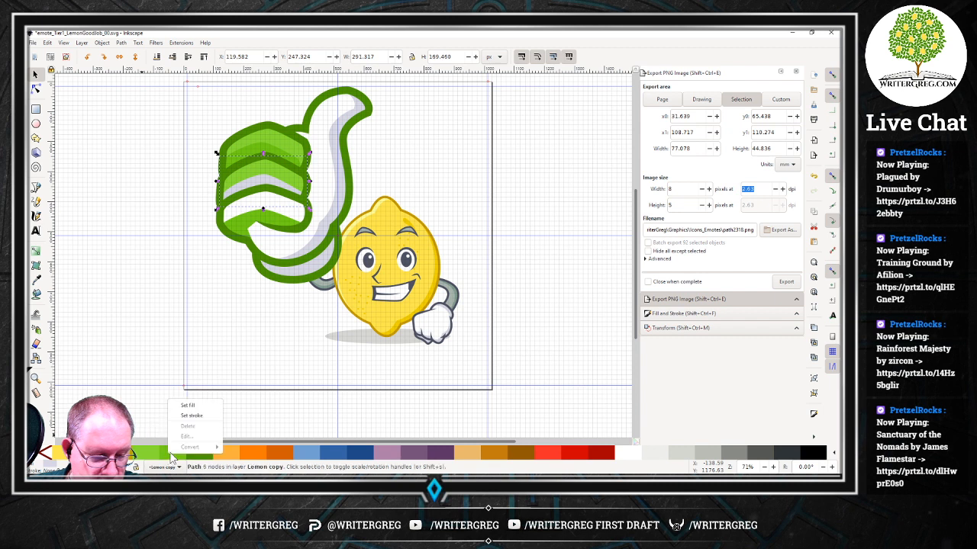
pyautogui.click(188, 405)
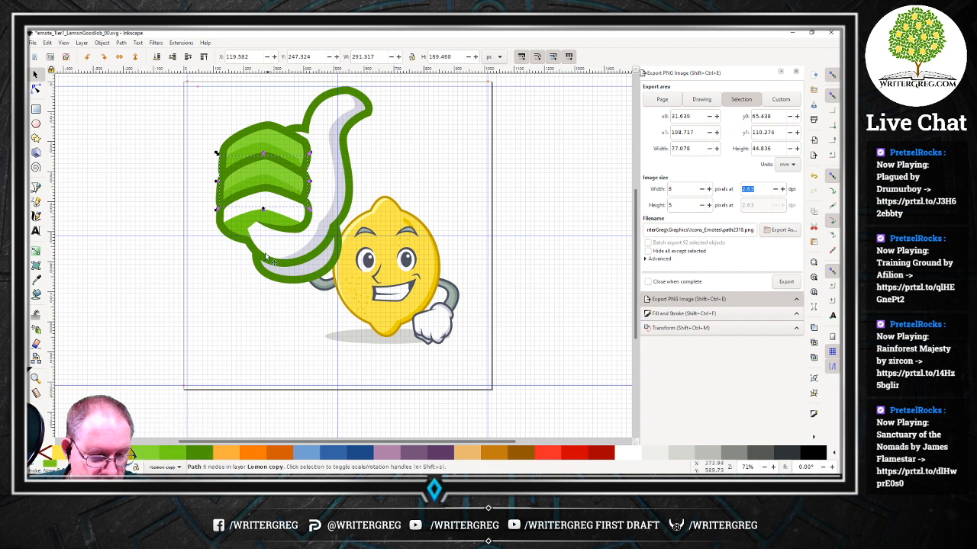
# Fill the white area of the lowest folded finger with the light green palette swatch.
pyautogui.rightClick(313, 236)
pyautogui.click(284, 207)
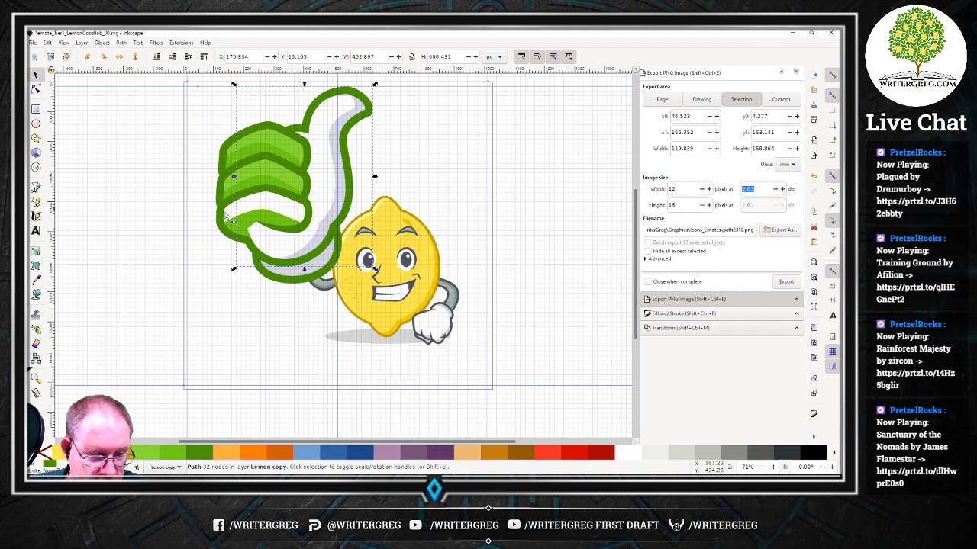
pyautogui.click(250, 214)
pyautogui.rightClick(144, 447)
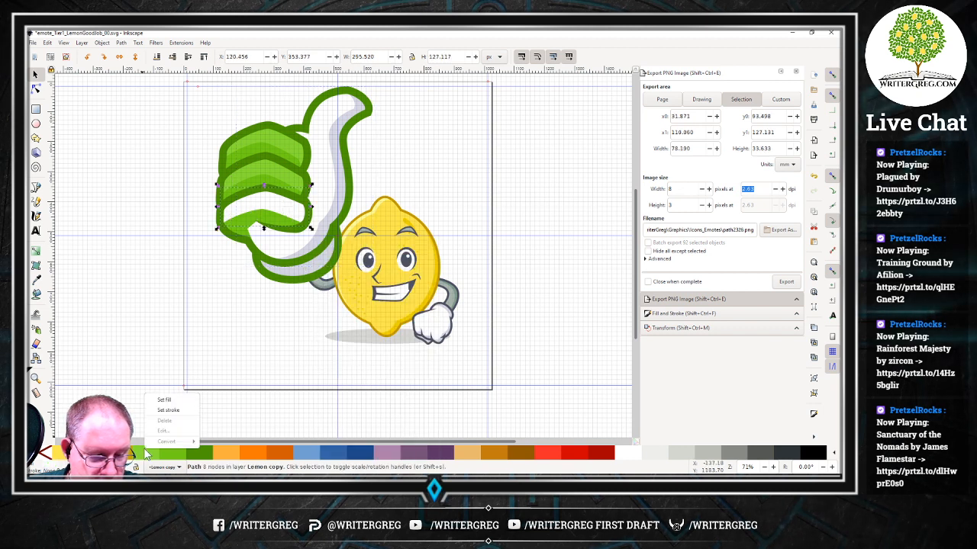
pyautogui.click(169, 410)
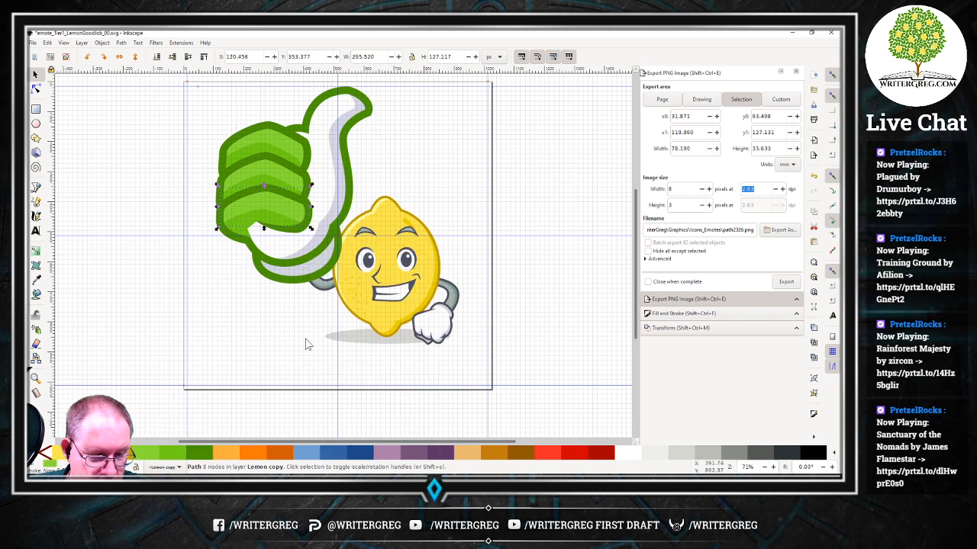
# Fill the white area of the raised thumb and palm with the light green palette swatch.
pyautogui.click(283, 247)
pyautogui.rightClick(280, 245)
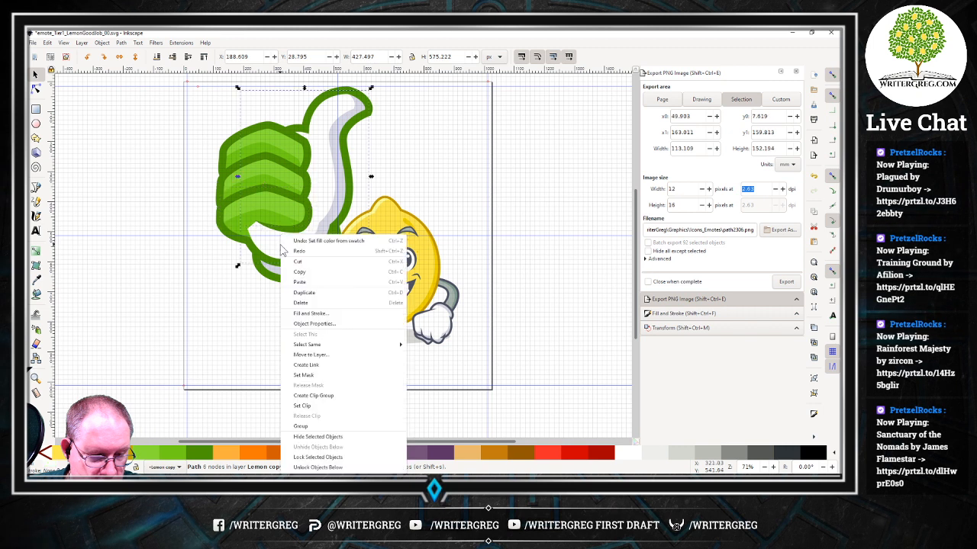
pyautogui.click(151, 453)
pyautogui.rightClick(151, 453)
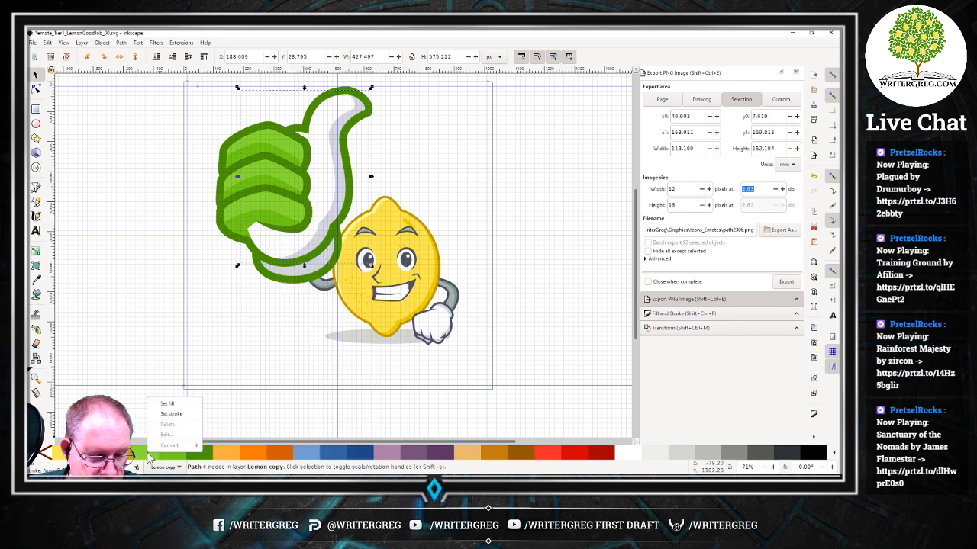
pyautogui.click(174, 406)
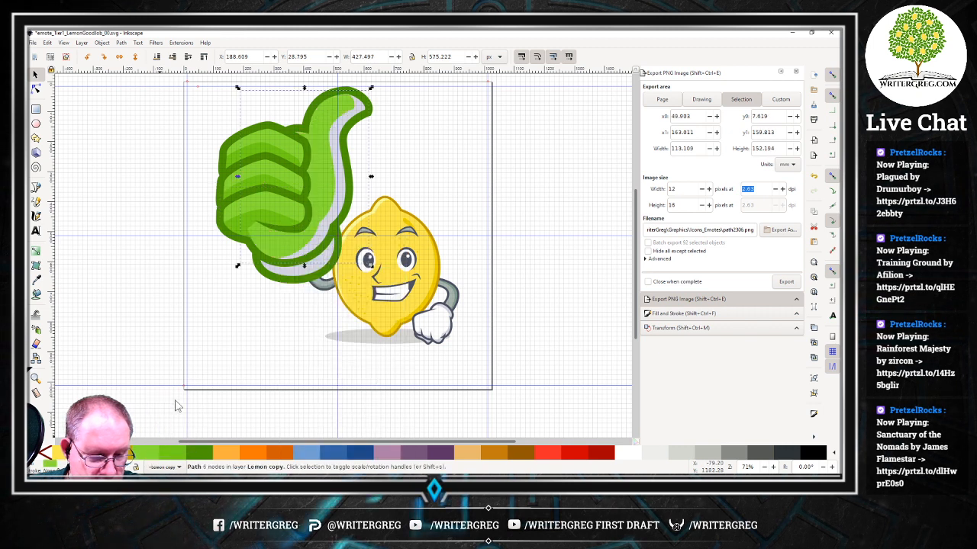
# Fill the grey shading along the thumb and palm with the medium green Chameleon 2 swatch.
pyautogui.click(313, 248)
pyautogui.rightClick(313, 248)
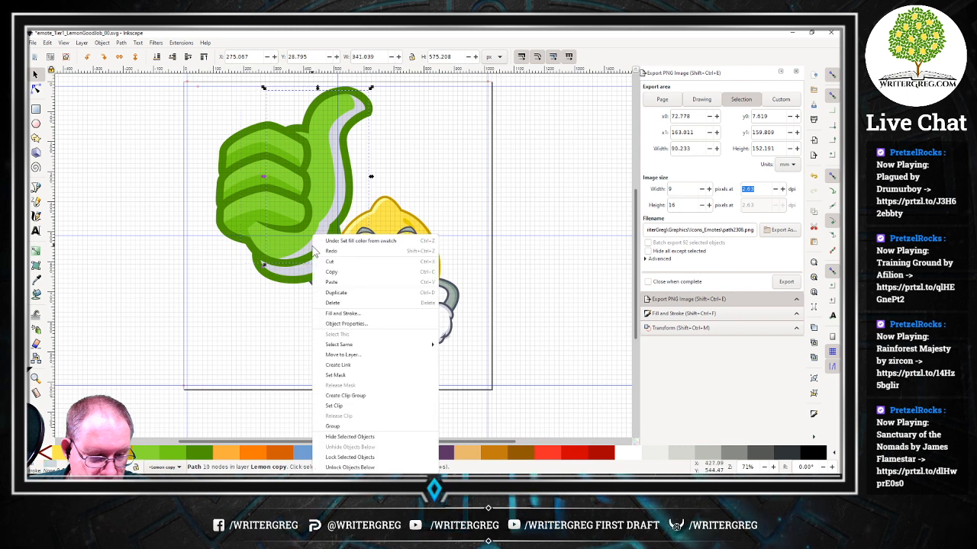
pyautogui.click(168, 454)
pyautogui.rightClick(168, 454)
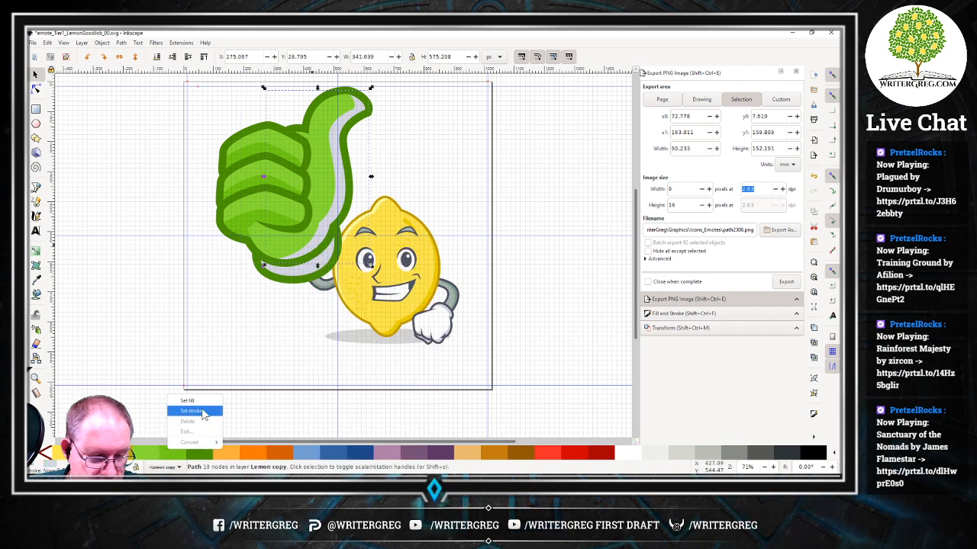
pyautogui.click(201, 412)
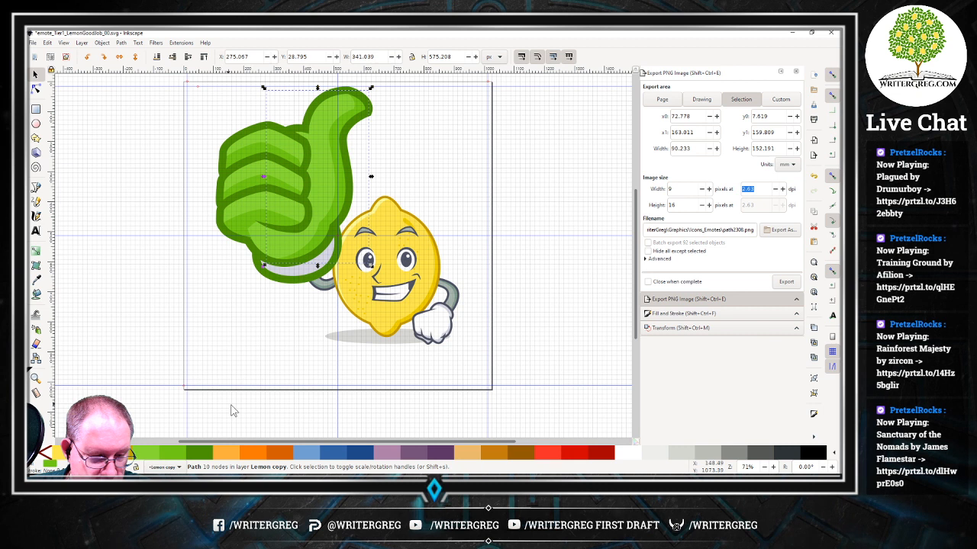
# Fill the grey area of the cuff below the palm with the medium green Chameleon 2 swatch.
pyautogui.click(300, 275)
pyautogui.rightClick(299, 278)
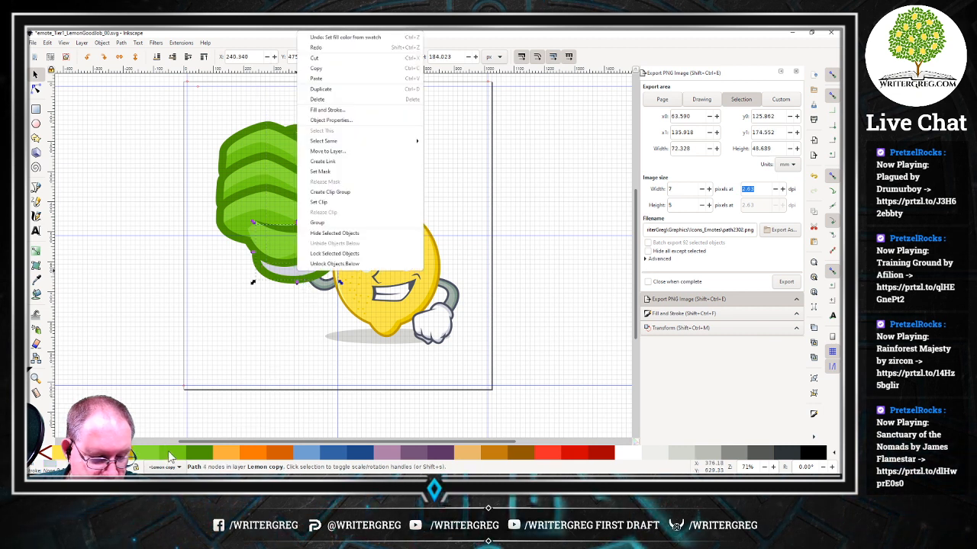
pyautogui.rightClick(171, 456)
pyautogui.click(201, 411)
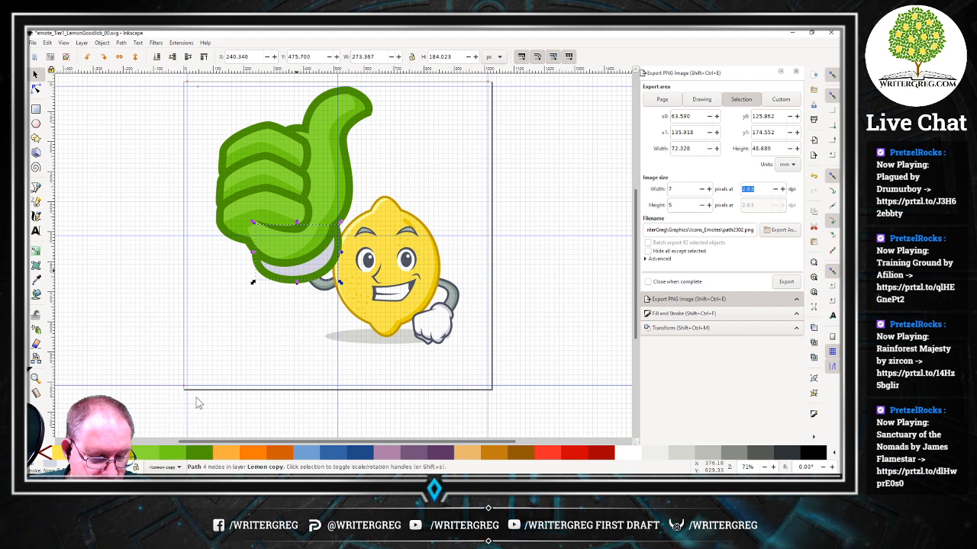
# Save the drawing and export the whole page at 28 × 28 pixels, replacing emote_Tier1_LemonGoodJob_00_028.png.
pyautogui.click(149, 325)
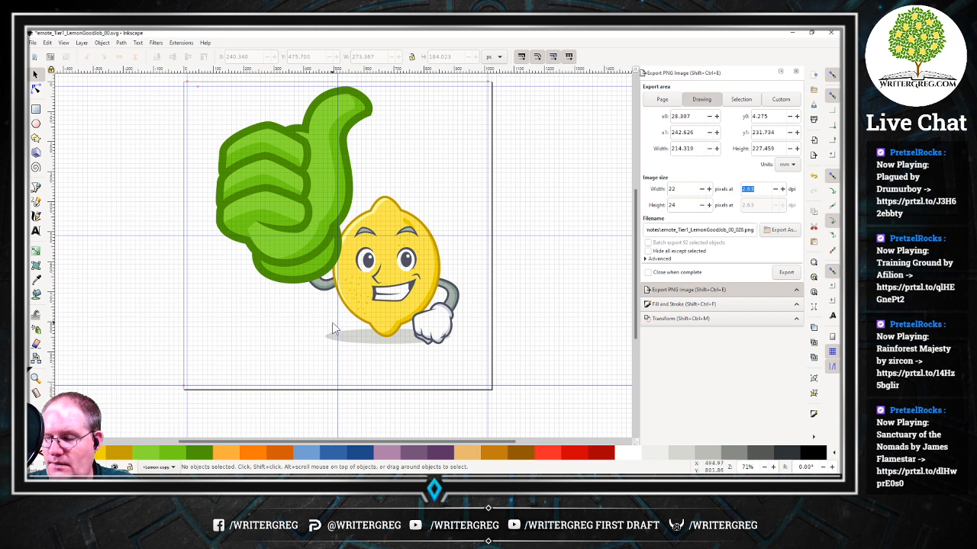
pyautogui.hotkey('ctrl', 's')
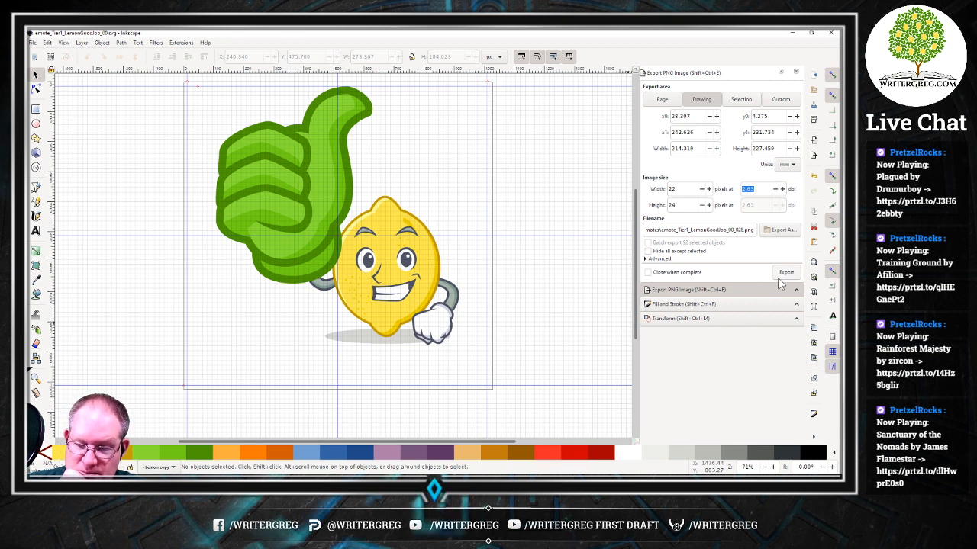
pyautogui.click(660, 101)
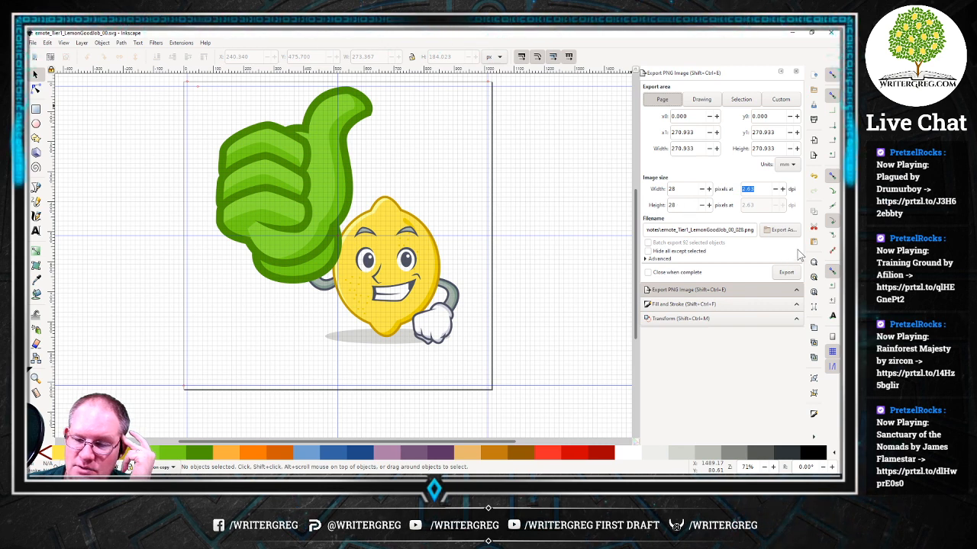
pyautogui.click(786, 273)
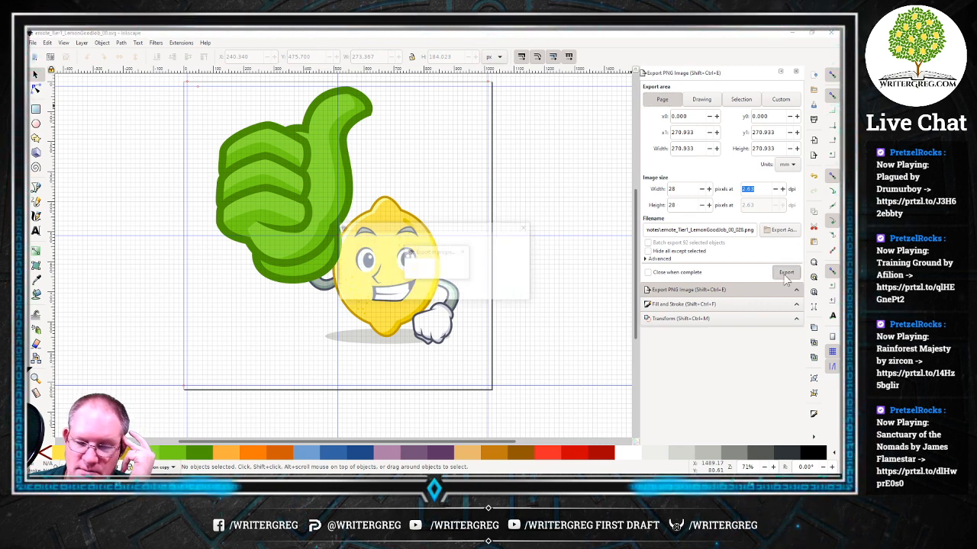
pyautogui.click(492, 293)
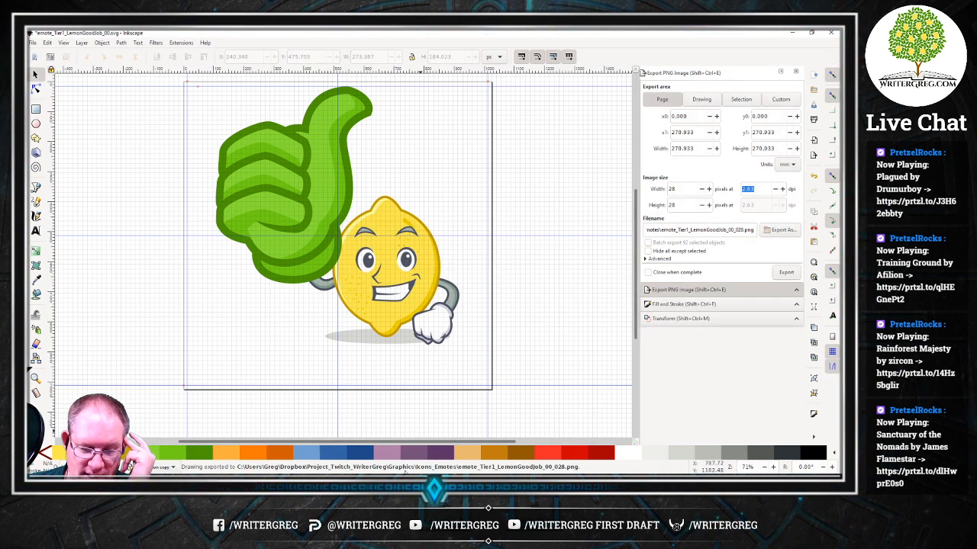
# Open the exported emote_Tier1_LemonGoodJob_00_028.png from the Icons_Emotes folder to check its small-size legibility, and return to the Inkscape drawing.
pyautogui.click(398, 481)
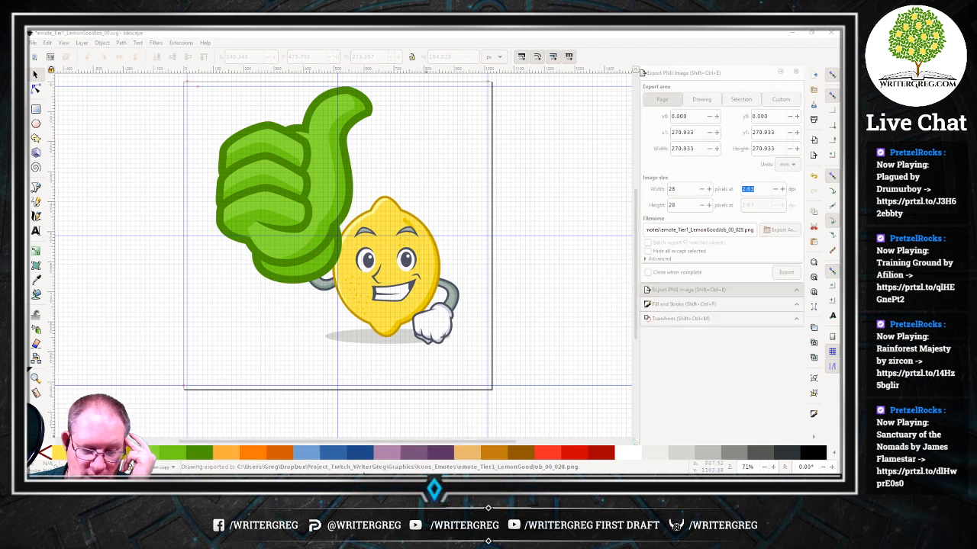
pyautogui.moveTo(380, 473)
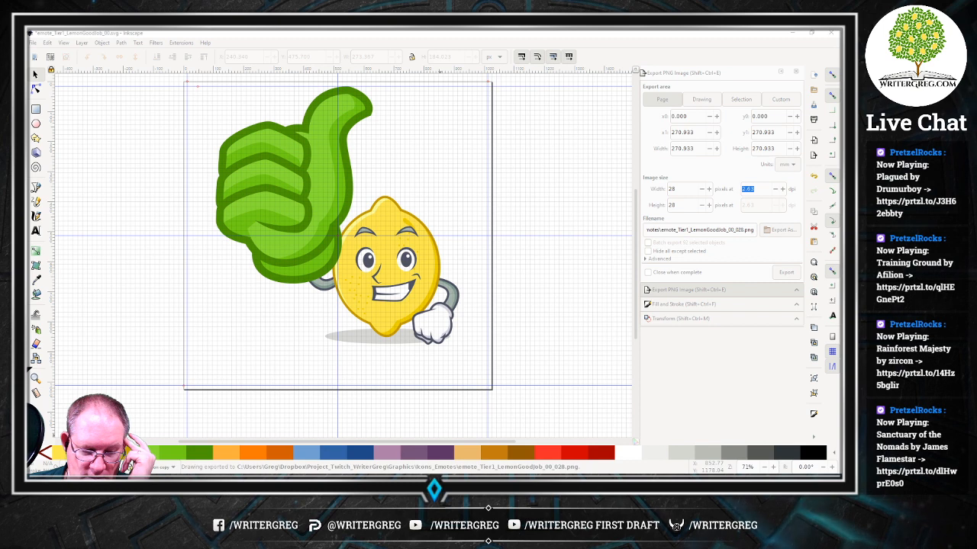
pyautogui.moveTo(174, 476)
pyautogui.click(226, 455)
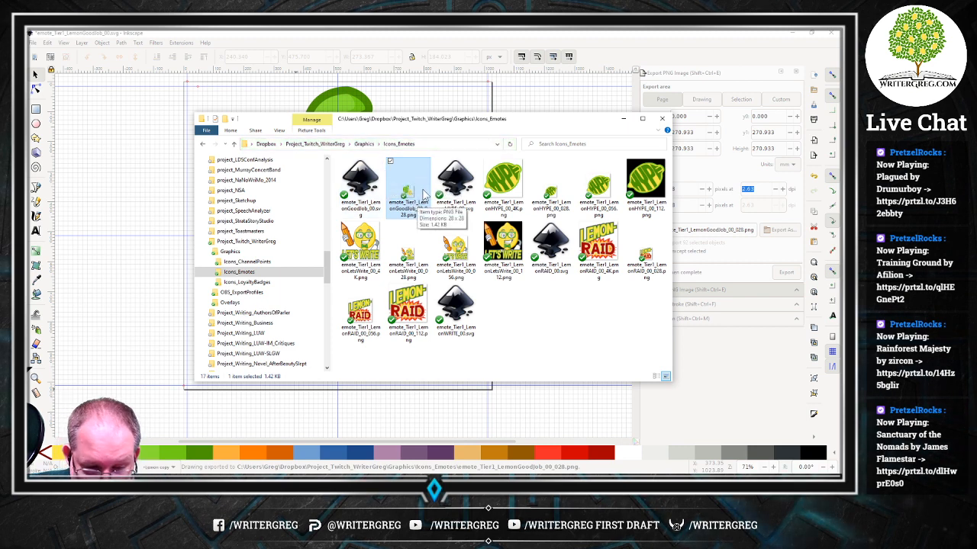
pyautogui.doubleClick(416, 196)
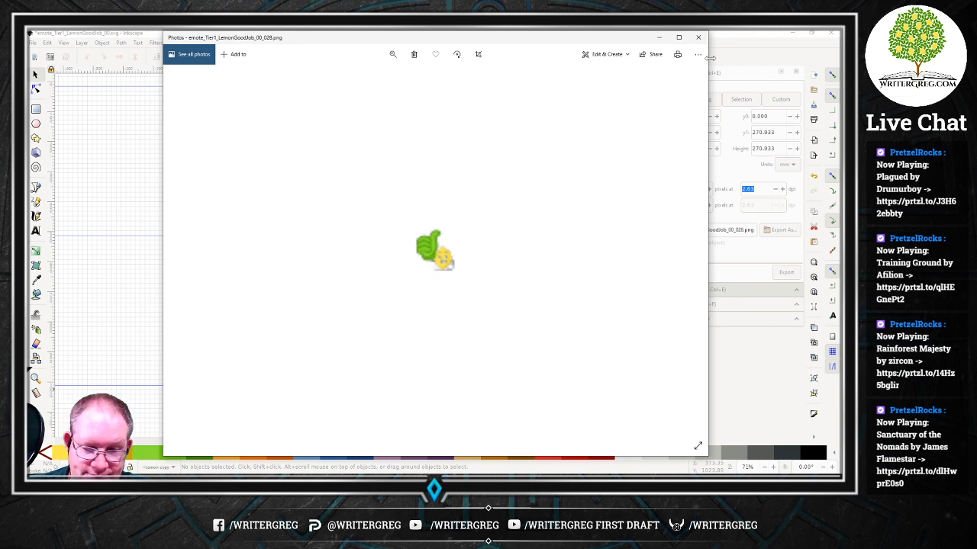
pyautogui.click(698, 37)
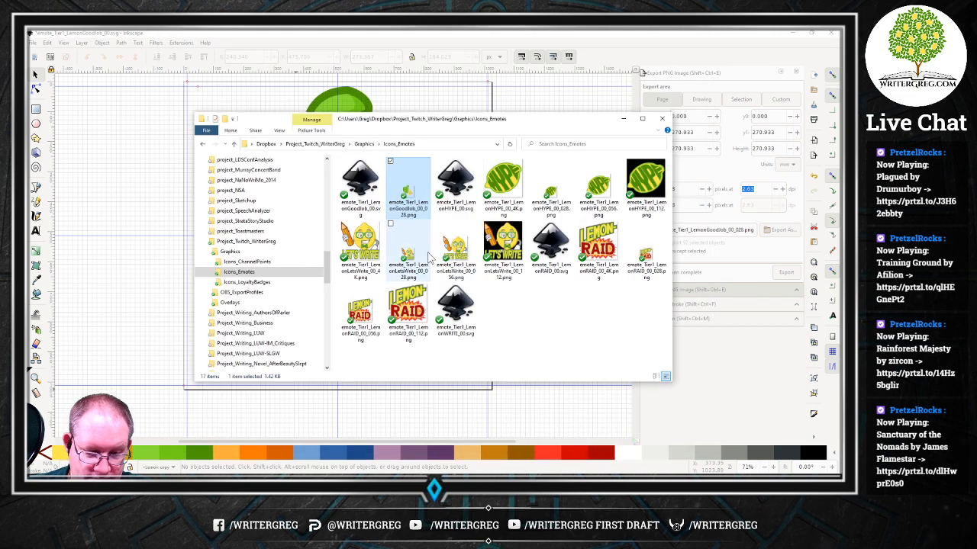
pyautogui.click(474, 55)
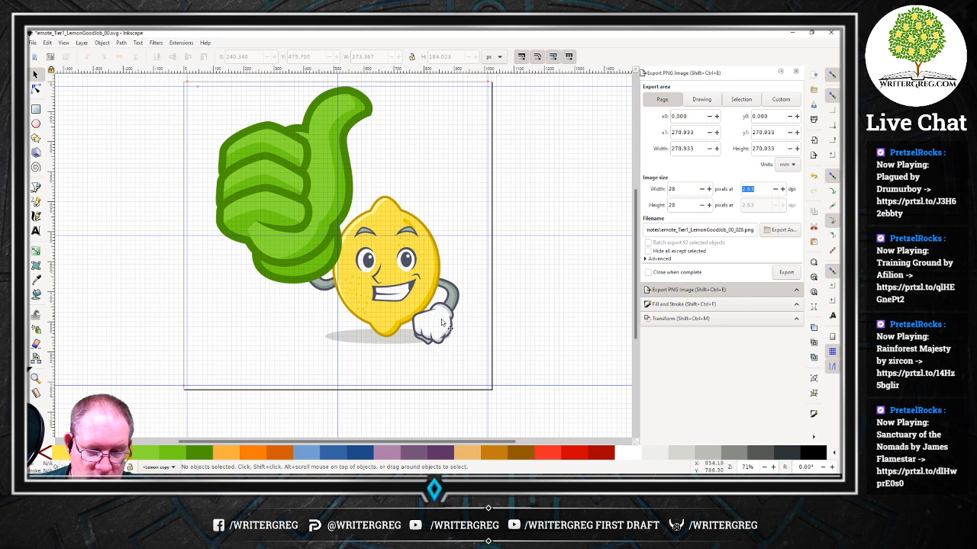
# Recolour the green outline of the cuff below the palm with the dark grey palette swatch.
pyautogui.scroll(2, 460, 331)
pyautogui.scroll(-3, 281, 216)
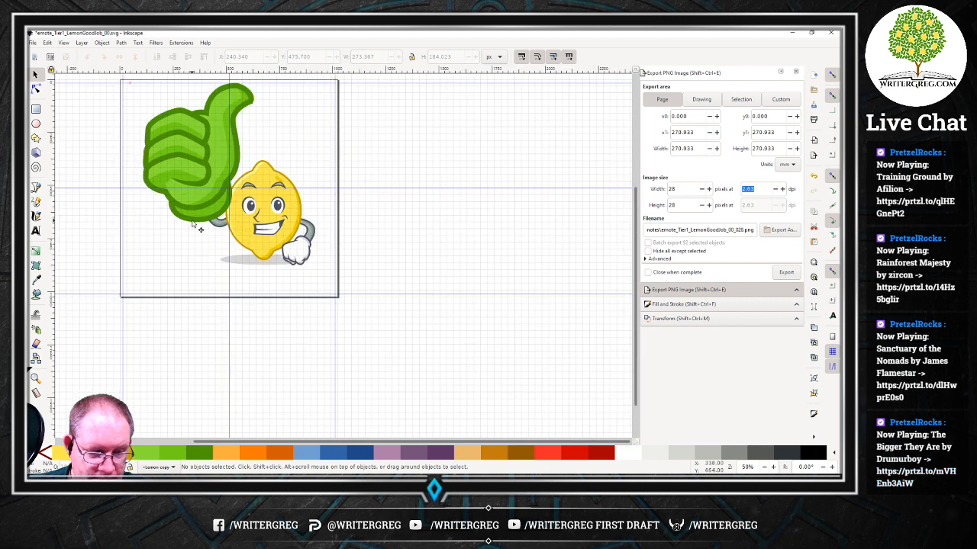
pyautogui.scroll(2, 205, 189)
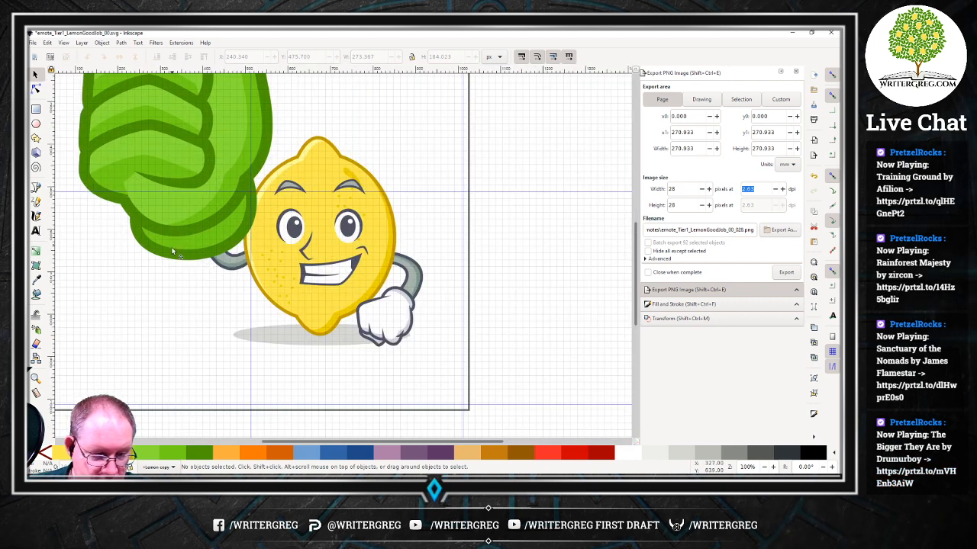
pyautogui.click(179, 263)
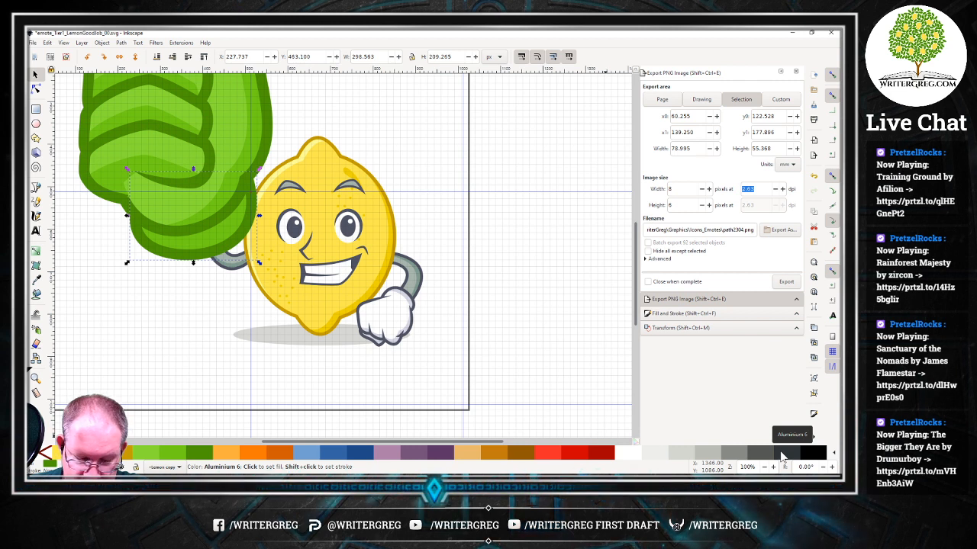
pyautogui.rightClick(761, 456)
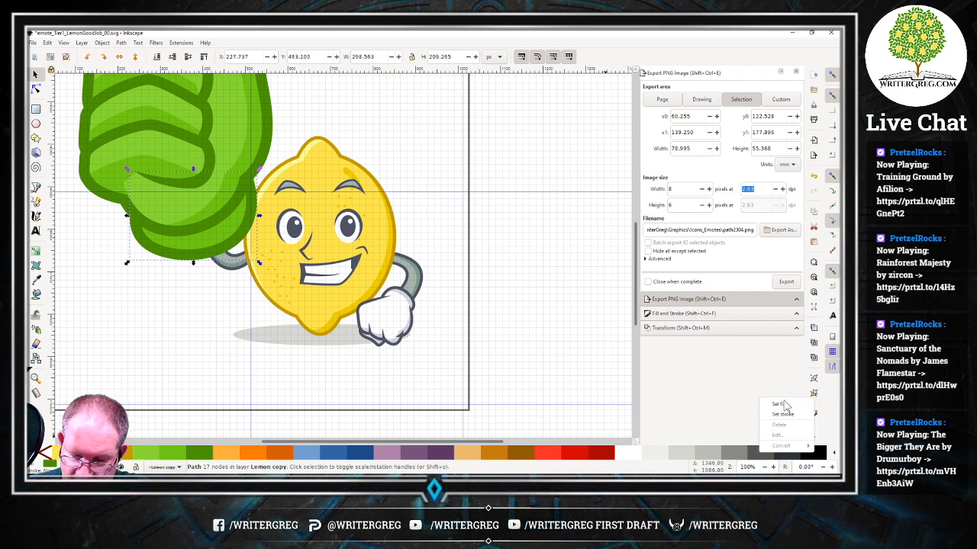
pyautogui.click(788, 416)
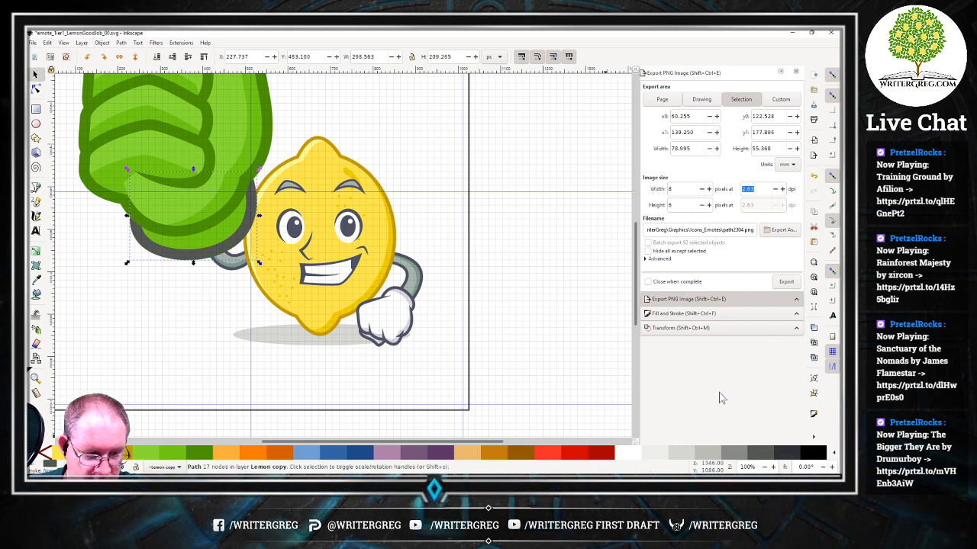
# Recolour the green outline of the raised thumb and palm with the same dark grey swatch.
pyautogui.scroll(2, 264, 266)
pyautogui.scroll(1, 257, 259)
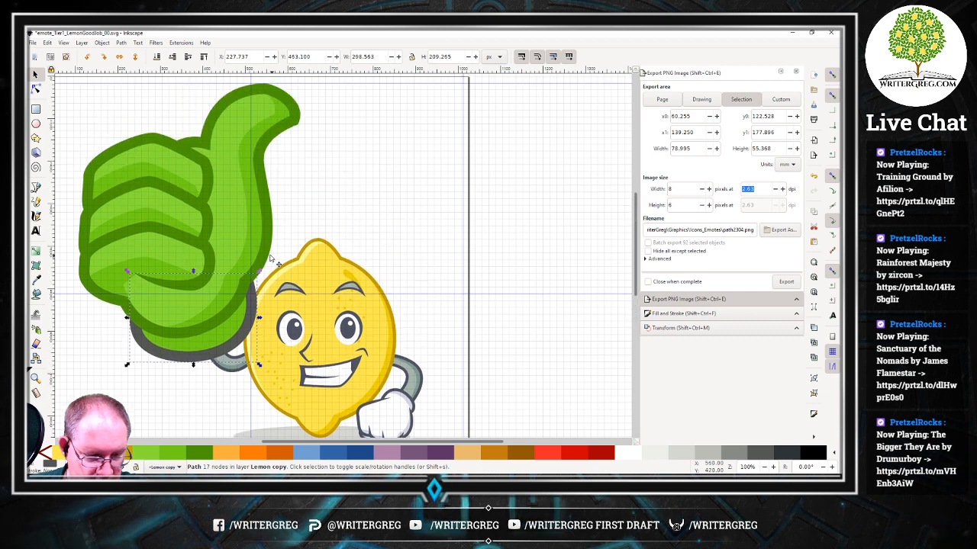
pyautogui.click(267, 254)
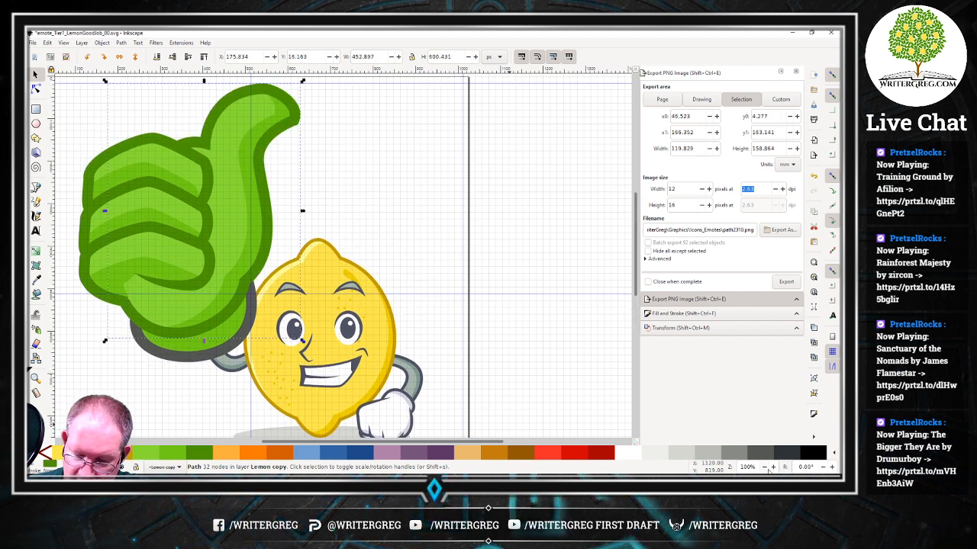
pyautogui.rightClick(754, 453)
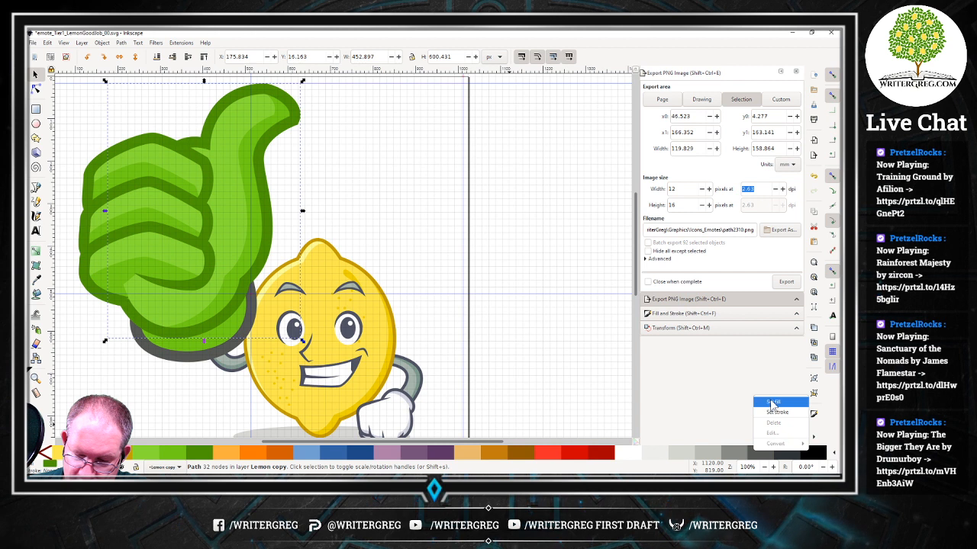
pyautogui.click(776, 412)
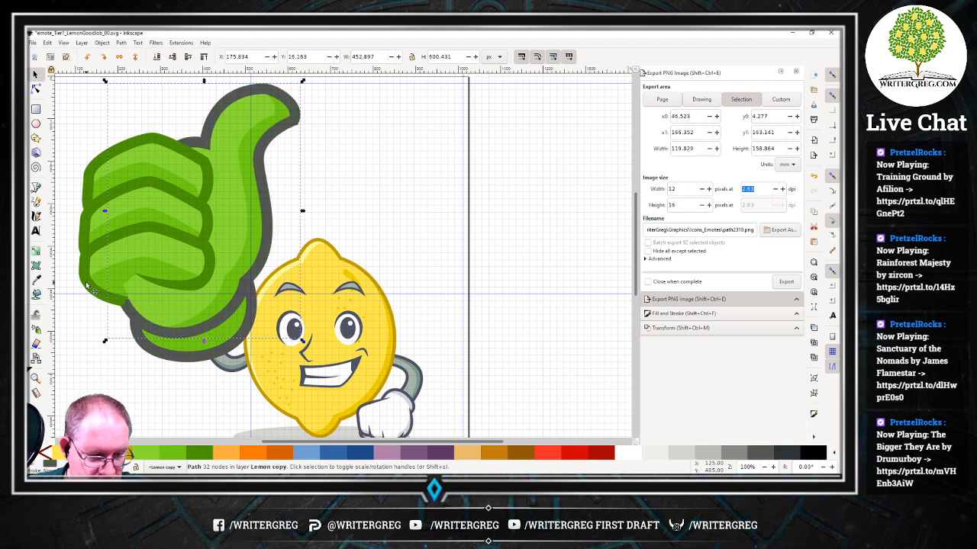
# Recolour the green outlines of the lowest and middle folded fingers with the dark grey swatch.
pyautogui.click(87, 284)
pyautogui.rightClick(765, 454)
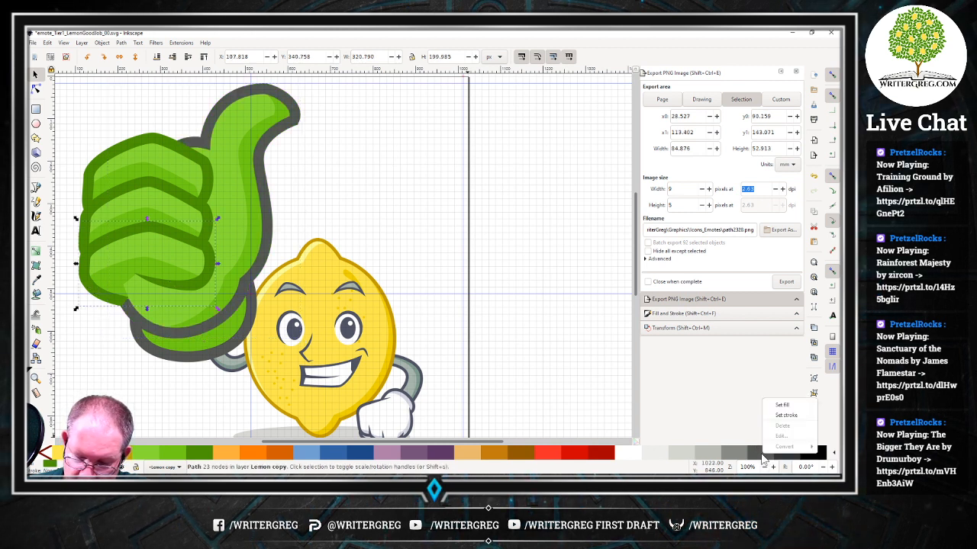
pyautogui.click(774, 417)
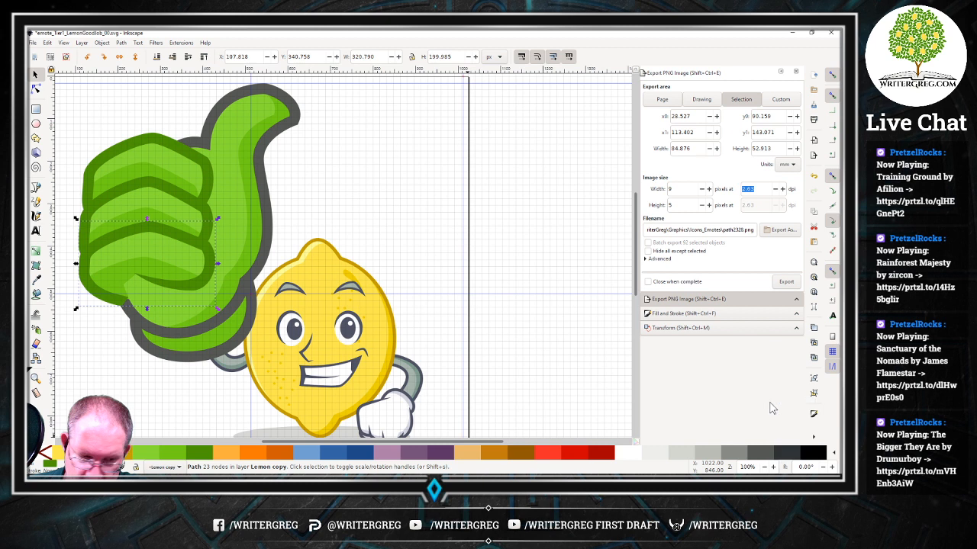
pyautogui.click(175, 196)
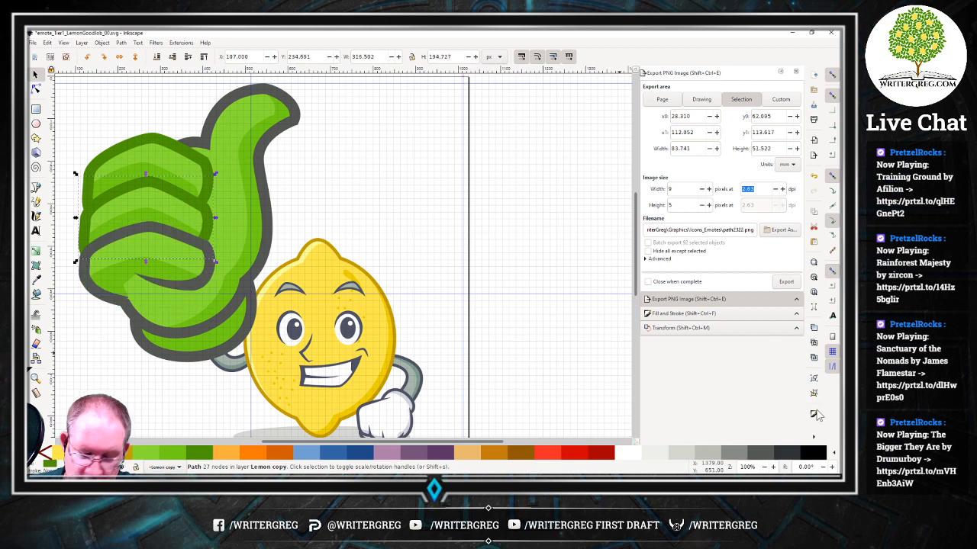
pyautogui.rightClick(765, 454)
pyautogui.click(765, 416)
# Recolour the green outline of the topmost folded finger with the dark grey Aluminium 5 swatch.
pyautogui.click(143, 151)
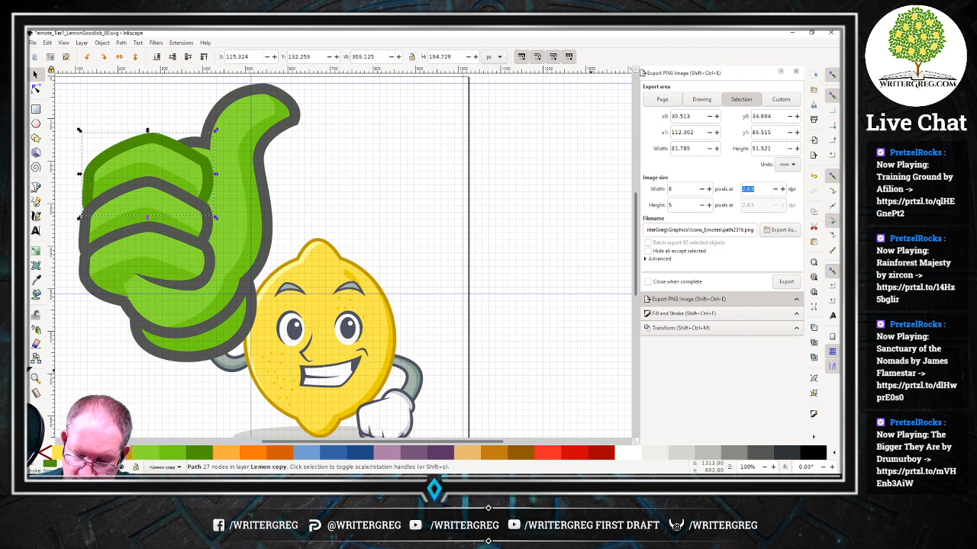
pyautogui.rightClick(811, 450)
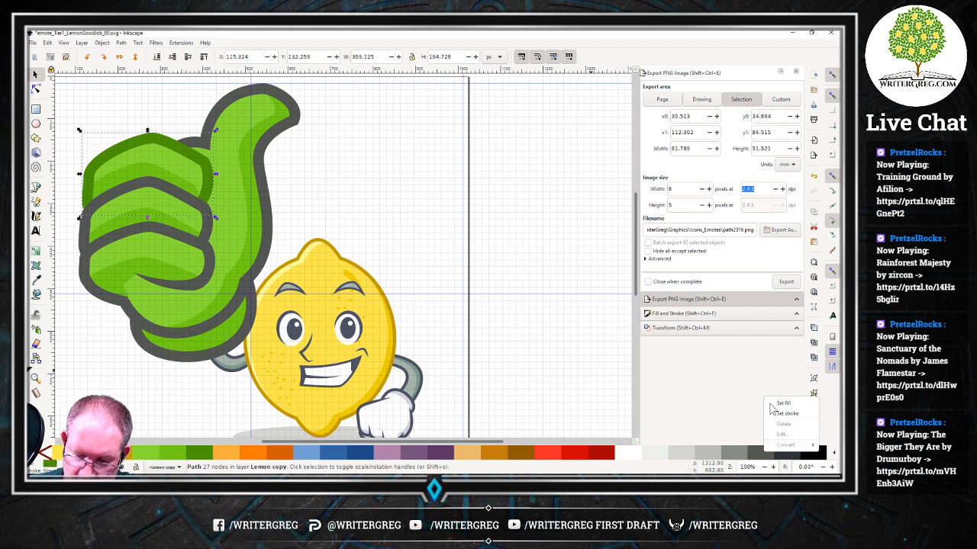
pyautogui.click(772, 408)
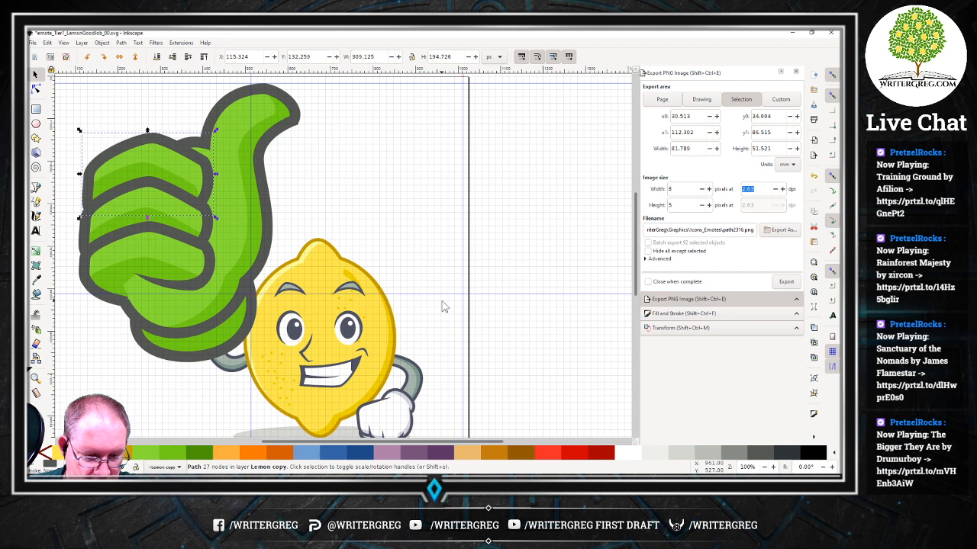
# Fill the dark blue outline of the arm behind the large green hand with dark grey Aluminium 5.
pyautogui.scroll(-1, 445, 307)
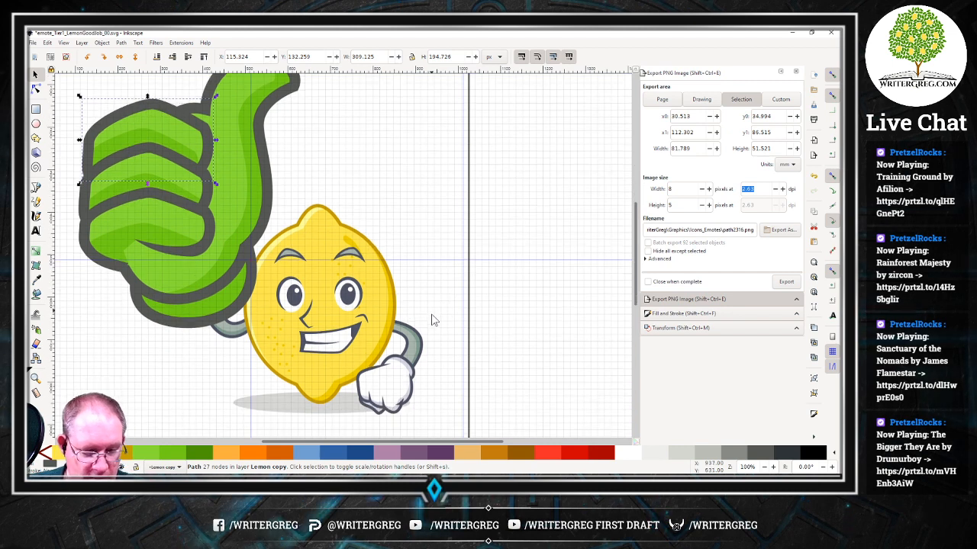
pyautogui.scroll(5, 214, 335)
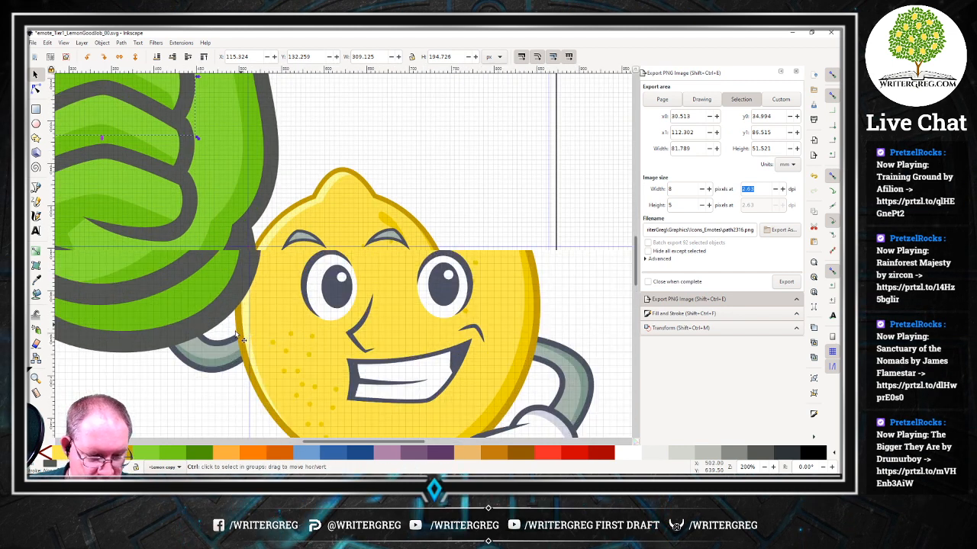
pyautogui.scroll(-1, 204, 332)
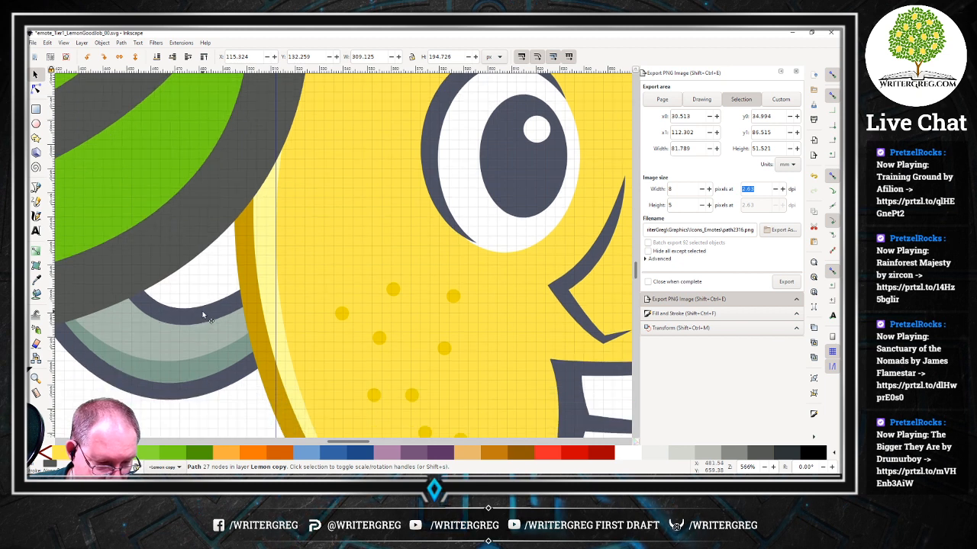
pyautogui.click(205, 315)
pyautogui.rightClick(763, 456)
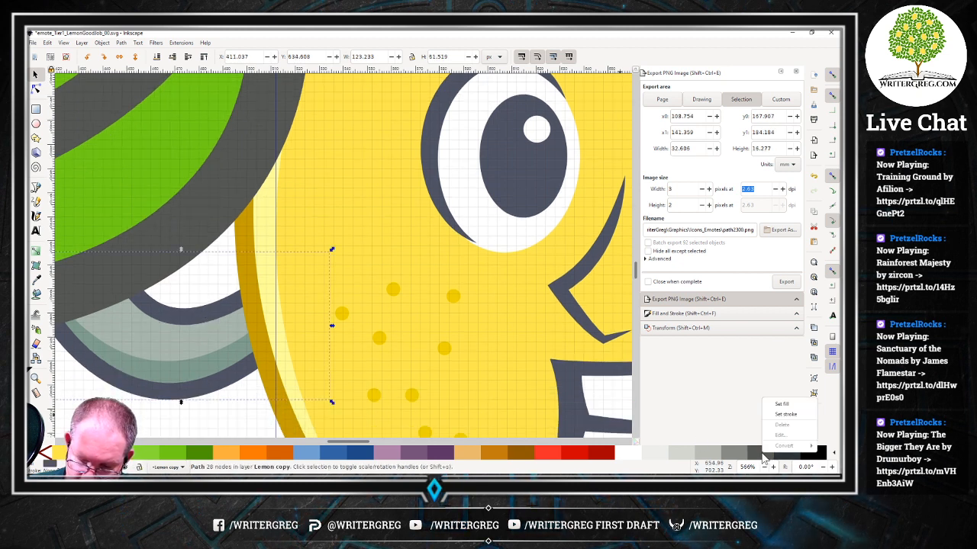
pyautogui.click(780, 404)
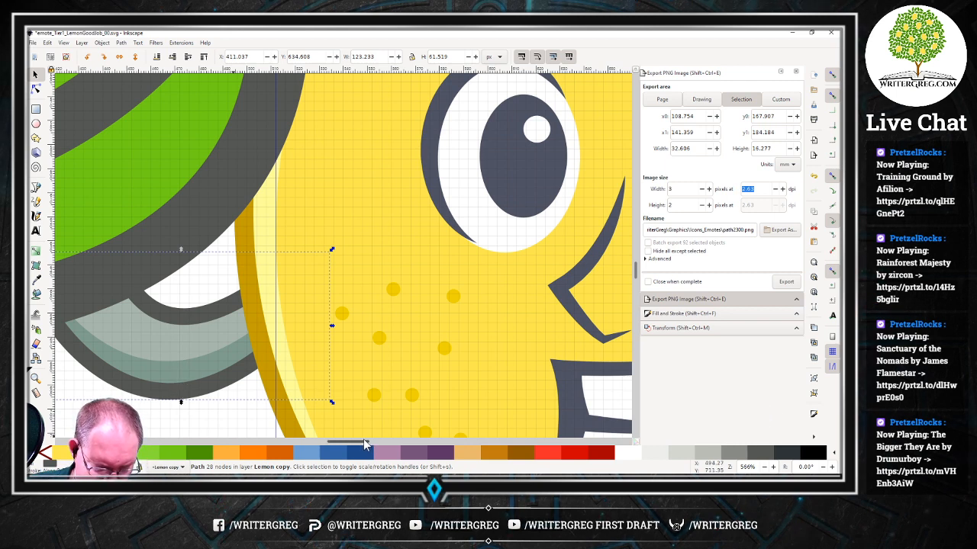
# Set the stroke of the bent arm's outline shape, above the small white fist, to Aluminium 5.
pyautogui.moveTo(365, 444); pyautogui.dragTo(423, 444)
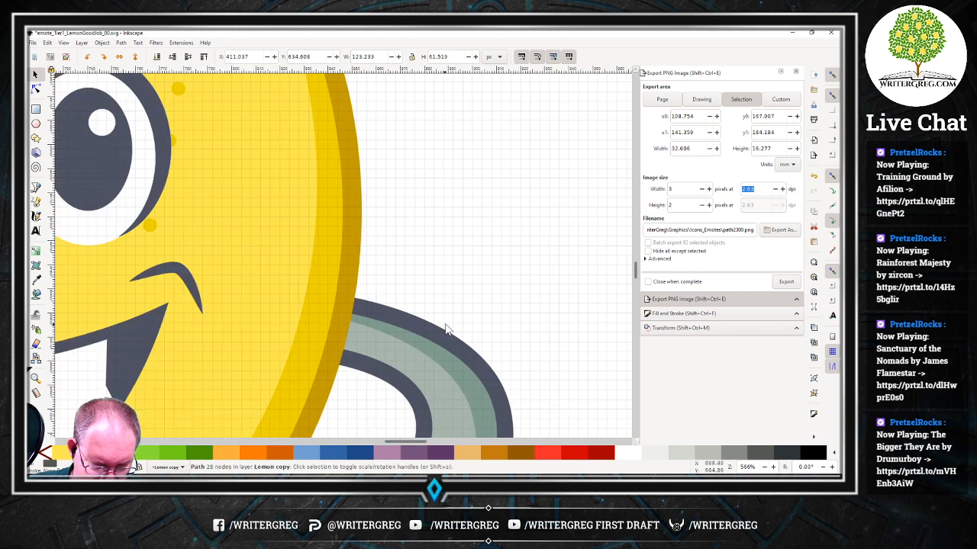
pyautogui.scroll(-5, 447, 330)
pyautogui.click(502, 313)
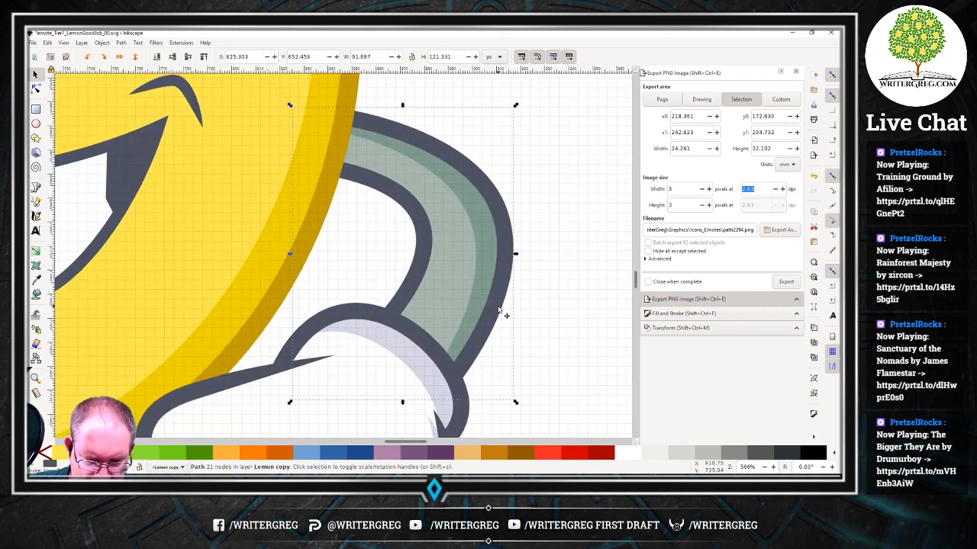
pyautogui.rightClick(499, 312)
pyautogui.rightClick(771, 450)
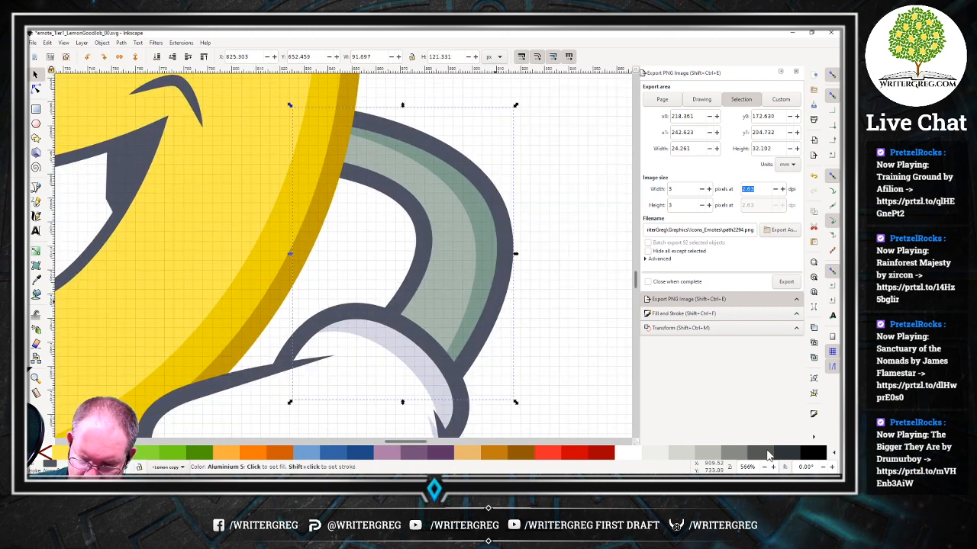
pyautogui.rightClick(767, 452)
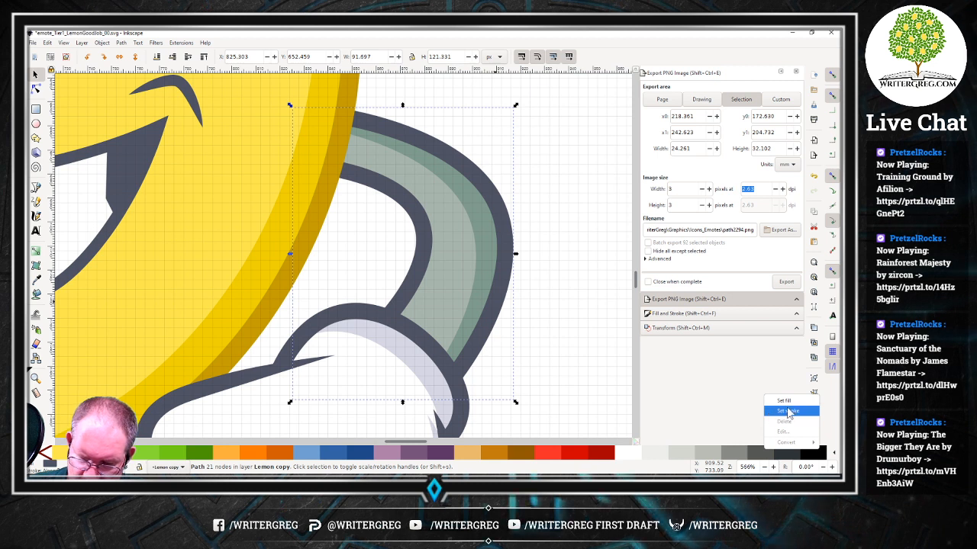
pyautogui.click(789, 412)
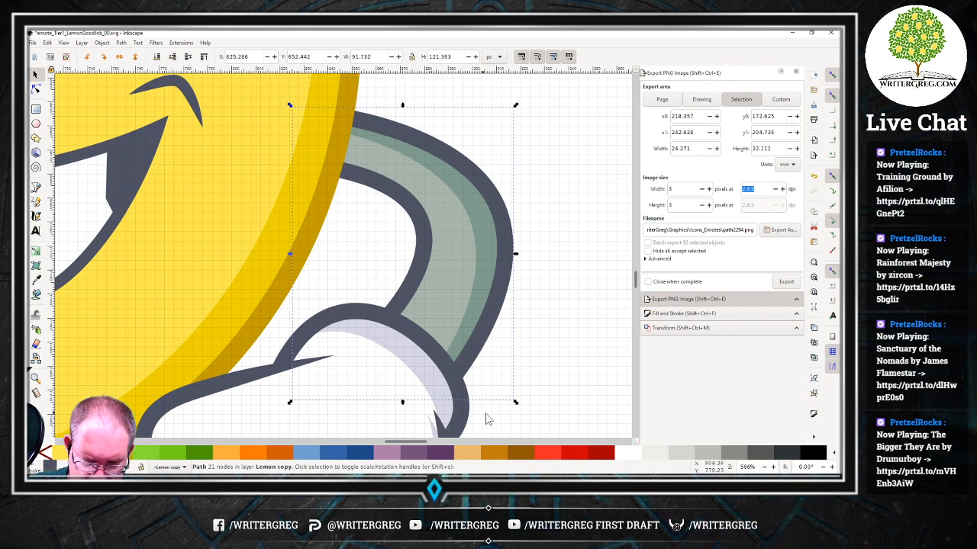
# Fill the bent arm's dark blue outline shape with Aluminium 5.
pyautogui.rightClick(757, 455)
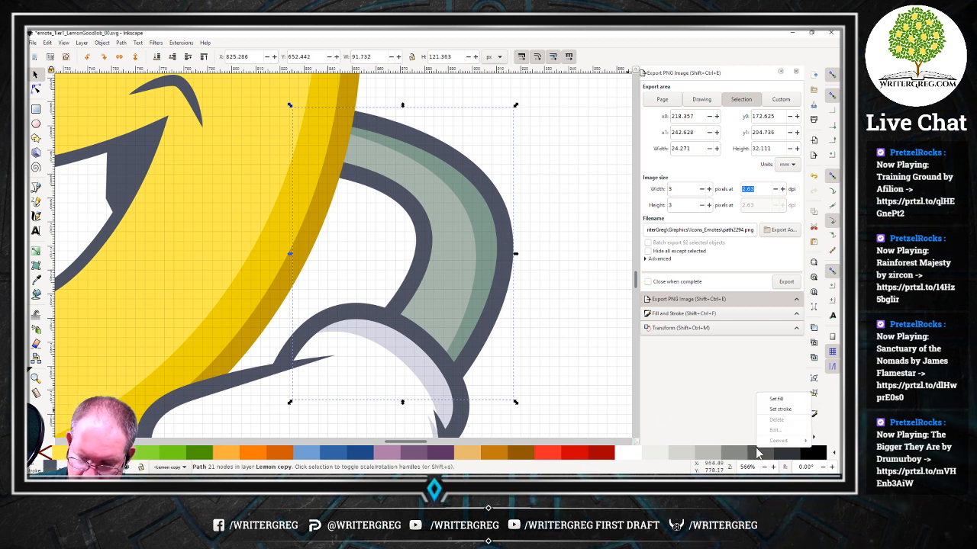
pyautogui.click(786, 457)
pyautogui.rightClick(754, 453)
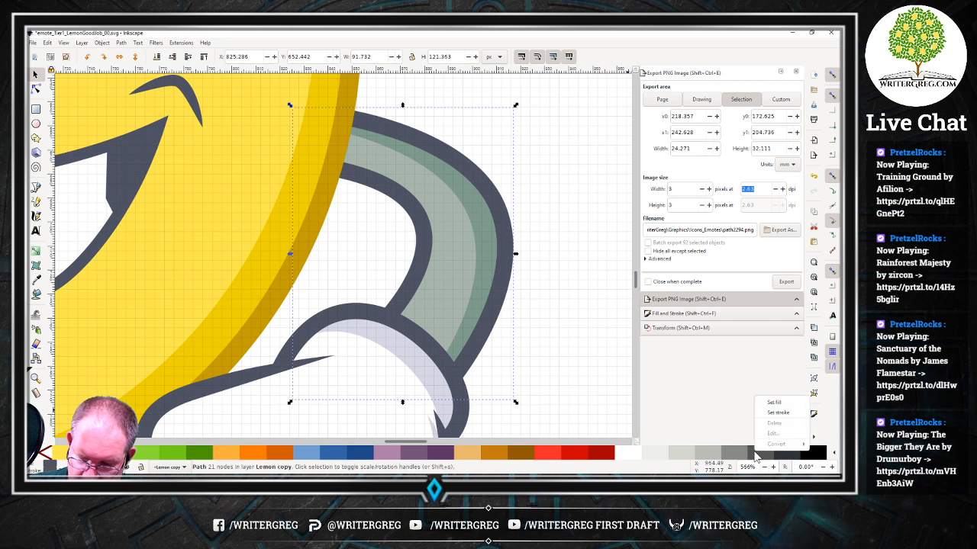
pyautogui.click(769, 405)
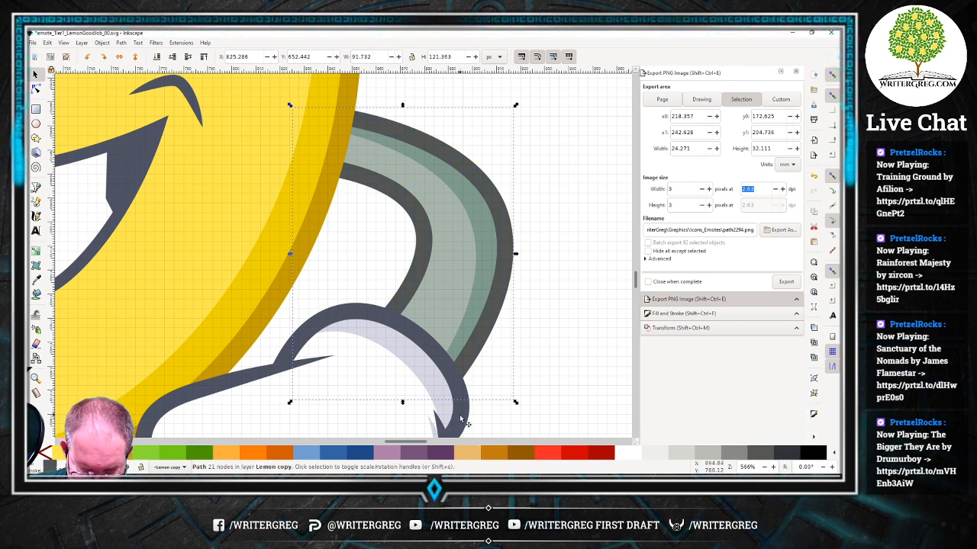
# Fill the outline of the glove cuff between the bent arm and the small fist with Aluminium 5.
pyautogui.click(463, 422)
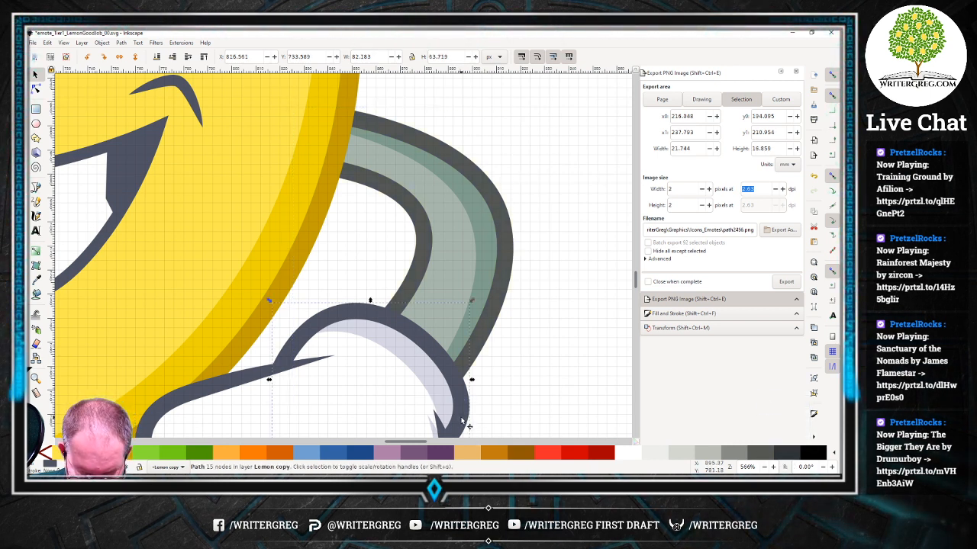
pyautogui.rightClick(760, 457)
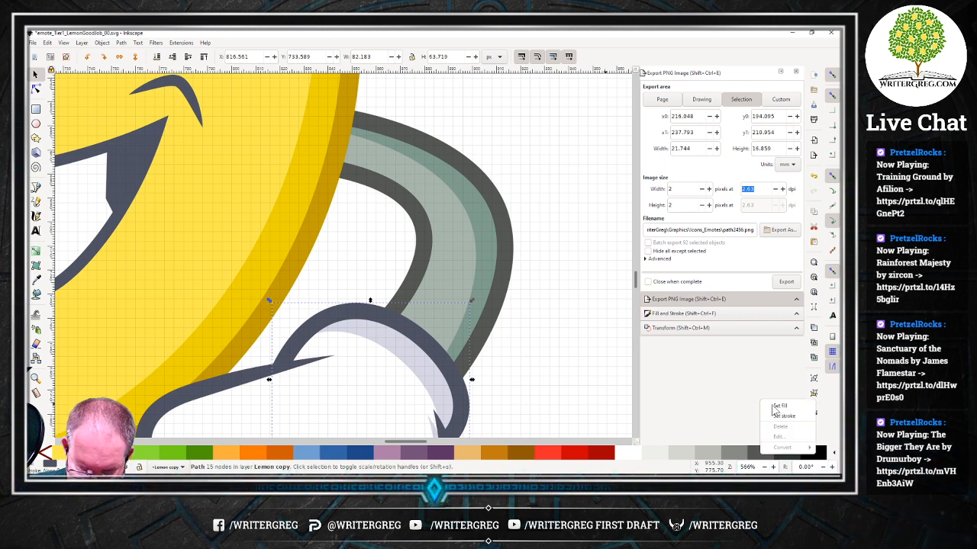
pyautogui.click(771, 406)
# Recolour the main dark blue outline of the small white fist with Aluminium 5.
pyautogui.scroll(-5, 467, 382)
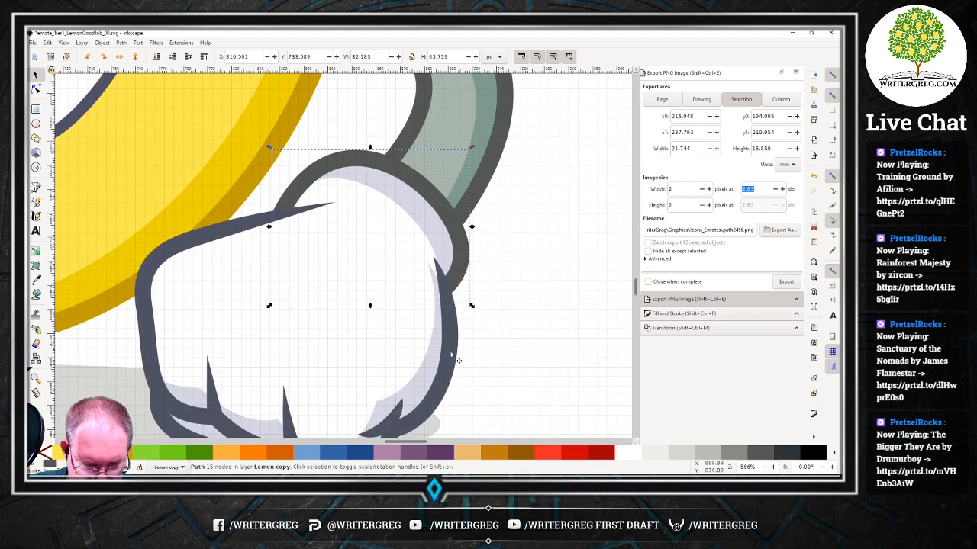
pyautogui.rightClick(448, 356)
pyautogui.click(451, 363)
pyautogui.click(453, 365)
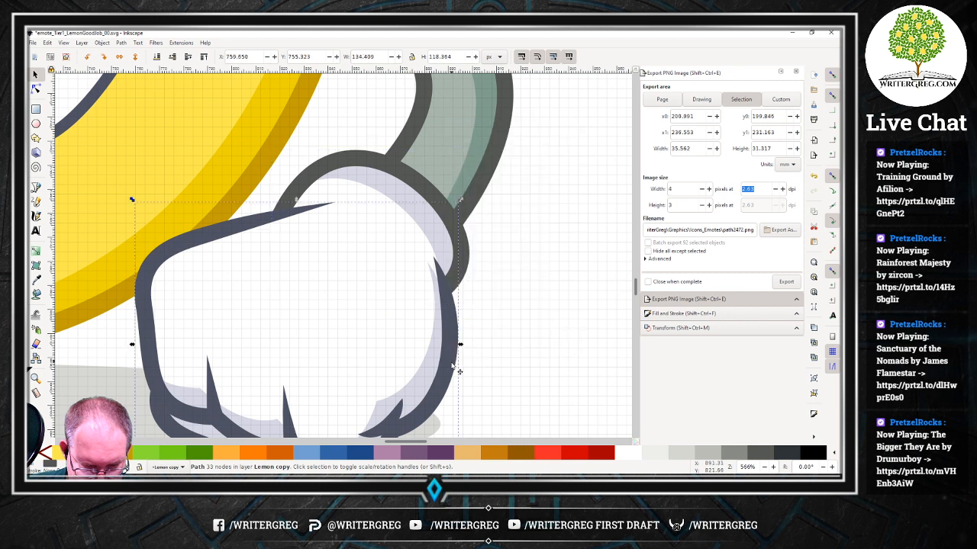
pyautogui.rightClick(449, 364)
pyautogui.click(765, 455)
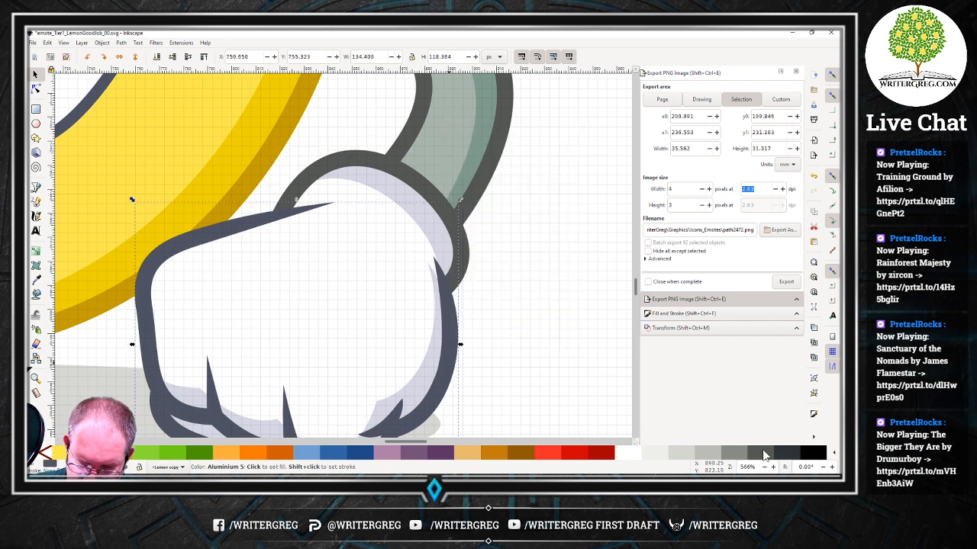
pyautogui.rightClick(761, 455)
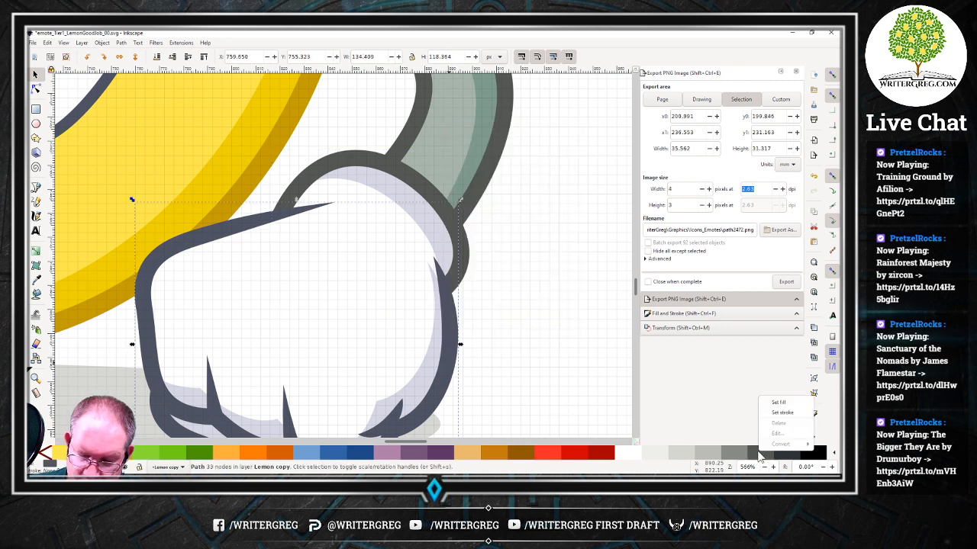
pyautogui.click(782, 412)
# Fill the dark blue outline of the finger tucked beneath the small fist with the same dark grey.
pyautogui.scroll(-3, 431, 347)
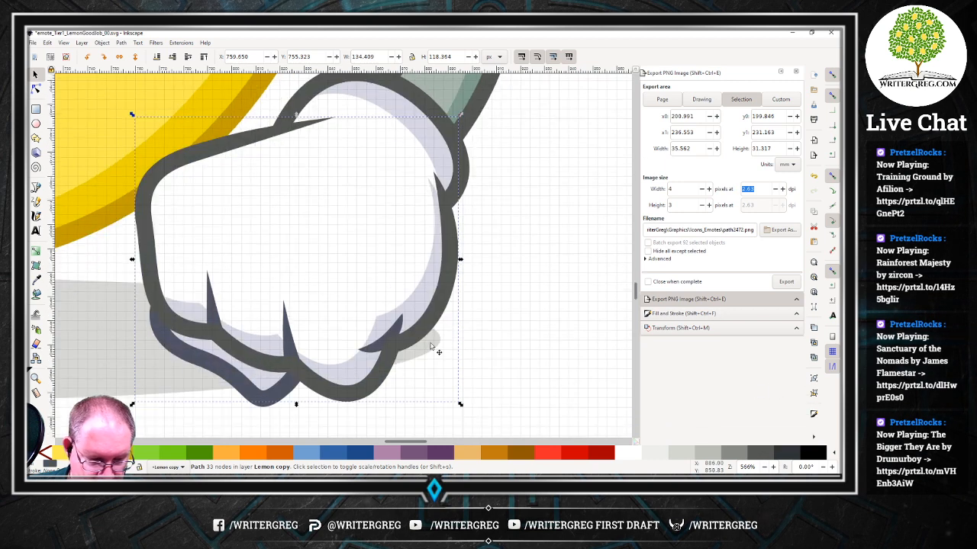
pyautogui.click(260, 421)
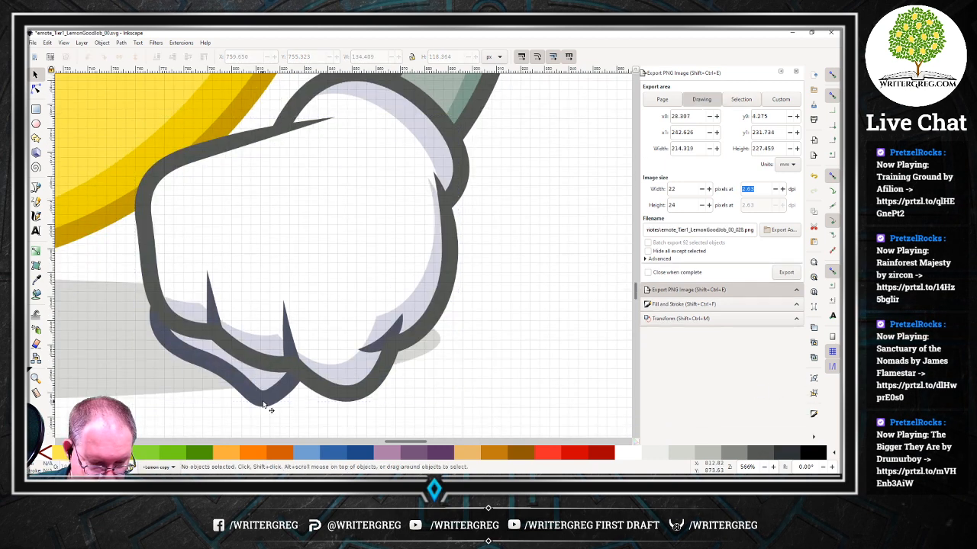
pyautogui.click(265, 404)
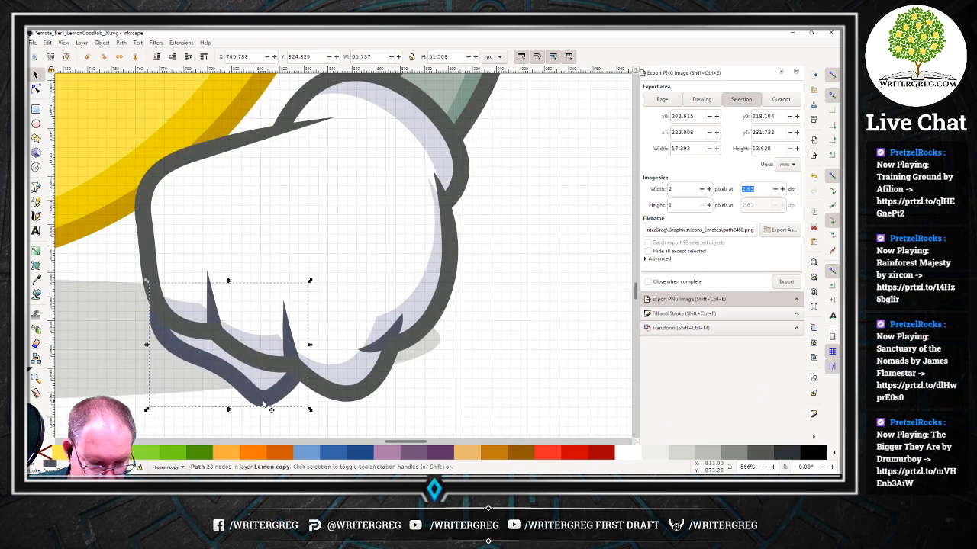
pyautogui.rightClick(769, 454)
pyautogui.click(788, 403)
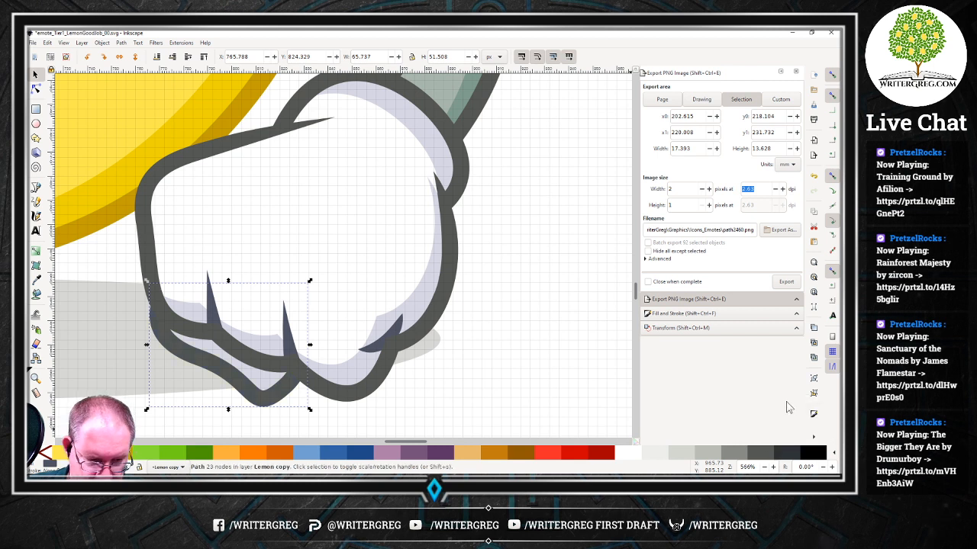
# Fill the small curved crease at the outer lower edge of the fist with dark grey, and deselect it.
pyautogui.click(370, 349)
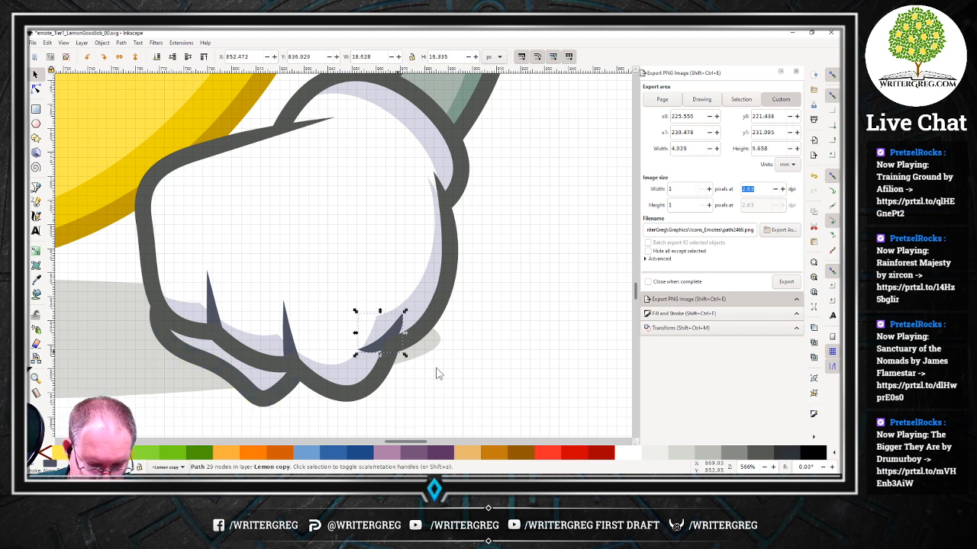
pyautogui.rightClick(762, 452)
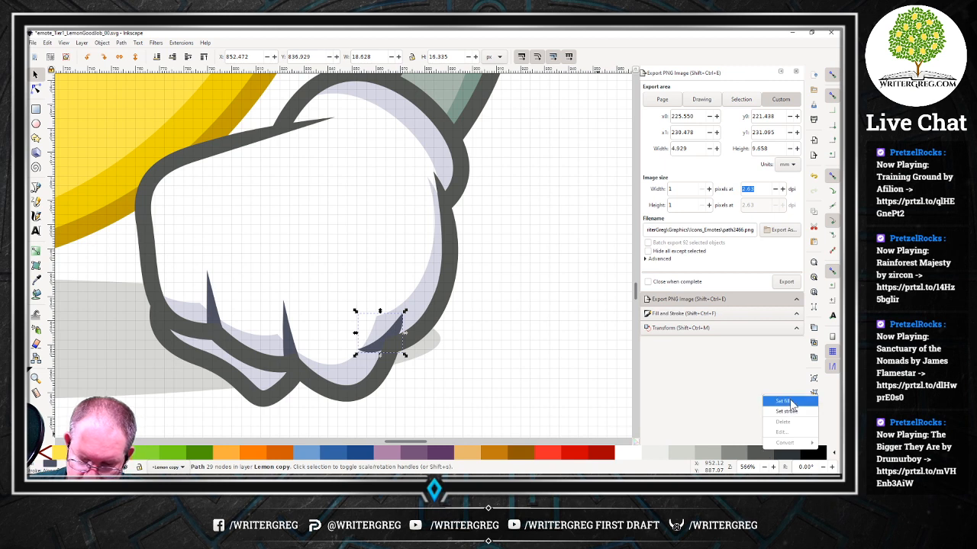
pyautogui.click(788, 401)
pyautogui.click(469, 390)
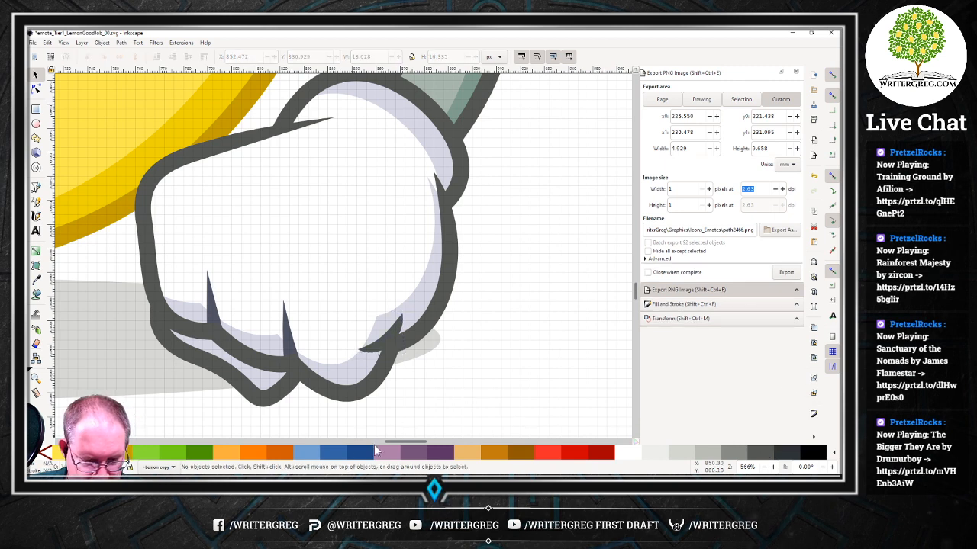
# Fill the ground shadow beneath the lemon with the light grey Aluminium 2 swatch.
pyautogui.moveTo(391, 441); pyautogui.dragTo(359, 445)
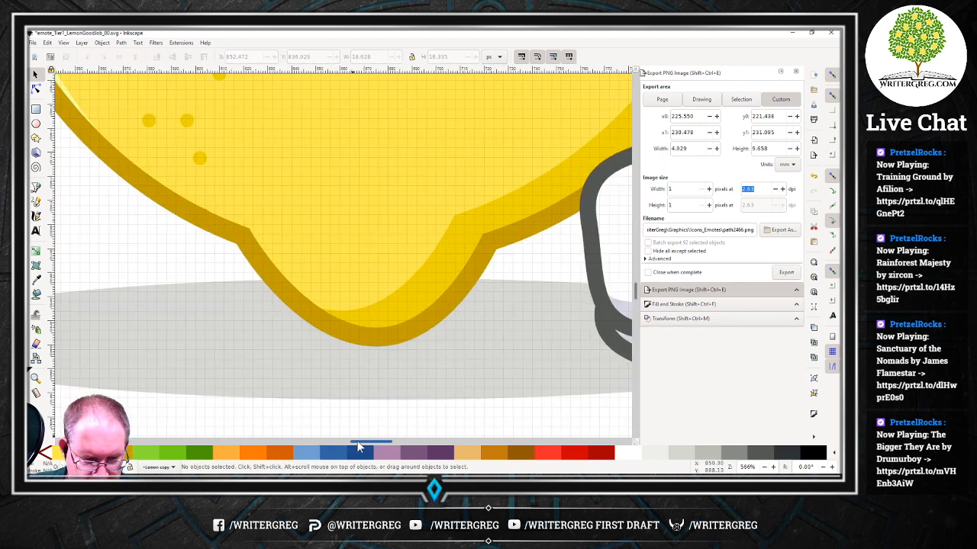
pyautogui.click(379, 391)
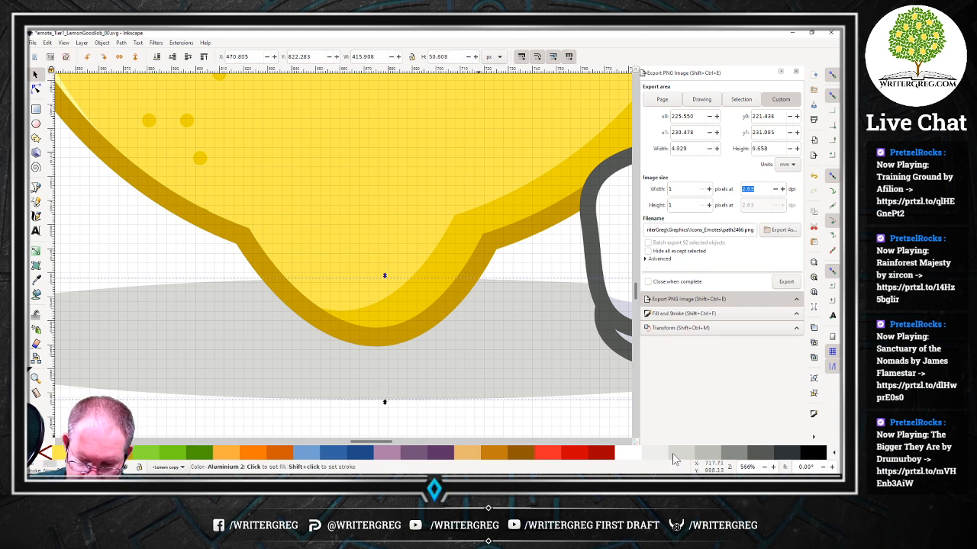
pyautogui.rightClick(673, 458)
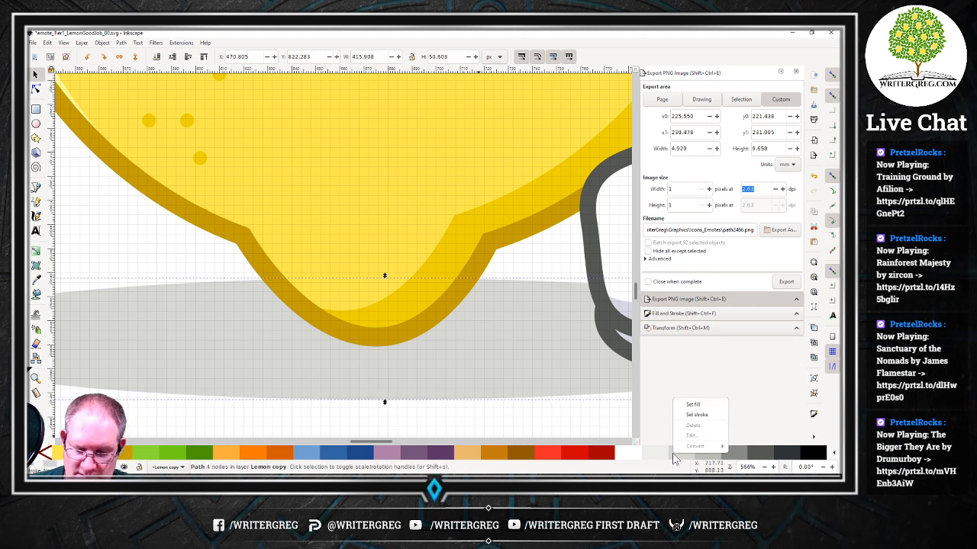
pyautogui.click(705, 407)
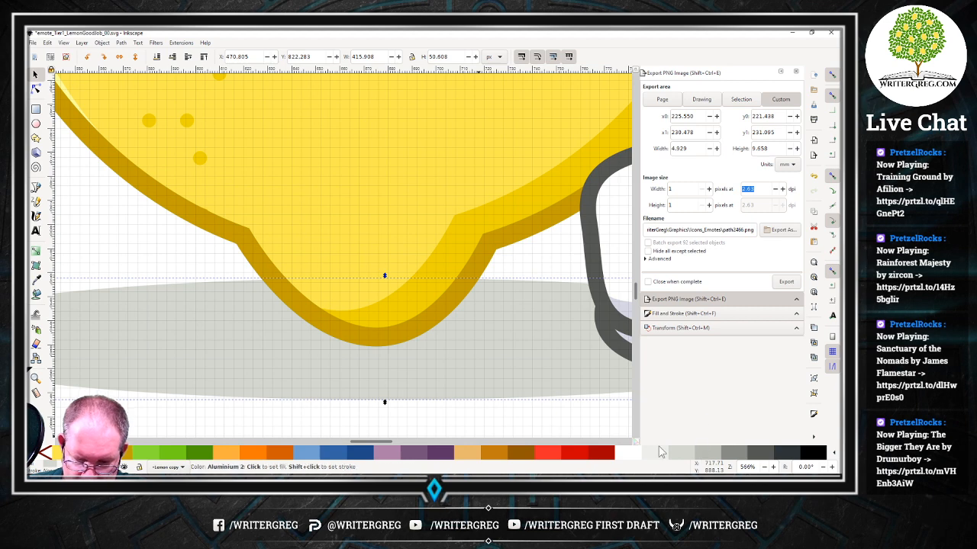
# Fill the two pointed finger creases on the small fist with the same dark grey as its outline.
pyautogui.moveTo(376, 443); pyautogui.dragTo(402, 445)
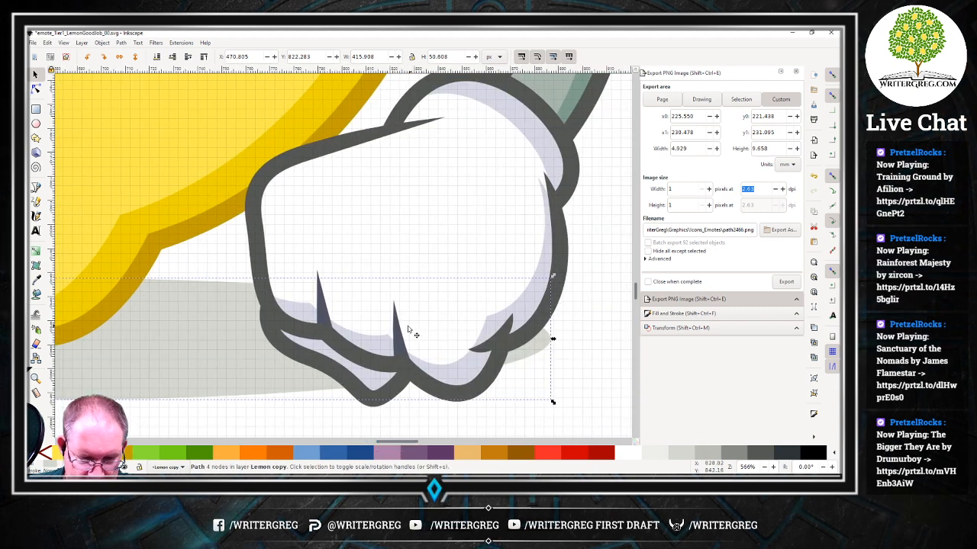
pyautogui.click(322, 310)
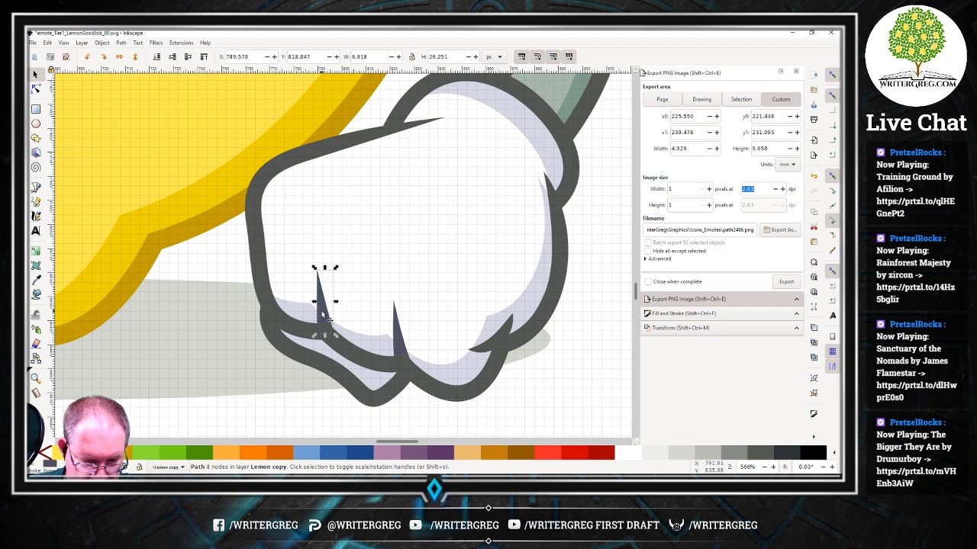
pyautogui.rightClick(764, 452)
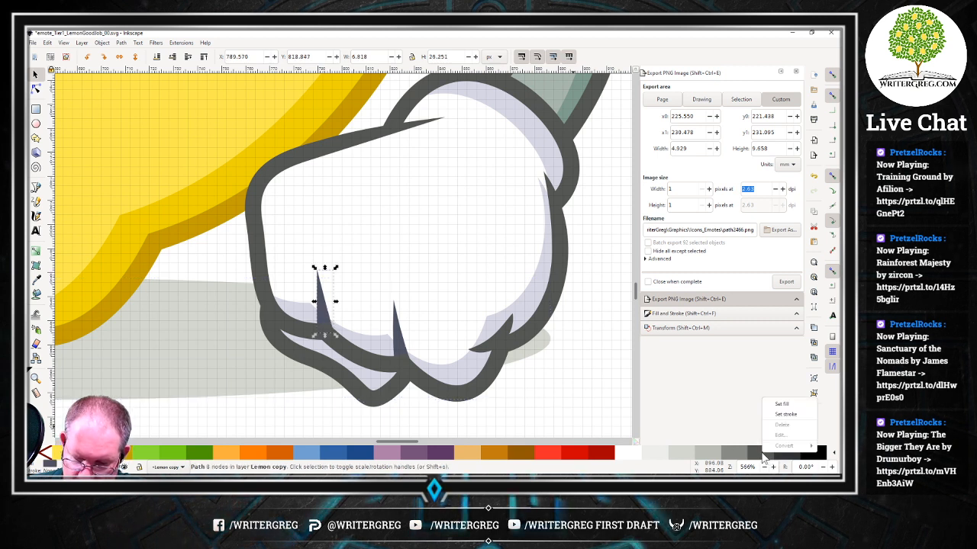
pyautogui.click(775, 405)
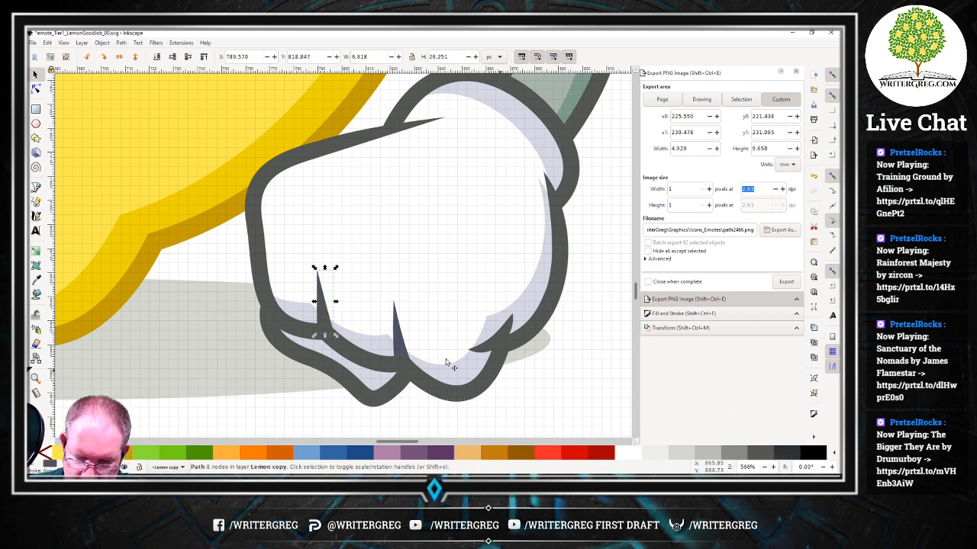
pyautogui.click(397, 343)
pyautogui.rightClick(764, 453)
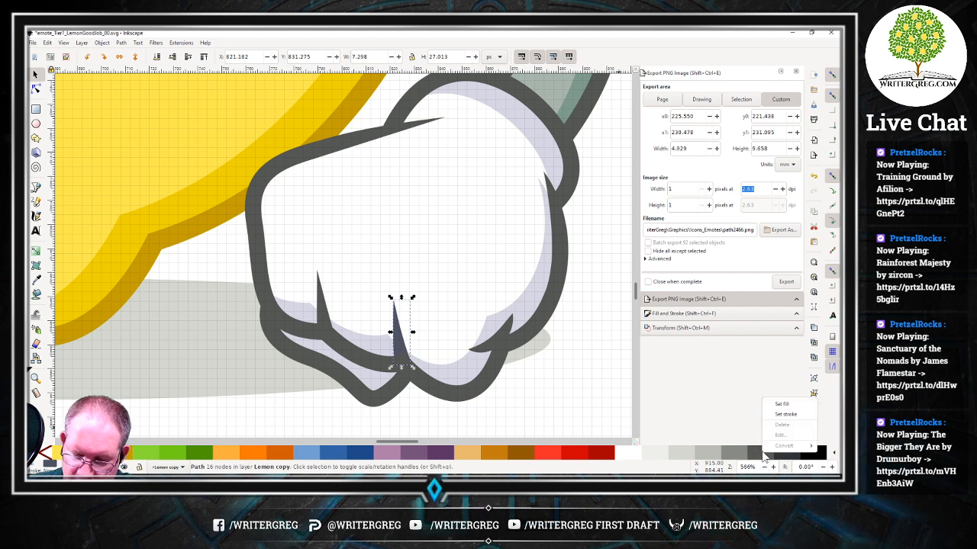
pyautogui.click(776, 412)
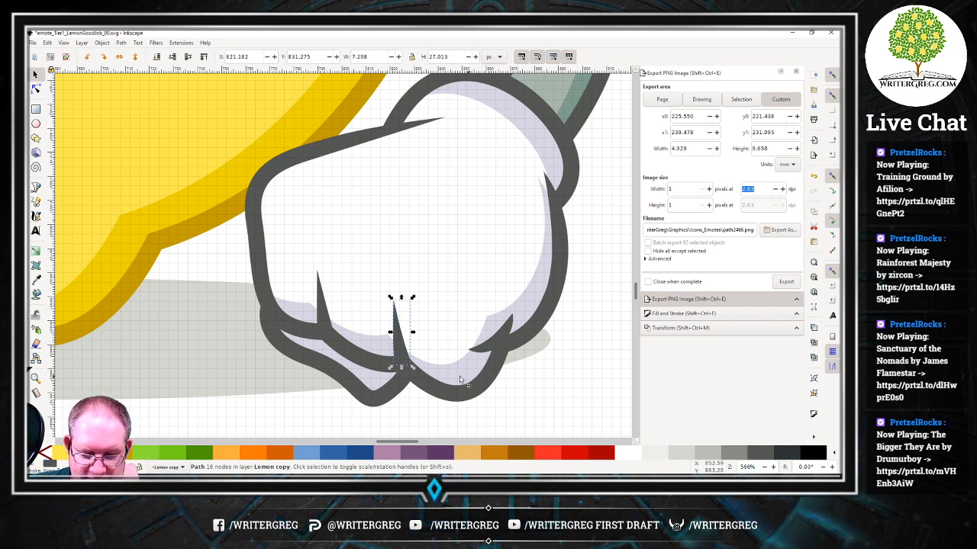
# Fill the tucked finger and the shading along the small fist's lower and outer edge with dark green Chameleon 3.
pyautogui.click(375, 383)
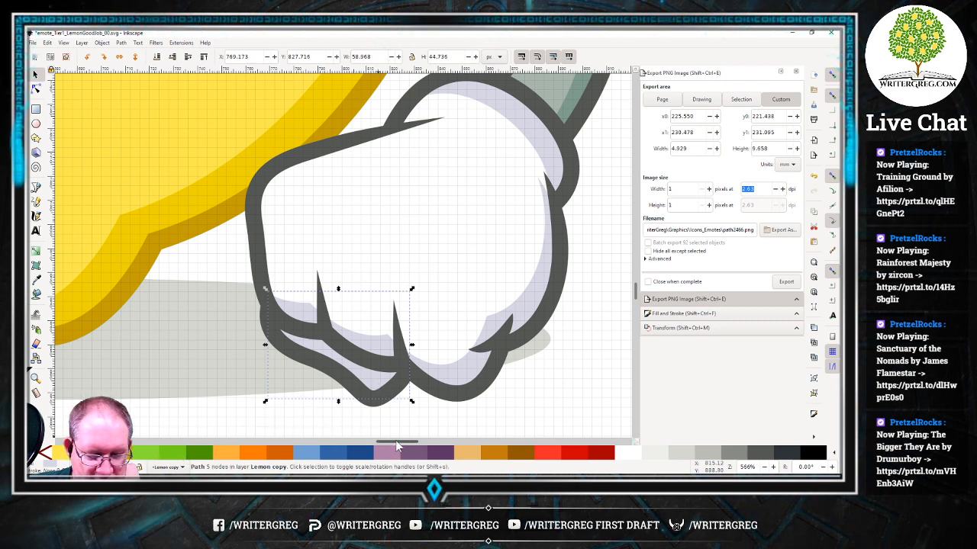
pyautogui.rightClick(201, 450)
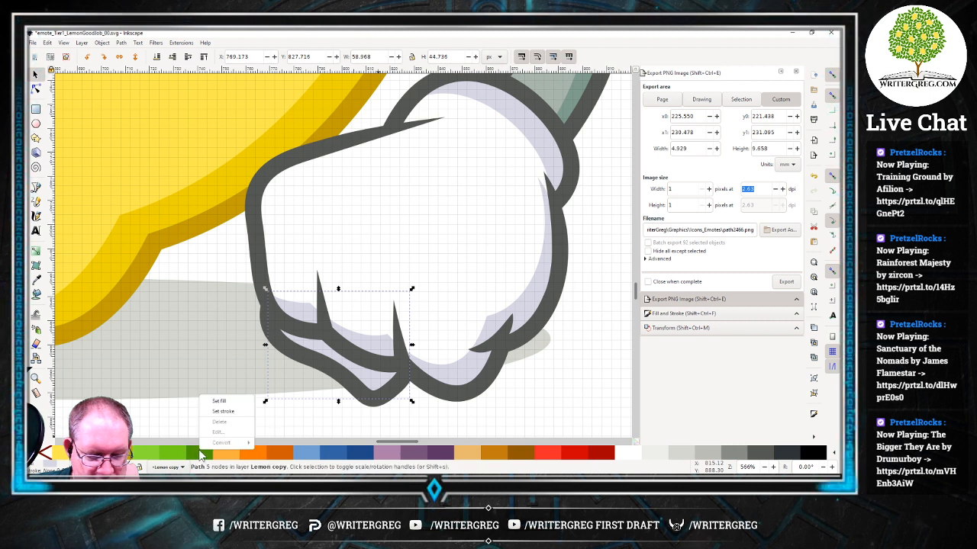
pyautogui.click(219, 400)
pyautogui.click(457, 374)
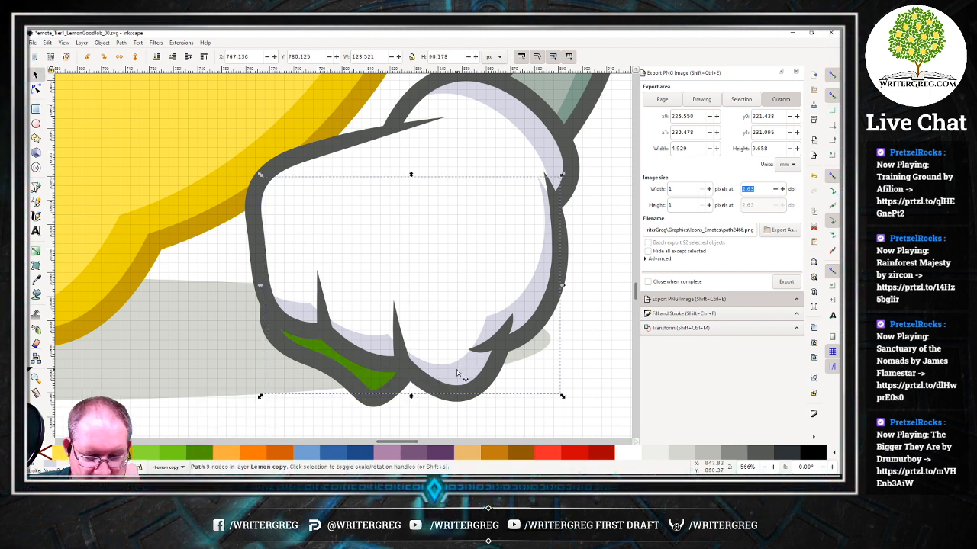
pyautogui.rightClick(457, 374)
pyautogui.click(204, 455)
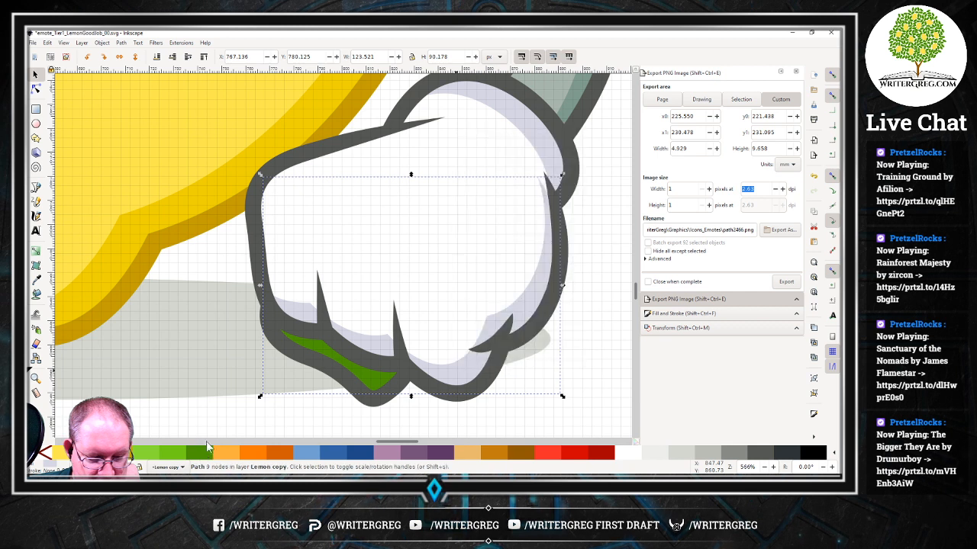
pyautogui.rightClick(203, 454)
pyautogui.click(220, 402)
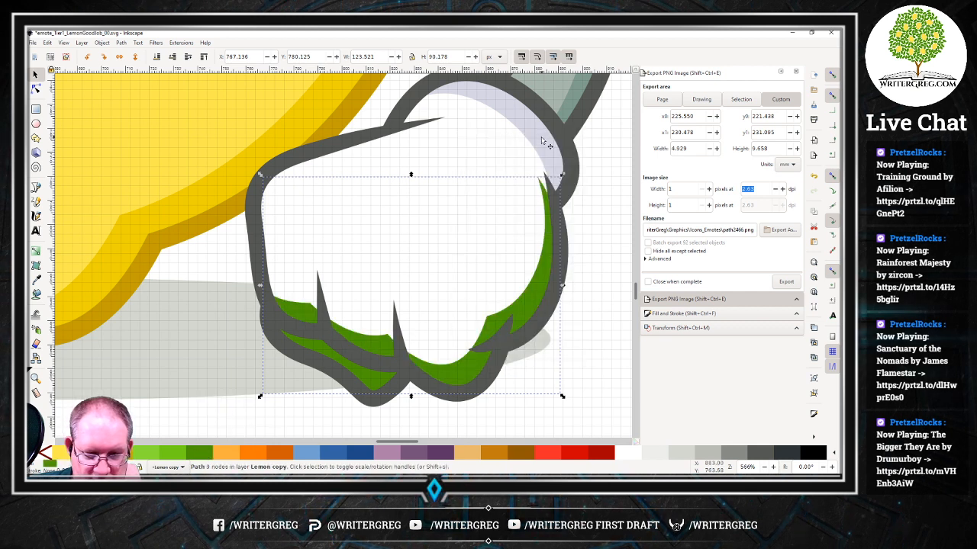
# Fill the main white area of the small fist with the medium green swatch.
pyautogui.click(484, 204)
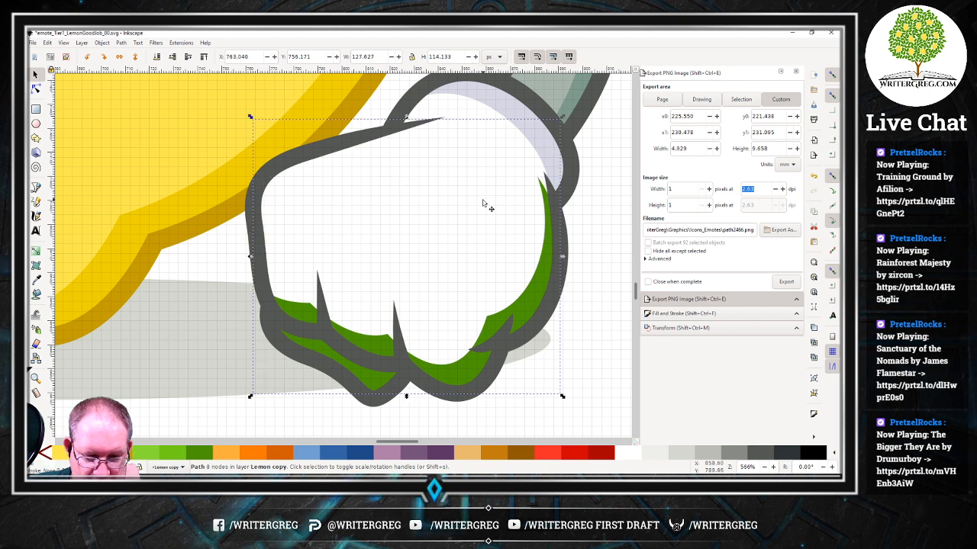
pyautogui.rightClick(167, 453)
pyautogui.click(145, 454)
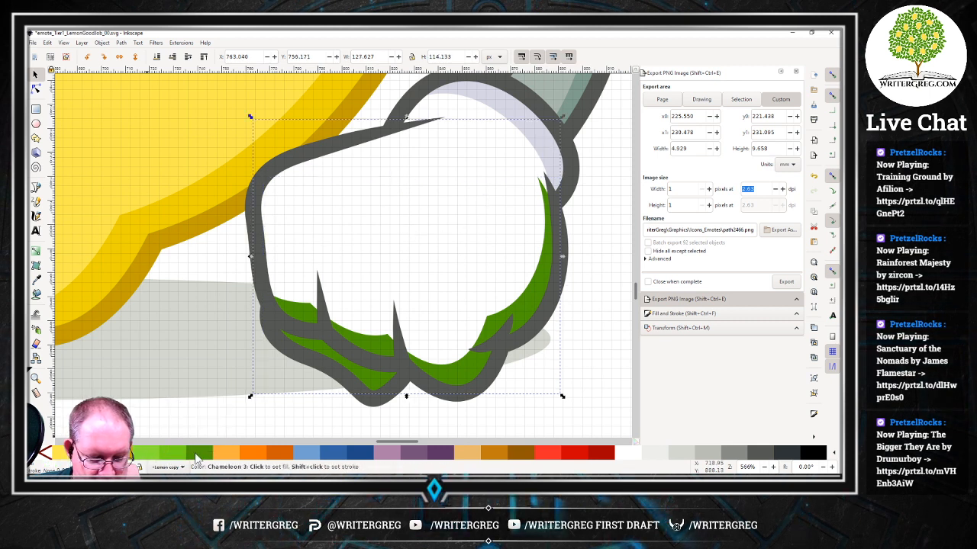
pyautogui.rightClick(168, 455)
pyautogui.click(200, 402)
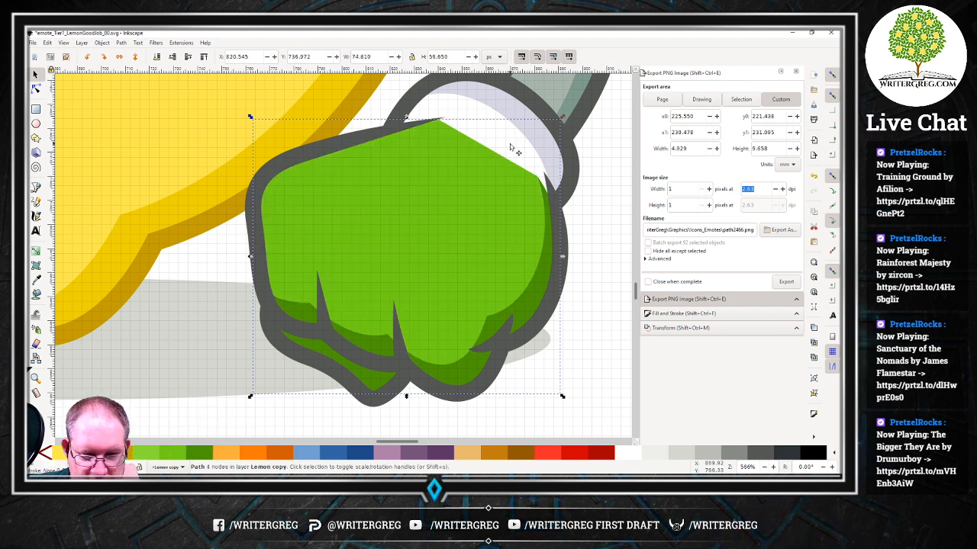
# Fill the white wrist area behind the small fist with medium green and its lavender shading with dark green Chameleon 3.
pyautogui.click(512, 149)
pyautogui.rightClick(170, 451)
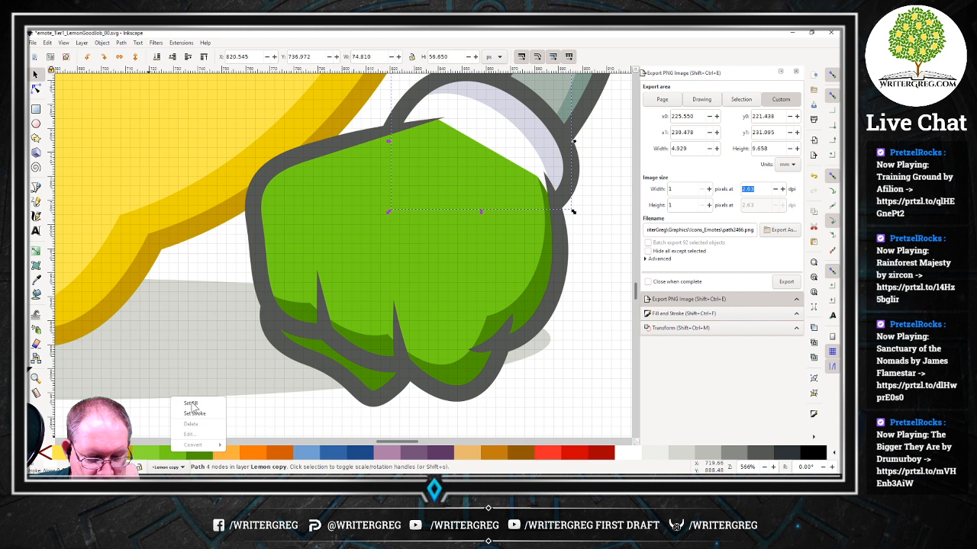
pyautogui.click(197, 403)
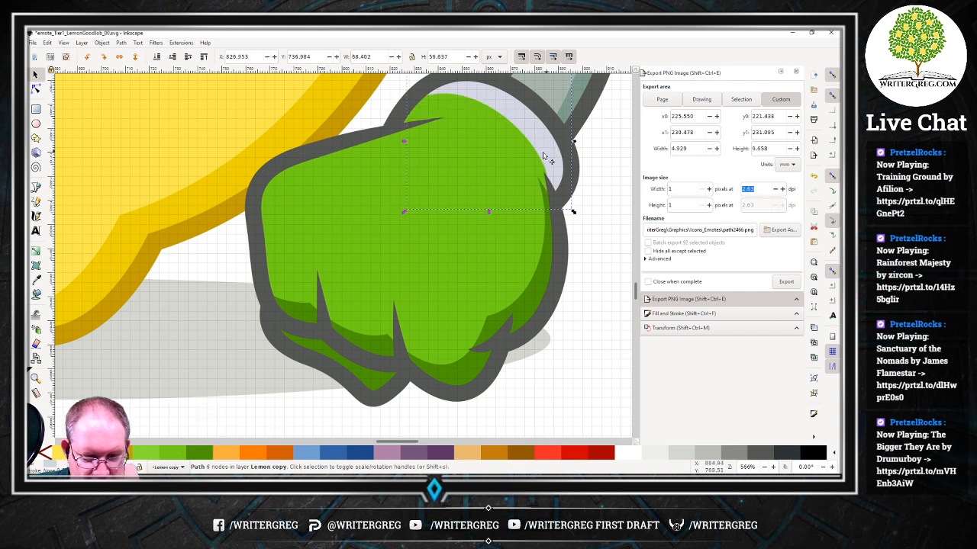
pyautogui.rightClick(204, 456)
pyautogui.click(224, 407)
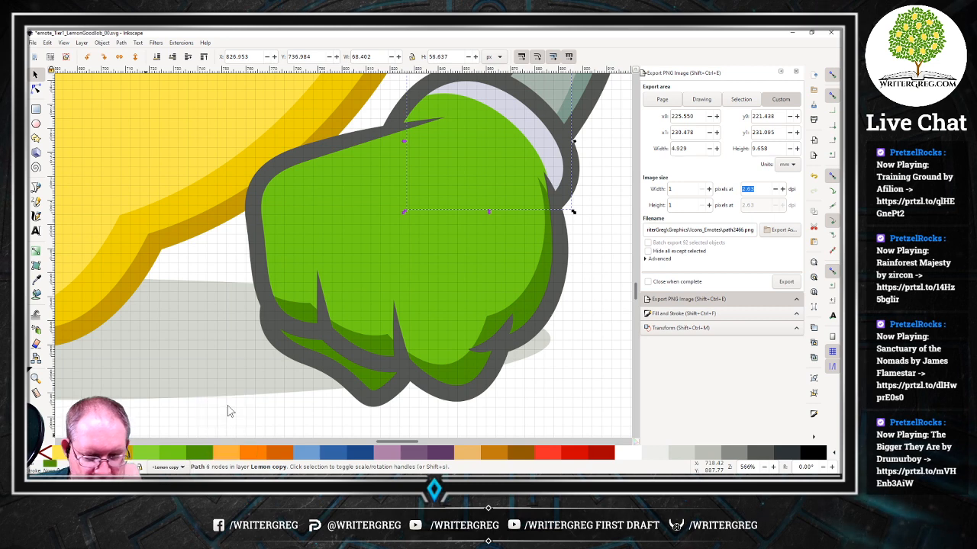
# Fill the shading on the uppermost curled finger of the large thumbs-up hand with dark green Chameleon 3.
pyautogui.scroll(-6, 320, 326)
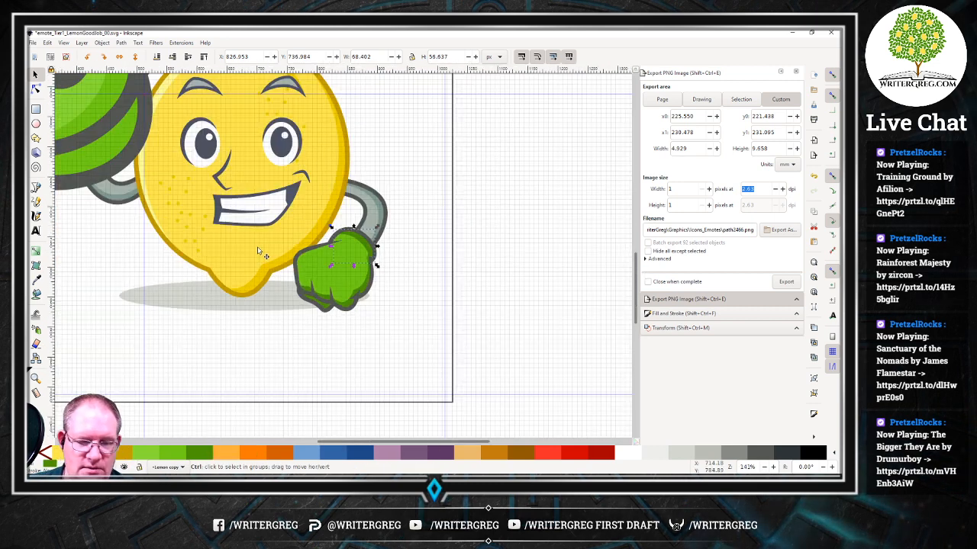
pyautogui.scroll(4, 122, 158)
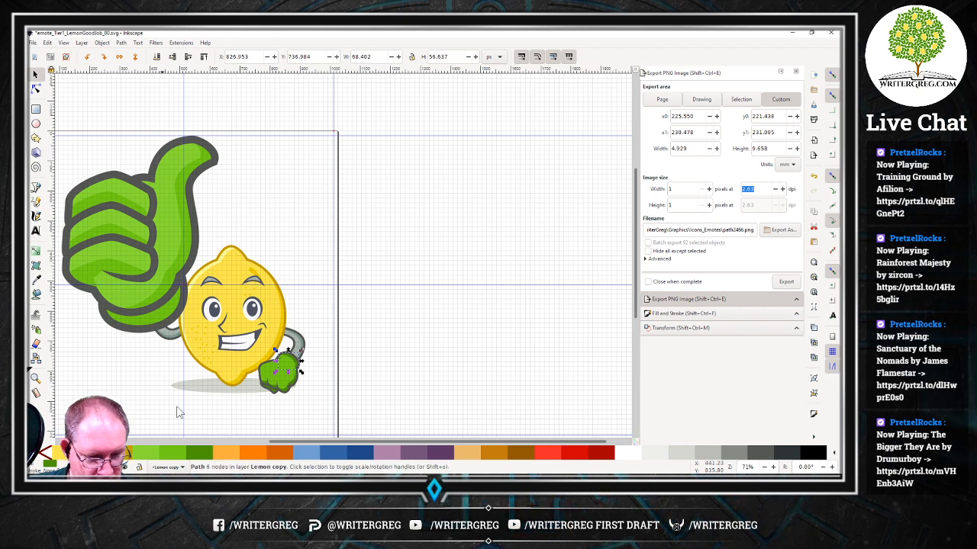
pyautogui.moveTo(278, 441); pyautogui.dragTo(190, 441)
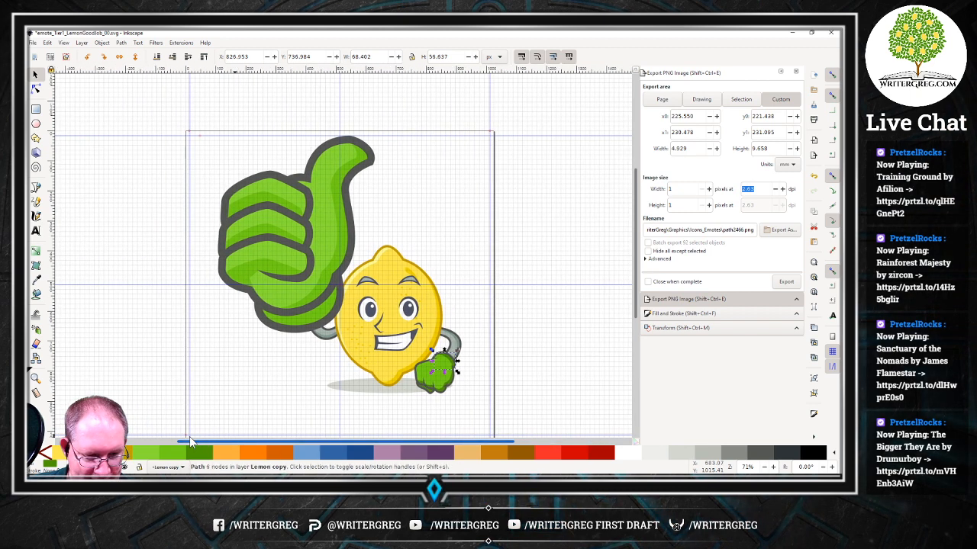
pyautogui.scroll(2, 263, 221)
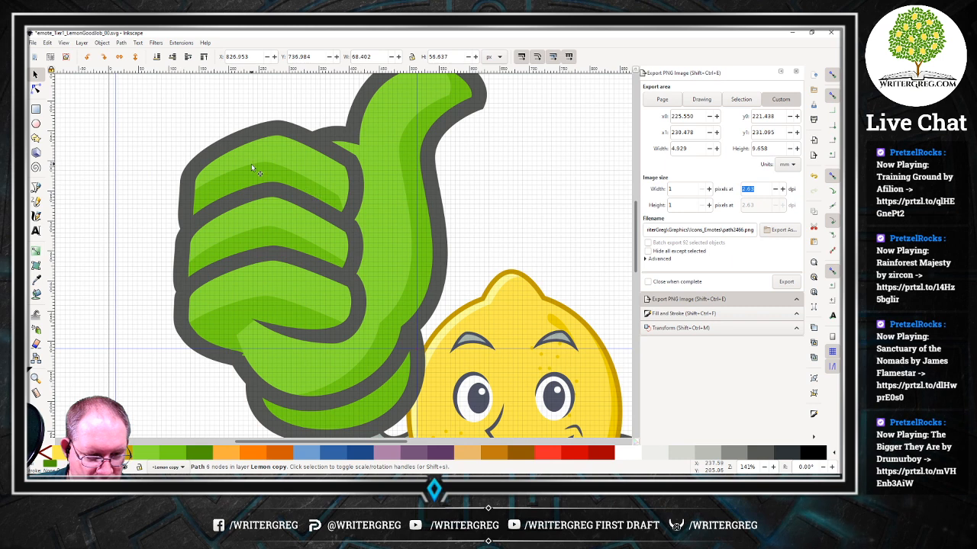
pyautogui.rightClick(249, 175)
pyautogui.click(267, 306)
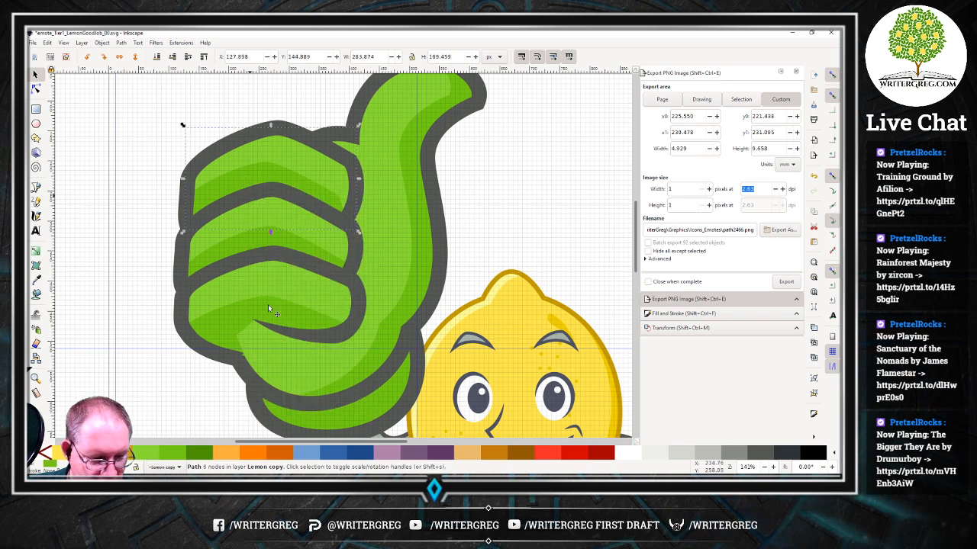
pyautogui.rightClick(200, 453)
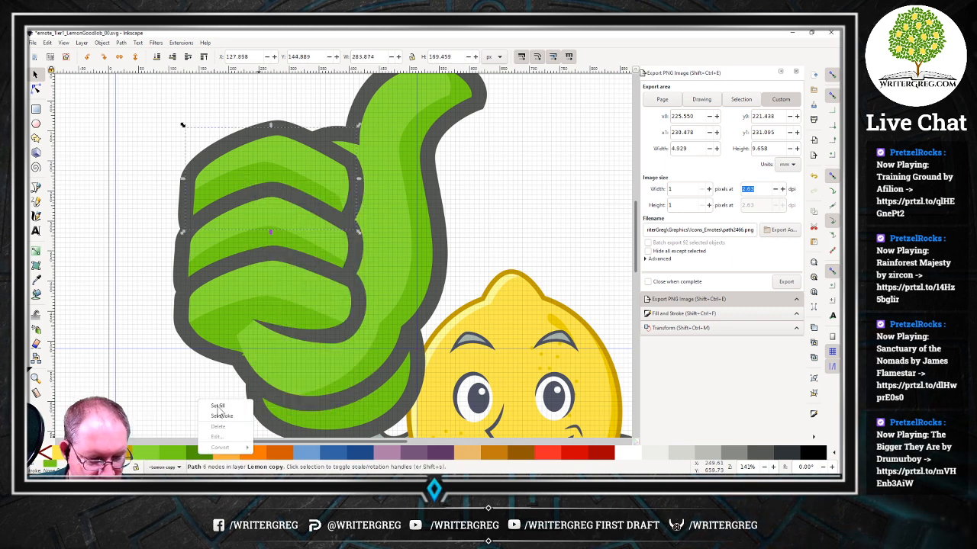
pyautogui.click(217, 405)
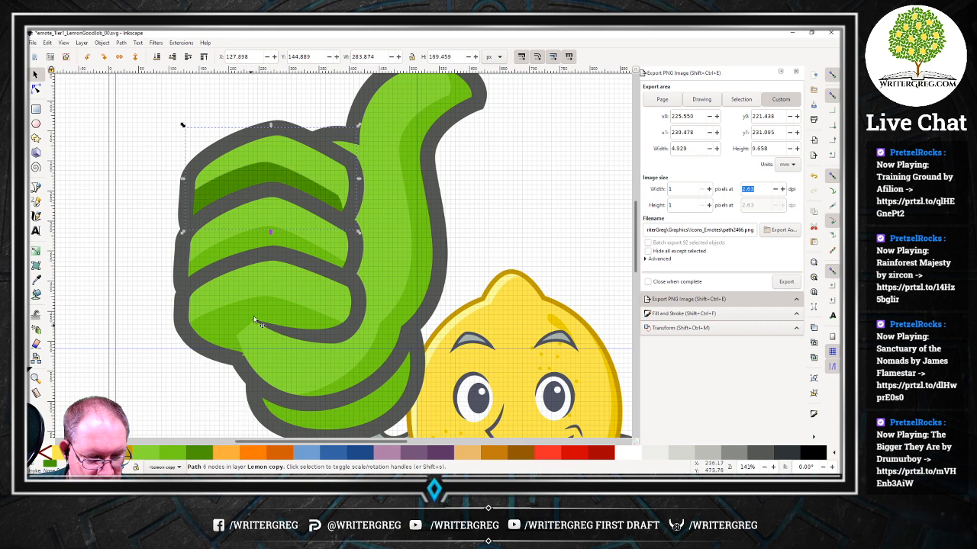
# Fill the shading on the middle curled finger of the thumbs-up hand with dark green Chameleon 3.
pyautogui.click(260, 243)
pyautogui.rightClick(257, 236)
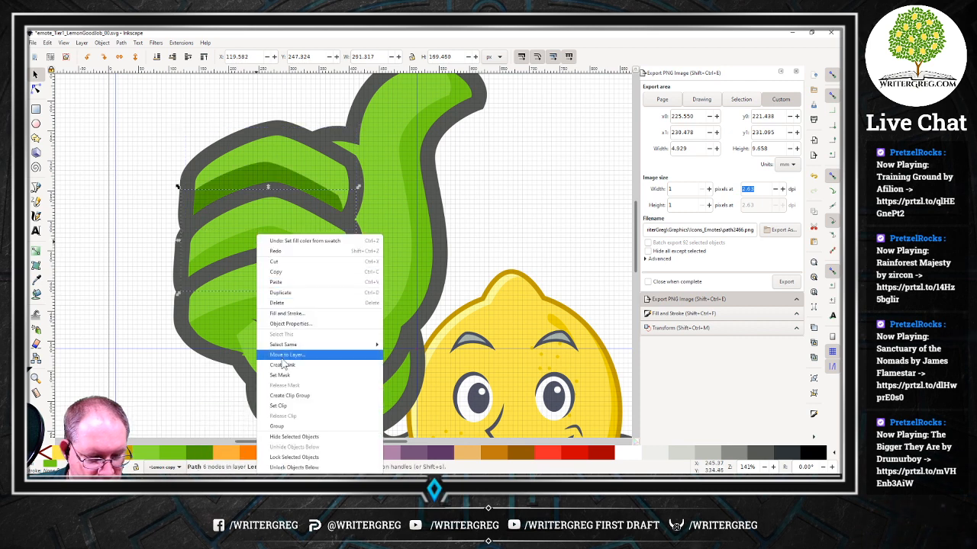
pyautogui.click(191, 456)
pyautogui.rightClick(197, 454)
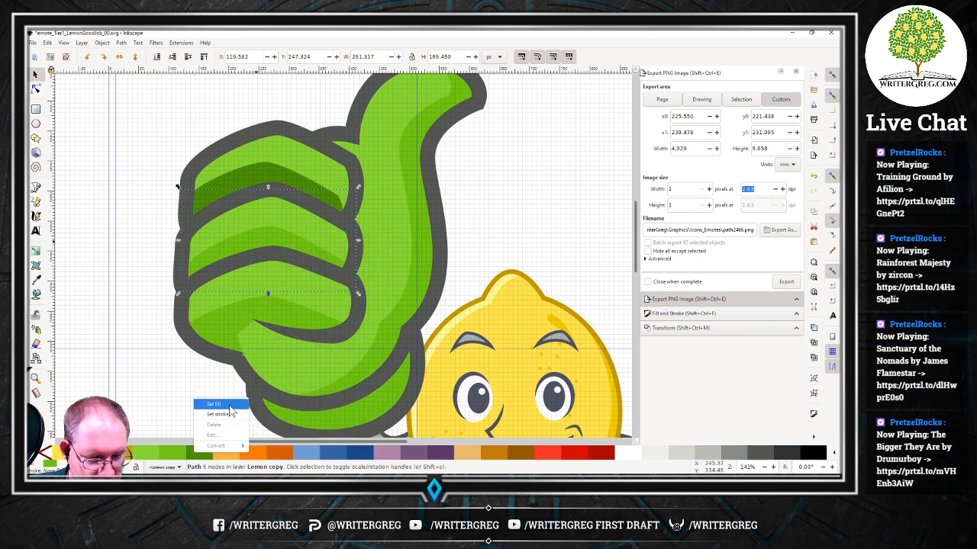
pyautogui.click(217, 406)
# Fill the shading on the lowest curled finger of the thumbs-up hand with dark green Chameleon 3.
pyautogui.rightClick(225, 314)
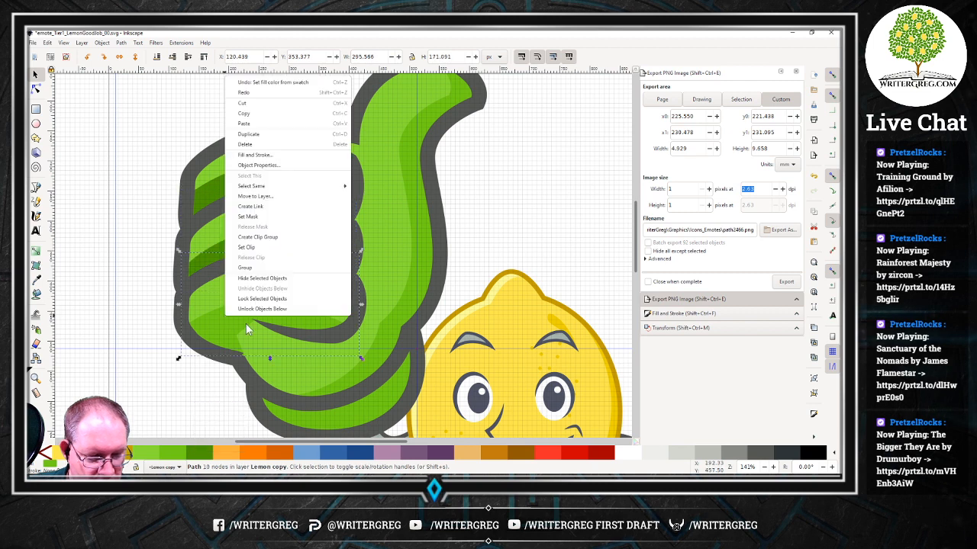
pyautogui.click(191, 450)
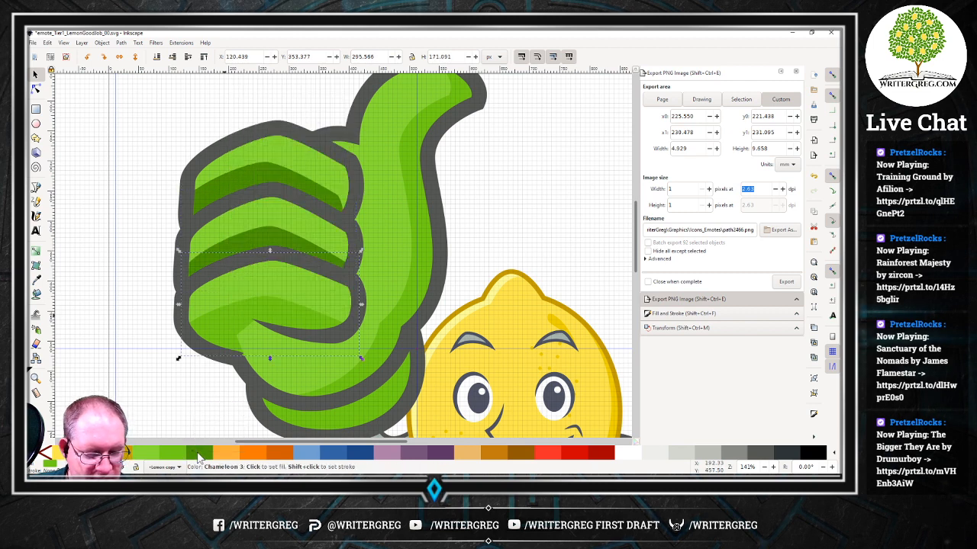
pyautogui.rightClick(196, 454)
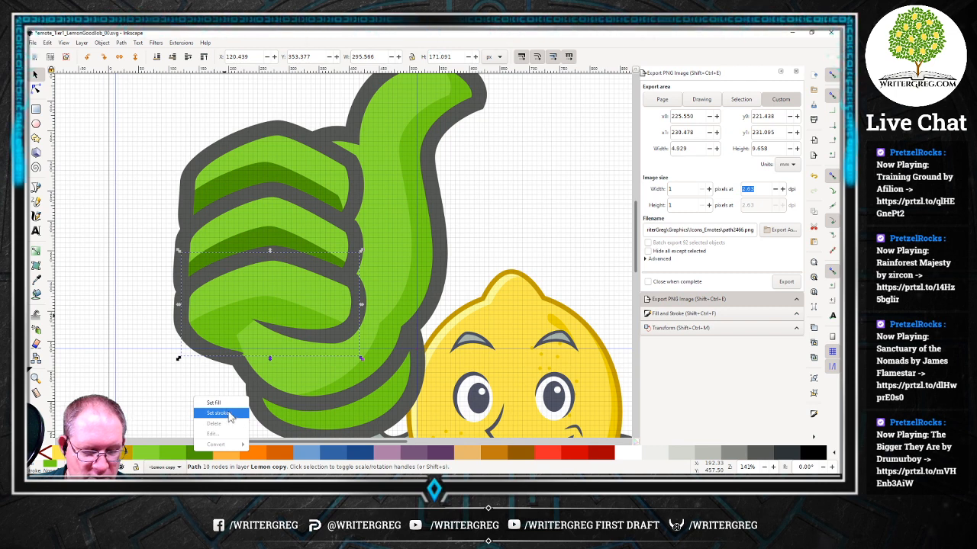
pyautogui.click(226, 405)
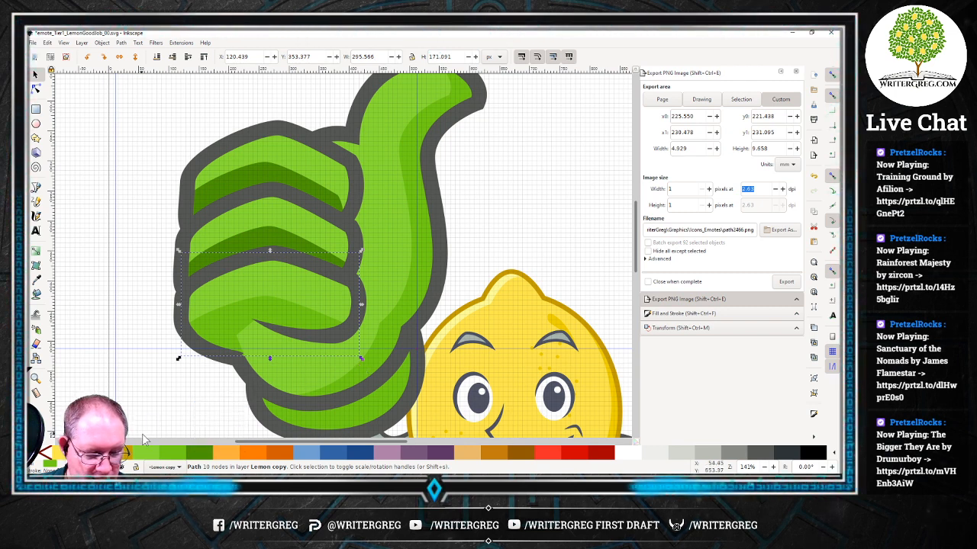
pyautogui.rightClick(197, 453)
pyautogui.click(221, 405)
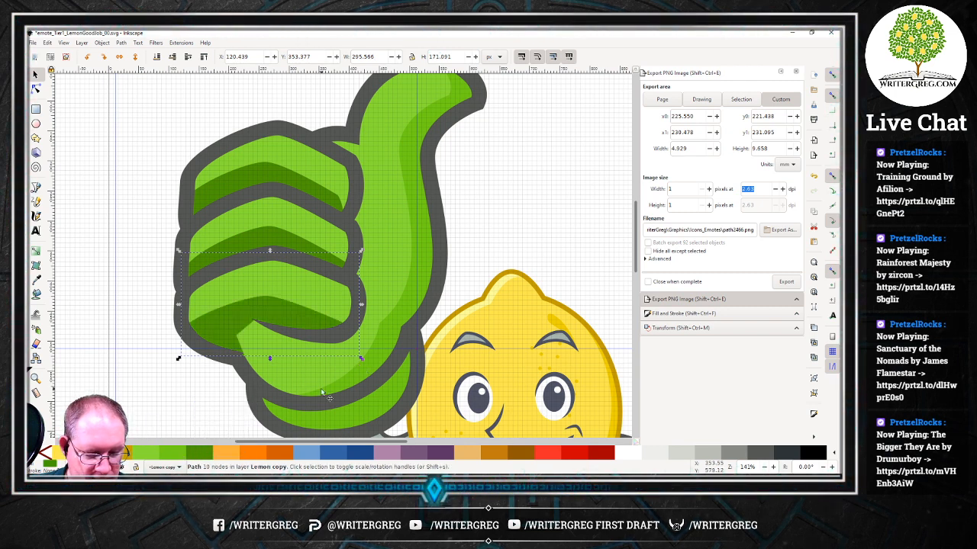
# Fill the shading along the thumb and the wrist section below the palm of the large hand with dark green Chameleon 3.
pyautogui.click(350, 378)
pyautogui.rightClick(189, 454)
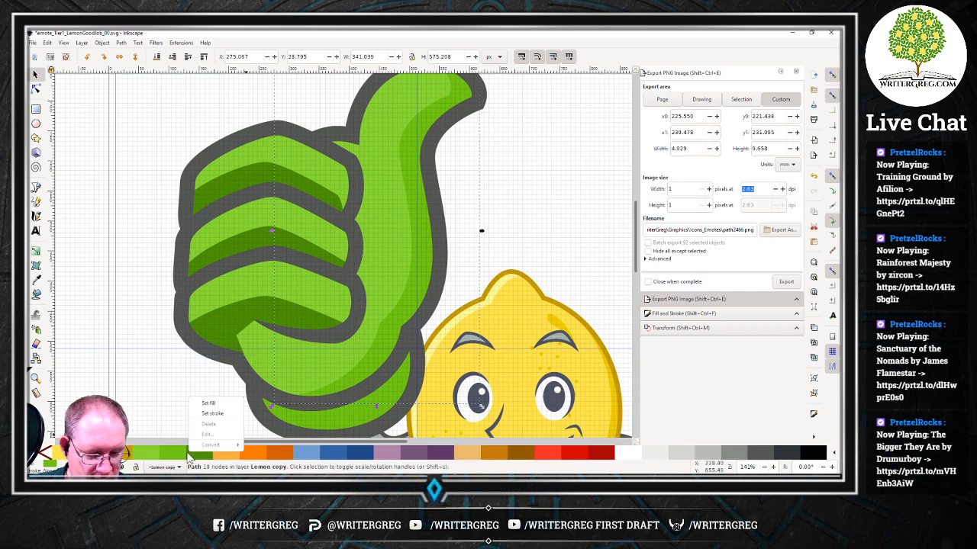
pyautogui.click(208, 404)
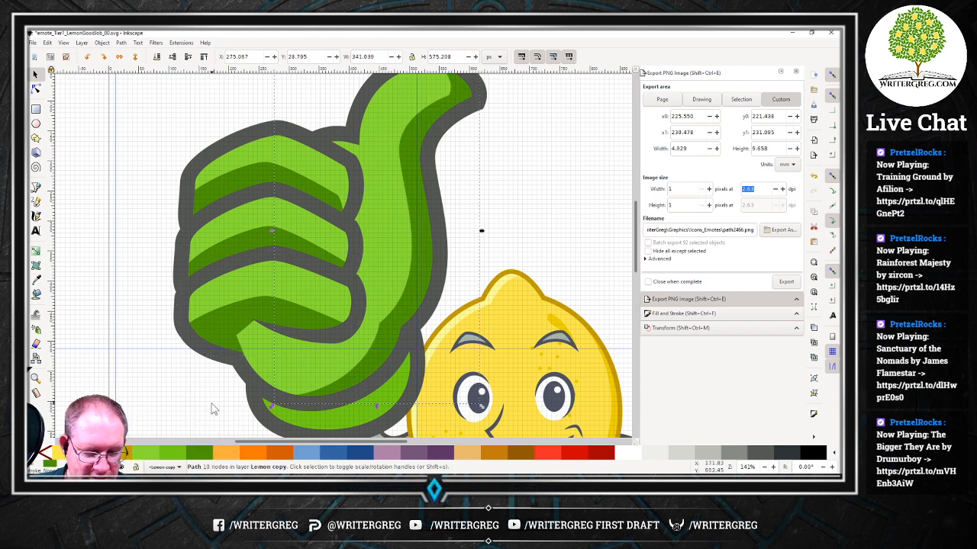
pyautogui.click(350, 417)
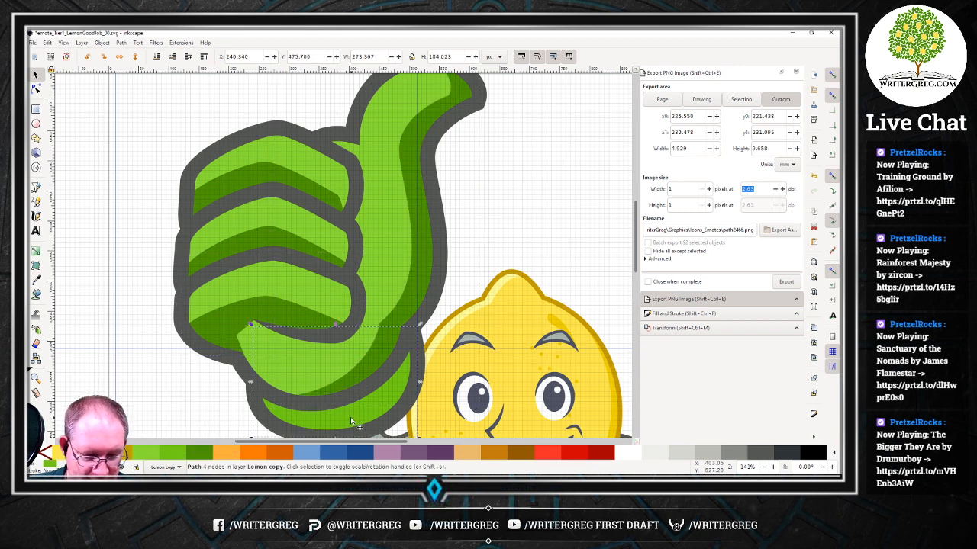
pyautogui.rightClick(201, 459)
pyautogui.click(219, 407)
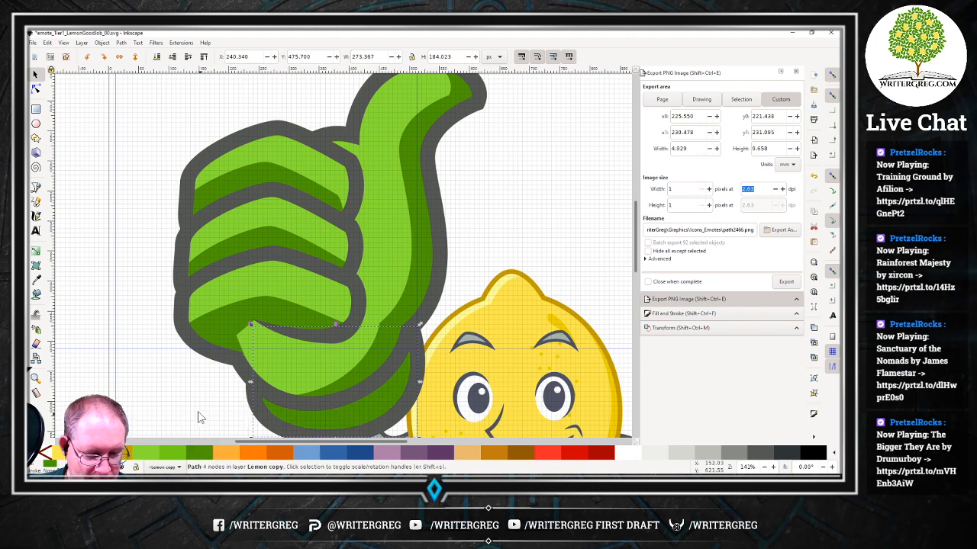
# Deselect the artwork, bring the whole emote page into view and save the document.
pyautogui.keyDown('ctrl'); pyautogui.scroll(-3, 197, 352); pyautogui.keyUp('ctrl')
pyautogui.keyDown('ctrl'); pyautogui.scroll(-2, 197, 352); pyautogui.keyUp('ctrl')
pyautogui.keyDown('ctrl'); pyautogui.scroll(2, 308, 351); pyautogui.keyUp('ctrl')
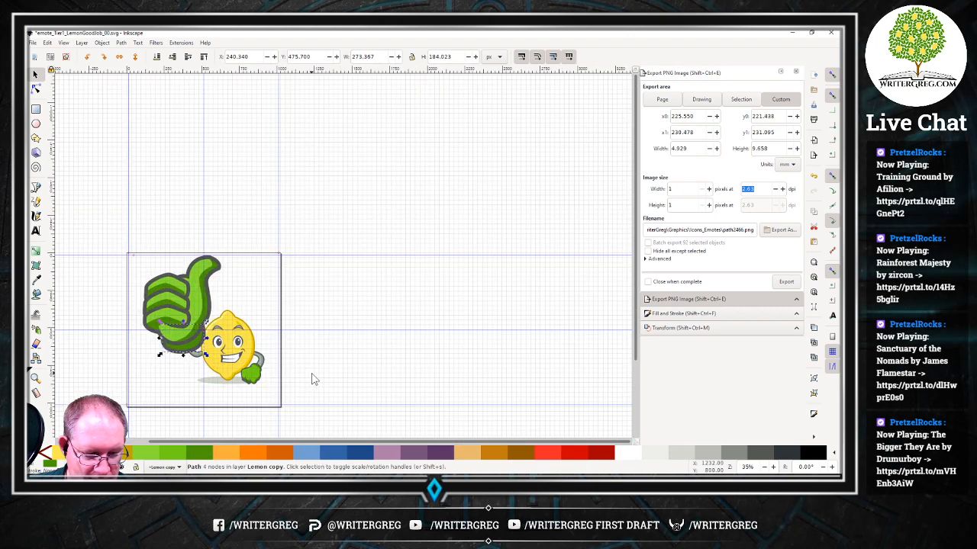
pyautogui.click(300, 368)
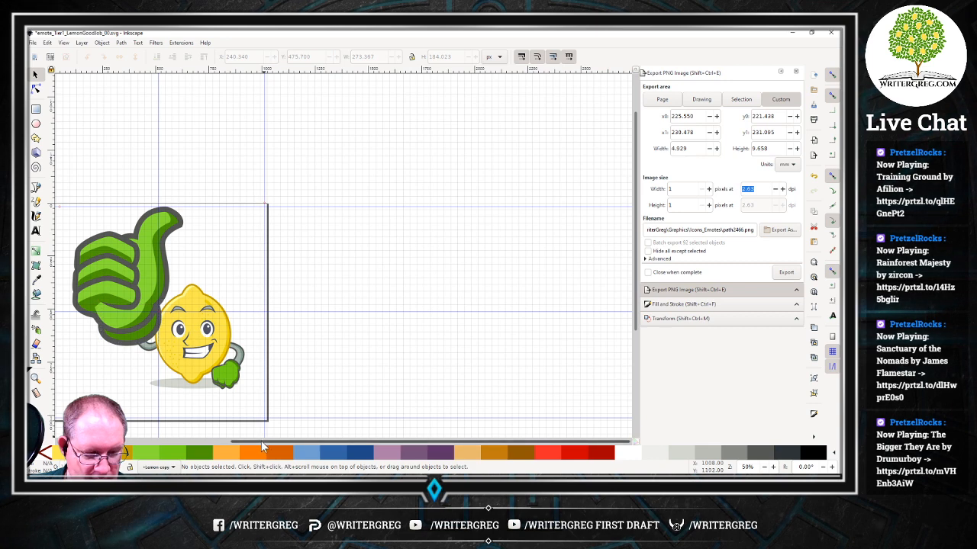
pyautogui.moveTo(261, 441); pyautogui.dragTo(149, 441)
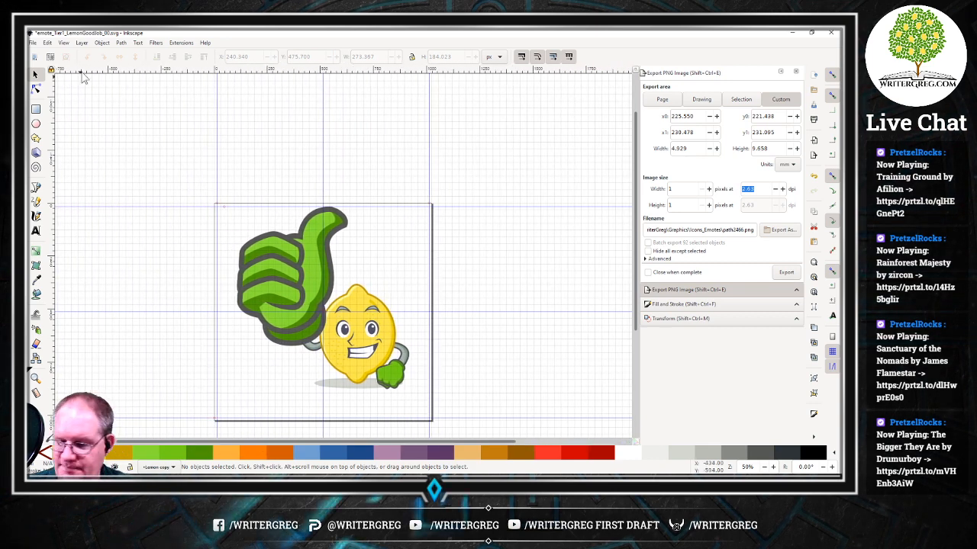
pyautogui.hotkey('ctrl', 's')
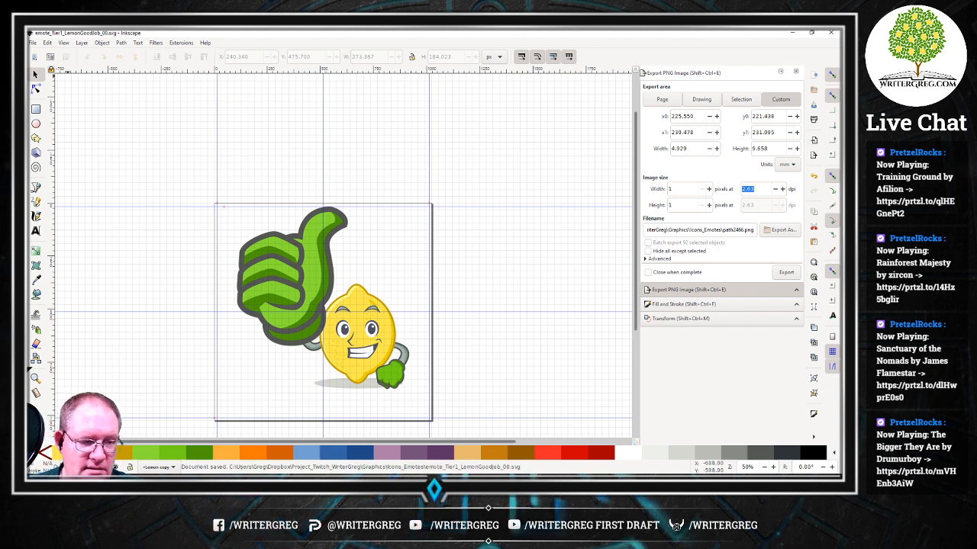
# Export the whole page as the 28 by 28 pixel PNG emote_Tier1_LemonGoodJob_00_028.png, overwriting the existing file.
pyautogui.click(661, 100)
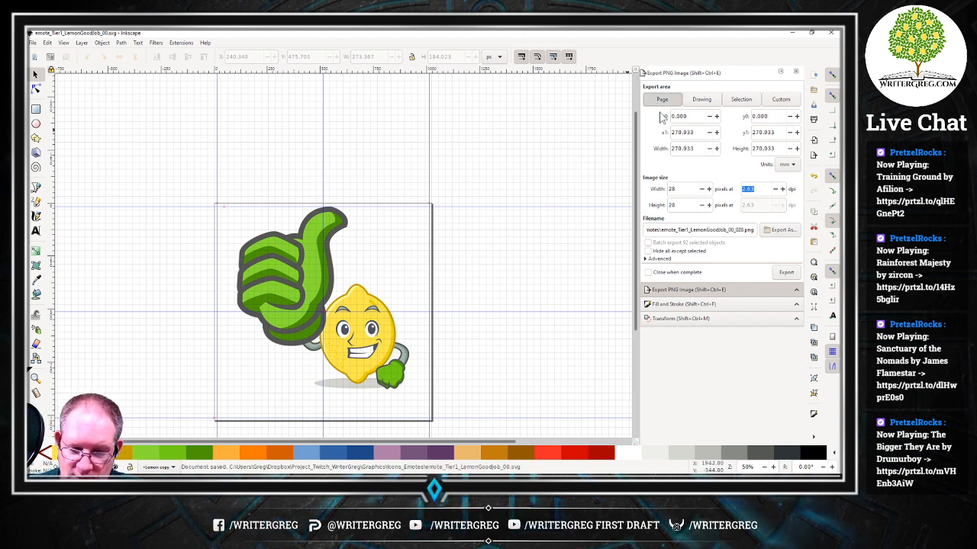
pyautogui.click(786, 273)
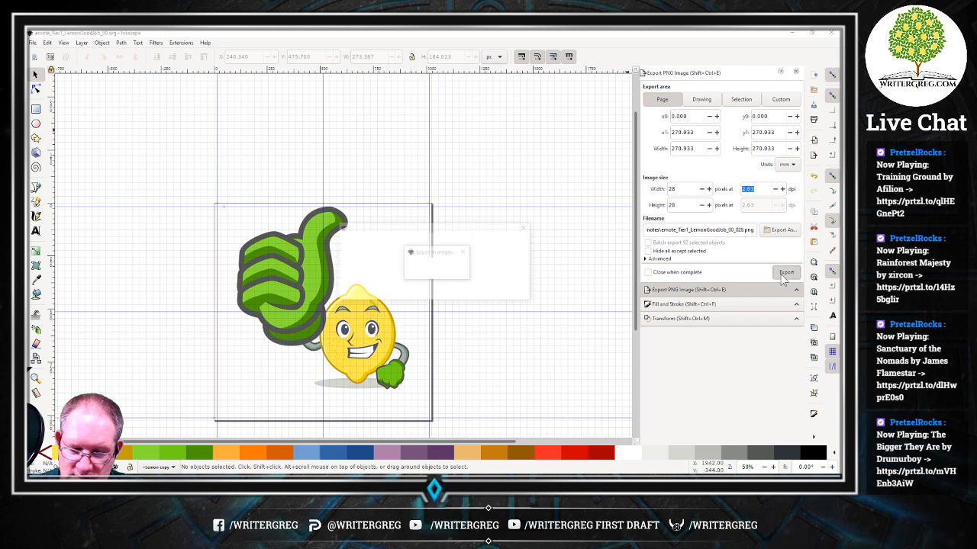
pyautogui.click(500, 294)
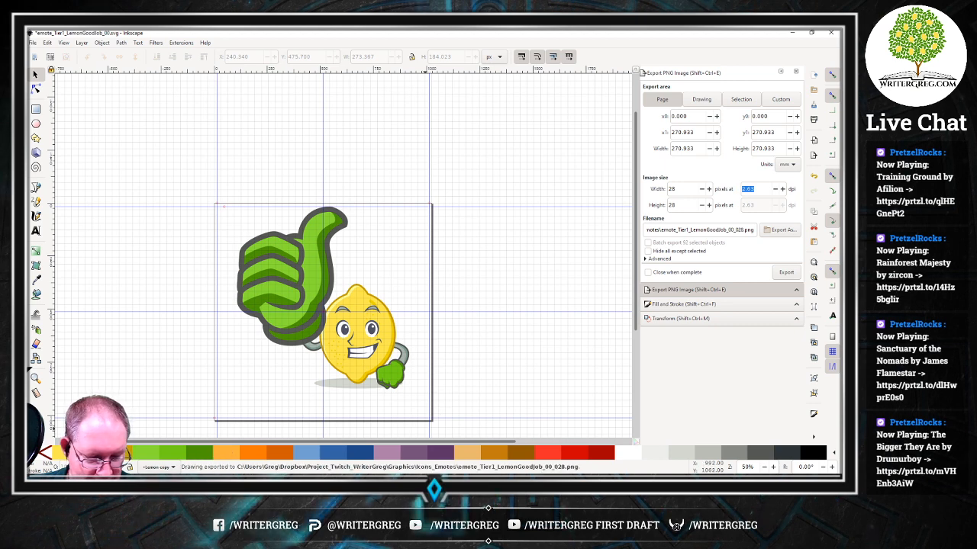
# Open emote_Tier1_LemonGoodJob_00_028.png from the Icons_Emotes folder in Photos, examine its readability at small and enlarged sizes, and return to Inkscape.
pyautogui.click(158, 470)
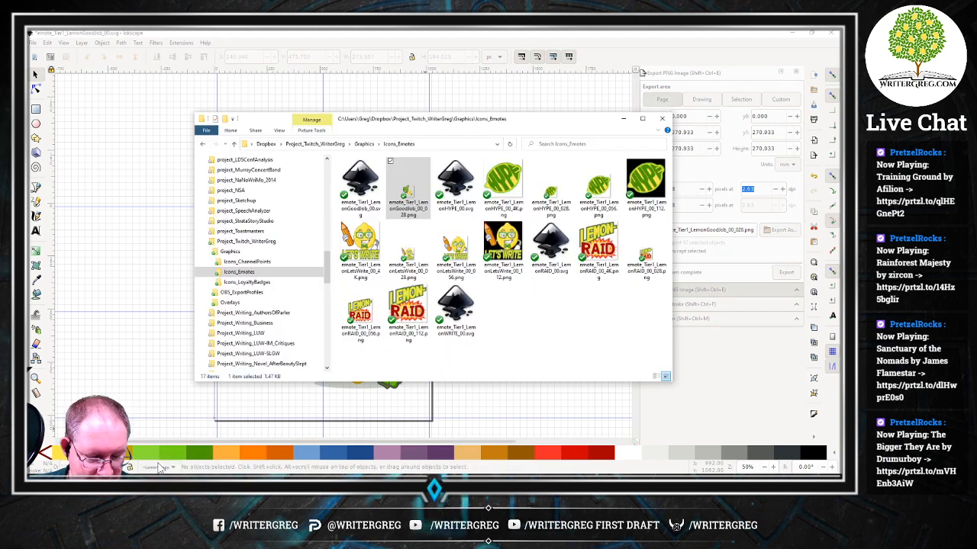
pyautogui.click(497, 303)
pyautogui.doubleClick(415, 206)
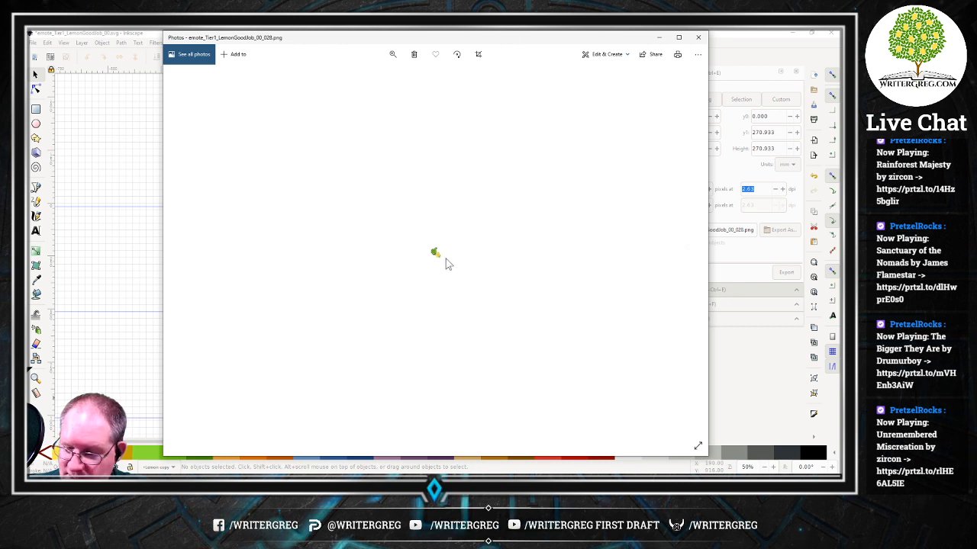
pyautogui.scroll(3, 437, 251)
pyautogui.scroll(2, 436, 252)
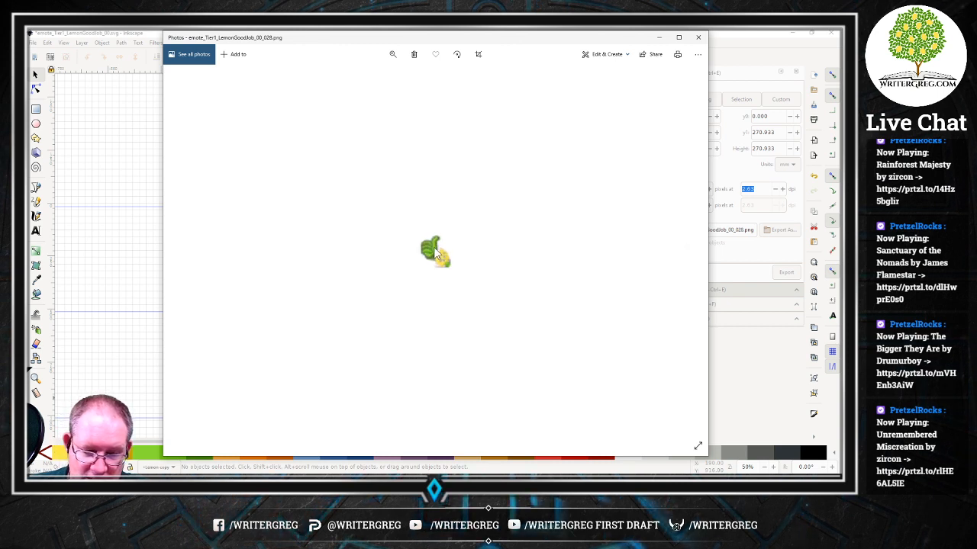
pyautogui.scroll(-1, 432, 251)
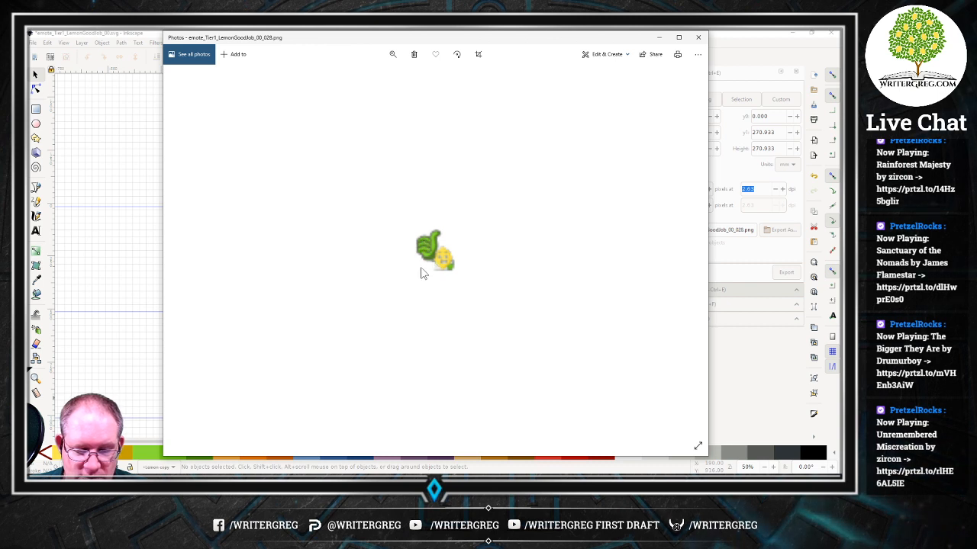
pyautogui.scroll(-2, 427, 264)
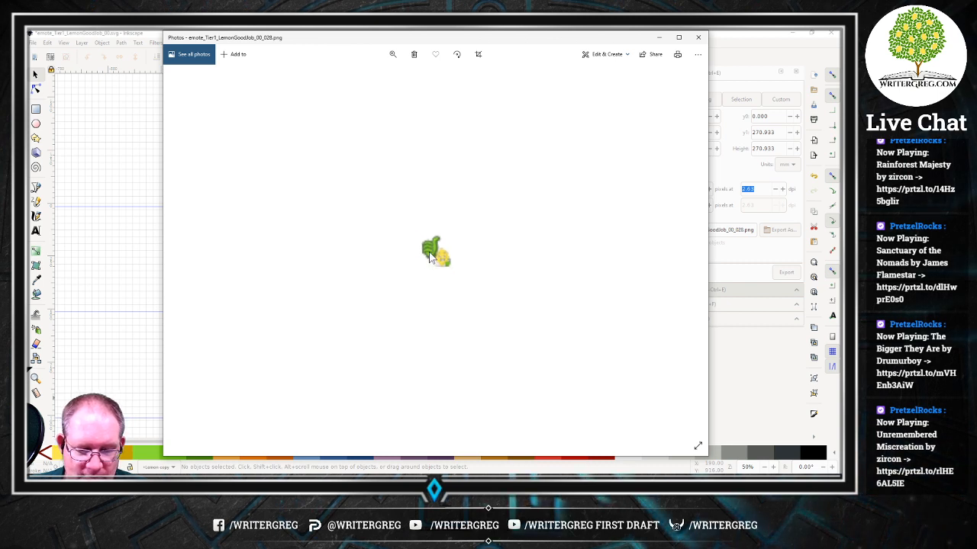
pyautogui.scroll(-1, 431, 255)
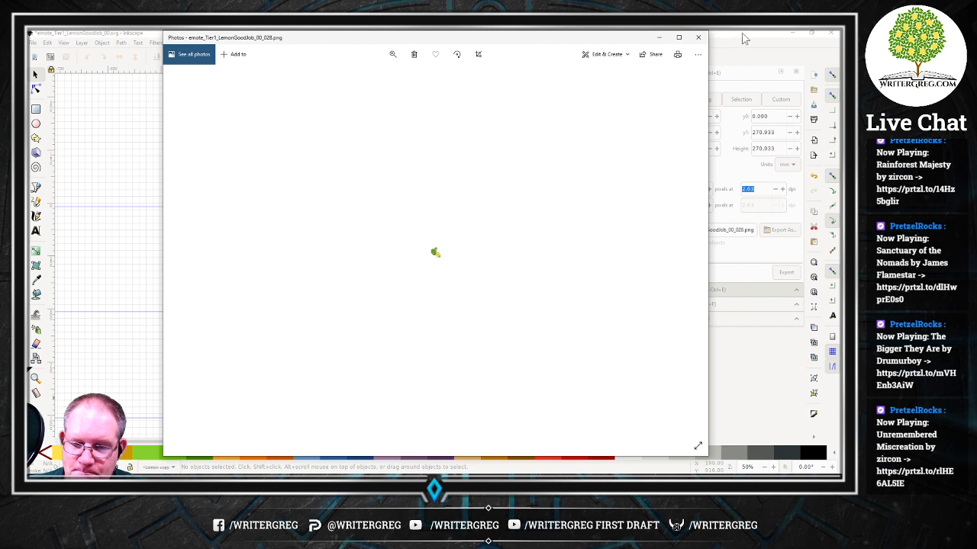
pyautogui.click(699, 38)
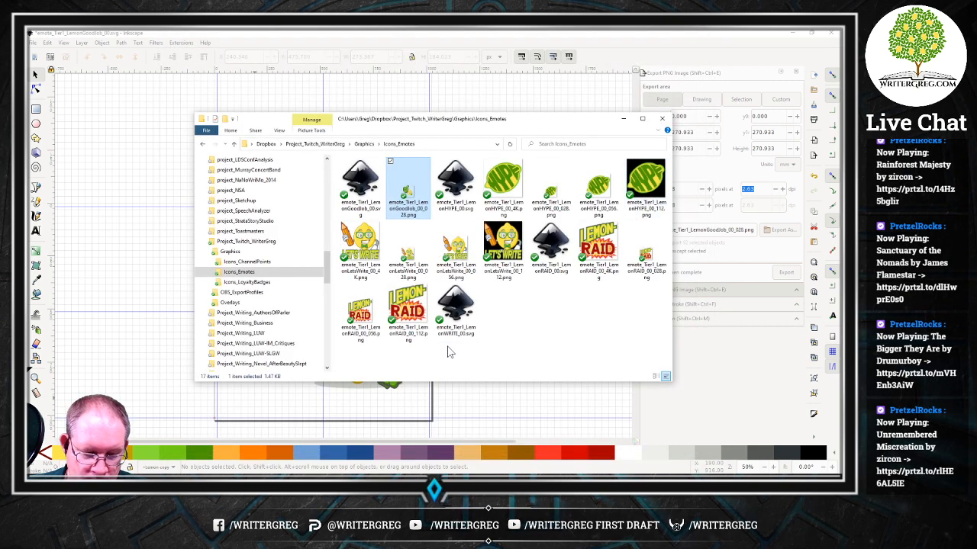
pyautogui.click(491, 441)
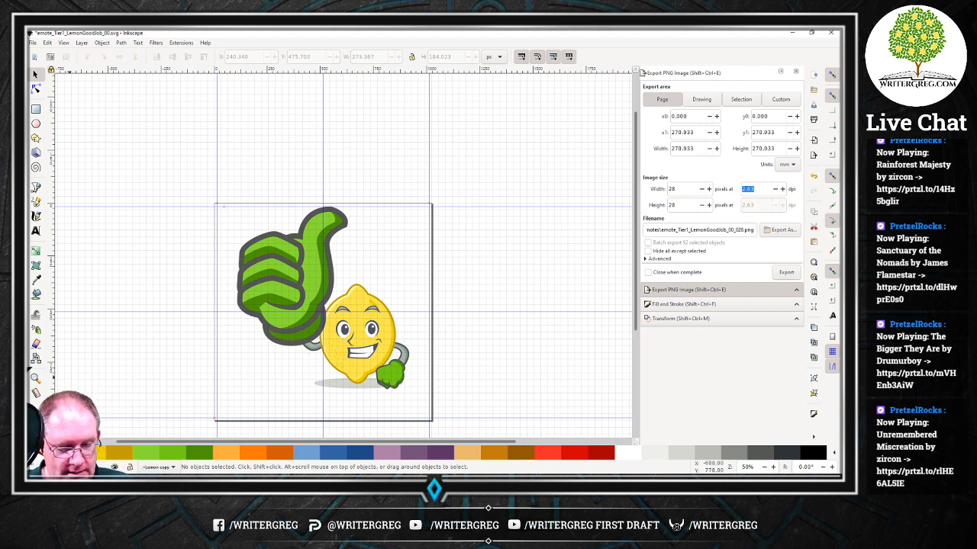
pyautogui.click(308, 330)
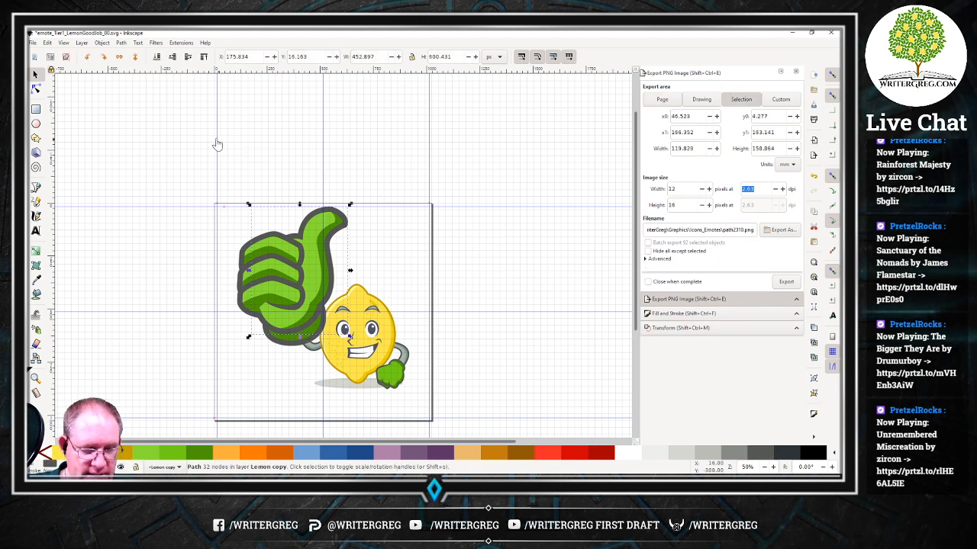
pyautogui.moveTo(248, 207); pyautogui.dragTo(364, 366)
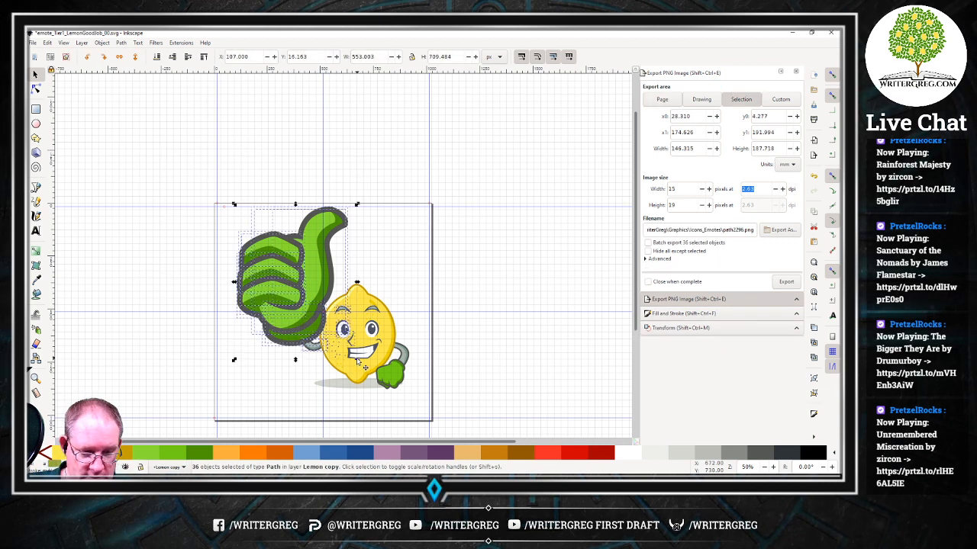
pyautogui.click(504, 327)
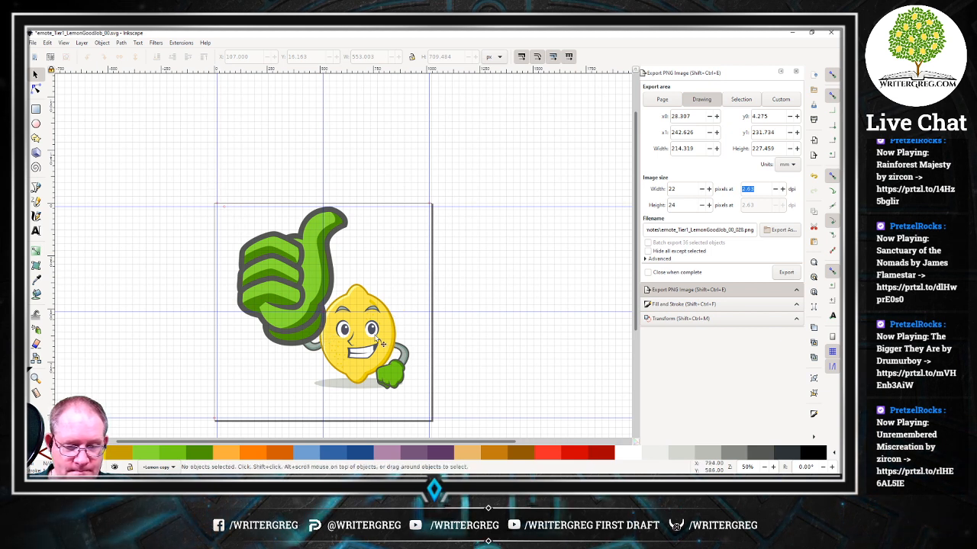
# Select all the paths of the large thumbs-up hand, without any of the lemon's paths, and group them.
pyautogui.click(300, 346)
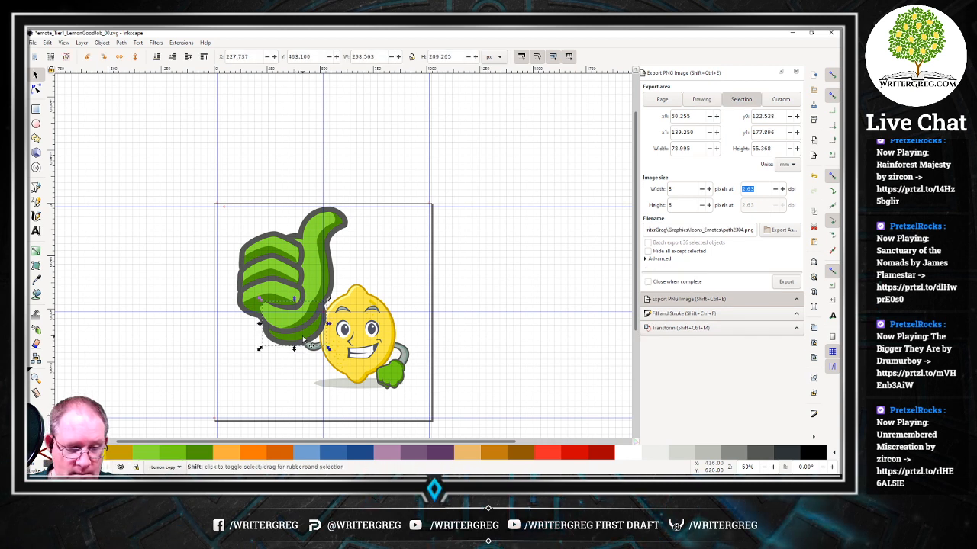
pyautogui.keyDown('shift'); pyautogui.click(304, 338); pyautogui.keyUp('shift')
pyautogui.keyDown('shift'); pyautogui.click(301, 325); pyautogui.keyUp('shift')
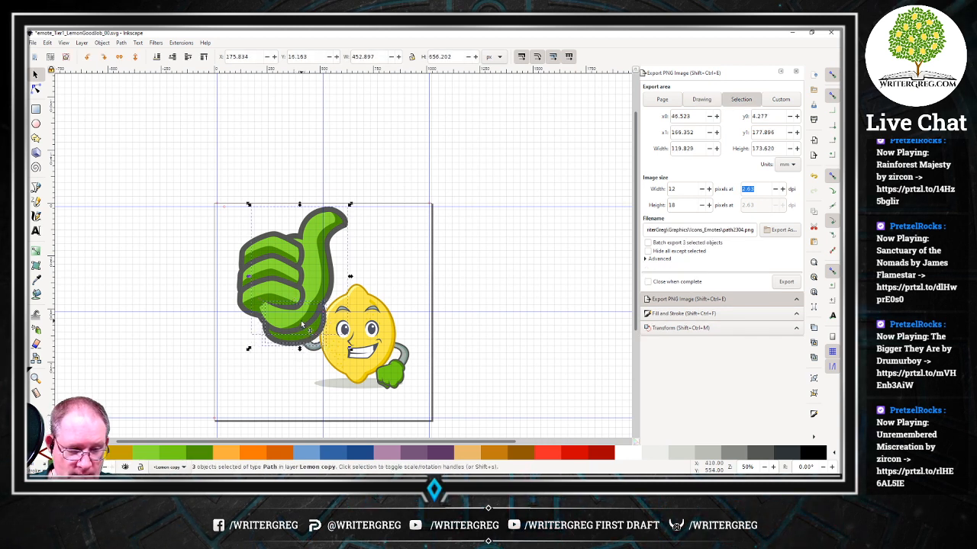
pyautogui.moveTo(194, 171); pyautogui.dragTo(319, 335)
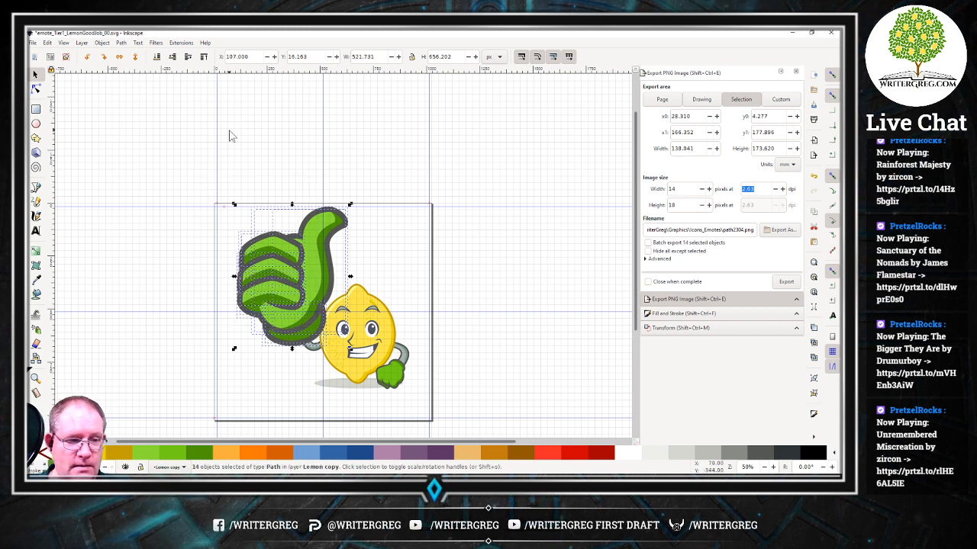
pyautogui.click(104, 43)
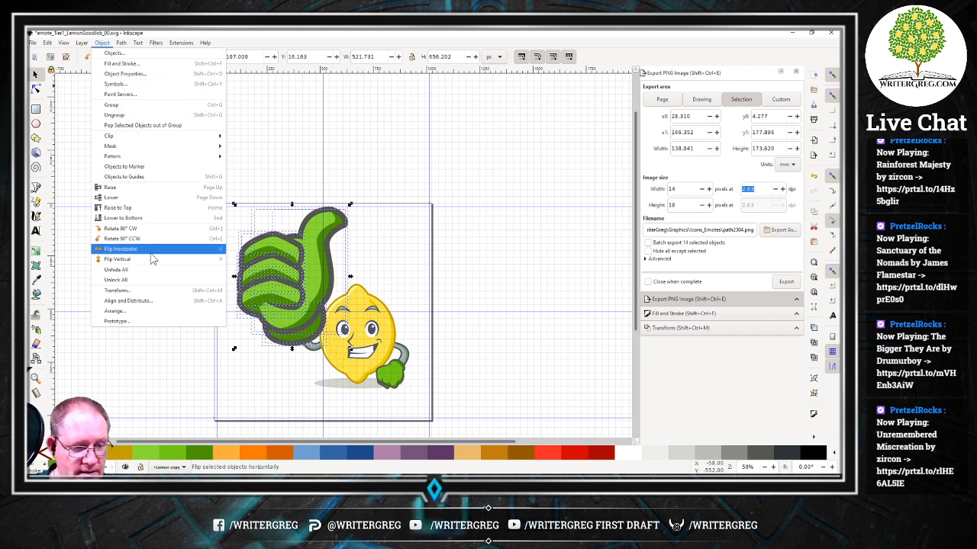
pyautogui.click(139, 109)
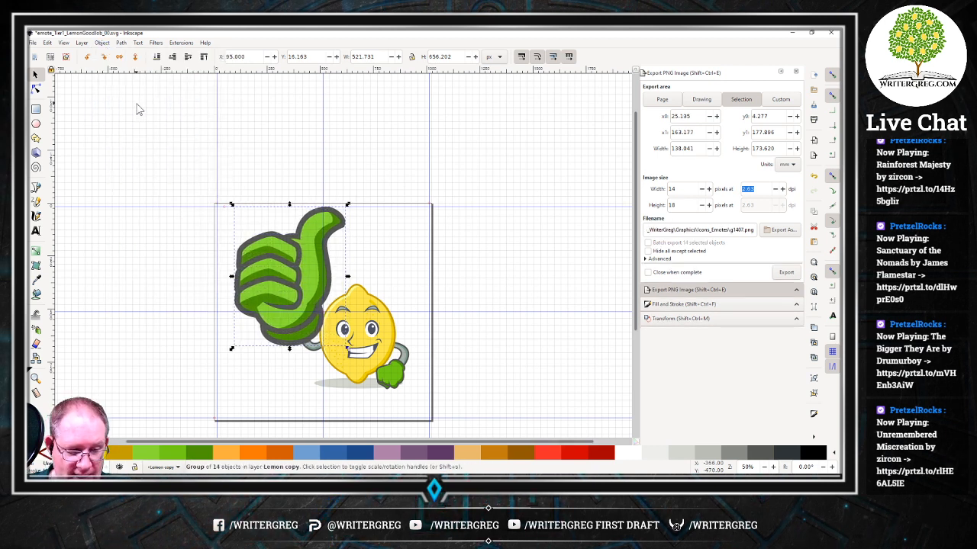
# Nudge the thumbs-up hand group left and down to X 71.000, Y 38.163 px, away from the lemon's face, and deselect it.
pyautogui.press('Left')
pyautogui.press('Left')
pyautogui.press('Left')
pyautogui.press('Left')
pyautogui.press('Left')
pyautogui.press('Left')
pyautogui.press('Left')
pyautogui.press('Left')
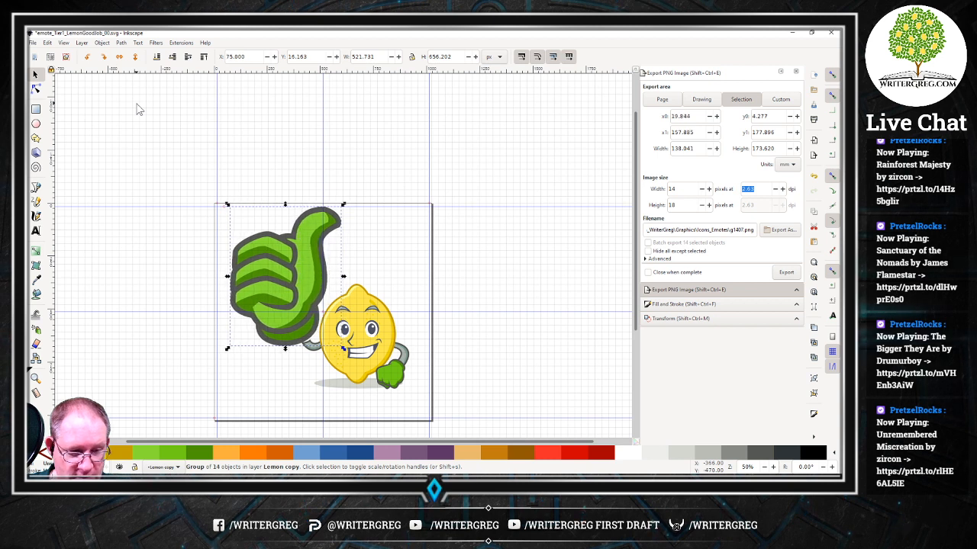
pyautogui.press('Right')
pyautogui.press('Right')
pyautogui.press('Right')
pyautogui.press('Down')
pyautogui.press('Down')
pyautogui.press('Down')
pyautogui.press('Down')
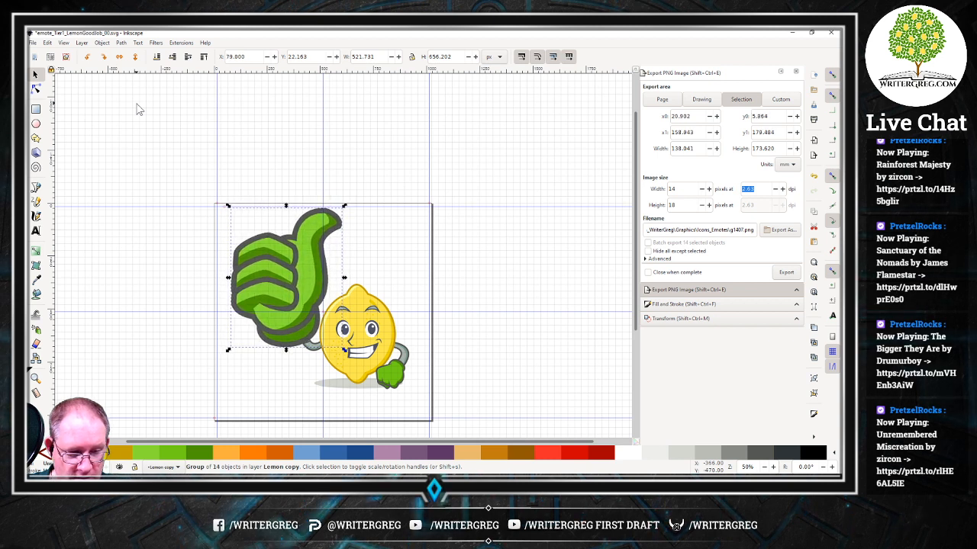
pyautogui.press('Down')
pyautogui.press('Down')
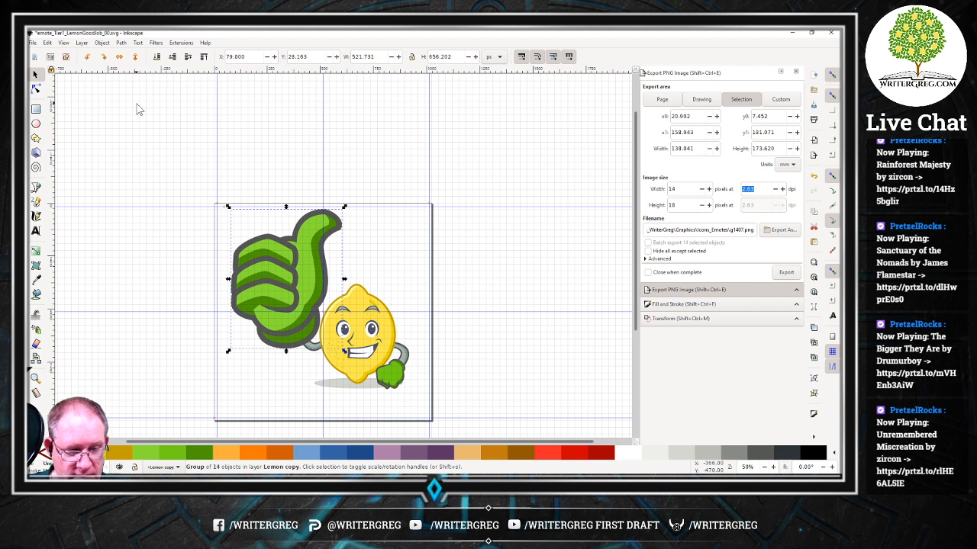
pyautogui.press('Left')
pyautogui.press('Down')
pyautogui.press('Down')
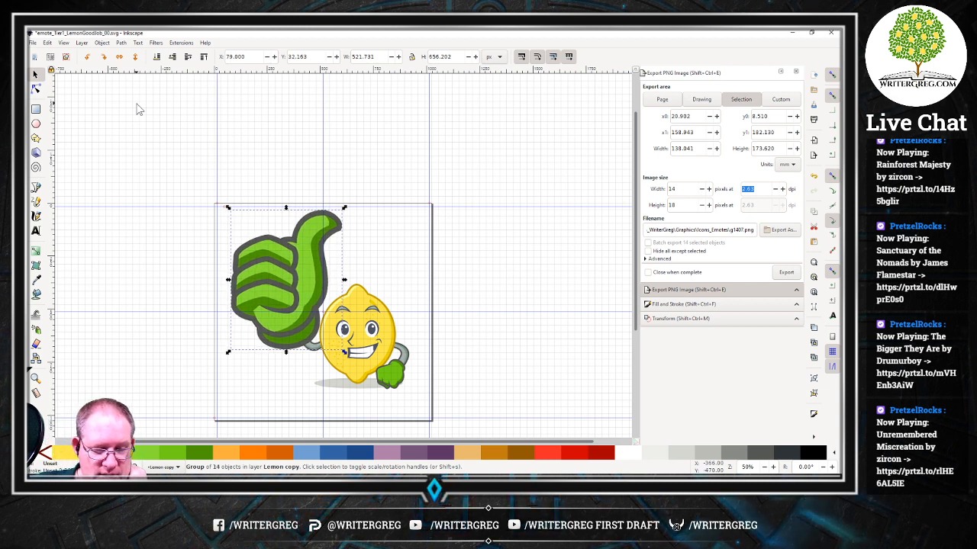
pyautogui.press('Left')
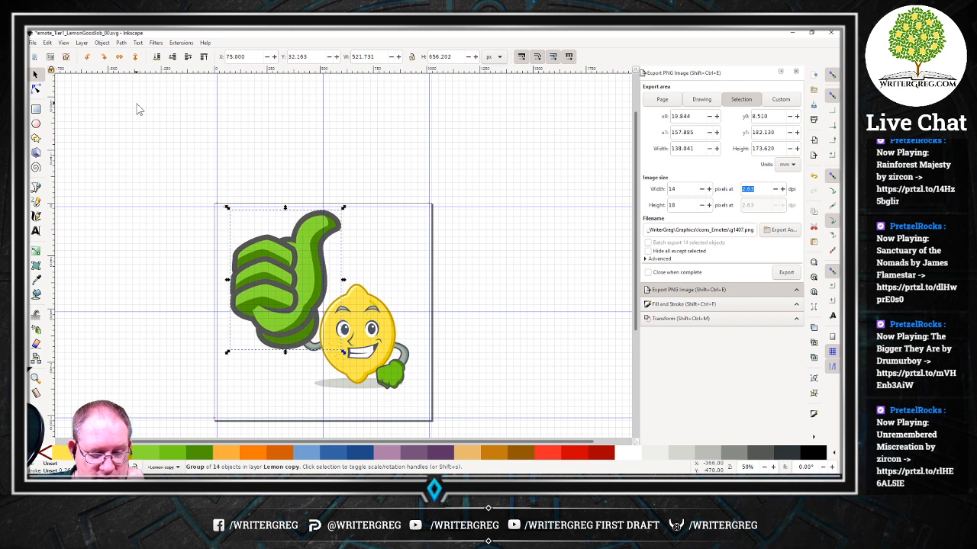
pyautogui.press('Down')
pyautogui.press('Left')
pyautogui.press('Down')
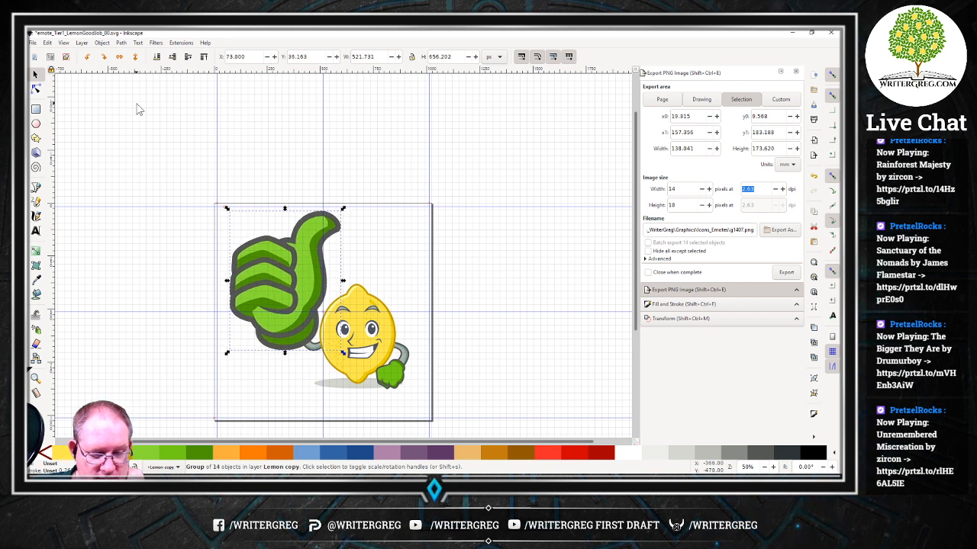
pyautogui.press('Left')
pyautogui.press('Down')
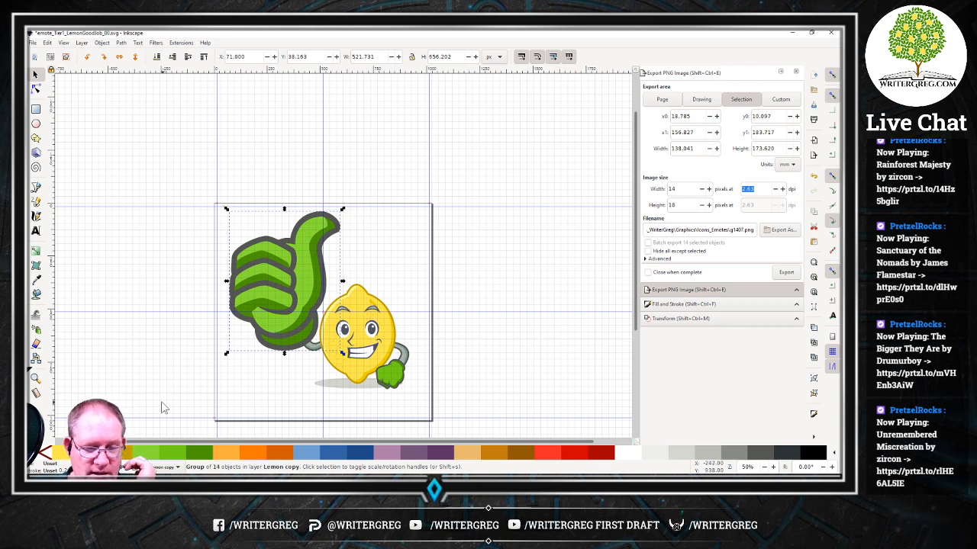
pyautogui.click(457, 328)
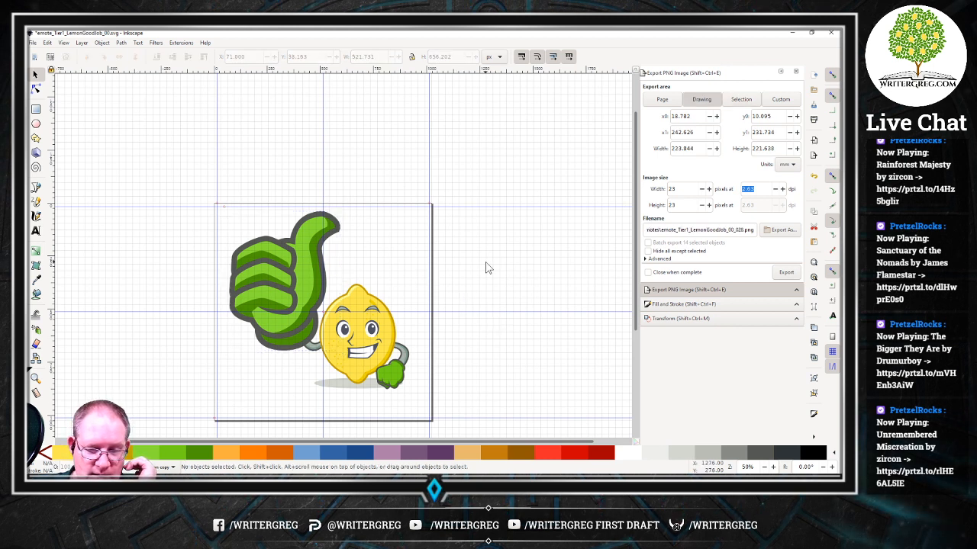
# Group all the paths of the lemon character, including its arms, small fist and shadow, and save the document.
pyautogui.moveTo(485, 262)
pyautogui.mouseDown()
pyautogui.moveTo(274, 391)
pyautogui.moveTo(274, 403)
pyautogui.mouseUp()
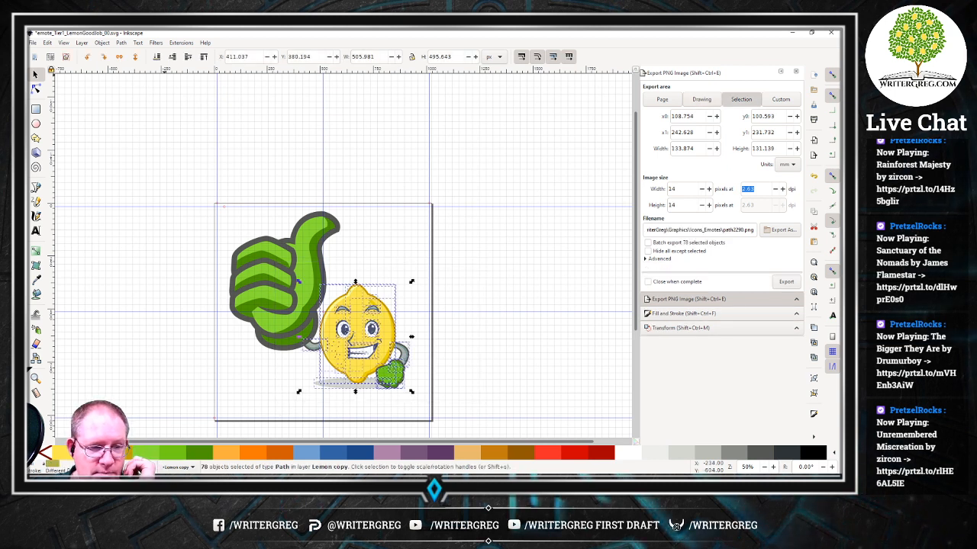
pyautogui.click(102, 43)
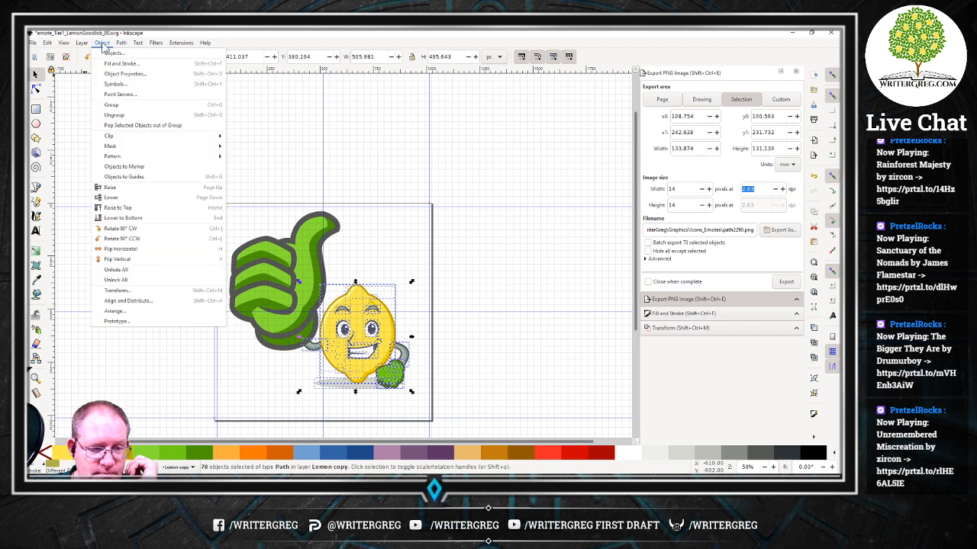
pyautogui.click(133, 107)
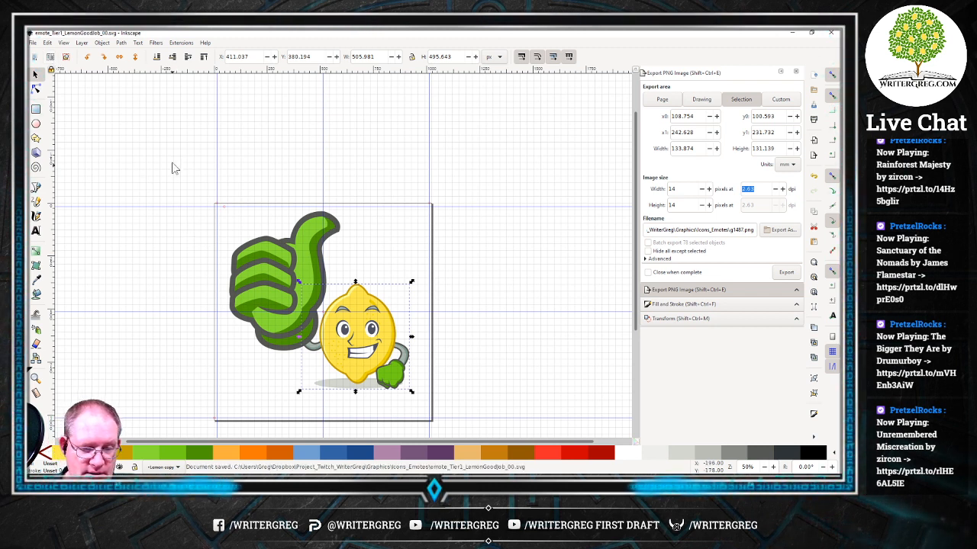
# Select the thumbs-up hand group and the lemon character group together and combine them into one group.
pyautogui.moveTo(173, 159); pyautogui.dragTo(469, 419)
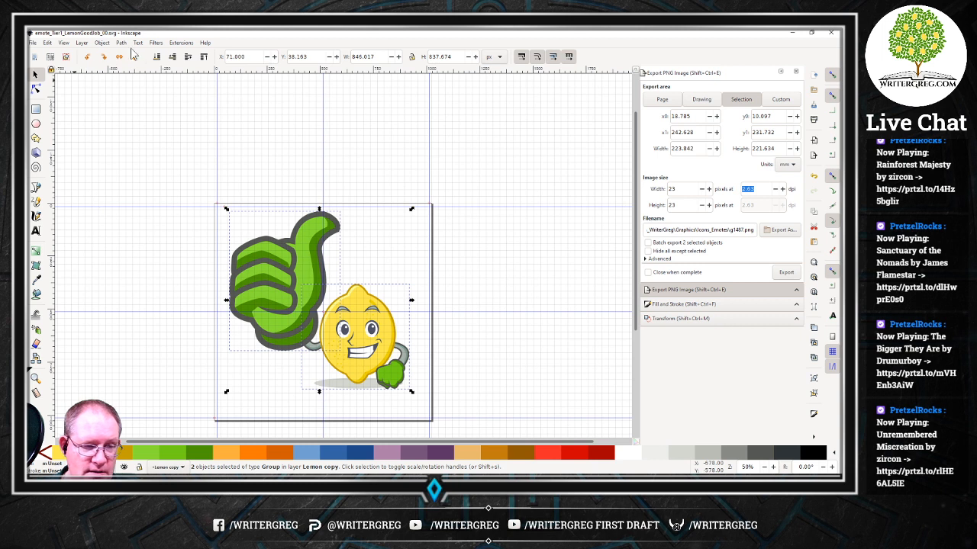
pyautogui.click(102, 44)
pyautogui.click(121, 107)
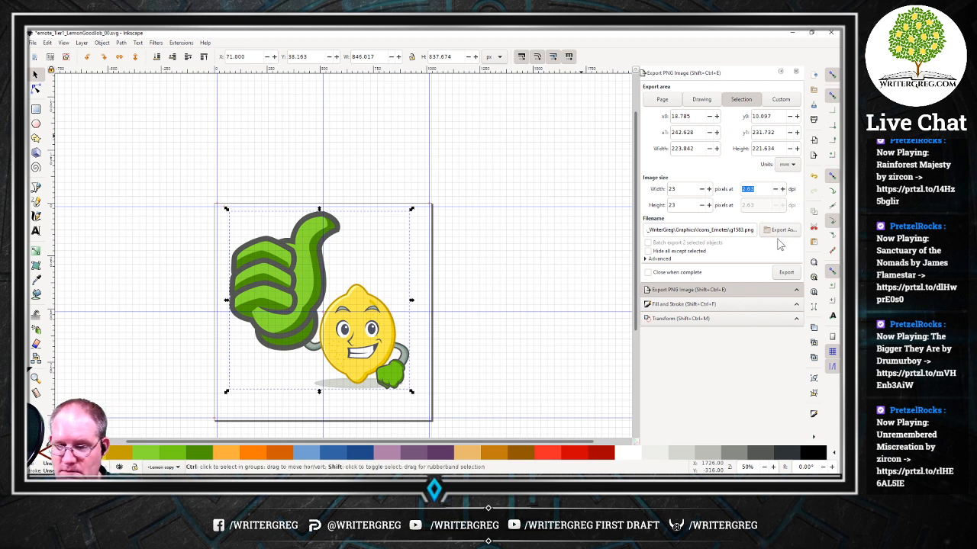
# Centre the combined hand-and-lemon group horizontally relative to the page using Align and Distribute.
pyautogui.hotkey('ctrl', 'shift', 'a')
pyautogui.click(756, 97)
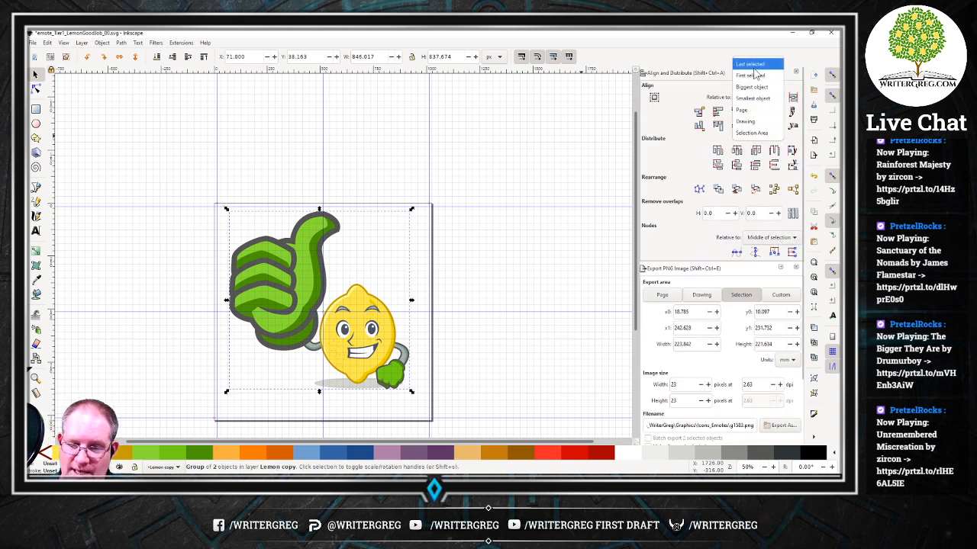
pyautogui.click(761, 112)
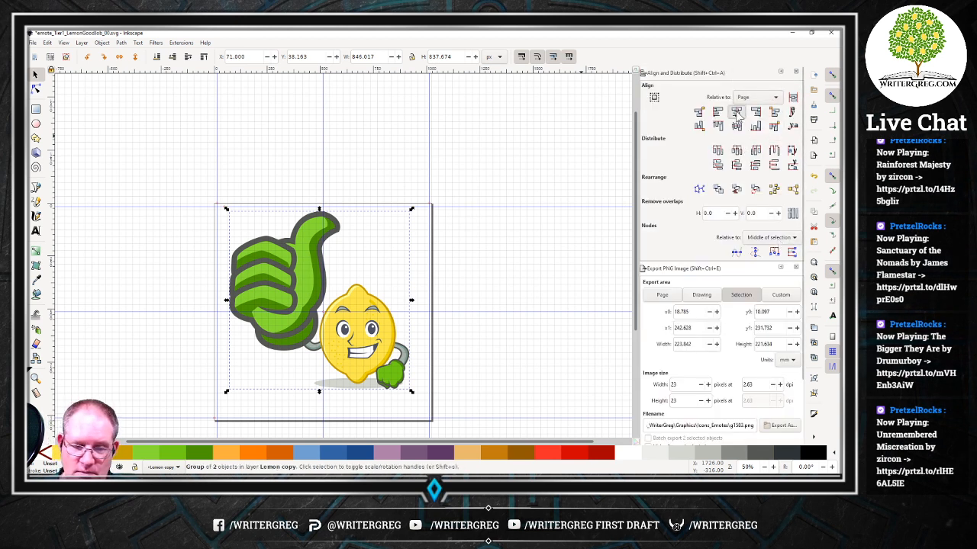
pyautogui.click(736, 112)
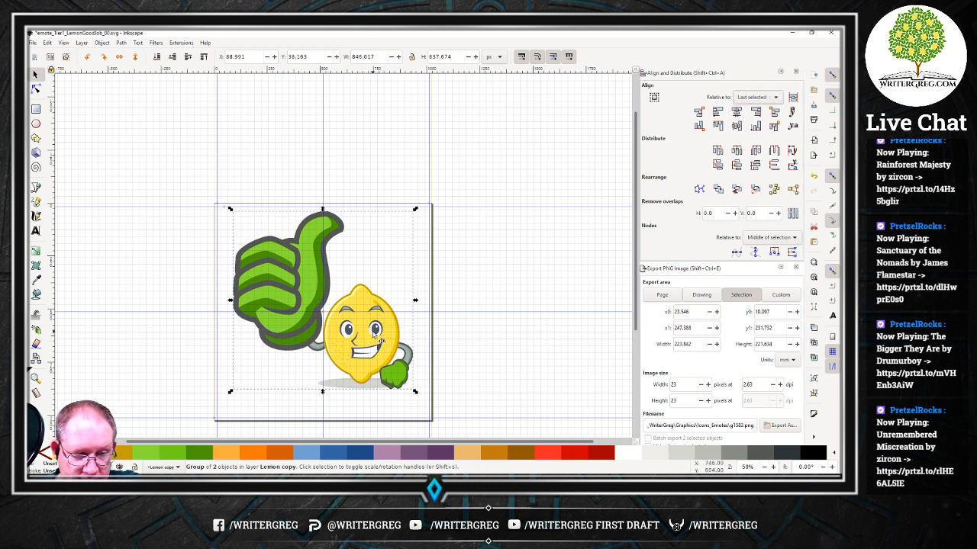
# Nudge the combined hand-and-lemon group up to Y 16.163 px, so its upper edge meets the horizontal guide near the page's upper border.
pyautogui.press('Up')
pyautogui.press('Up')
pyautogui.press('Up')
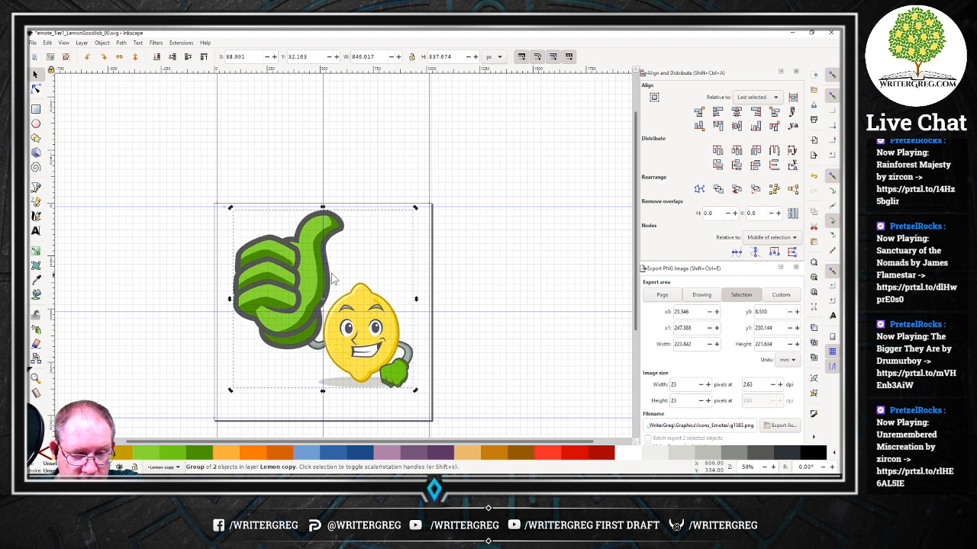
pyautogui.press('Up')
pyautogui.press('Up')
pyautogui.press('Up')
pyautogui.press('Up')
pyautogui.press('Up')
pyautogui.press('Up')
pyautogui.press('Up')
pyautogui.press('Up')
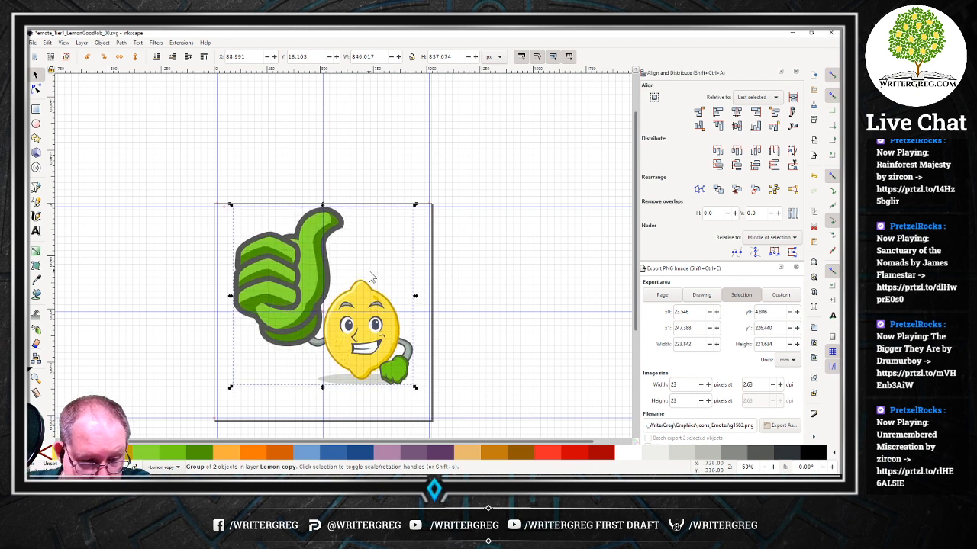
# Check the position of the horizontal guide along the page's upper border, then deselect the artwork and save the document.
pyautogui.doubleClick(459, 208)
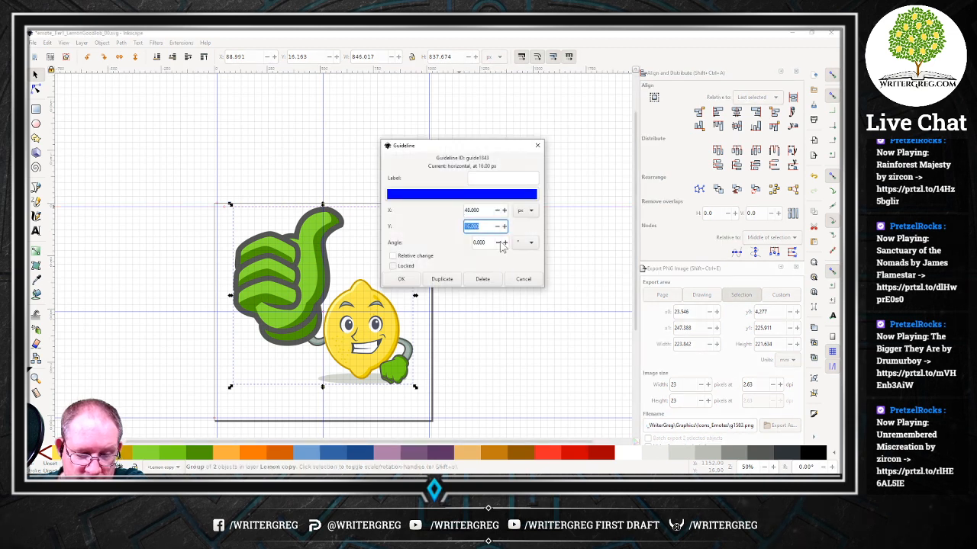
pyautogui.click(538, 146)
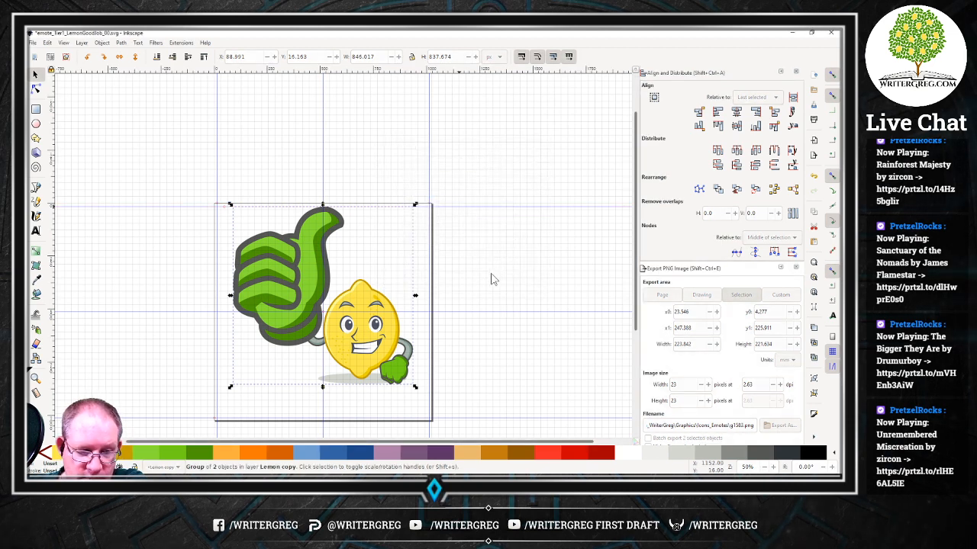
pyautogui.click(492, 281)
pyautogui.hotkey('ctrl', 's')
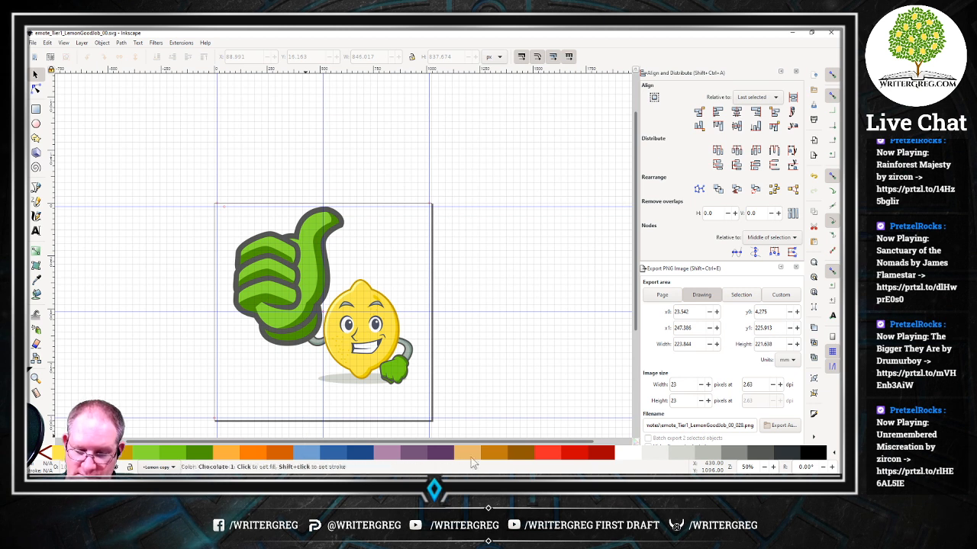
# Collapse the docked Align and Distribute and Export PNG Image dialogs, and show a widened Layers dialog.
pyautogui.click(779, 72)
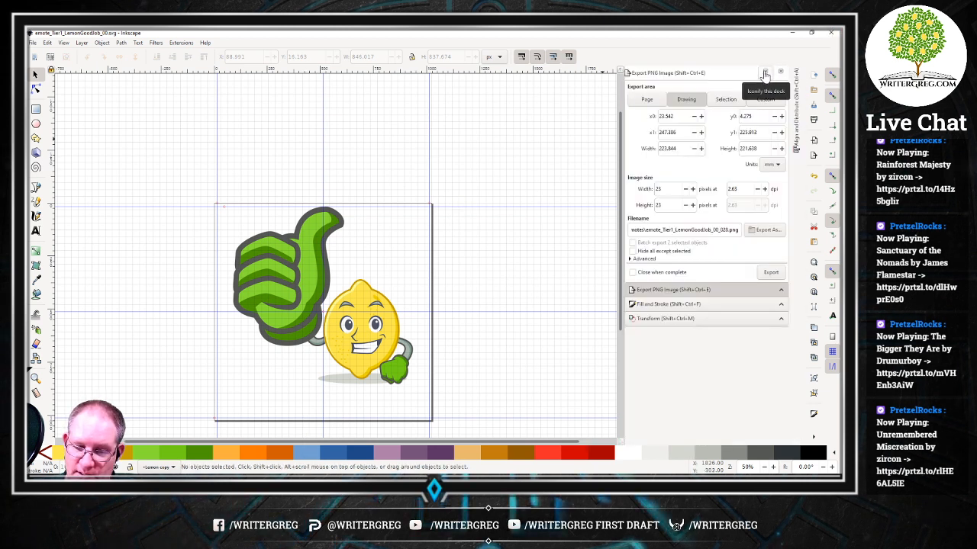
pyautogui.click(779, 72)
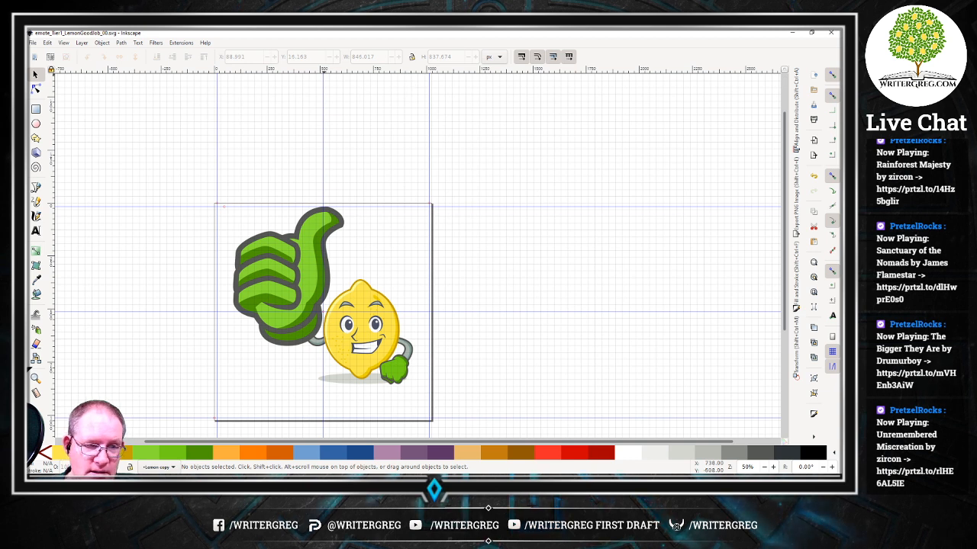
pyautogui.click(81, 43)
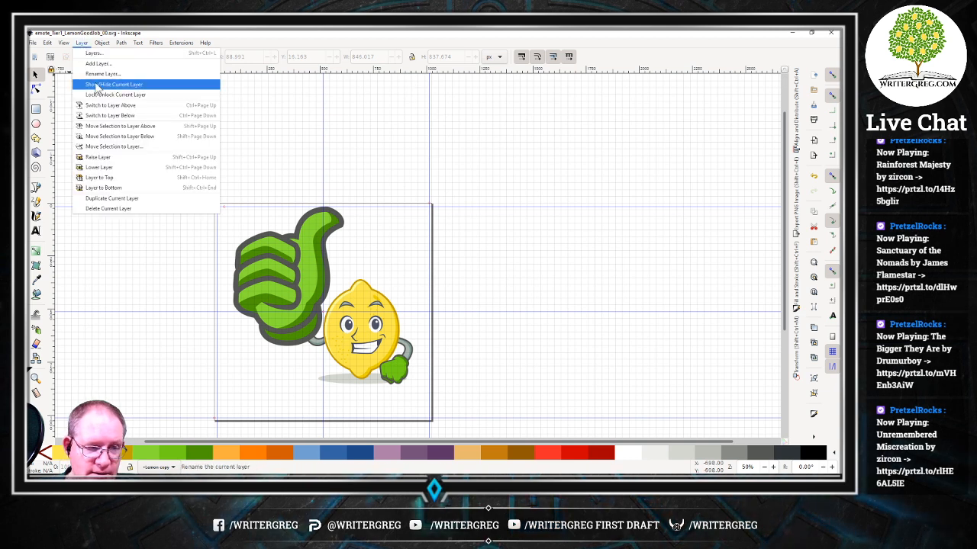
pyautogui.click(117, 59)
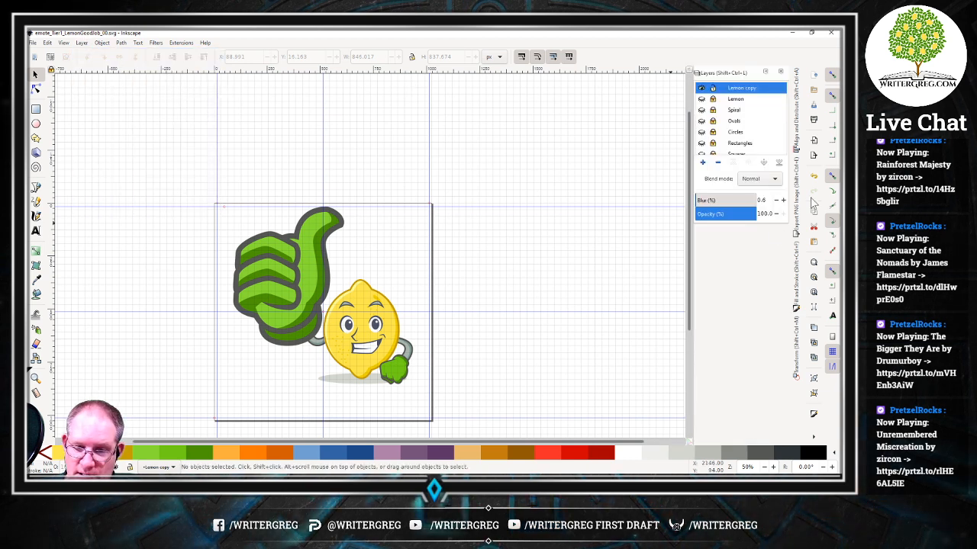
pyautogui.moveTo(691, 219); pyautogui.dragTo(586, 221)
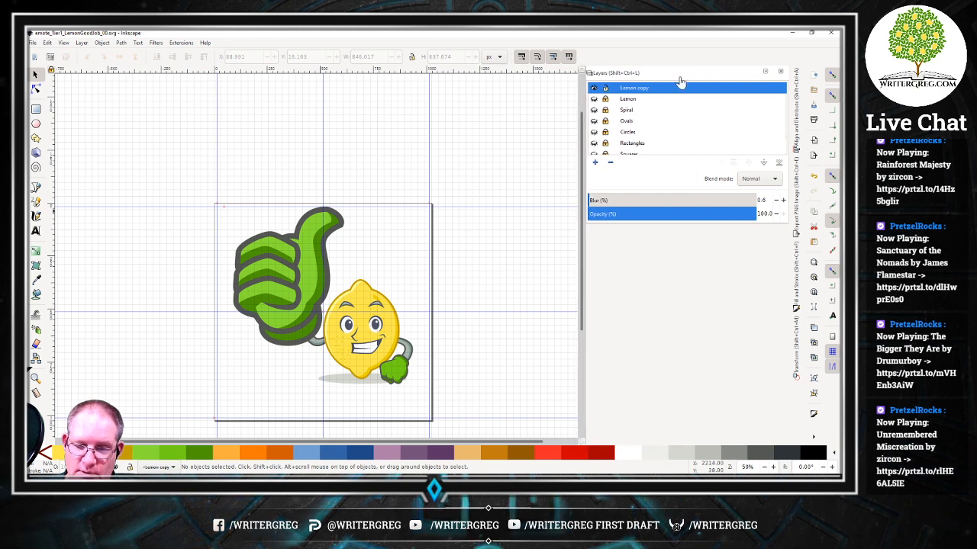
# Compare the Lemon copy and Lemon layers by toggling their visibility, leaving only Lemon copy shown.
pyautogui.click(593, 88)
pyautogui.click(594, 99)
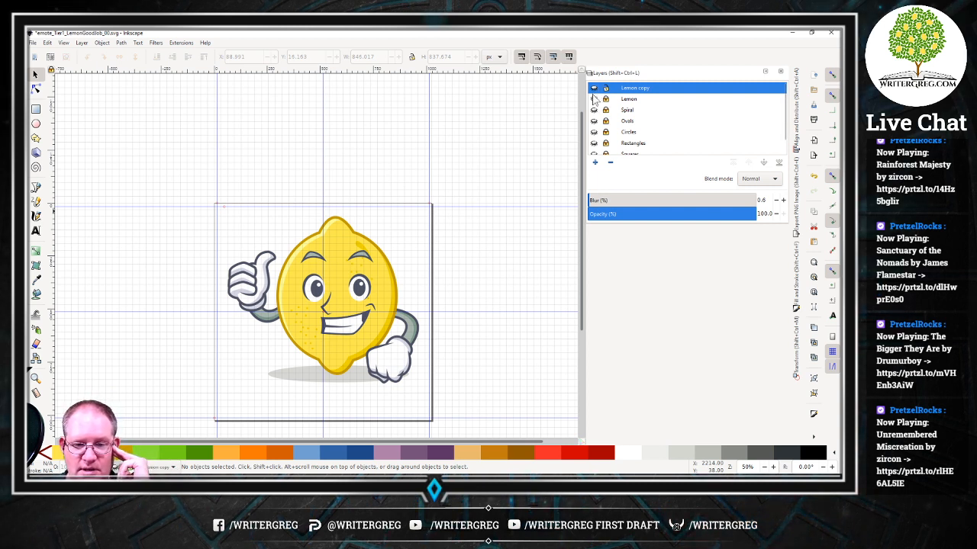
pyautogui.click(594, 99)
pyautogui.click(593, 87)
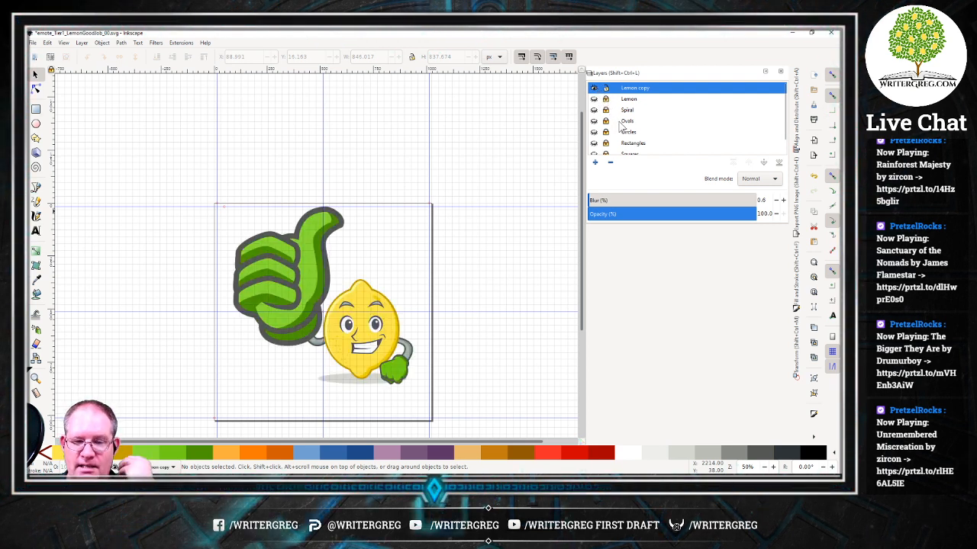
pyautogui.click(594, 100)
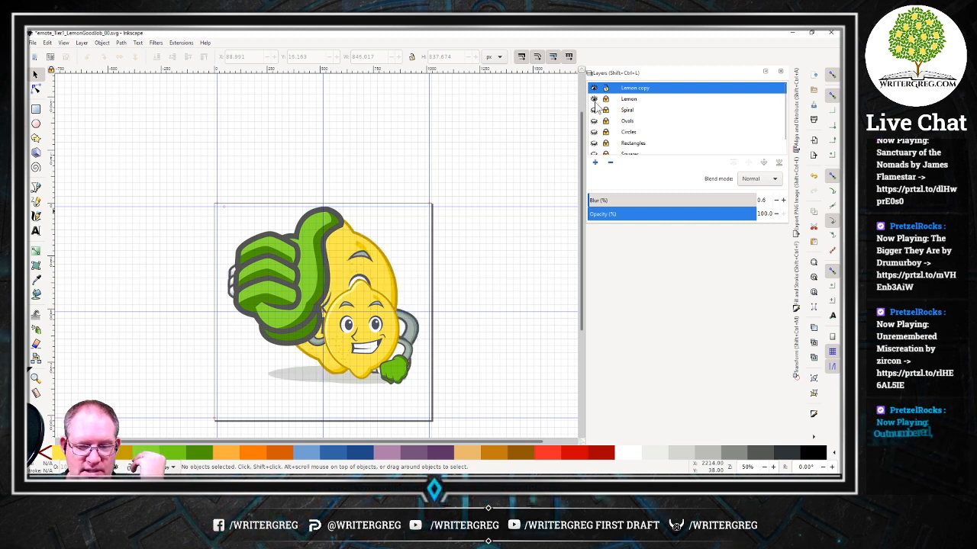
pyautogui.click(594, 99)
pyautogui.click(595, 100)
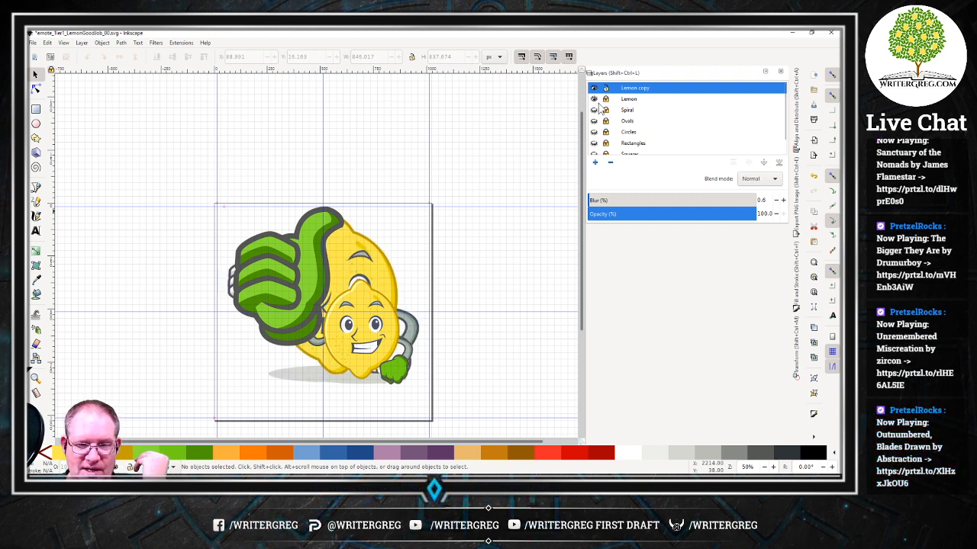
pyautogui.click(595, 99)
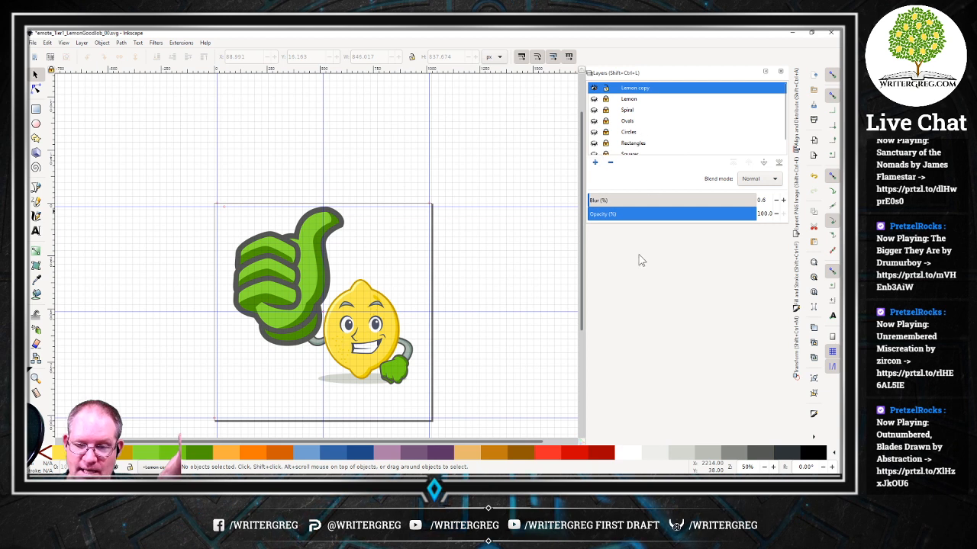
# Add a layer named "Good Job" above the Lemon copy layer and save the document.
pyautogui.click(594, 162)
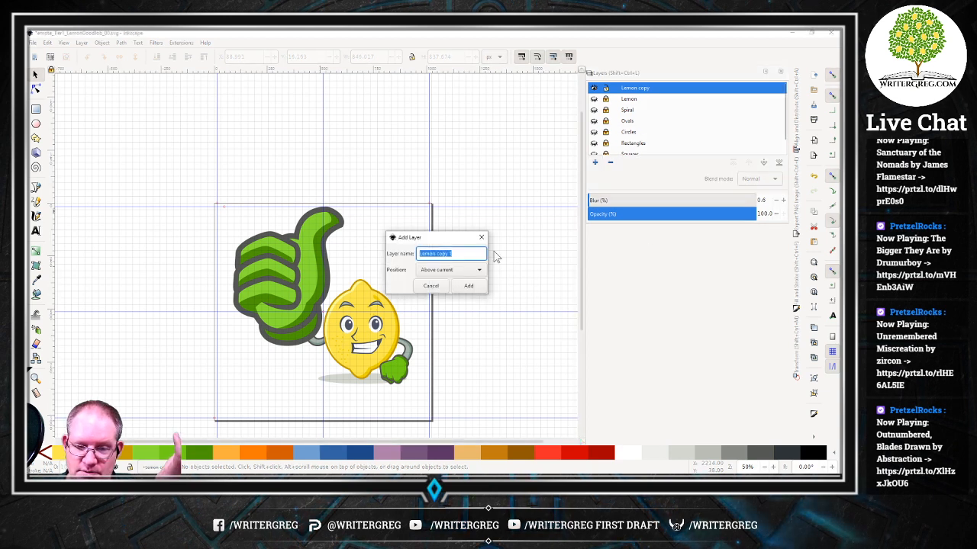
pyautogui.write('Goo')
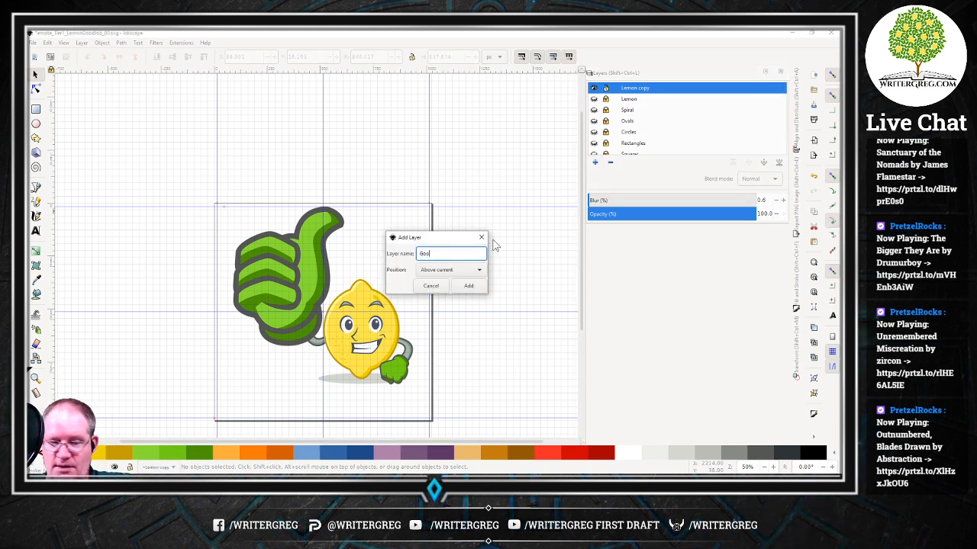
pyautogui.write('d J')
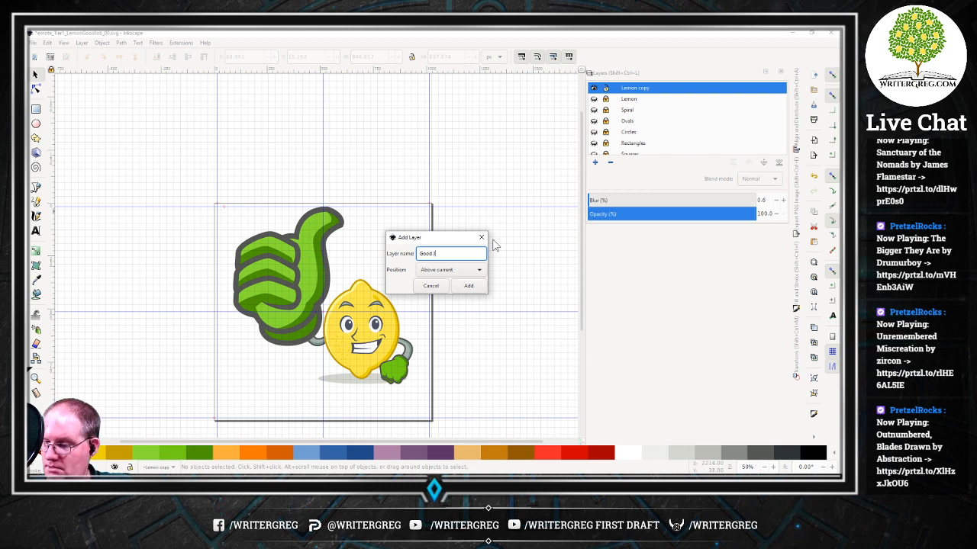
pyautogui.write('ob')
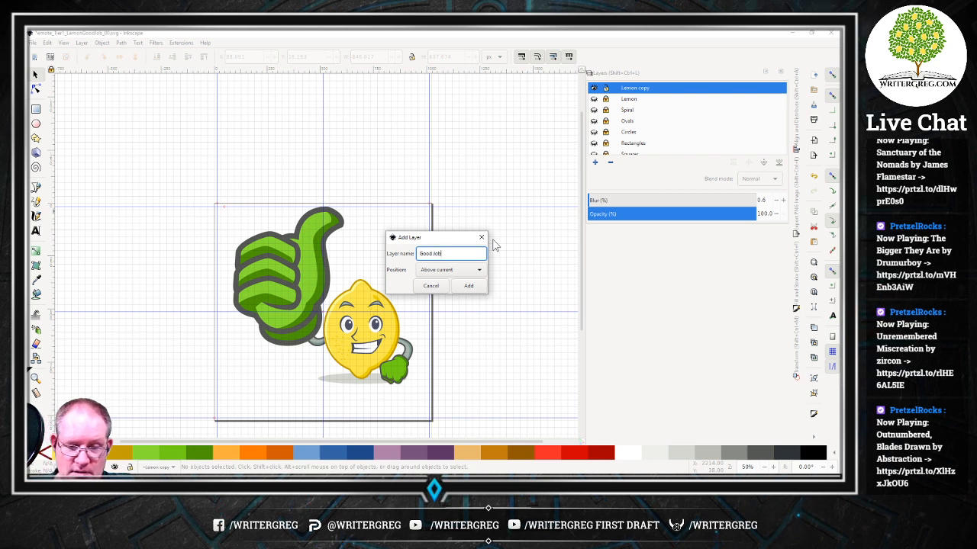
pyautogui.click(468, 285)
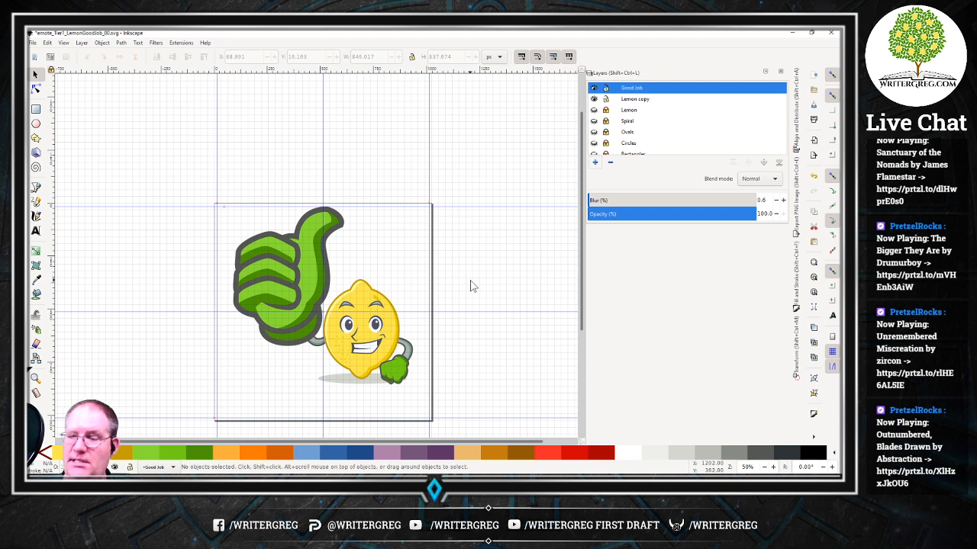
pyautogui.hotkey('ctrl', 's')
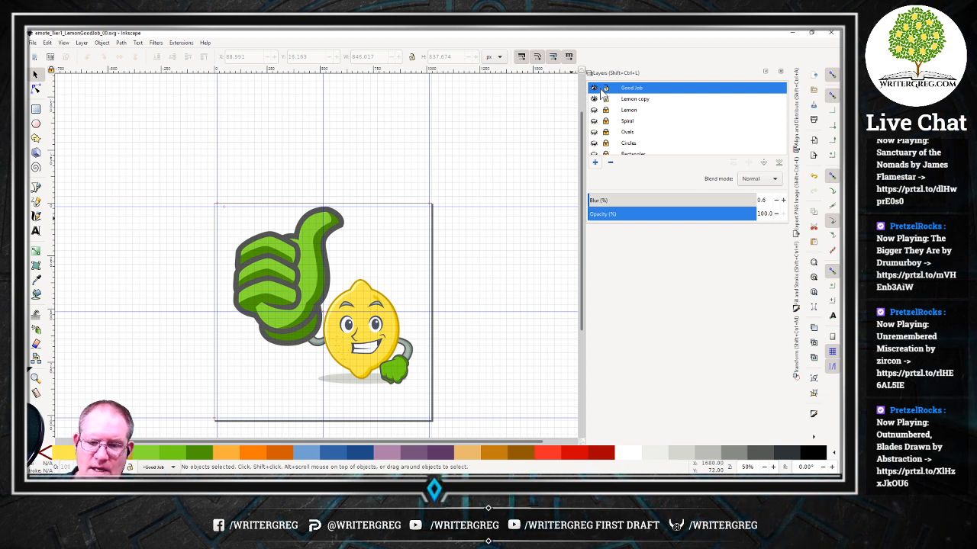
pyautogui.rightClick(629, 121)
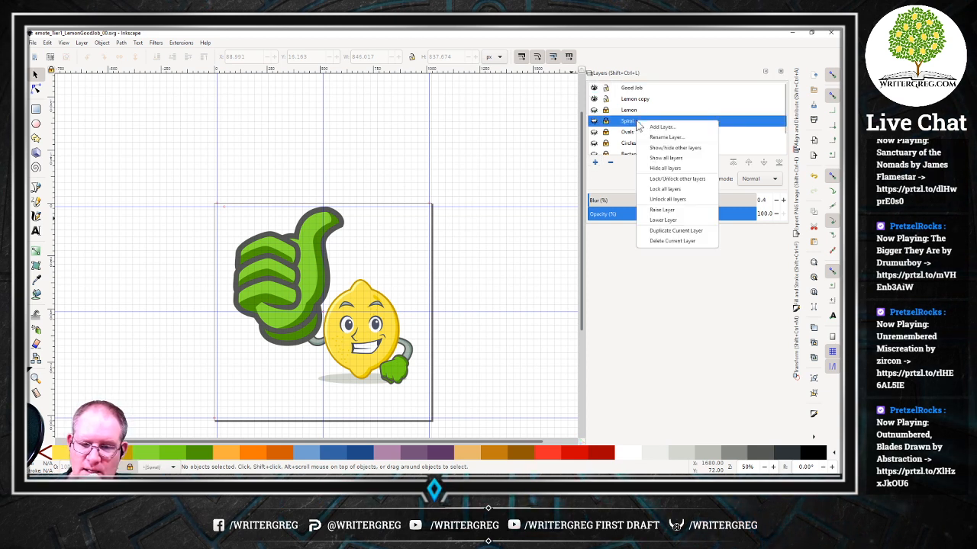
pyautogui.click(651, 300)
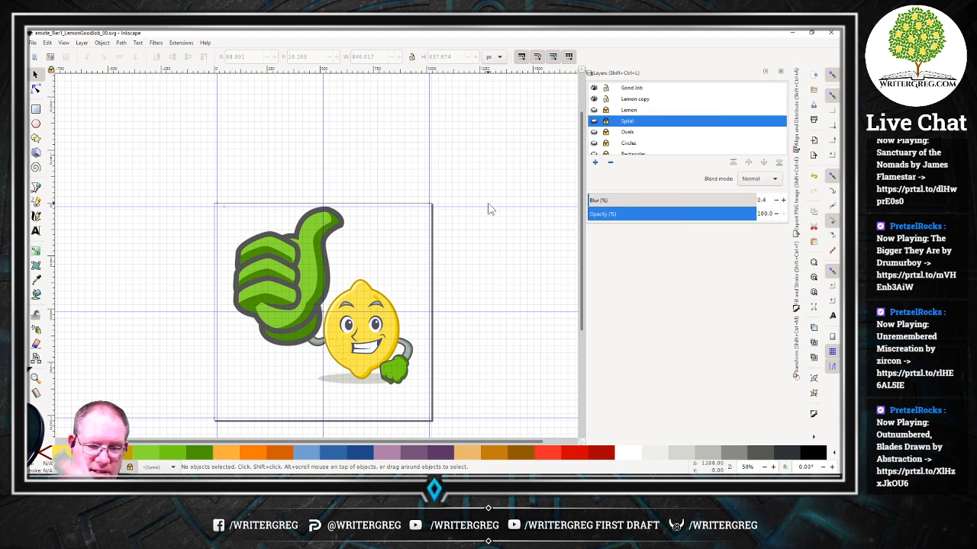
pyautogui.scroll(-2, 509, 253)
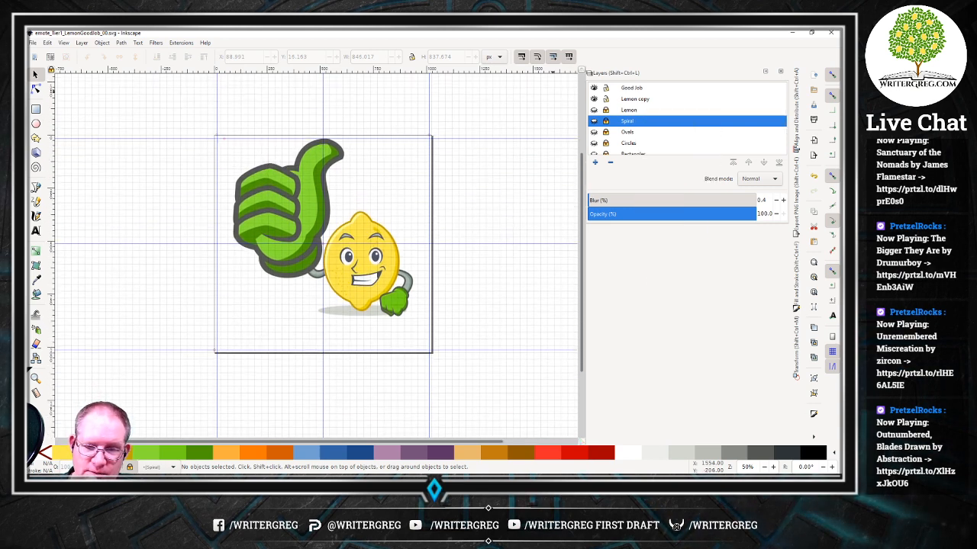
pyautogui.click(630, 89)
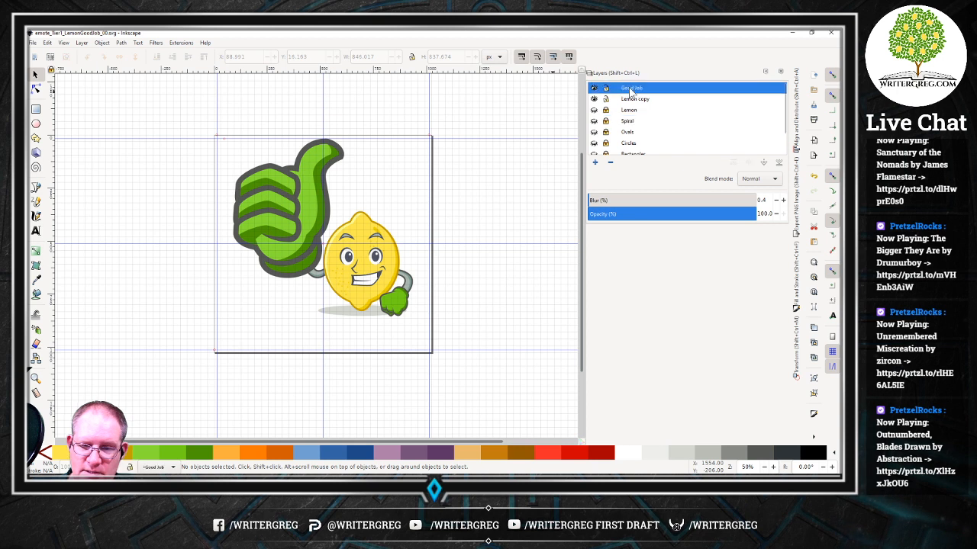
# Set the Text tool's font size to 144 with px as the unit.
pyautogui.click(35, 231)
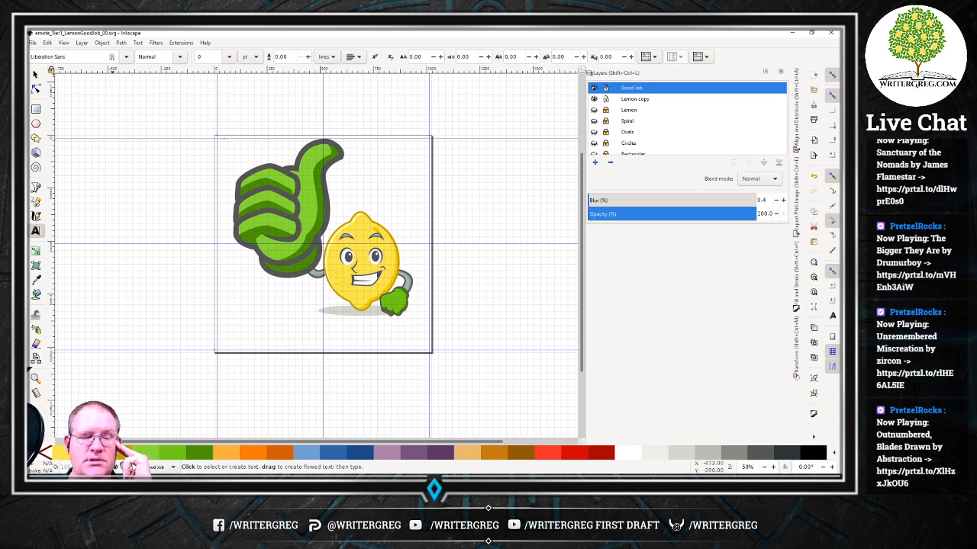
pyautogui.click(127, 57)
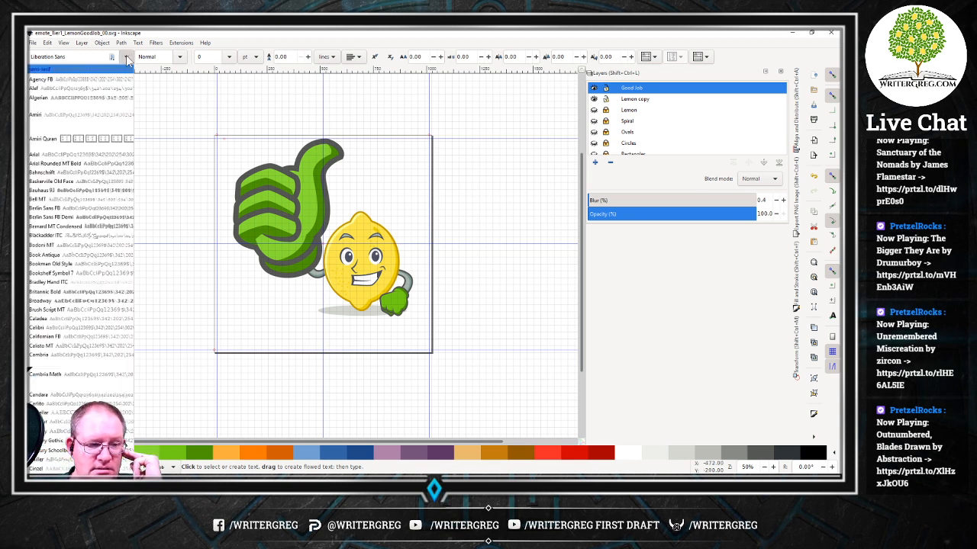
pyautogui.click(127, 60)
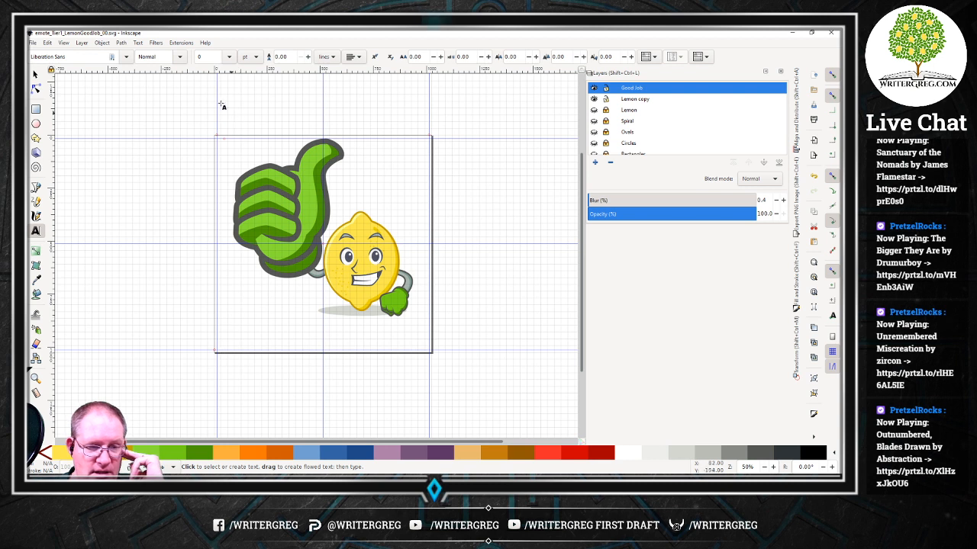
pyautogui.click(253, 59)
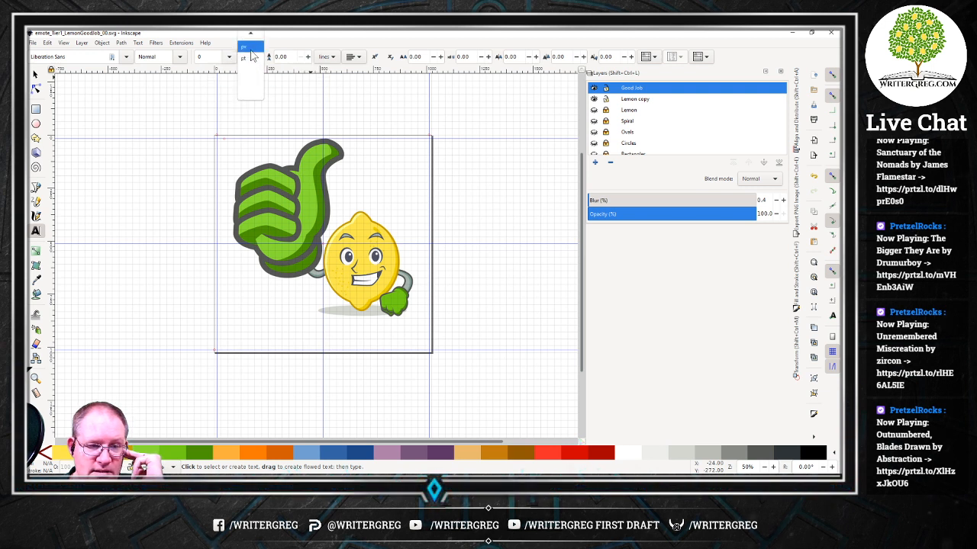
pyautogui.click(251, 50)
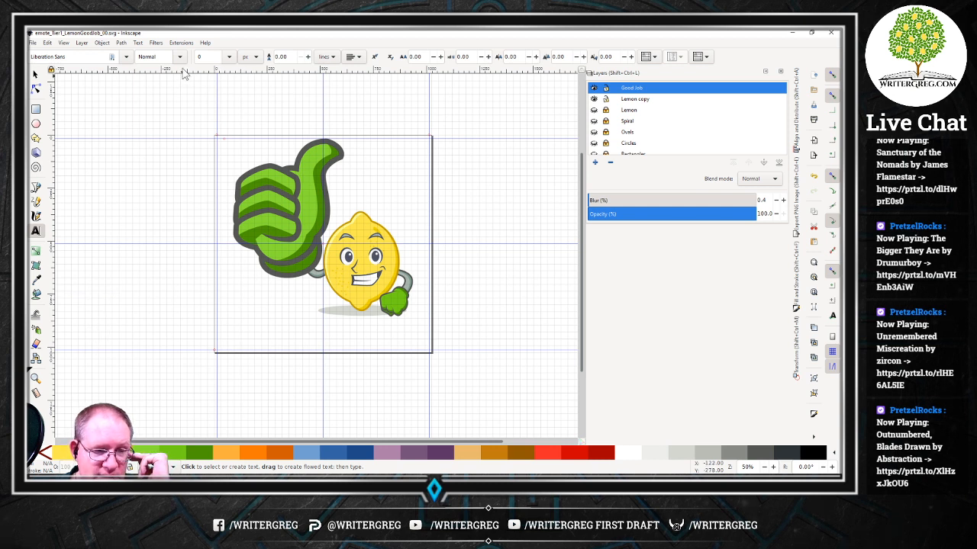
pyautogui.click(228, 58)
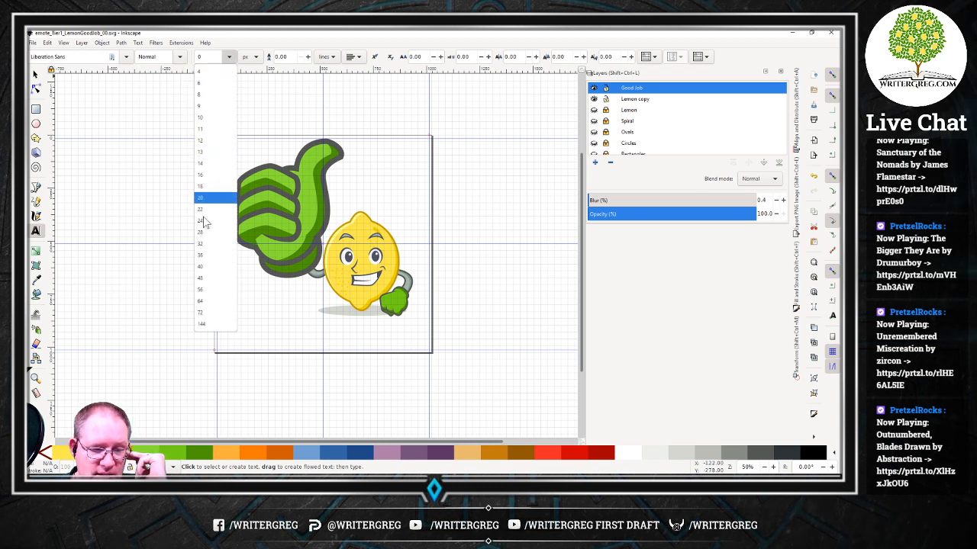
pyautogui.click(210, 320)
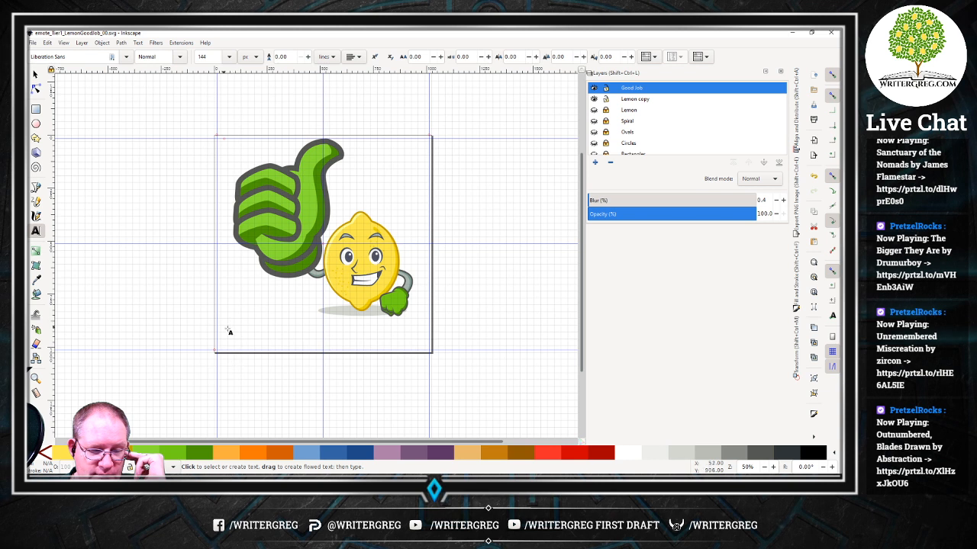
# Add the text "GOOD JOB!" below the thumbs-up hand near the page's lower edge and format it as bold italic.
pyautogui.click(229, 332)
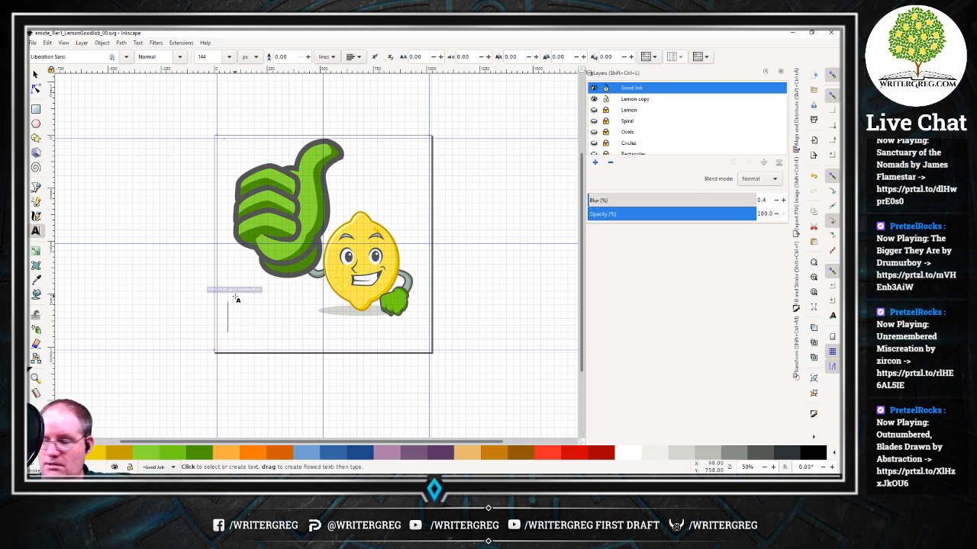
pyautogui.write('GOOD JO')
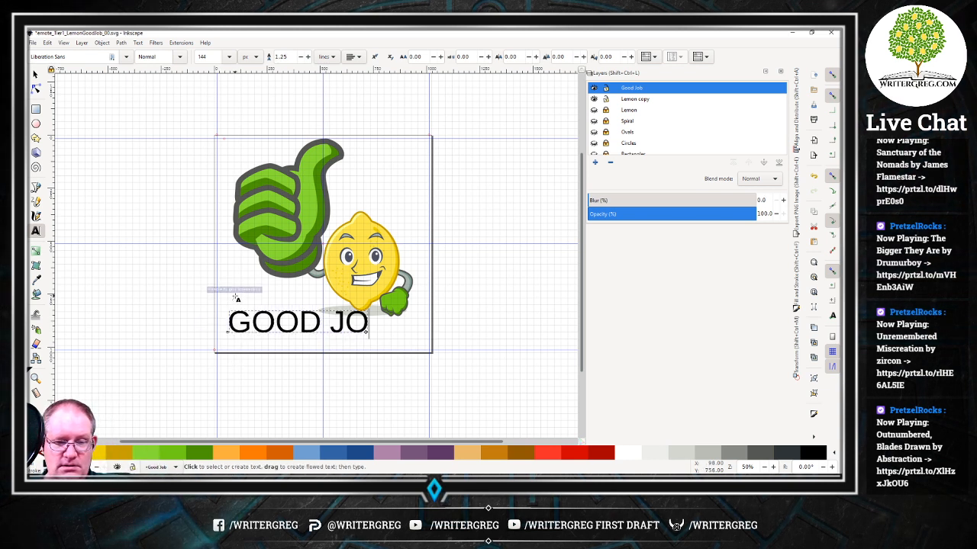
pyautogui.write('B!')
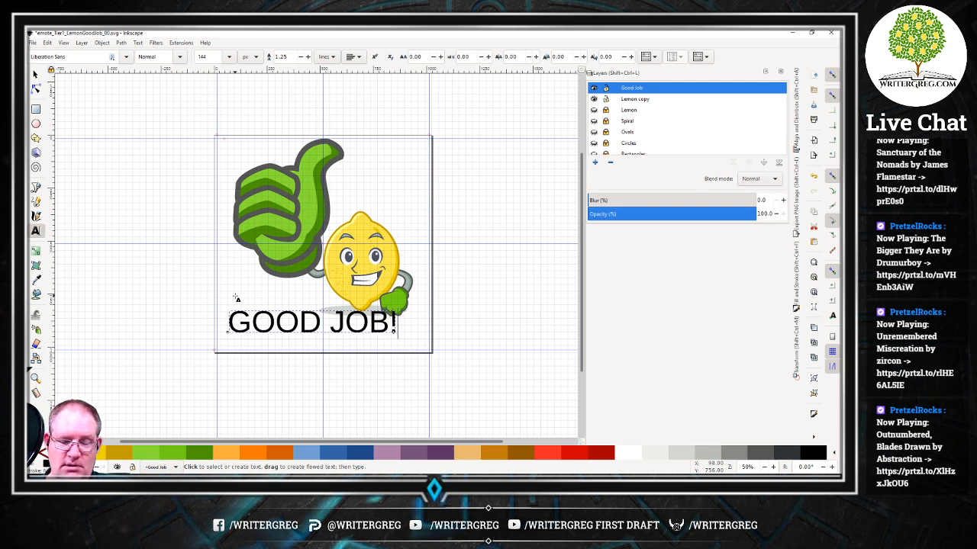
pyautogui.hotkey('ctrl', 'a')
pyautogui.hotkey('ctrl', 'b')
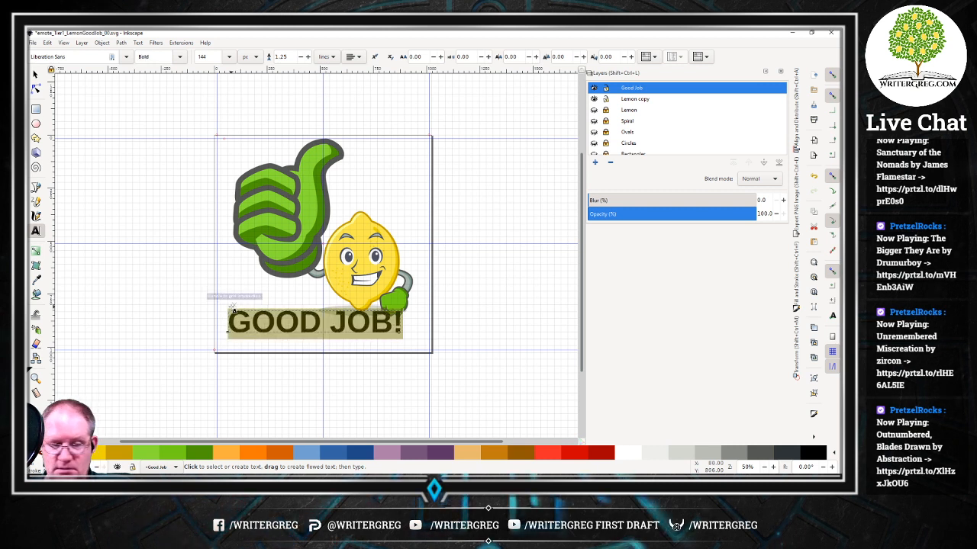
pyautogui.hotkey('ctrl', 'i')
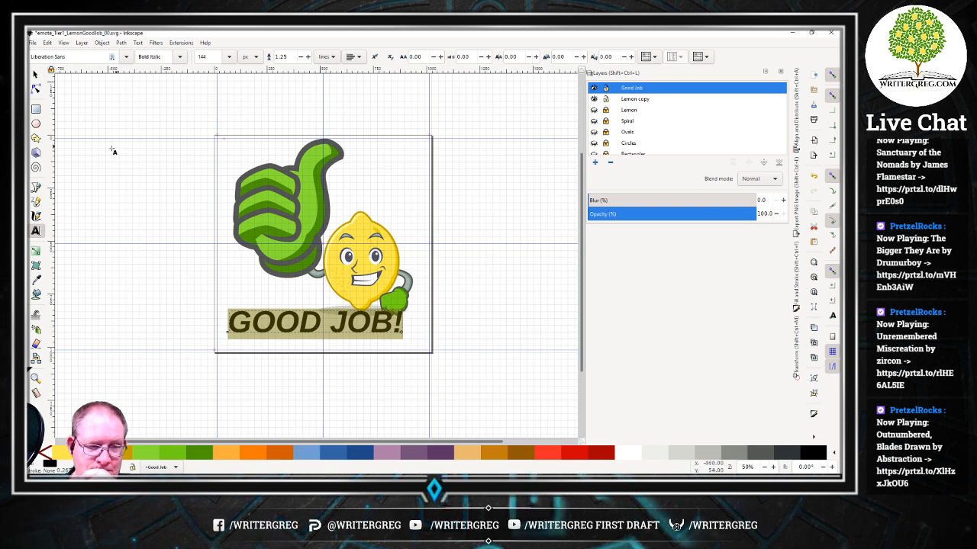
# Finish editing the text and select "GOOD JOB!" as an object.
pyautogui.click(269, 368)
pyautogui.press('F1')
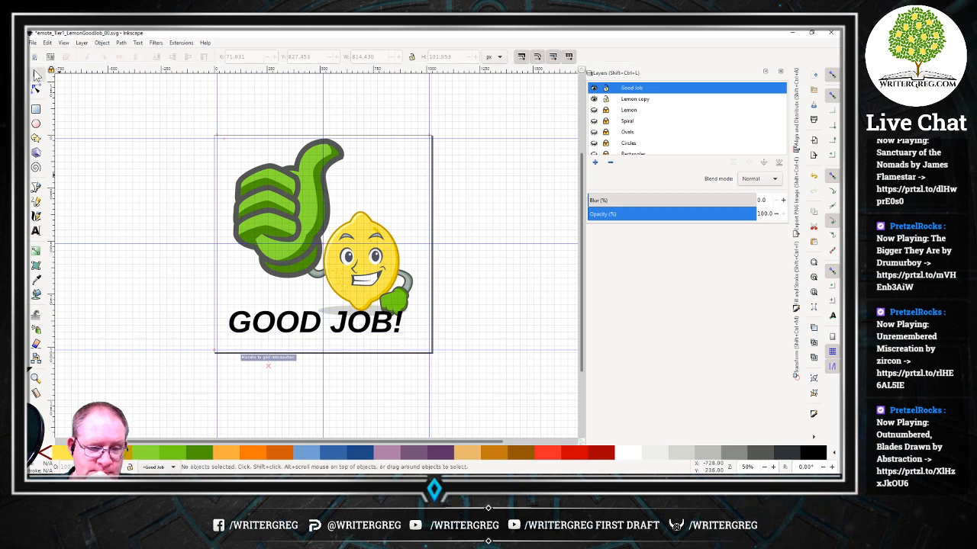
pyautogui.click(302, 327)
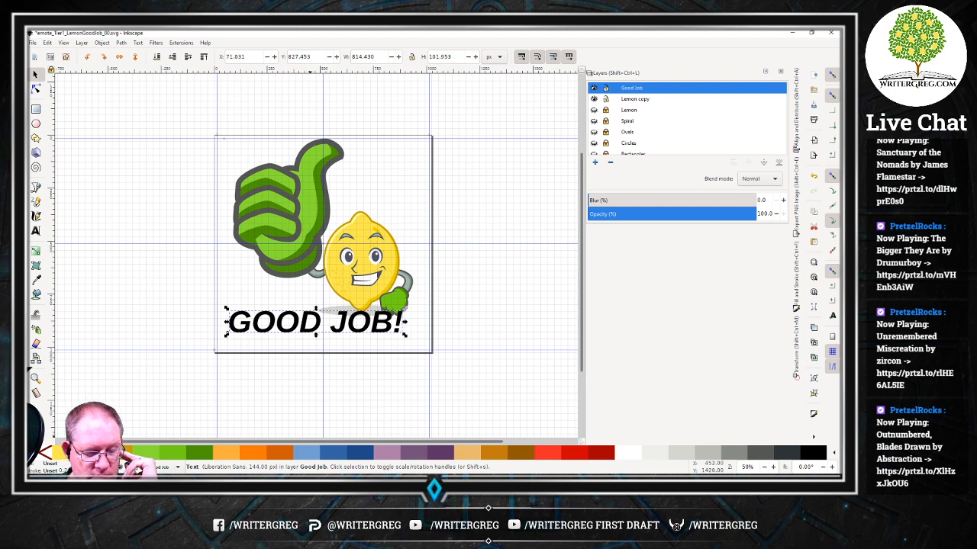
pyautogui.moveTo(176, 481)
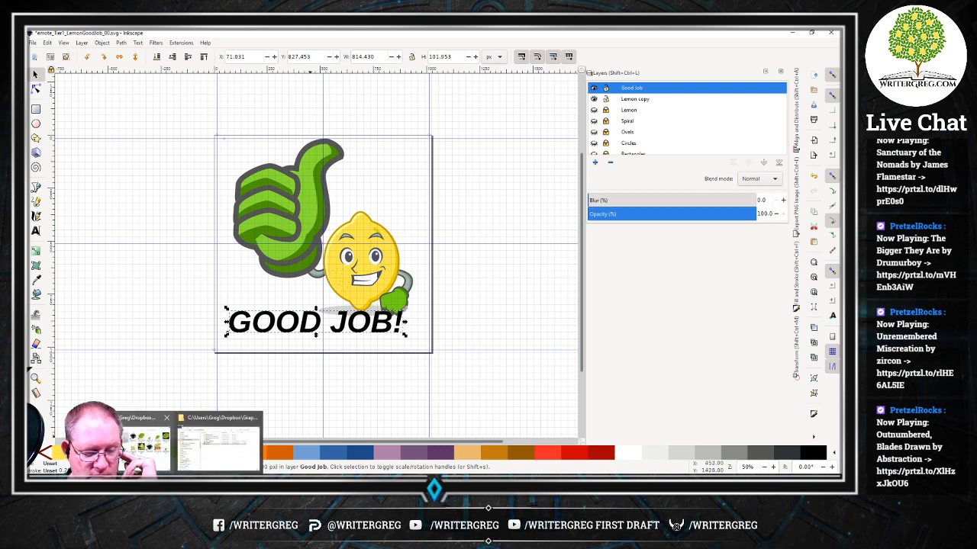
pyautogui.moveTo(144, 458)
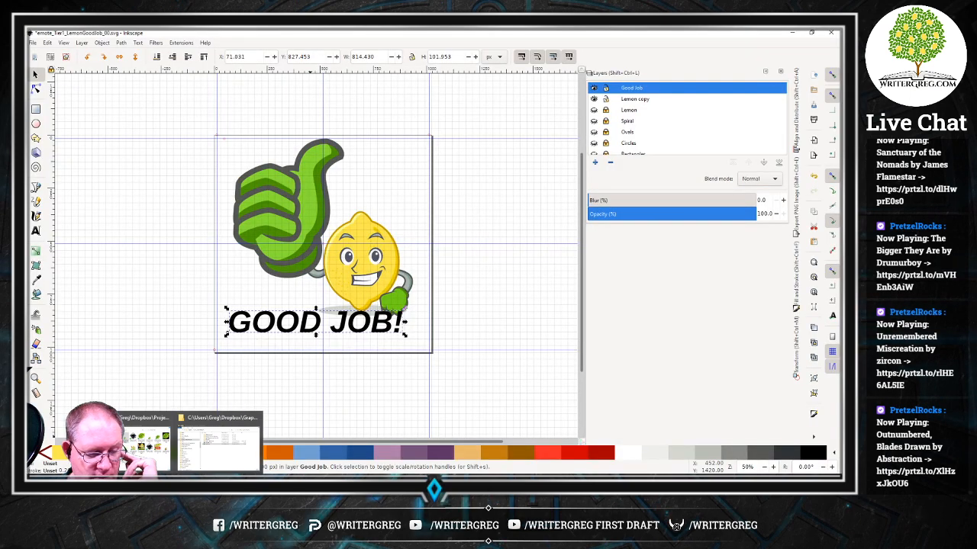
pyautogui.click(34, 473)
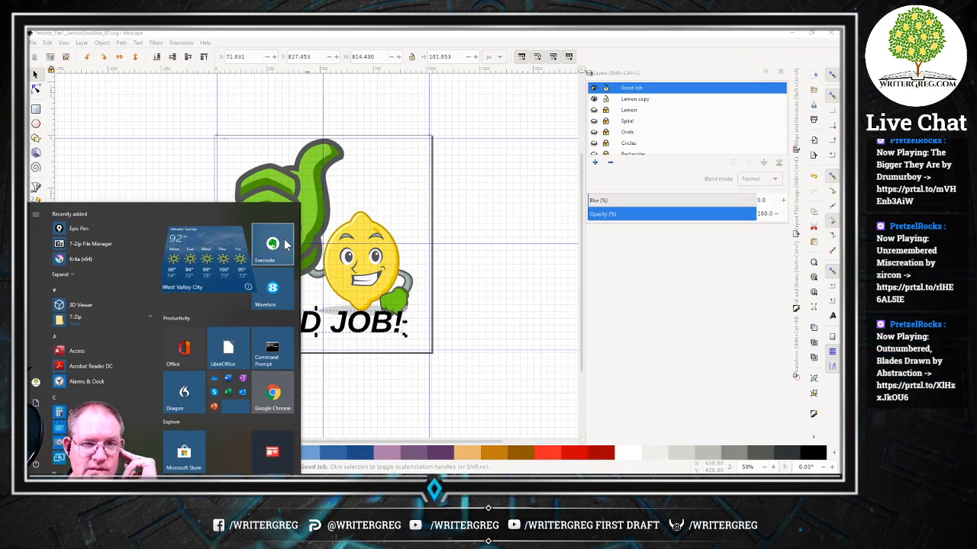
pyautogui.click(481, 73)
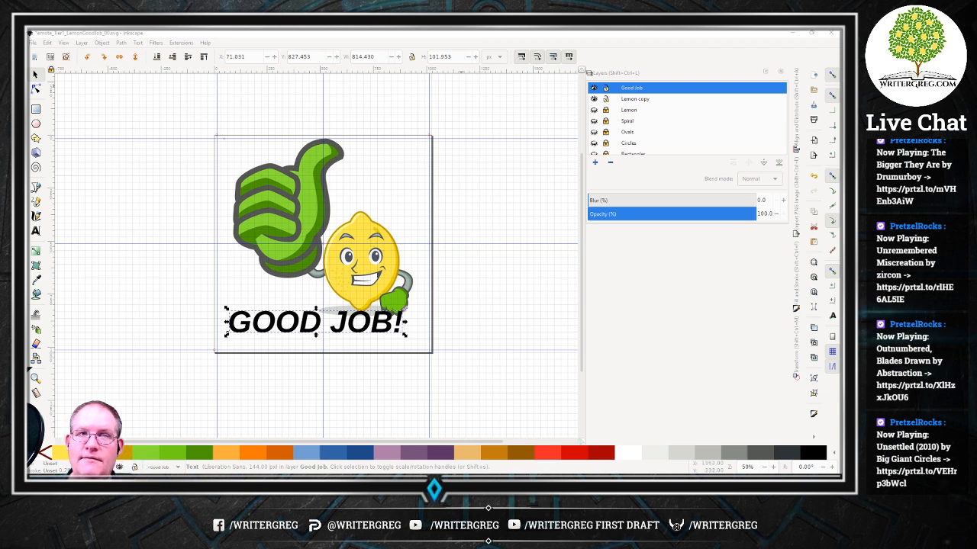
pyautogui.hotkey('alt', 'Tab')
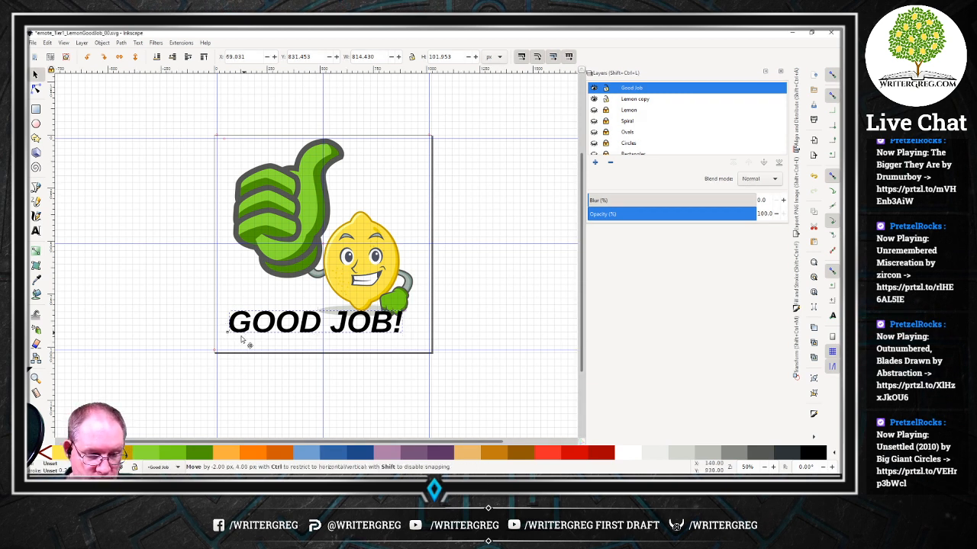
# Move "GOOD JOB!" toward the page's lower-left corner and stretch it to about 940 px wide by 172 px high.
pyautogui.moveTo(244, 342); pyautogui.dragTo(235, 353)
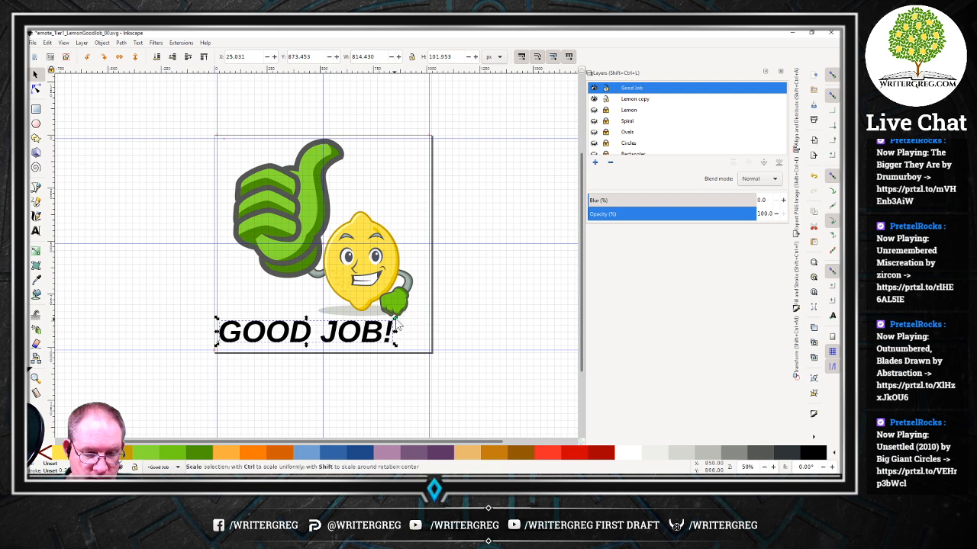
pyautogui.moveTo(395, 321); pyautogui.dragTo(421, 306)
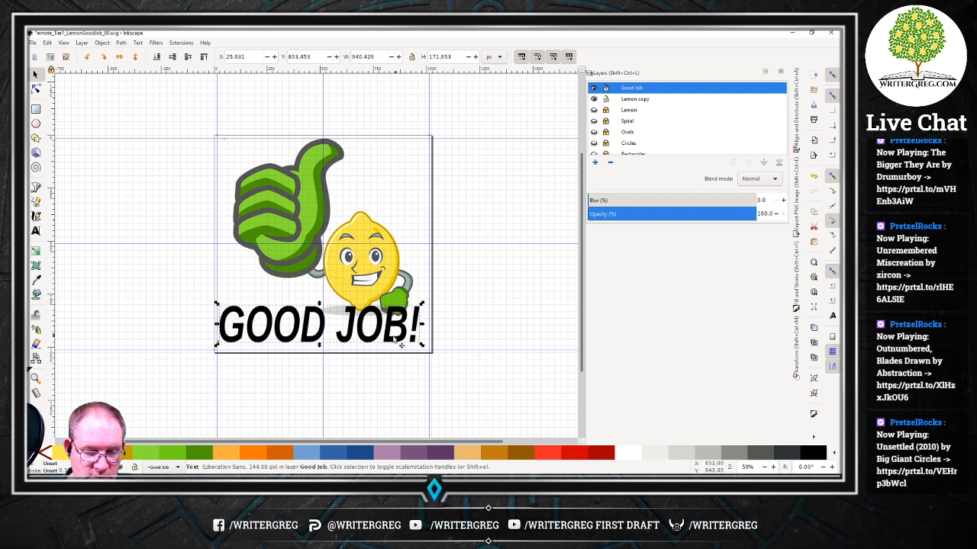
pyautogui.moveTo(396, 344); pyautogui.dragTo(399, 343)
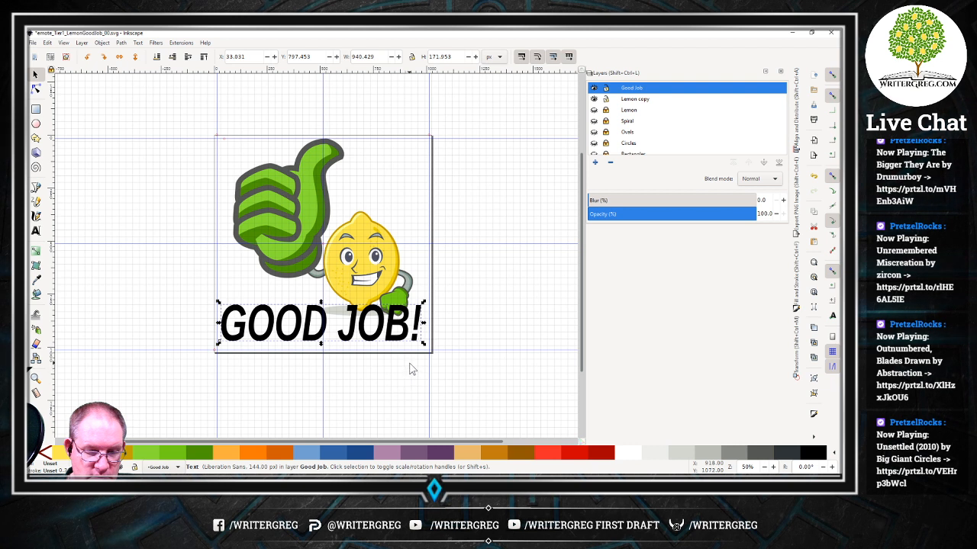
pyautogui.click(456, 389)
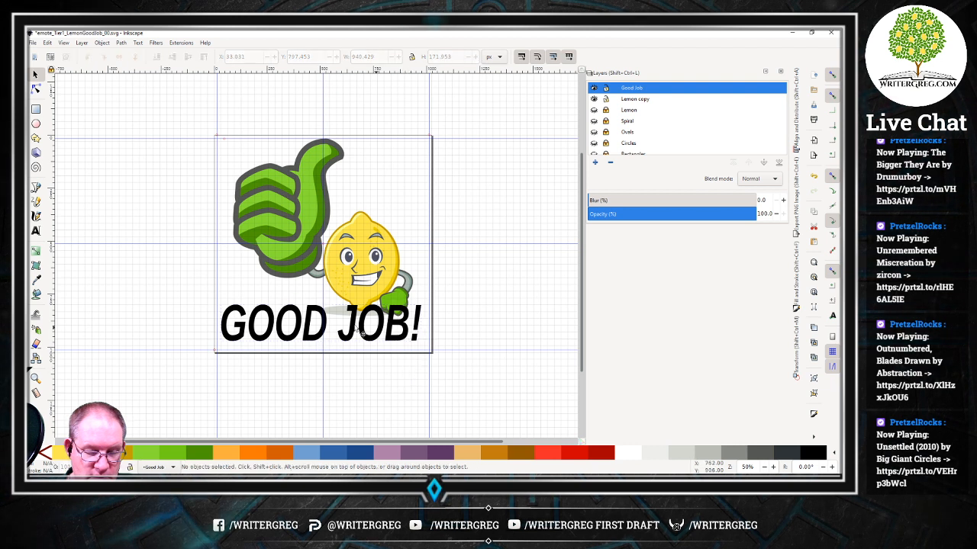
# Replace the "GOOD JOB!" lettering with "GREAT".
pyautogui.press('t')
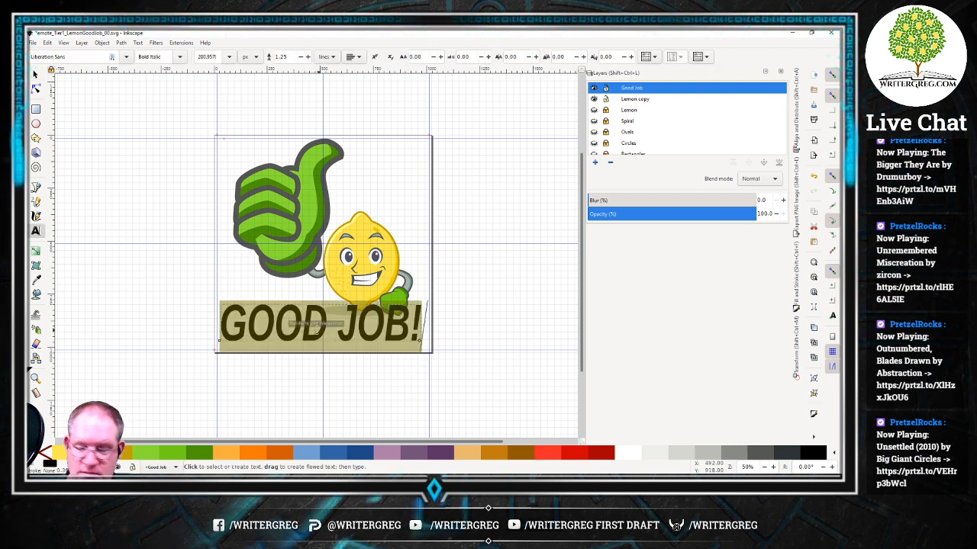
pyautogui.click(314, 327)
pyautogui.hotkey('ctrl', 'a')
pyautogui.write('GREAT')
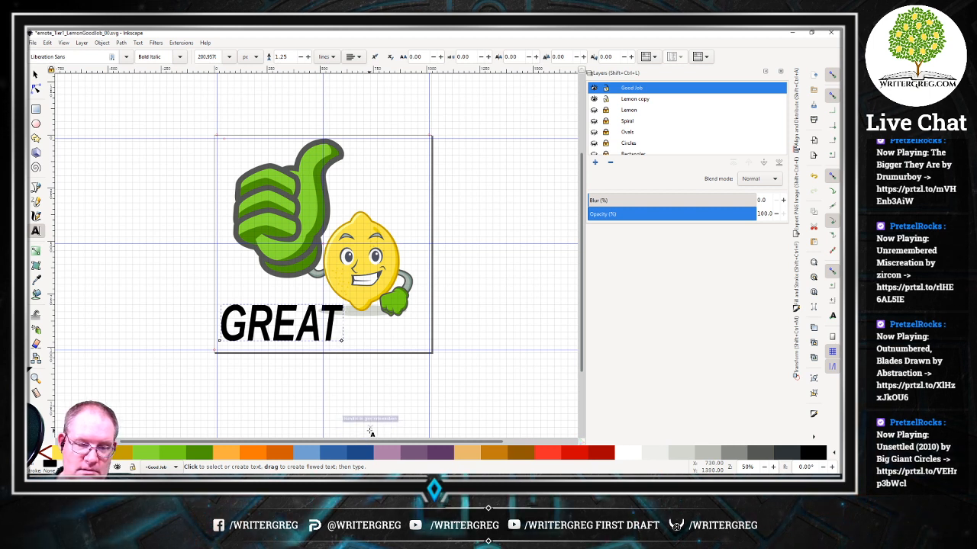
# Replace "GREAT" with "YEAH!" in the same text object and select all of its characters.
pyautogui.press('BackSpace')
pyautogui.press('BackSpace')
pyautogui.press('BackSpace')
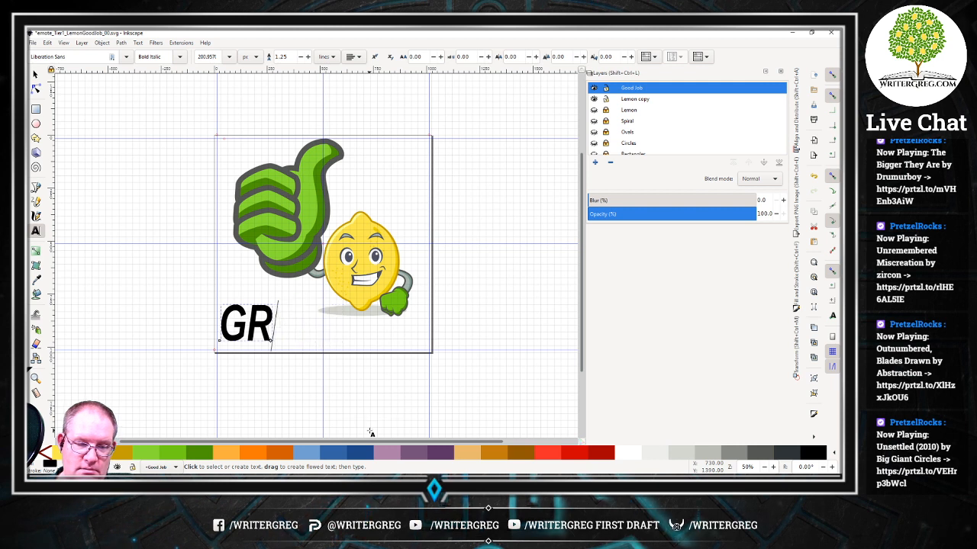
pyautogui.press('BackSpace')
pyautogui.press('BackSpace')
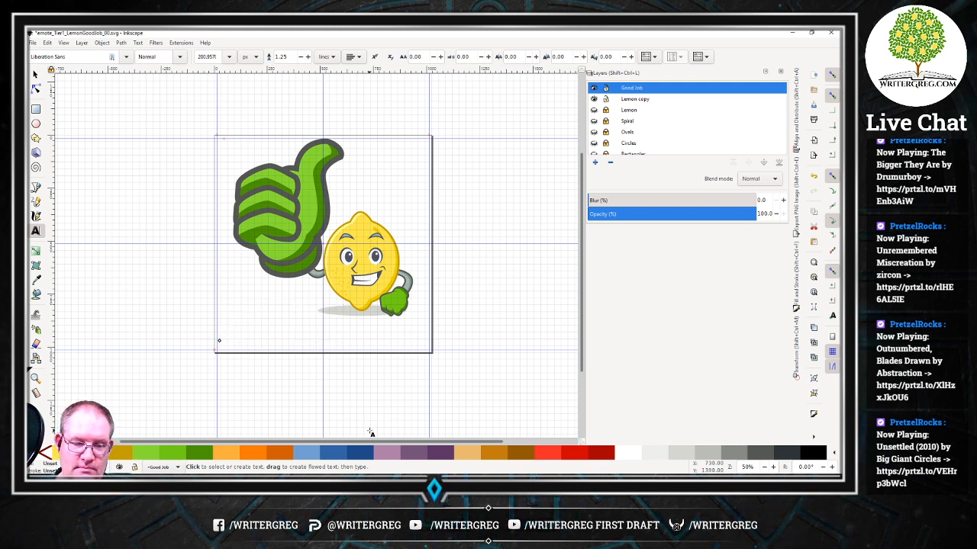
pyautogui.write('YEAH!')
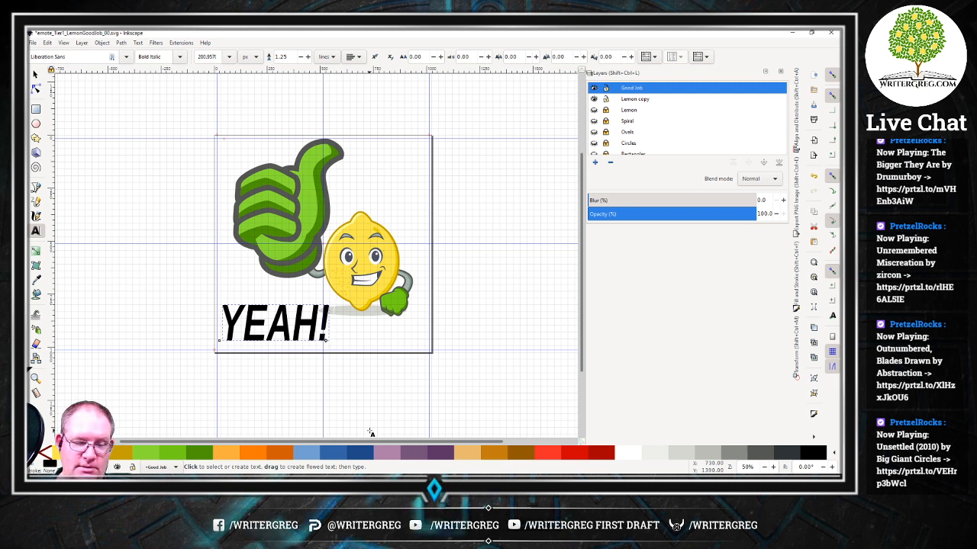
pyautogui.hotkey('shift', 'Left')
pyautogui.hotkey('shift', 'Left')
pyautogui.hotkey('shift', 'Left')
pyautogui.hotkey('shift', 'Left')
pyautogui.hotkey('shift', 'Left')
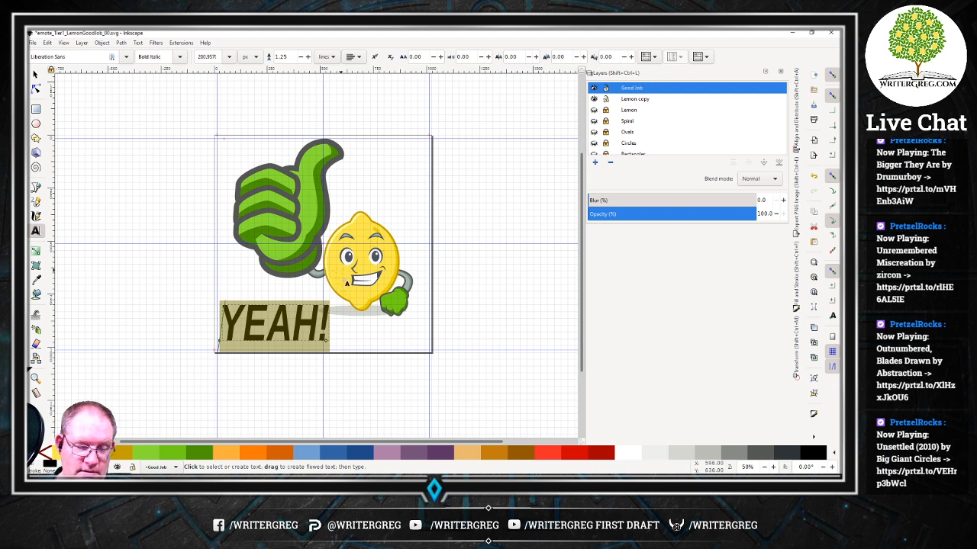
# Enlarge the "YEAH!" lettering to about 949 px wide and 211 px high, spanning the lower part of the page.
pyautogui.click(35, 74)
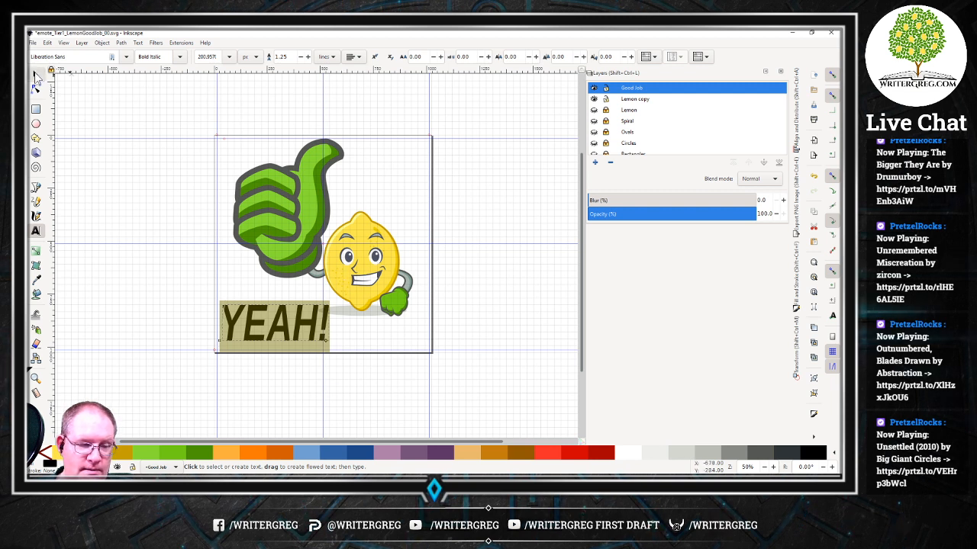
pyautogui.moveTo(331, 304); pyautogui.dragTo(426, 296)
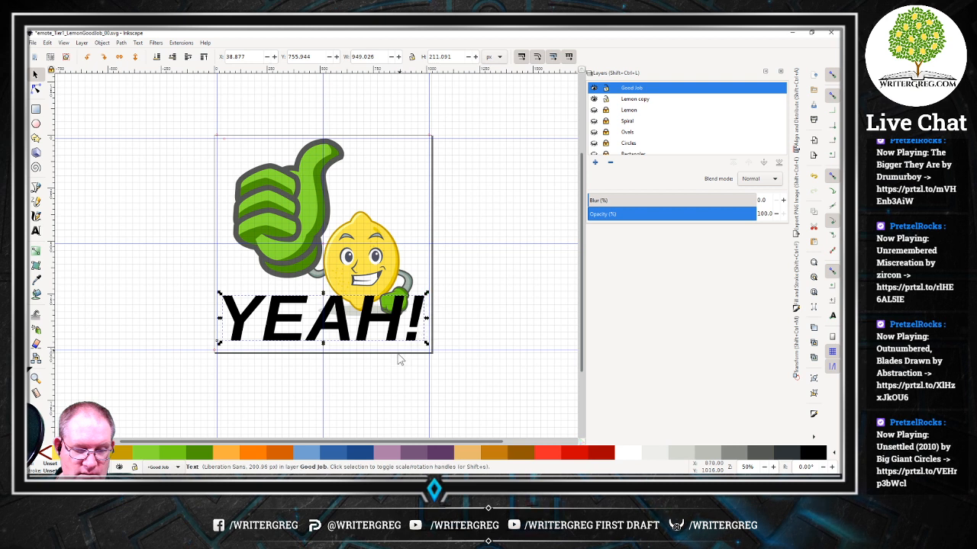
pyautogui.click(309, 351)
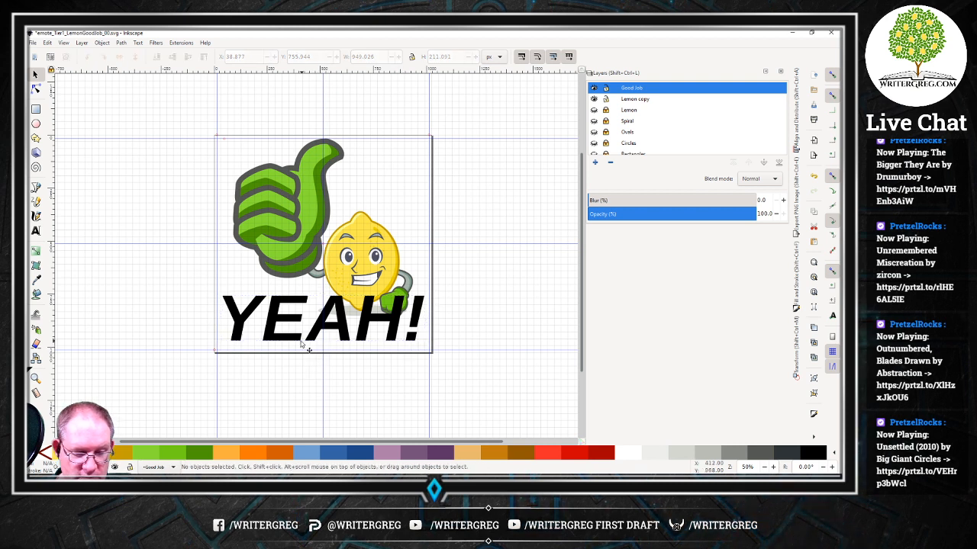
pyautogui.click(272, 340)
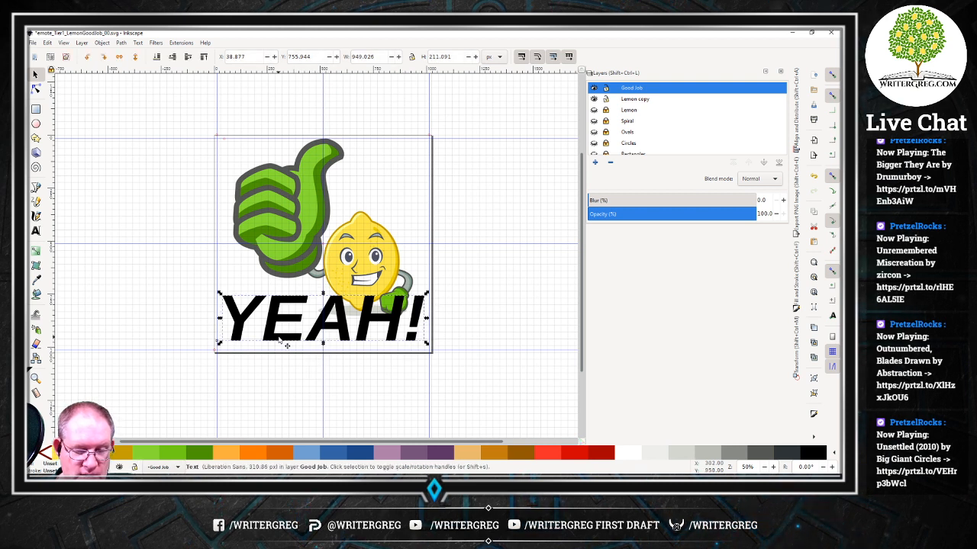
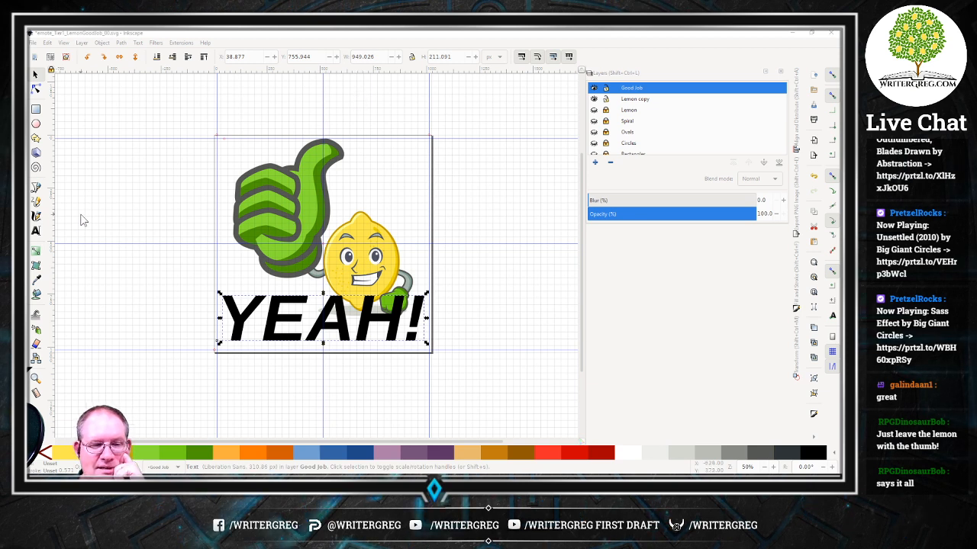
# Delete the "YEAH!" lettering from the Good Job layer.
pyautogui.click(178, 320)
pyautogui.click(248, 322)
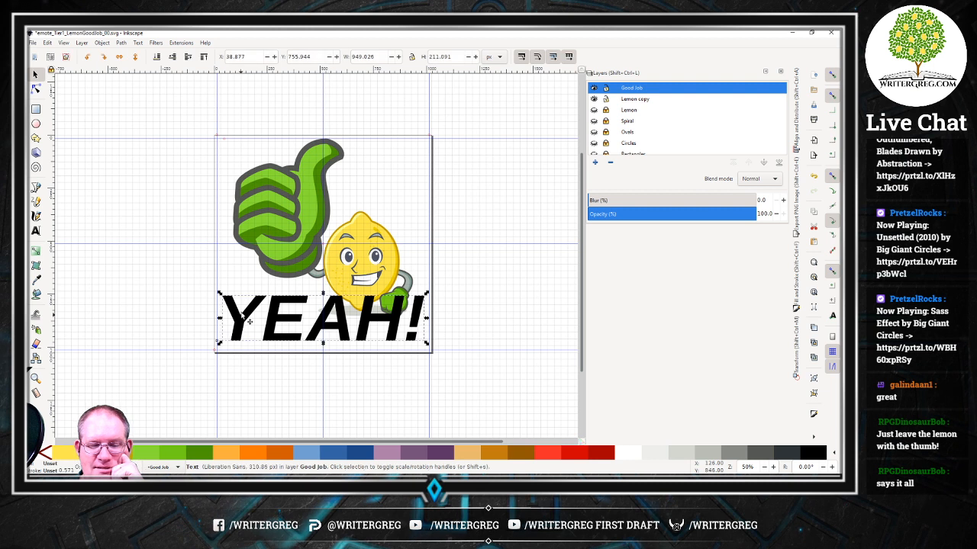
pyautogui.press('Delete')
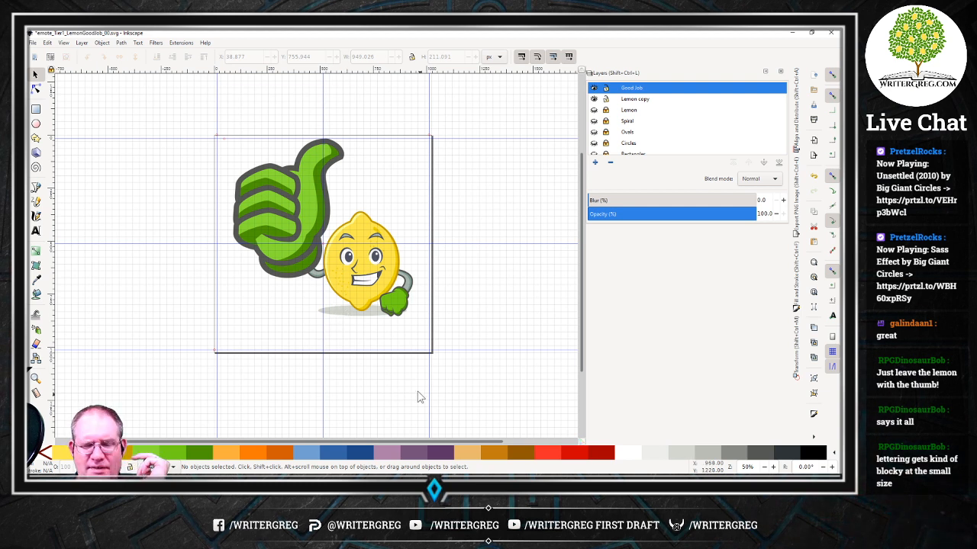
# Ungroup the thumbs-up hand from the lemon character and move the lemon into the page's lower-right quarter.
pyautogui.click(356, 299)
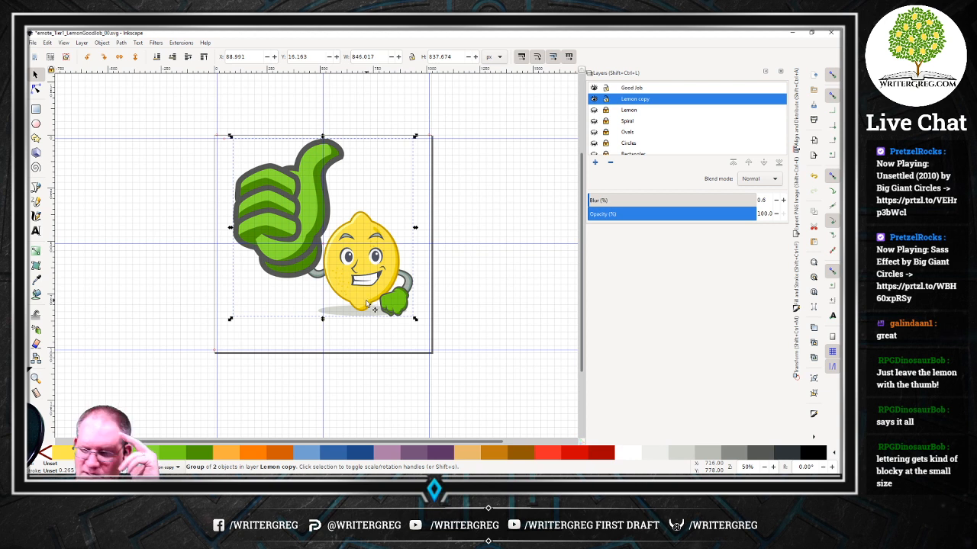
pyautogui.hotkey('ctrl', 'shift', 'g')
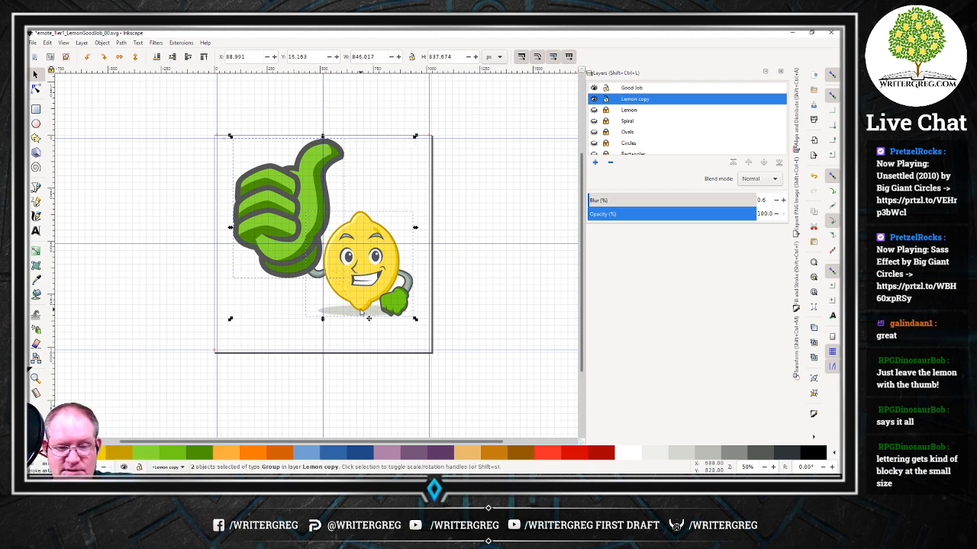
pyautogui.click(376, 292)
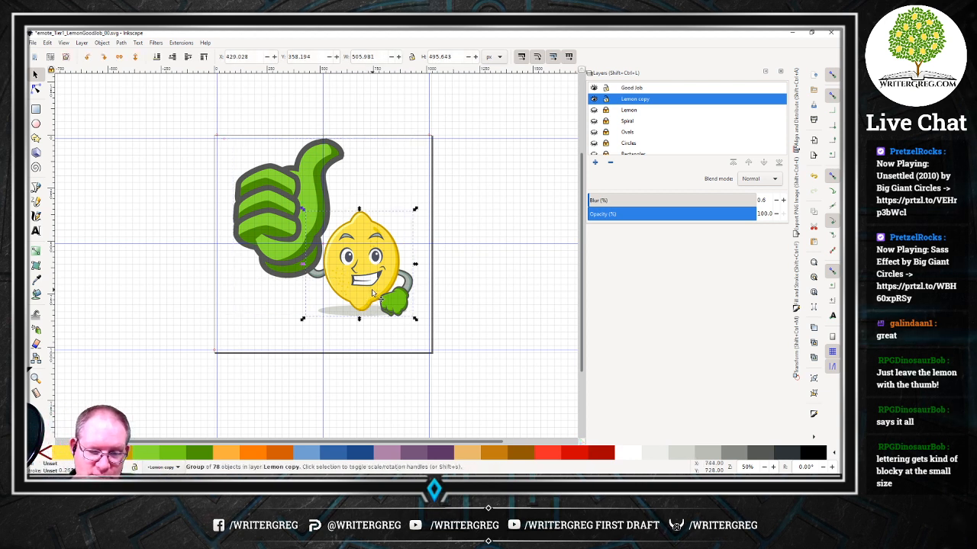
pyautogui.moveTo(373, 291); pyautogui.dragTo(390, 326)
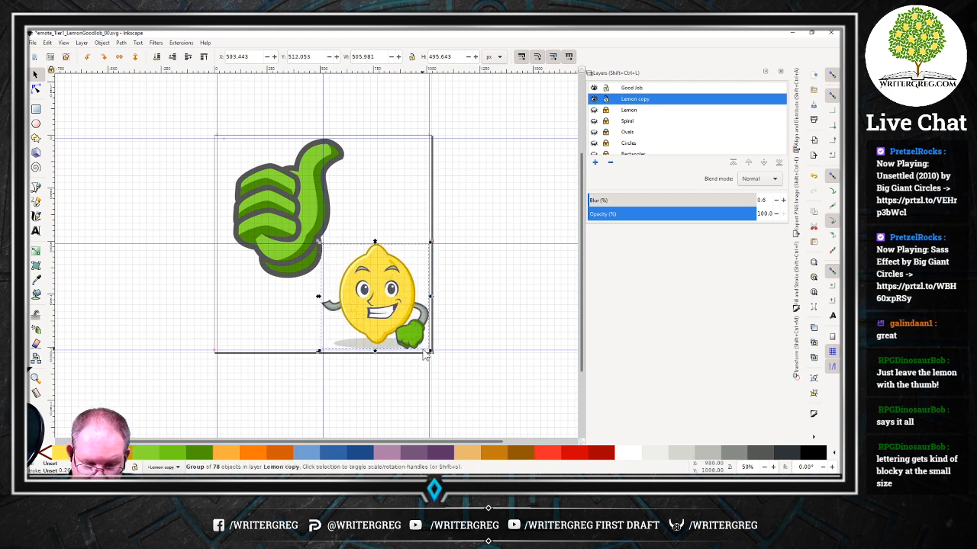
# Nudge the lemon character to X 505.443 px and Y 516.053 px so it lines up with the guides at the page's lower-right corner.
pyautogui.scroll(6, 429, 348)
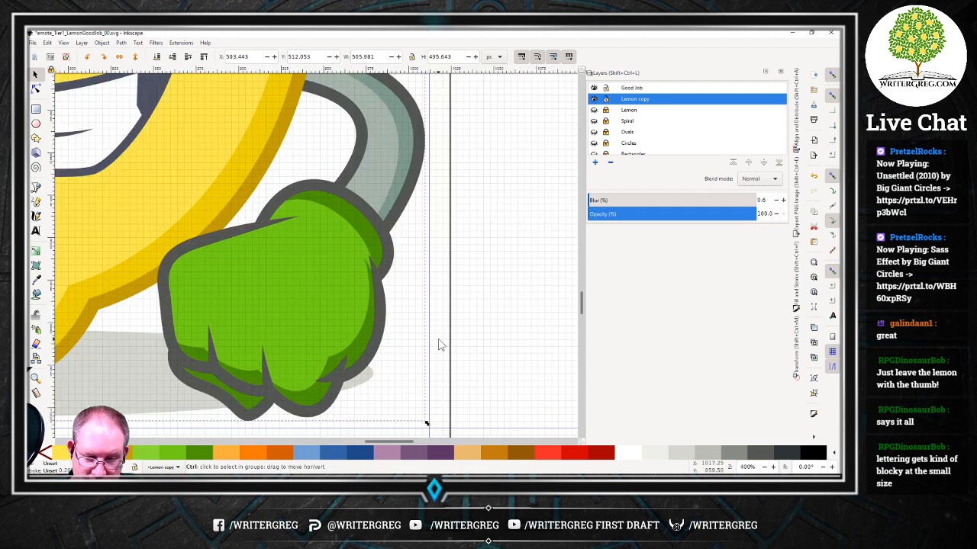
pyautogui.press('Down')
pyautogui.press('Down')
pyautogui.press('Down')
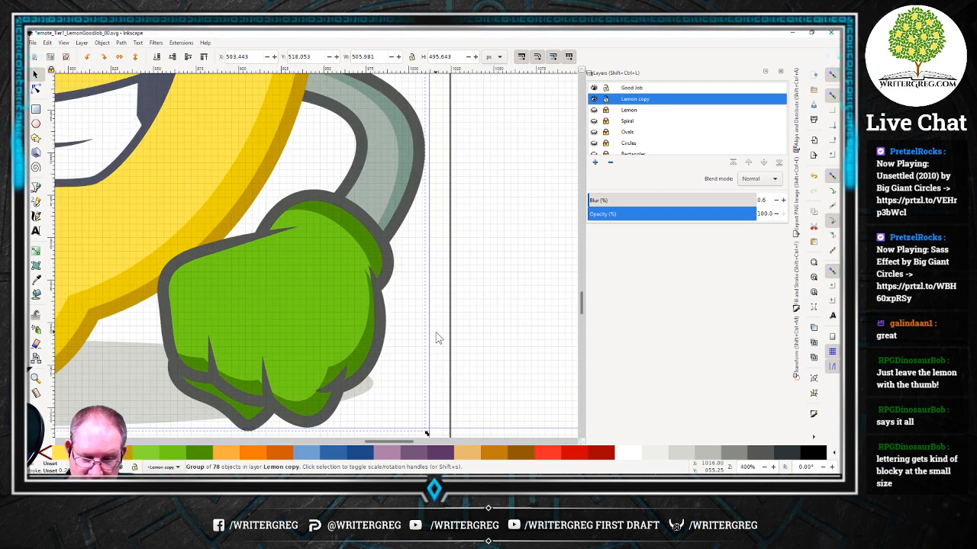
pyautogui.press('Up')
pyautogui.press('Right')
pyautogui.press('Right')
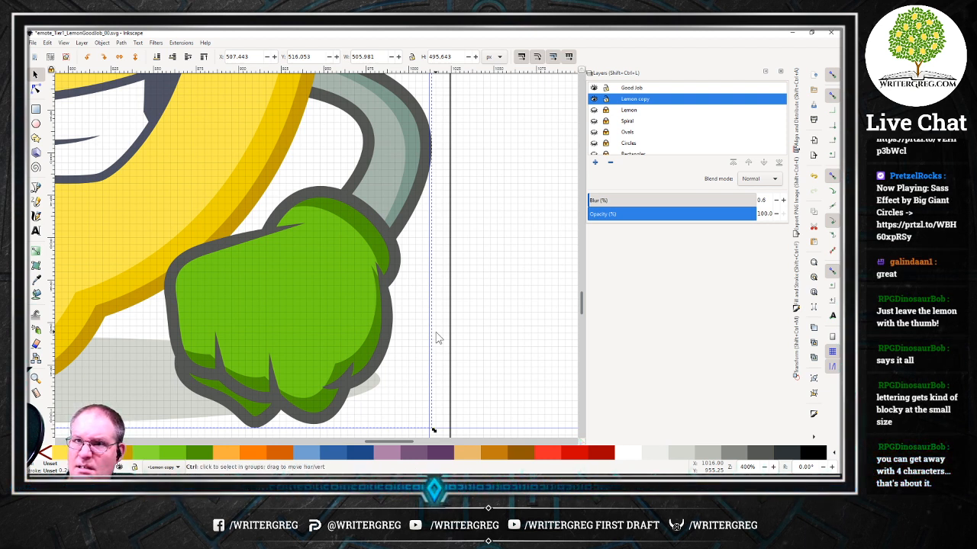
pyautogui.press('ctrl')
pyautogui.hotkey('ctrl', 'Left')
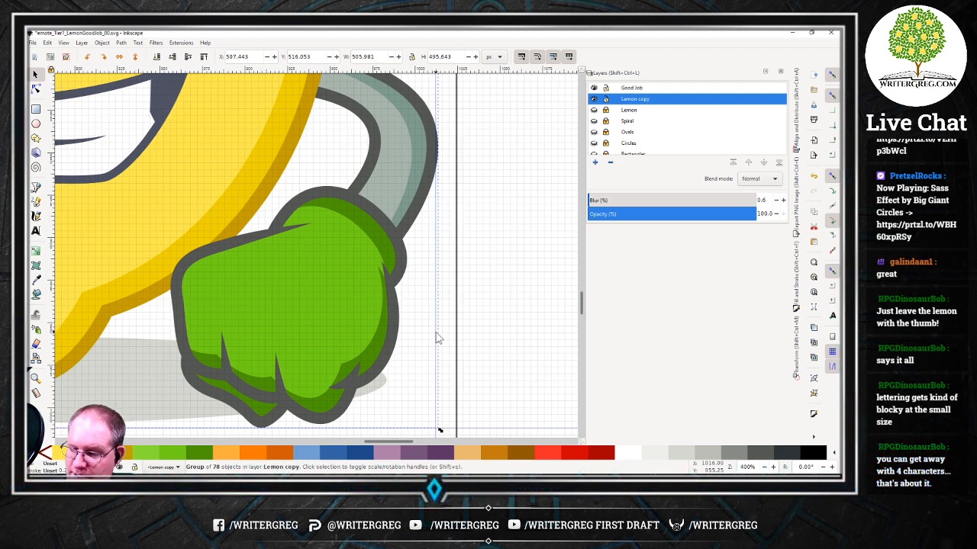
pyautogui.press('Left')
pyautogui.press('Left')
pyautogui.press('Left')
pyautogui.press('Left')
pyautogui.press('Left')
pyautogui.press('Left')
pyautogui.press('Left')
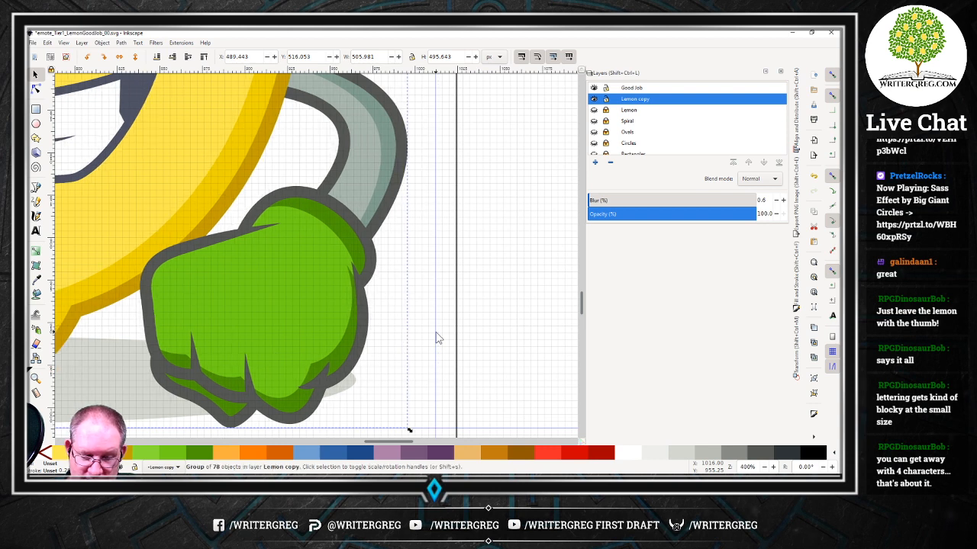
pyautogui.press('Right')
pyautogui.press('Right')
pyautogui.press('Right')
pyautogui.press('Right')
pyautogui.press('Right')
pyautogui.press('Right')
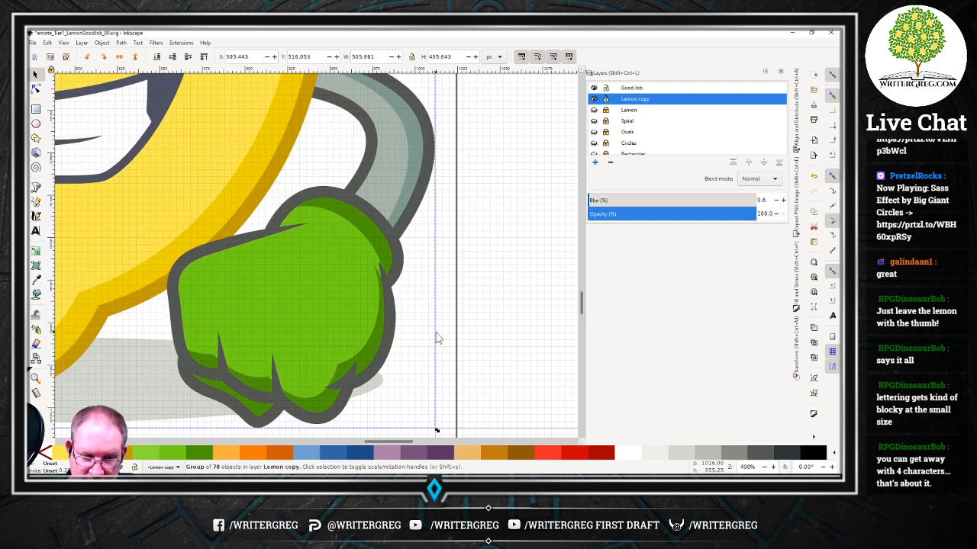
pyautogui.scroll(-5, 438, 338)
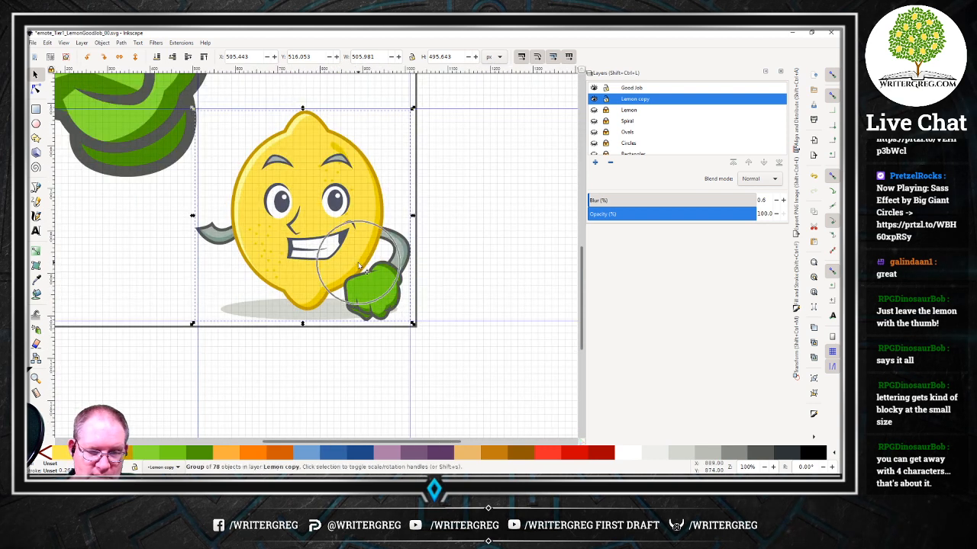
pyautogui.scroll(2, 394, 214)
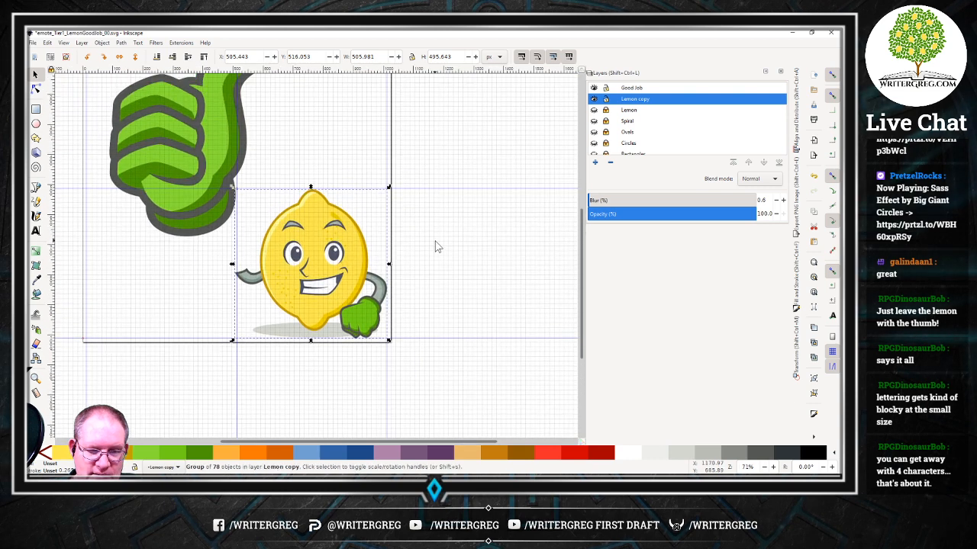
pyautogui.click(437, 246)
# Move the thumbs-up hand group to the page's upper-left corner, at about X 2 px and Y 26 px.
pyautogui.scroll(3, 401, 261)
pyautogui.click(199, 248)
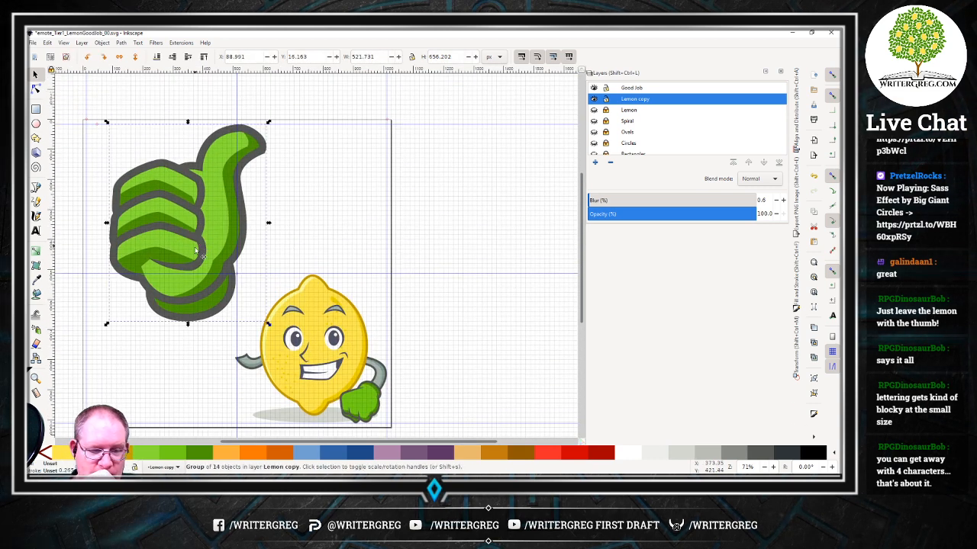
pyautogui.moveTo(194, 262); pyautogui.dragTo(145, 214)
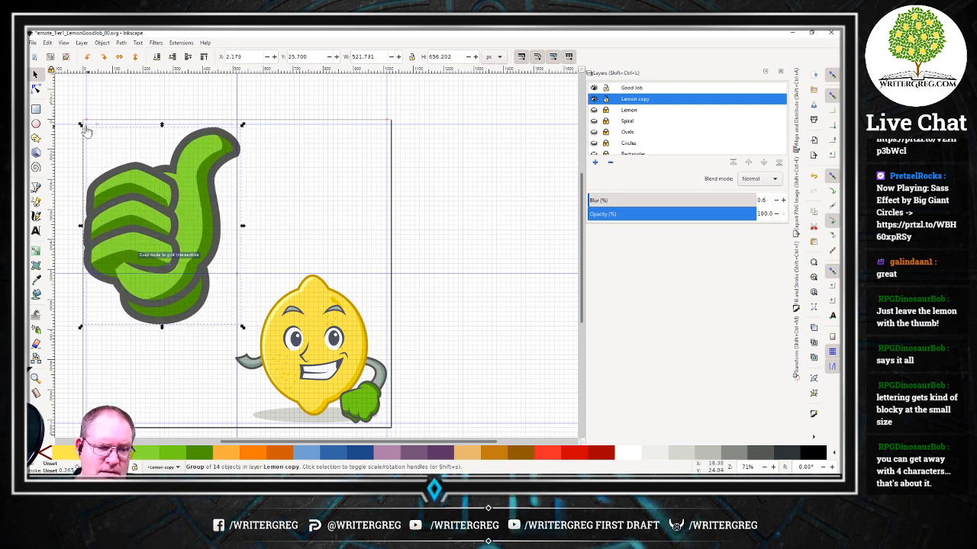
# Move the thumbs-up hand group to about X 11.4 px and Y 16.3 px, against the guides at the page's upper-left corner.
pyautogui.scroll(6, 84, 129)
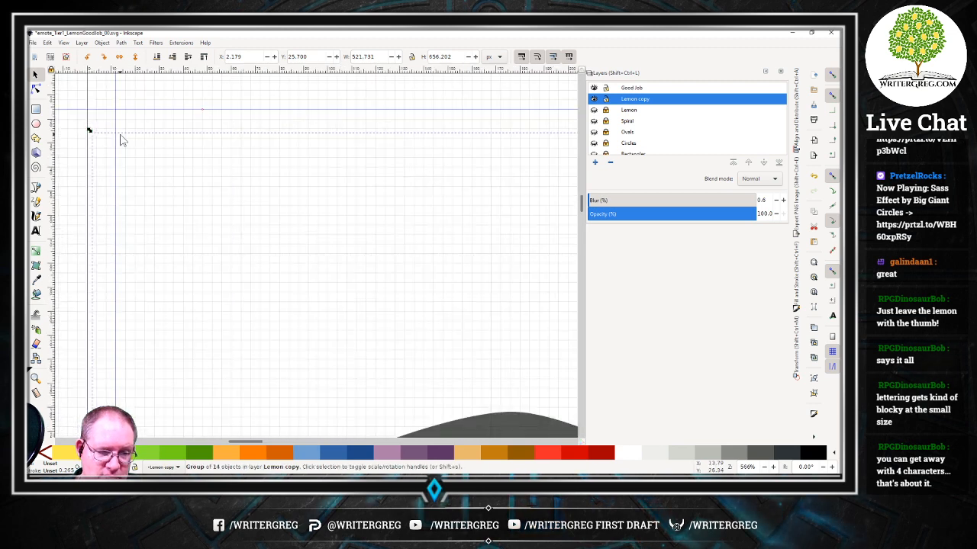
pyautogui.moveTo(124, 133); pyautogui.dragTo(148, 146)
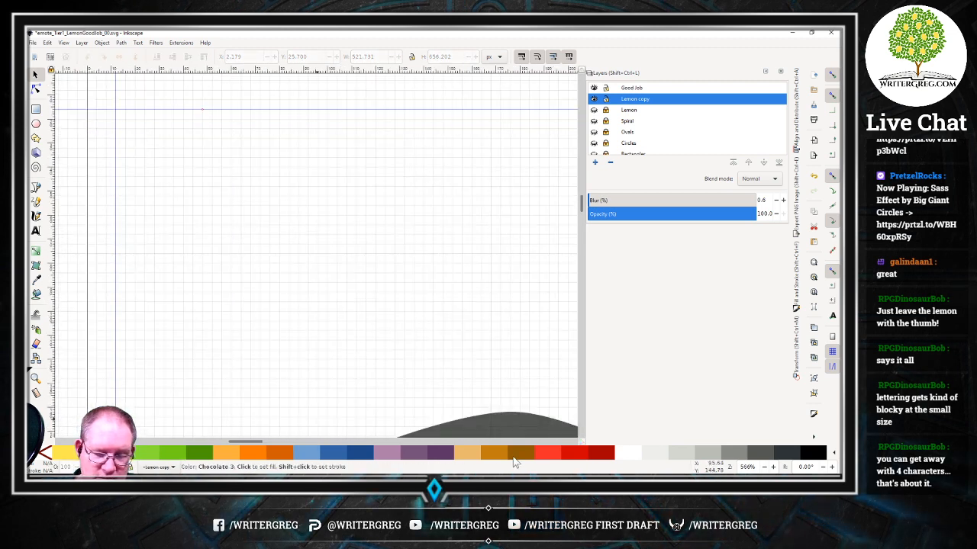
pyautogui.moveTo(505, 432); pyautogui.dragTo(528, 403)
pyautogui.scroll(2, 371, 333)
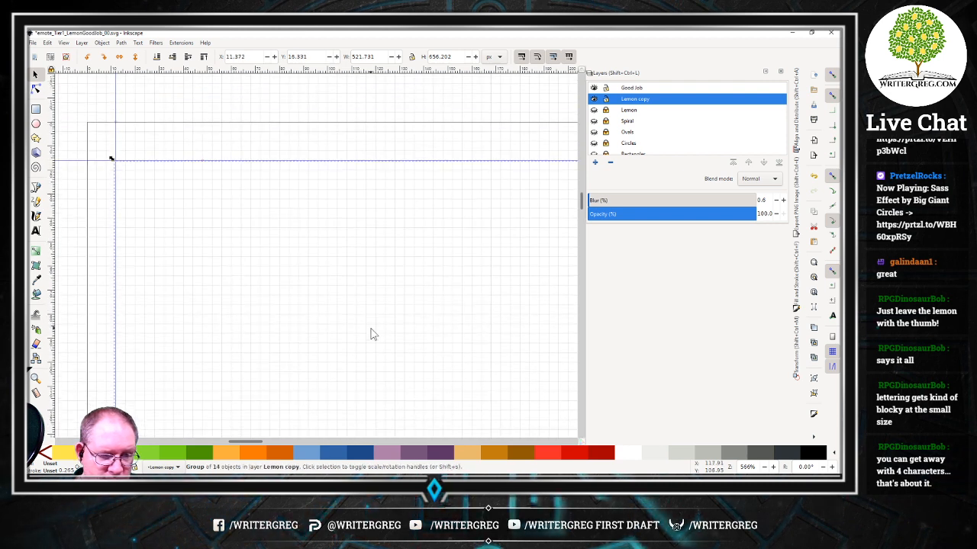
# Check the vertical guide near the page's left edge and set the horizontal guide near its top edge to Y 12 px.
pyautogui.doubleClick(117, 113)
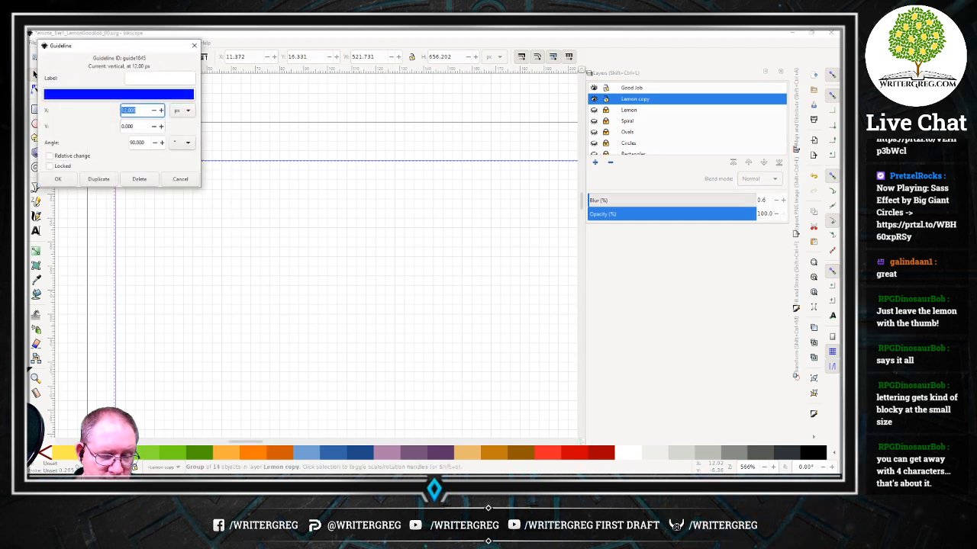
pyautogui.click(194, 47)
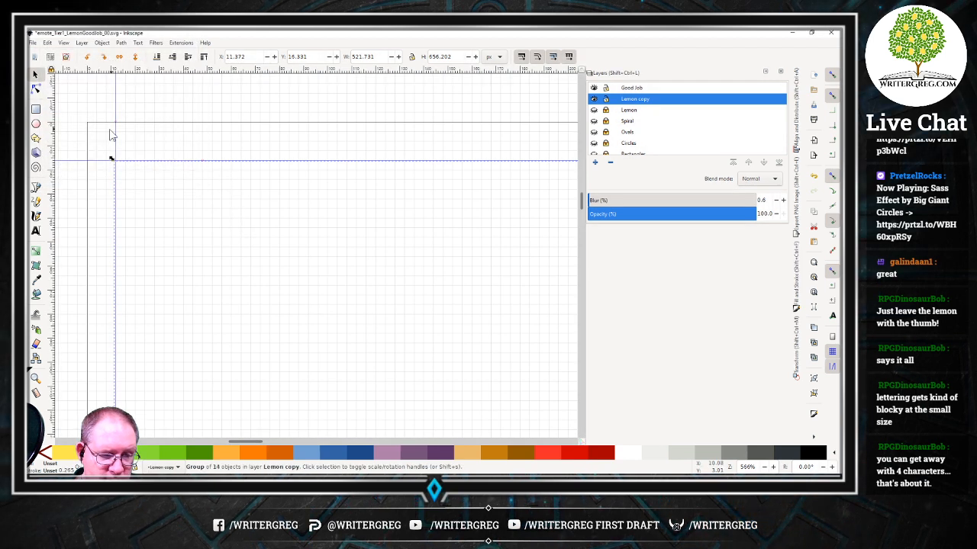
pyautogui.click(70, 166)
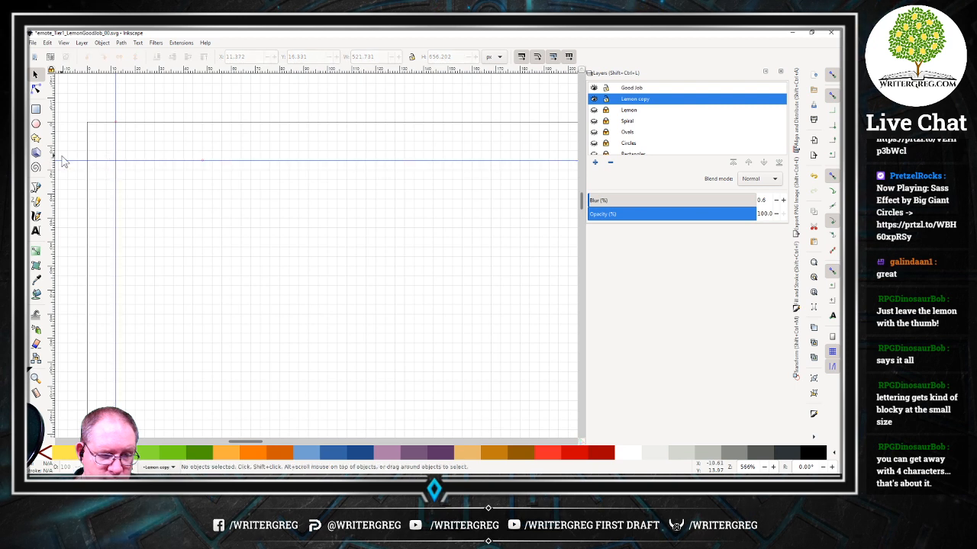
pyautogui.doubleClick(71, 160)
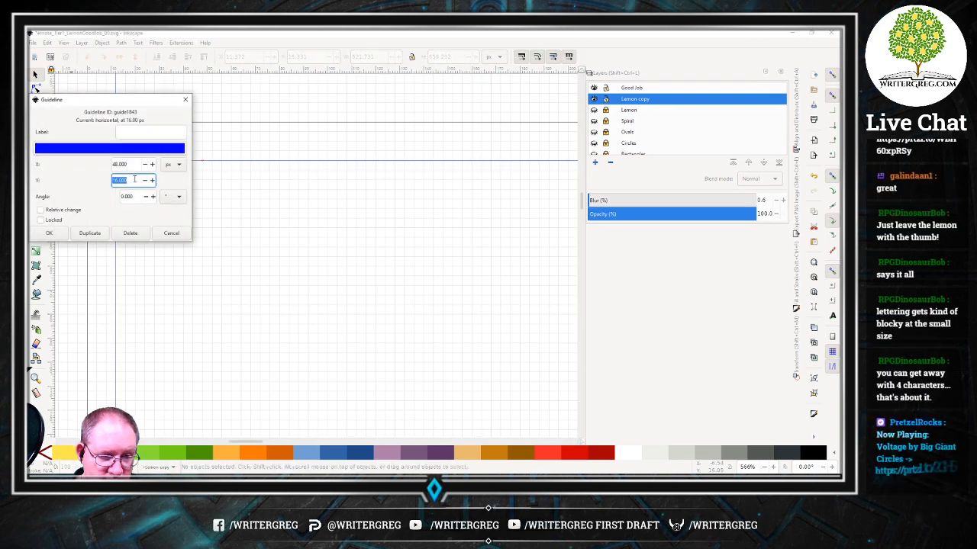
pyautogui.write('12')
pyautogui.press('Return')
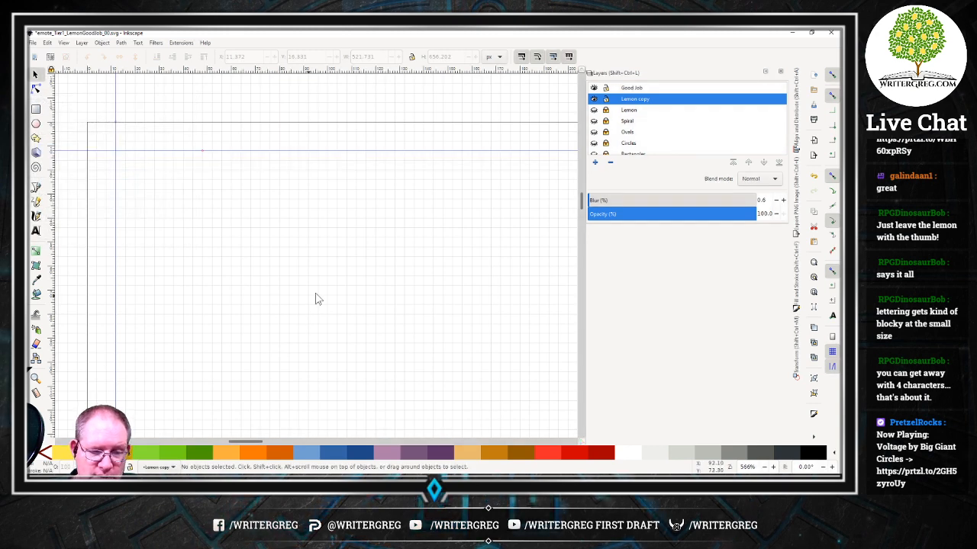
# Move the thumbs-up hand group up toward the repositioned horizontal guide, to about X 15.6 px and Y 12.8 px.
pyautogui.keyDown('ctrl'); pyautogui.scroll(-4, 341, 270); pyautogui.keyUp('ctrl')
pyautogui.keyDown('ctrl'); pyautogui.scroll(-1, 341, 267); pyautogui.keyUp('ctrl')
pyautogui.click(341, 318)
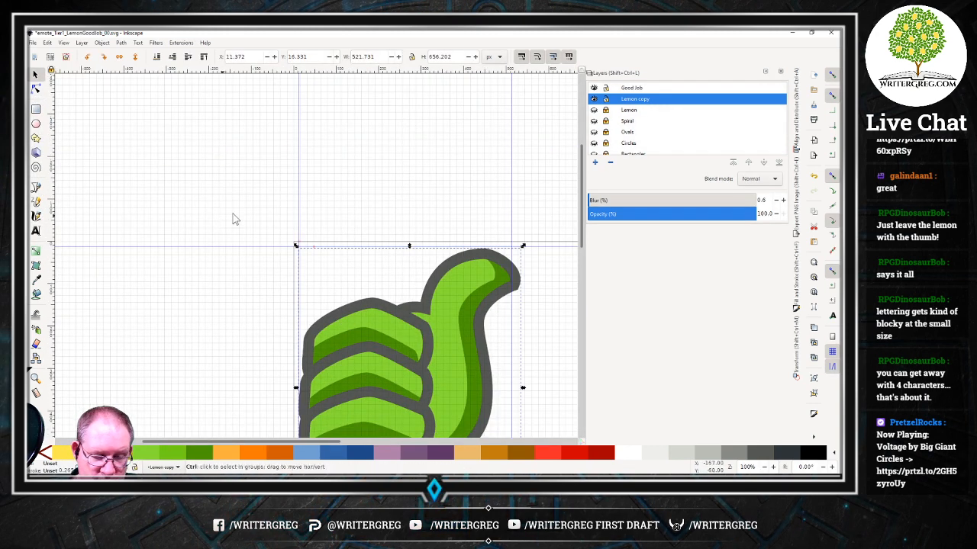
pyautogui.keyDown('ctrl'); pyautogui.scroll(5, 248, 223); pyautogui.keyUp('ctrl')
pyautogui.keyDown('ctrl'); pyautogui.scroll(-4, 302, 245); pyautogui.keyUp('ctrl')
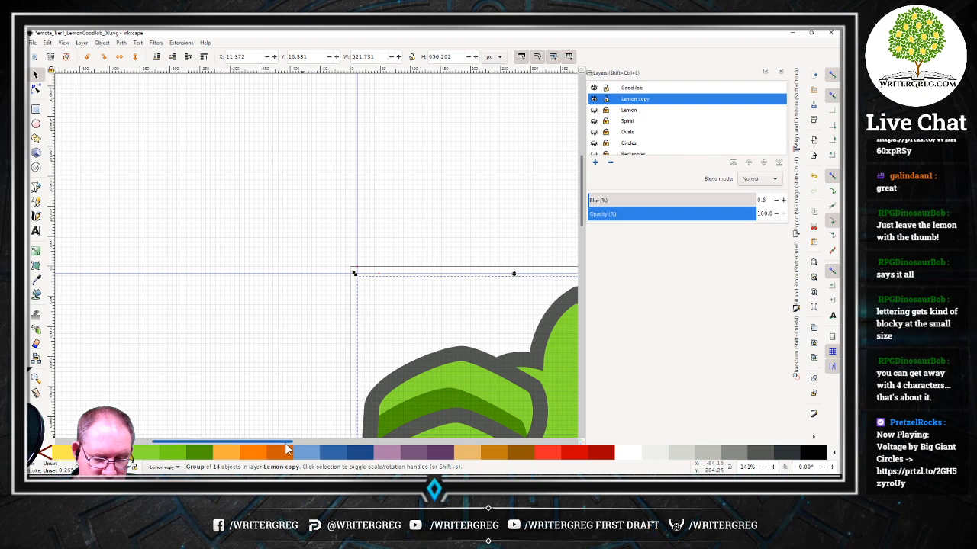
pyautogui.hscroll(5, 305, 262)
pyautogui.keyDown('ctrl'); pyautogui.scroll(2, 295, 363); pyautogui.keyUp('ctrl')
pyautogui.moveTo(304, 368); pyautogui.dragTo(308, 376)
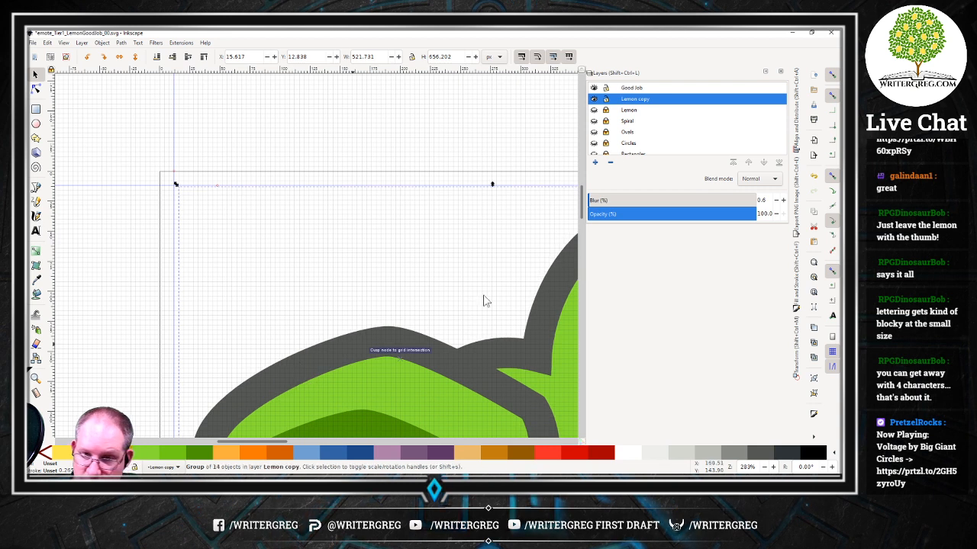
# Turn off snapping and nudge the thumbs-up hand group to X 11.849 px and Y 11.778 px, flush with the upper-left guides.
pyautogui.click(831, 89)
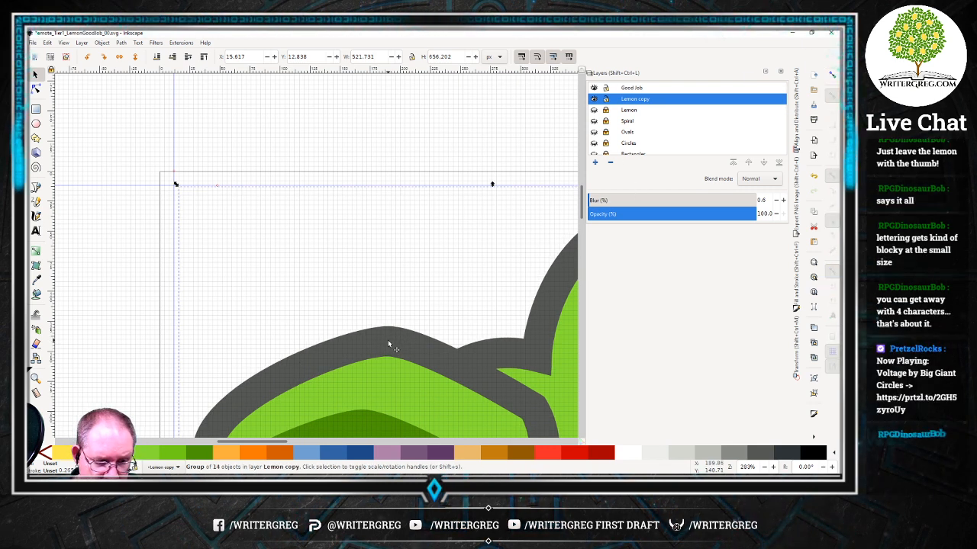
pyautogui.moveTo(387, 341); pyautogui.dragTo(386, 343)
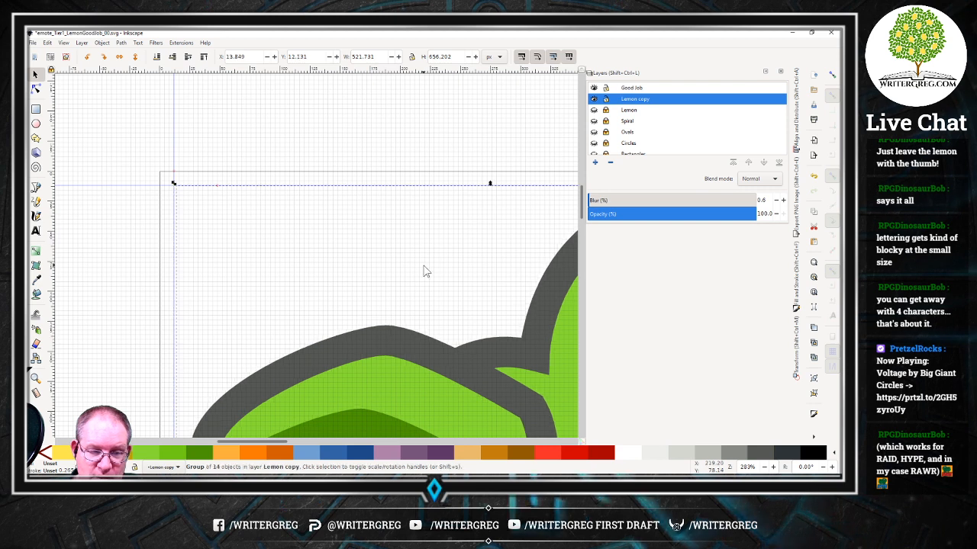
pyautogui.press('Left')
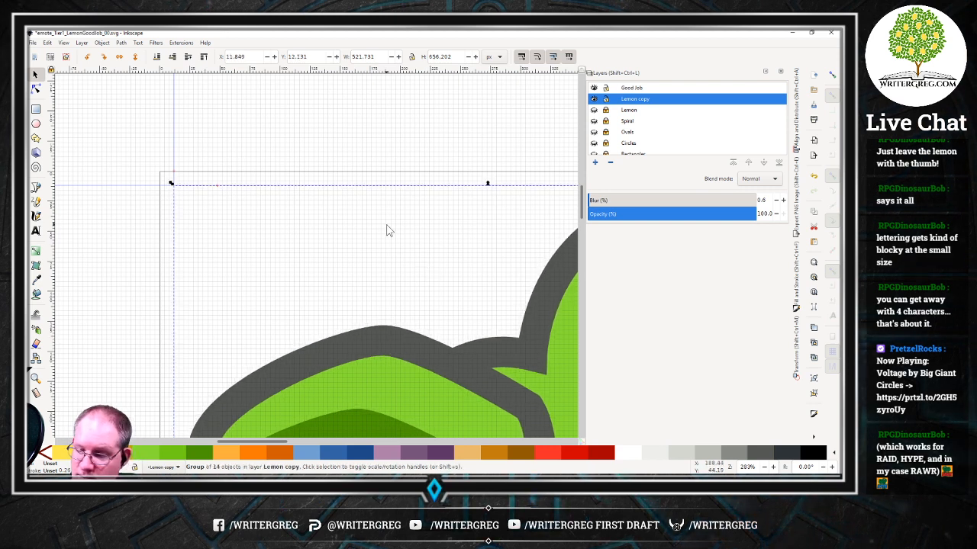
pyautogui.hotkey('alt', 'Up')
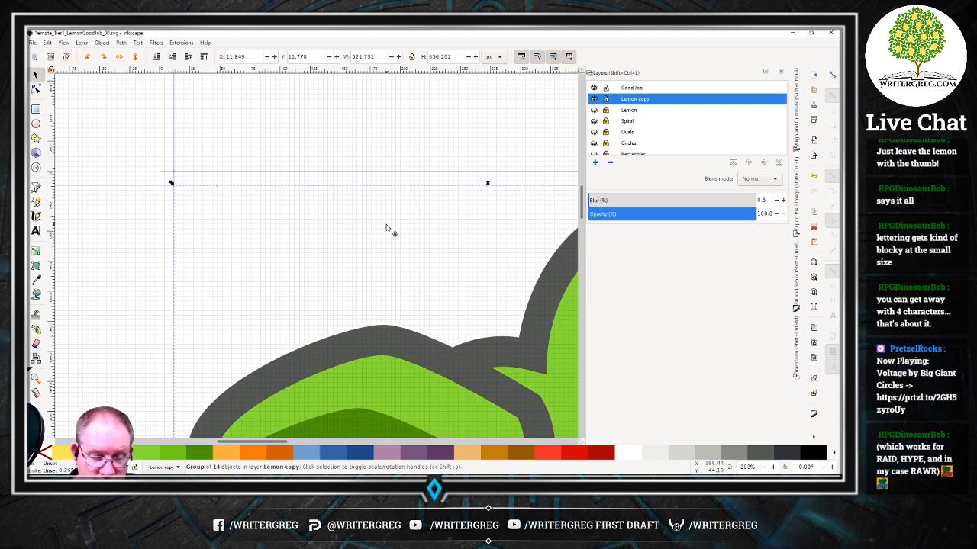
# Enlarge the thumbs-up hand to about 720 px wide, keeping its upper-left corner on the guides, and save the document.
pyautogui.scroll(-5, 458, 162)
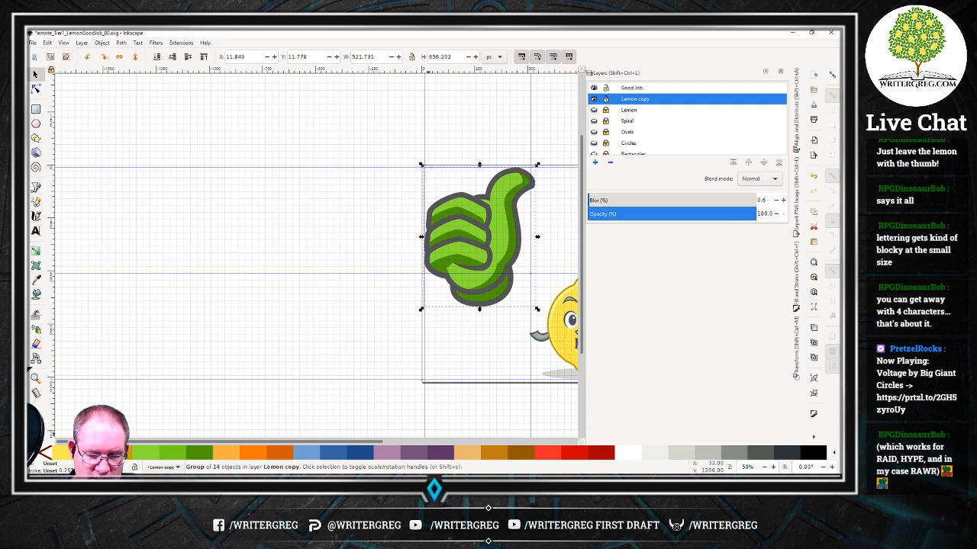
pyautogui.moveTo(367, 443); pyautogui.dragTo(452, 444)
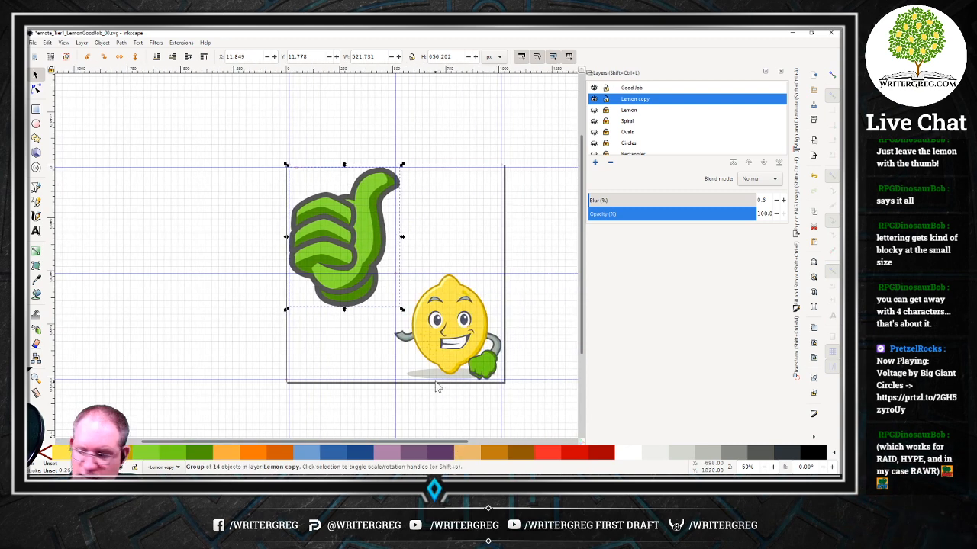
pyautogui.hotkey('ctrl', 's')
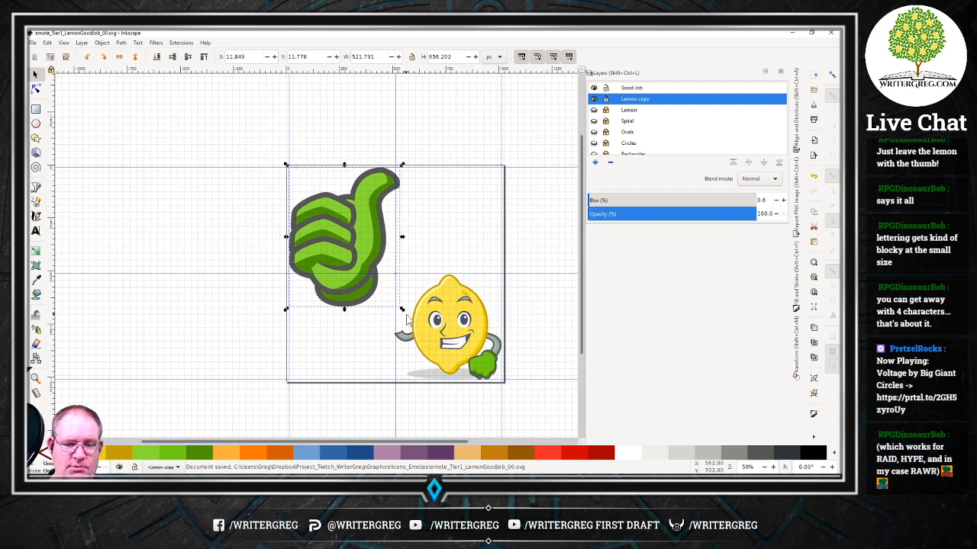
pyautogui.moveTo(406, 315); pyautogui.dragTo(445, 356)
pyautogui.click(532, 315)
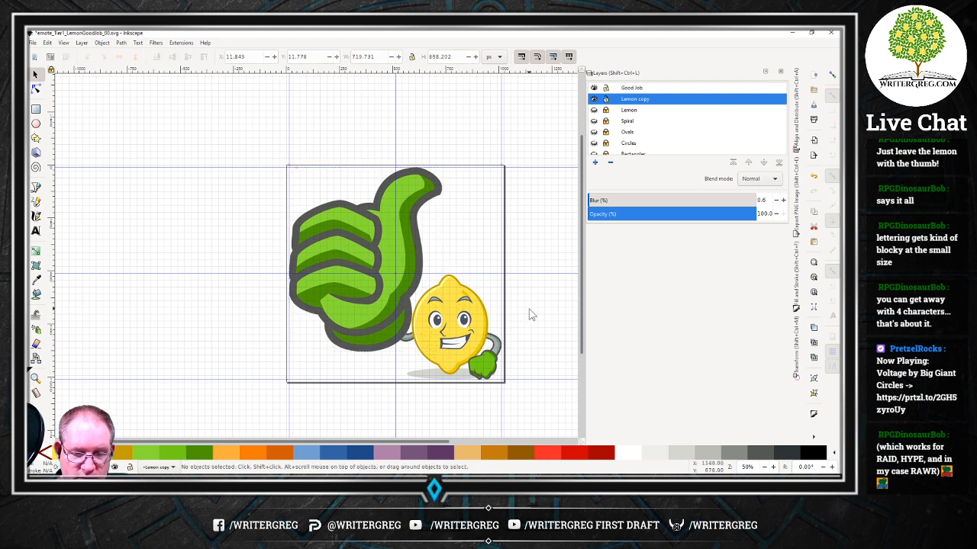
pyautogui.hotkey('ctrl', 's')
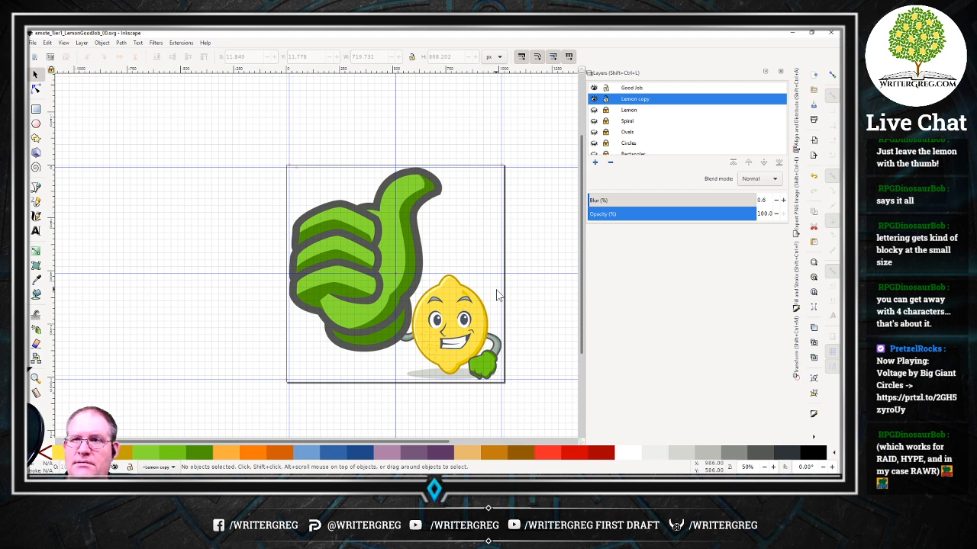
# Export the whole page as a 28 × 28 px PNG, replacing the existing emote_Tier1_LemonGoodJob_00_028.png.
pyautogui.click(33, 43)
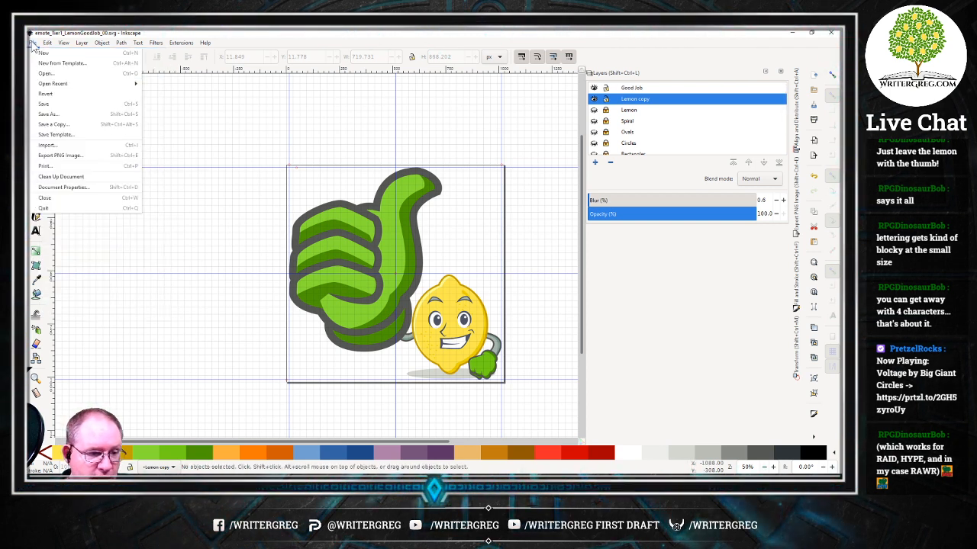
pyautogui.click(61, 155)
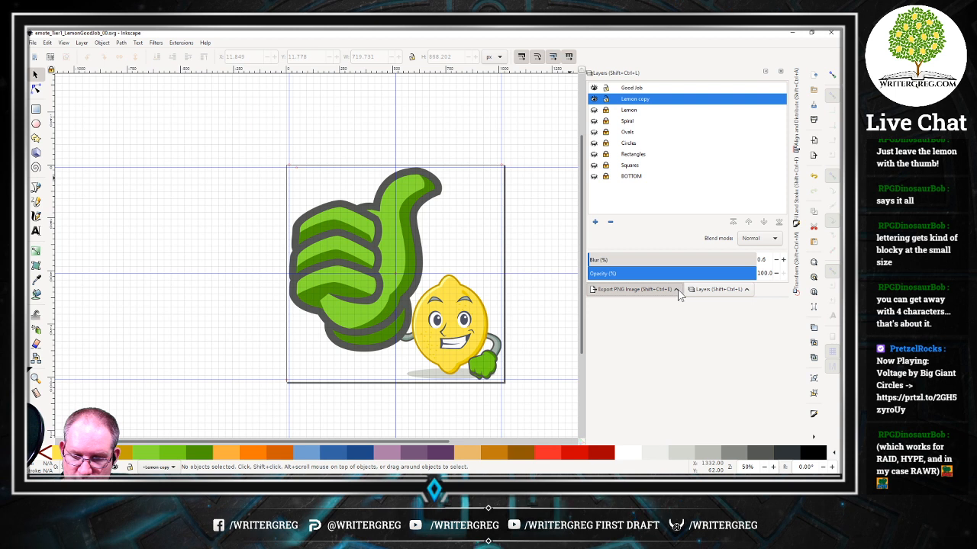
pyautogui.click(765, 72)
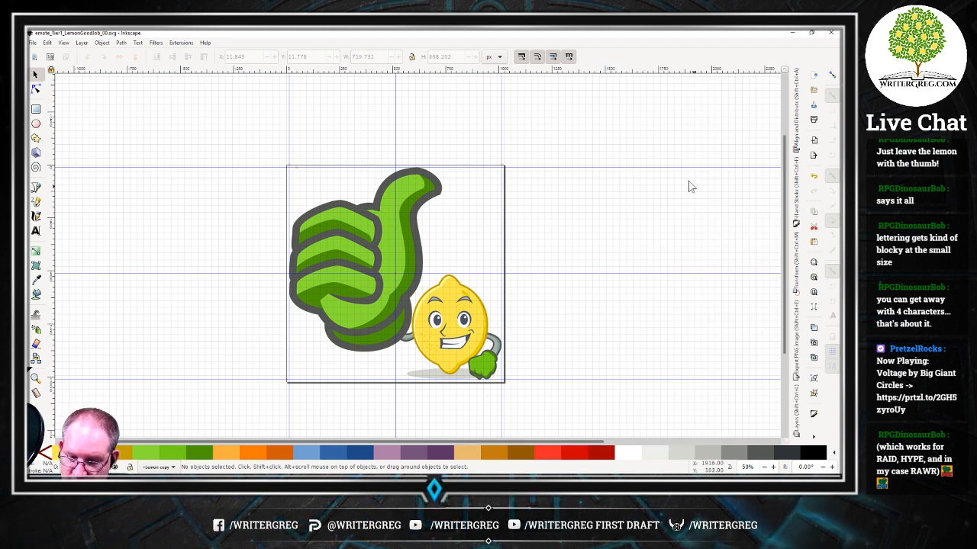
pyautogui.click(796, 347)
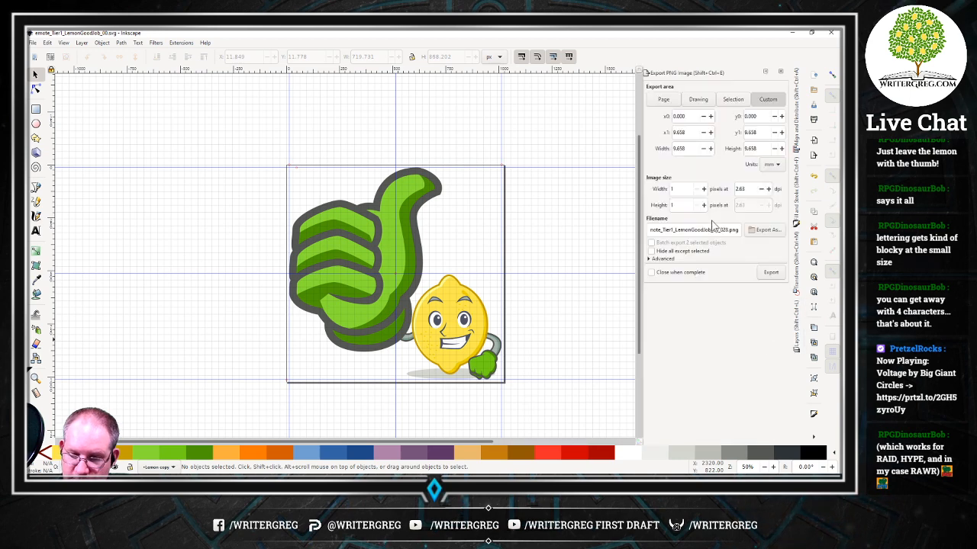
pyautogui.click(663, 100)
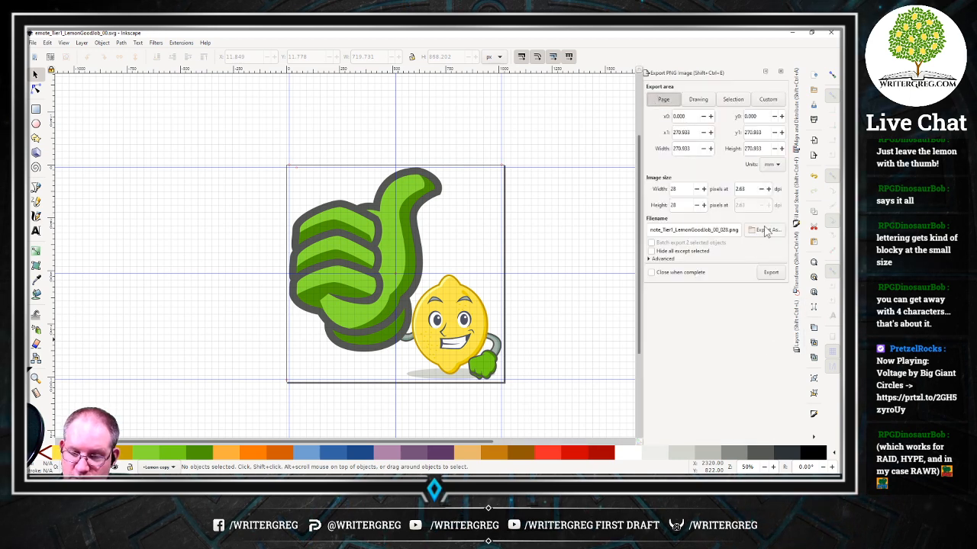
pyautogui.click(771, 273)
pyautogui.click(494, 292)
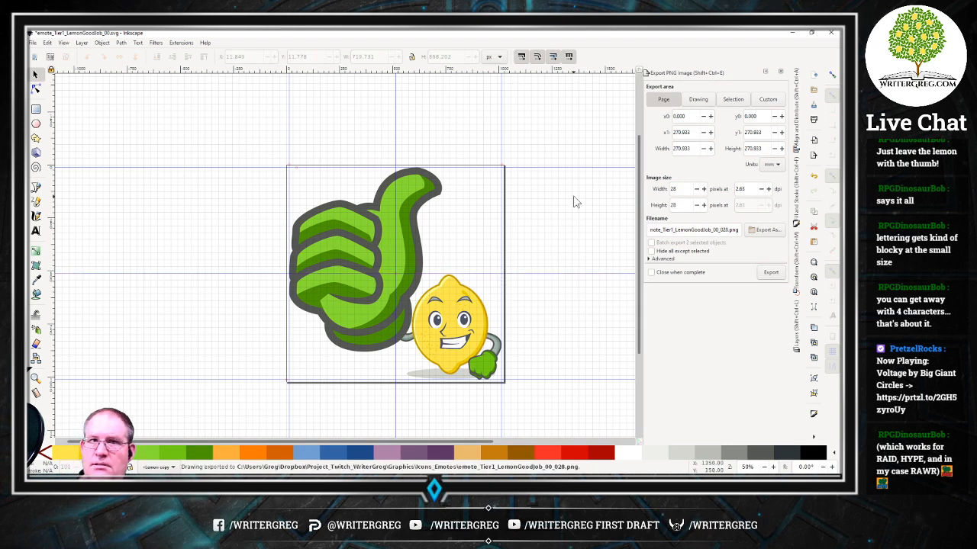
# Open emote_Tier1_LemonGoodJob_00_028.png from the Icons_Emotes folder in Photos, examine it enlarged, and return to Inkscape.
pyautogui.click(174, 482)
pyautogui.click(209, 440)
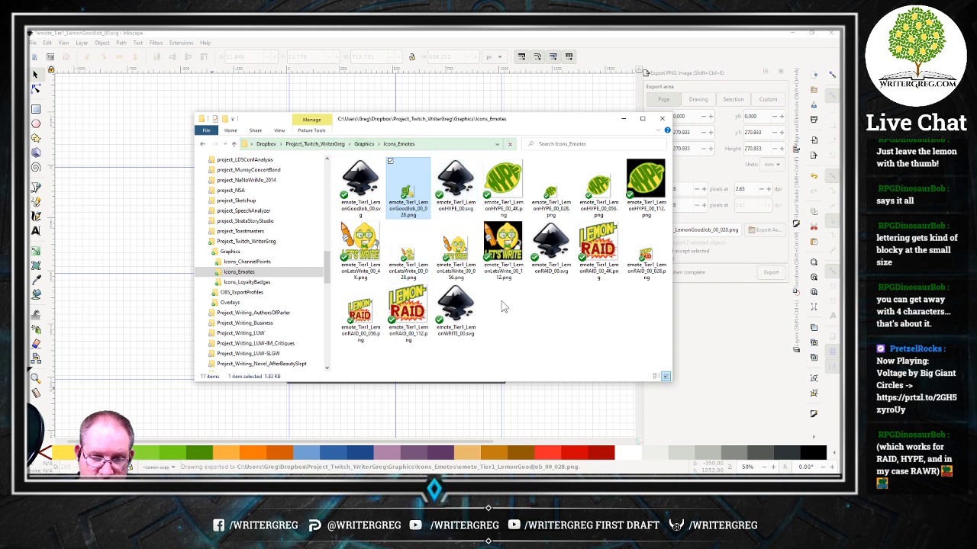
pyautogui.doubleClick(410, 191)
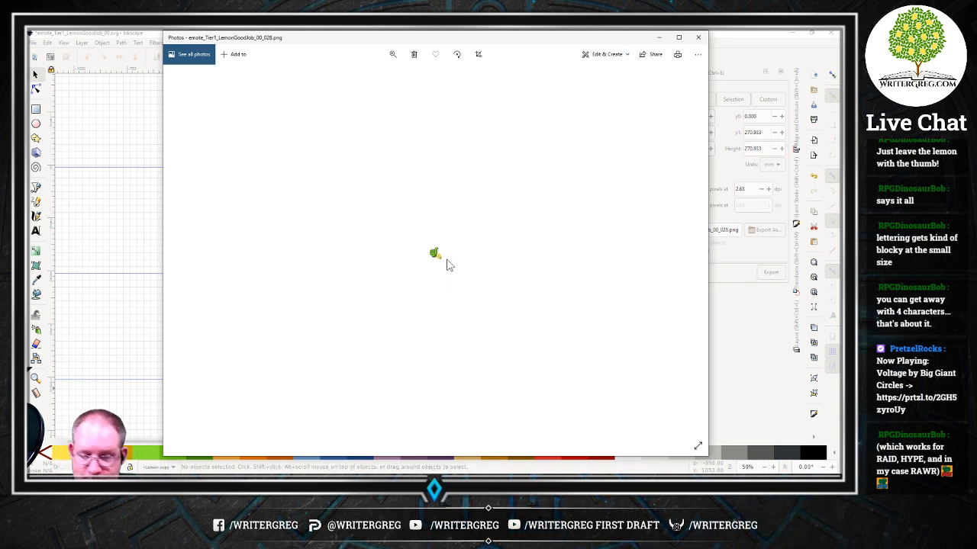
pyautogui.scroll(3, 441, 262)
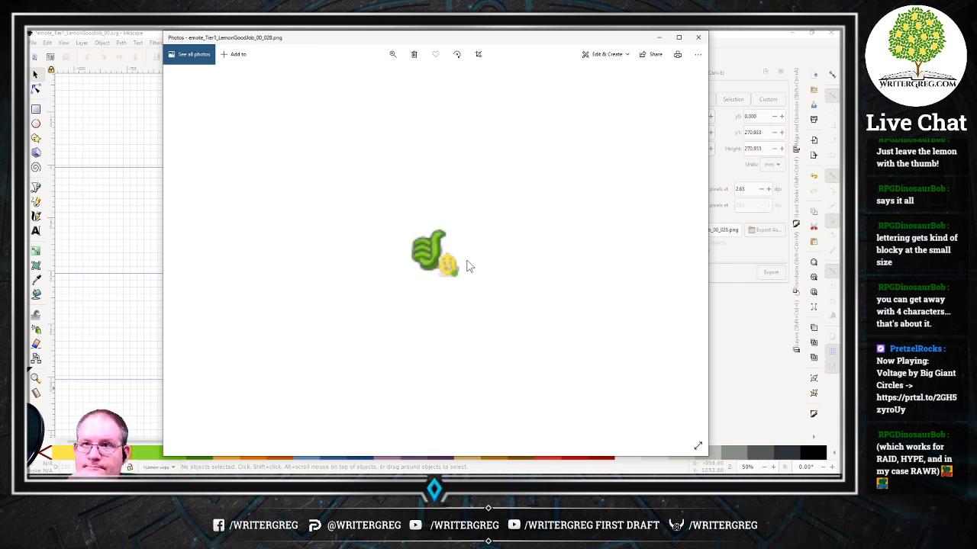
pyautogui.click(699, 39)
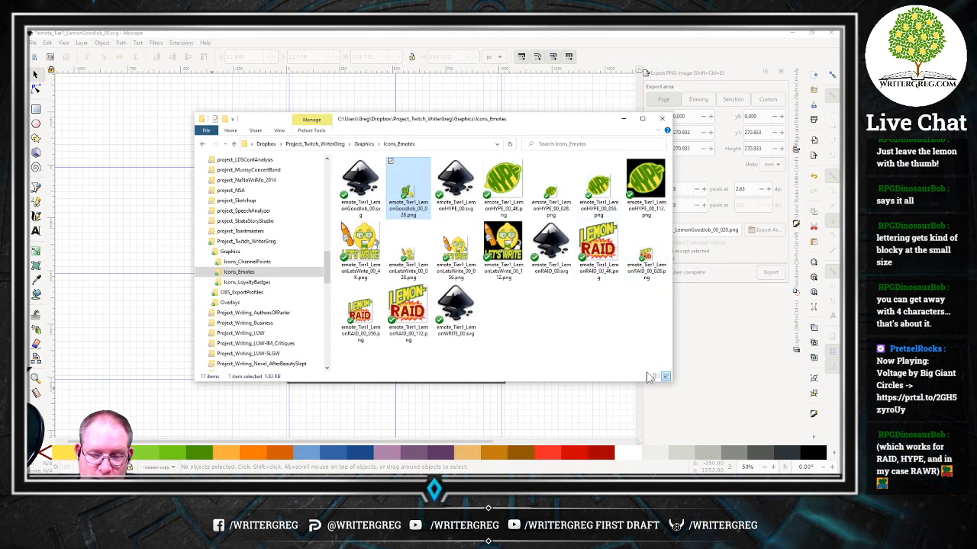
pyautogui.click(689, 374)
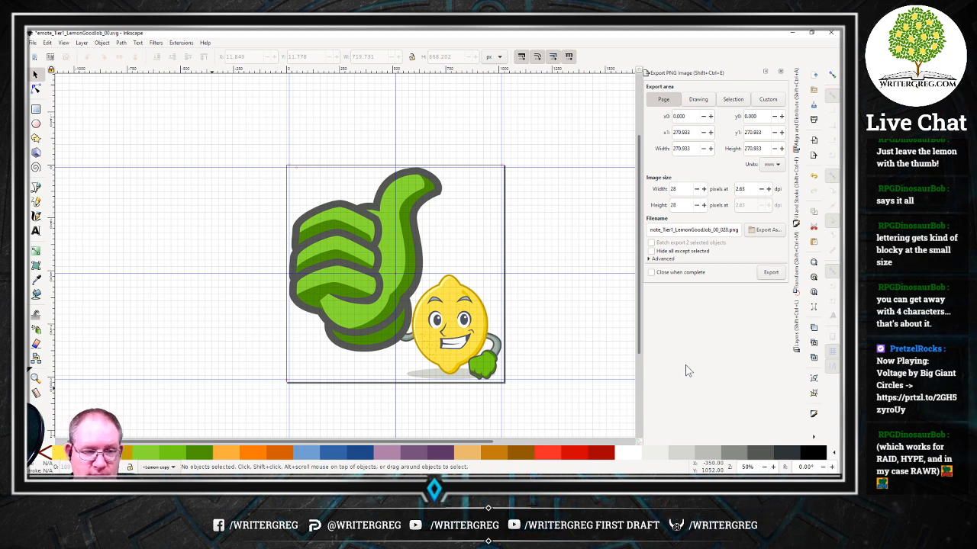
# Save the document and export the page again at 28 × 28 px, overwriting emote_Tier1_LemonGoodJob_00_028.png.
pyautogui.hotkey('ctrl', 's')
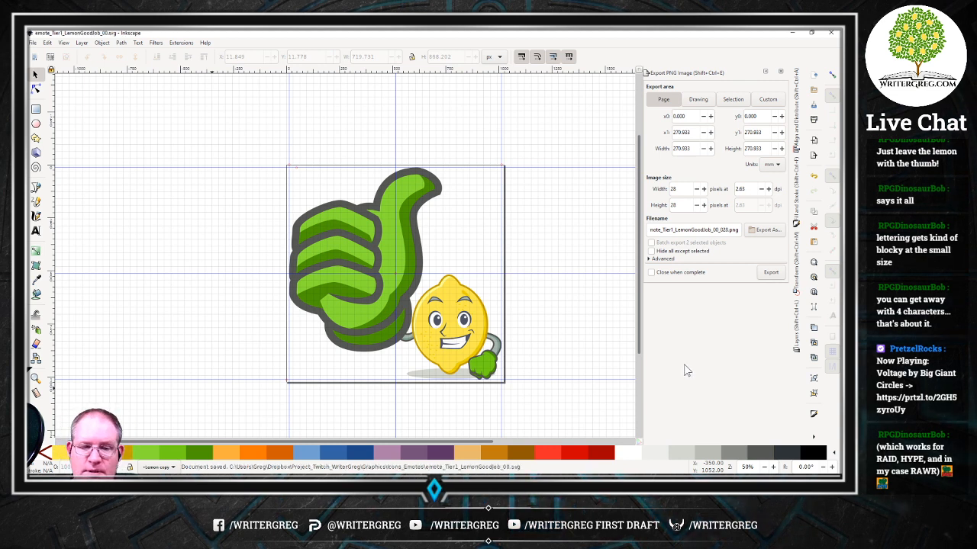
pyautogui.click(654, 102)
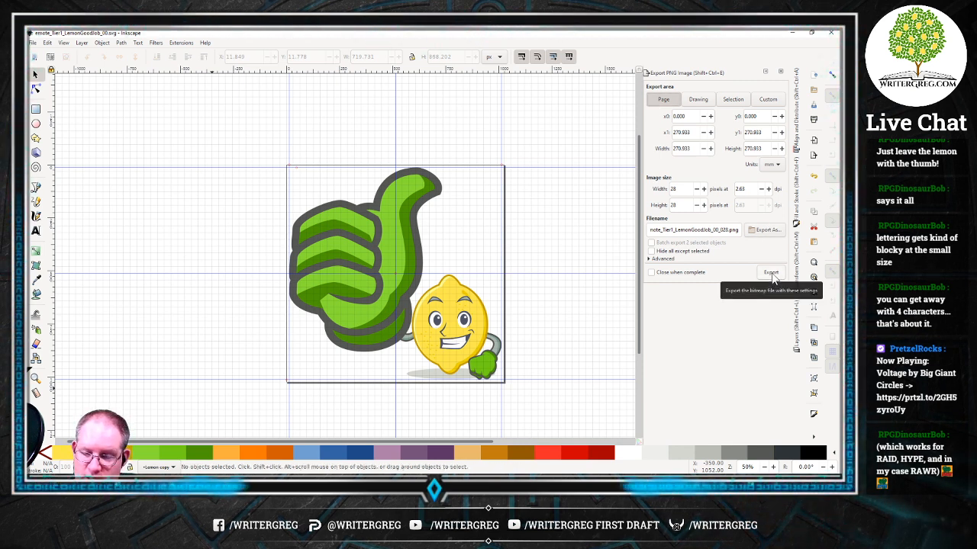
pyautogui.click(772, 274)
pyautogui.click(467, 293)
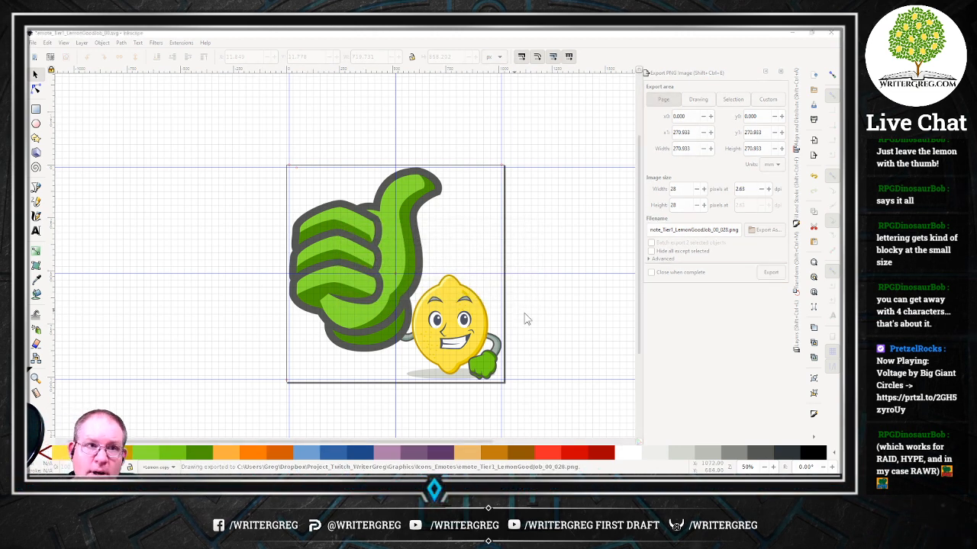
# Export the whole page as a 56 × 56 px PNG named emote_Tier1_LemonGoodJob_00_056.png.
pyautogui.hotkey('alt', 'Tab')
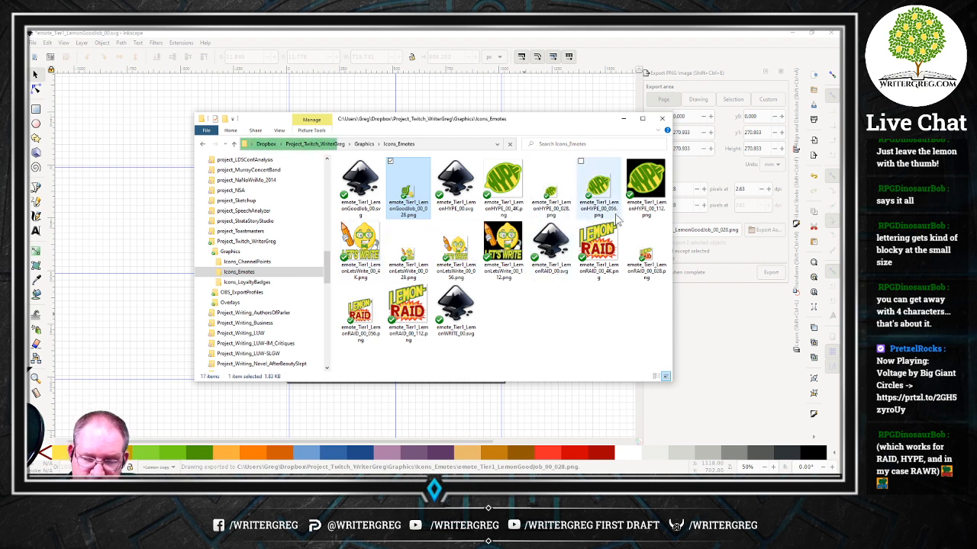
pyautogui.click(681, 183)
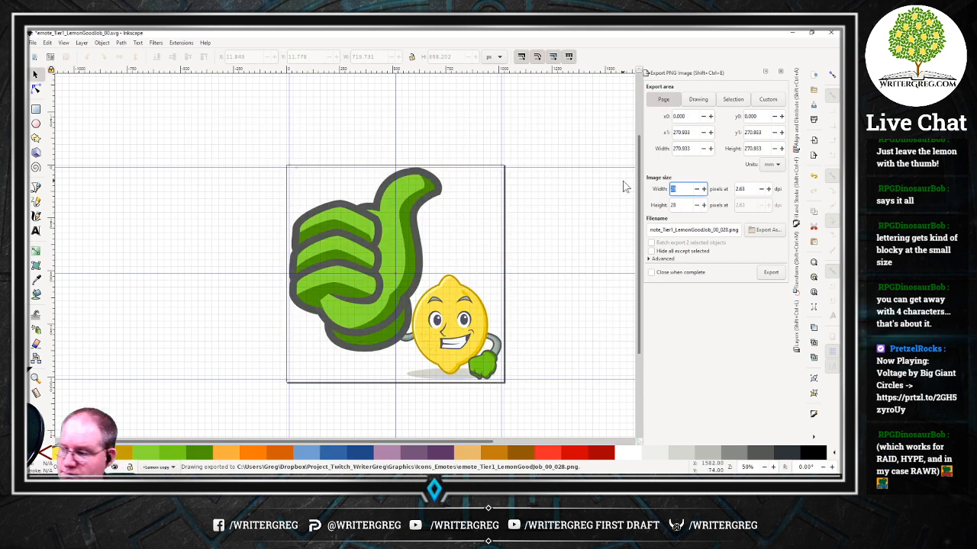
pyautogui.press('Tab')
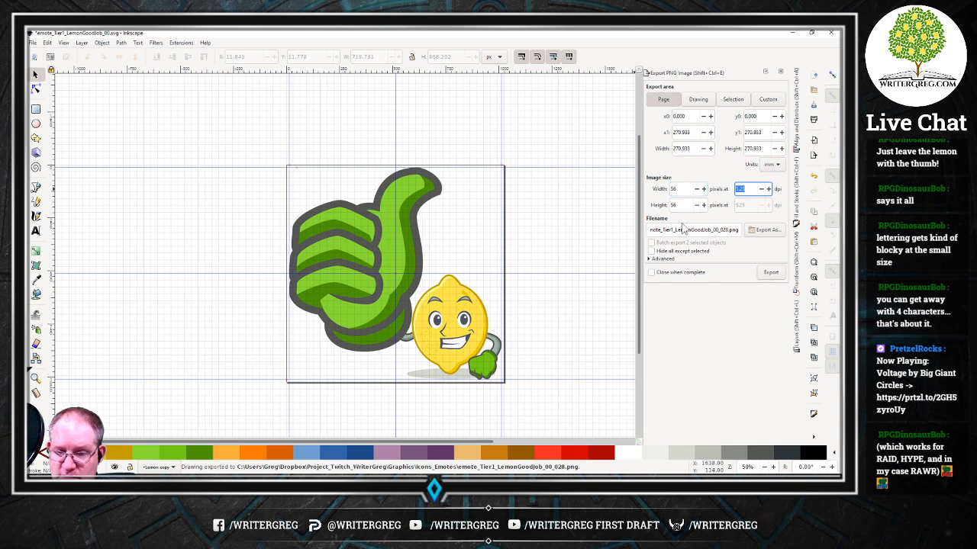
pyautogui.click(726, 231)
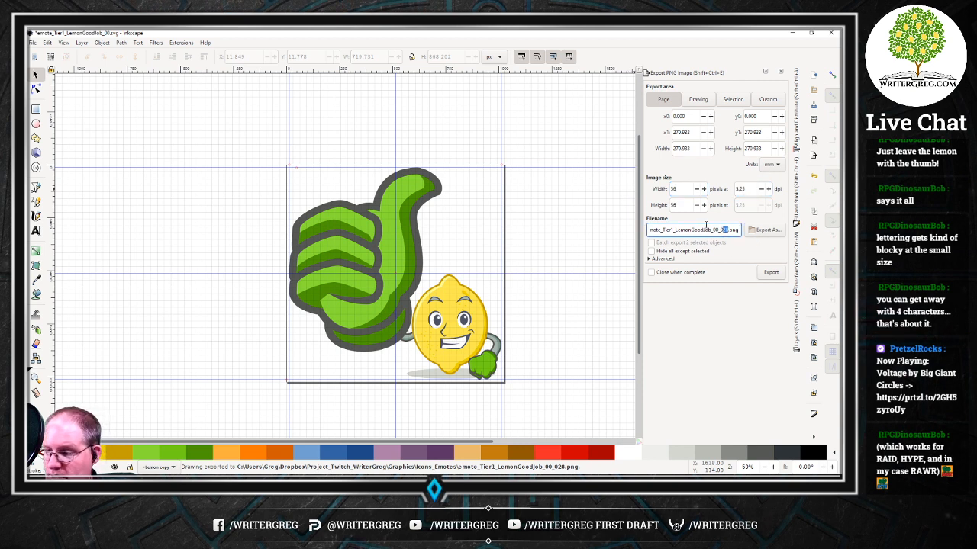
pyautogui.click(770, 272)
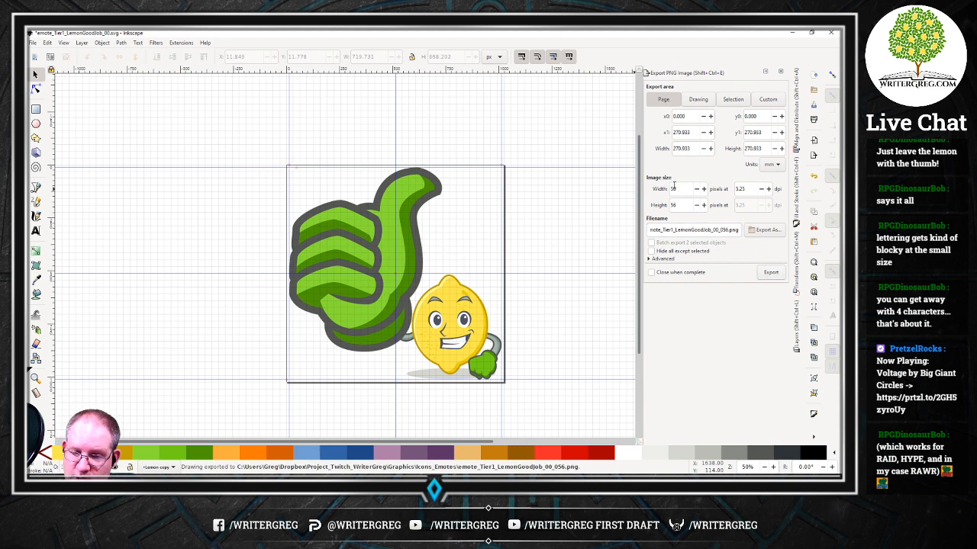
# Export the whole page as a 112 × 112 px PNG named emote_Tier1_LemonGoodJob_00_112.png.
pyautogui.hotkey('alt', 'Tab')
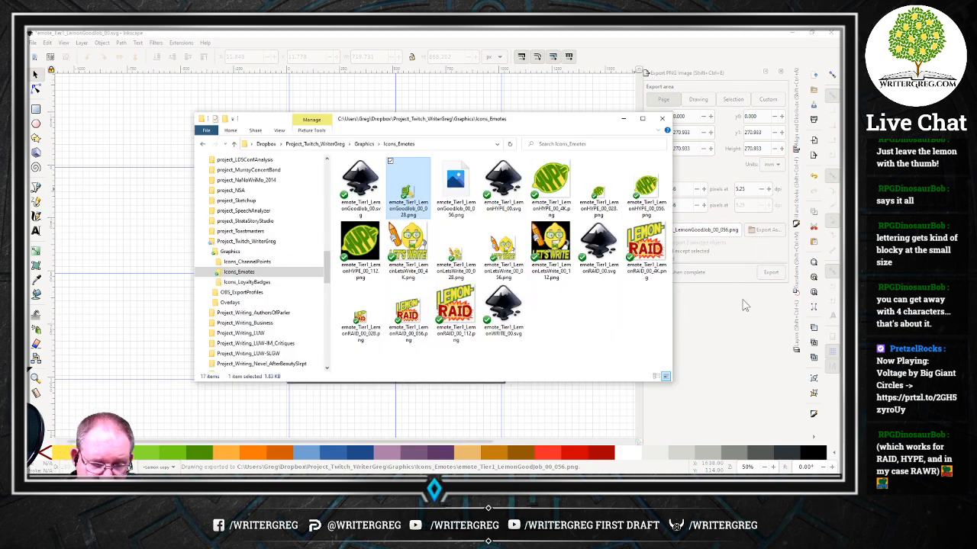
pyautogui.press('super+Down')
pyautogui.click(676, 192)
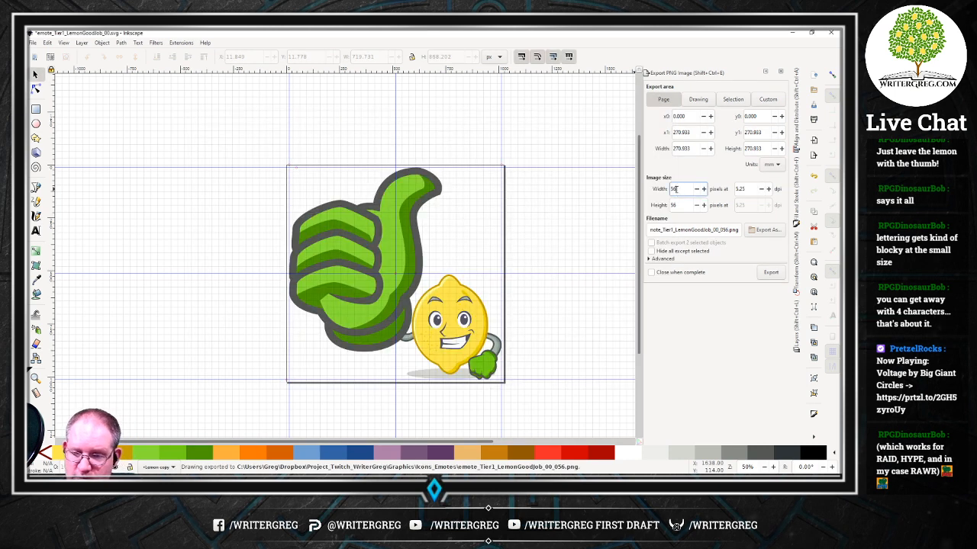
pyautogui.doubleClick(674, 189)
pyautogui.write('112')
pyautogui.press('Tab')
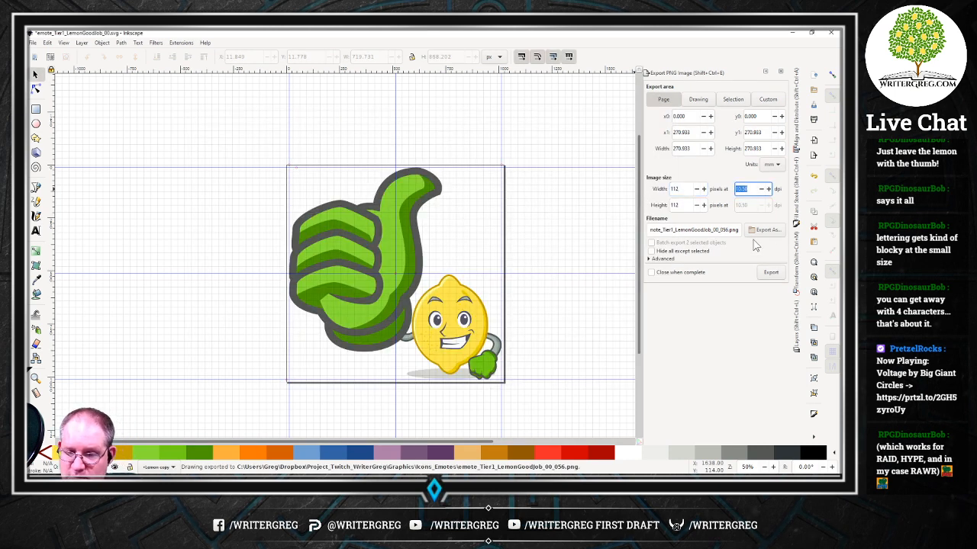
pyautogui.click(720, 229)
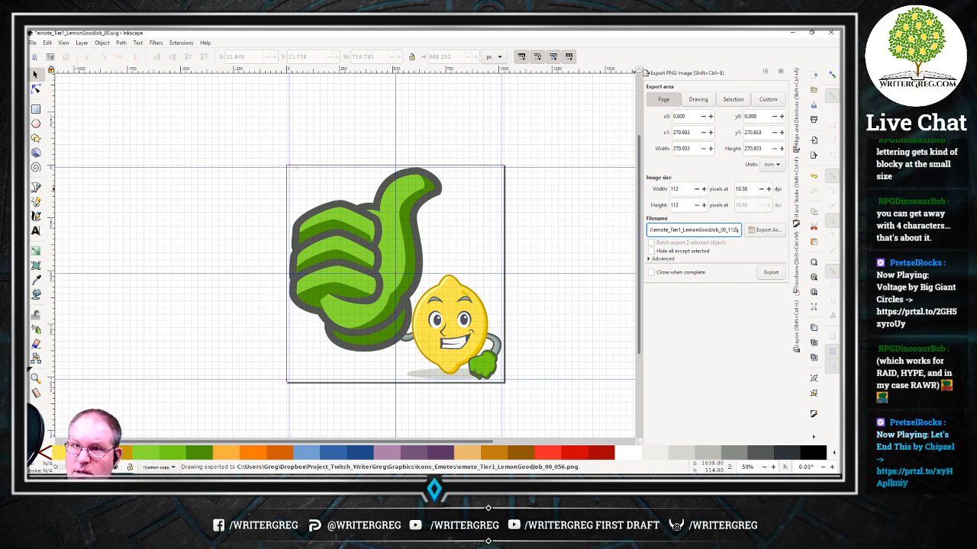
pyautogui.click(769, 272)
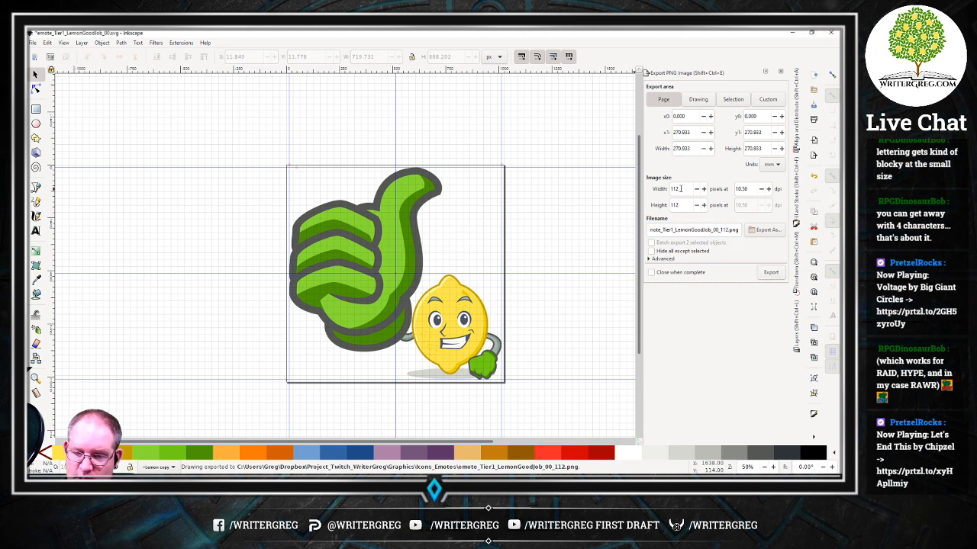
# Export the whole page as a 4000 × 4000 px PNG named emote_Tier1_LemonGoodJob_00_4K.png.
pyautogui.write('400')
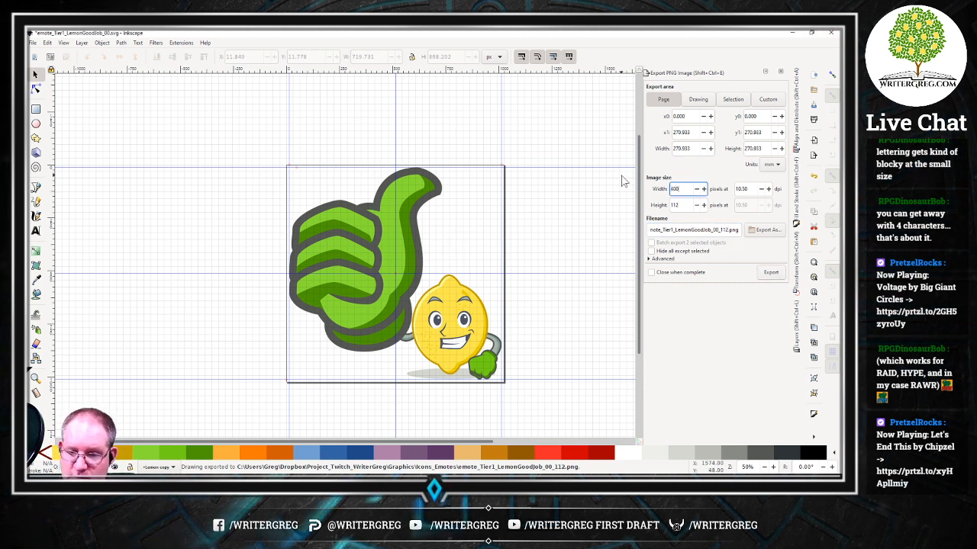
pyautogui.write('0')
pyautogui.press('Tab')
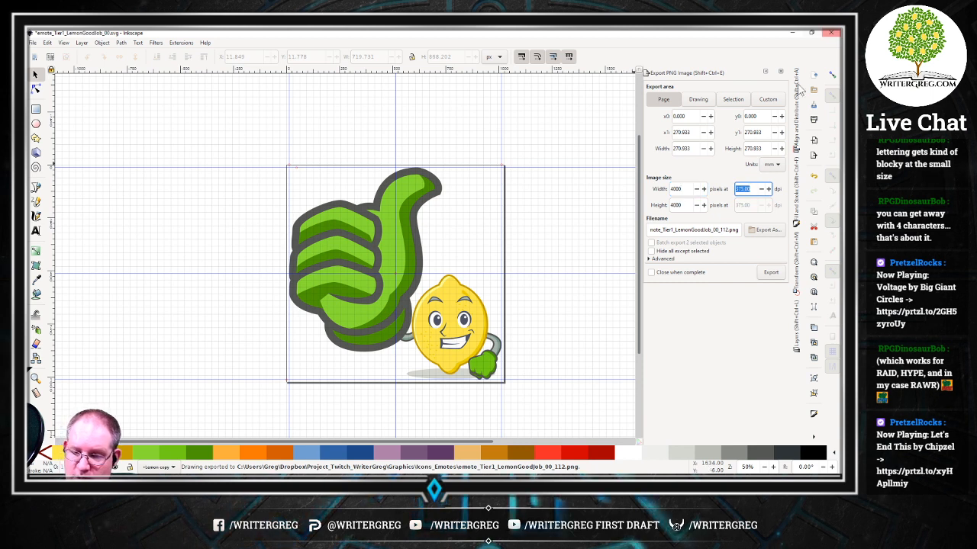
pyautogui.click(728, 230)
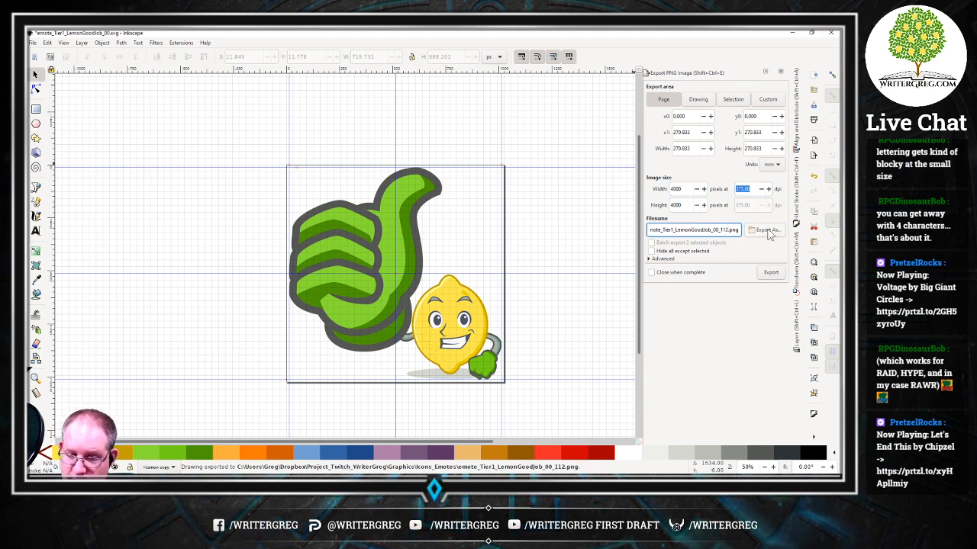
pyautogui.hotkey('shift', 'Left')
pyautogui.hotkey('shift', 'Left')
pyautogui.hotkey('shift', 'Left')
pyautogui.write('4')
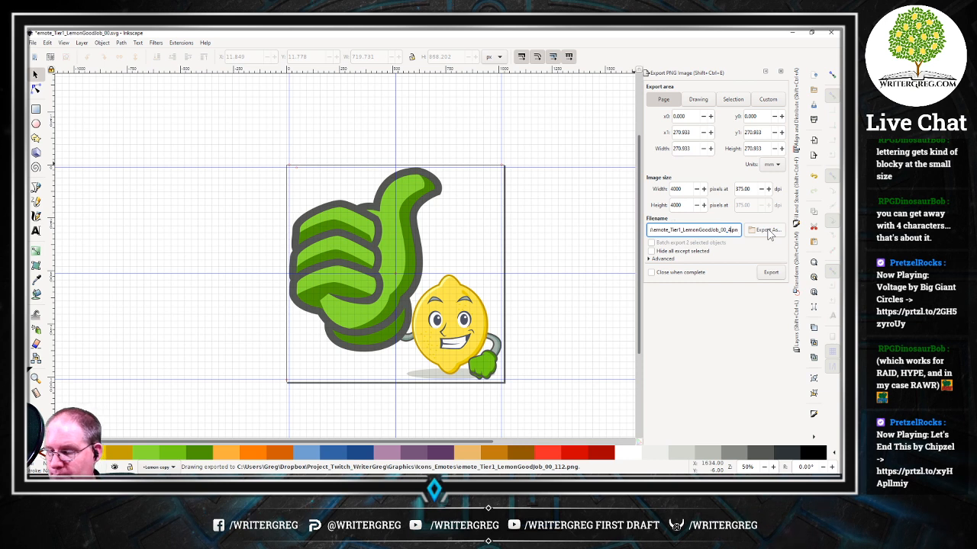
pyautogui.write('K')
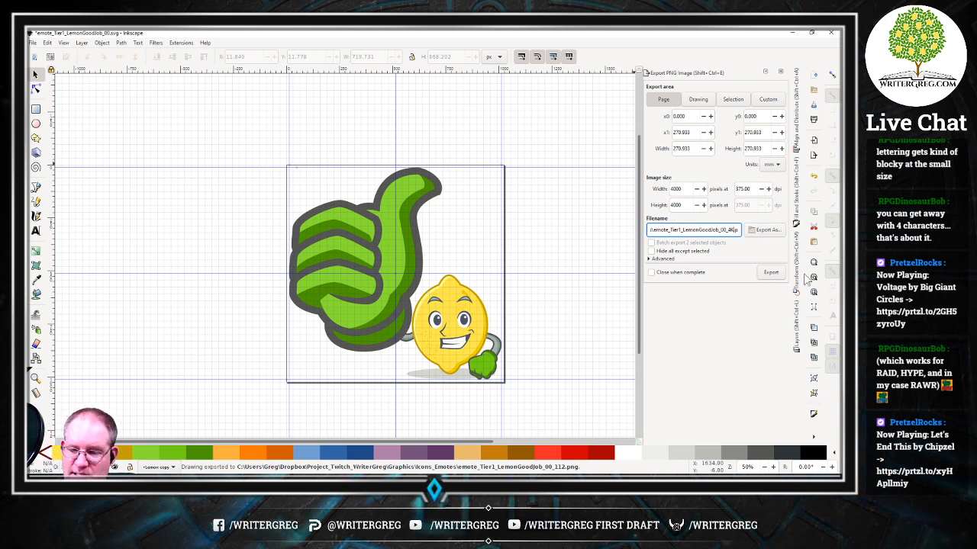
pyautogui.click(770, 272)
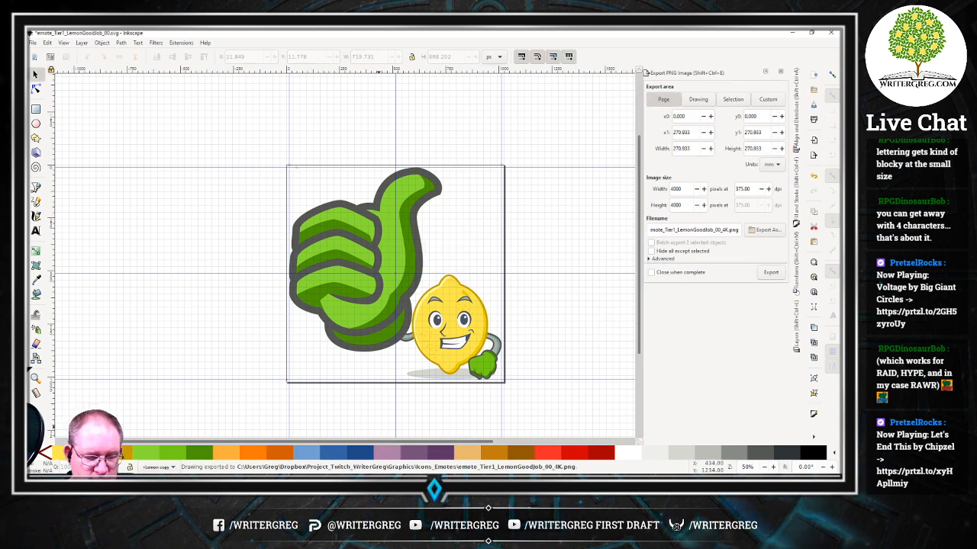
# Open the exported 4K and 112 px LemonGoodJob PNGs from the Icons_Emotes folder in Photos, examine each, and close them.
pyautogui.moveTo(184, 468)
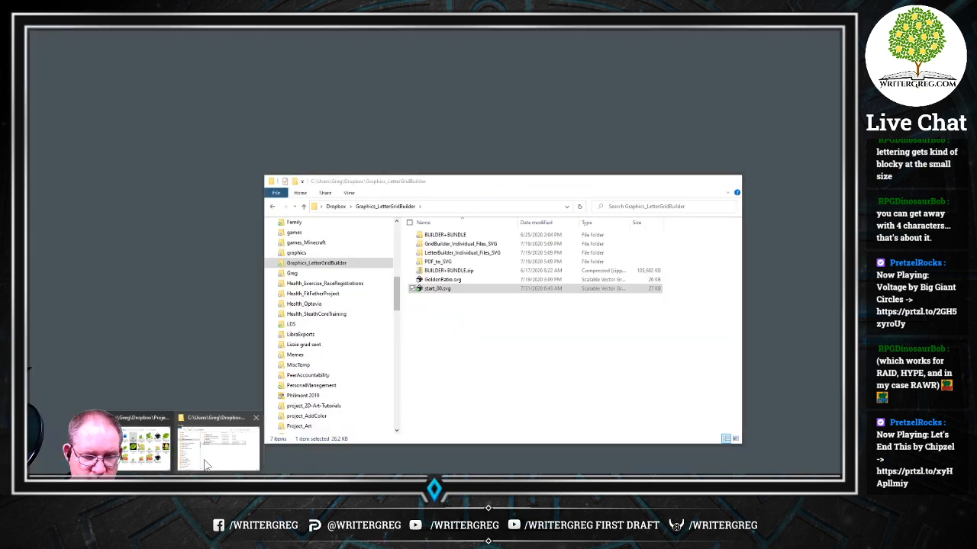
pyautogui.moveTo(139, 467)
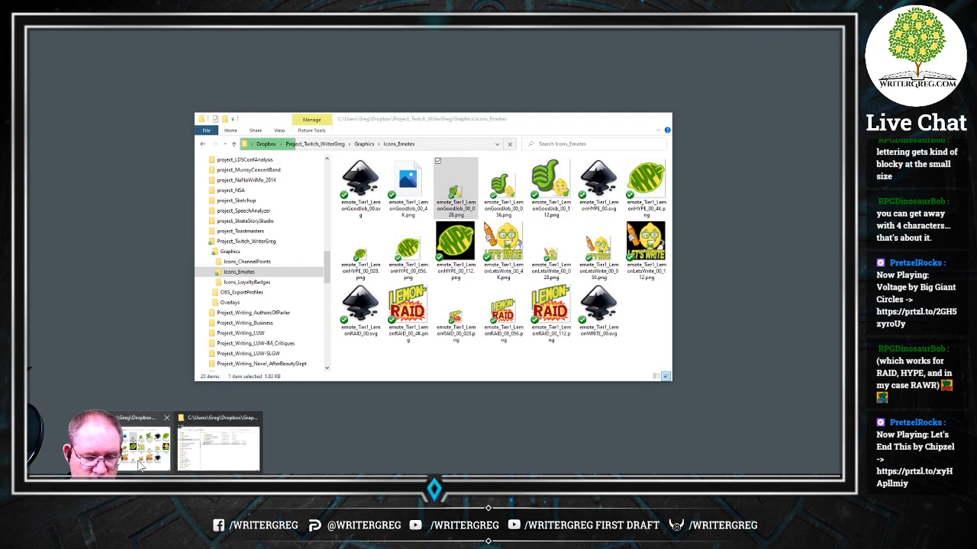
pyautogui.click(138, 462)
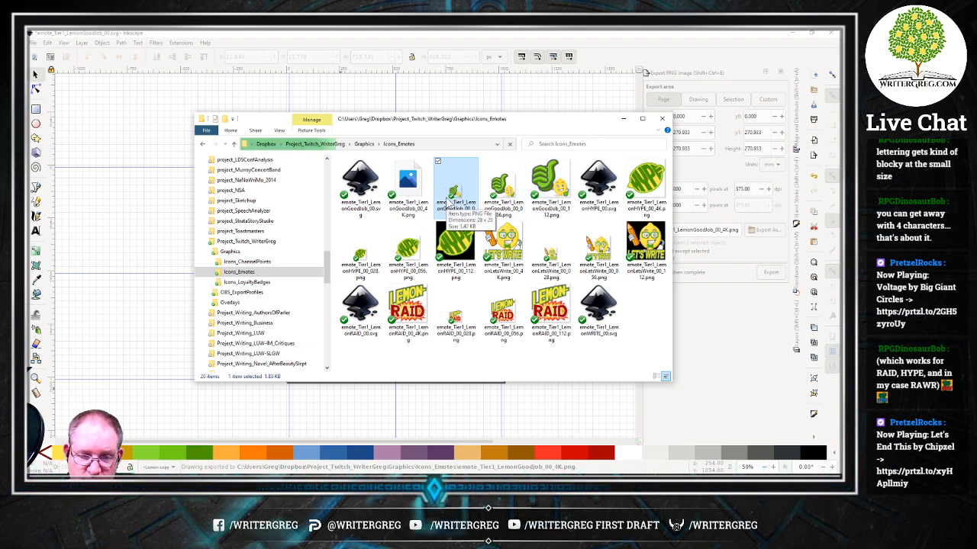
pyautogui.doubleClick(408, 183)
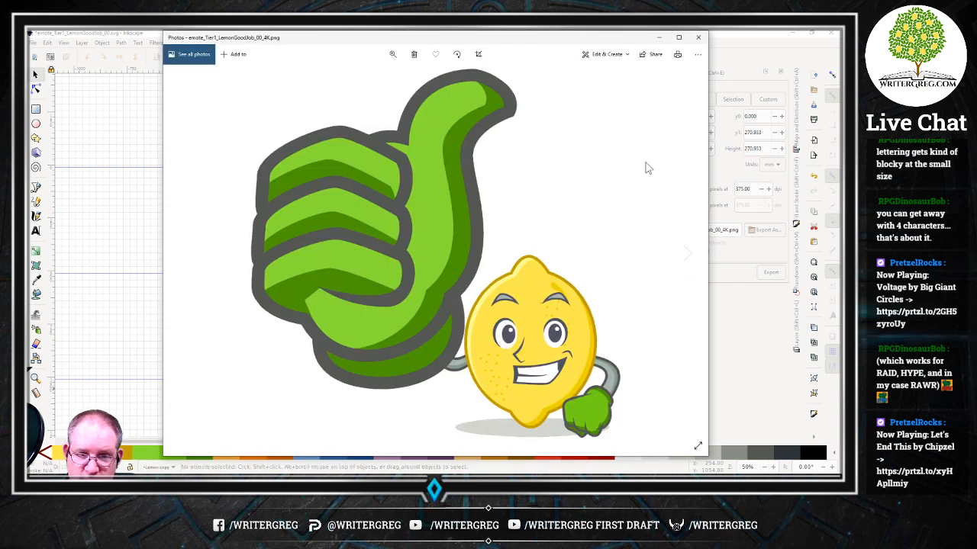
pyautogui.click(392, 56)
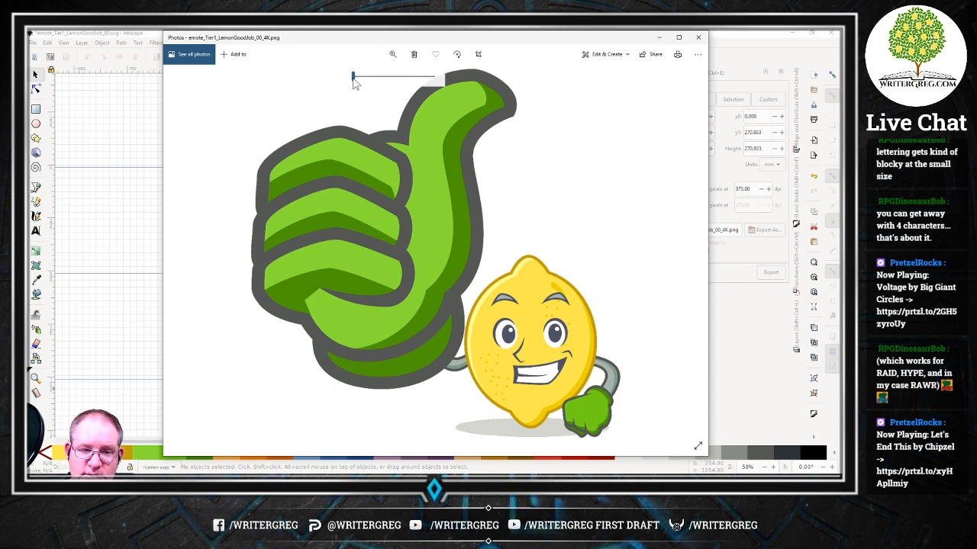
pyautogui.moveTo(353, 81)
pyautogui.mouseDown()
pyautogui.moveTo(493, 85)
pyautogui.moveTo(342, 86)
pyautogui.mouseUp()
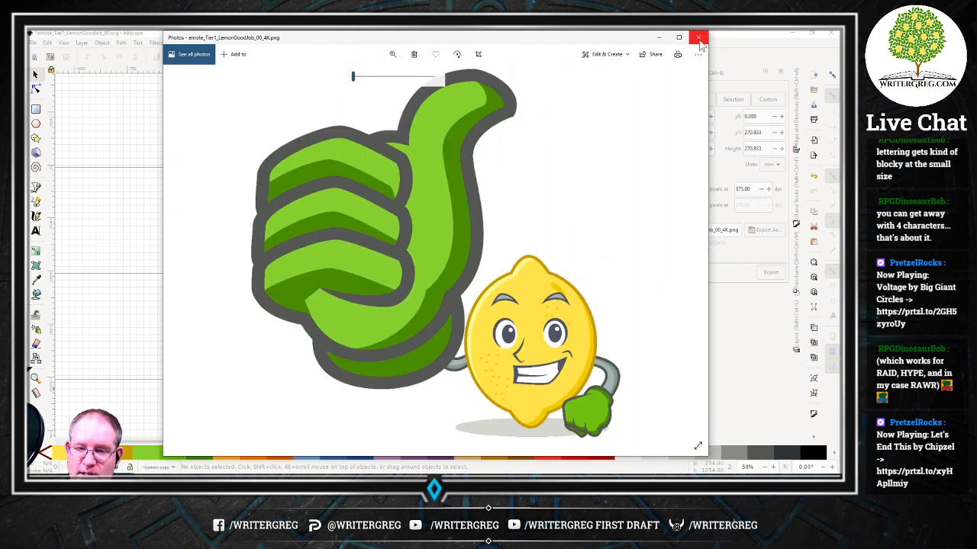
pyautogui.click(699, 38)
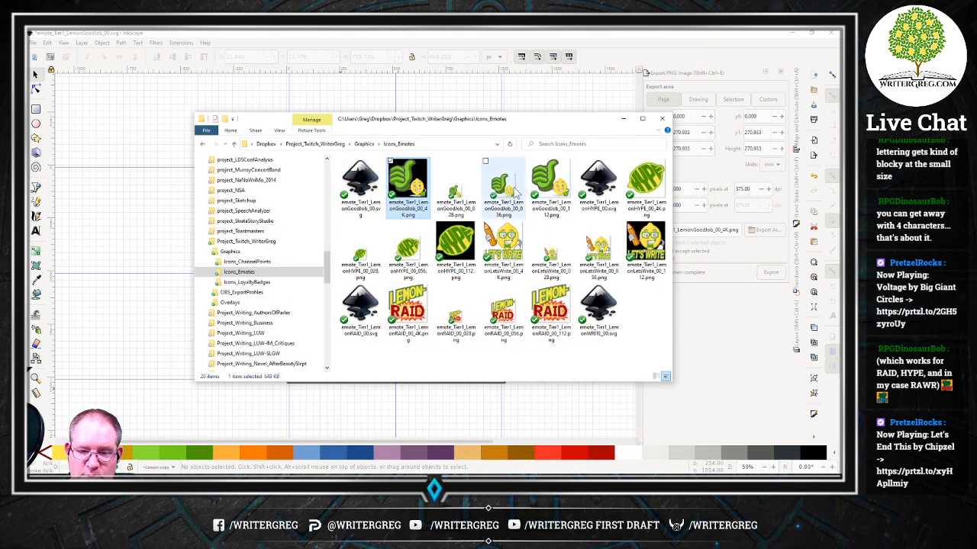
pyautogui.doubleClick(556, 187)
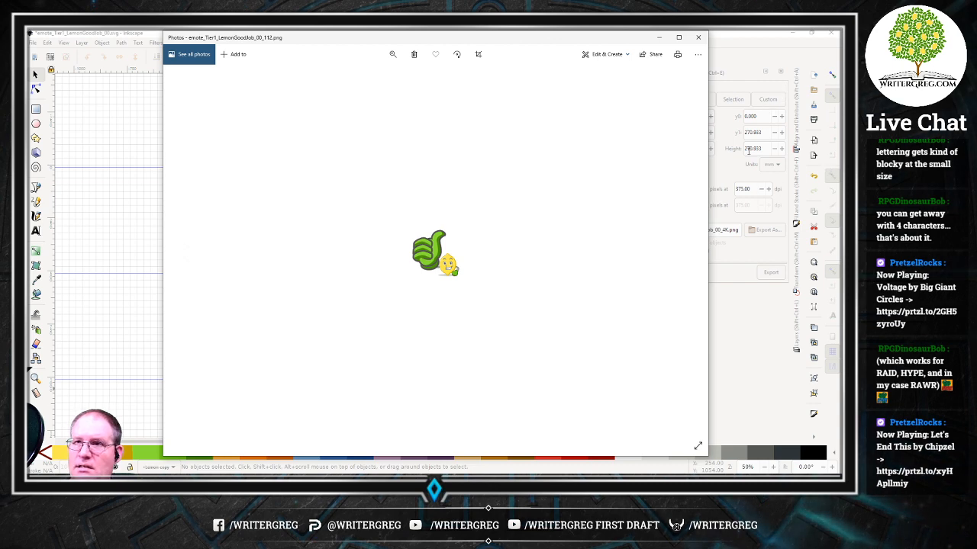
pyautogui.click(696, 37)
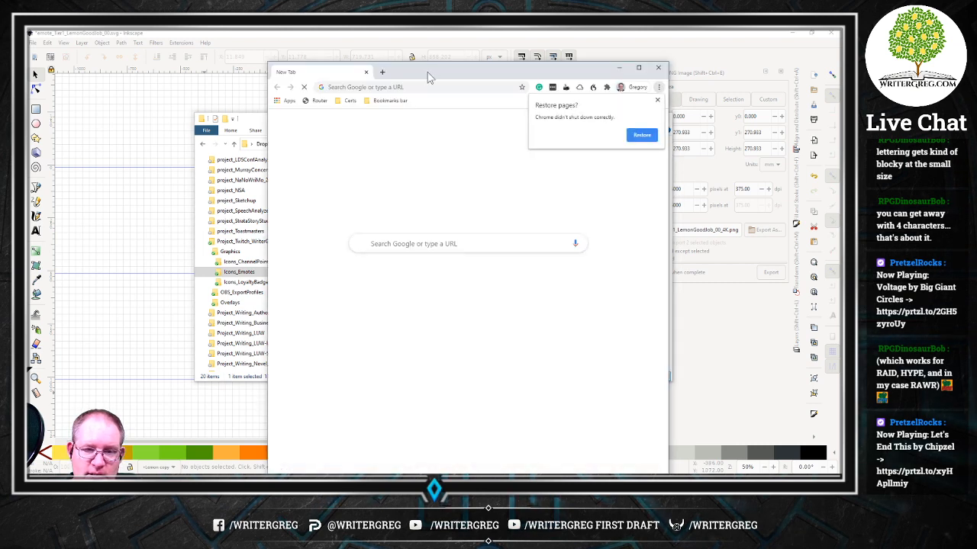
pyautogui.moveTo(544, 74); pyautogui.dragTo(532, 29)
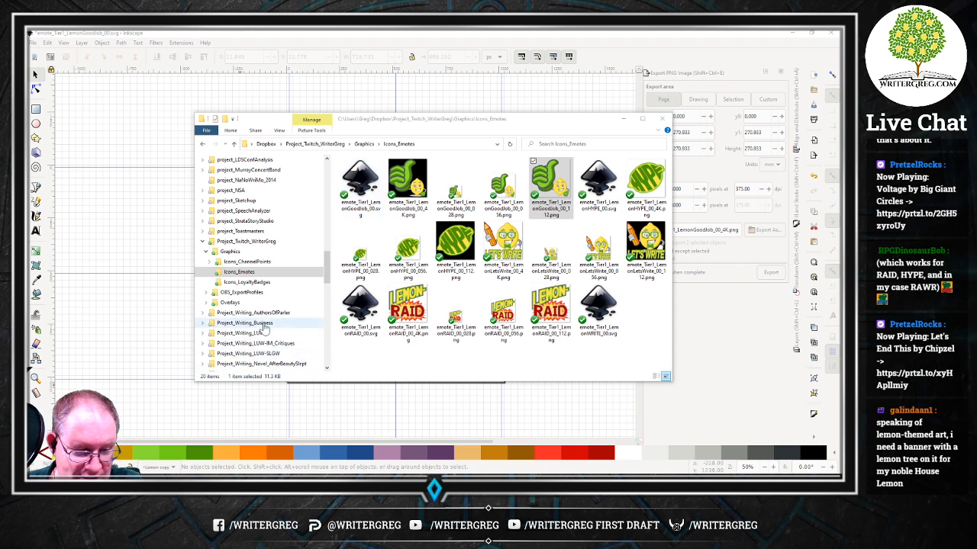
# In File Explorer, browse to Project_Writing_WriterGreg.com\Logo_WebSite and open writergreg_04_pofile.svg in Inkscape.
pyautogui.scroll(-1, 264, 327)
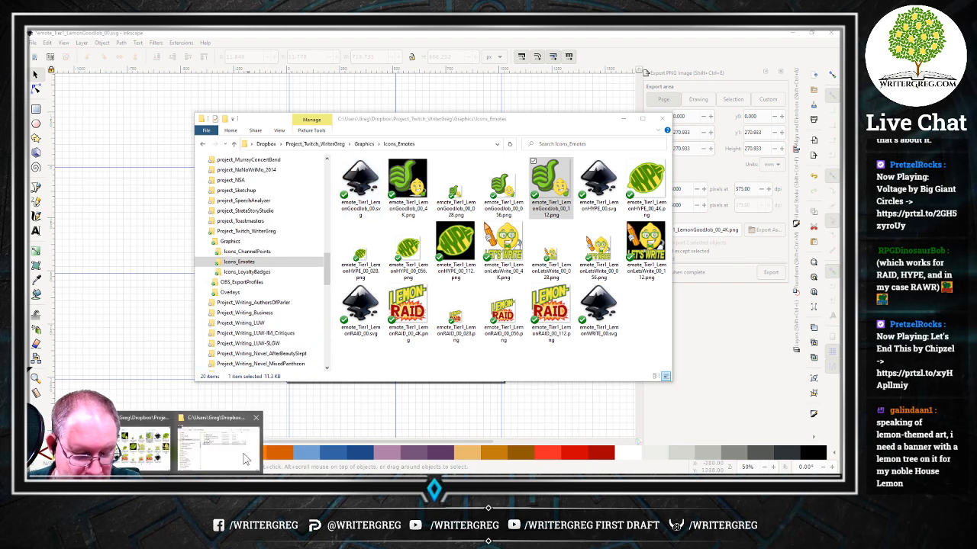
pyautogui.click(246, 457)
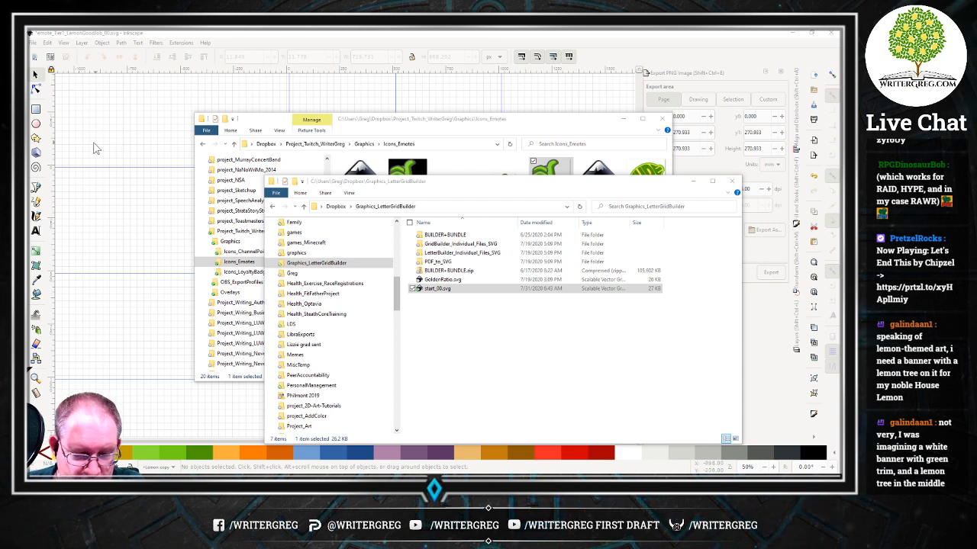
pyautogui.scroll(-2, 338, 398)
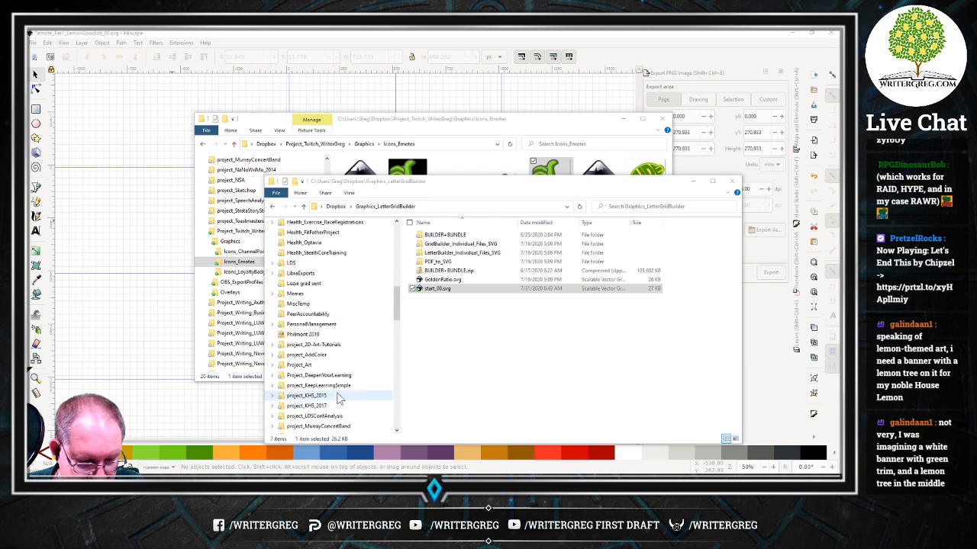
pyautogui.scroll(-7, 338, 397)
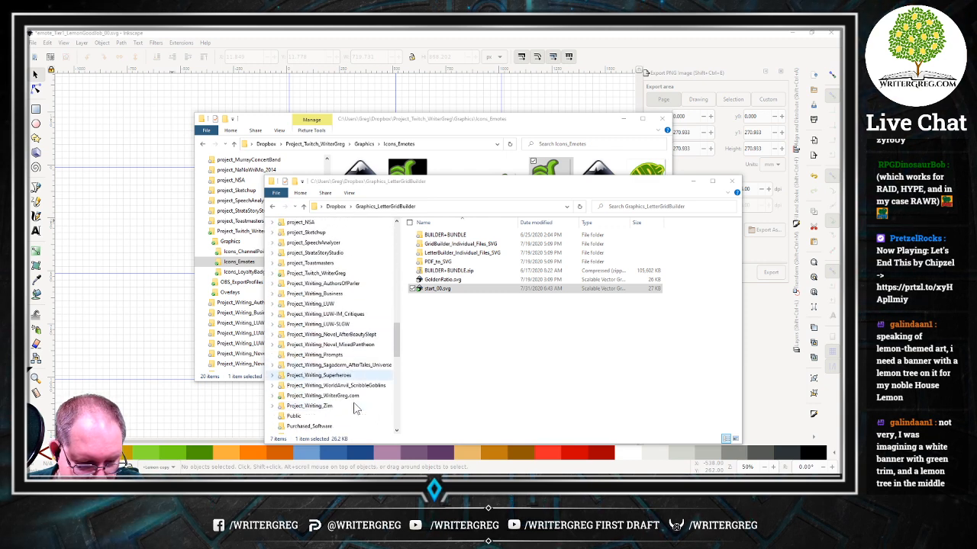
pyautogui.click(351, 398)
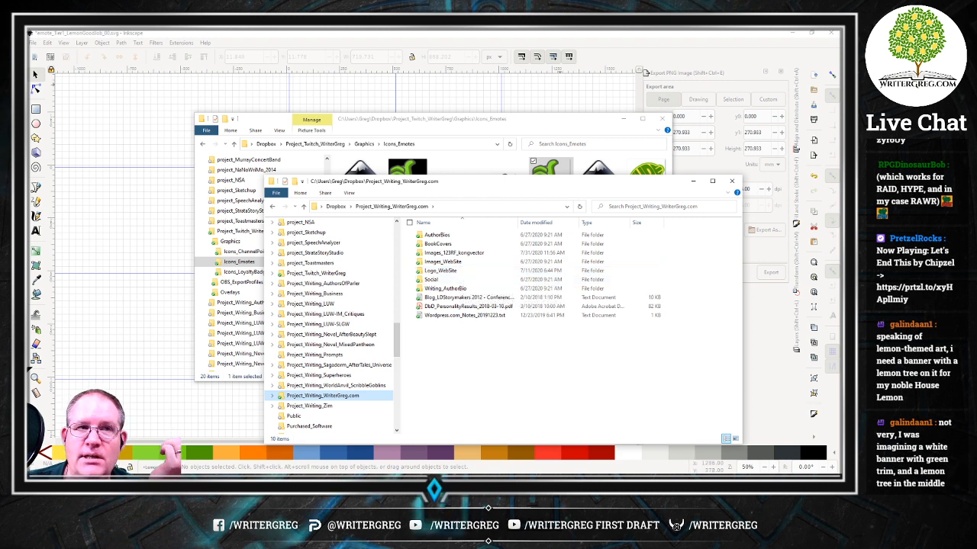
pyautogui.doubleClick(442, 270)
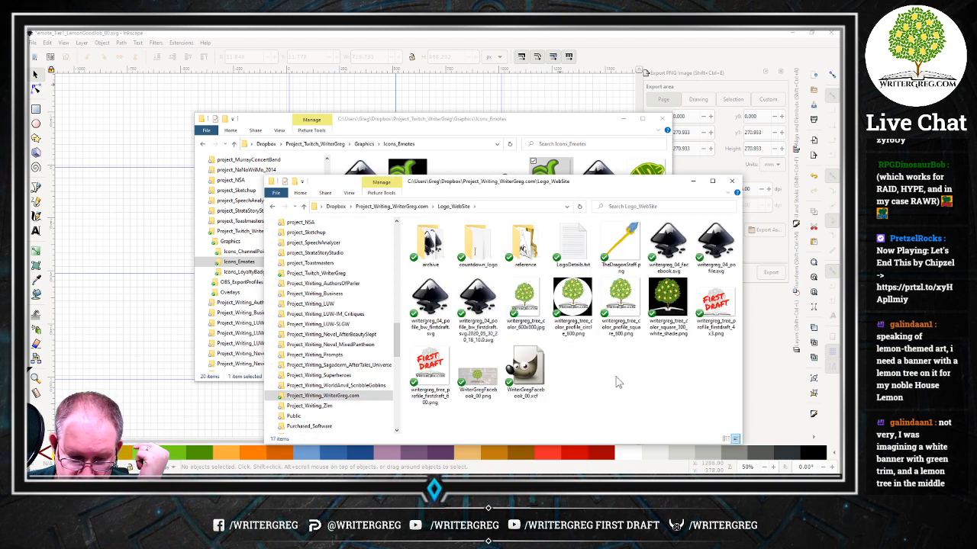
pyautogui.click(714, 252)
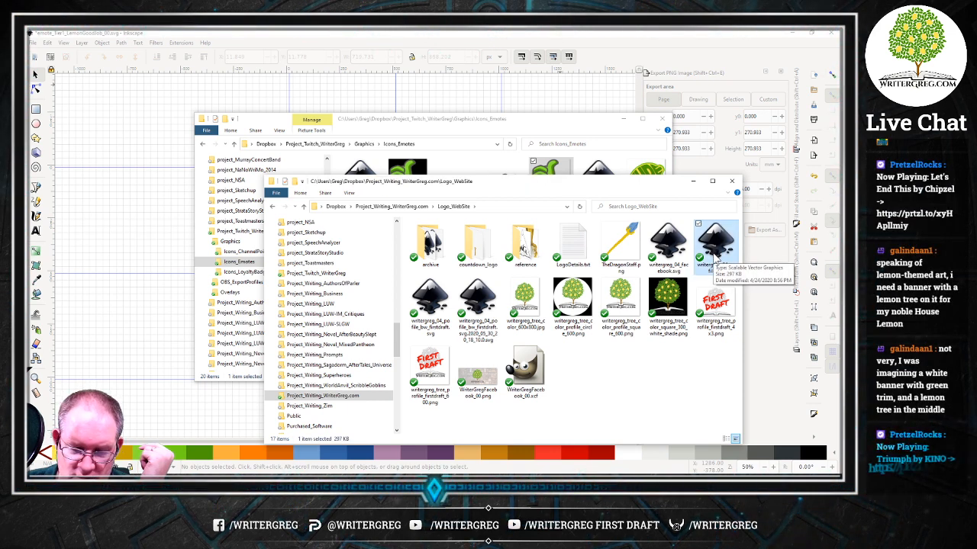
pyautogui.doubleClick(715, 252)
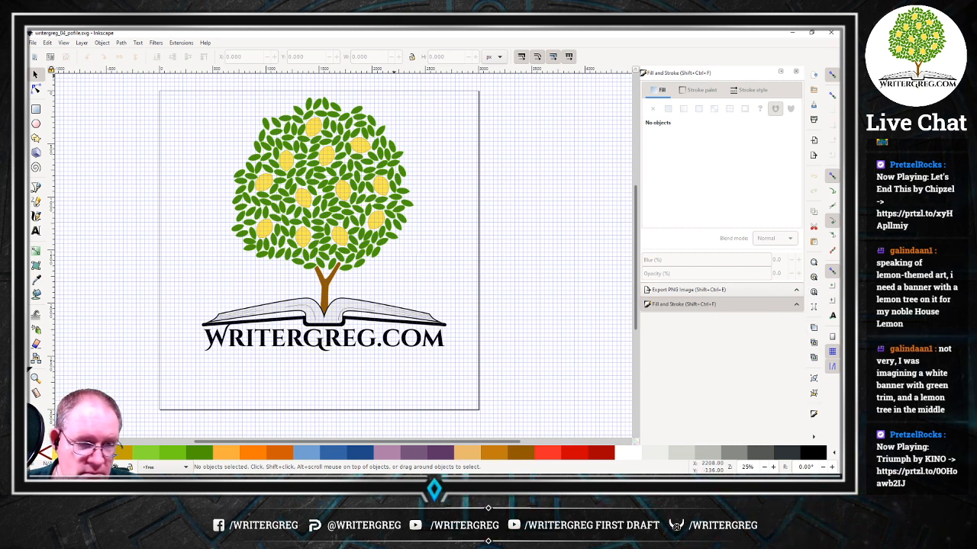
# Open the layer list and hide the Book and Fonts layers so only the tree is shown.
pyautogui.click(82, 43)
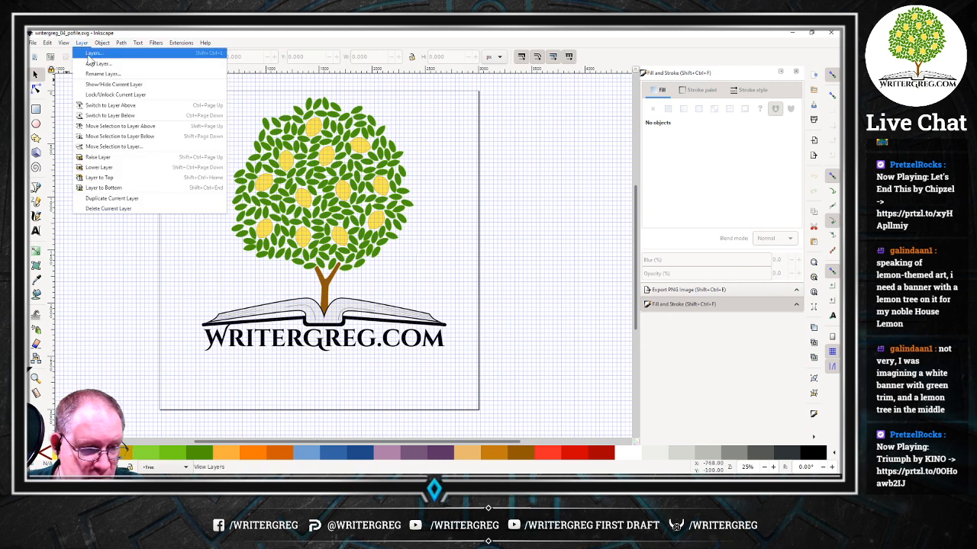
pyautogui.click(111, 53)
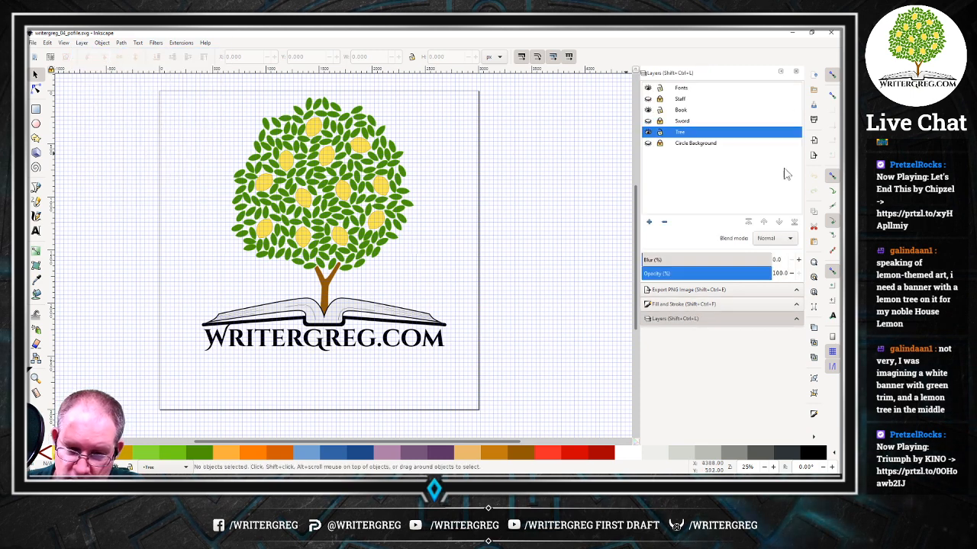
pyautogui.click(648, 110)
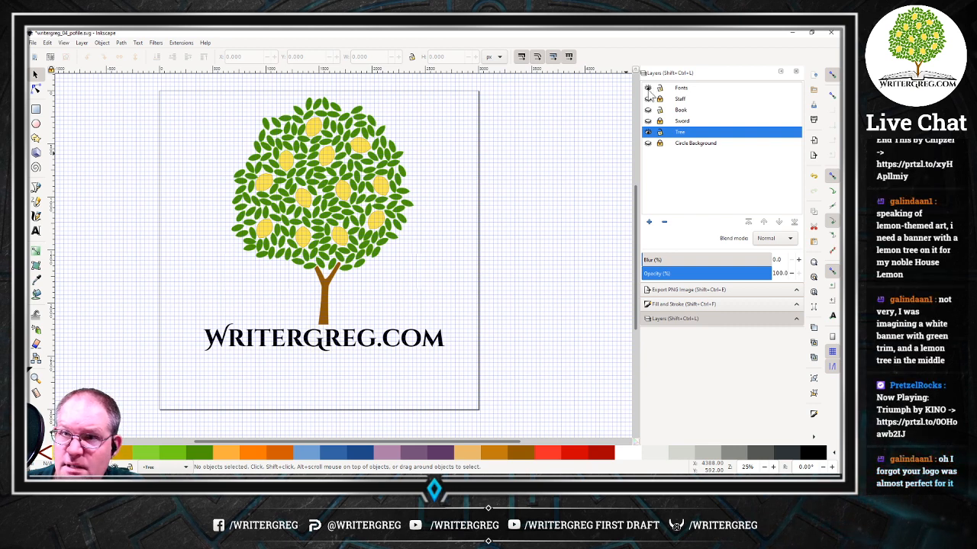
pyautogui.click(648, 87)
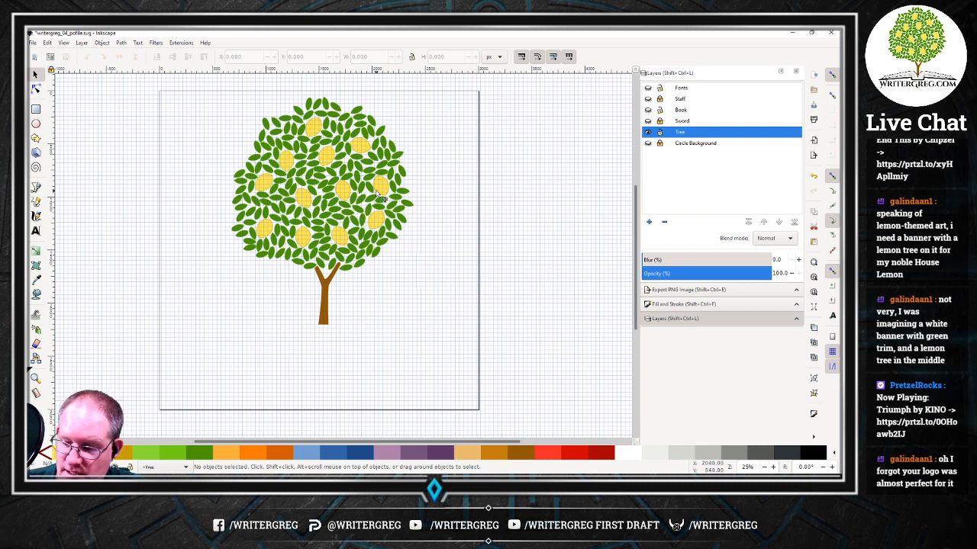
# Examine the tree's leaves, lemons and trunk up close, and the tree as a whole on the page.
pyautogui.scroll(6, 438, 248)
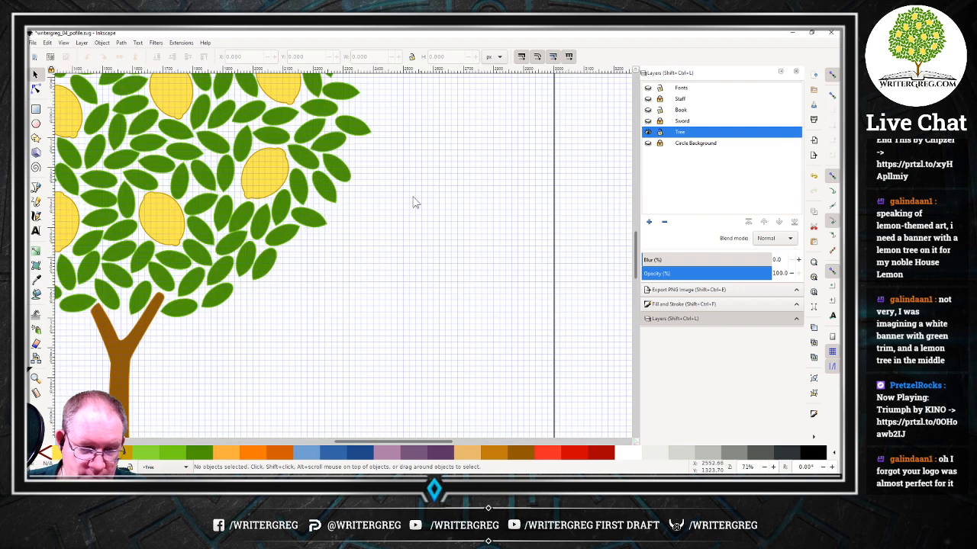
pyautogui.scroll(3, 267, 159)
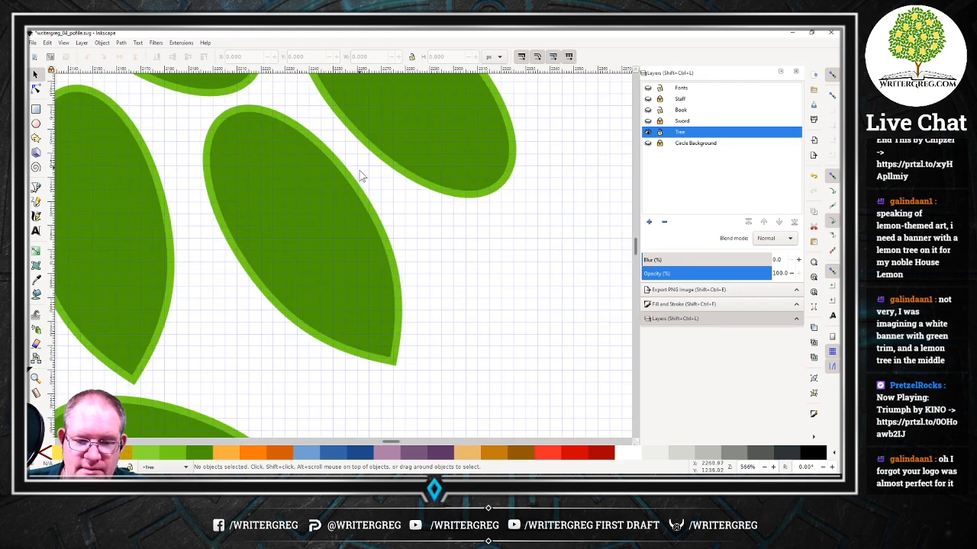
pyautogui.scroll(-8, 340, 177)
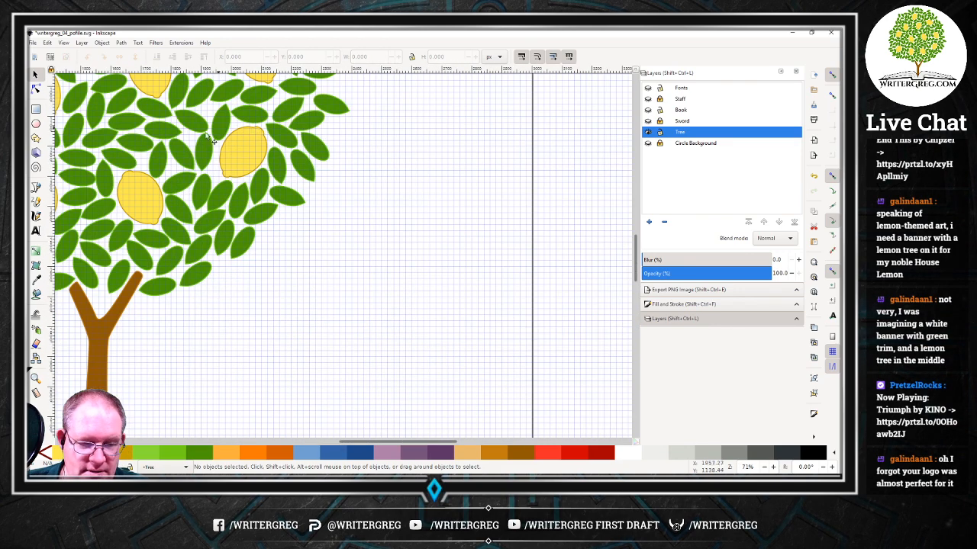
pyautogui.scroll(4, 190, 168)
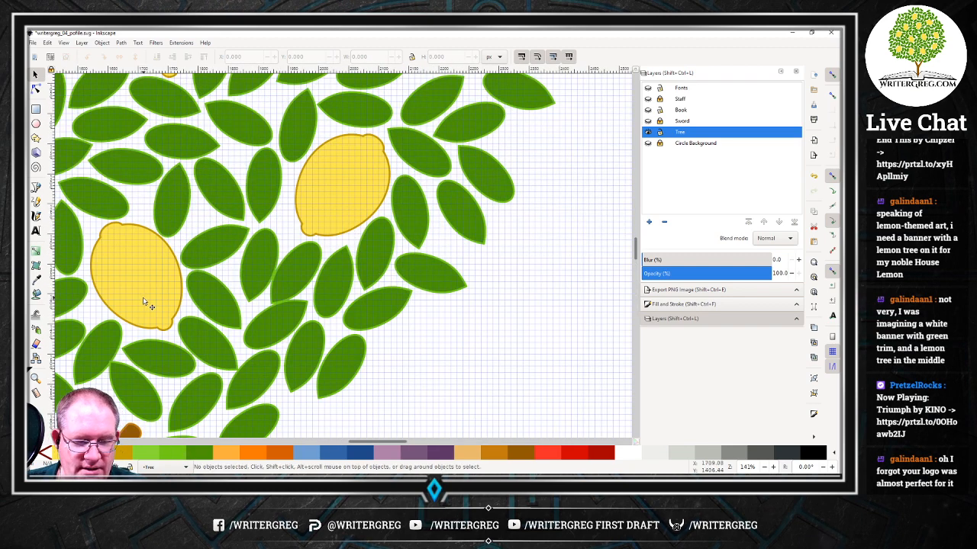
pyautogui.scroll(-4, 138, 263)
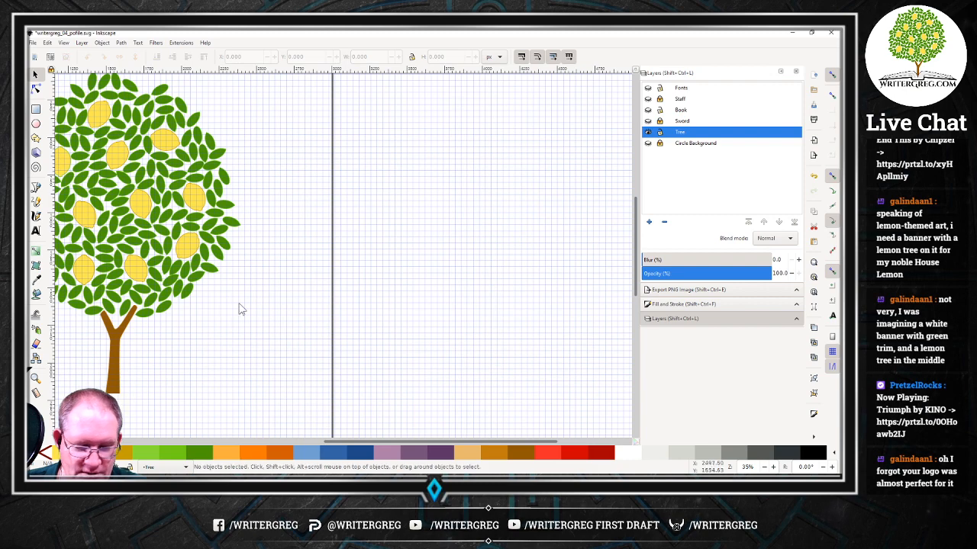
pyautogui.moveTo(345, 441); pyautogui.dragTo(282, 321)
pyautogui.scroll(4, 284, 322)
pyautogui.scroll(-3, 288, 313)
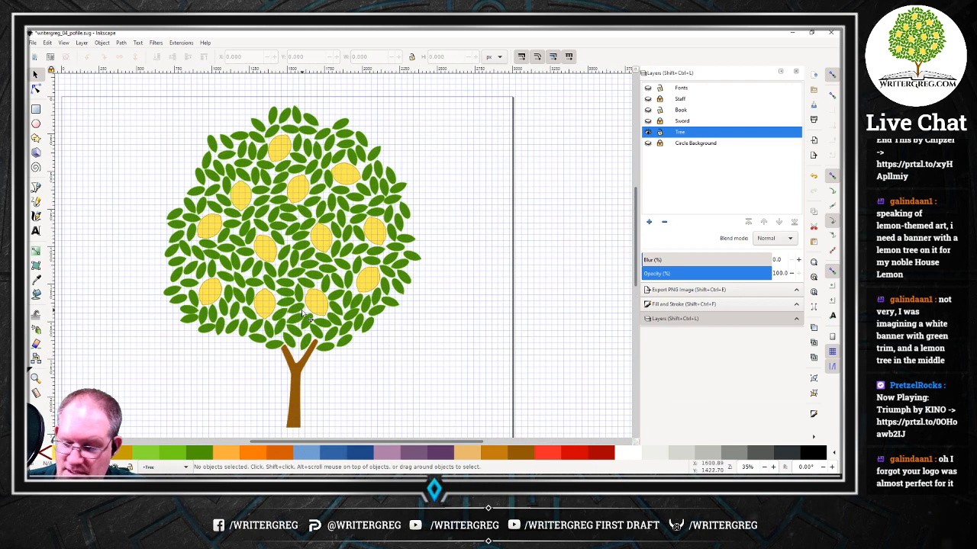
pyautogui.scroll(-1, 321, 312)
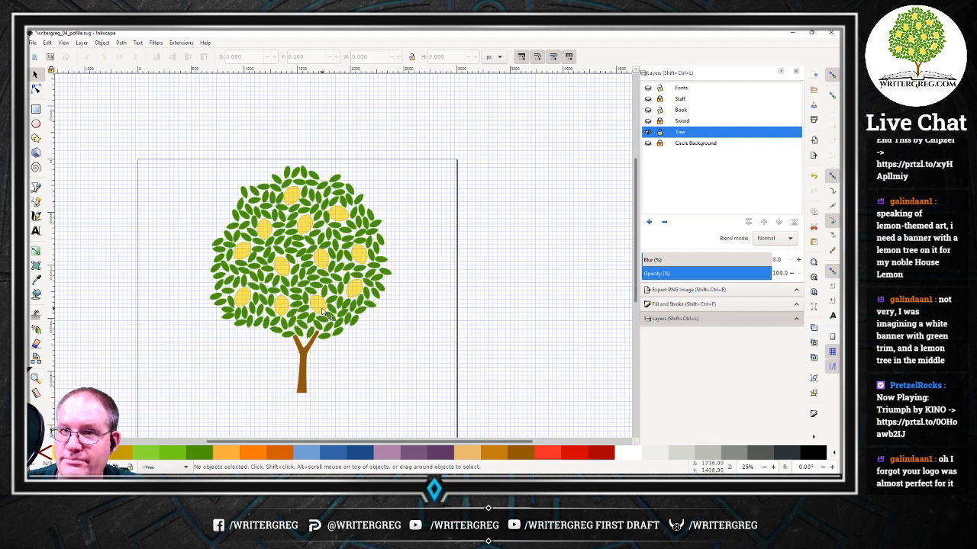
pyautogui.scroll(1, 322, 313)
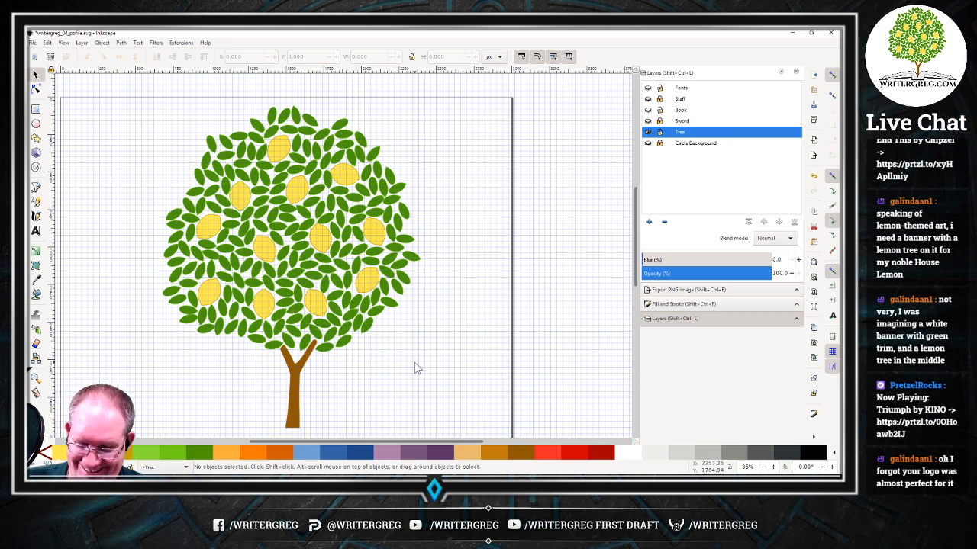
# Set the PNG export area to the whole page and show the Book layer again.
pyautogui.click(684, 291)
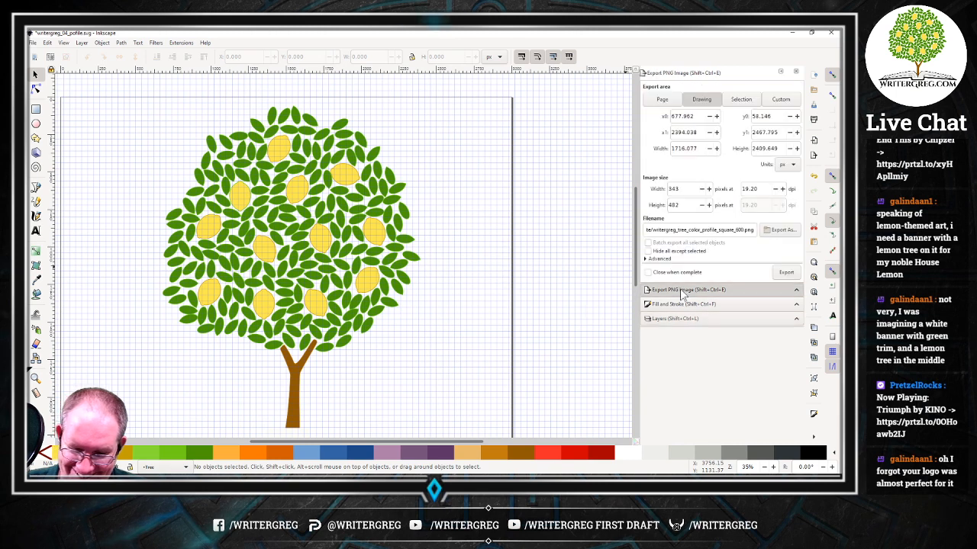
pyautogui.click(661, 99)
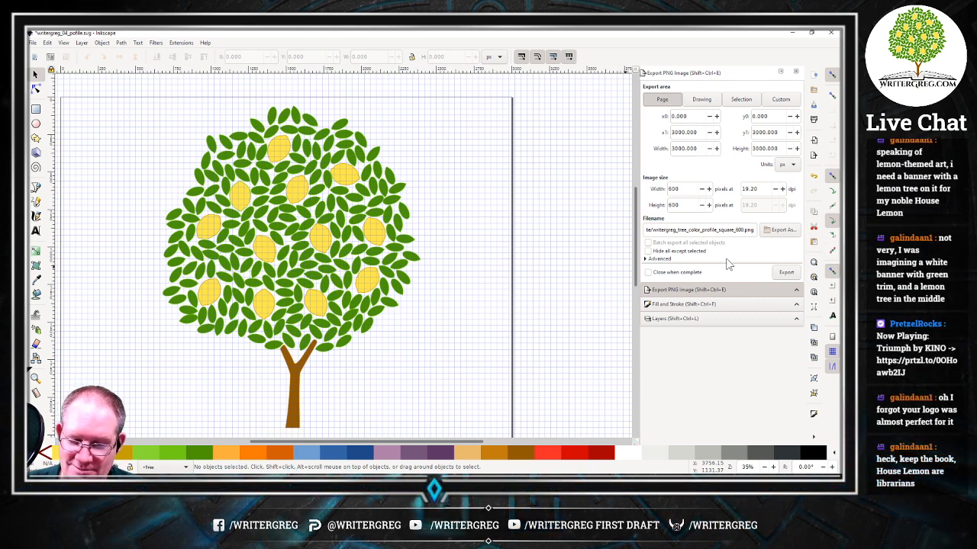
pyautogui.click(695, 318)
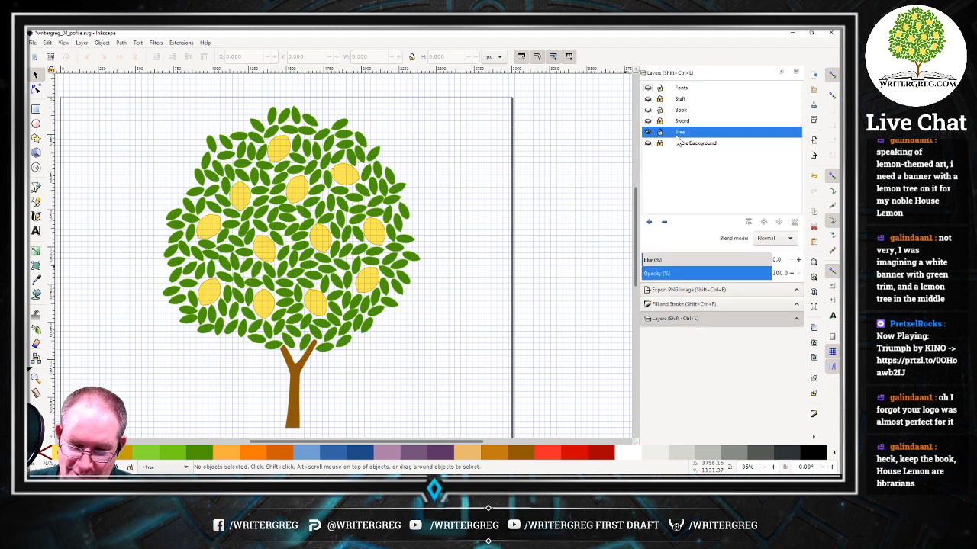
pyautogui.click(648, 110)
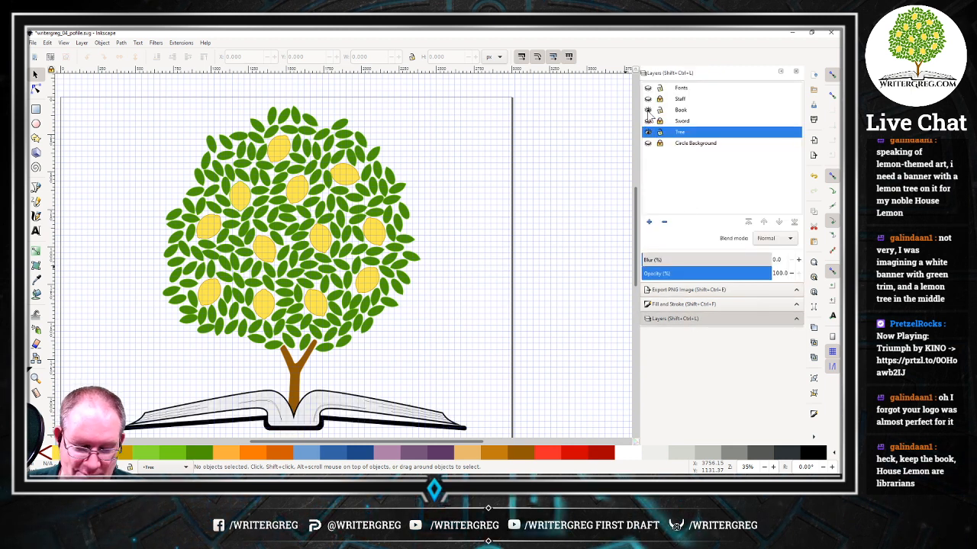
# View the Sword and Staff layers with and without the tree, and return to showing only the Tree and Book layers.
pyautogui.click(648, 120)
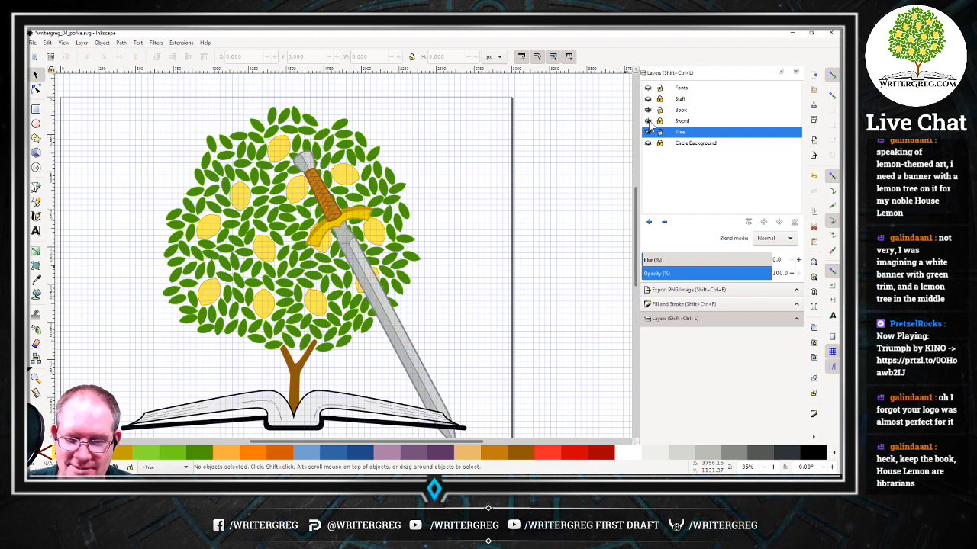
pyautogui.click(648, 99)
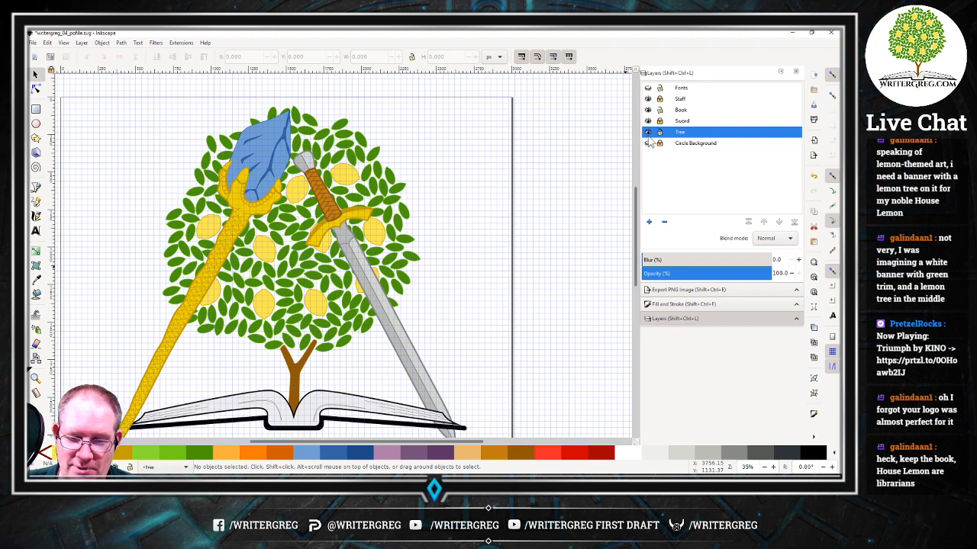
pyautogui.click(648, 132)
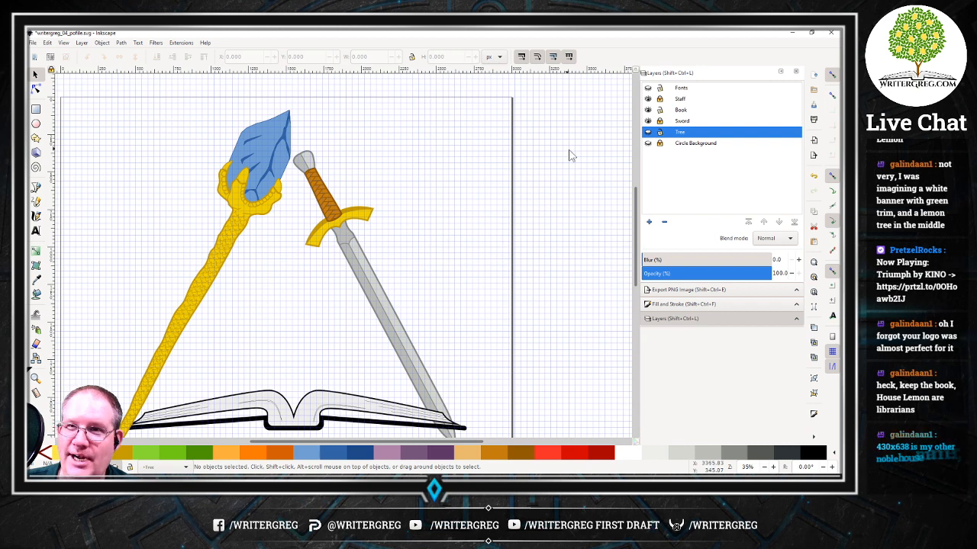
pyautogui.click(648, 120)
pyautogui.click(648, 110)
pyautogui.click(648, 99)
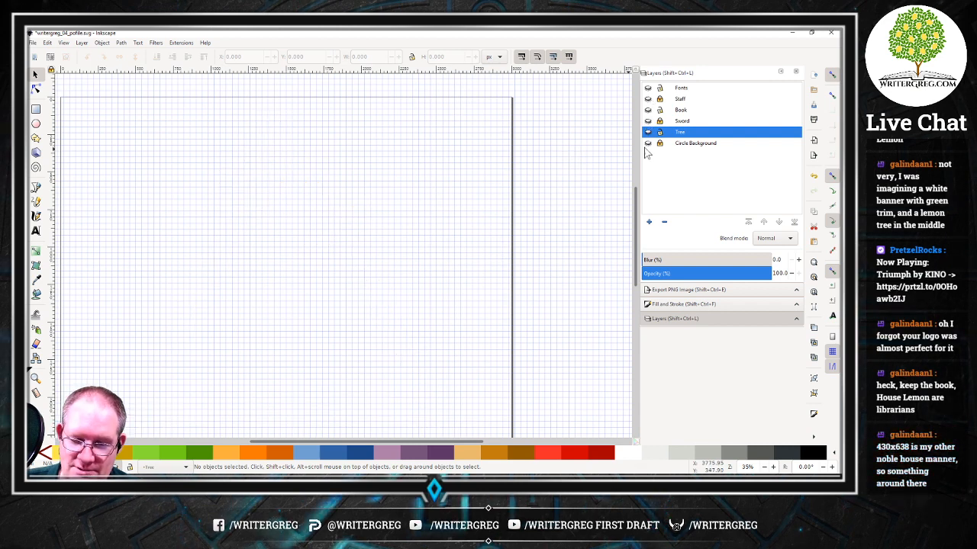
pyautogui.click(648, 132)
pyautogui.click(647, 109)
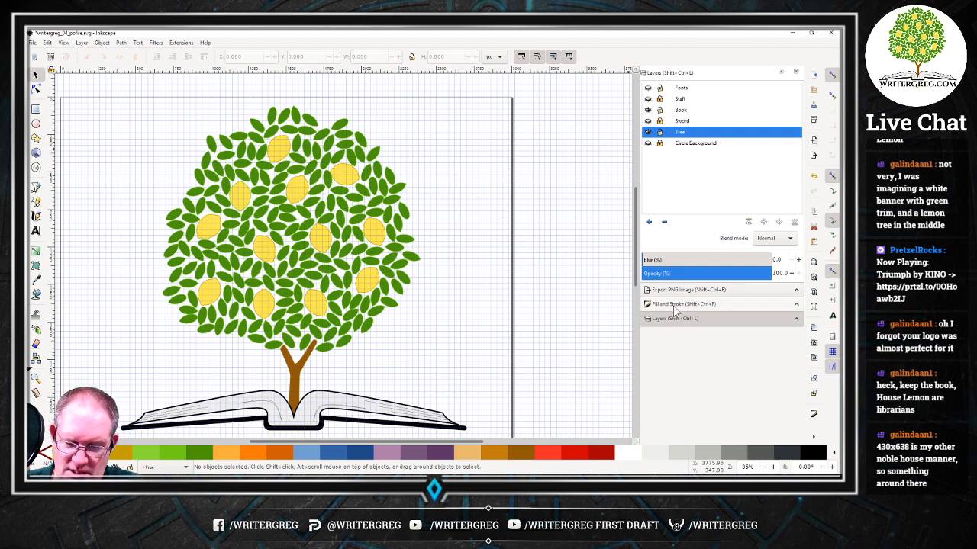
# Set the PNG export image size to 700 pixels wide.
pyautogui.click(690, 290)
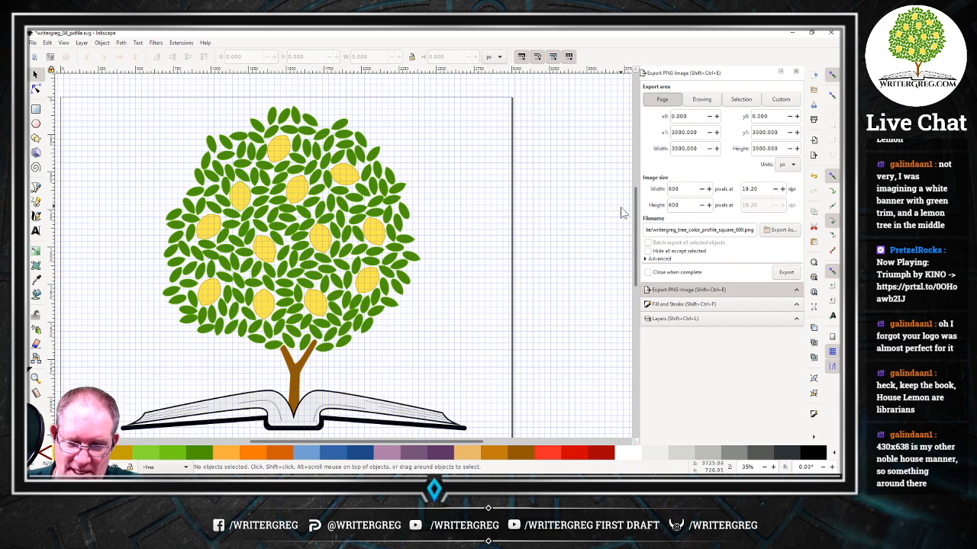
pyautogui.scroll(-3, 544, 248)
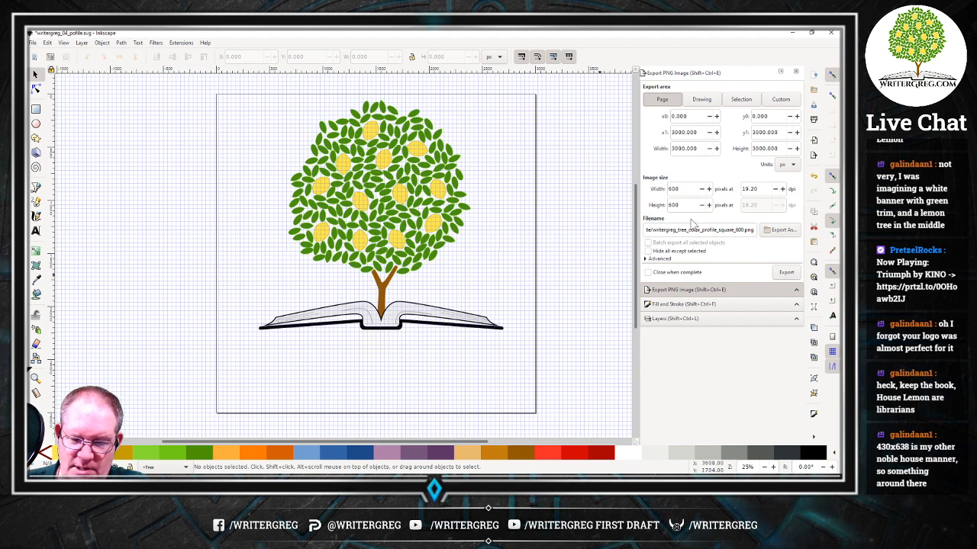
pyautogui.doubleClick(684, 189)
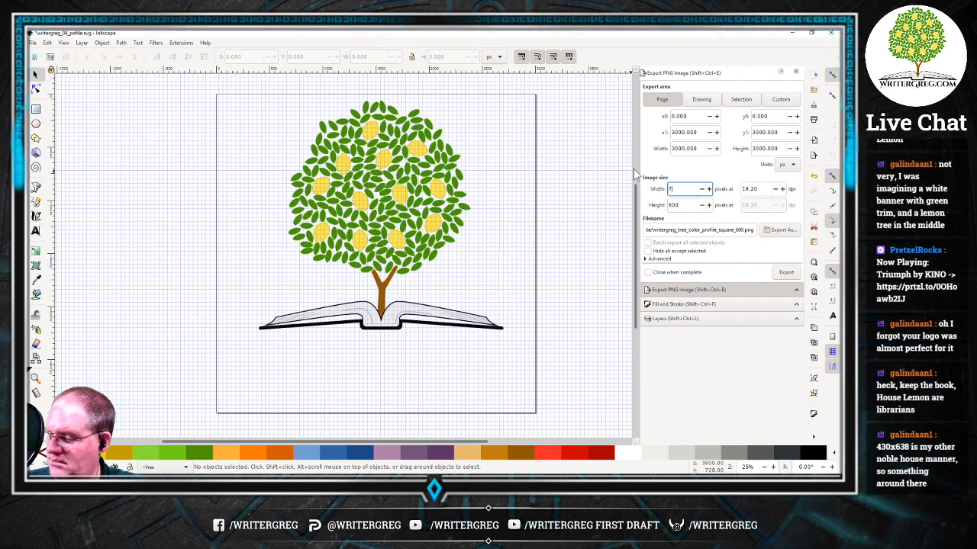
pyautogui.write('700')
pyautogui.press('Tab')
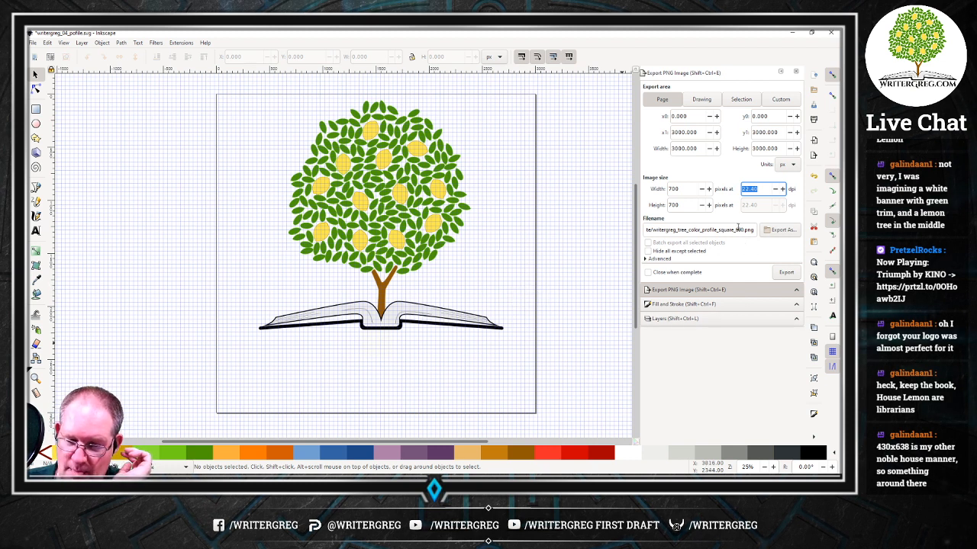
# Change the export filename to writergreg_tree_book_color_square_700.png and try to export the page.
pyautogui.click(737, 228)
pyautogui.press('Tab')
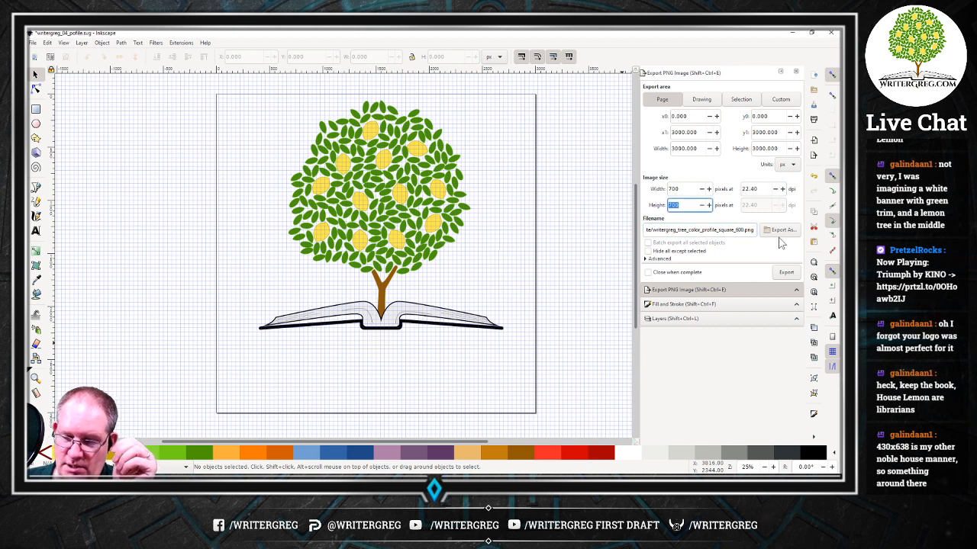
pyautogui.click(737, 228)
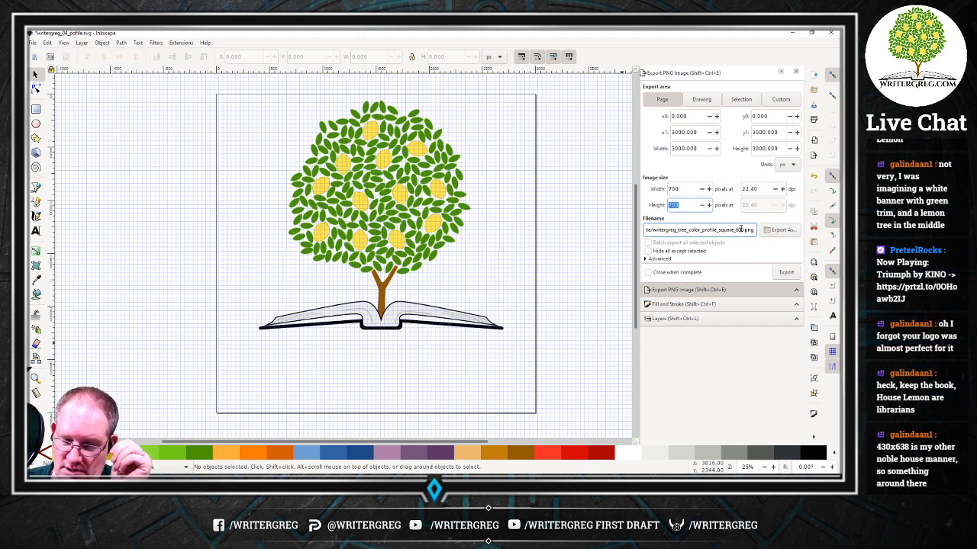
pyautogui.press('BackSpace')
pyautogui.press('BackSpace')
pyautogui.press('BackSpace')
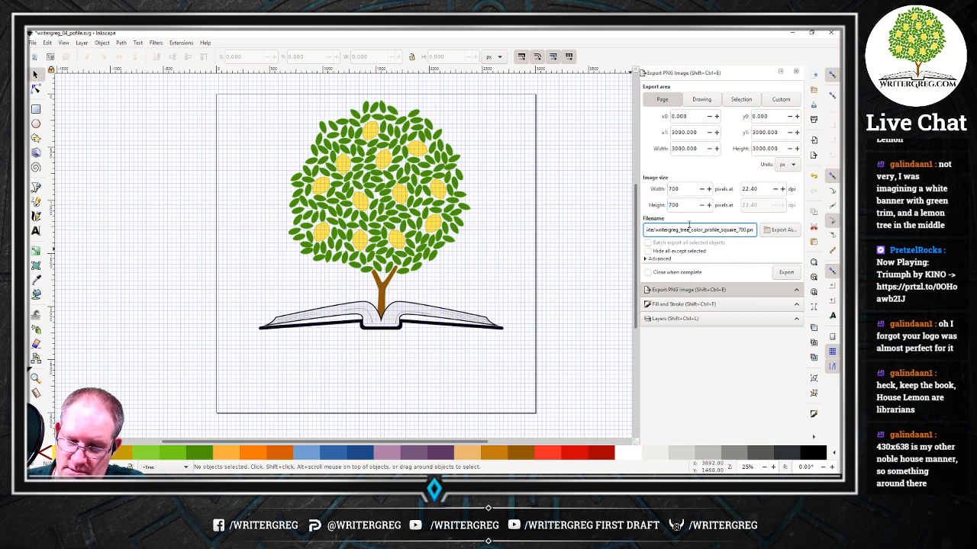
pyautogui.write('book_')
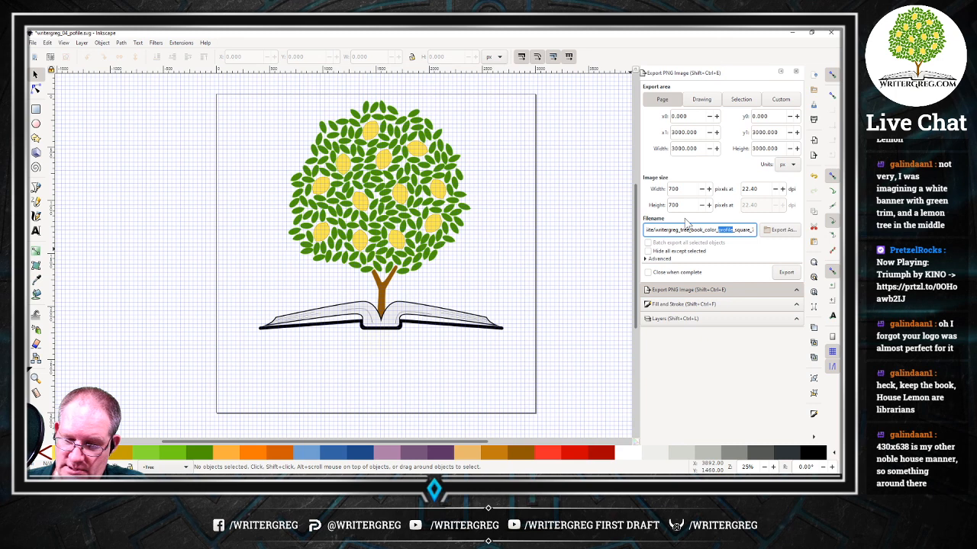
pyautogui.press('Delete')
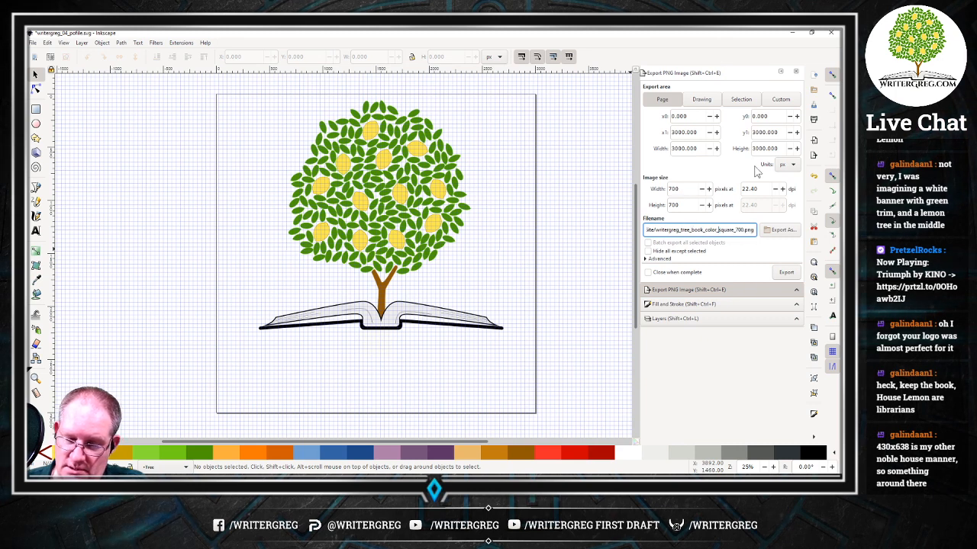
pyautogui.click(786, 273)
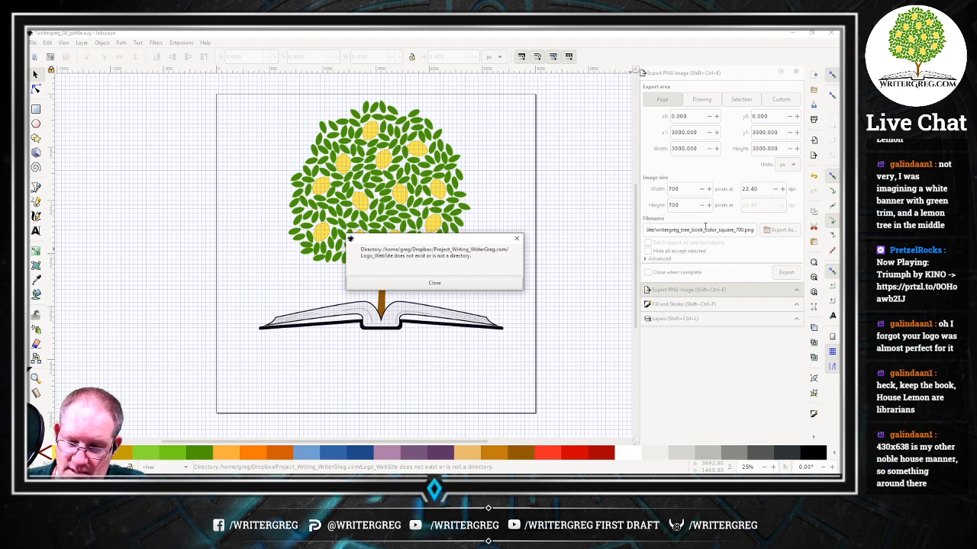
pyautogui.click(481, 281)
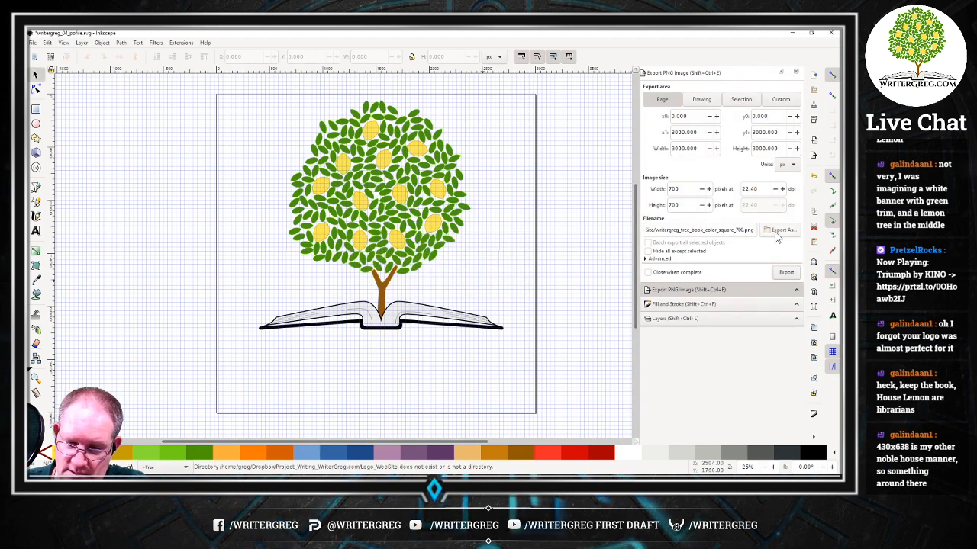
# Set the export file to writergreg_lemontreebook_square_700.png in the Logo_WebSite folder.
pyautogui.click(776, 232)
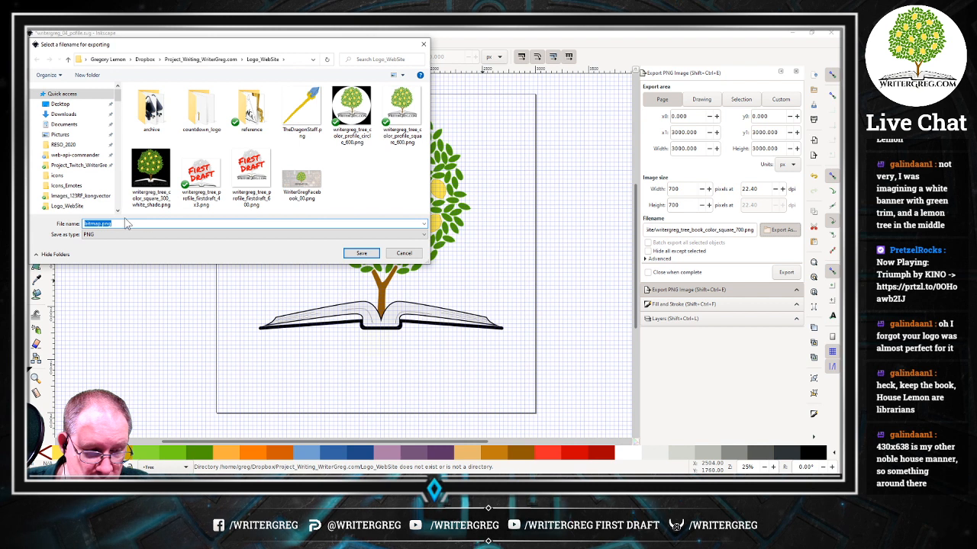
pyautogui.click(97, 223)
pyautogui.doubleClick(97, 223)
pyautogui.click(98, 223)
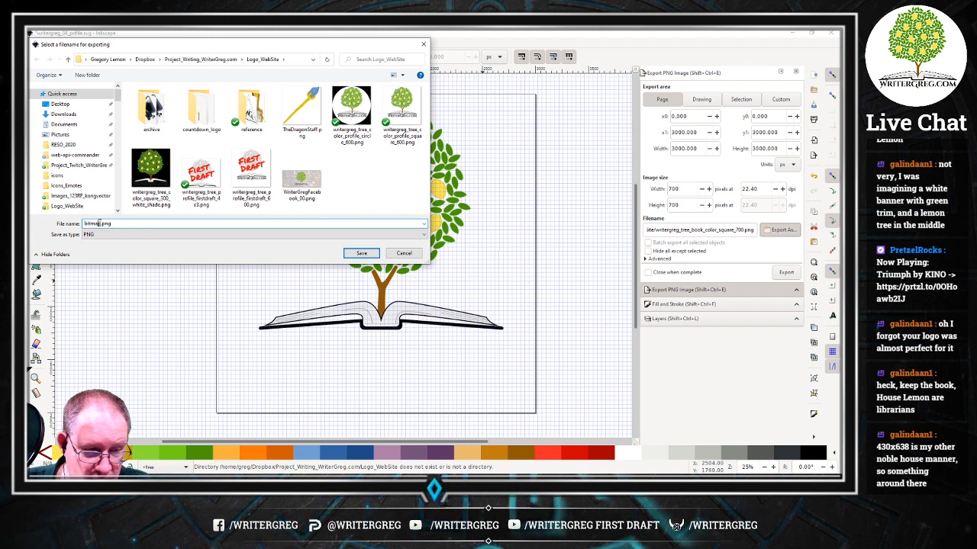
pyautogui.hotkey('shift', 'Home')
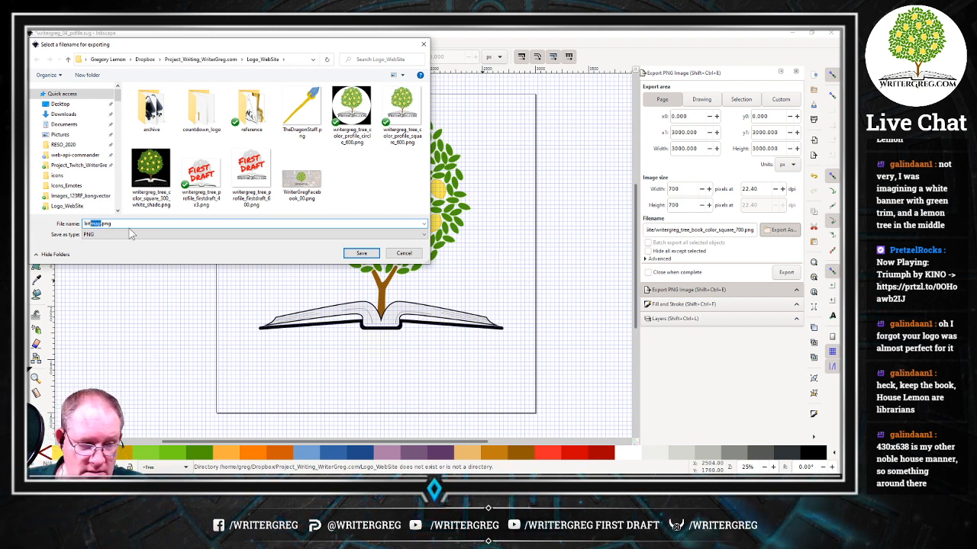
pyautogui.write('writergreg')
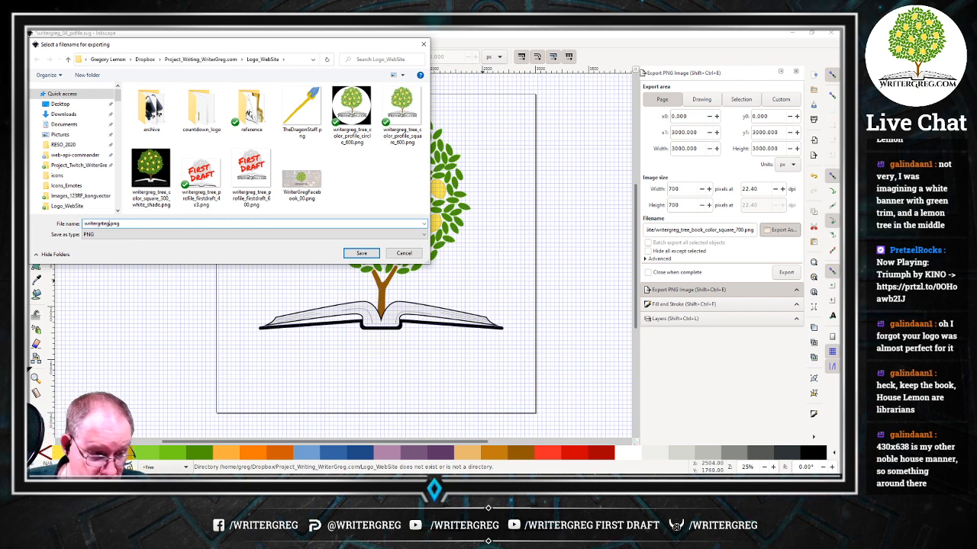
pyautogui.press('BackSpace')
pyautogui.press('BackSpace')
pyautogui.press('BackSpace')
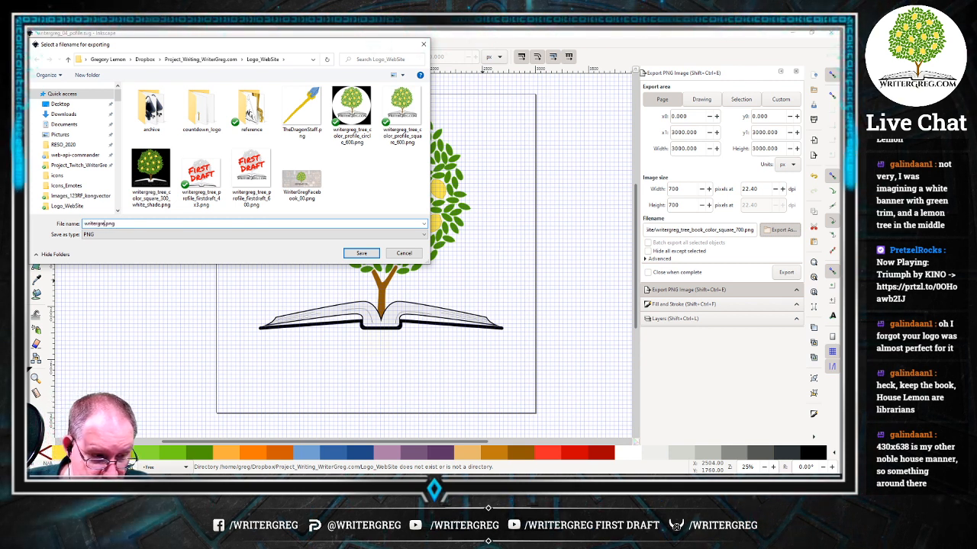
pyautogui.write('eg_lemontreebook_700')
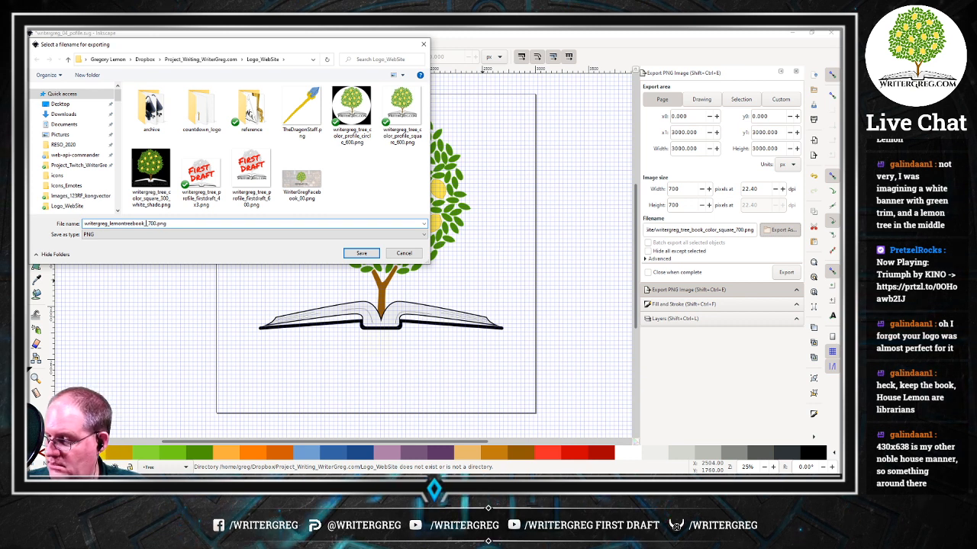
pyautogui.write('square_')
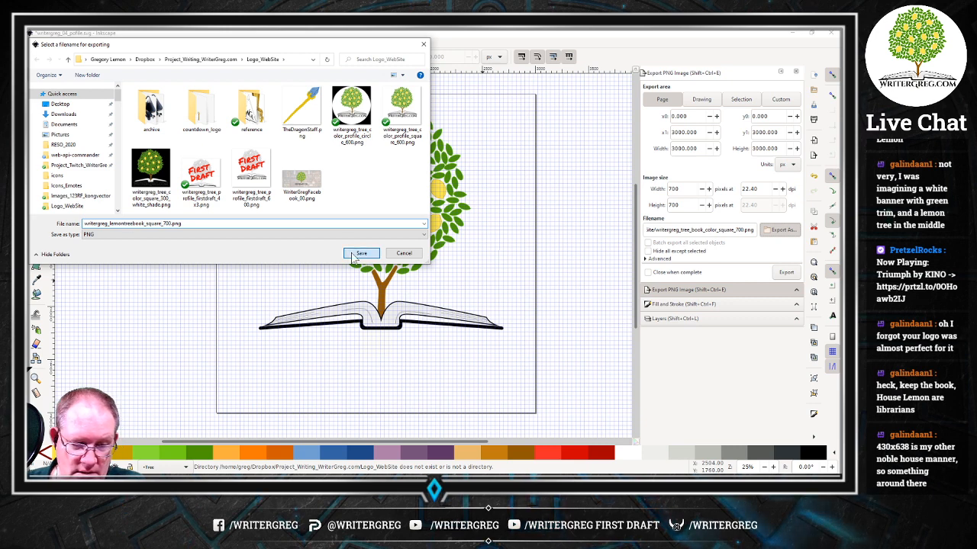
pyautogui.click(360, 254)
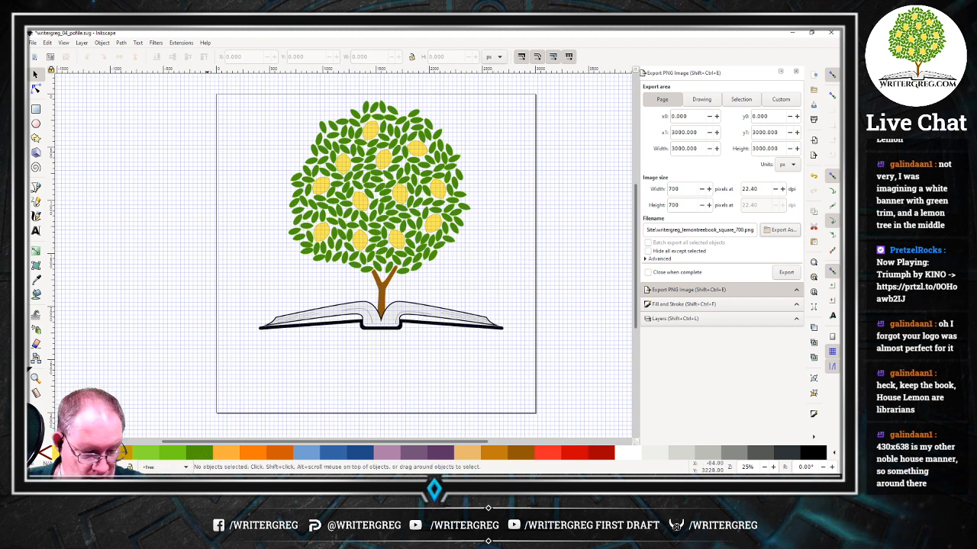
# Find and open Discord, and bring its window with the viewer's direct message conversation over the drawing.
pyautogui.moveTo(220, 481)
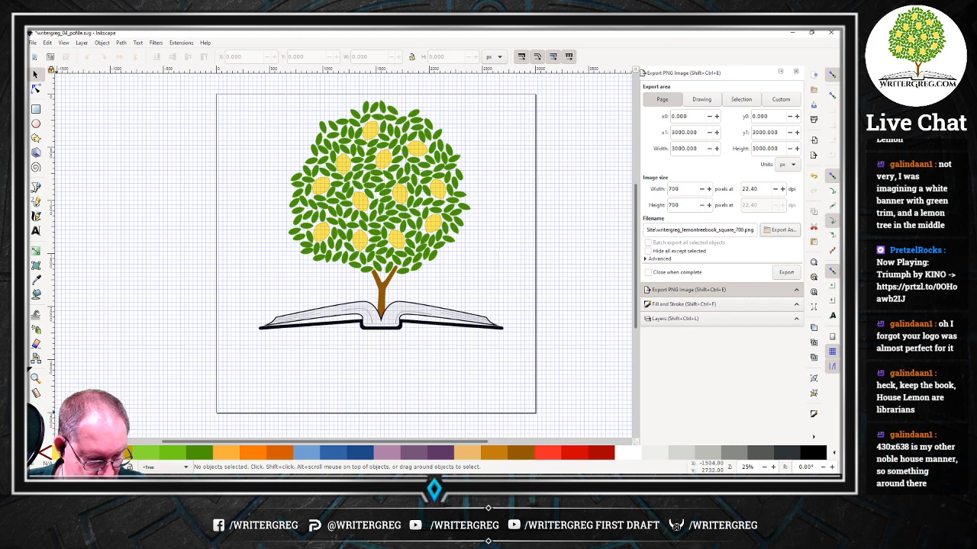
pyautogui.press('super')
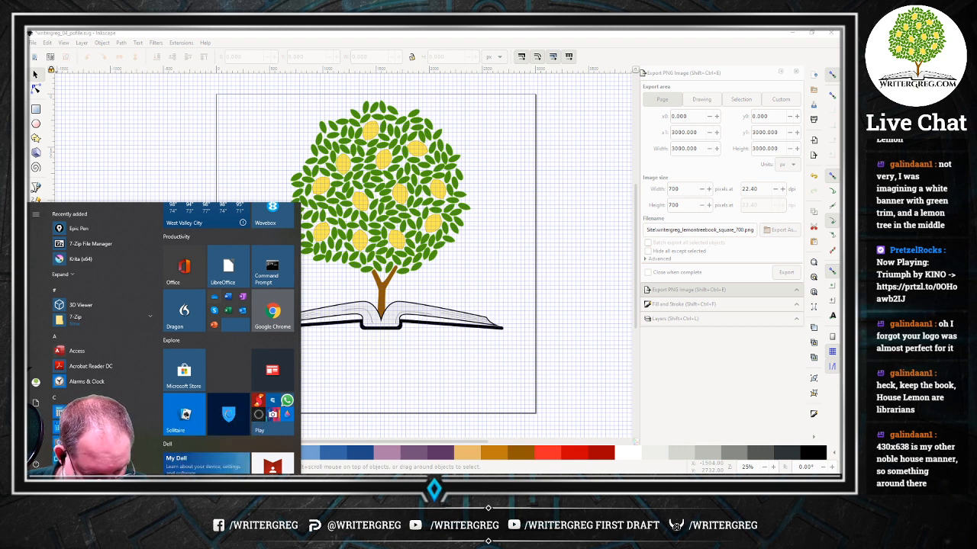
pyautogui.scroll(2, 229, 344)
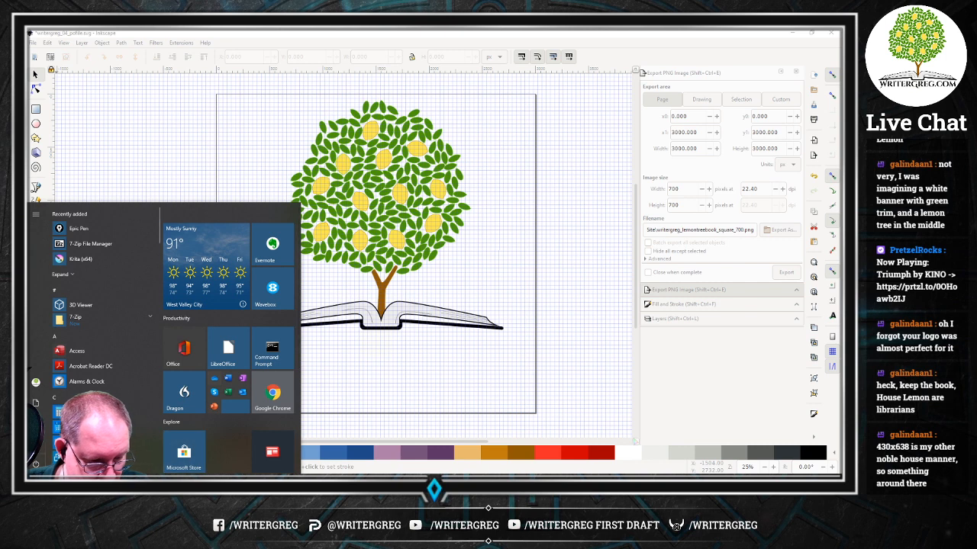
pyautogui.press('super+c')
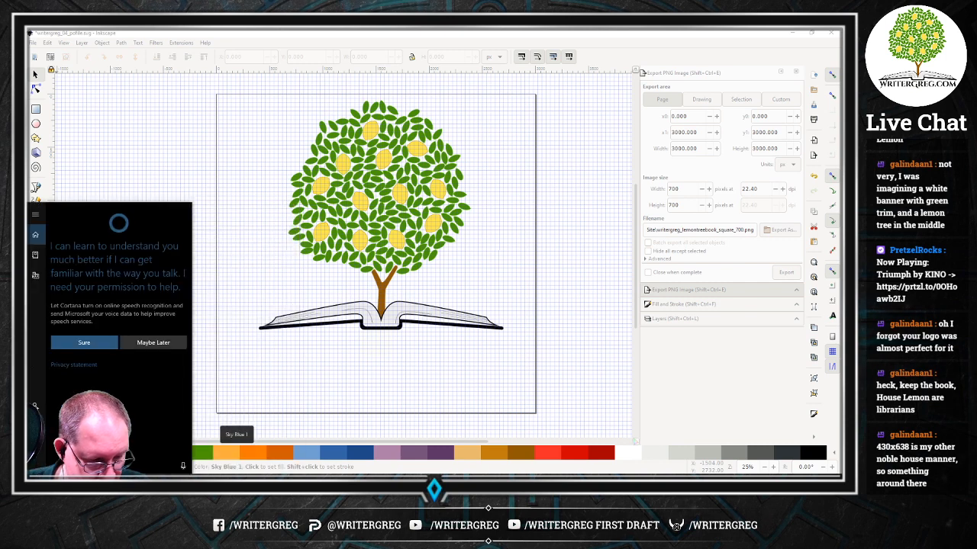
pyautogui.press('super+s')
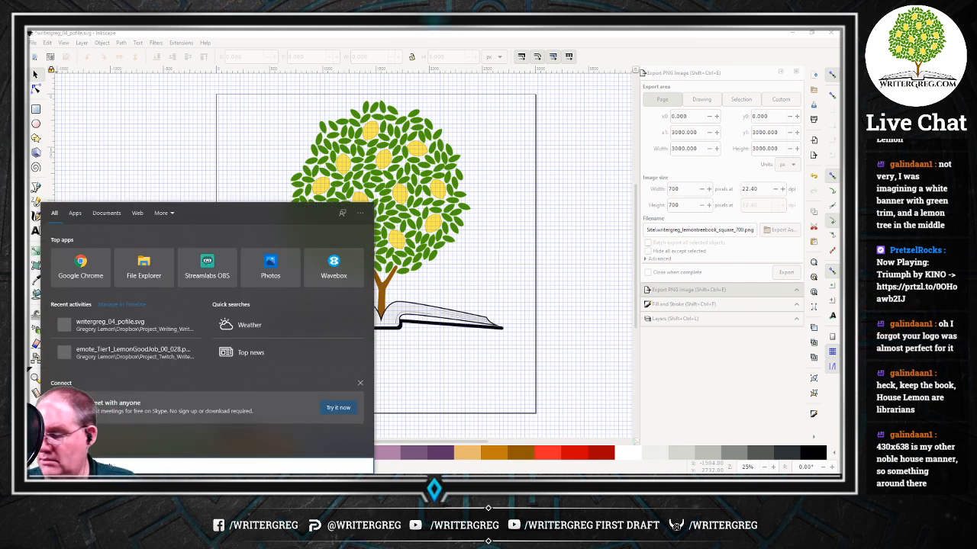
pyautogui.write('disco')
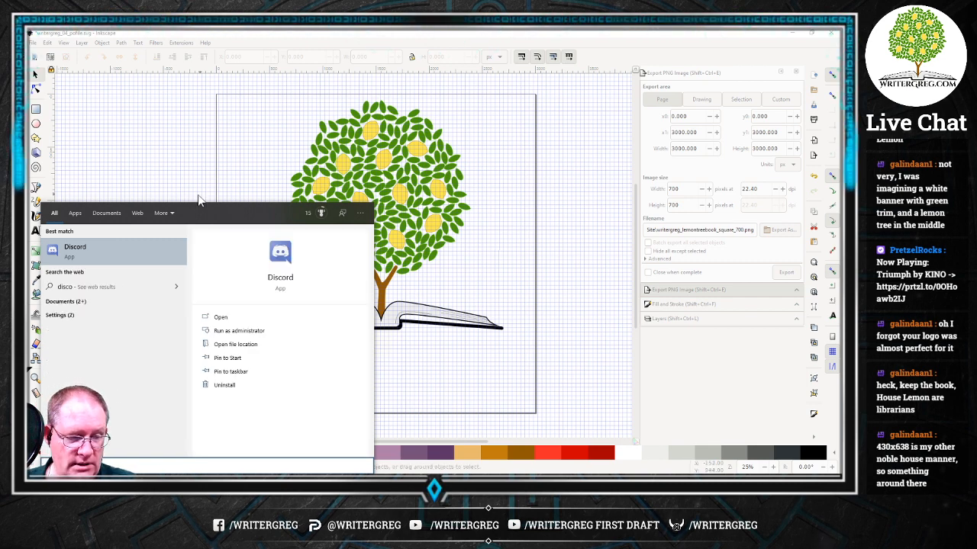
pyautogui.click(101, 246)
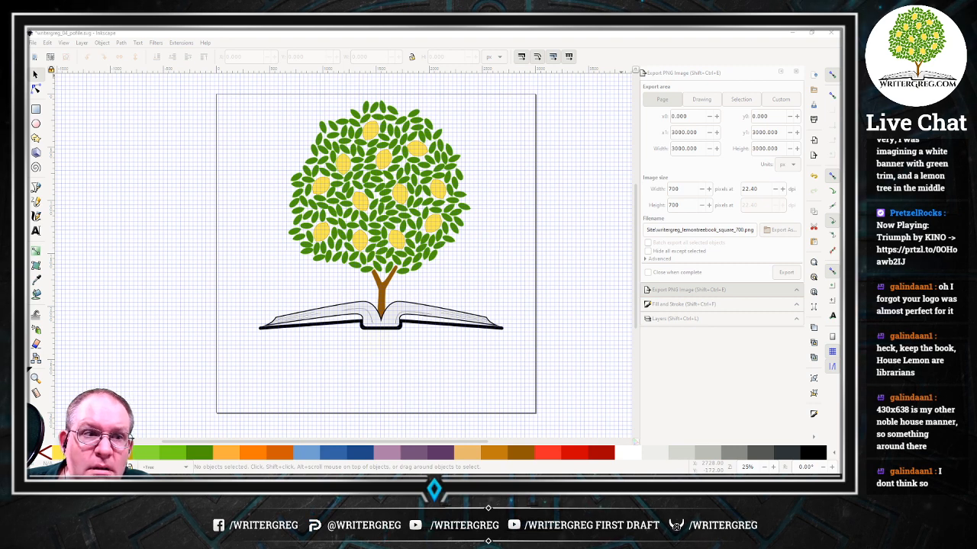
pyautogui.moveTo(305, 29); pyautogui.dragTo(413, 29)
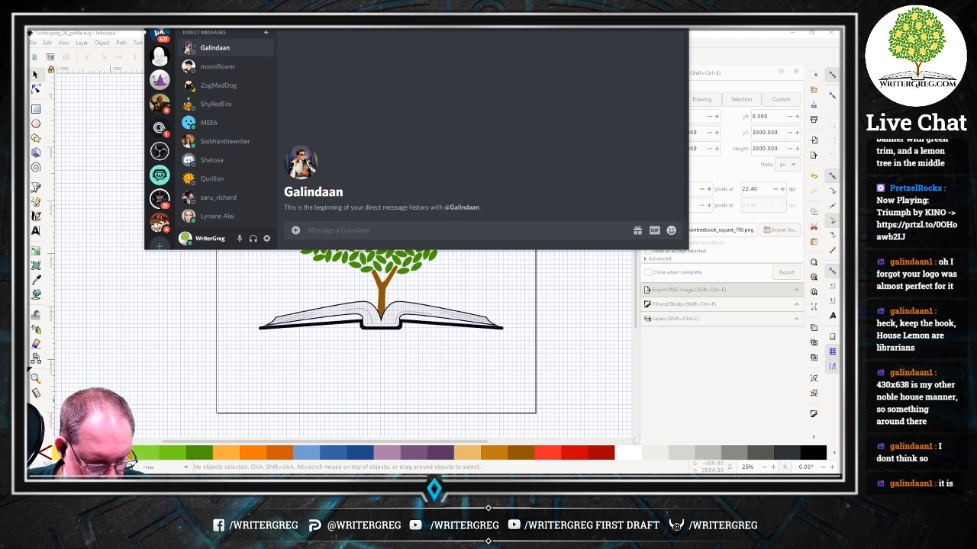
# Open a new File Explorer window and go to the Logo_WebSite folder inside Dropbox's Project_Writing_WriterGreg.com.
pyautogui.rightClick(173, 482)
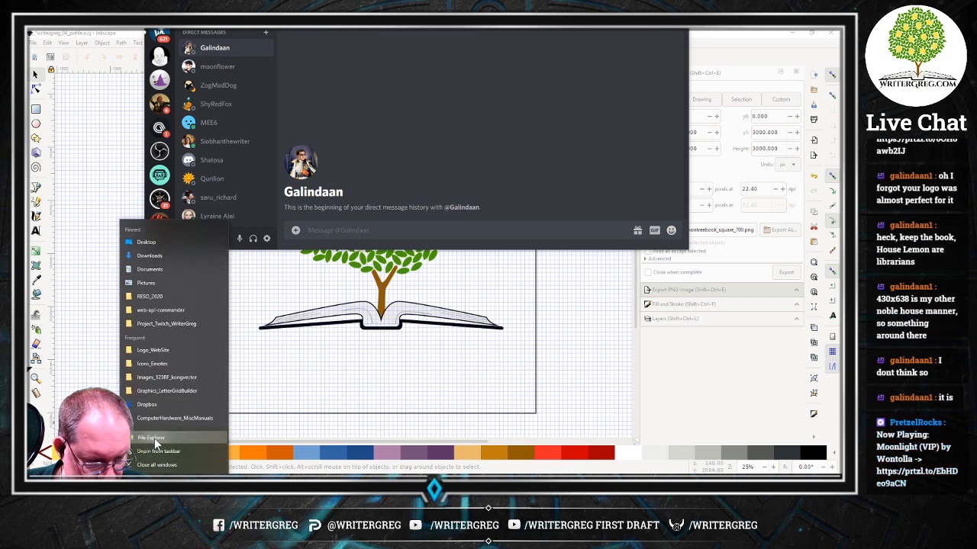
pyautogui.click(154, 438)
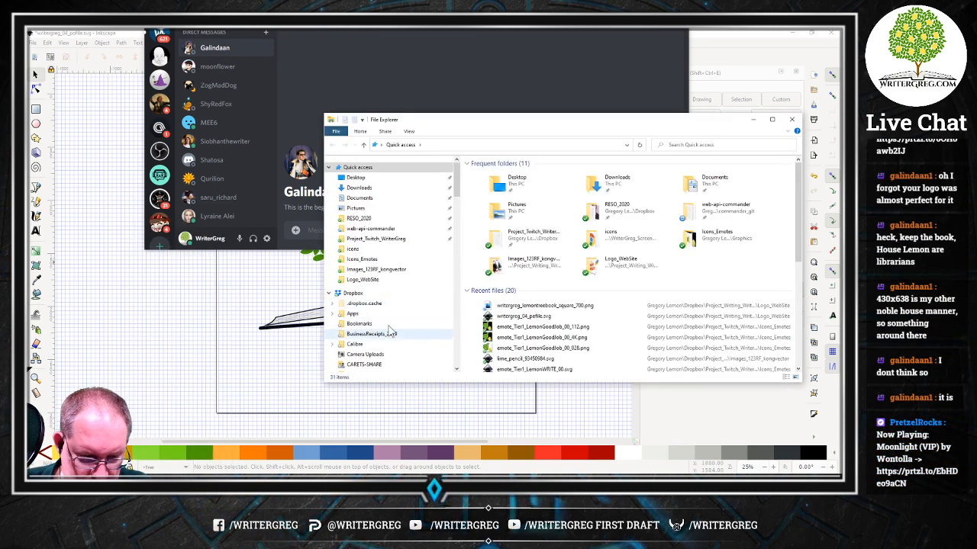
pyautogui.scroll(-2, 393, 309)
pyautogui.scroll(-10, 398, 301)
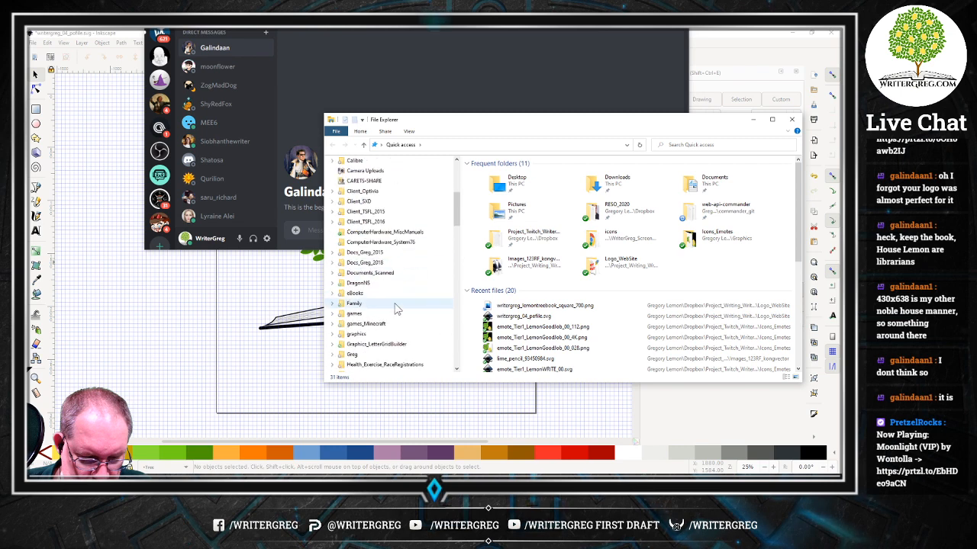
pyautogui.scroll(-5, 402, 324)
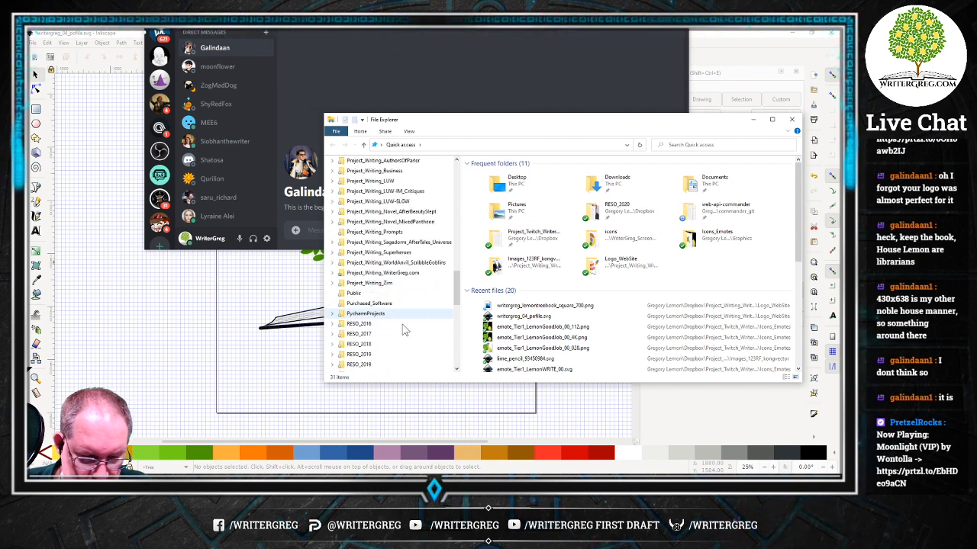
pyautogui.click(417, 244)
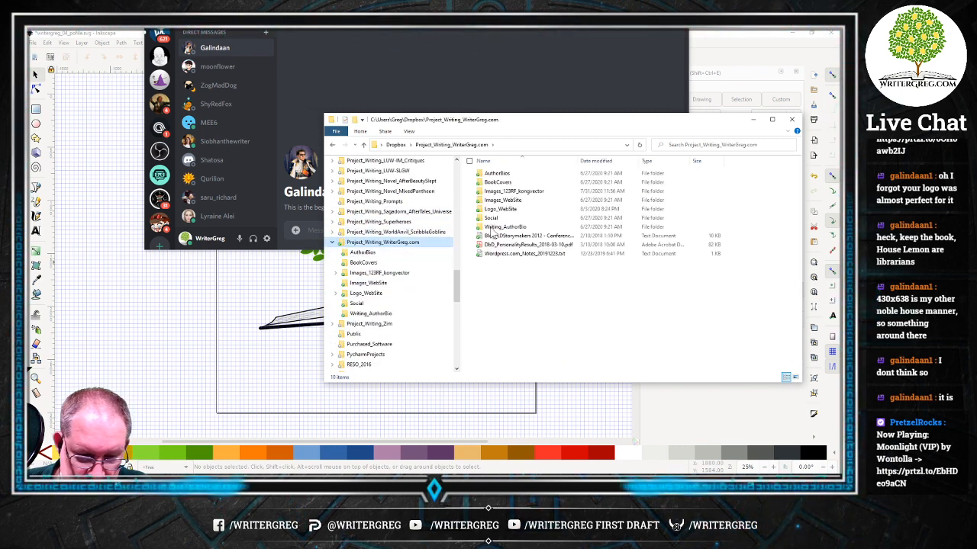
pyautogui.click(503, 200)
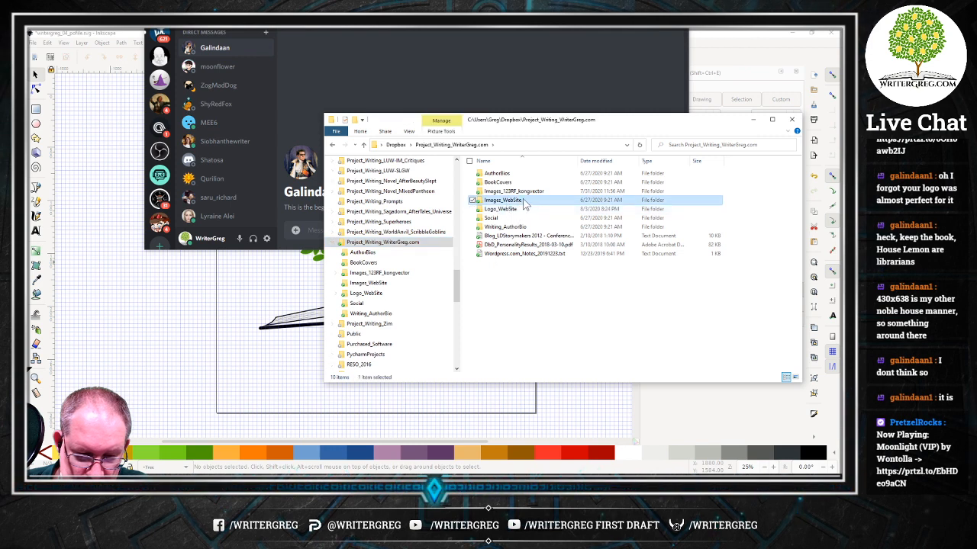
pyautogui.doubleClick(504, 201)
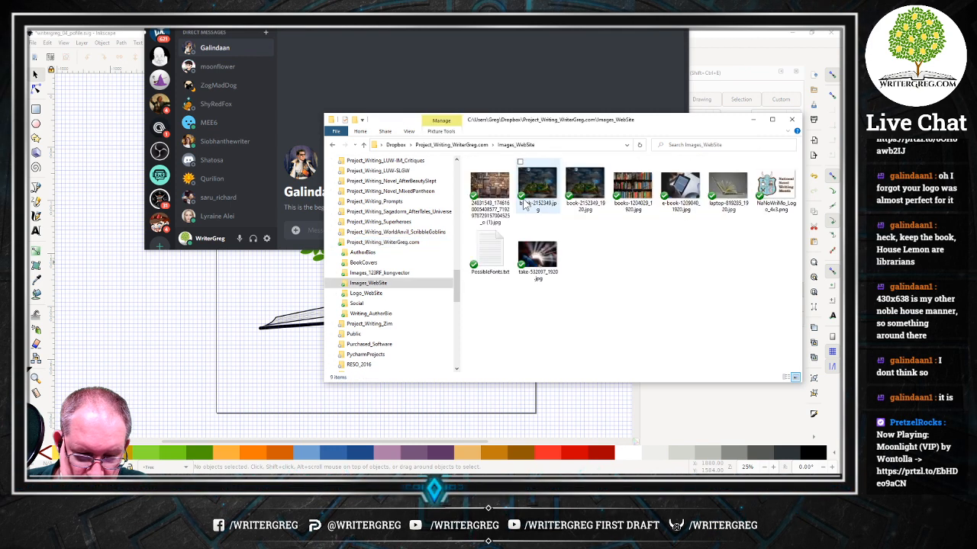
pyautogui.click(363, 145)
pyautogui.doubleClick(523, 219)
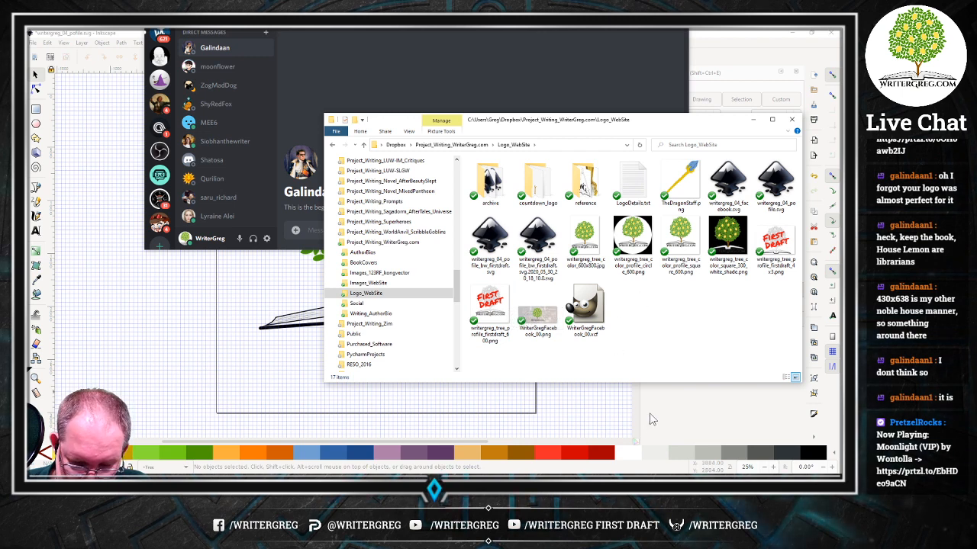
# Check the export file path in Inkscape, and preview writergreg_tree_color_square_300_white_shade.png from the Logo_WebSite folder in Photos.
pyautogui.click(631, 384)
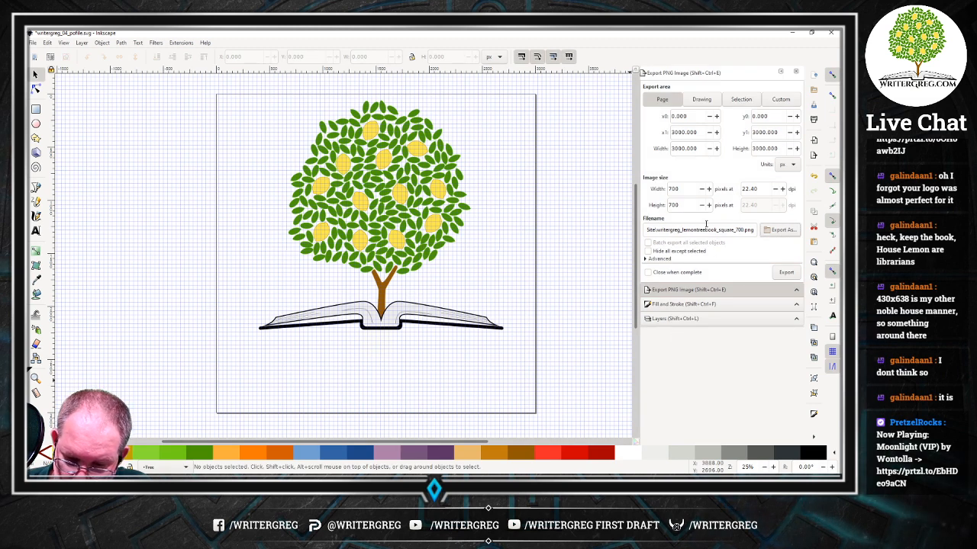
pyautogui.click(688, 230)
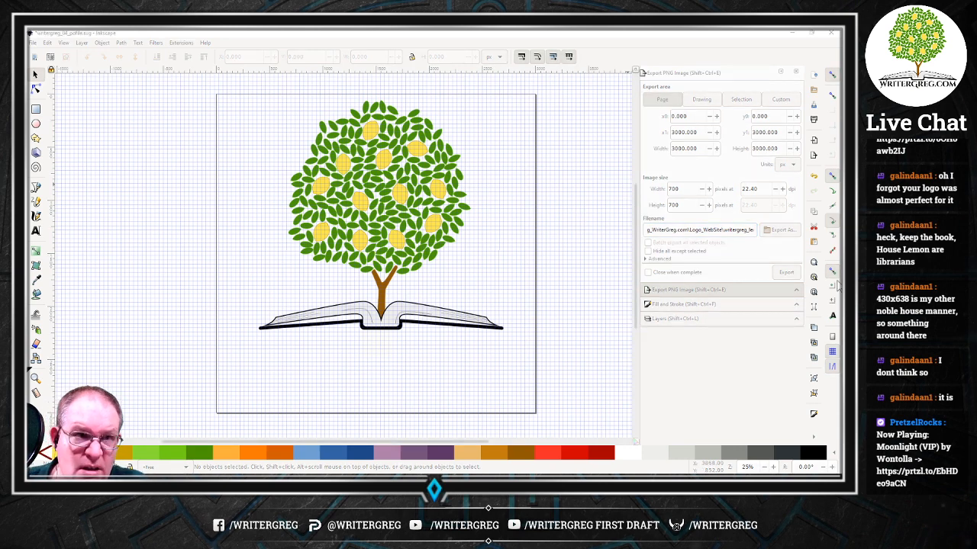
pyautogui.hotkey('alt', 'Tab')
pyautogui.hotkey('alt', 'Tab')
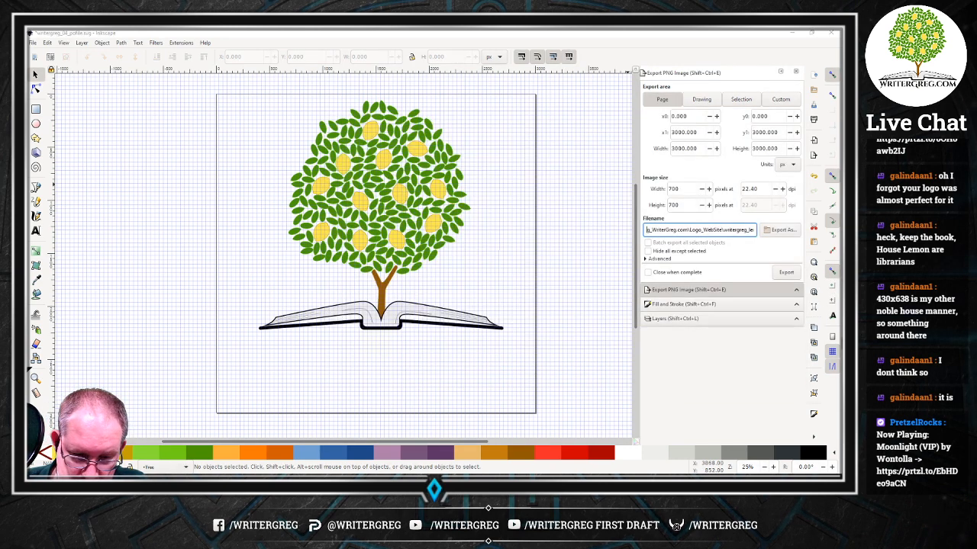
pyautogui.hotkey('alt', 'Tab')
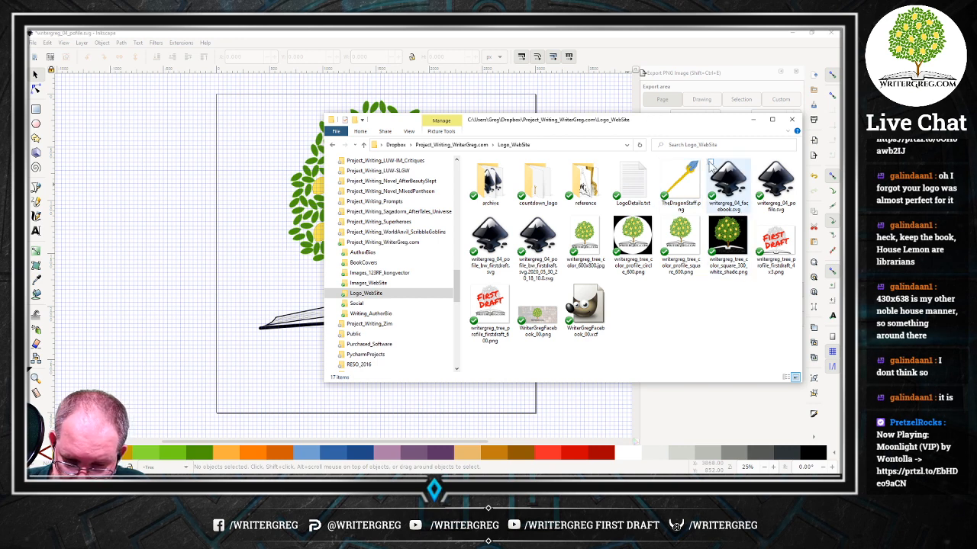
pyautogui.doubleClick(728, 244)
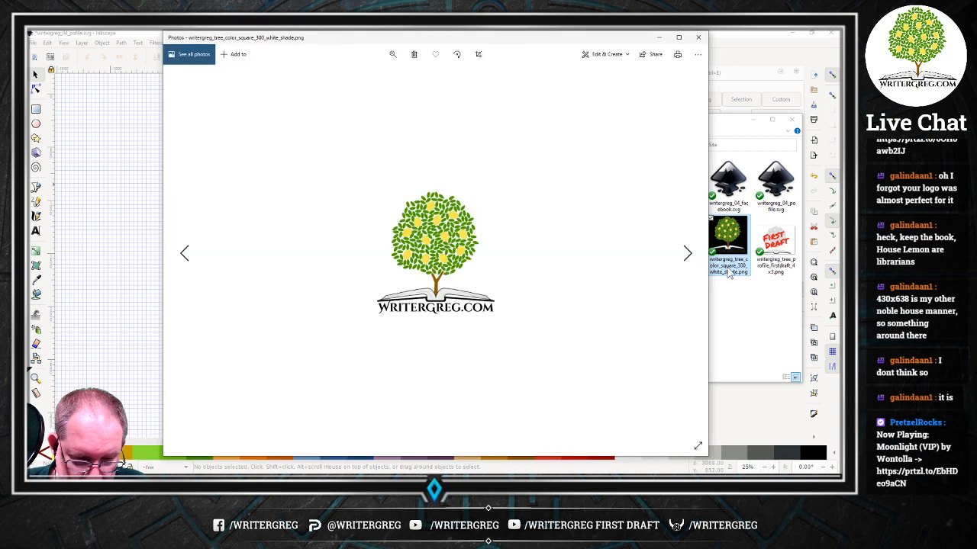
pyautogui.click(697, 37)
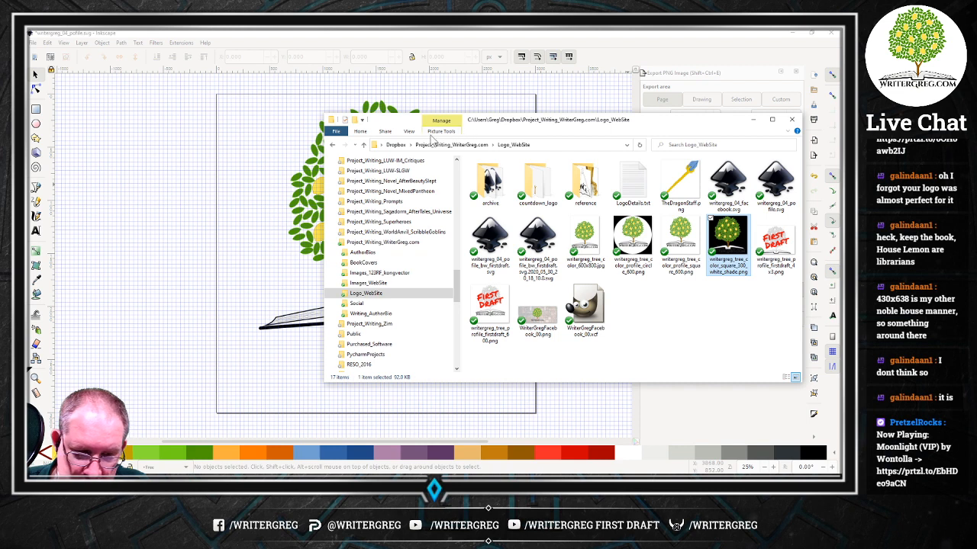
# Show the Logo_WebSite folder in Details view and widen the Name column to fit the full file names.
pyautogui.click(409, 131)
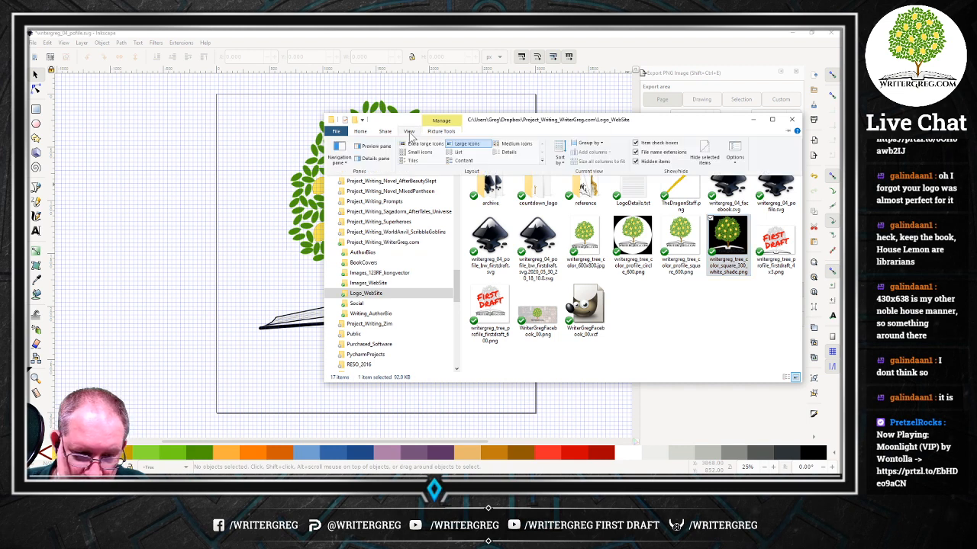
pyautogui.click(515, 157)
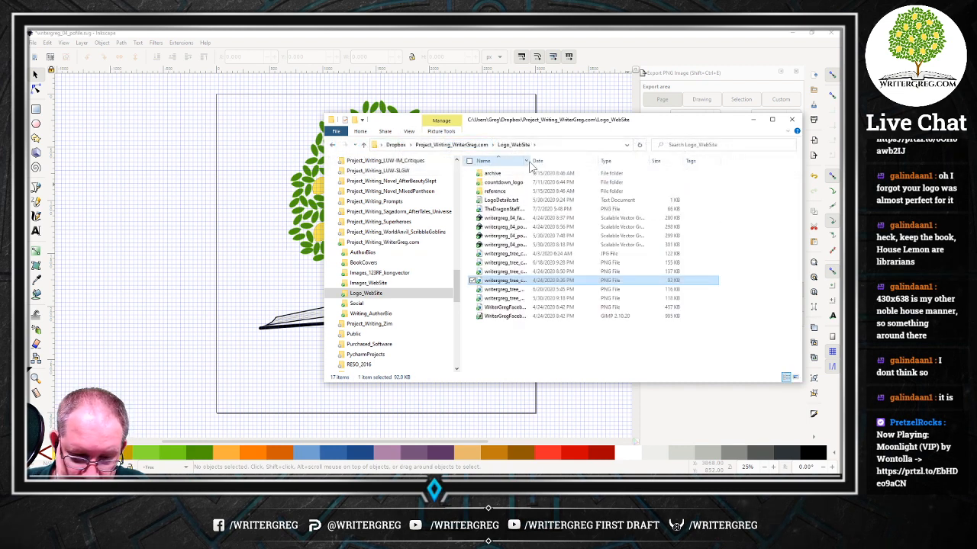
pyautogui.moveTo(531, 161); pyautogui.dragTo(660, 197)
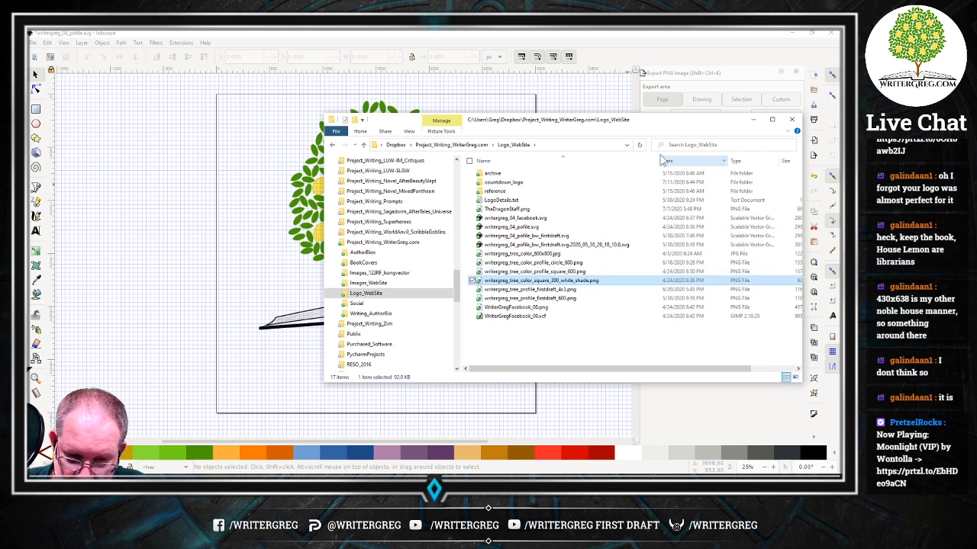
# Switch back to Inkscape and export the page as writergreg_lemontreebook_square_700.png.
pyautogui.click(601, 50)
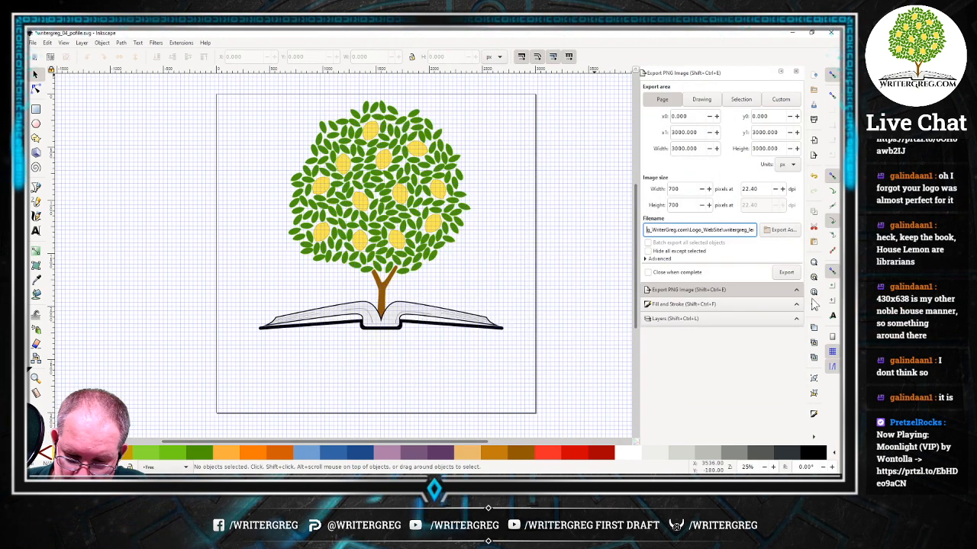
pyautogui.click(785, 273)
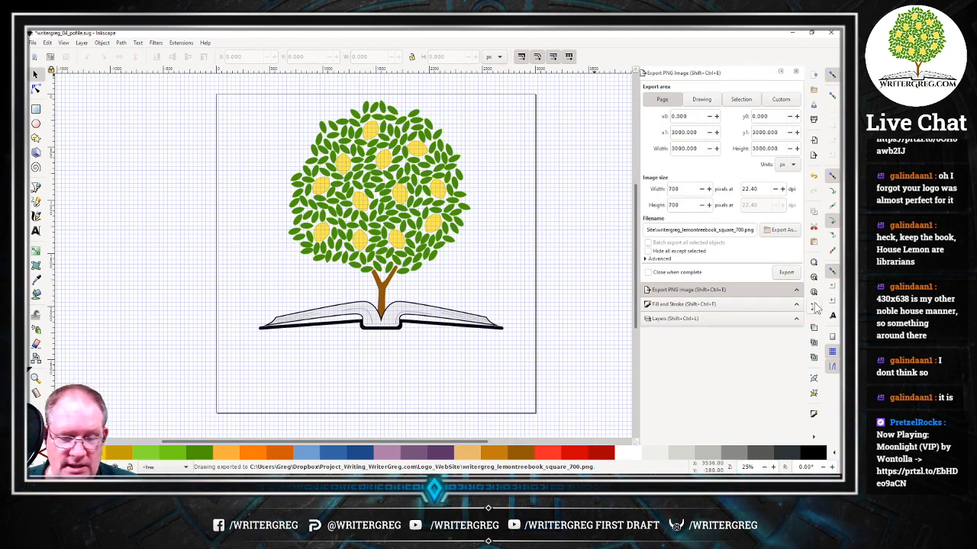
# Add writergreg_lemontreebook_square_700.png from the Logo_WebSite folder to the viewer's direct message conversation in Discord.
pyautogui.hotkey('alt', 'Tab')
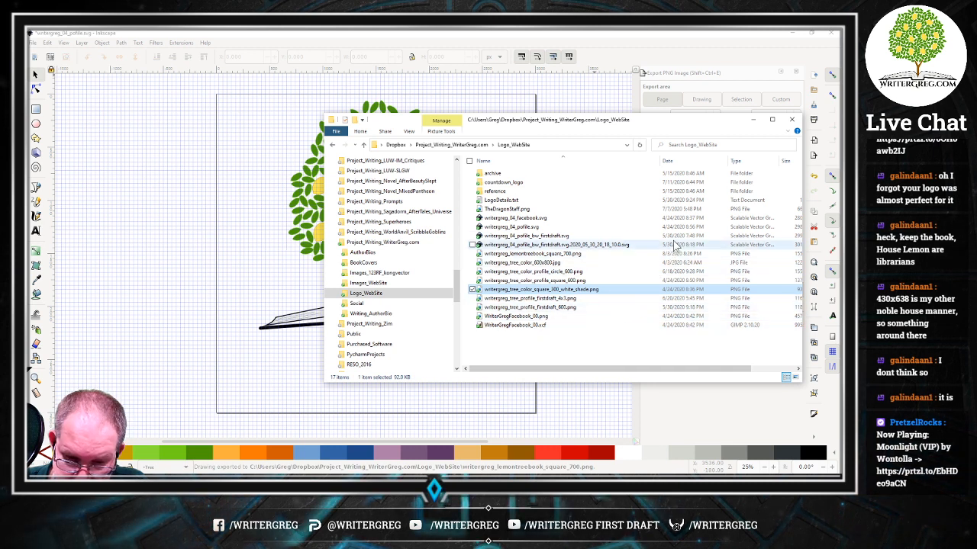
pyautogui.click(602, 253)
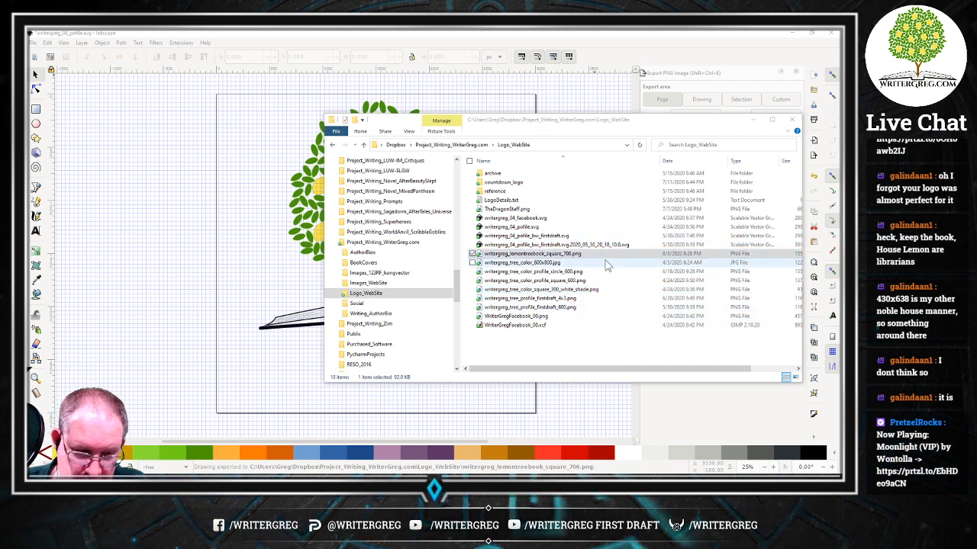
pyautogui.hotkey('alt', 'Tab')
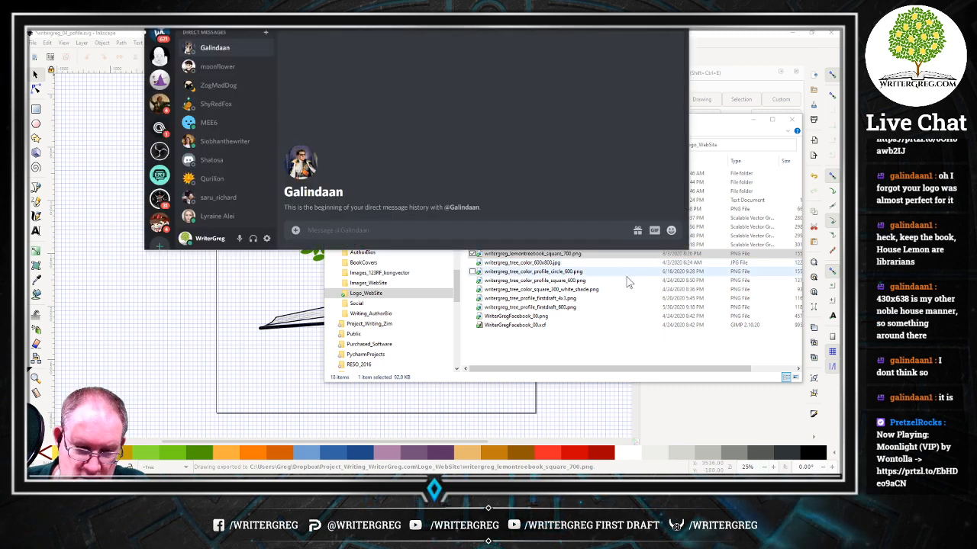
pyautogui.hotkey('alt', 'Tab')
pyautogui.moveTo(553, 253); pyautogui.dragTo(512, 103)
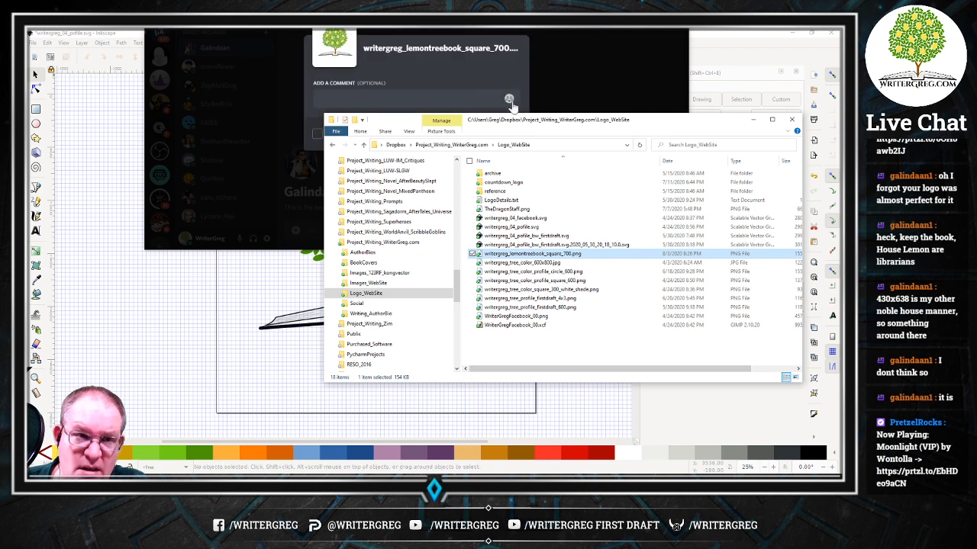
# Upload the image with the comment "Enjoy!" and move the Discord window out of view.
pyautogui.click(404, 92)
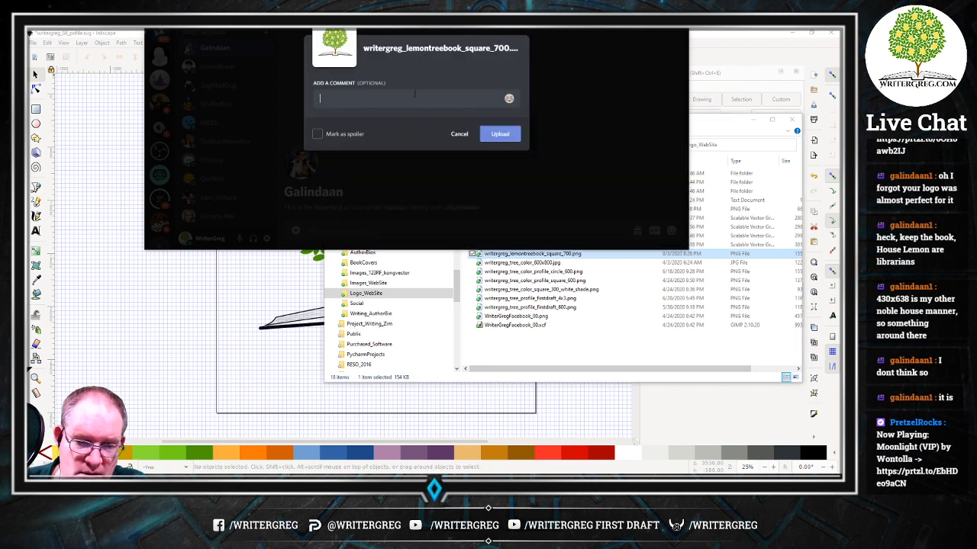
pyautogui.write('Enjoyr')
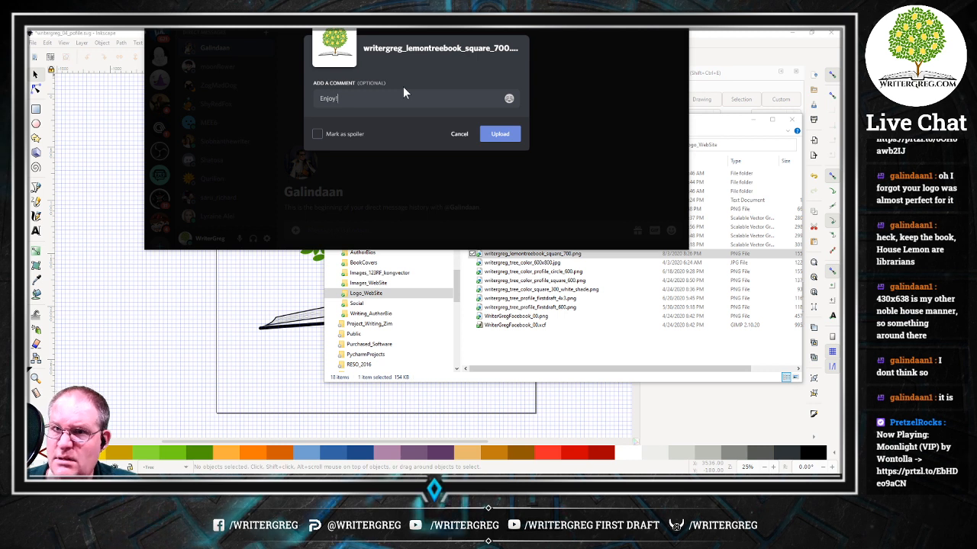
pyautogui.press('Return')
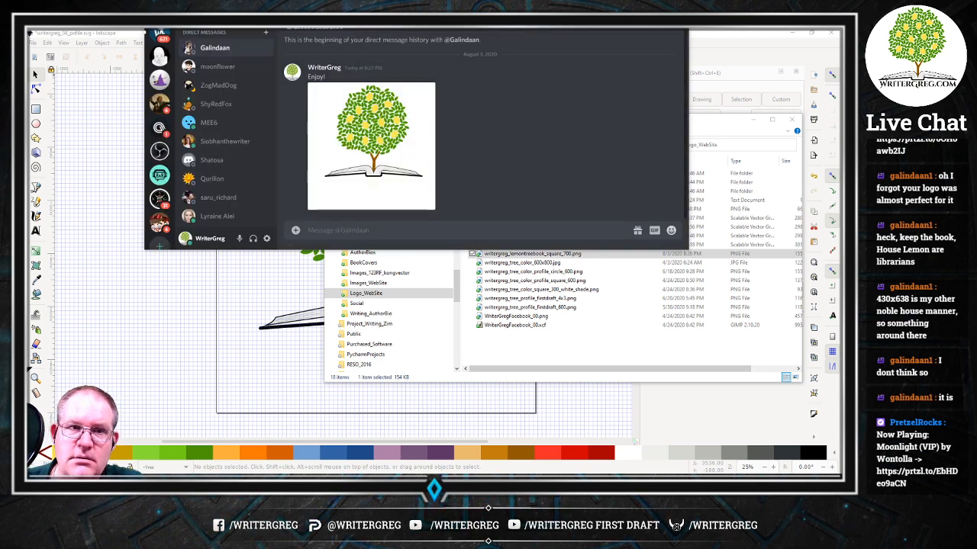
pyautogui.moveTo(417, 29); pyautogui.dragTo(416, 0)
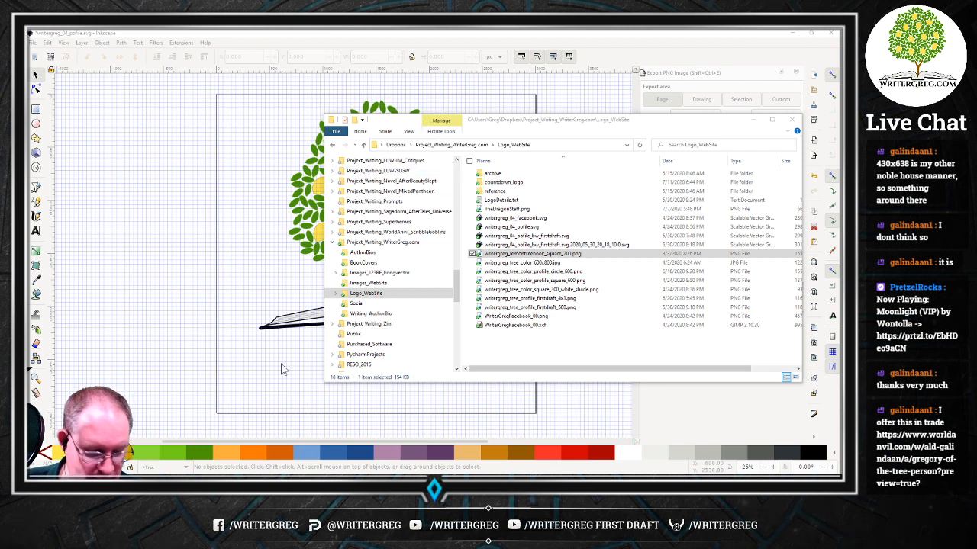
# Close both File Explorer windows showing the Logo_WebSite folder.
pyautogui.moveTo(166, 475)
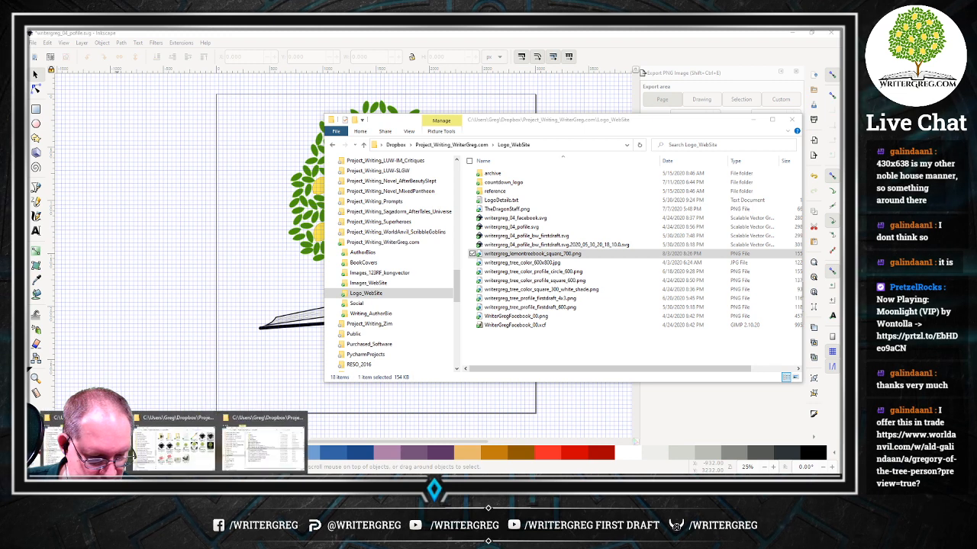
pyautogui.click(200, 466)
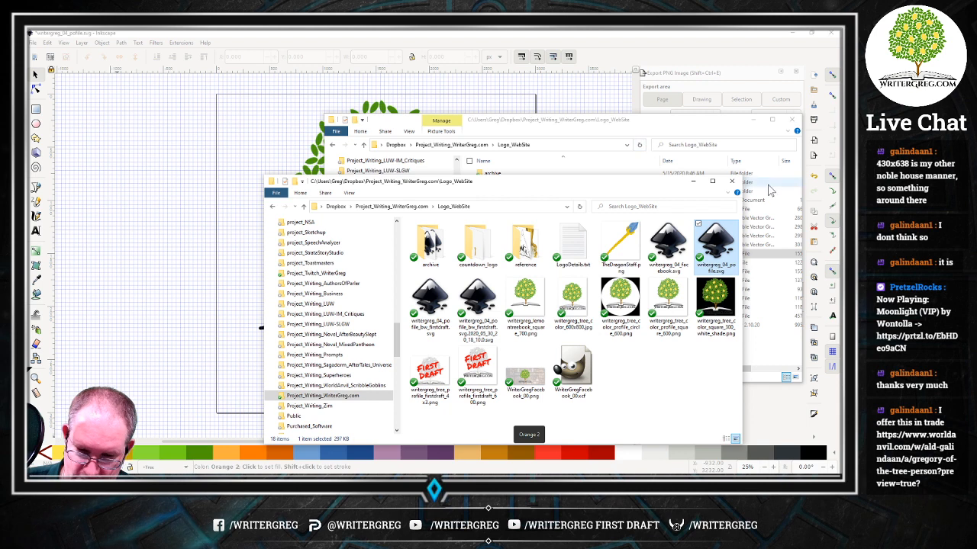
pyautogui.click(732, 181)
pyautogui.click(791, 120)
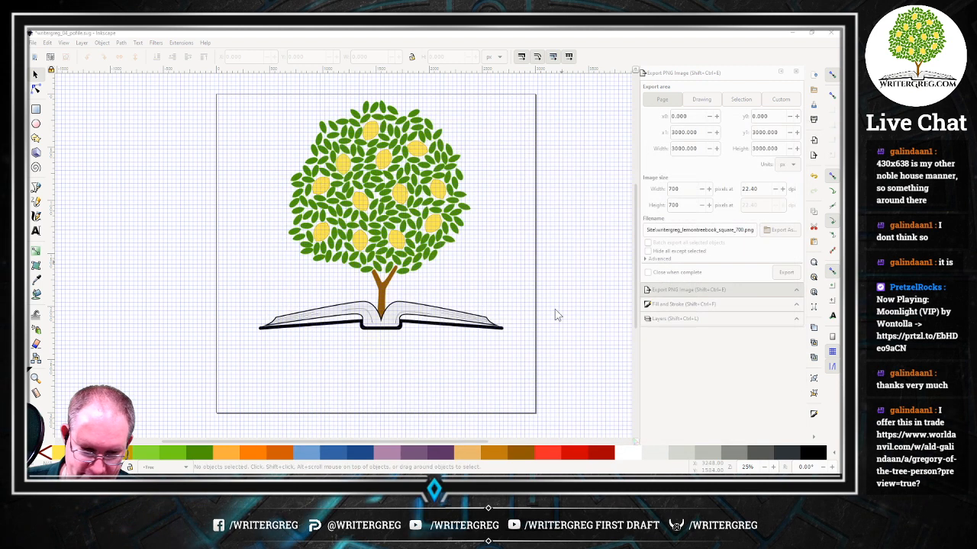
# Bring up the Icons_Emotes folder and pick the LemonGoodJob emote PNGs in the 112, 056 and 028 sizes in turn.
pyautogui.click(243, 483)
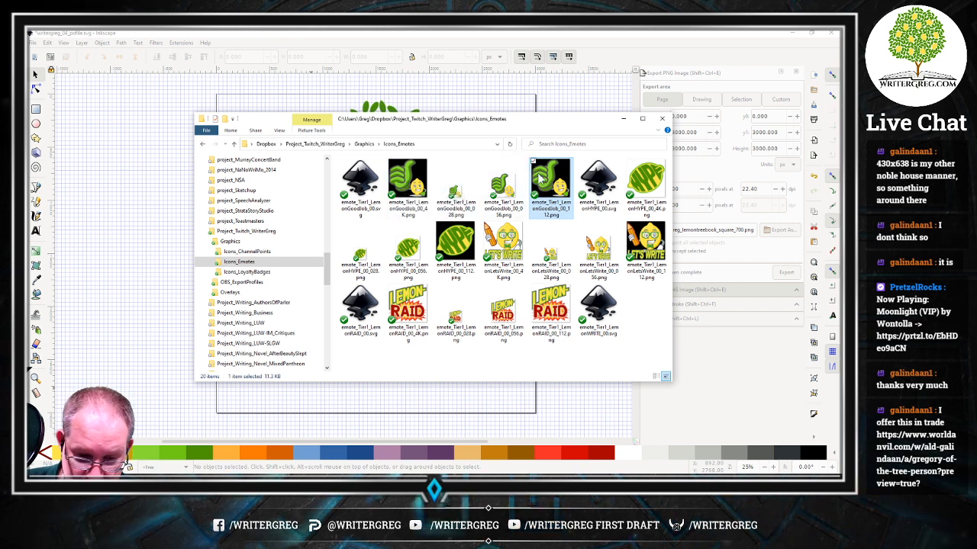
pyautogui.moveTo(546, 182); pyautogui.dragTo(534, 31)
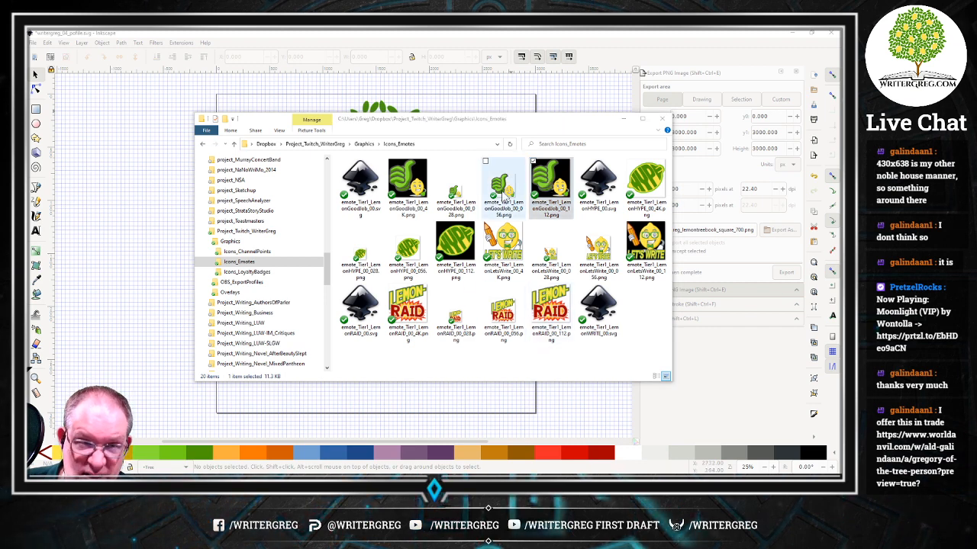
pyautogui.click(503, 183)
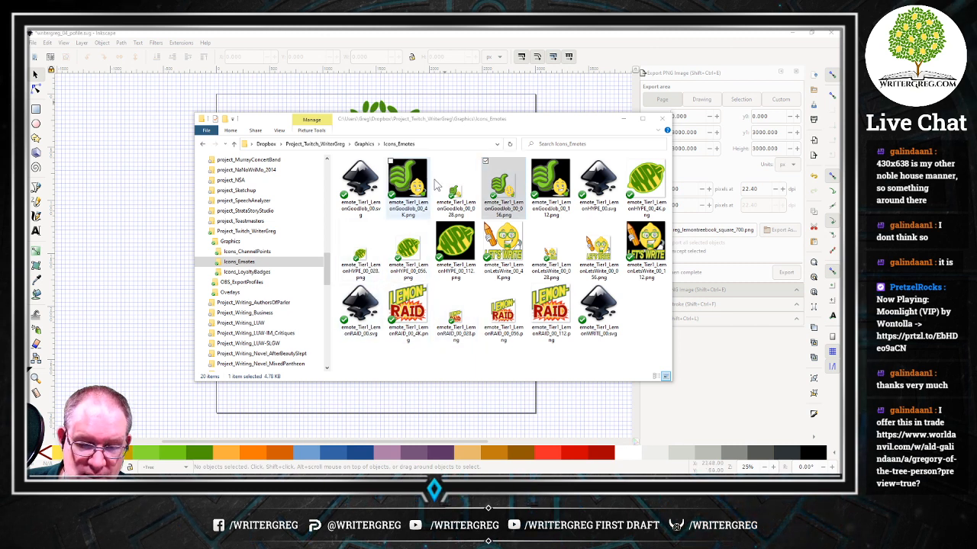
pyautogui.click(458, 197)
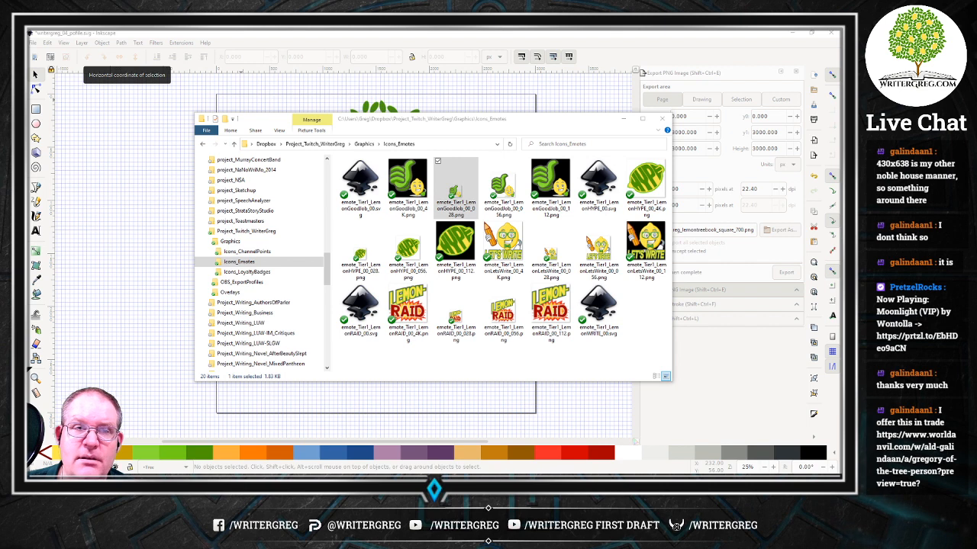
# Bring the Trello browser window into view, maximize it and open the Twitch Improvement Tasks board.
pyautogui.moveTo(471, 30); pyautogui.dragTo(469, 41)
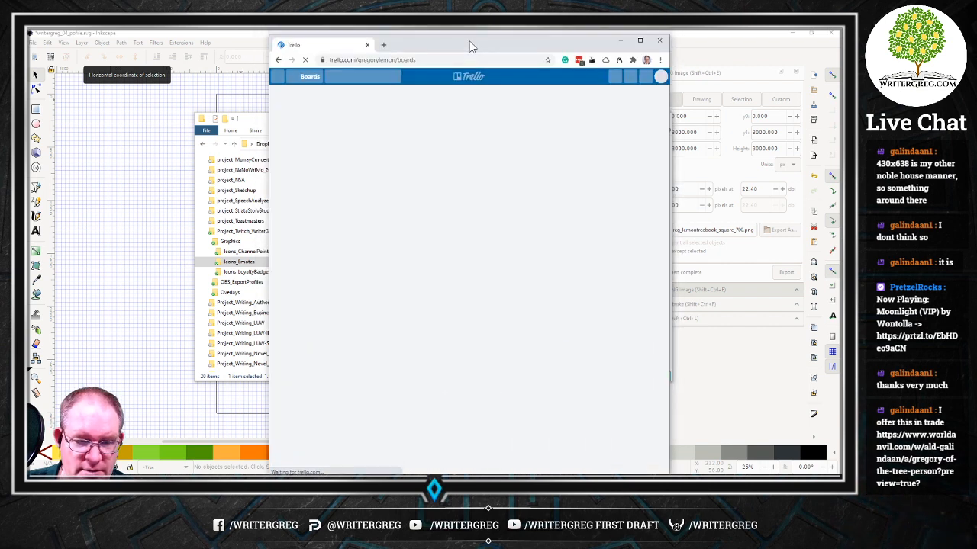
pyautogui.doubleClick(469, 40)
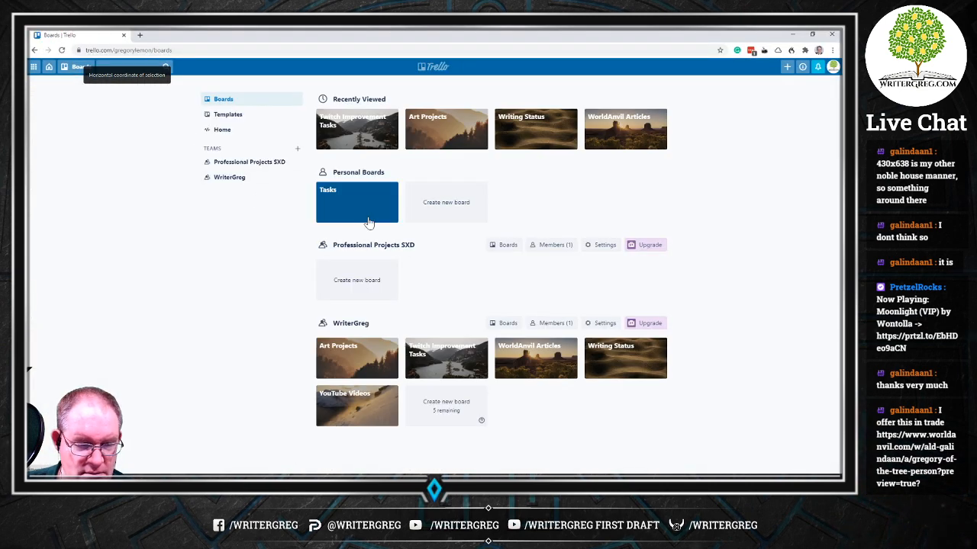
pyautogui.click(446, 130)
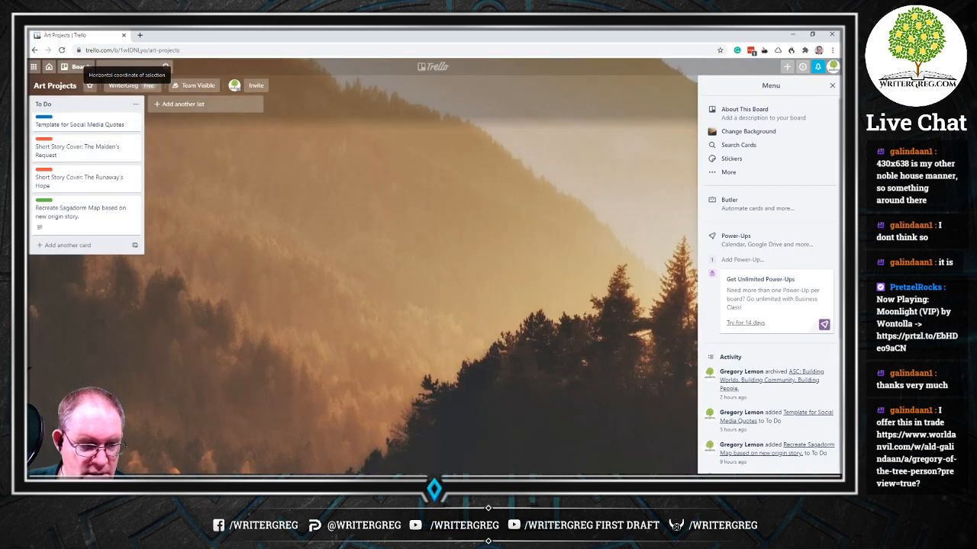
pyautogui.click(84, 67)
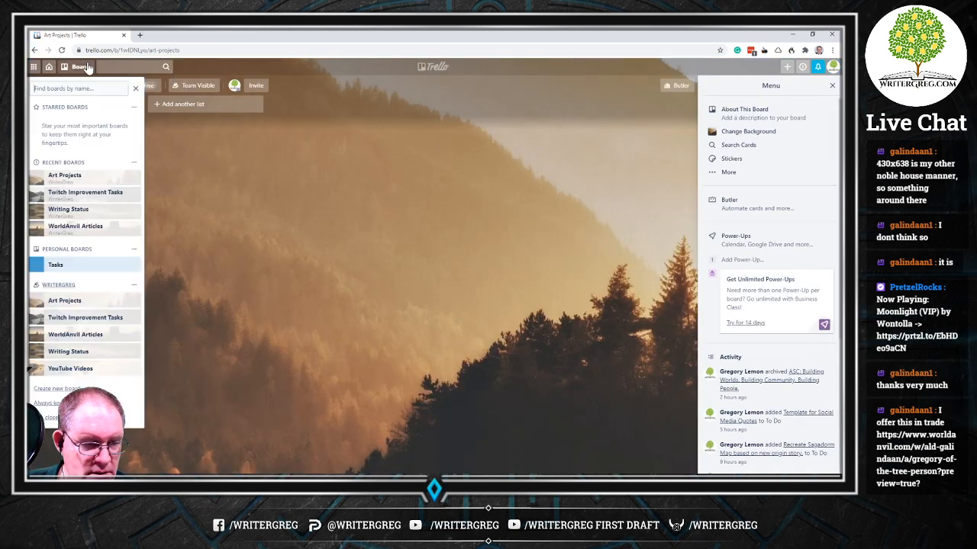
pyautogui.click(80, 192)
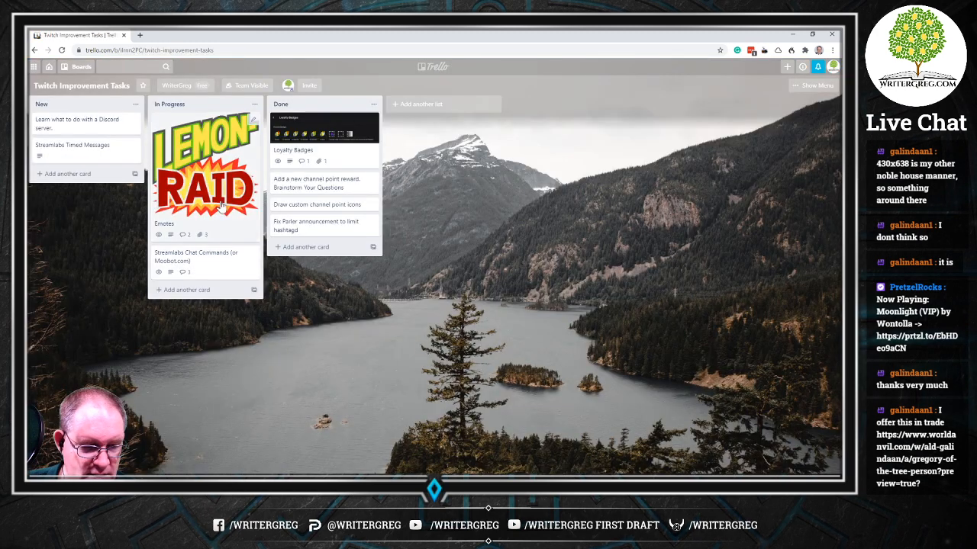
# Open the Emotes card and attach emote_Tier1_LemonGoodJob_00_4K.png from the Icons_Emotes folder to it.
pyautogui.click(218, 193)
pyautogui.scroll(-4, 383, 334)
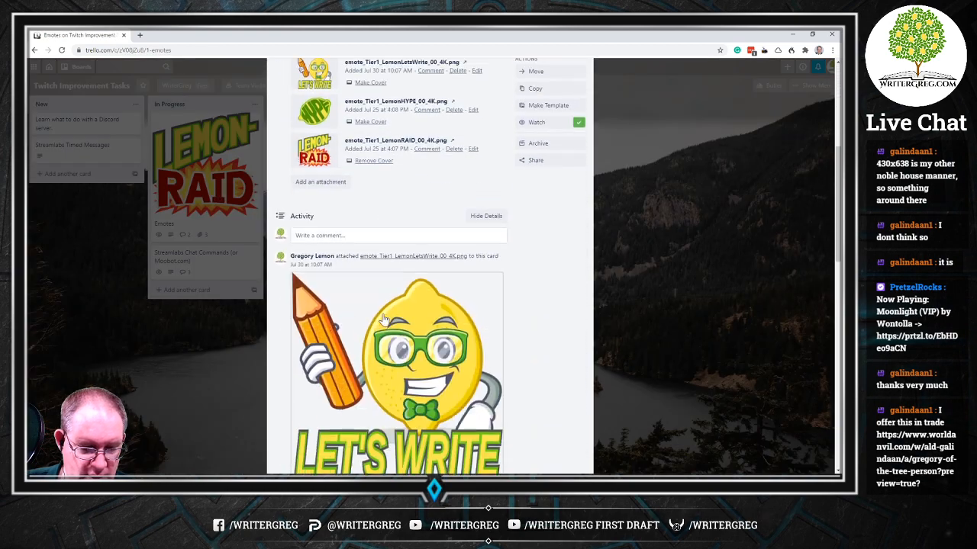
pyautogui.scroll(2, 381, 353)
pyautogui.scroll(-2, 329, 234)
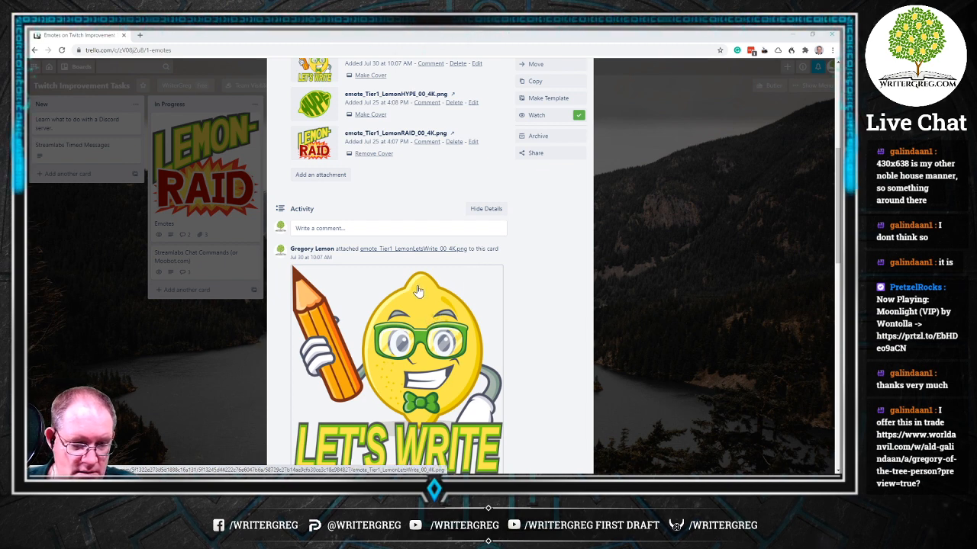
pyautogui.hotkey('alt', 'Tab')
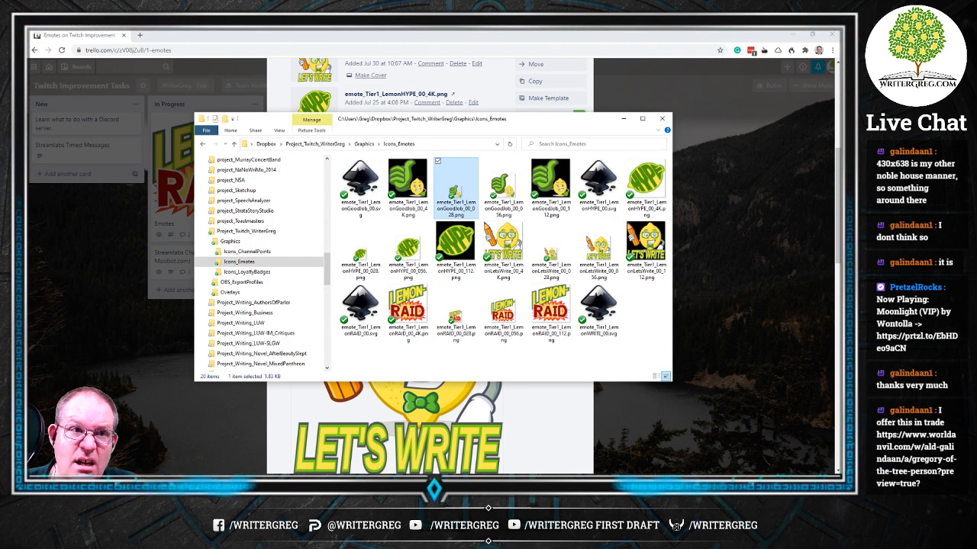
pyautogui.moveTo(408, 183); pyautogui.dragTo(546, 434)
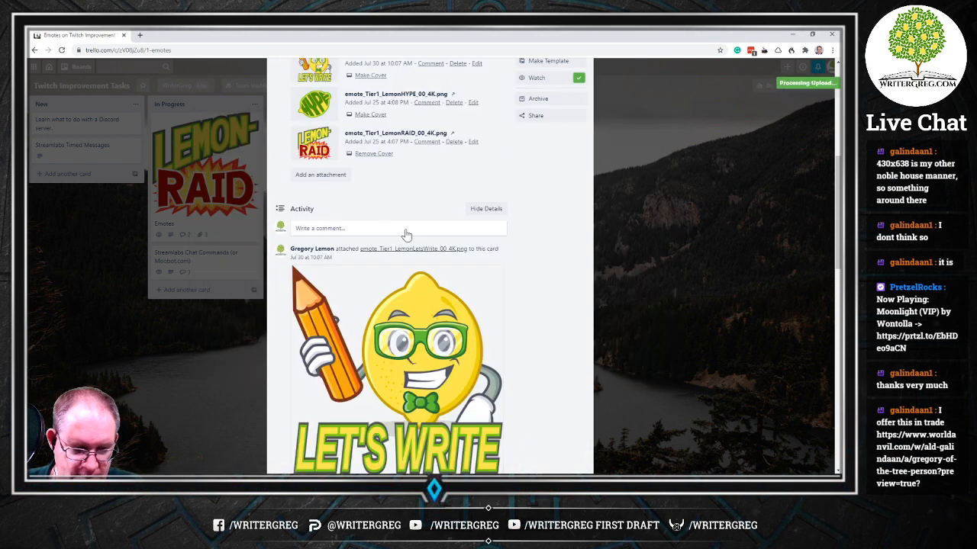
# Review the Emotes card's tier list, attachments and the emote previews in its activity, and close the card.
pyautogui.scroll(-2, 396, 241)
pyautogui.scroll(6, 394, 239)
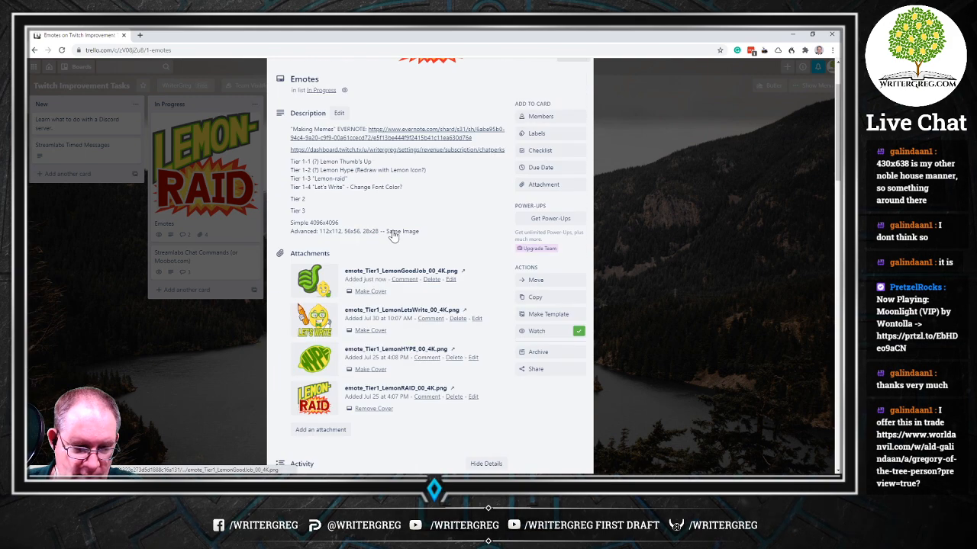
pyautogui.scroll(-1, 392, 237)
pyautogui.scroll(-2, 392, 237)
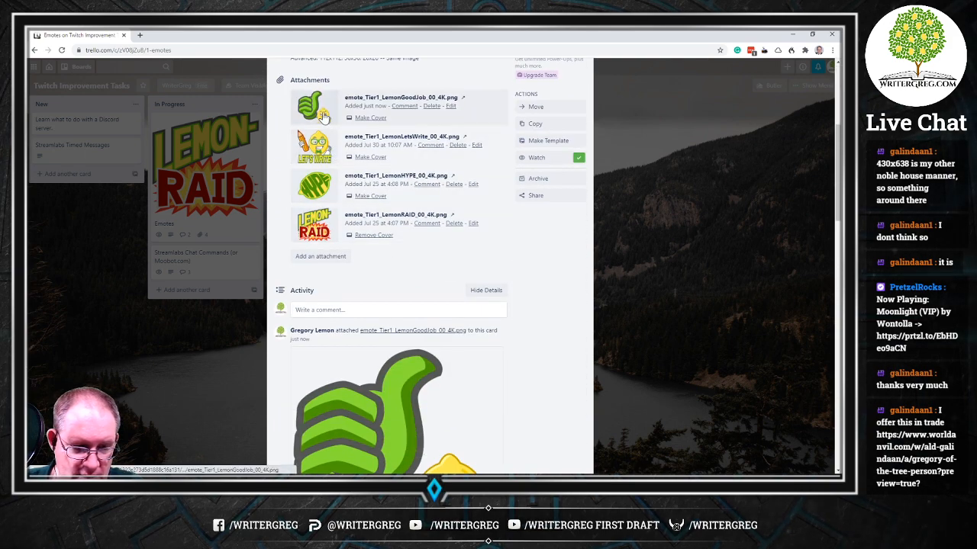
pyautogui.scroll(-5, 385, 160)
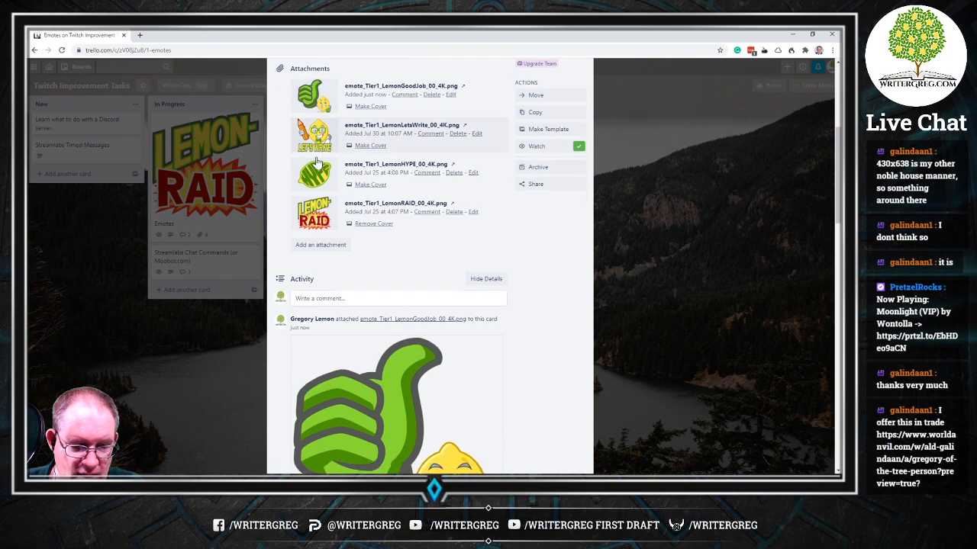
pyautogui.scroll(-1, 378, 197)
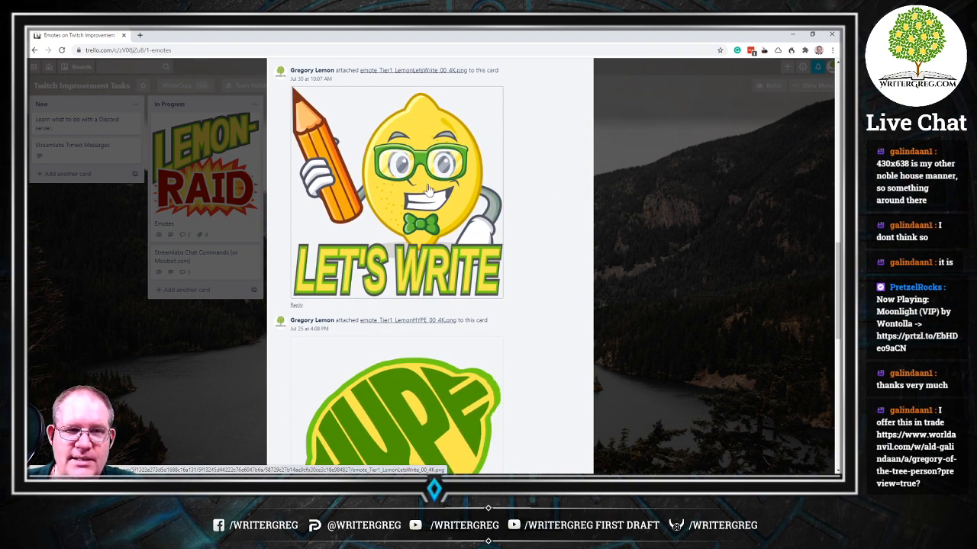
pyautogui.scroll(-1, 425, 282)
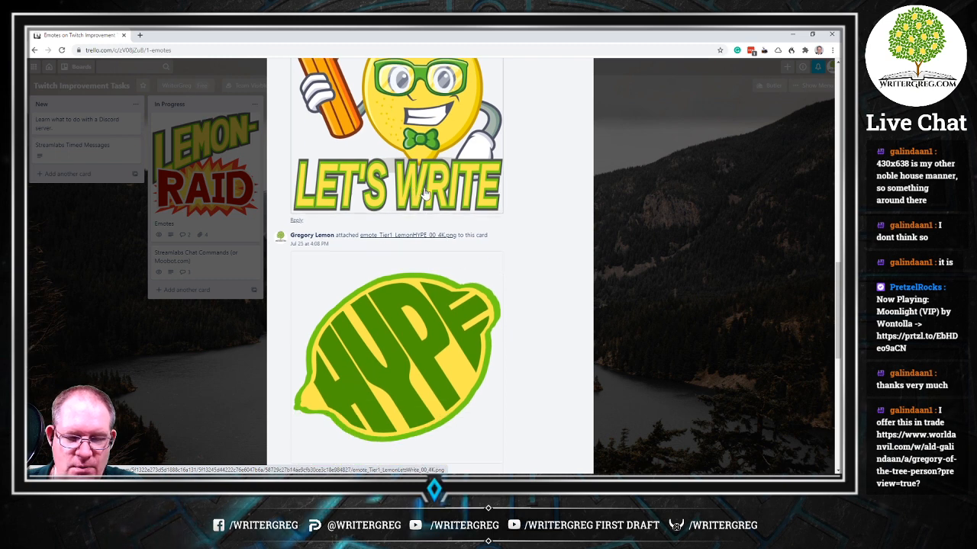
pyautogui.scroll(1, 426, 195)
pyautogui.scroll(-1, 425, 194)
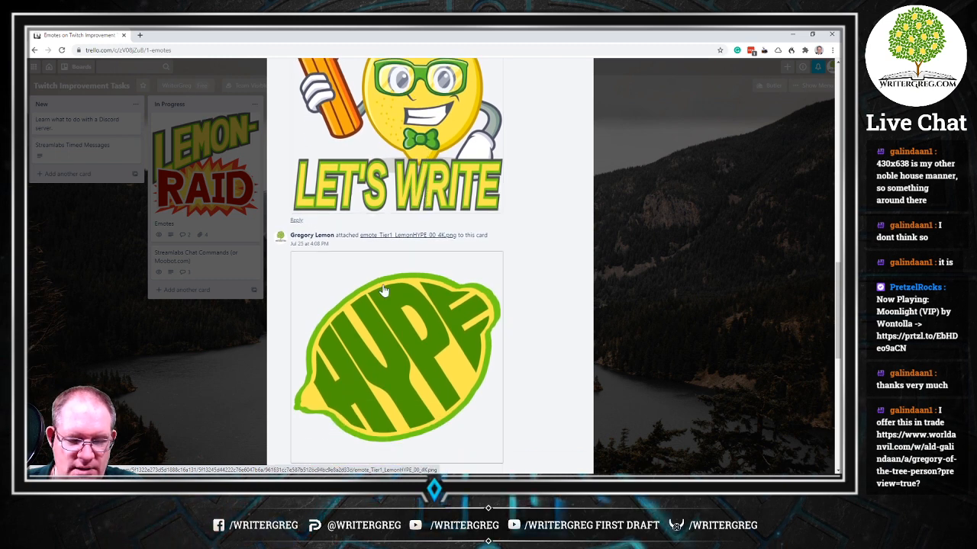
pyautogui.scroll(-1, 443, 305)
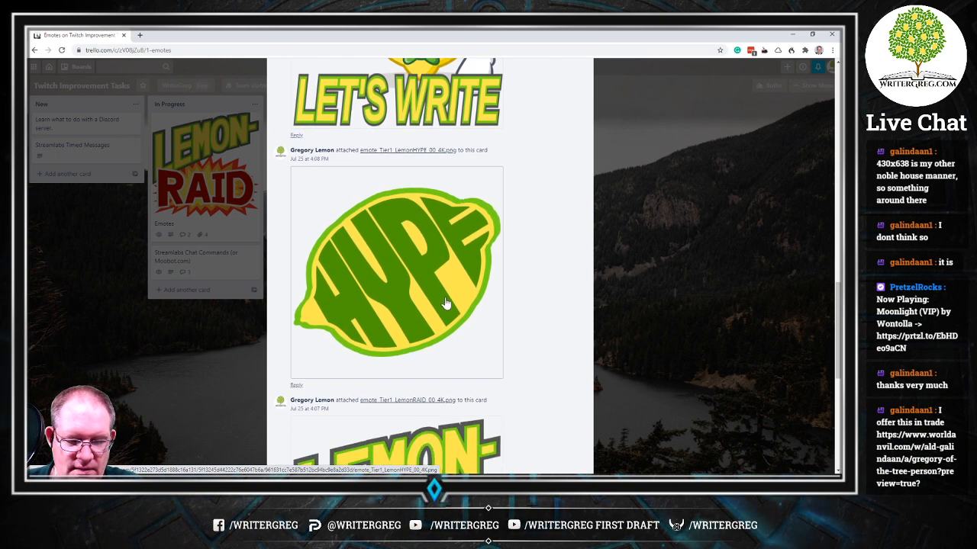
pyautogui.scroll(-4, 446, 304)
pyautogui.scroll(1, 437, 286)
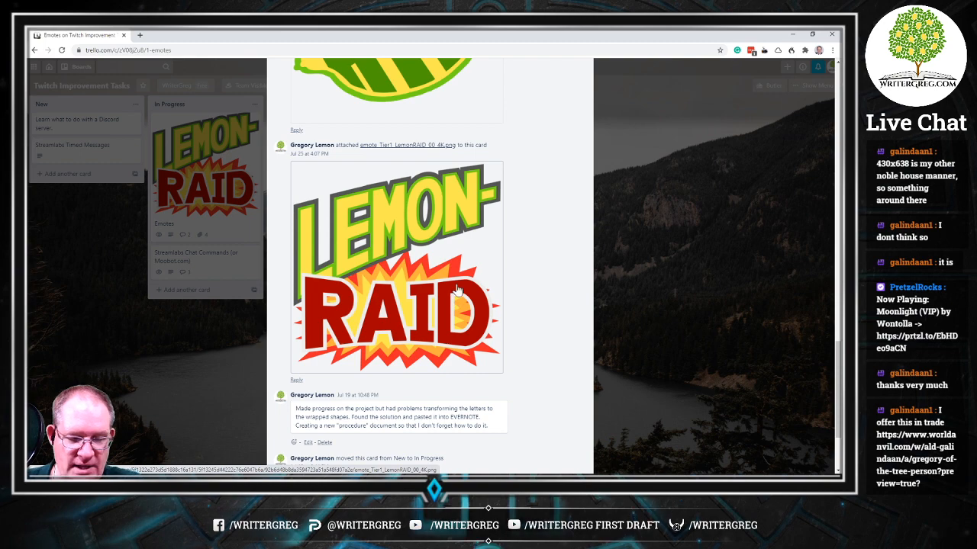
pyautogui.scroll(2, 458, 279)
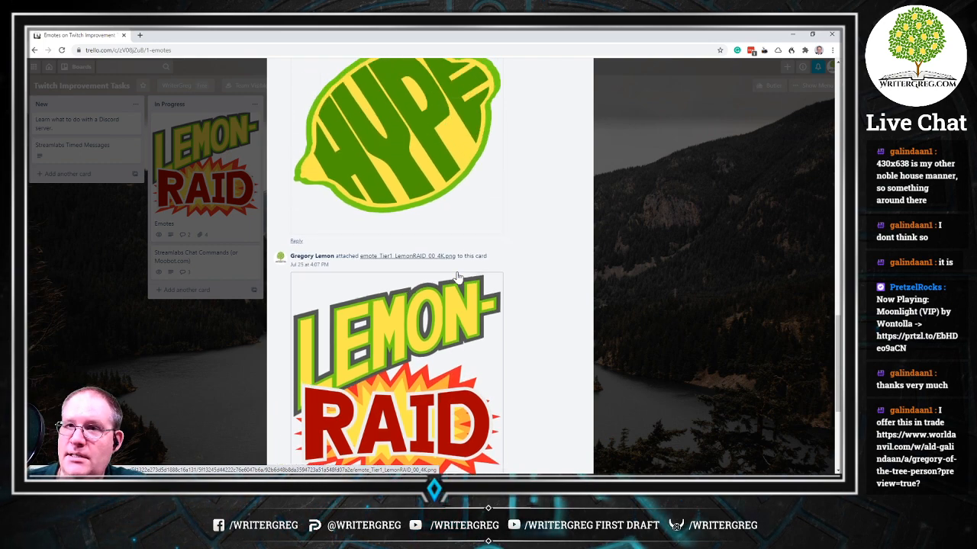
pyautogui.scroll(15, 458, 279)
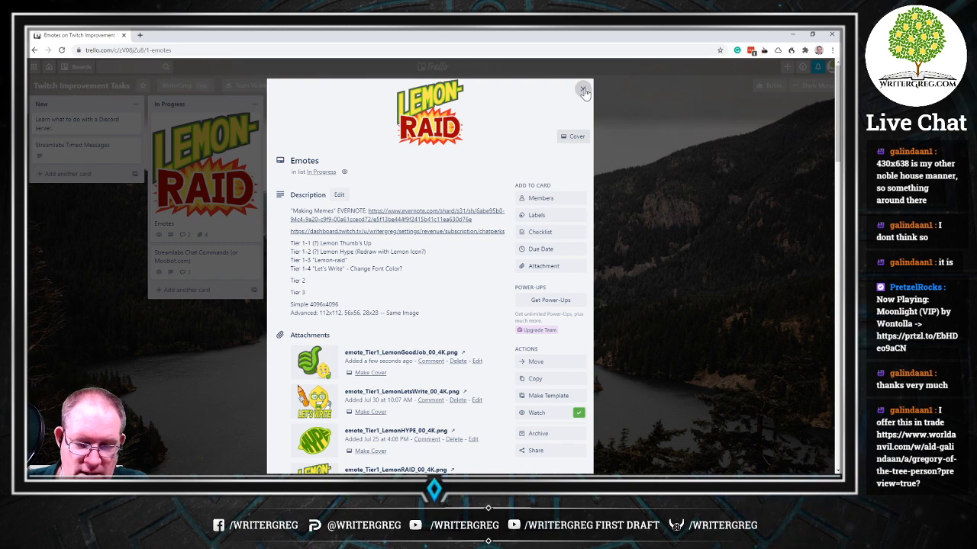
pyautogui.click(583, 91)
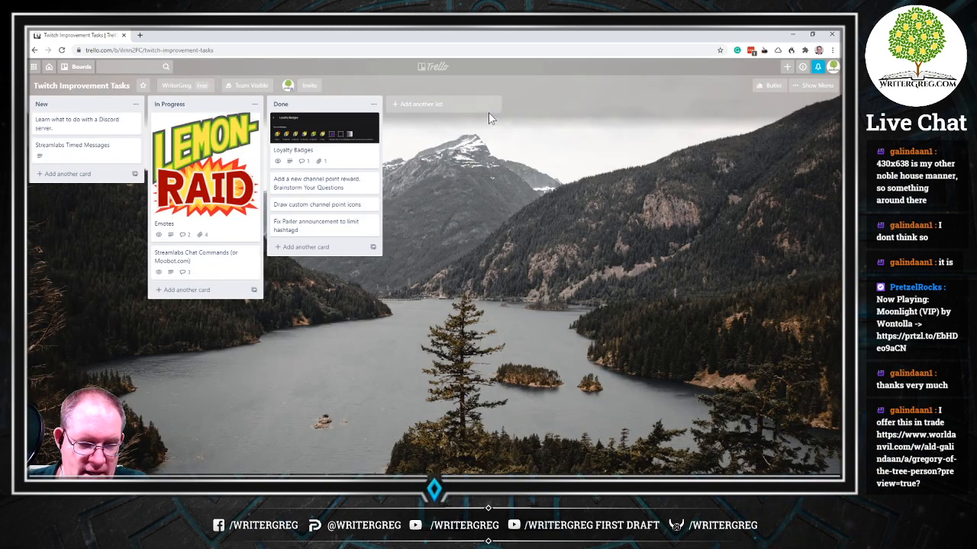
# Open the World Anvil article Gregory of the Tree shared in chat, enlarge the page and read the Life Before the Quills section.
pyautogui.click(123, 35)
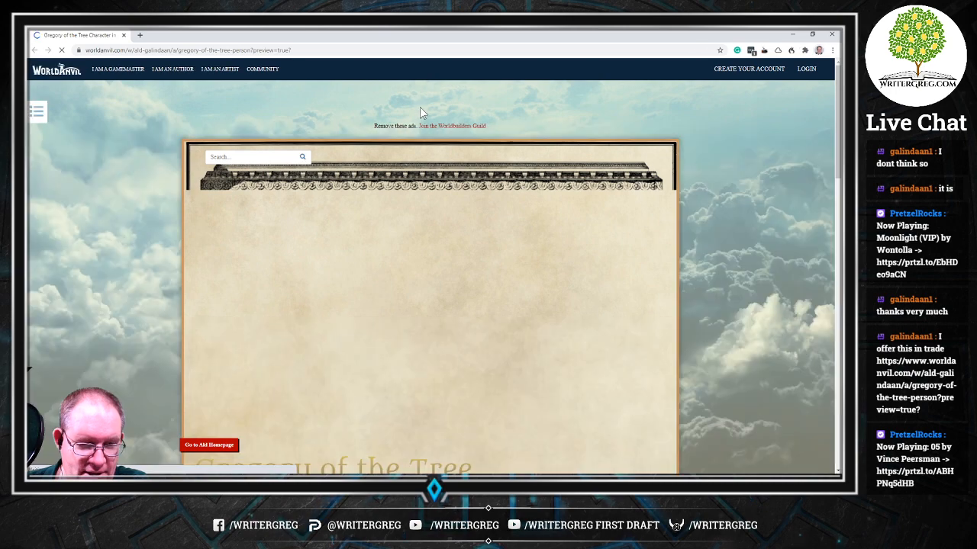
pyautogui.scroll(-3, 412, 141)
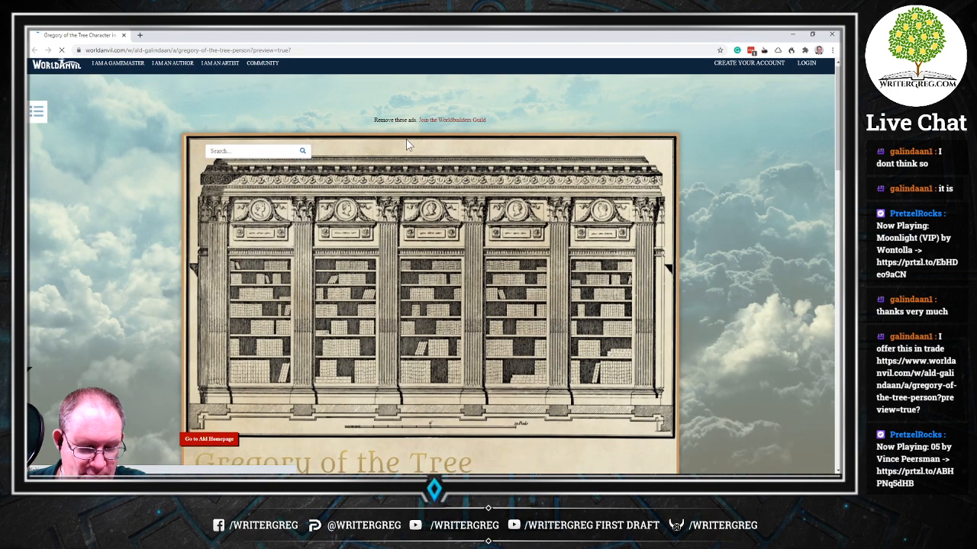
pyautogui.scroll(-2, 412, 146)
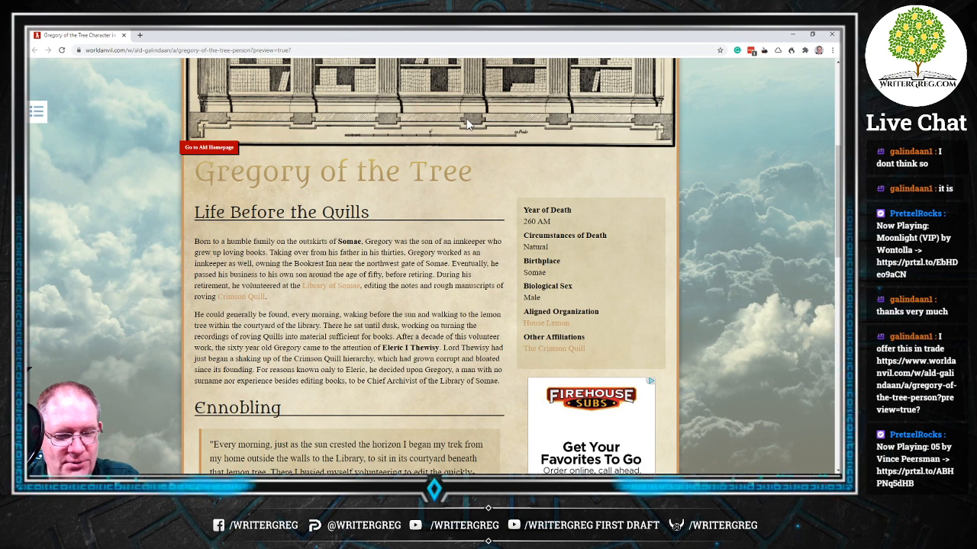
pyautogui.hotkey('ctrl', '-')
pyautogui.hotkey('ctrl', '+')
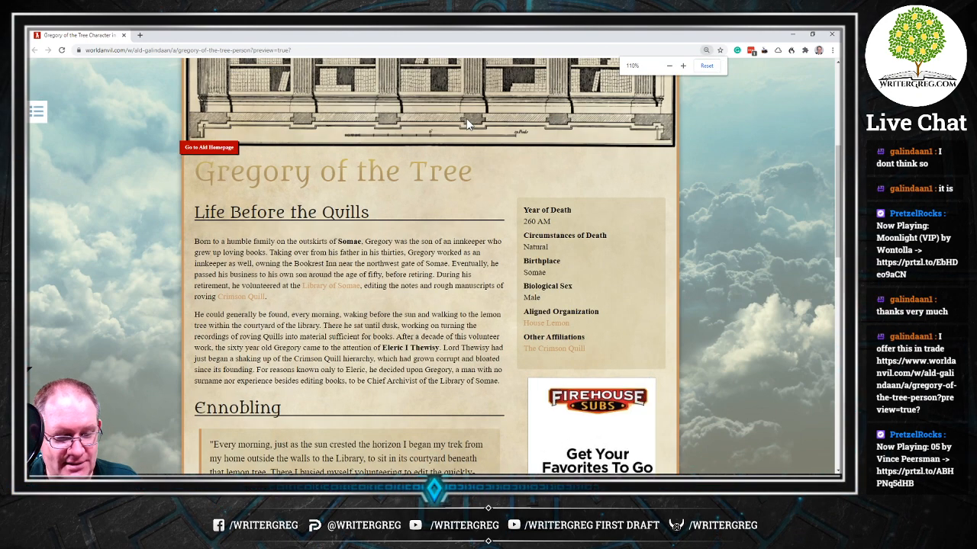
pyautogui.hotkey('ctrl', '+')
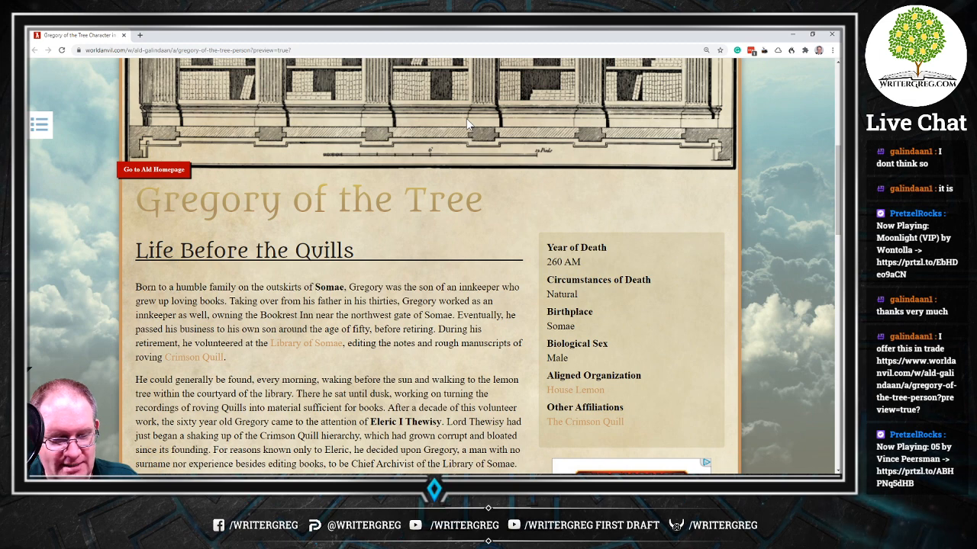
pyautogui.hotkey('ctrl', '+')
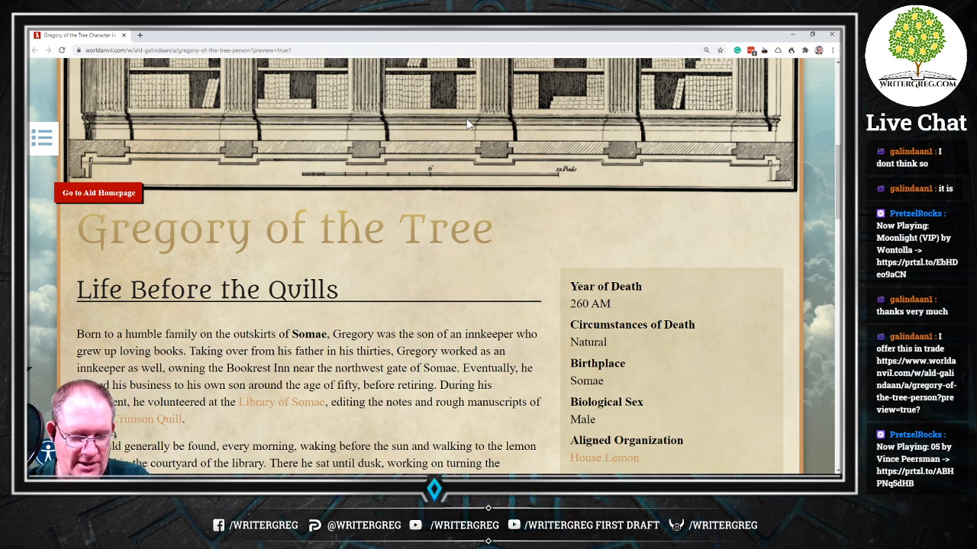
pyautogui.scroll(-3, 469, 124)
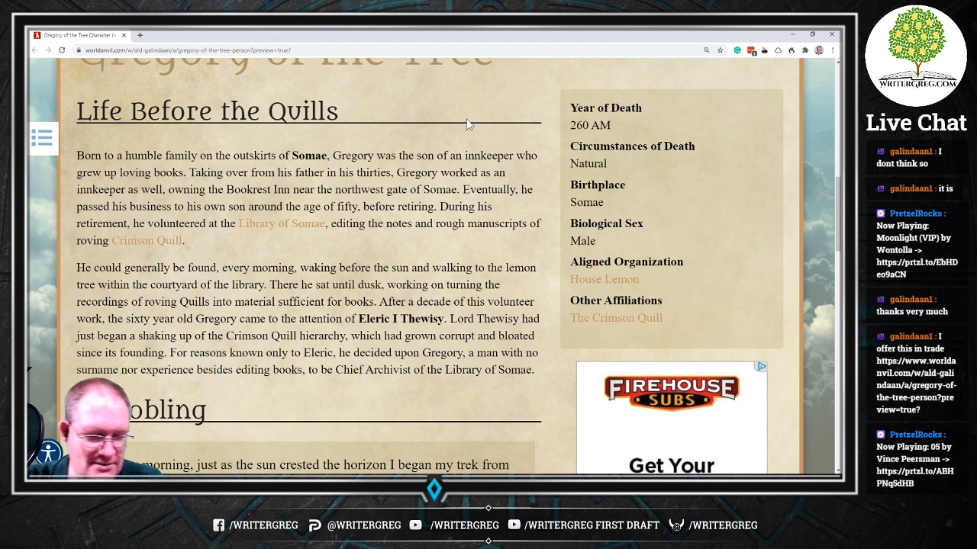
# Follow the article's Crimson Quill link, skim the Founding and Pre-Reform sections, and return to the Gregory of the Tree article.
pyautogui.click(146, 240)
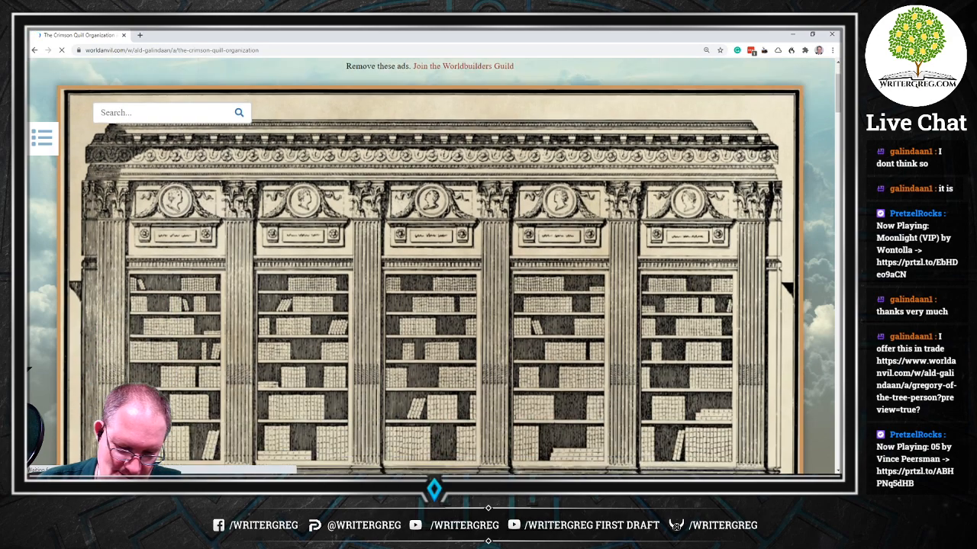
pyautogui.scroll(-5, 435, 267)
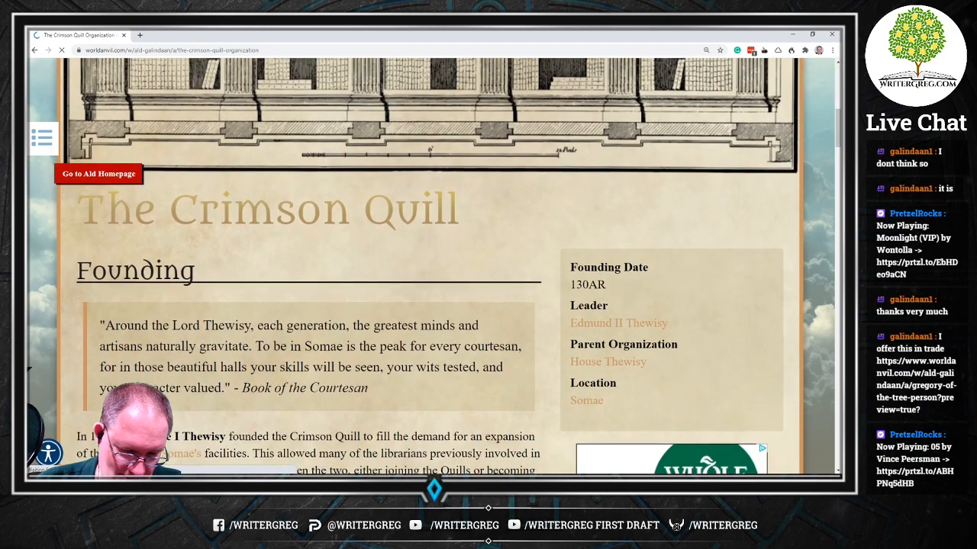
pyautogui.scroll(-3, 435, 267)
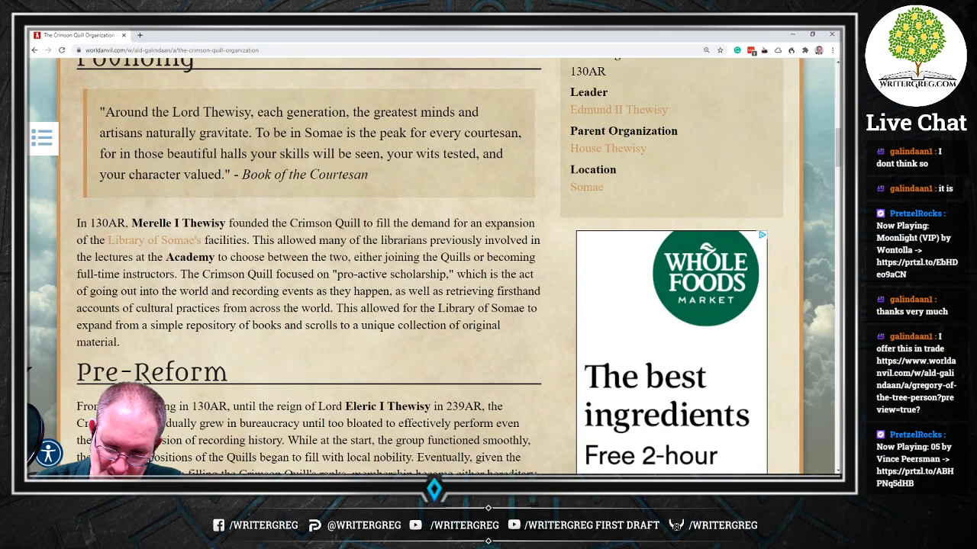
pyautogui.scroll(1, 467, 125)
pyautogui.scroll(-2, 468, 124)
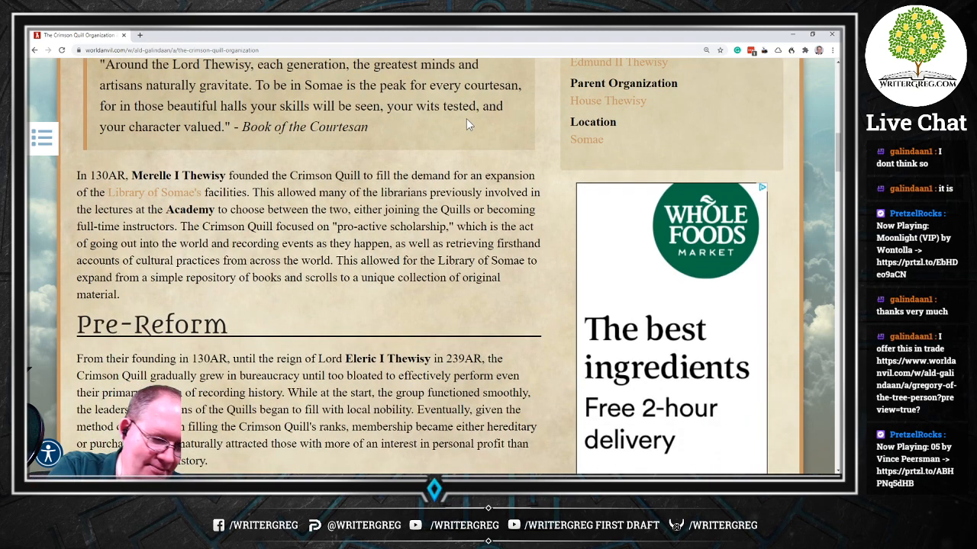
pyautogui.hotkey('alt', 'Left')
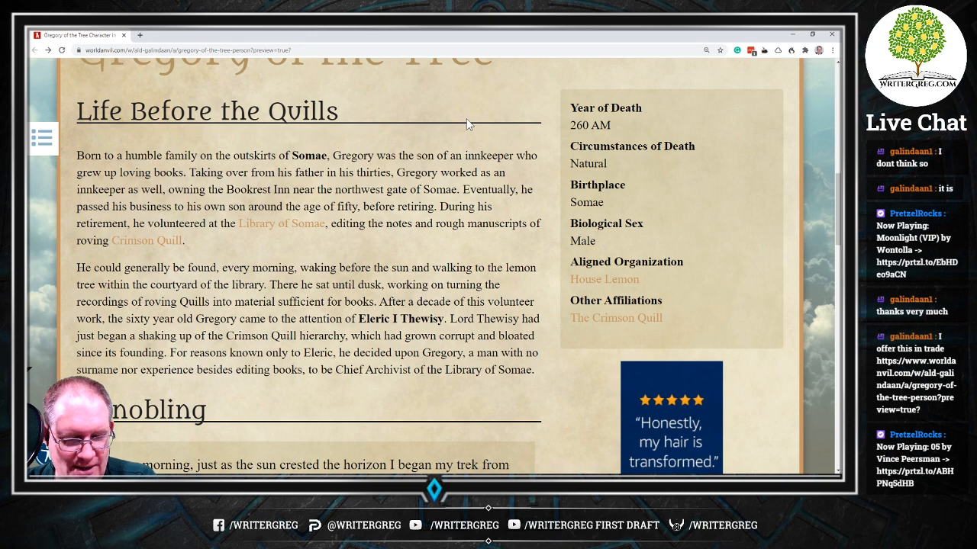
# Read on from Gregory's library work to the Ennobling section and its quote from A Humble Biography.
pyautogui.scroll(-2, 468, 125)
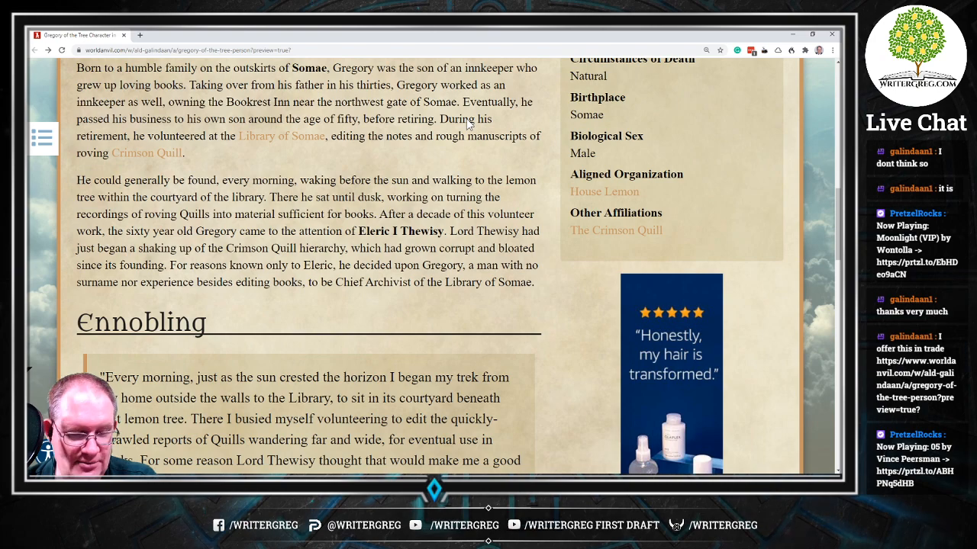
pyautogui.scroll(-2, 468, 124)
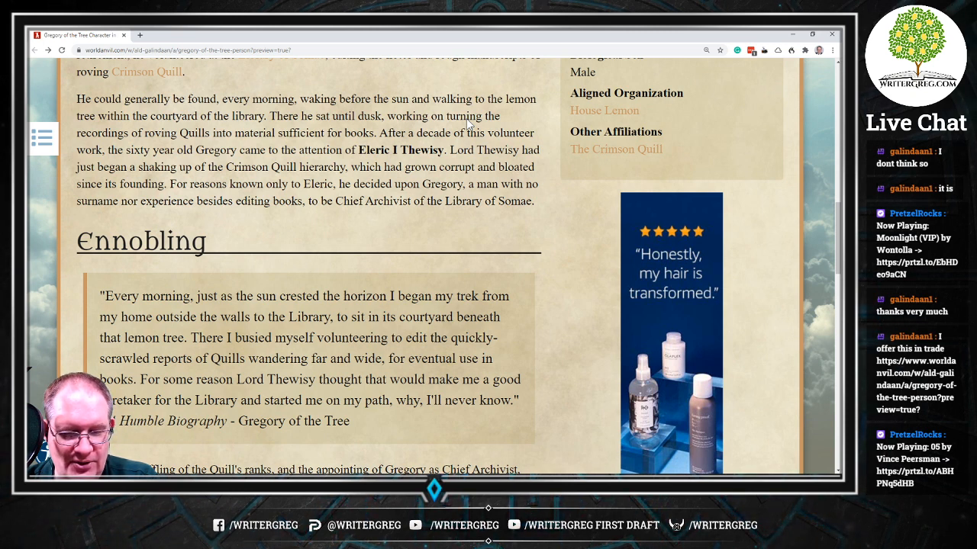
pyautogui.scroll(-1, 429, 267)
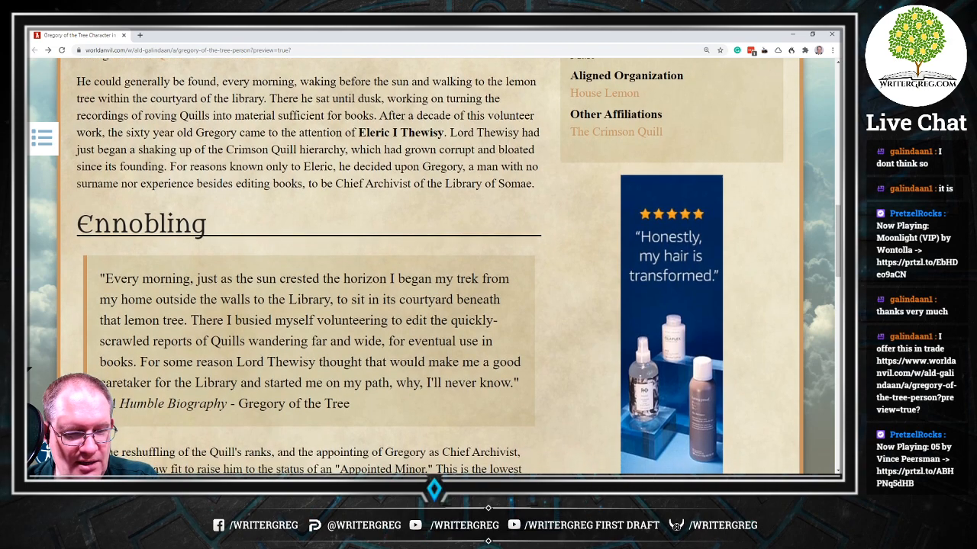
pyautogui.scroll(-1, 468, 126)
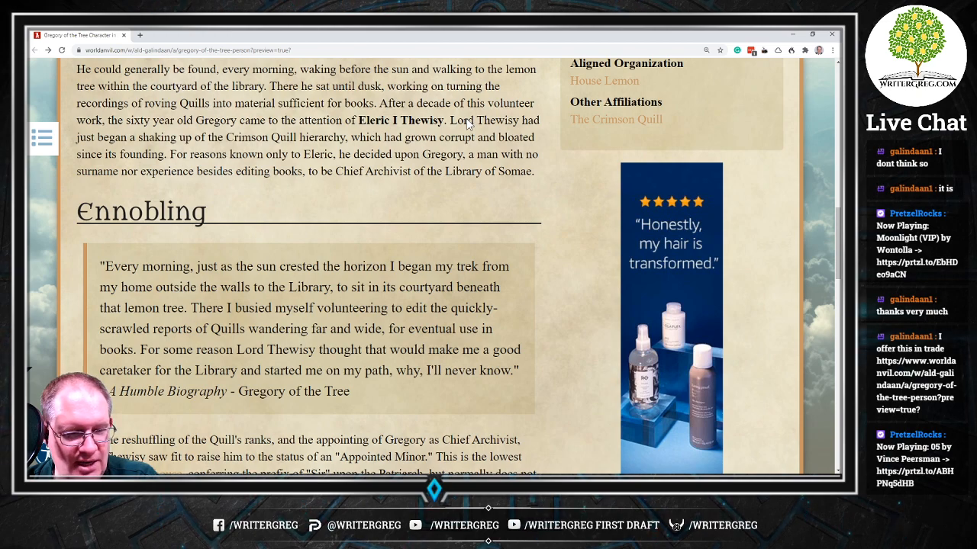
pyautogui.scroll(-2, 435, 267)
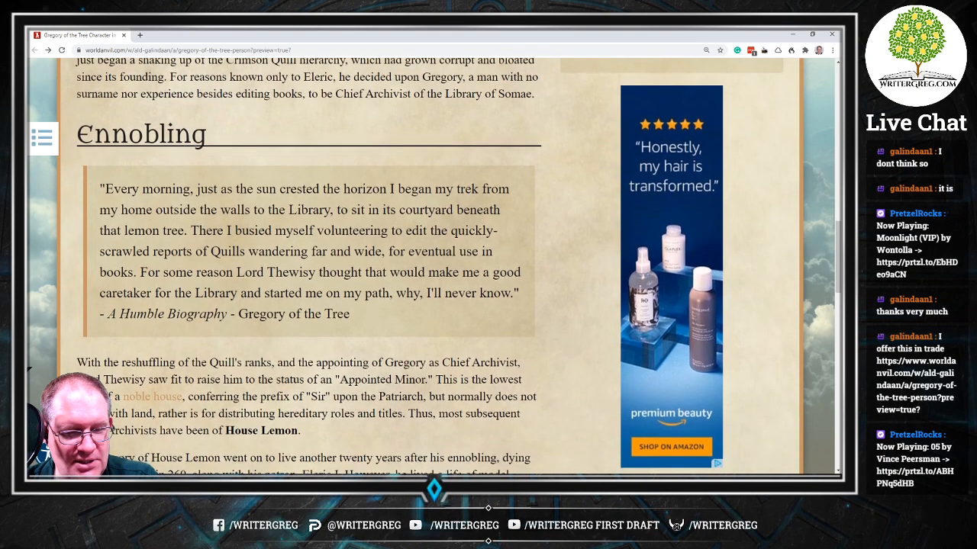
pyautogui.scroll(1, 469, 123)
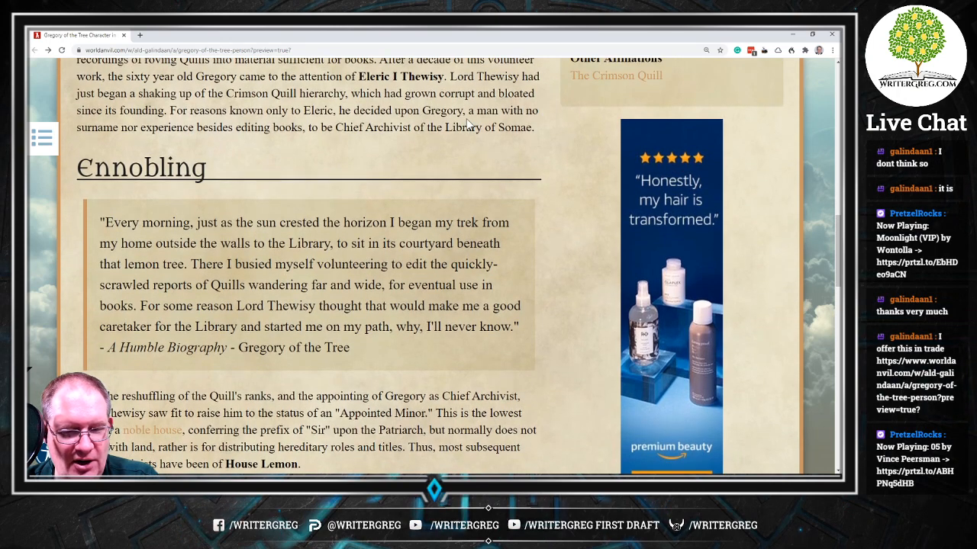
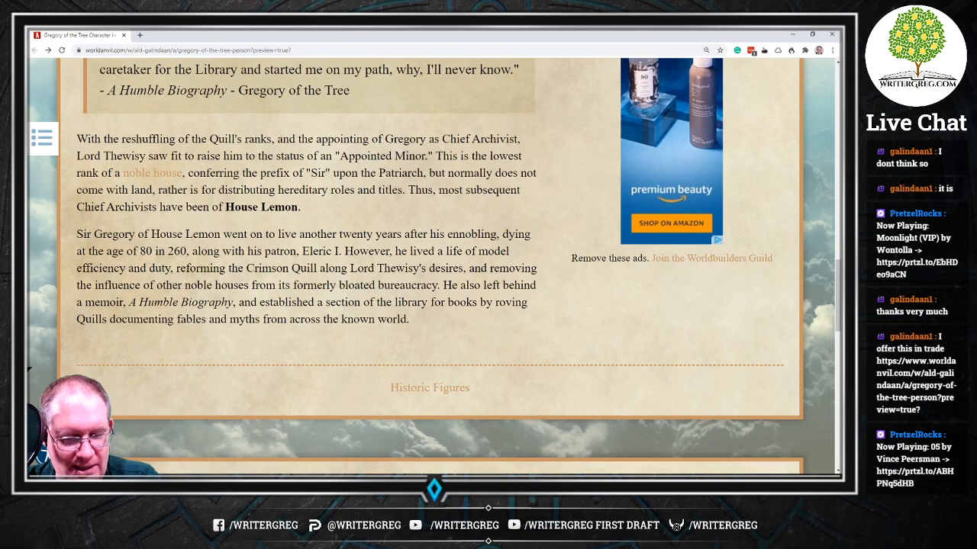
# Read the closing paragraphs of the Ennobling section about Gregory's appointment as Chief Archivist, House Lemon and his later life.
pyautogui.scroll(1, 427, 228)
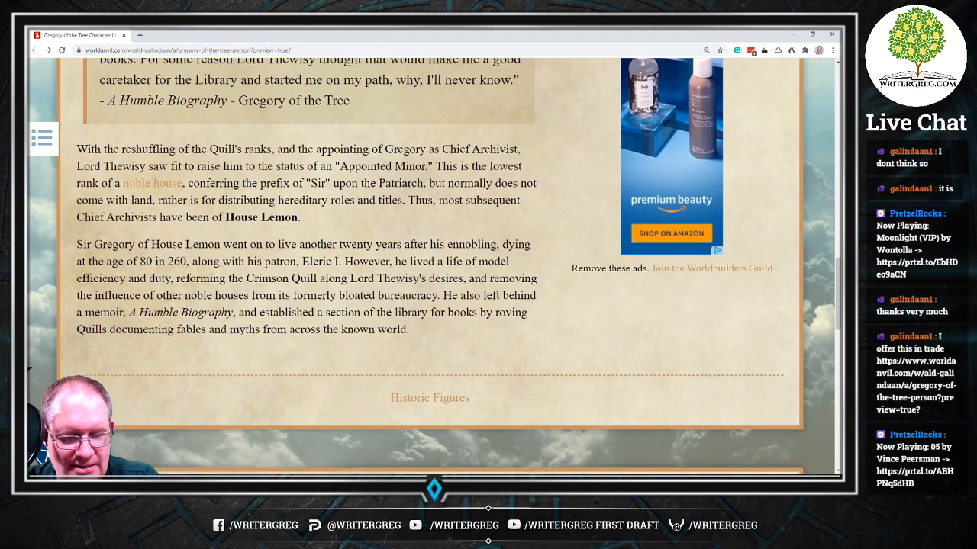
pyautogui.scroll(-1, 428, 229)
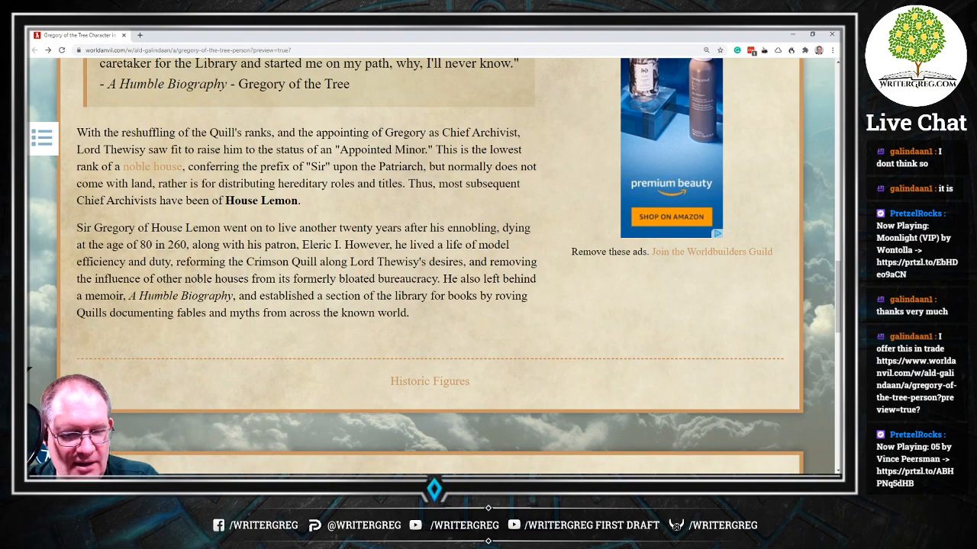
pyautogui.scroll(1, 468, 124)
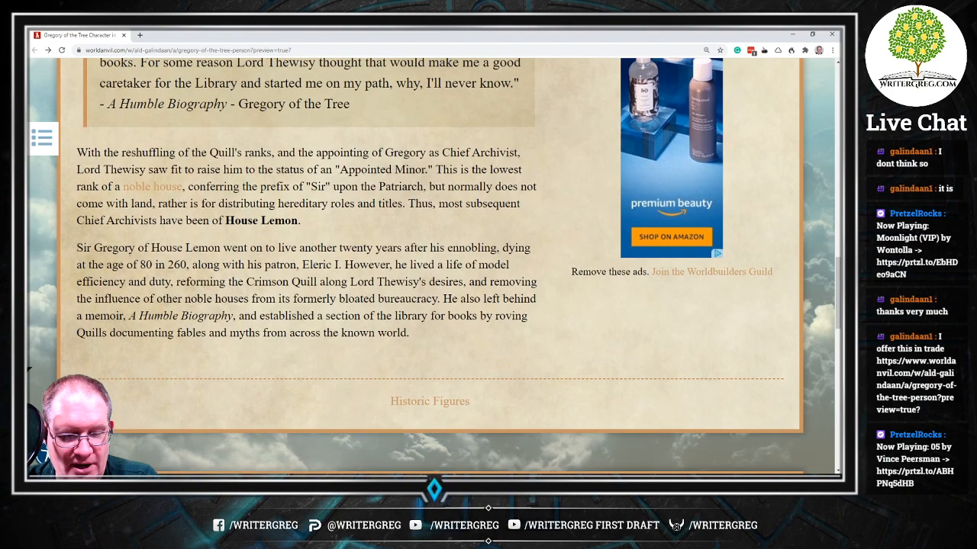
pyautogui.scroll(-1, 467, 124)
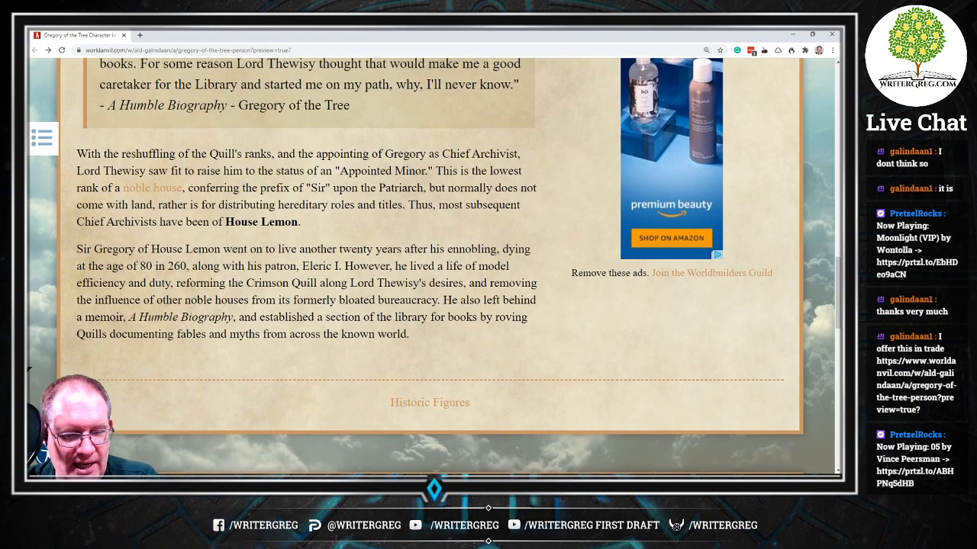
pyautogui.scroll(-1, 435, 229)
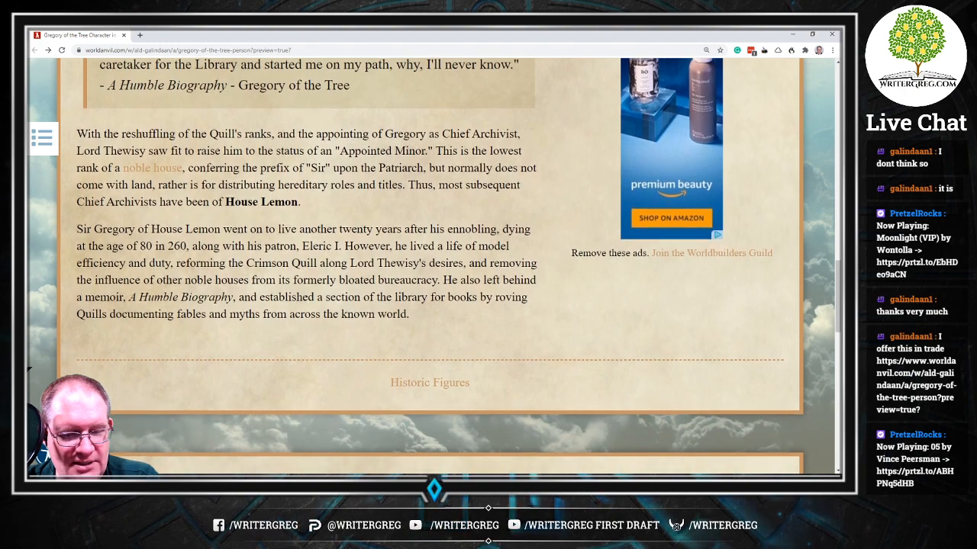
pyautogui.scroll(-1, 435, 228)
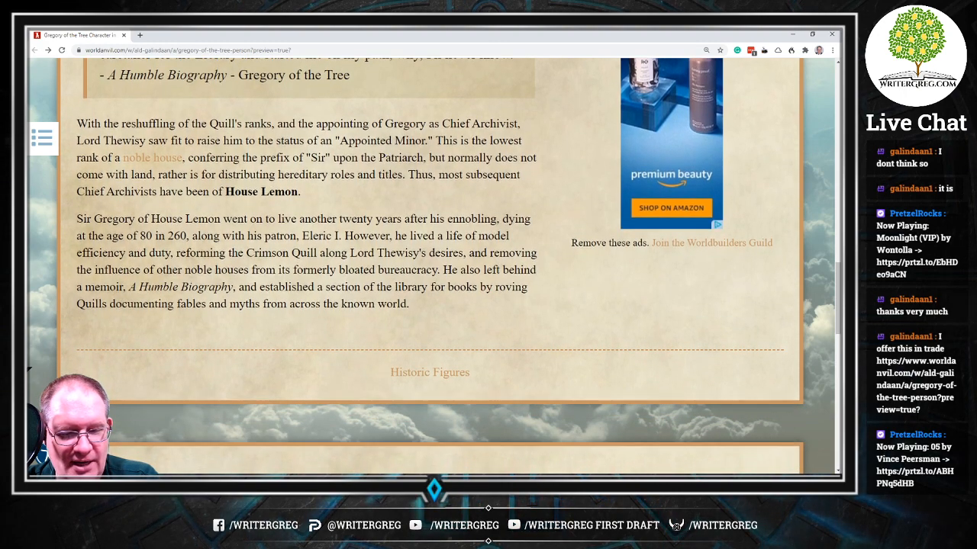
pyautogui.scroll(1, 466, 125)
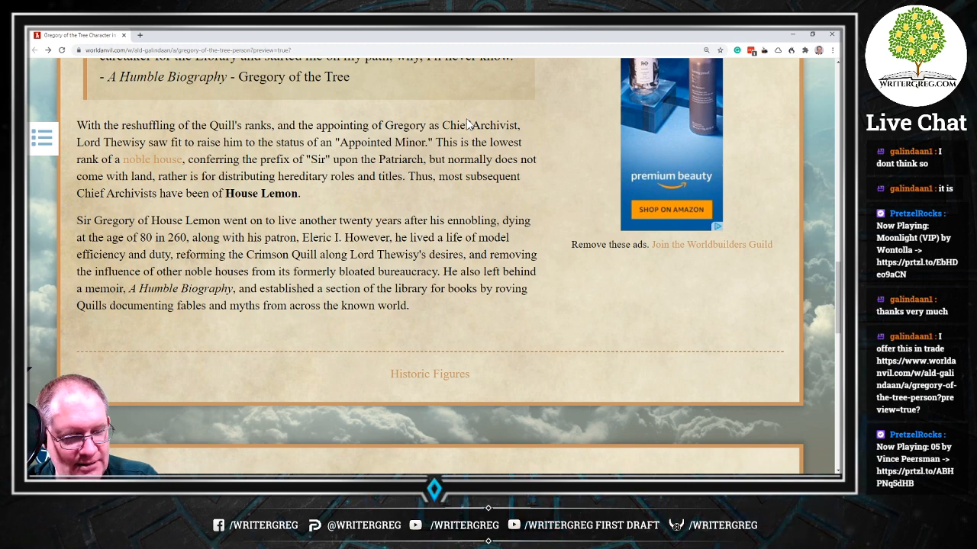
pyautogui.scroll(-1, 467, 124)
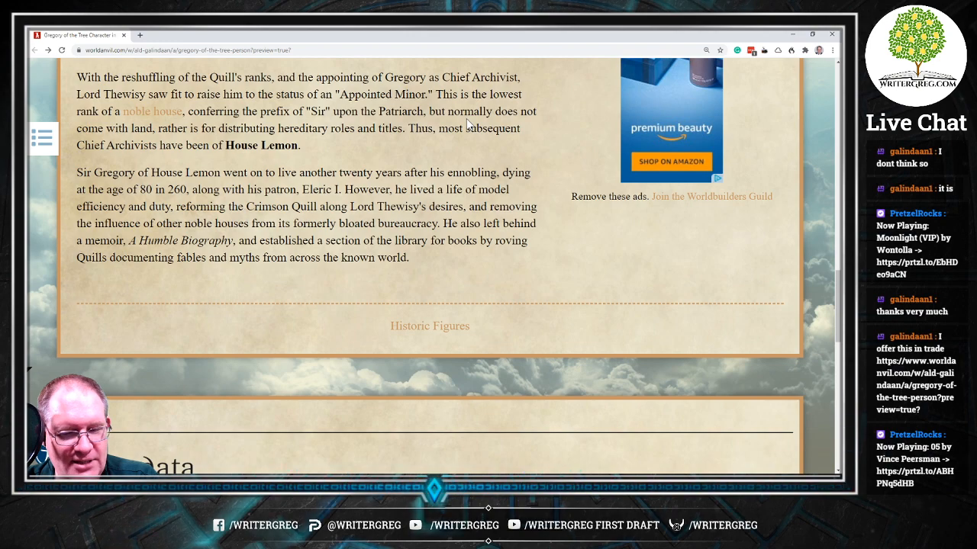
pyautogui.scroll(1, 469, 125)
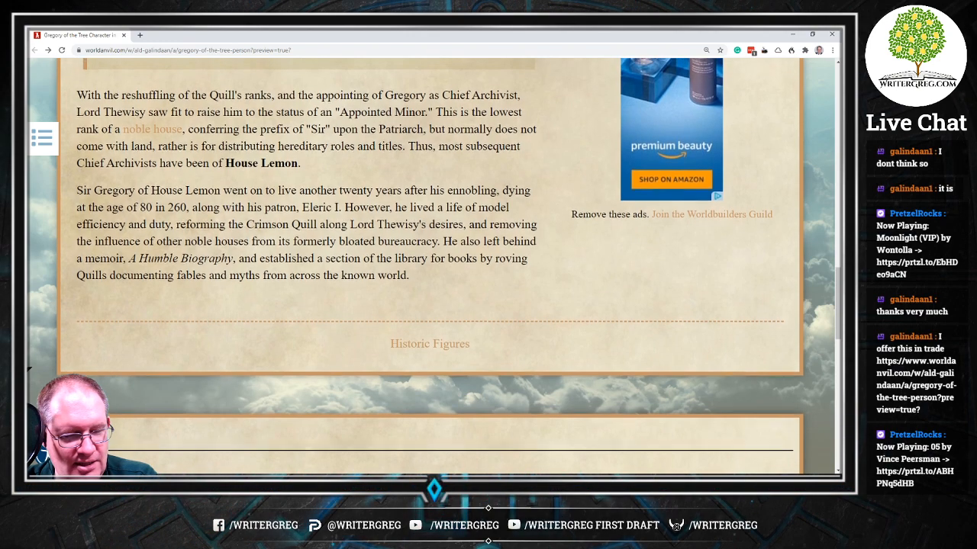
pyautogui.scroll(-1, 452, 265)
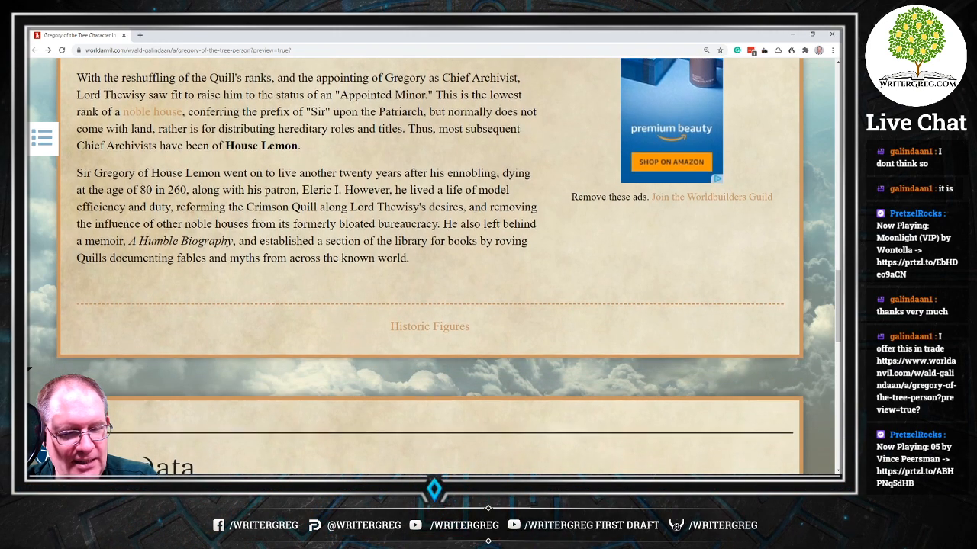
pyautogui.scroll(-1, 434, 267)
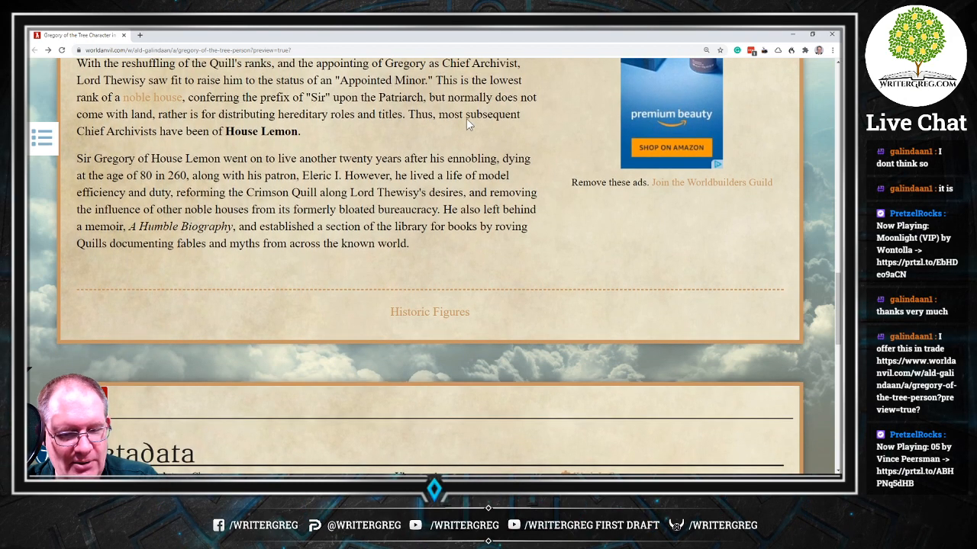
pyautogui.scroll(-1, 467, 121)
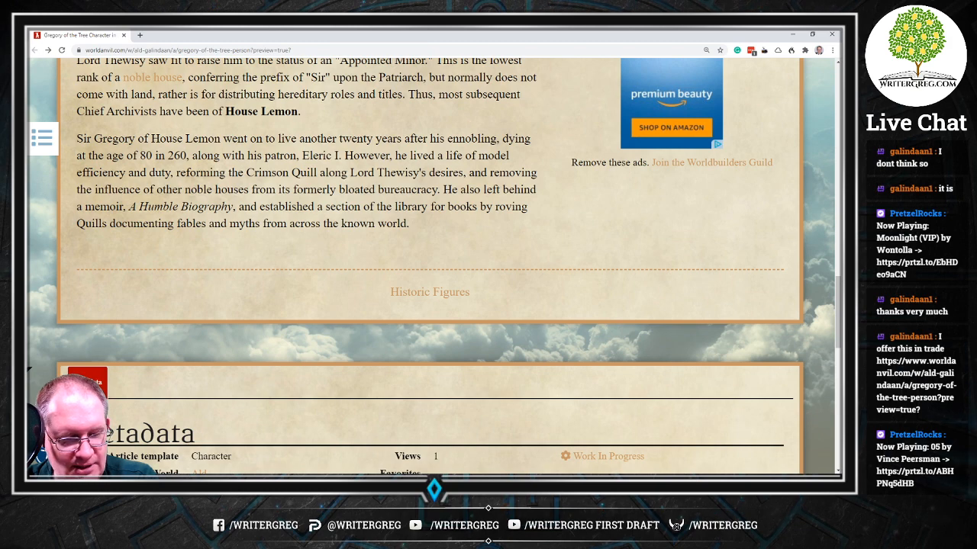
pyautogui.scroll(1, 467, 122)
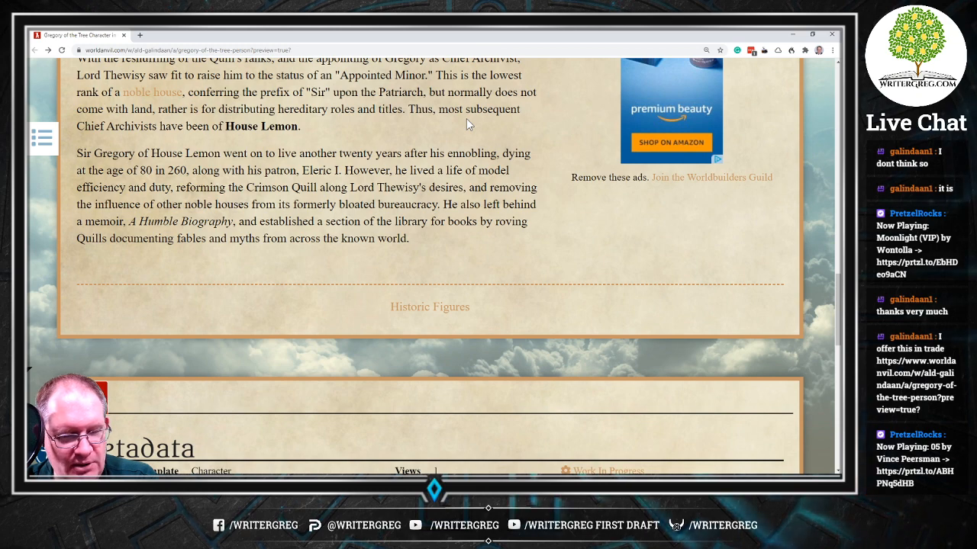
pyautogui.scroll(2, 466, 125)
pyautogui.scroll(-1, 467, 124)
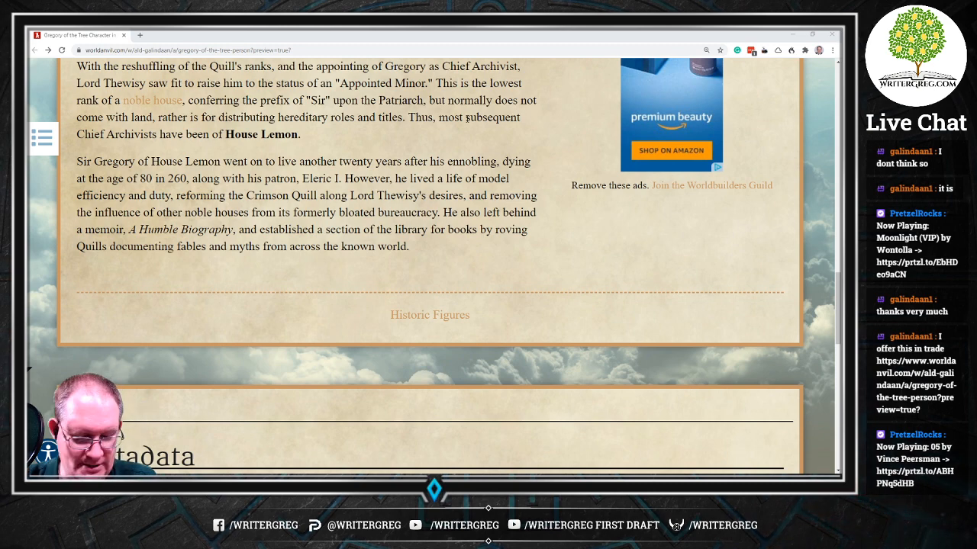
pyautogui.scroll(-2, 469, 125)
pyautogui.scroll(3, 468, 125)
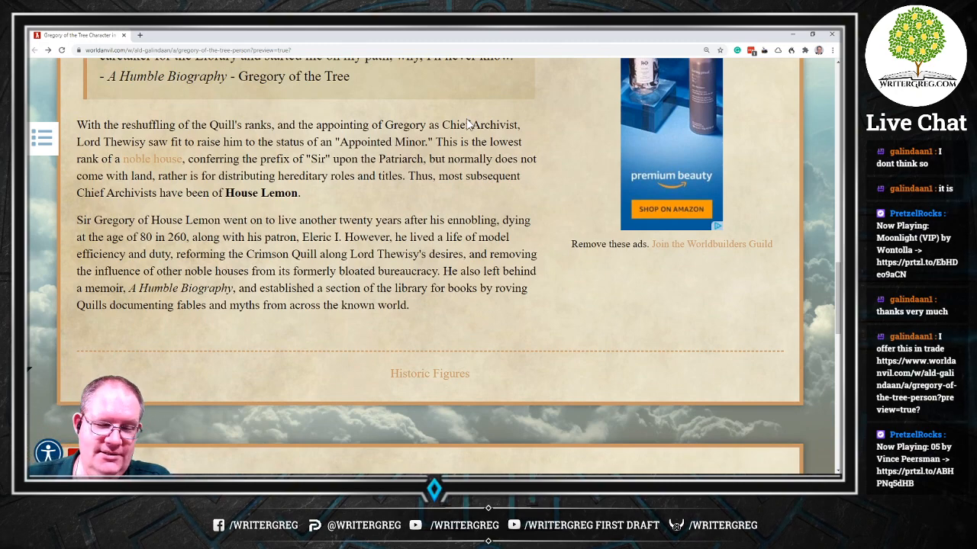
pyautogui.scroll(1, 467, 124)
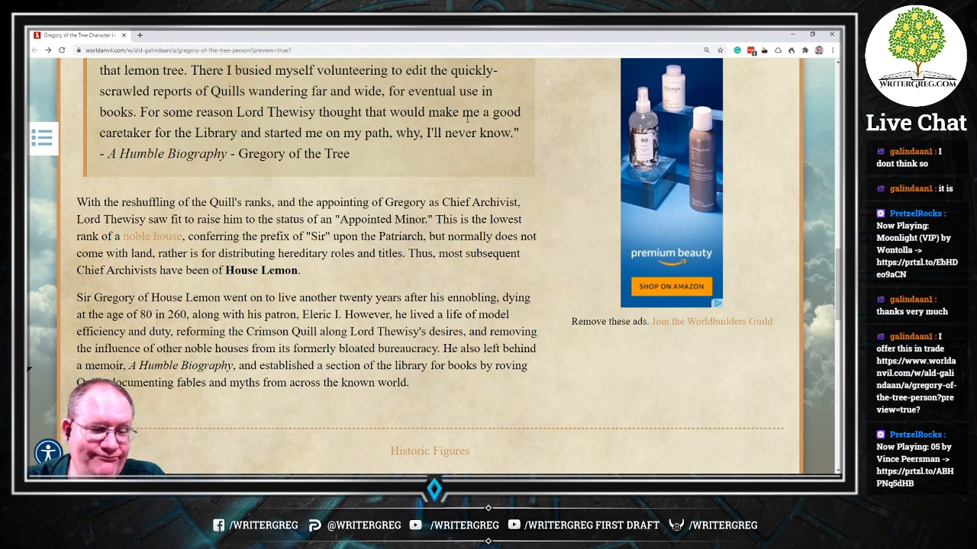
# Skim back from the Ennobling section to the title and header image of the Gregory of the Tree article.
pyautogui.scroll(2, 468, 117)
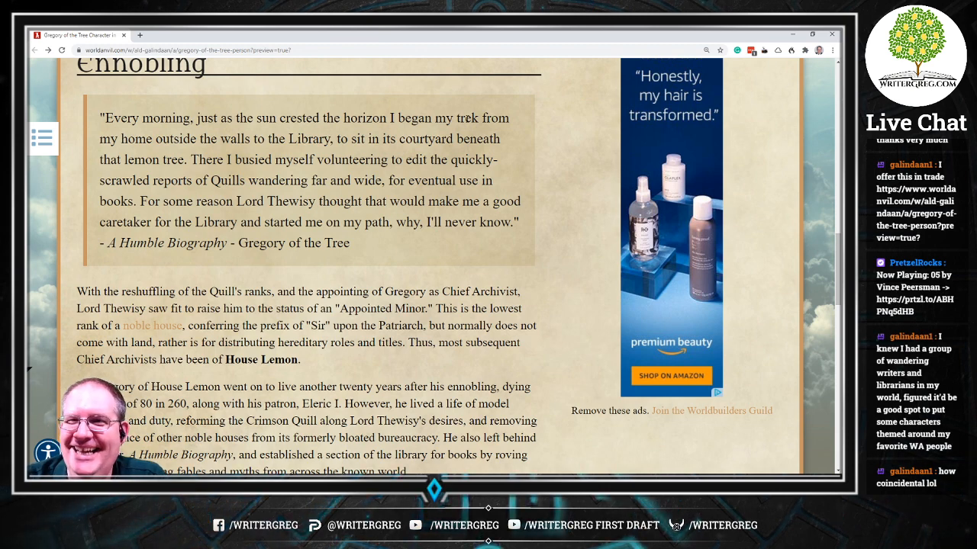
pyautogui.scroll(-1, 466, 118)
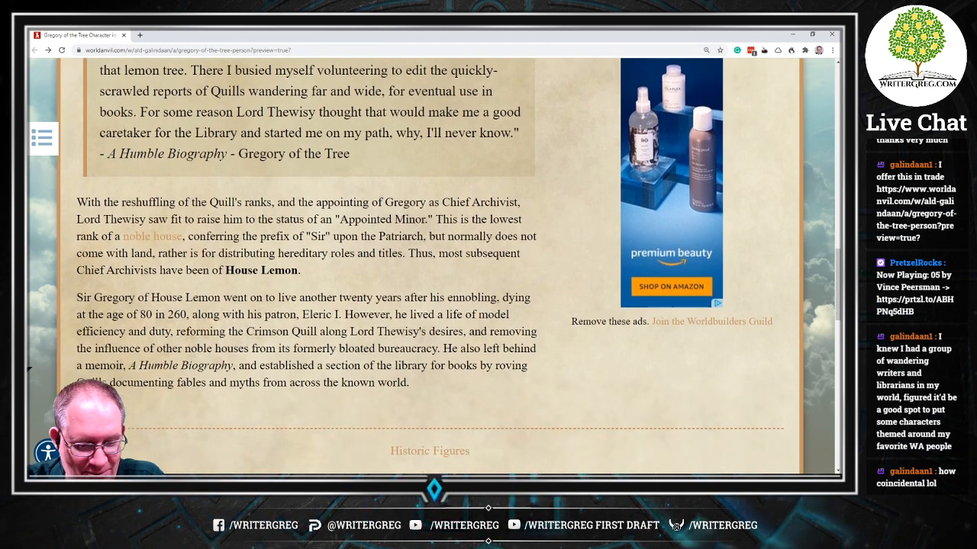
pyautogui.scroll(1, 29, 369)
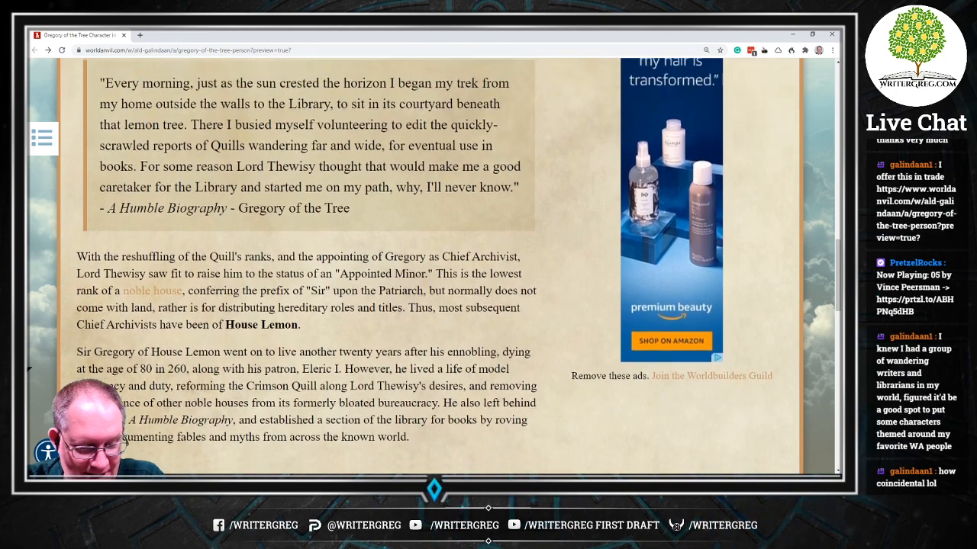
pyautogui.scroll(4, 466, 119)
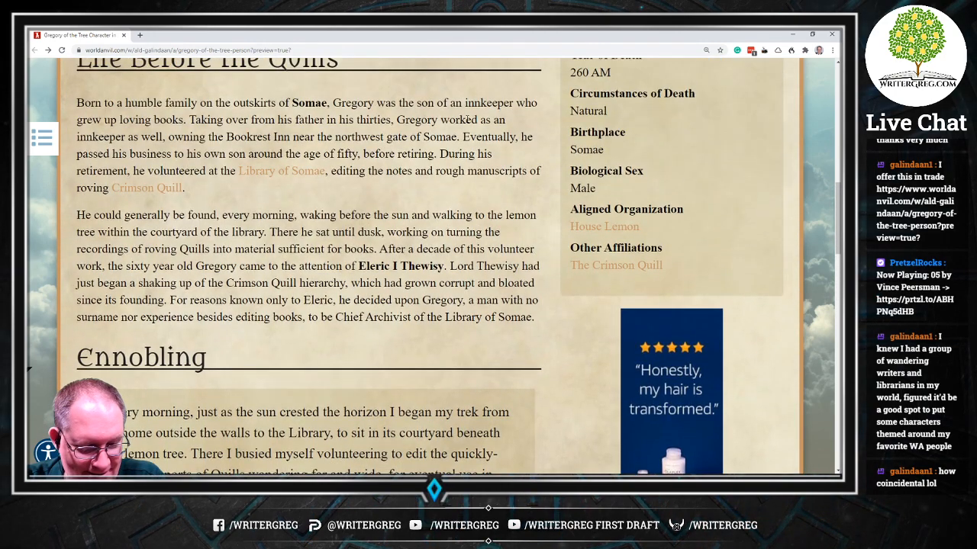
pyautogui.scroll(4, 466, 120)
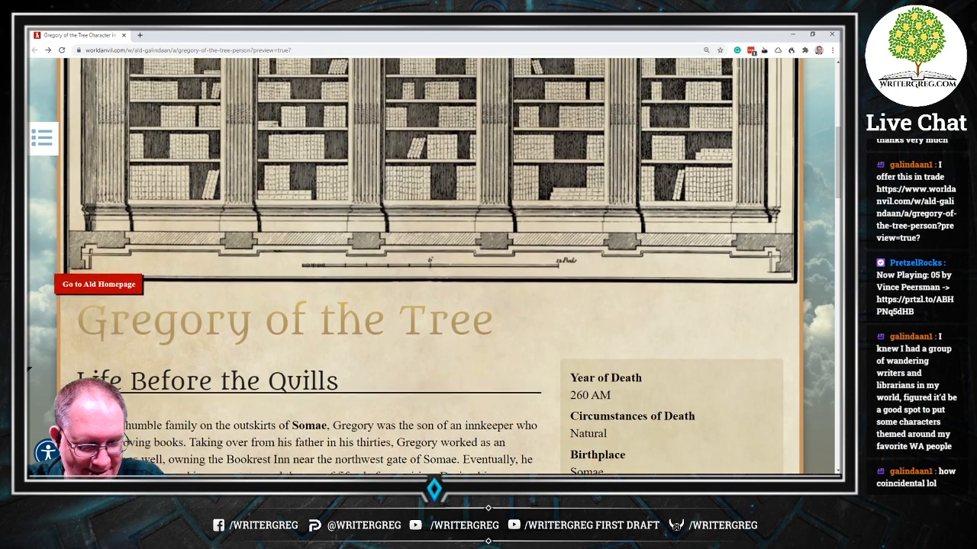
pyautogui.scroll(4, 466, 118)
pyautogui.scroll(-4, 466, 121)
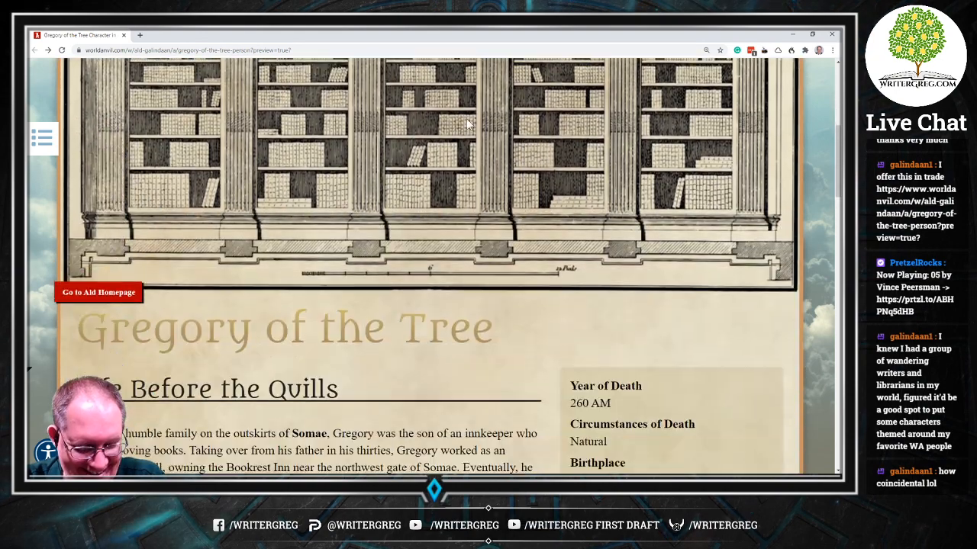
# Follow the House Lemon link under Aligned Organization, return to the Gregory of the Tree article and review Life Before the Quills.
pyautogui.scroll(-2, 467, 121)
pyautogui.scroll(-2, 467, 119)
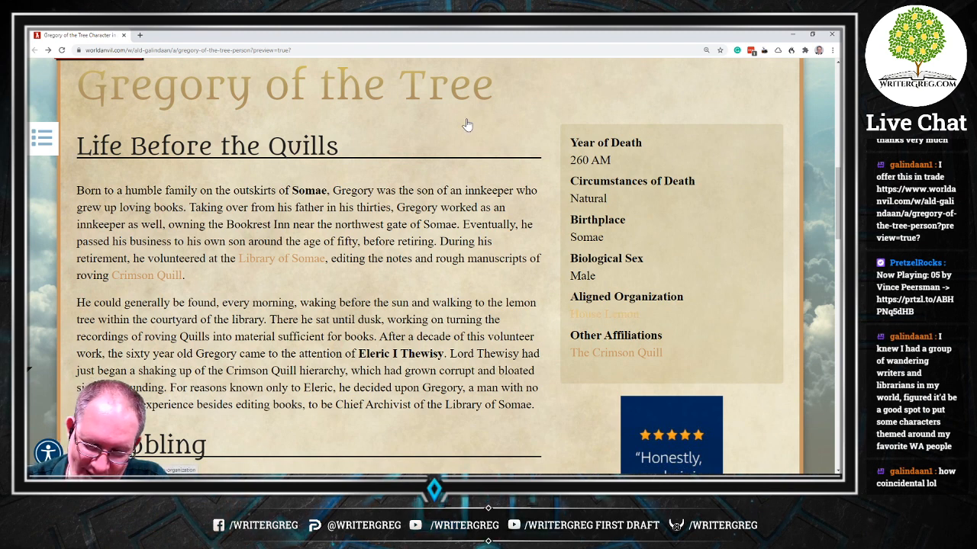
pyautogui.click(467, 125)
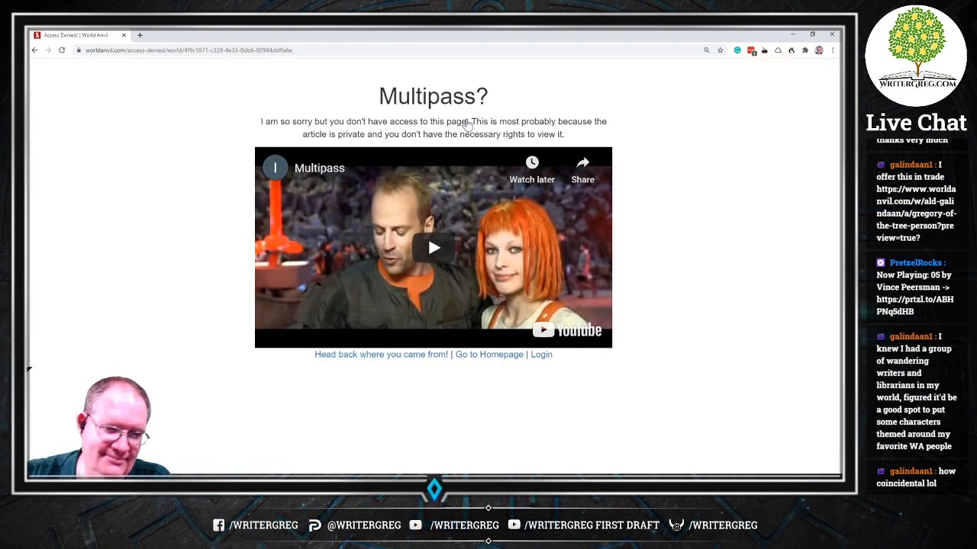
pyautogui.hotkey('alt', 'Left')
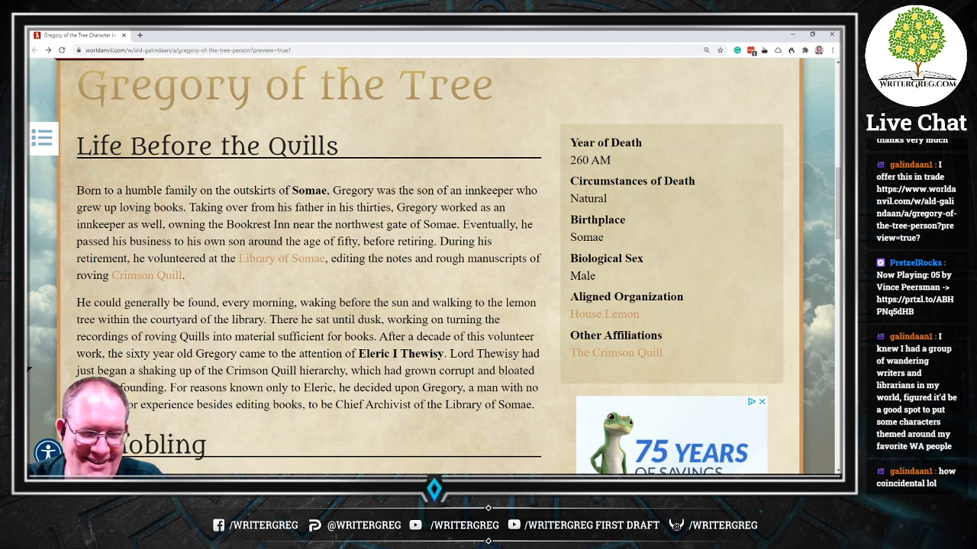
pyautogui.scroll(2, 466, 119)
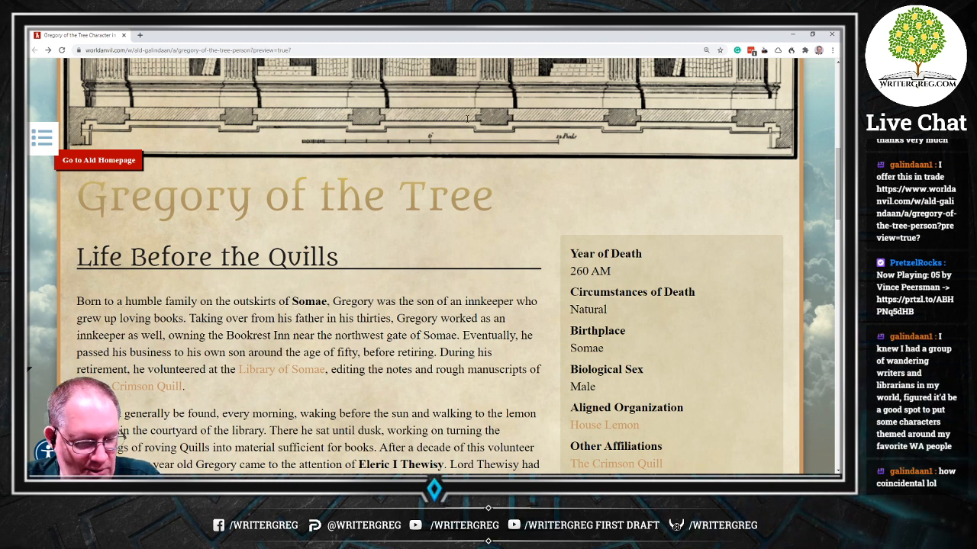
pyautogui.scroll(-2, 467, 118)
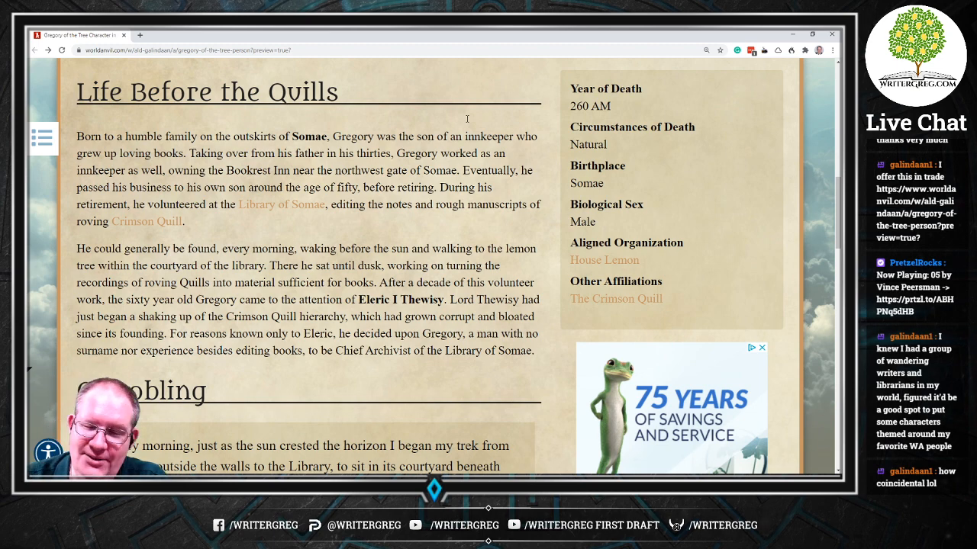
# Close the browser, the Icons_Emotes folder and both Inkscape drawings, discarding changes to writergreg_04_pofile.svg and saving emote_Tier1_LemonGoodJob_00.svg.
pyautogui.click(830, 35)
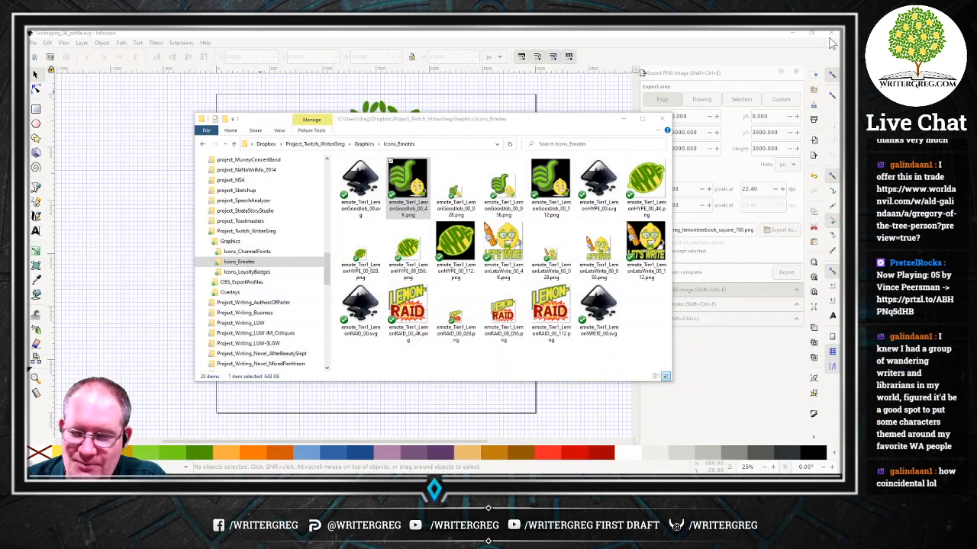
pyautogui.click(662, 119)
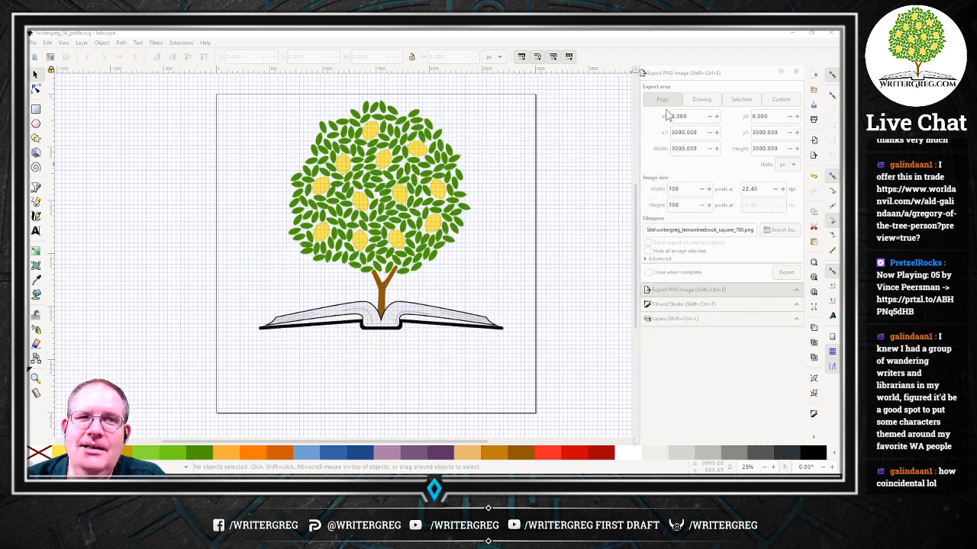
pyautogui.click(832, 36)
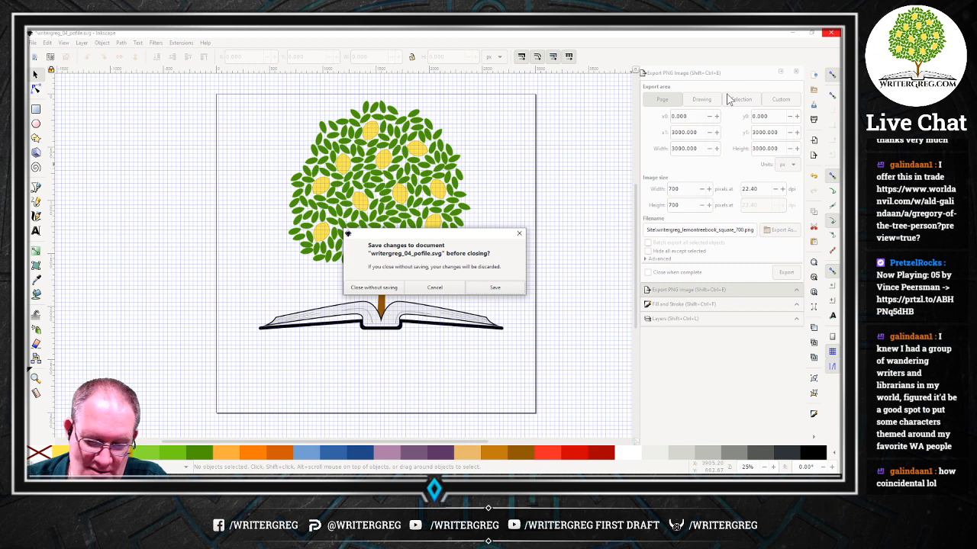
pyautogui.click(446, 287)
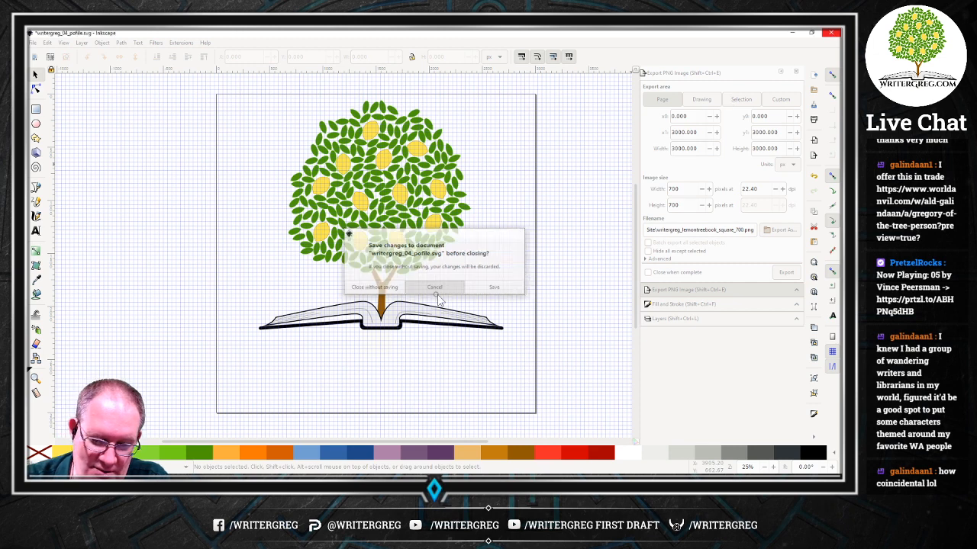
pyautogui.click(831, 38)
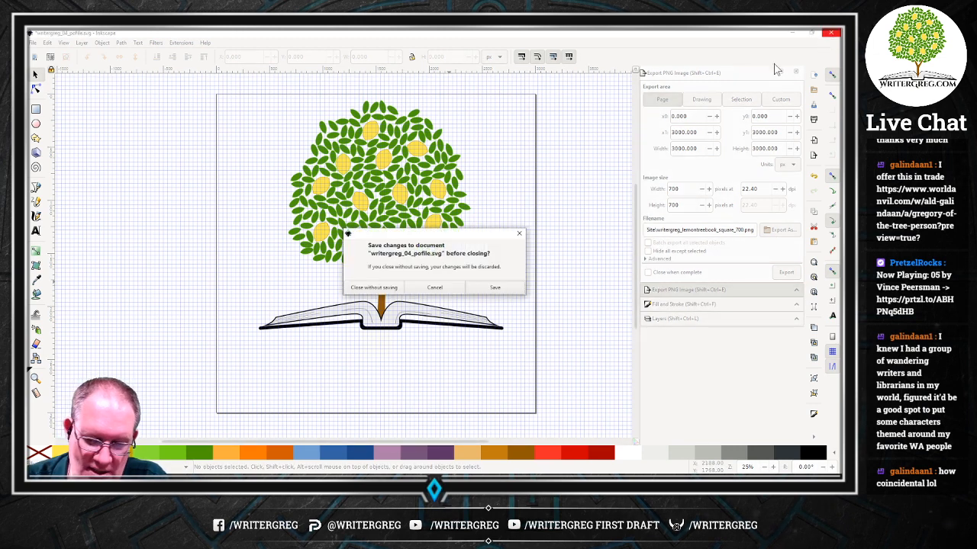
pyautogui.click(396, 289)
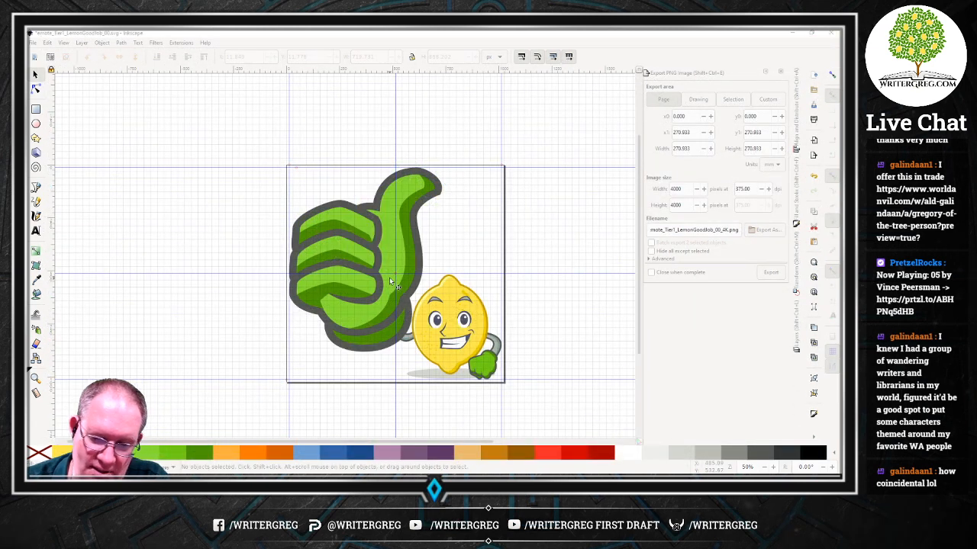
pyautogui.click(831, 33)
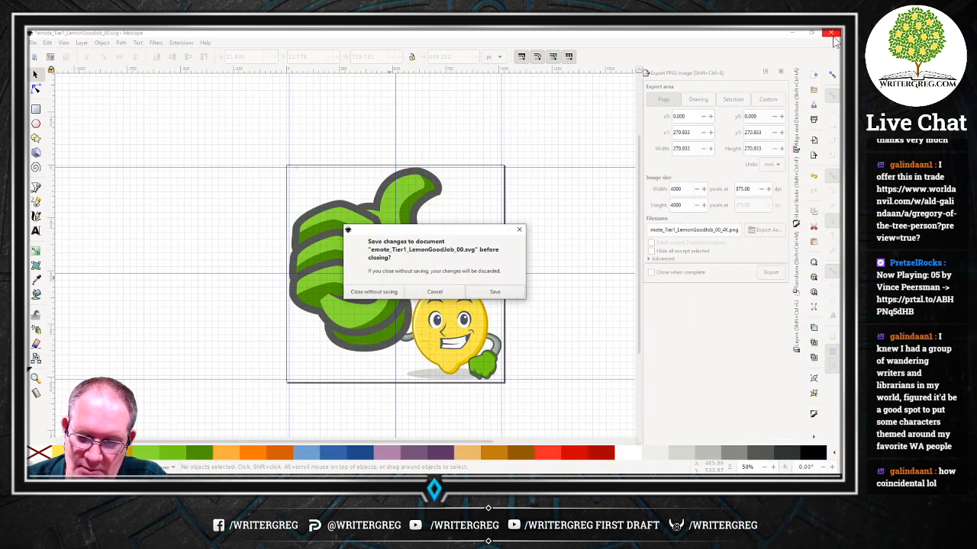
pyautogui.click(502, 292)
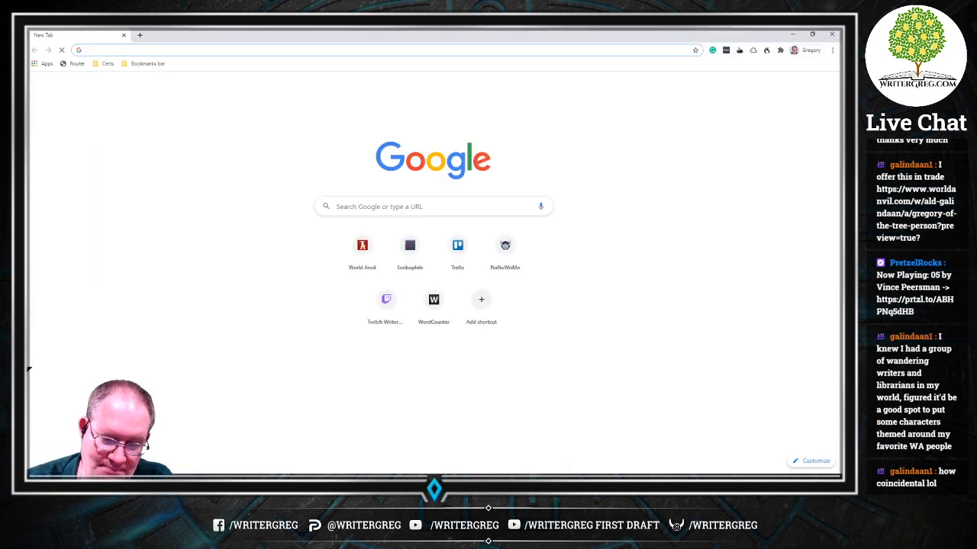
# Open the Art Projects board in Trello and its Short Story Cover: The Maiden's Request card.
pyautogui.click(457, 248)
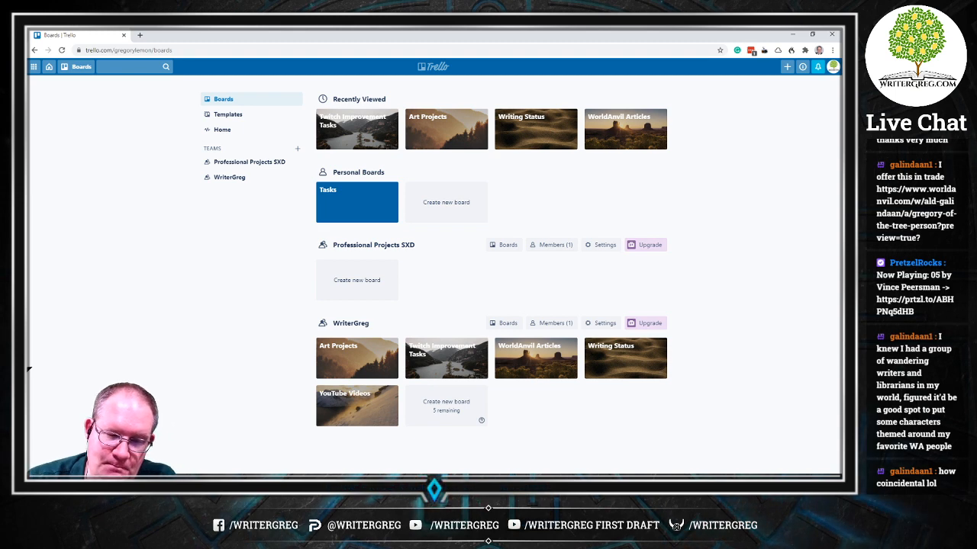
pyautogui.click(446, 129)
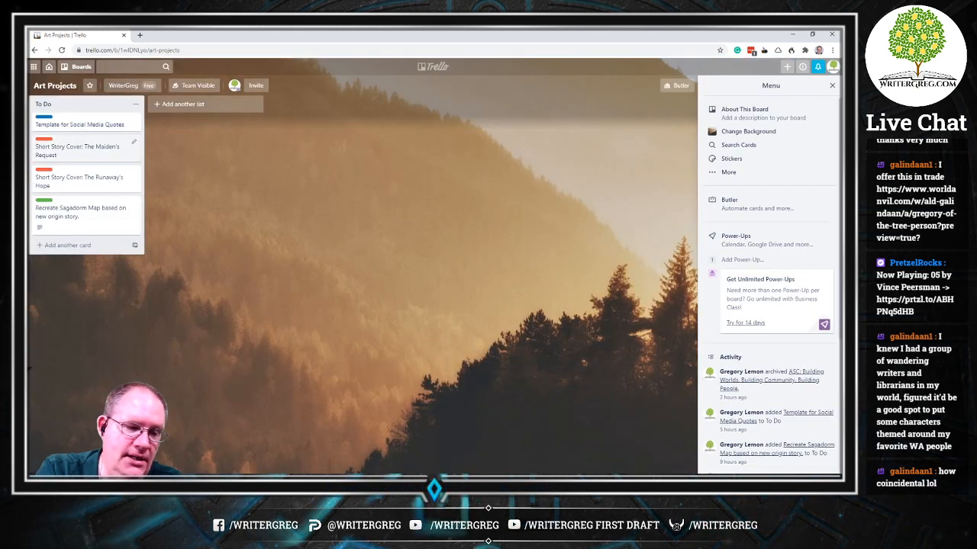
pyautogui.click(76, 150)
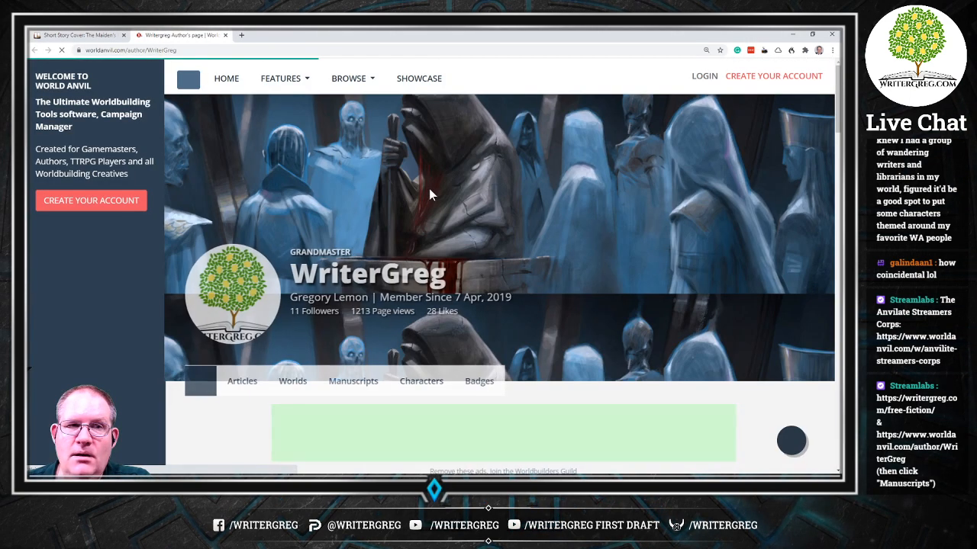
# Show the Manuscripts listing on the WriterGreg author page and look over The Maiden's Request and The Runaway's Hope.
pyautogui.scroll(-4, 458, 213)
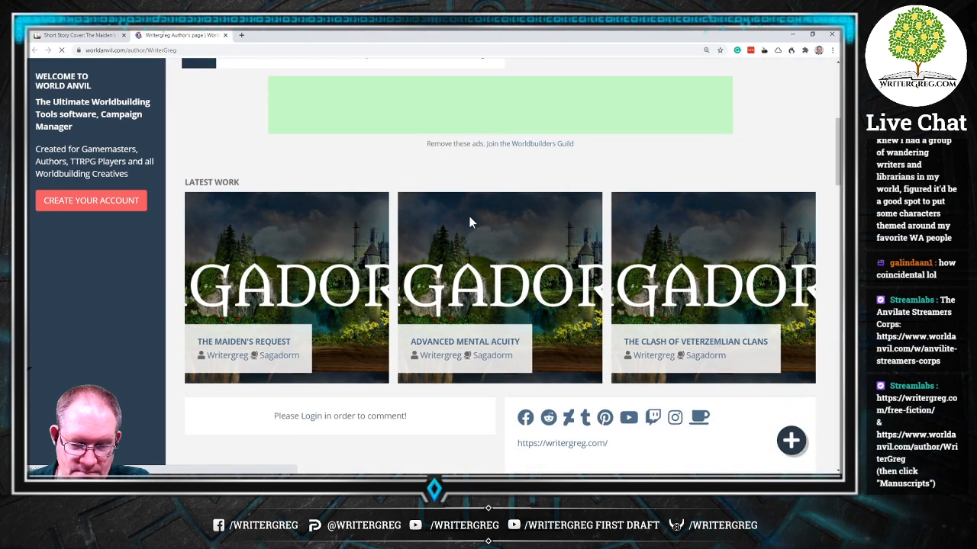
pyautogui.scroll(4, 469, 216)
pyautogui.click(359, 254)
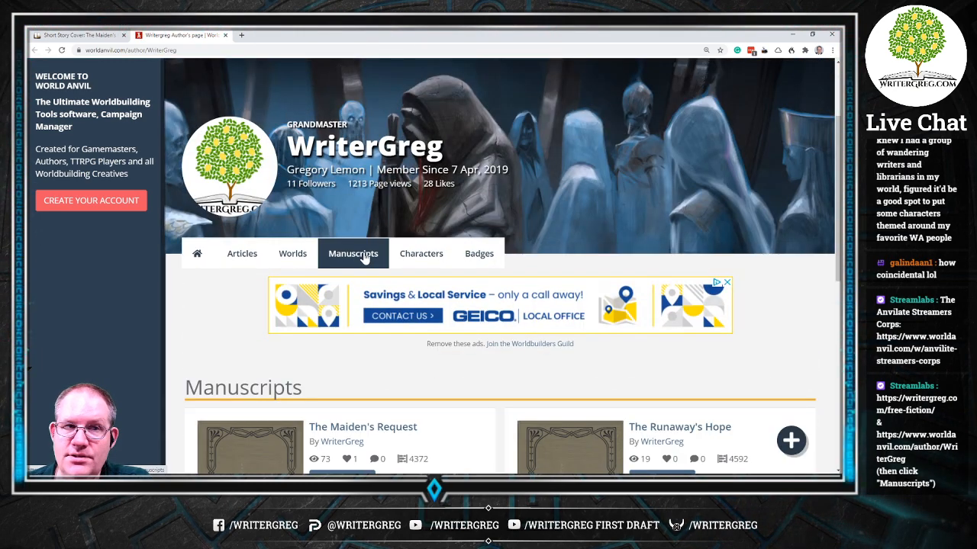
pyautogui.scroll(-2, 487, 180)
pyautogui.scroll(-1, 486, 180)
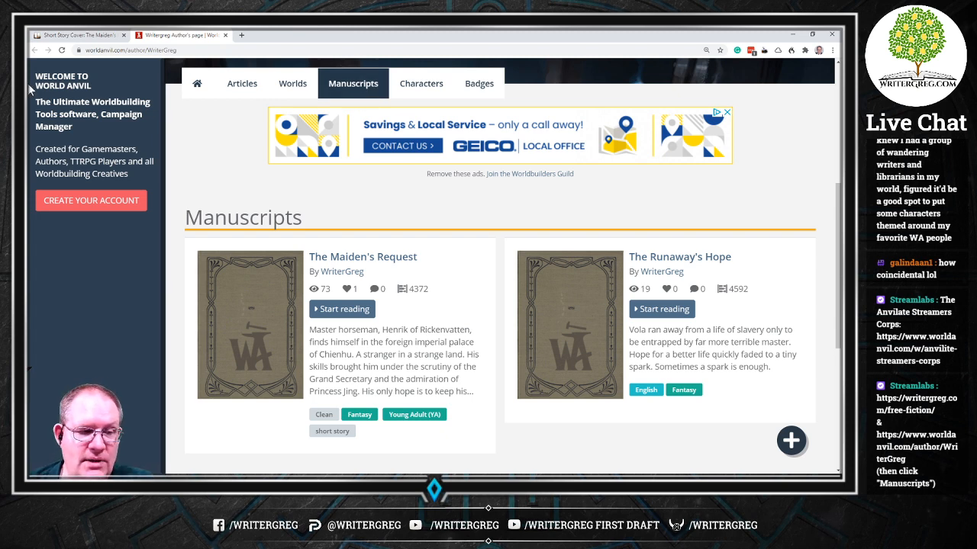
# Close the Maiden's Request card in Trello, recheck the manuscript covers on World Anvil, and close the author page.
pyautogui.click(76, 35)
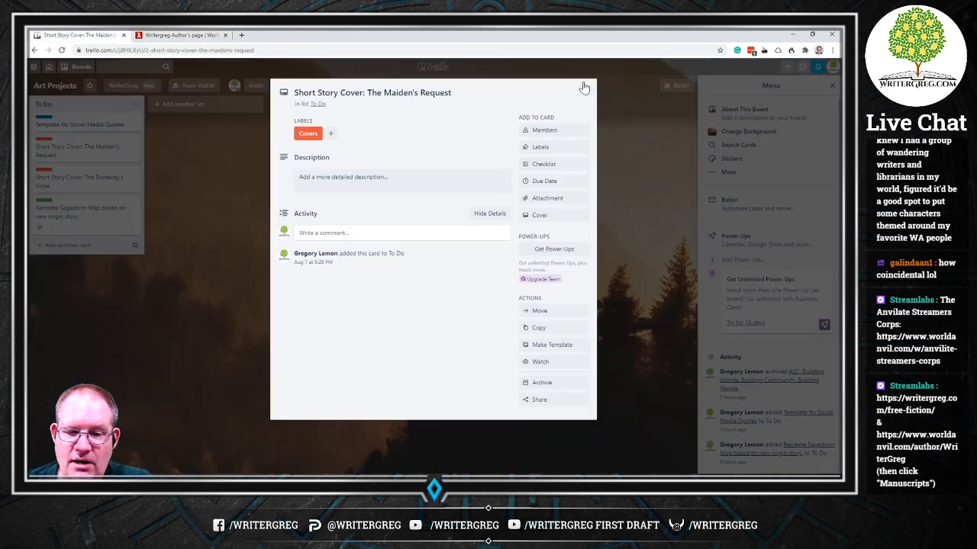
pyautogui.click(585, 89)
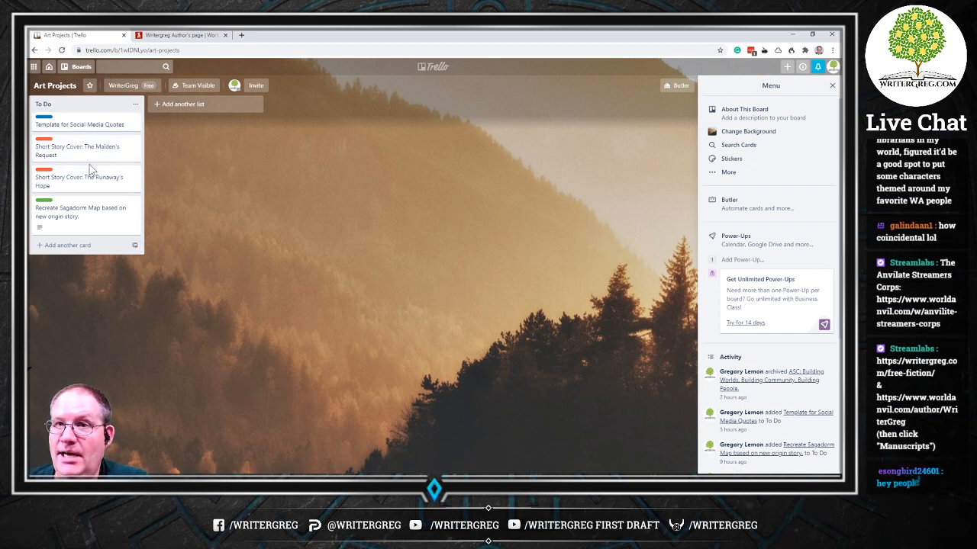
pyautogui.click(183, 36)
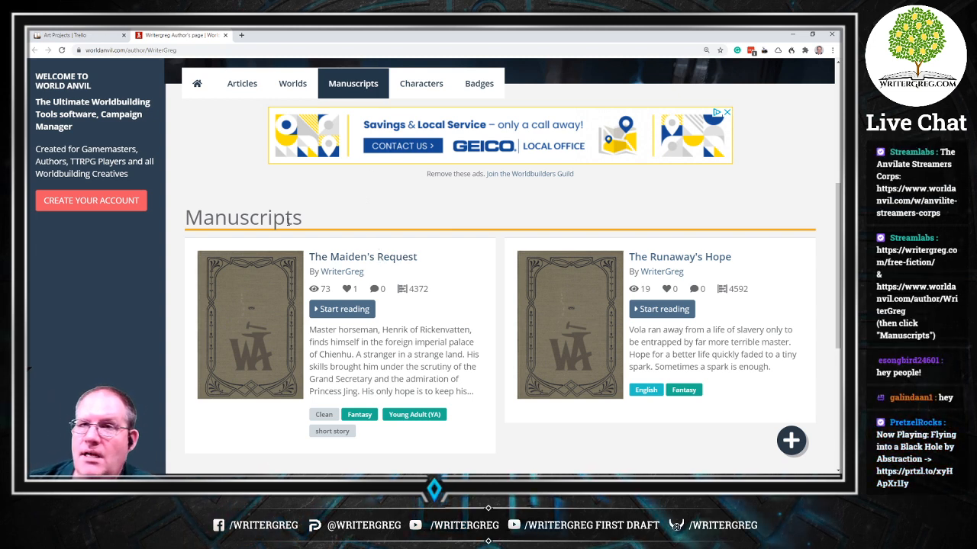
pyautogui.click(225, 35)
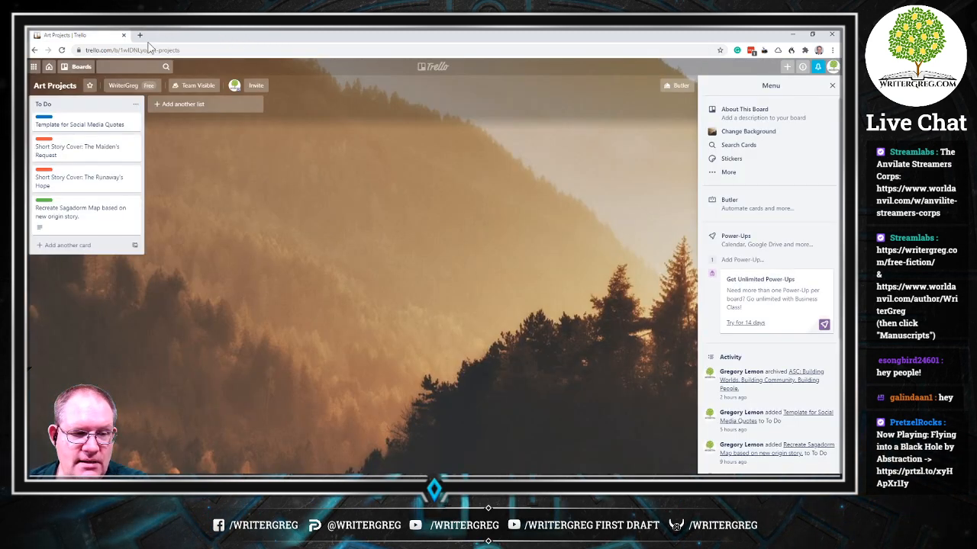
# Read the Recreate Sagadorm Map card's description, bring up File Explorer, and return to the Art Projects board.
pyautogui.click(90, 213)
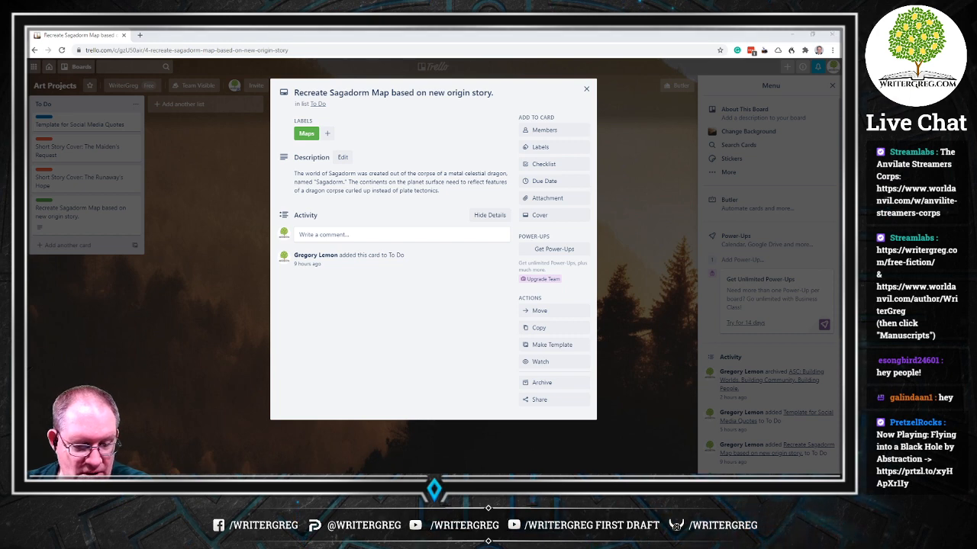
pyautogui.press('super+e')
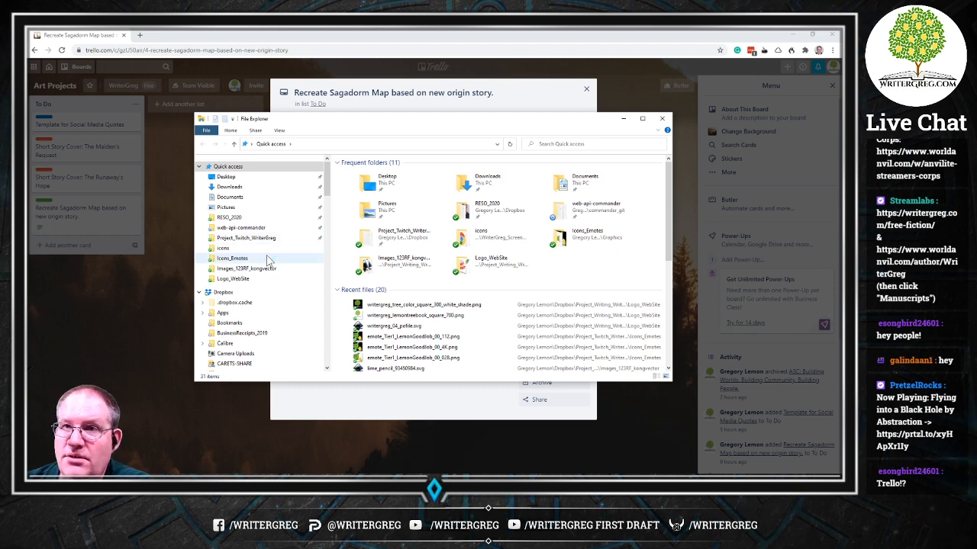
pyautogui.click(148, 300)
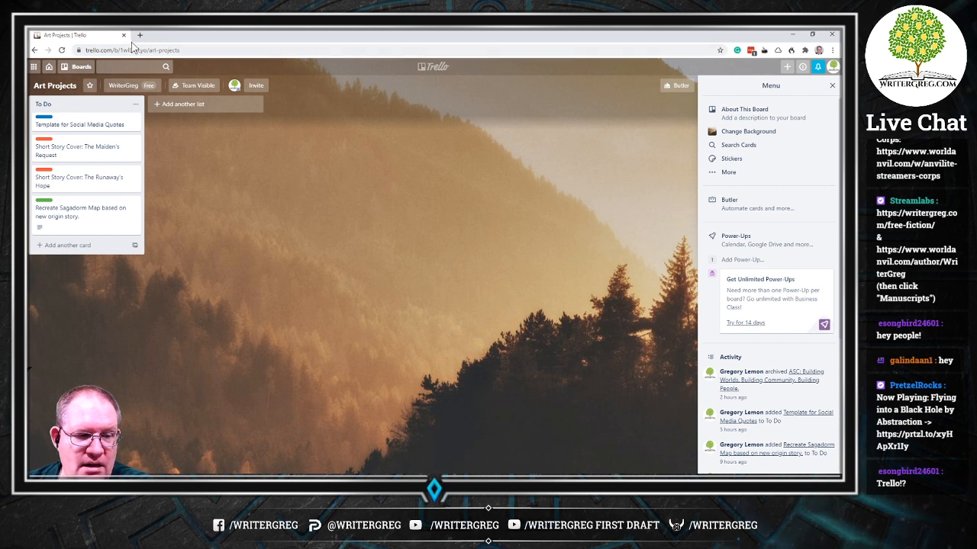
# Duplicate the Art Projects tab, switch the copy to the WorldAnvil Articles board, and look through its Competition Complete list.
pyautogui.rightClick(82, 36)
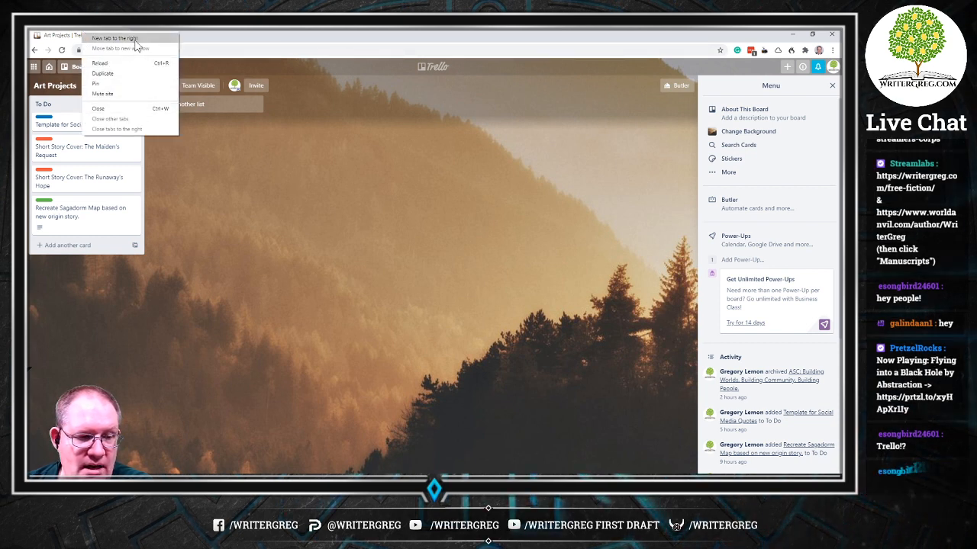
pyautogui.click(124, 73)
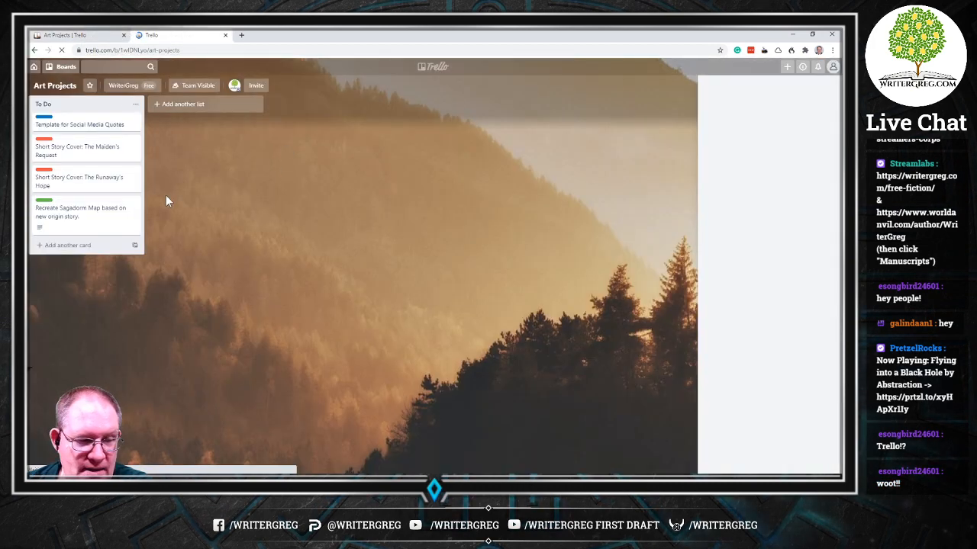
pyautogui.click(76, 67)
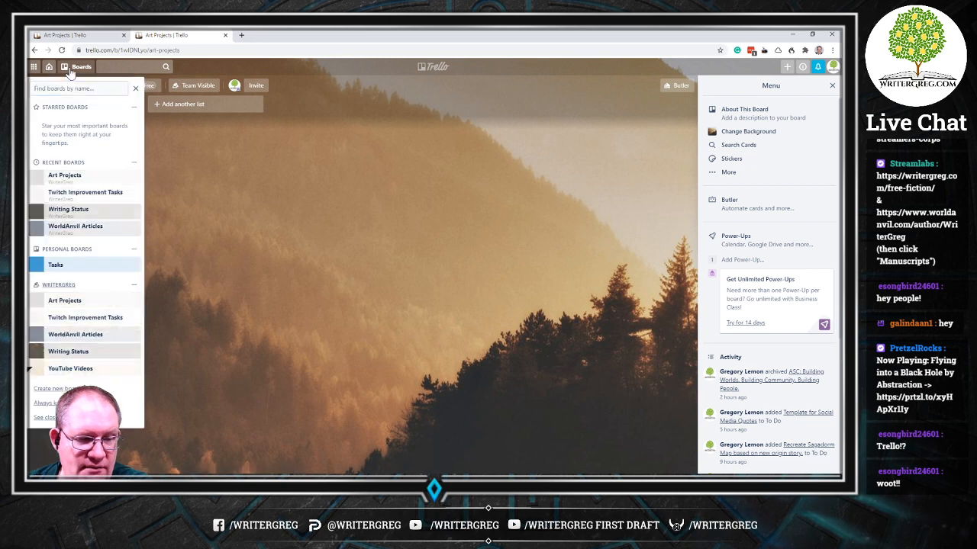
pyautogui.click(94, 228)
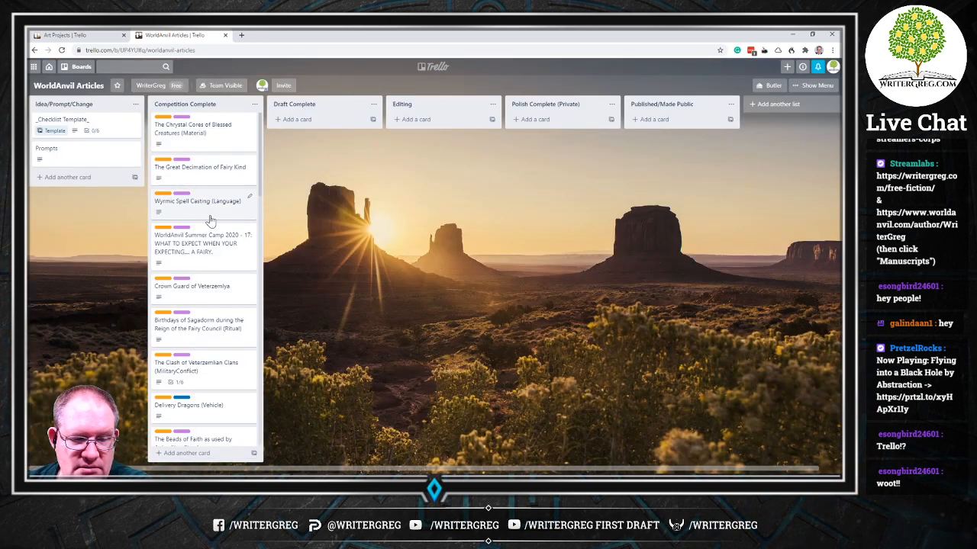
pyautogui.scroll(-5, 194, 275)
pyautogui.scroll(-10, 190, 275)
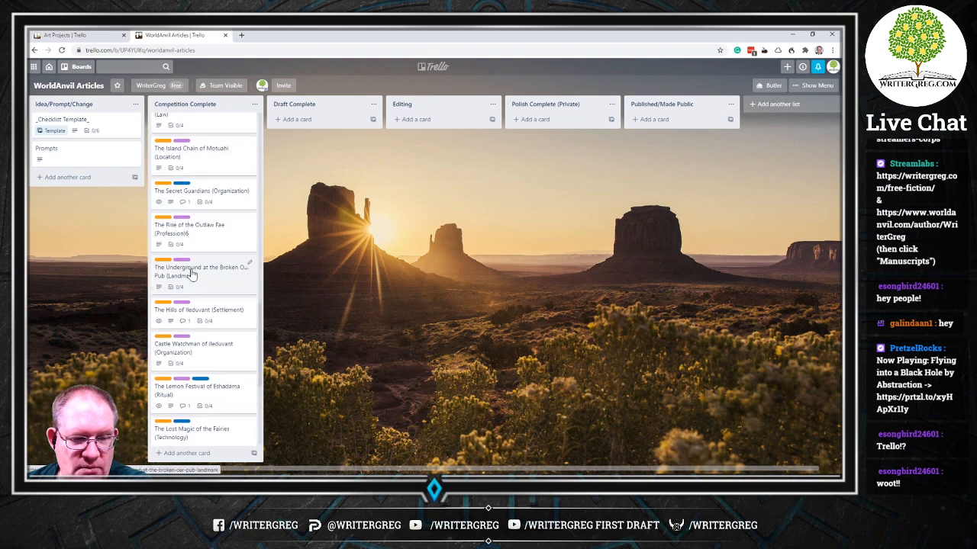
# Switch to the Writing Status board and review the Runaway's Return card in the Editing list before closing it.
pyautogui.click(80, 66)
pyautogui.click(100, 228)
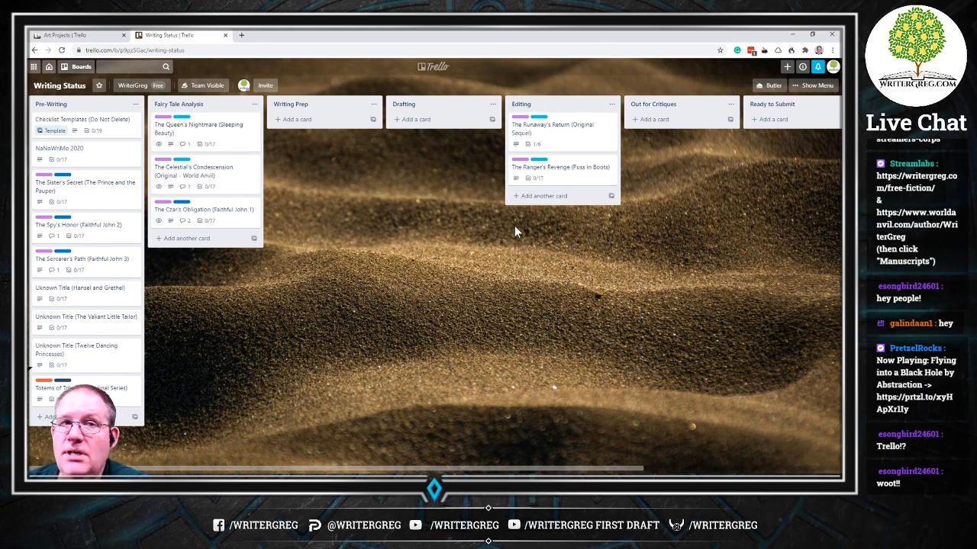
pyautogui.click(553, 141)
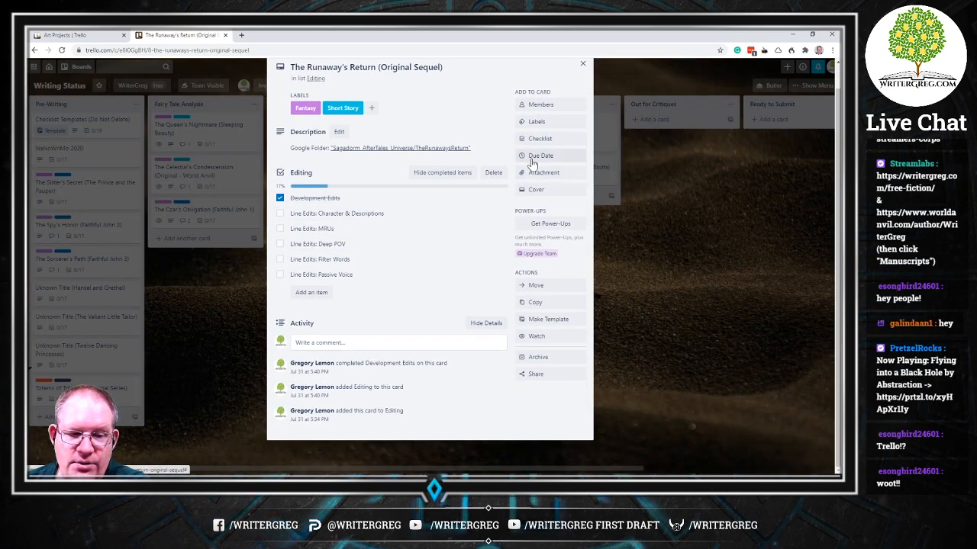
pyautogui.scroll(1, 549, 145)
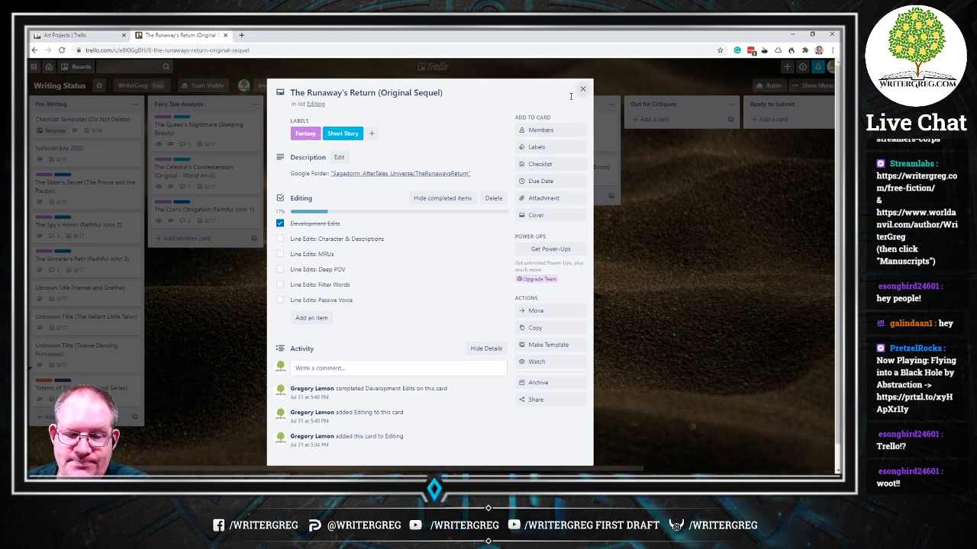
pyautogui.click(582, 89)
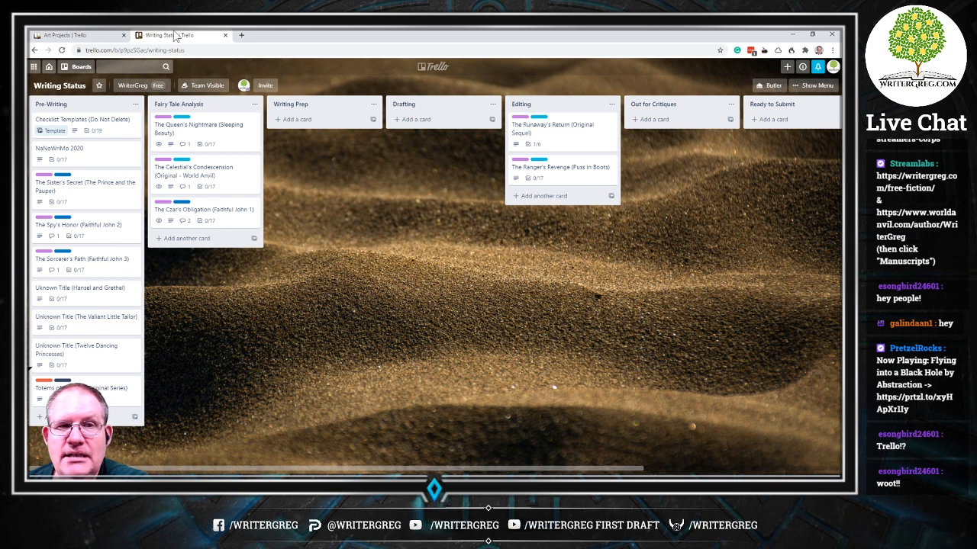
# Reopen the Recreate Sagadorm Map card in Art Projects and view twelverealms_201911.png from the WorldMap folder of Project_Writing_Sagadorm_AfterTales_Universe.
pyautogui.click(55, 35)
pyautogui.click(78, 218)
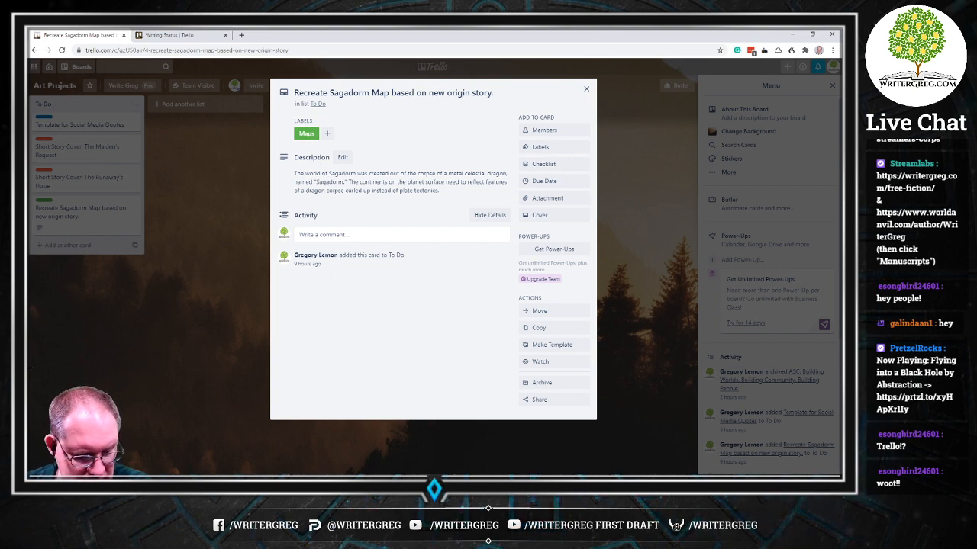
pyautogui.press('super+e')
pyautogui.scroll(-2, 280, 249)
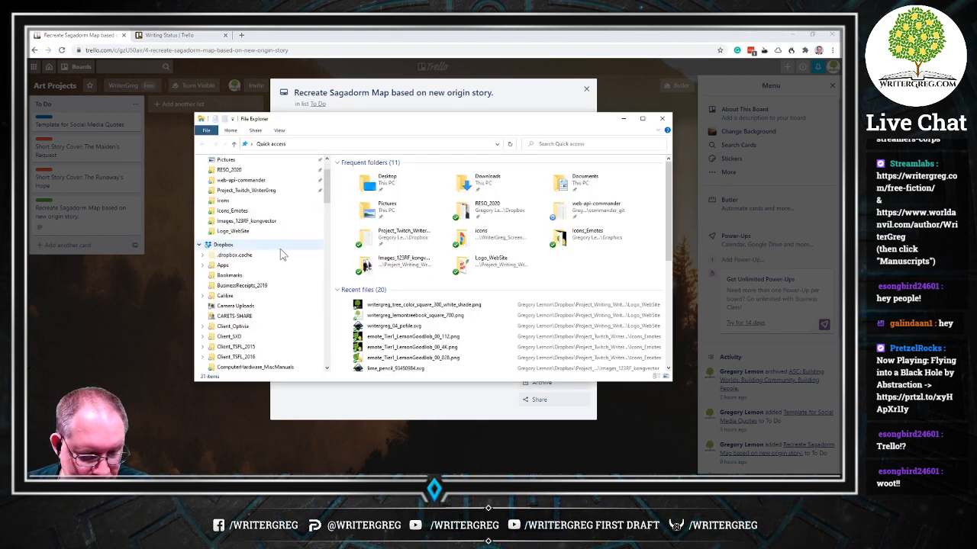
pyautogui.scroll(-10, 276, 264)
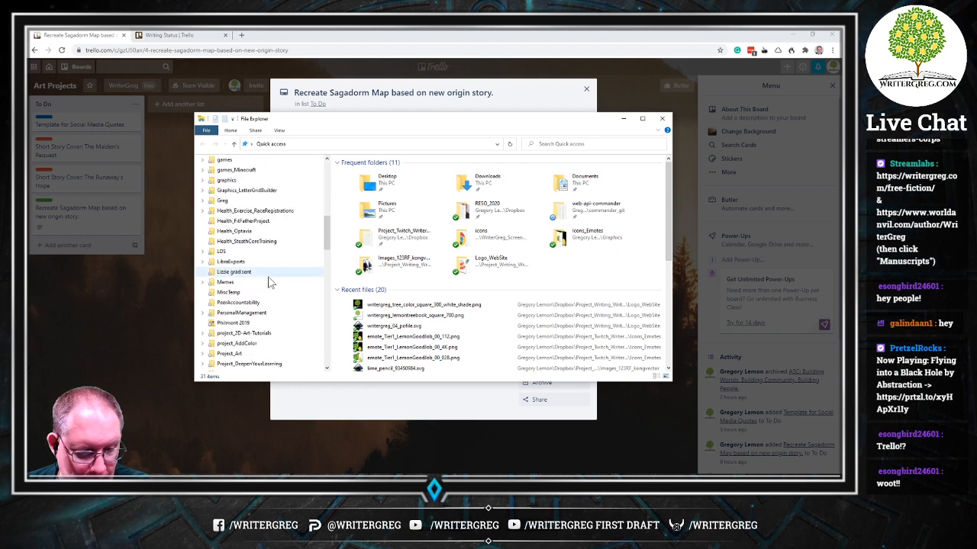
pyautogui.scroll(-6, 274, 290)
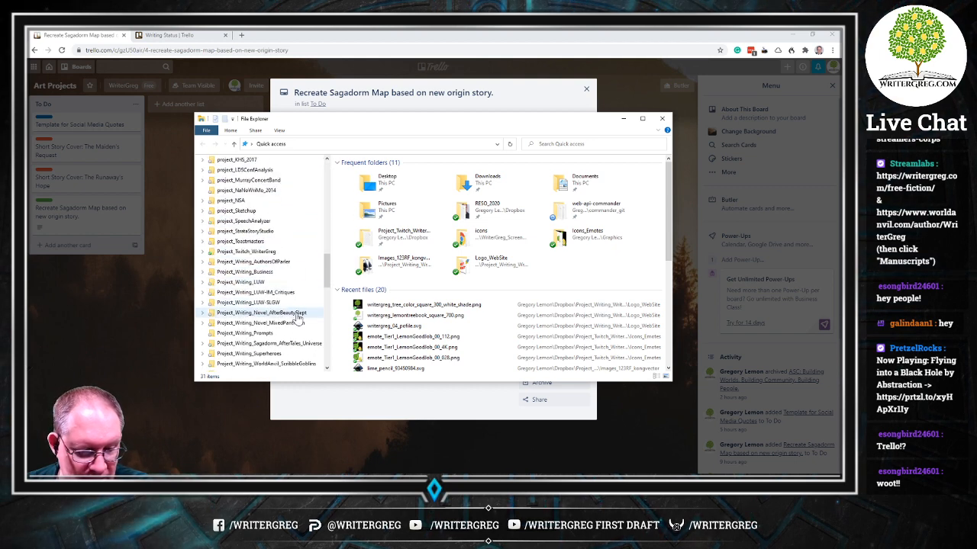
pyautogui.scroll(-1, 297, 290)
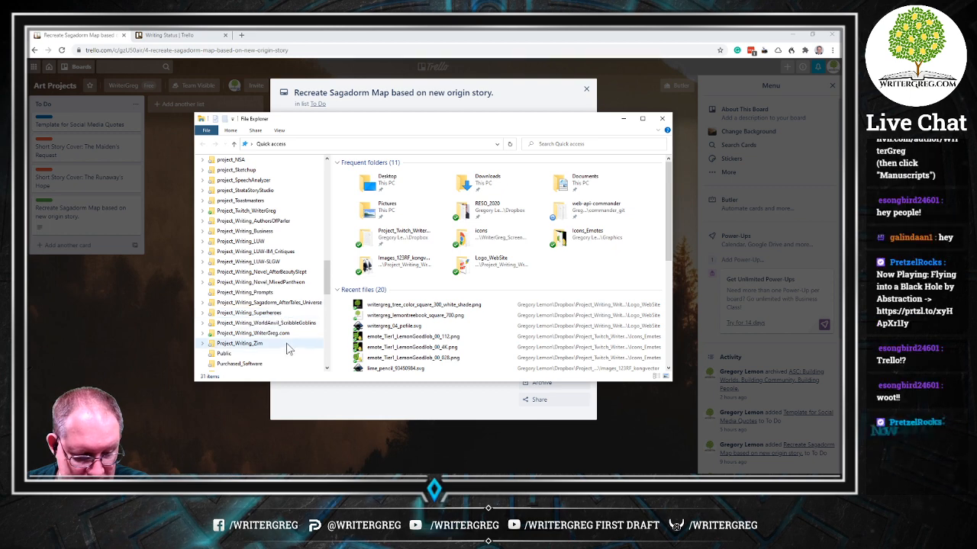
pyautogui.scroll(1, 286, 320)
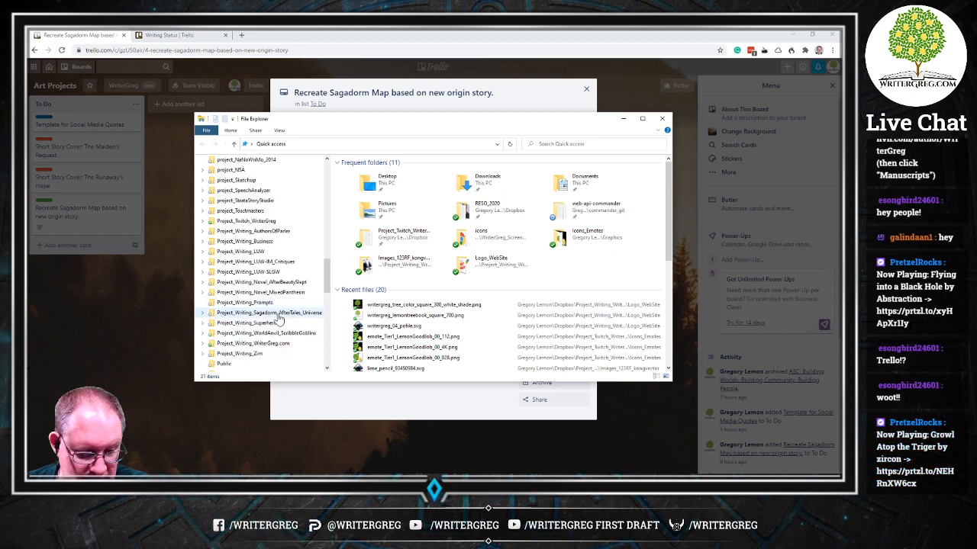
pyautogui.click(281, 314)
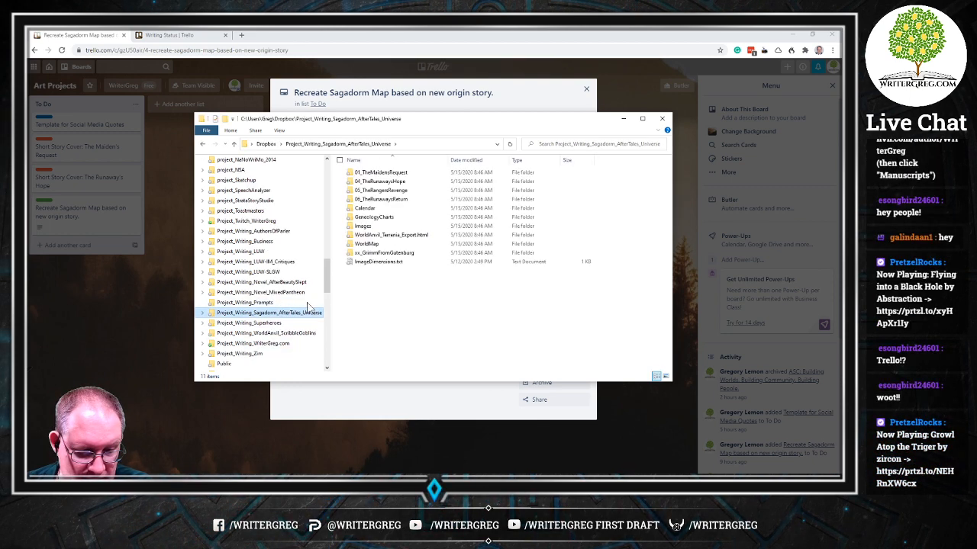
pyautogui.doubleClick(382, 244)
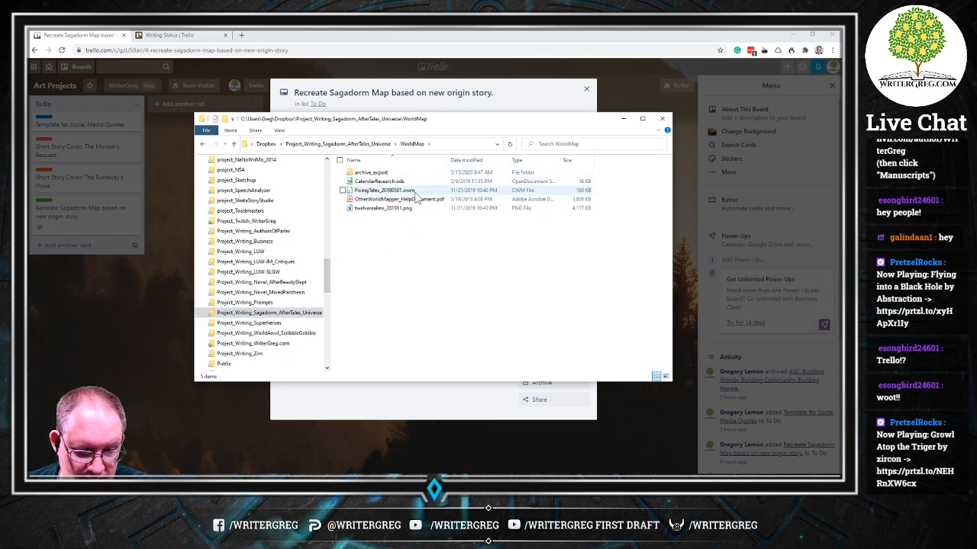
pyautogui.doubleClick(396, 211)
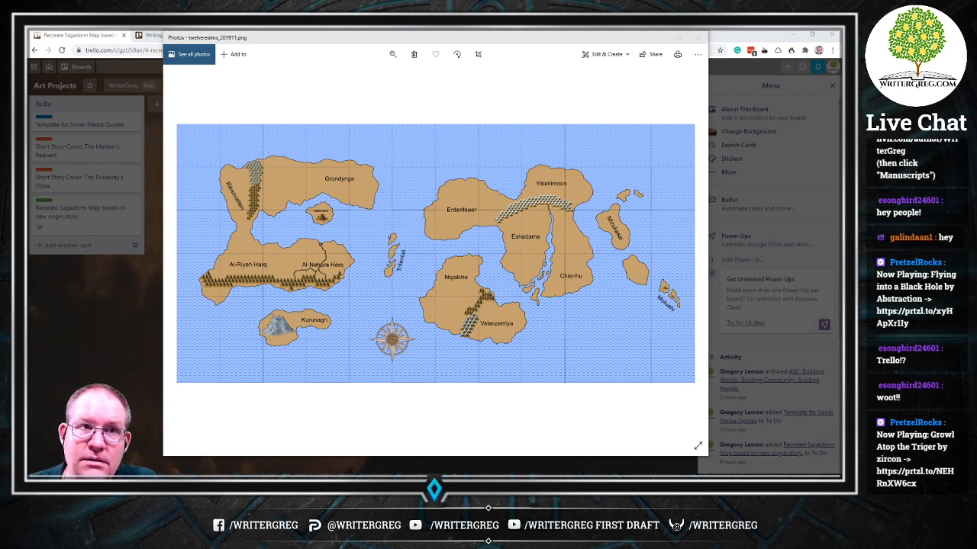
# Place the screen annotation toolbar beside the map image and try out its drawing tools and visibility toggle.
pyautogui.moveTo(177, 61); pyautogui.dragTo(68, 190)
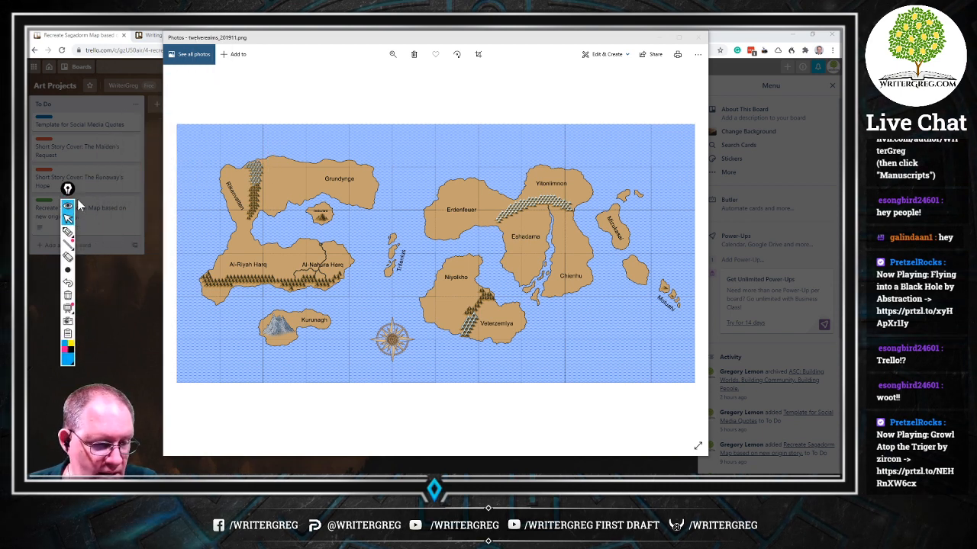
pyautogui.click(67, 232)
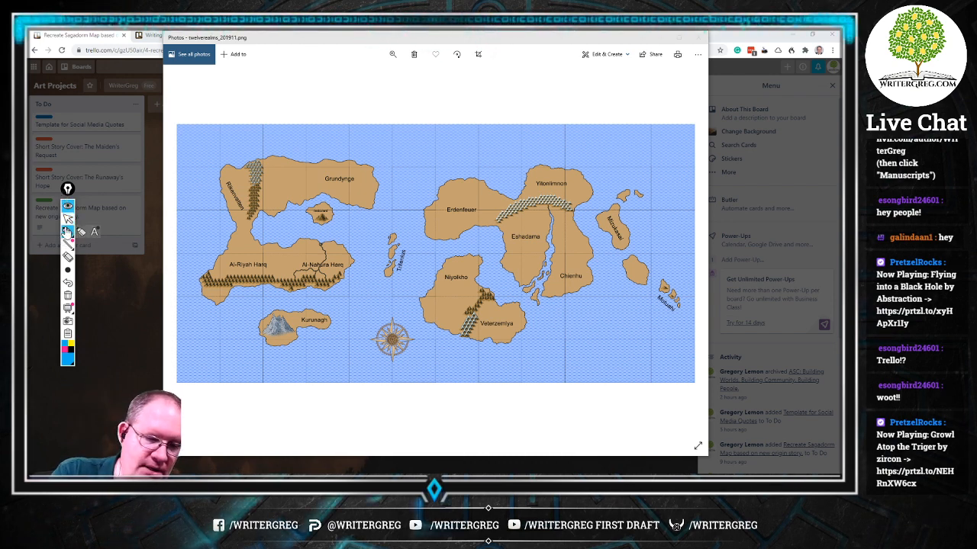
pyautogui.click(81, 231)
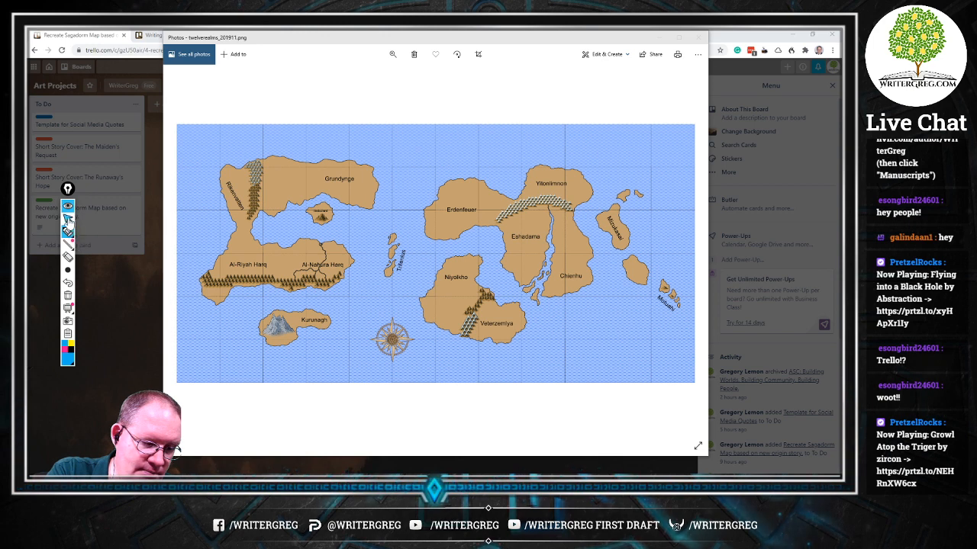
pyautogui.click(69, 219)
pyautogui.click(68, 232)
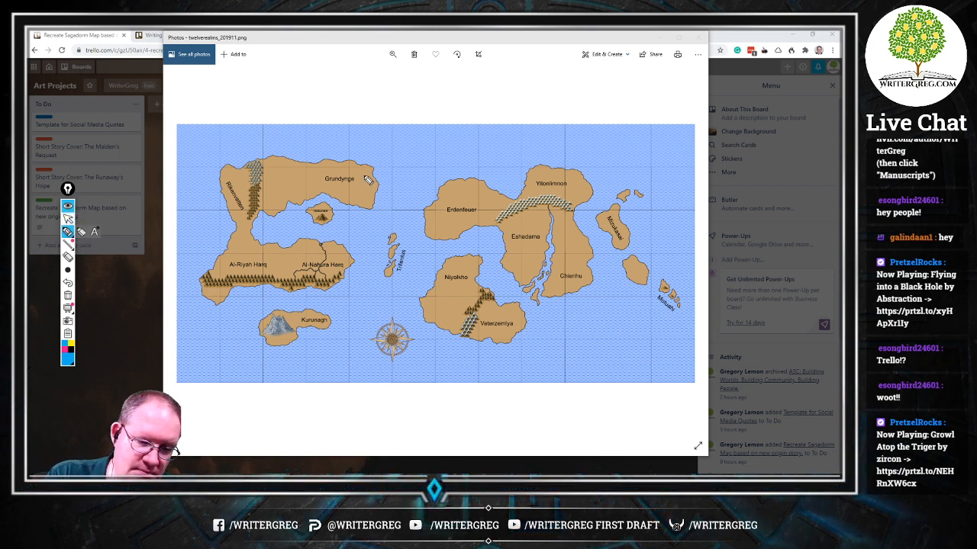
pyautogui.click(68, 207)
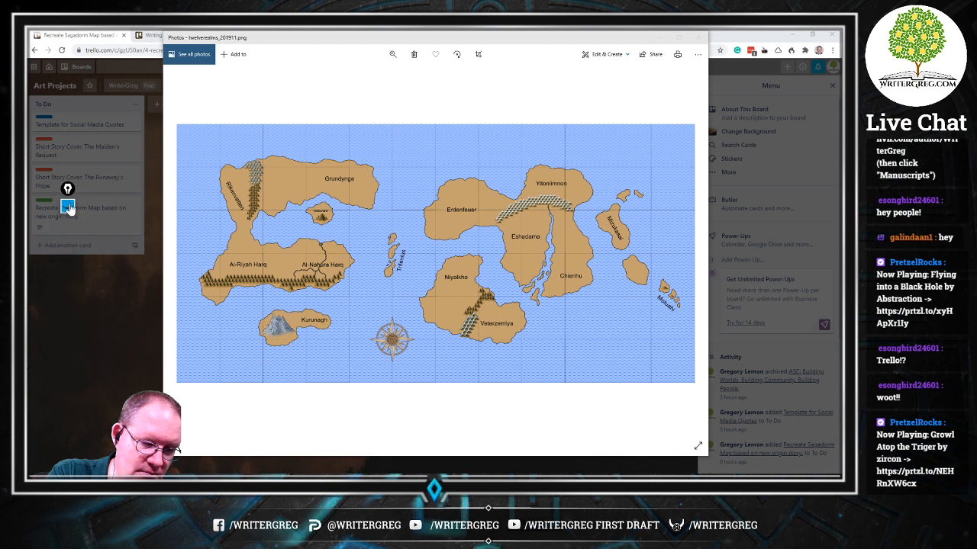
pyautogui.click(68, 207)
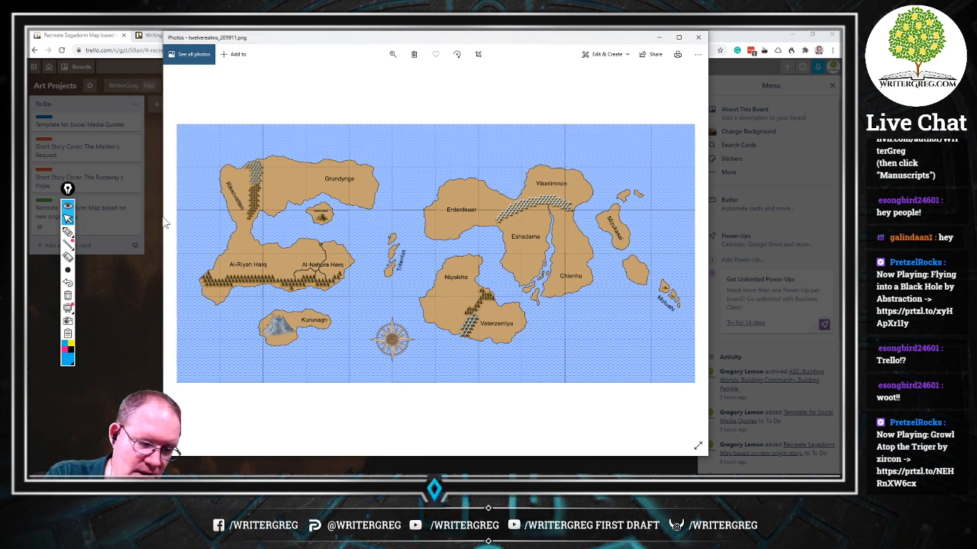
# Set the annotation colour to dark red and activate the pen for drawing over the map.
pyautogui.moveTo(73, 233)
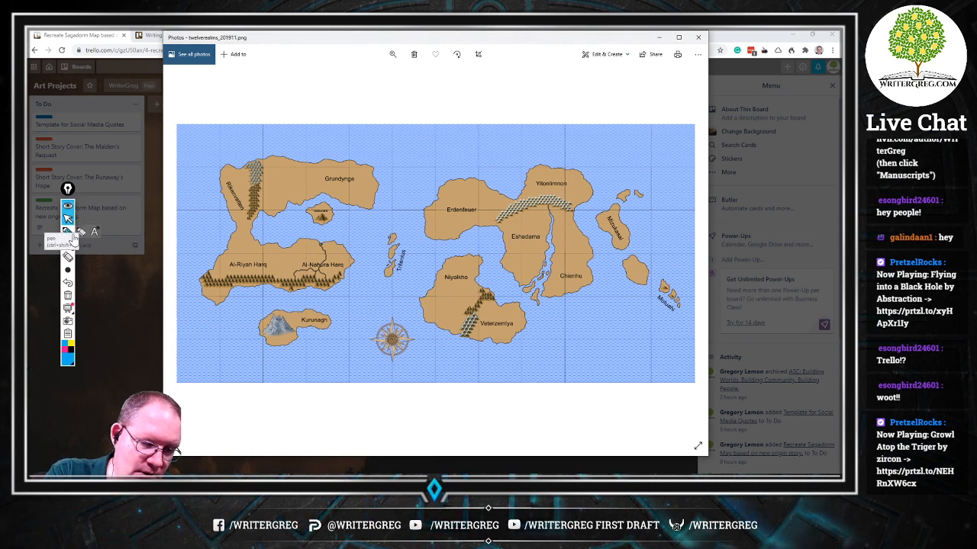
pyautogui.click(69, 270)
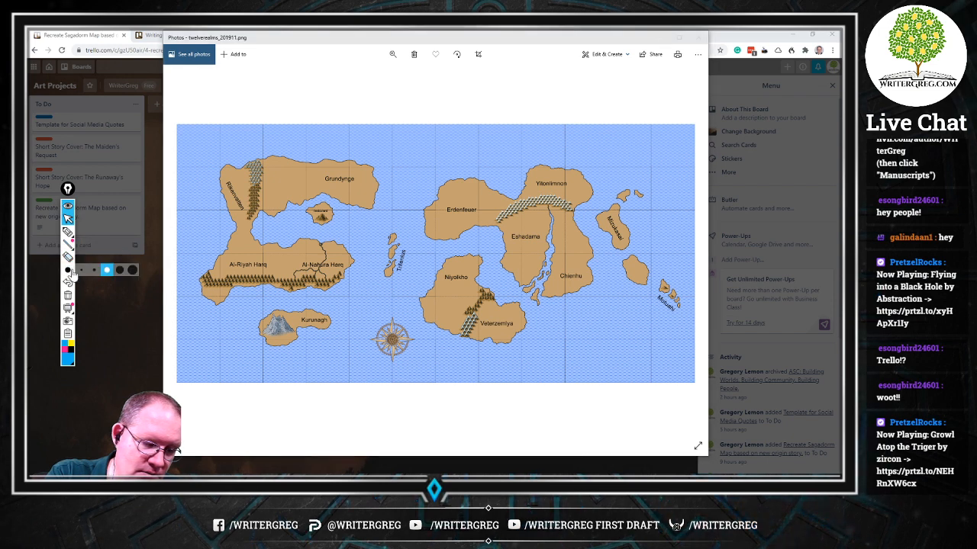
pyautogui.click(69, 232)
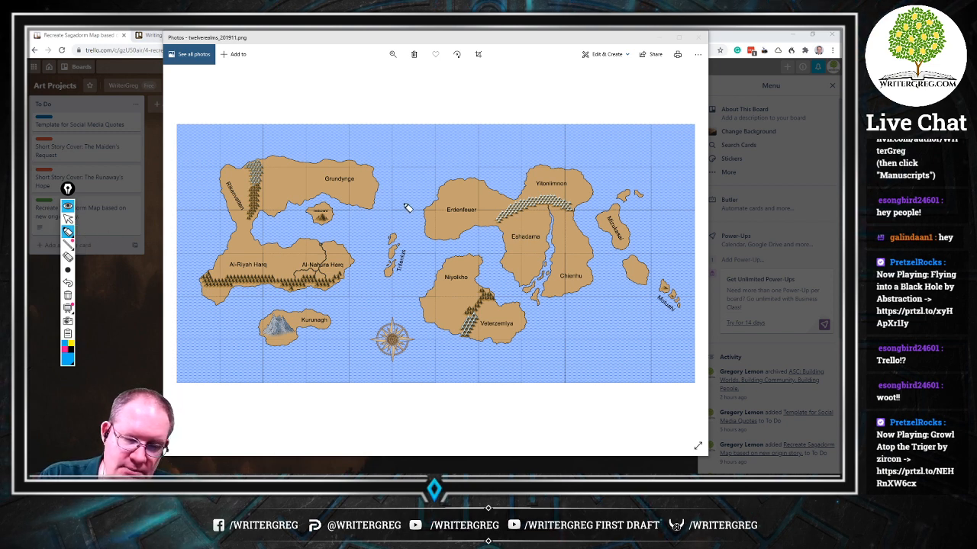
pyautogui.click(68, 363)
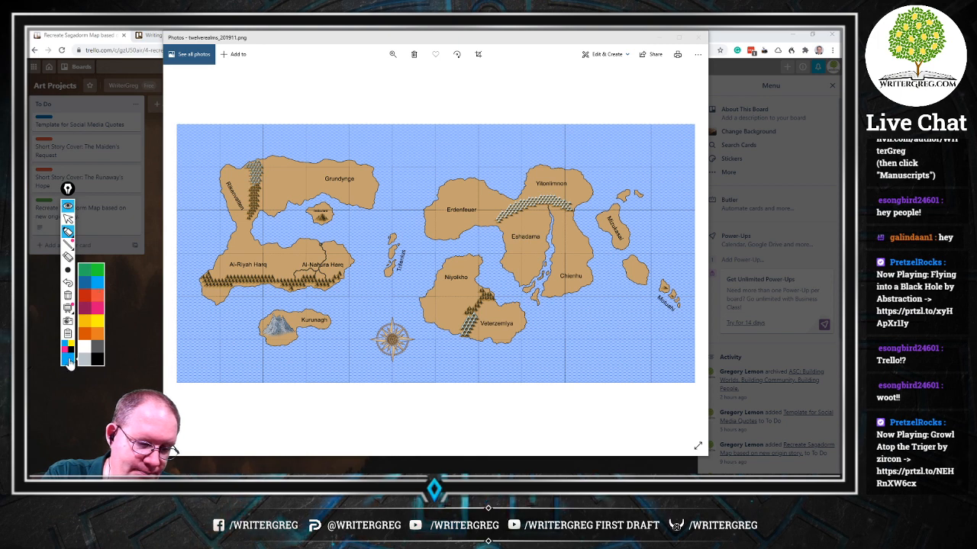
pyautogui.click(90, 300)
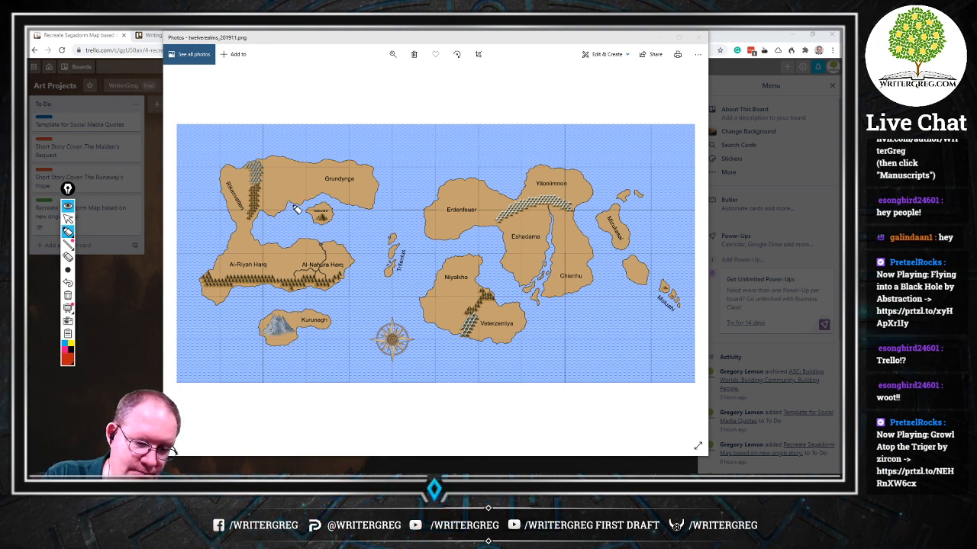
pyautogui.click(70, 233)
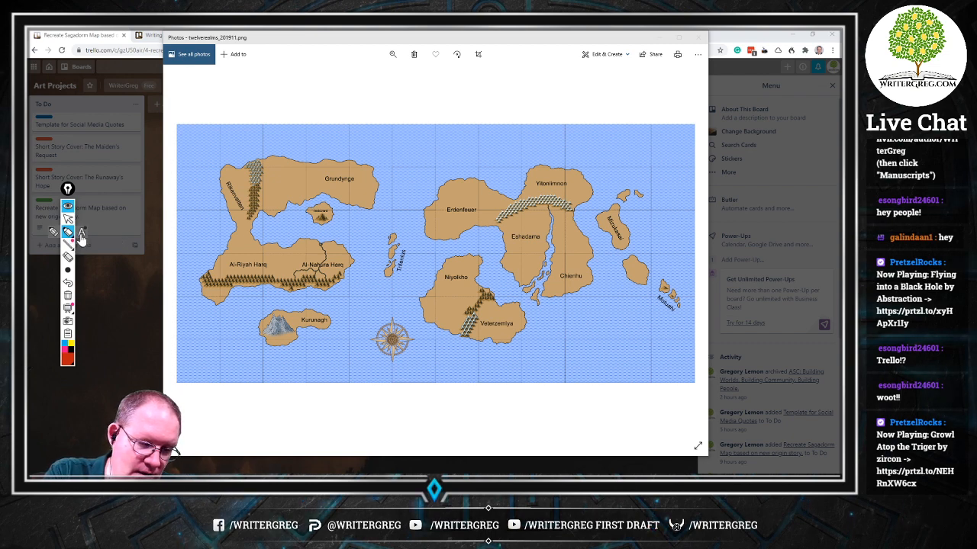
pyautogui.click(54, 232)
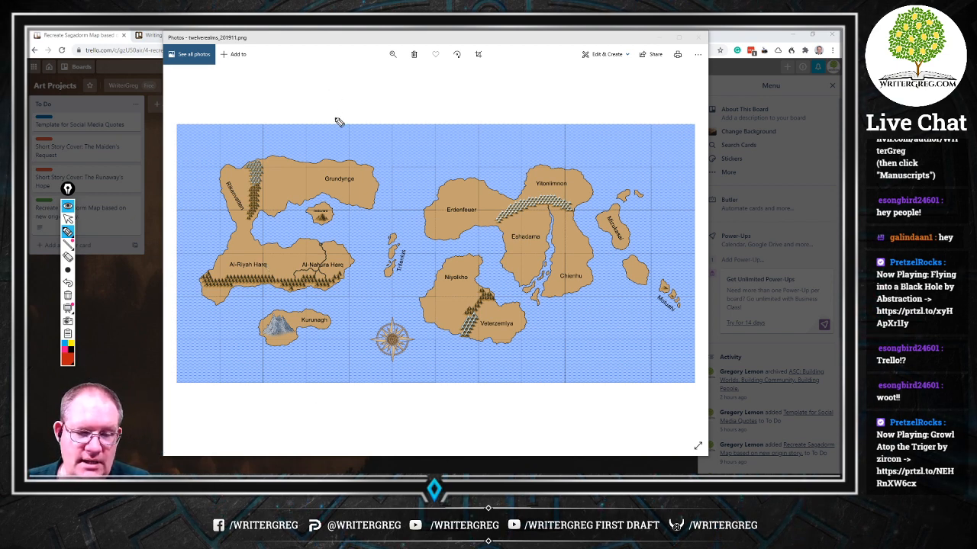
# Draw a large red loop over the map's northwest, clear it, and circle the Grundynge and Al-Riyah Harq landmasses separately.
pyautogui.moveTo(337, 125)
pyautogui.mouseDown()
pyautogui.moveTo(177, 153)
pyautogui.moveTo(150, 208)
pyautogui.moveTo(482, 214)
pyautogui.moveTo(474, 127)
pyautogui.moveTo(169, 117)
pyautogui.mouseUp()
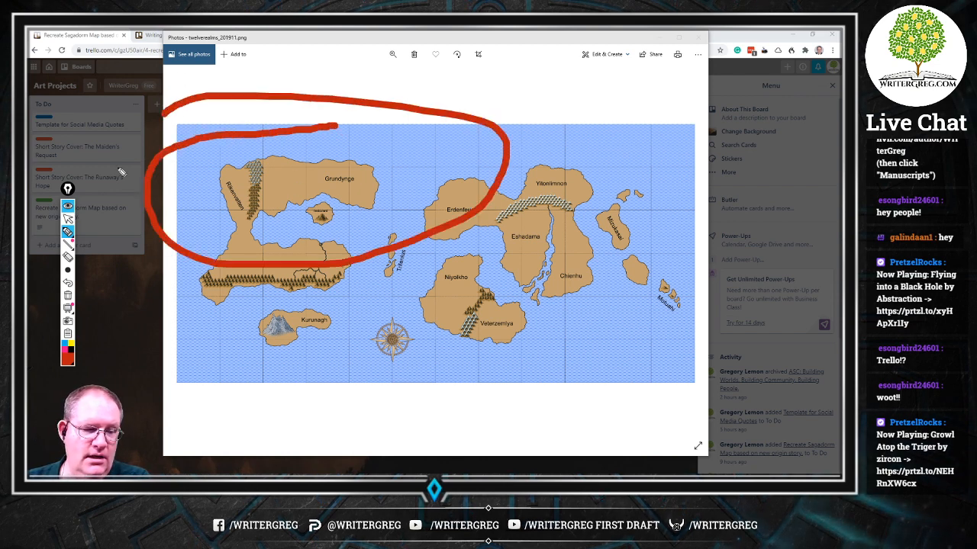
pyautogui.click(68, 297)
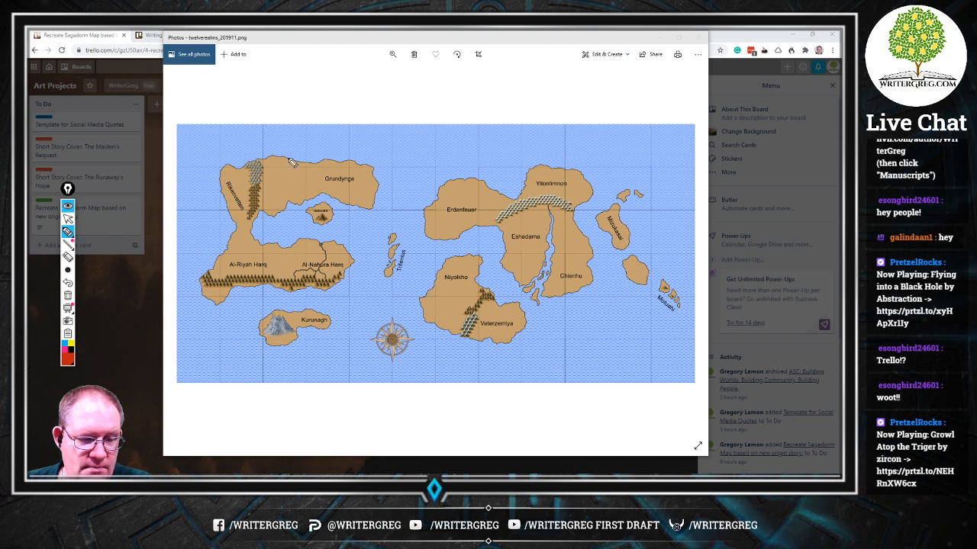
pyautogui.moveTo(286, 153)
pyautogui.mouseDown()
pyautogui.moveTo(183, 167)
pyautogui.moveTo(358, 200)
pyautogui.moveTo(236, 142)
pyautogui.mouseUp()
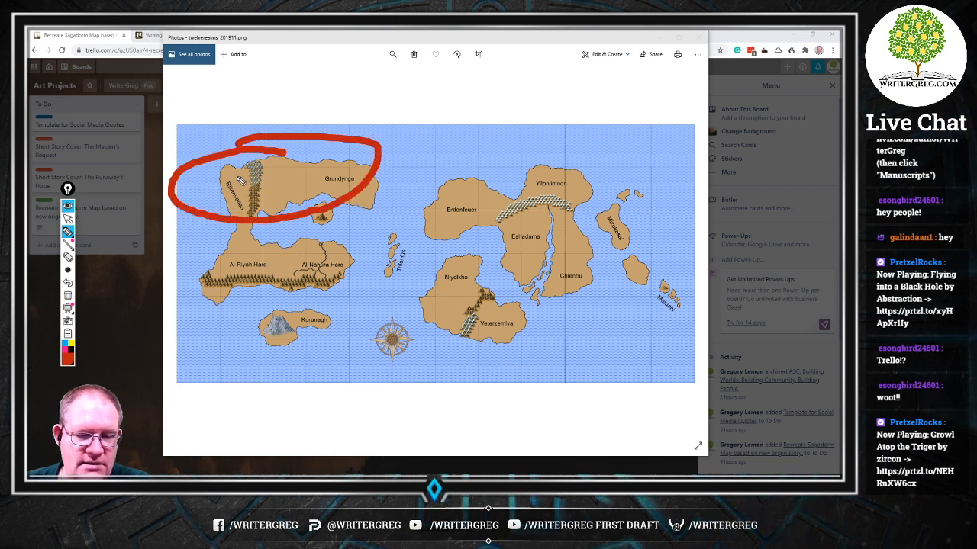
pyautogui.moveTo(274, 235)
pyautogui.mouseDown()
pyautogui.moveTo(236, 246)
pyautogui.moveTo(184, 280)
pyautogui.moveTo(306, 281)
pyautogui.moveTo(323, 223)
pyautogui.moveTo(260, 243)
pyautogui.mouseUp()
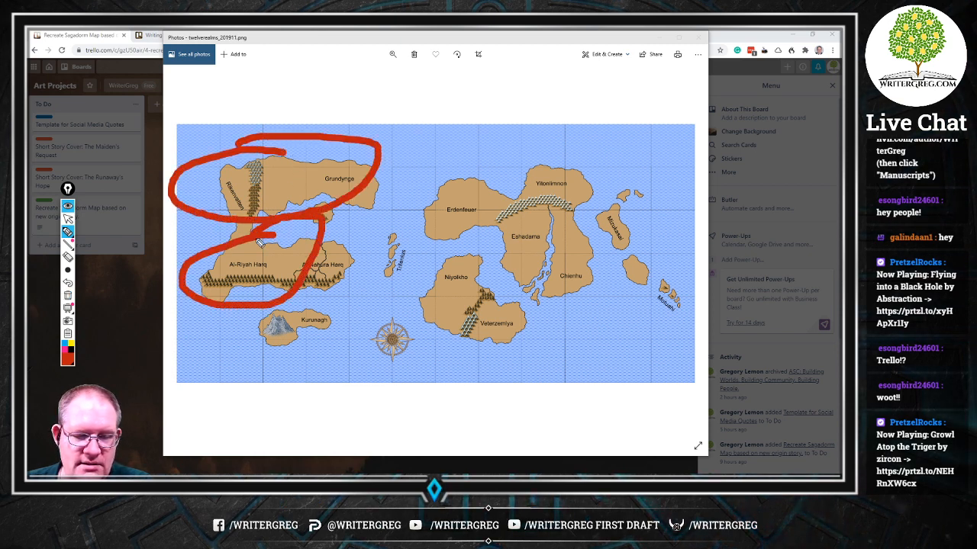
# Draw red loops around Niyolkho and Veterzemiya, the Erdenfeuer and Eshadama area, the eastern island chain, and Chienhu.
pyautogui.moveTo(510, 289)
pyautogui.mouseDown()
pyautogui.moveTo(475, 257)
pyautogui.moveTo(409, 321)
pyautogui.moveTo(520, 402)
pyautogui.moveTo(509, 275)
pyautogui.moveTo(461, 263)
pyautogui.mouseUp()
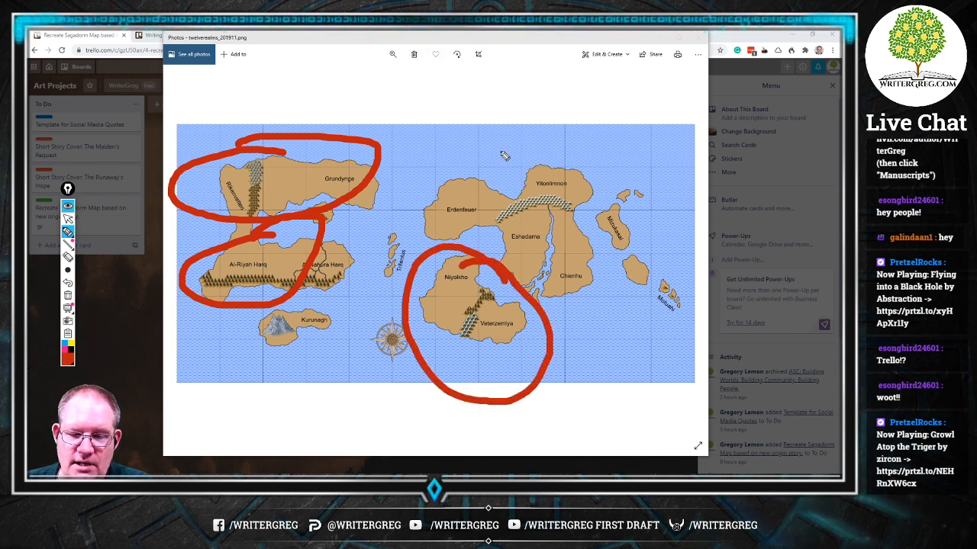
pyautogui.moveTo(499, 153)
pyautogui.mouseDown()
pyautogui.moveTo(509, 263)
pyautogui.moveTo(534, 126)
pyautogui.mouseUp()
pyautogui.moveTo(611, 162)
pyautogui.mouseDown()
pyautogui.moveTo(671, 349)
pyautogui.moveTo(590, 260)
pyautogui.mouseUp()
pyautogui.moveTo(593, 217)
pyautogui.mouseDown()
pyautogui.moveTo(516, 267)
pyautogui.moveTo(597, 309)
pyautogui.moveTo(540, 209)
pyautogui.mouseUp()
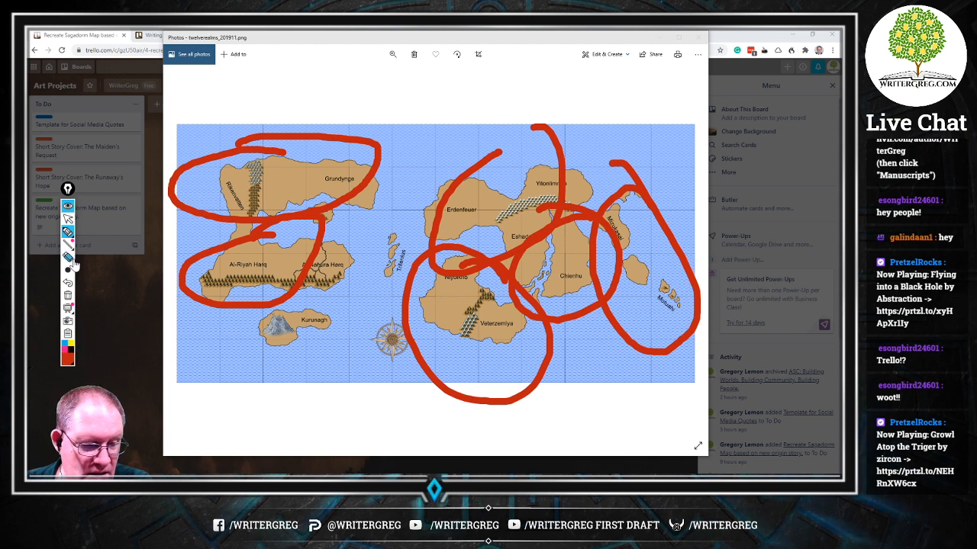
# Toggle the annotations' visibility off and on, and clear all the red loops from the map.
pyautogui.moveTo(69, 242)
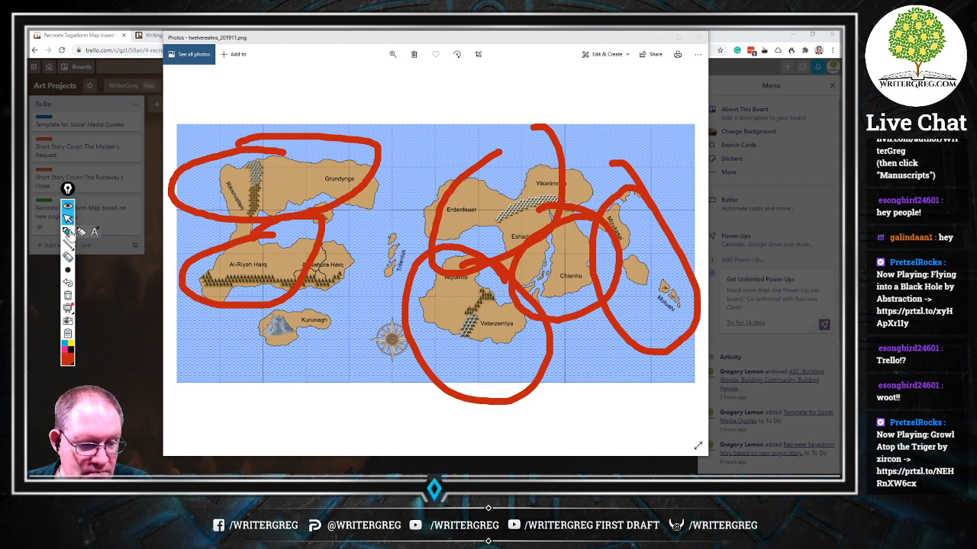
pyautogui.click(68, 206)
pyautogui.click(68, 205)
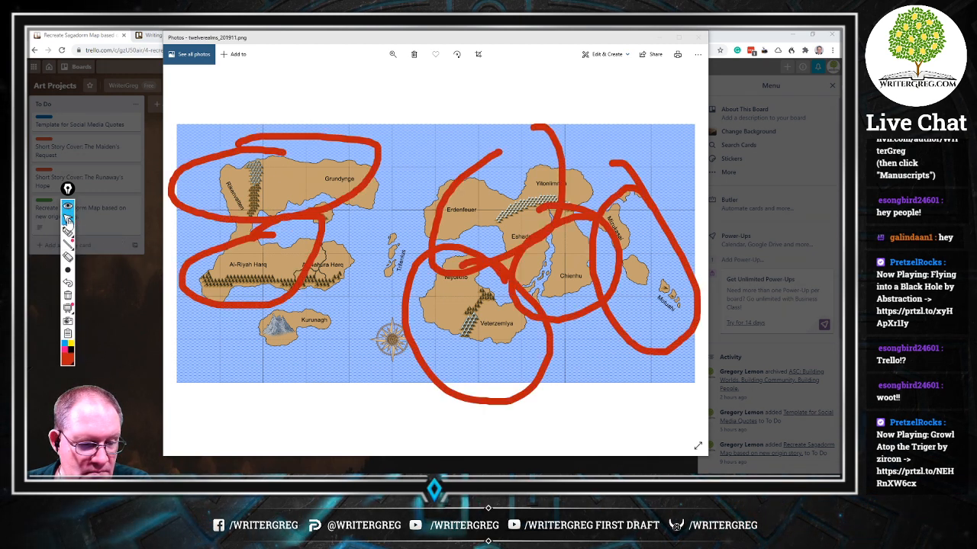
pyautogui.click(68, 297)
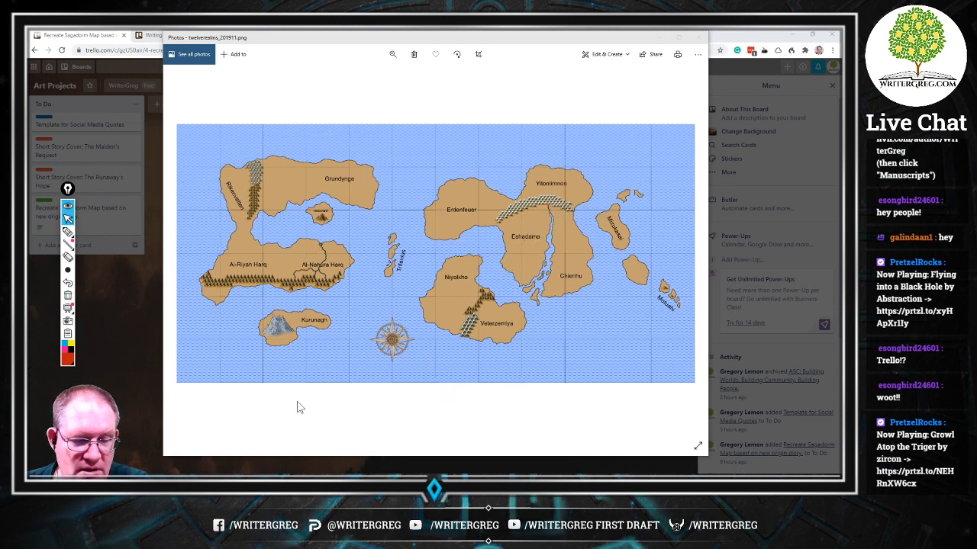
# Try to move on to the next image in the WorldMap folder from the map image.
pyautogui.click(309, 199)
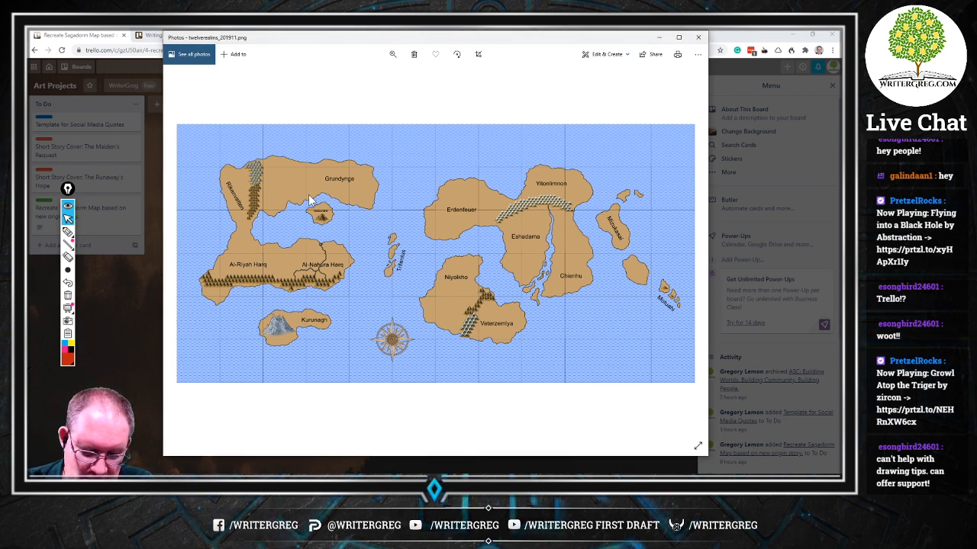
pyautogui.press('Right')
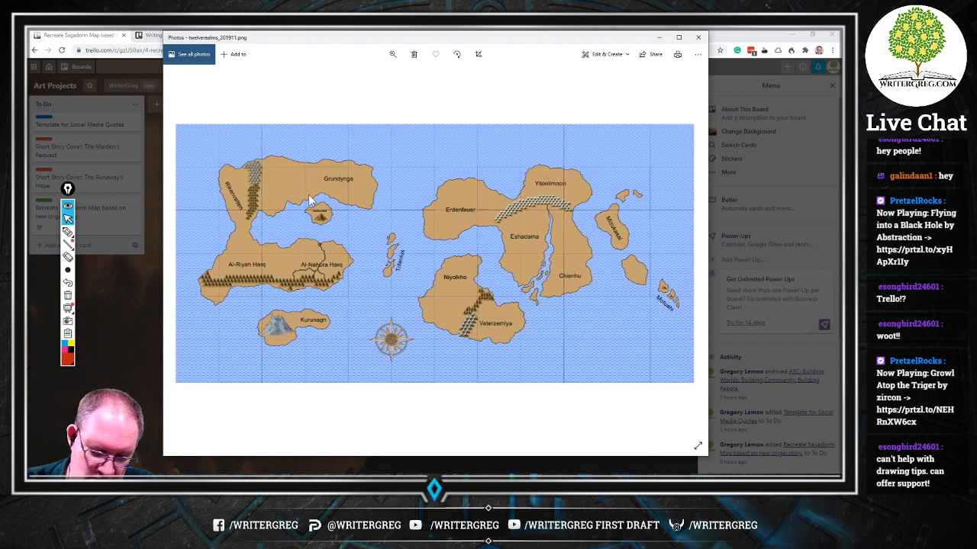
pyautogui.press('Right')
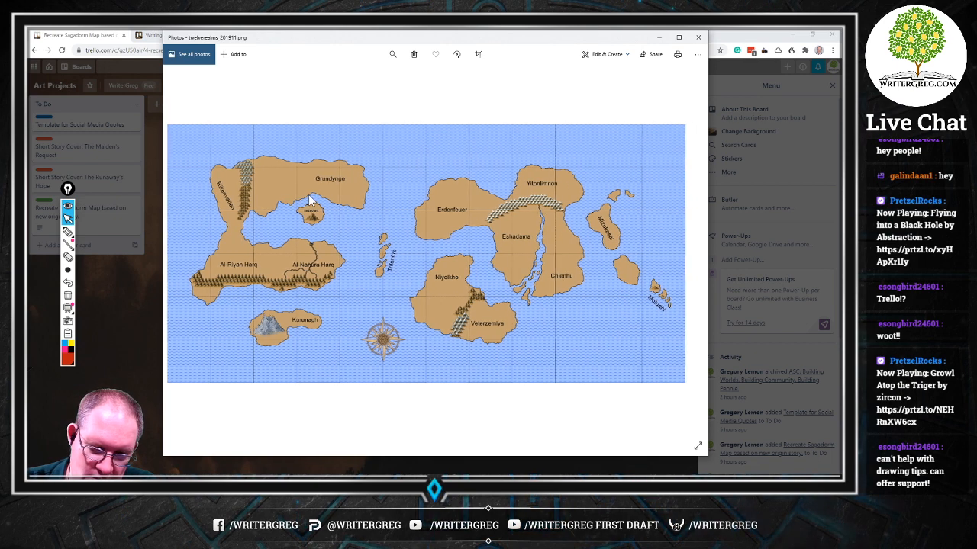
# With the red pen, circle Yitonlimnon and doodle a face with stalked eyes and a toothy grin over Erdenfeuer and Niyolkho.
pyautogui.click(68, 231)
pyautogui.moveTo(582, 165)
pyautogui.mouseDown()
pyautogui.moveTo(506, 191)
pyautogui.moveTo(595, 222)
pyautogui.moveTo(540, 157)
pyautogui.mouseUp()
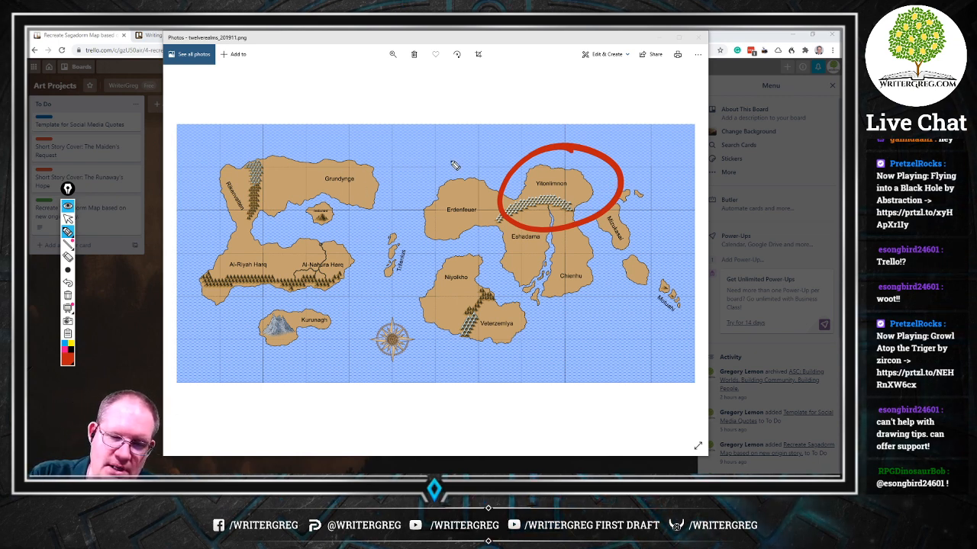
pyautogui.moveTo(405, 157)
pyautogui.mouseDown()
pyautogui.moveTo(452, 262)
pyautogui.moveTo(511, 153)
pyautogui.mouseUp()
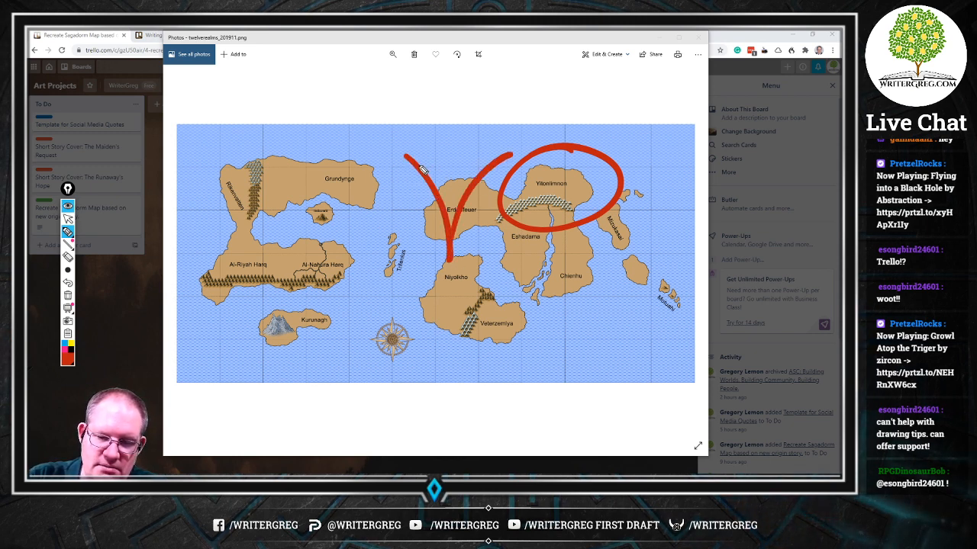
pyautogui.moveTo(424, 157); pyautogui.dragTo(424, 186)
pyautogui.moveTo(473, 150)
pyautogui.mouseDown()
pyautogui.moveTo(488, 184)
pyautogui.moveTo(464, 174)
pyautogui.mouseUp()
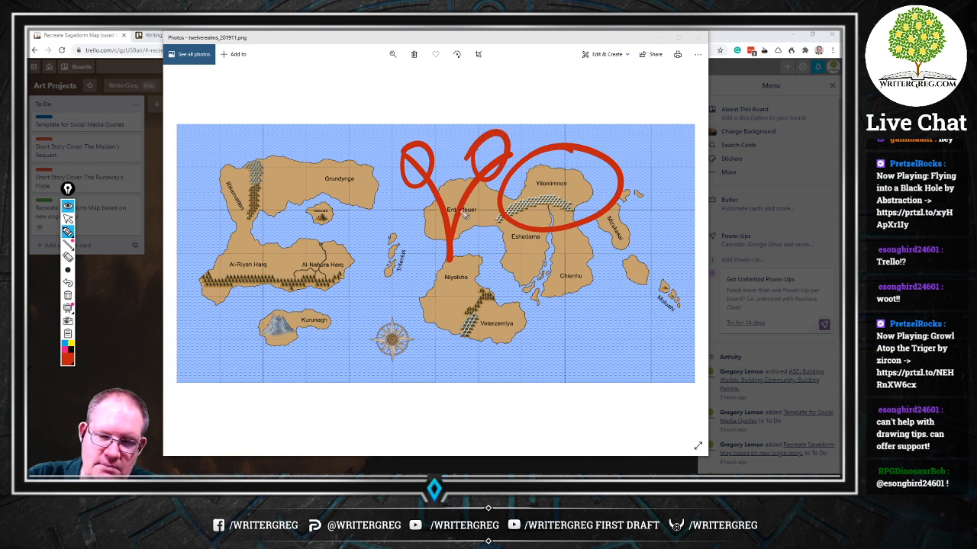
pyautogui.moveTo(414, 241)
pyautogui.mouseDown()
pyautogui.moveTo(510, 250)
pyautogui.moveTo(467, 255)
pyautogui.moveTo(509, 242)
pyautogui.mouseUp()
pyautogui.moveTo(418, 172); pyautogui.dragTo(424, 183)
pyautogui.moveTo(488, 181); pyautogui.dragTo(485, 188)
pyautogui.moveTo(421, 262)
pyautogui.mouseDown()
pyautogui.moveTo(474, 270)
pyautogui.moveTo(498, 255)
pyautogui.moveTo(435, 276)
pyautogui.mouseUp()
pyautogui.moveTo(446, 257)
pyautogui.mouseDown()
pyautogui.moveTo(447, 282)
pyautogui.moveTo(460, 282)
pyautogui.mouseUp()
pyautogui.moveTo(470, 257)
pyautogui.mouseDown()
pyautogui.moveTo(473, 279)
pyautogui.moveTo(485, 273)
pyautogui.mouseUp()
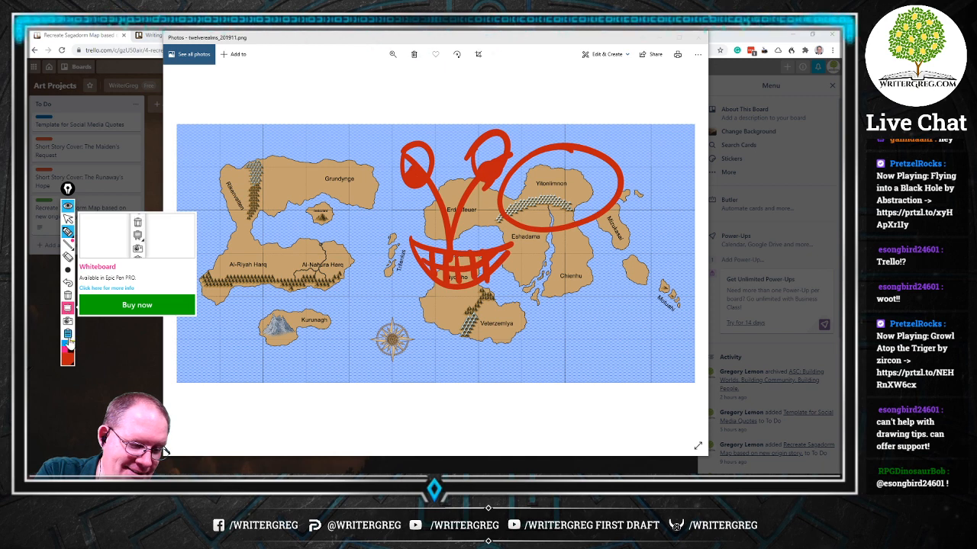
# Clear the circle and face doodle from the map and collapse the annotation toolbar.
pyautogui.click(68, 295)
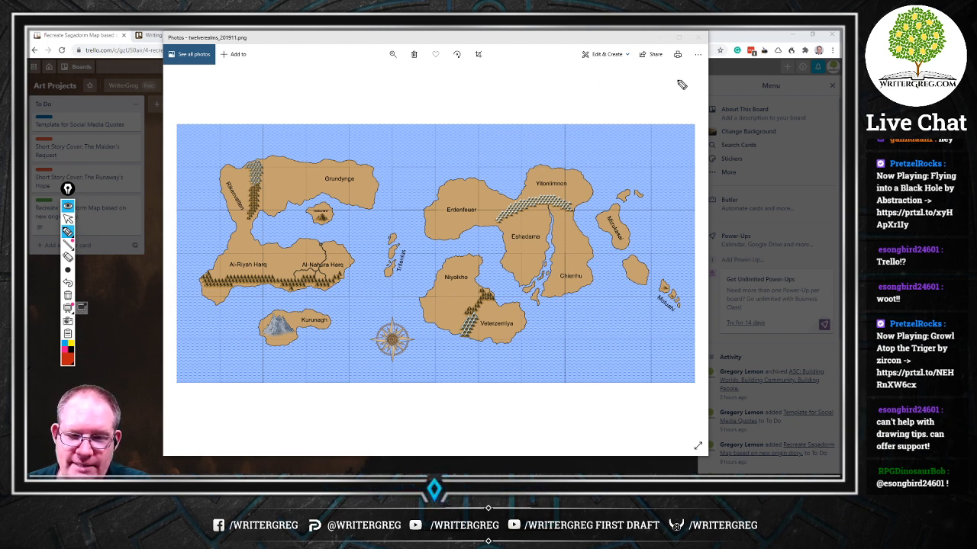
pyautogui.click(71, 206)
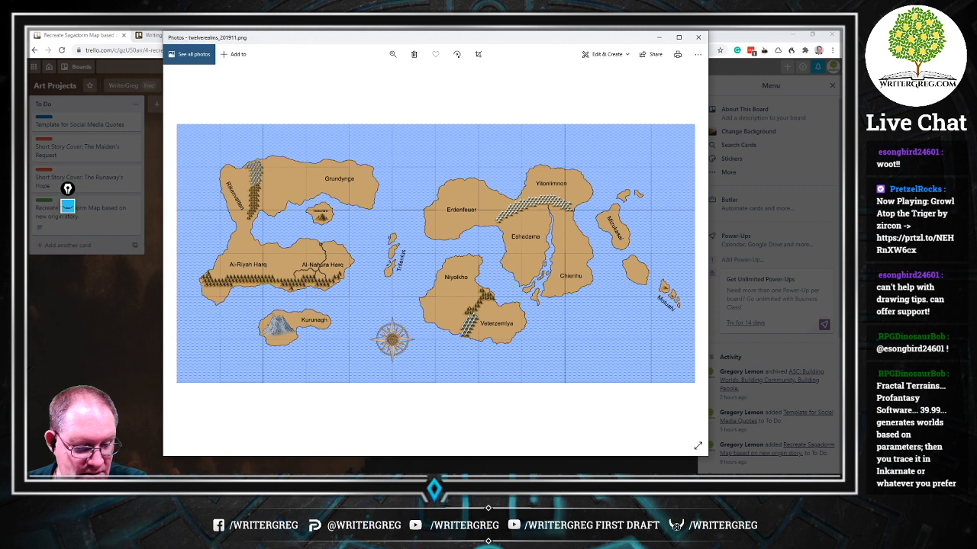
# Search the computer for otherworldmapper, check the app results and all results, and close the search.
pyautogui.press('super')
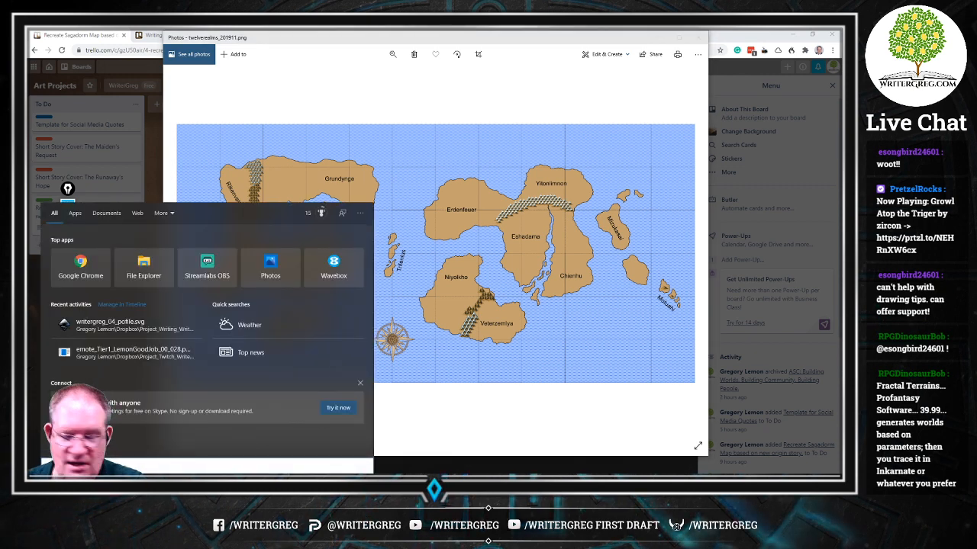
pyautogui.write('other')
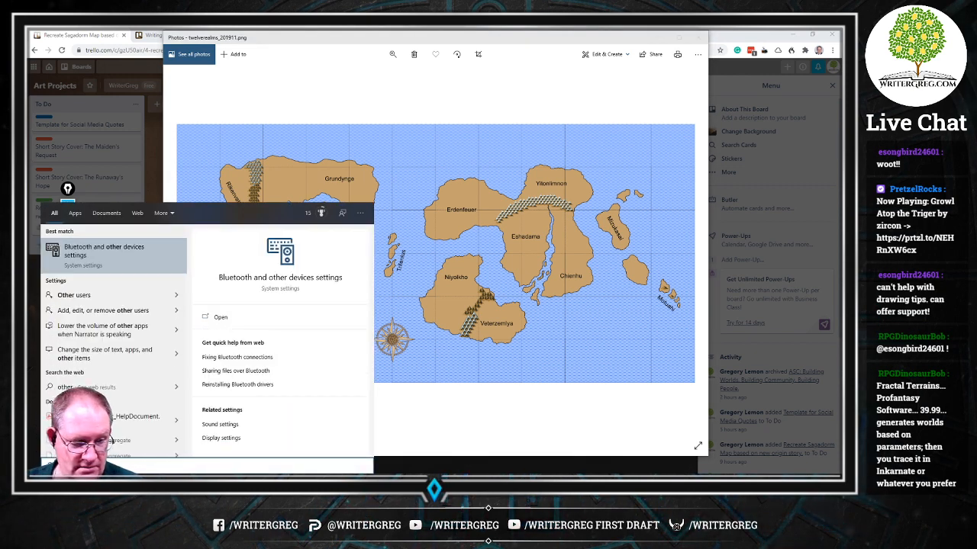
pyautogui.write('wor')
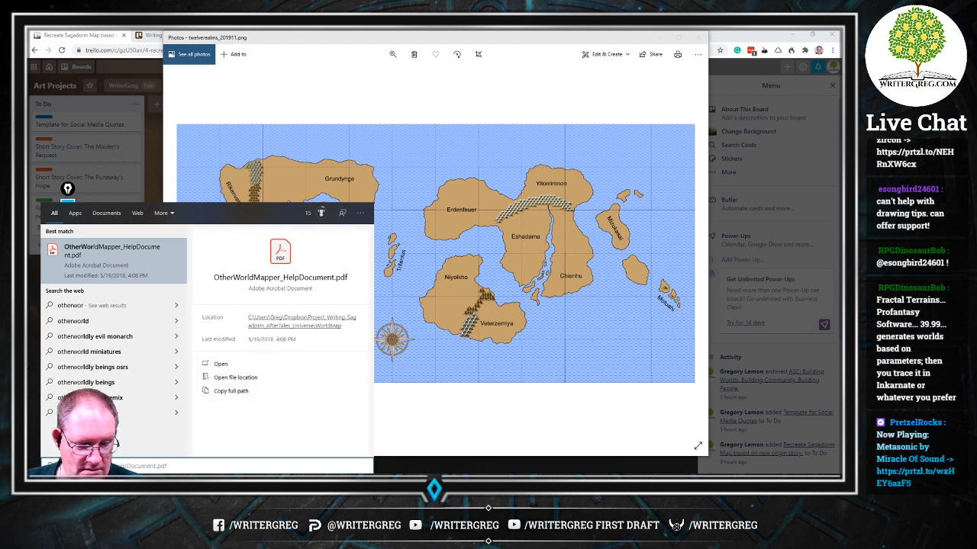
pyautogui.write('ldmapper')
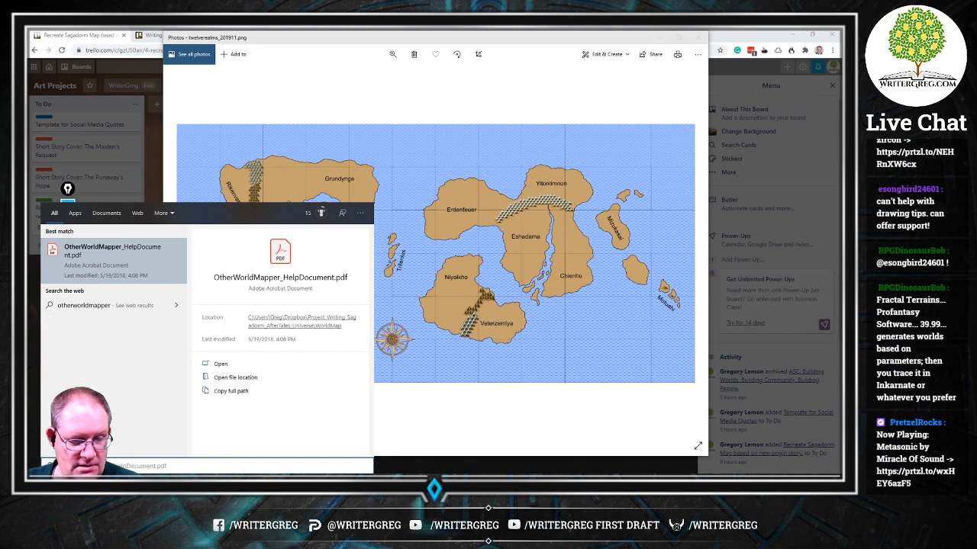
pyautogui.press('Down')
pyautogui.press('Up')
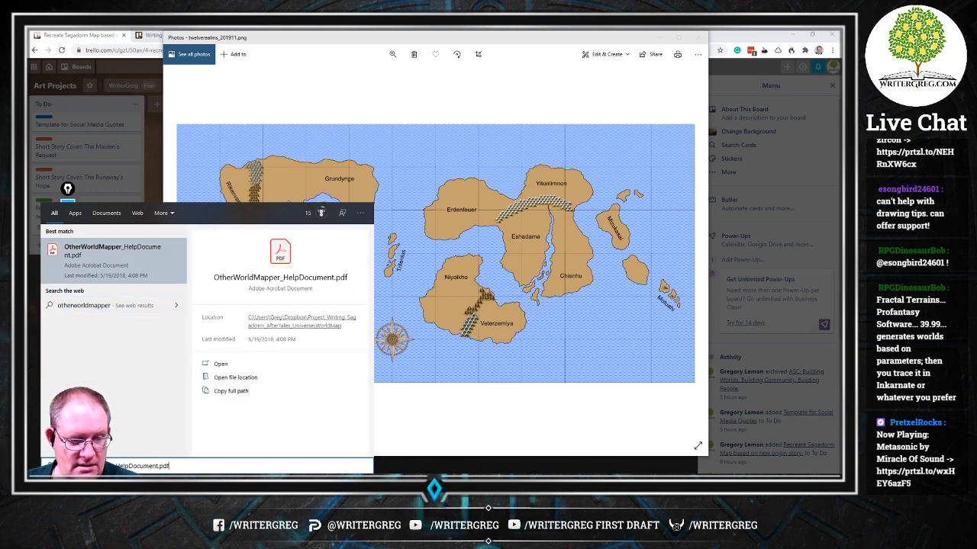
pyautogui.press('Up')
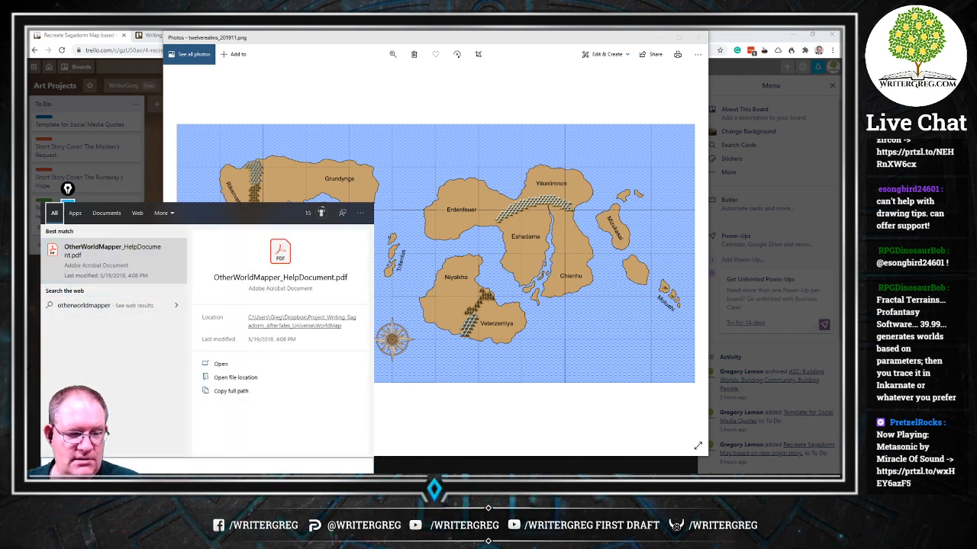
pyautogui.click(76, 214)
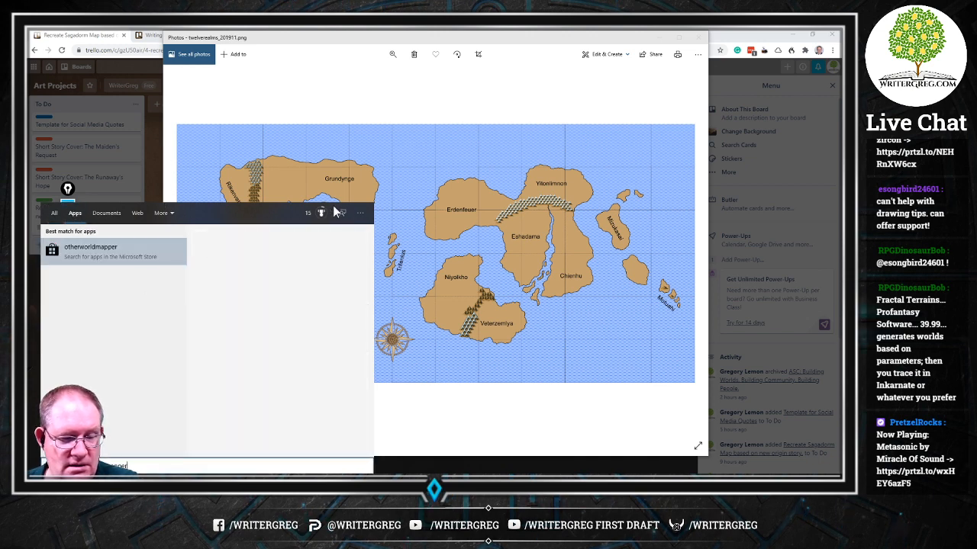
pyautogui.click(360, 214)
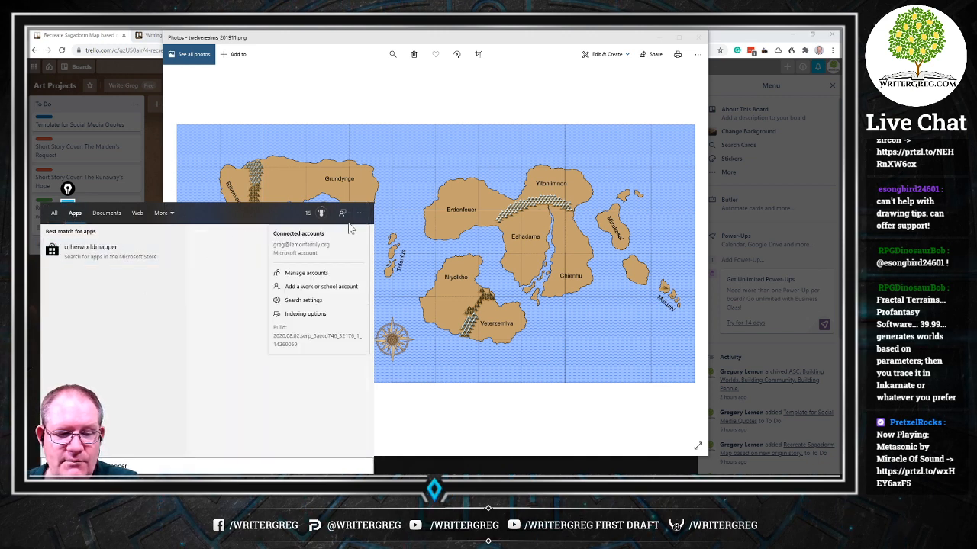
pyautogui.click(54, 213)
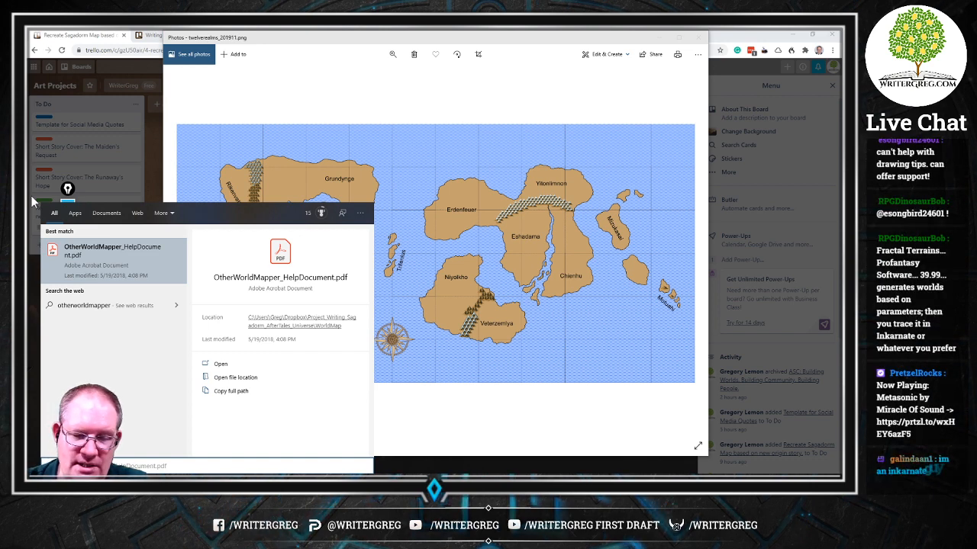
pyautogui.press('Escape')
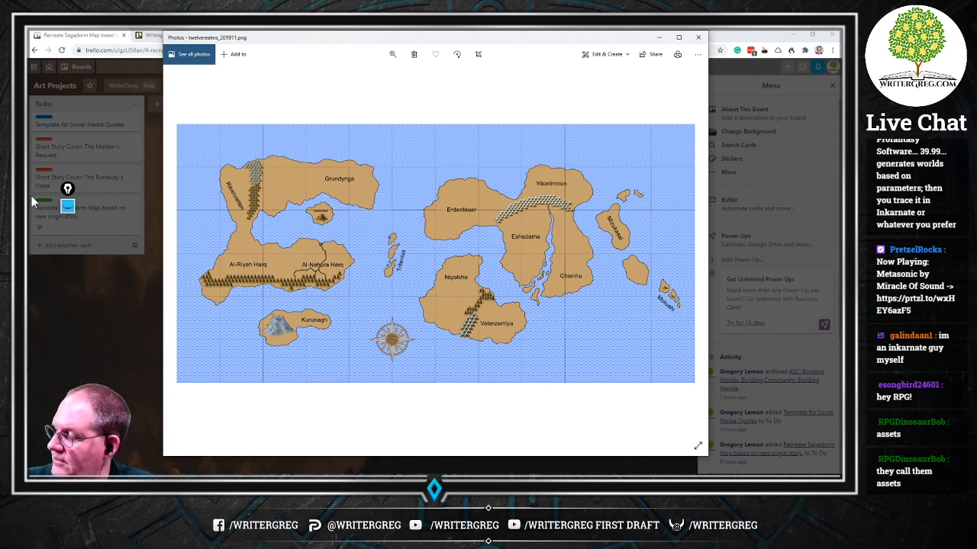
# Examine the coastline, snowy mountain range and river artwork around Yitonlimnon at high magnification.
pyautogui.click(391, 57)
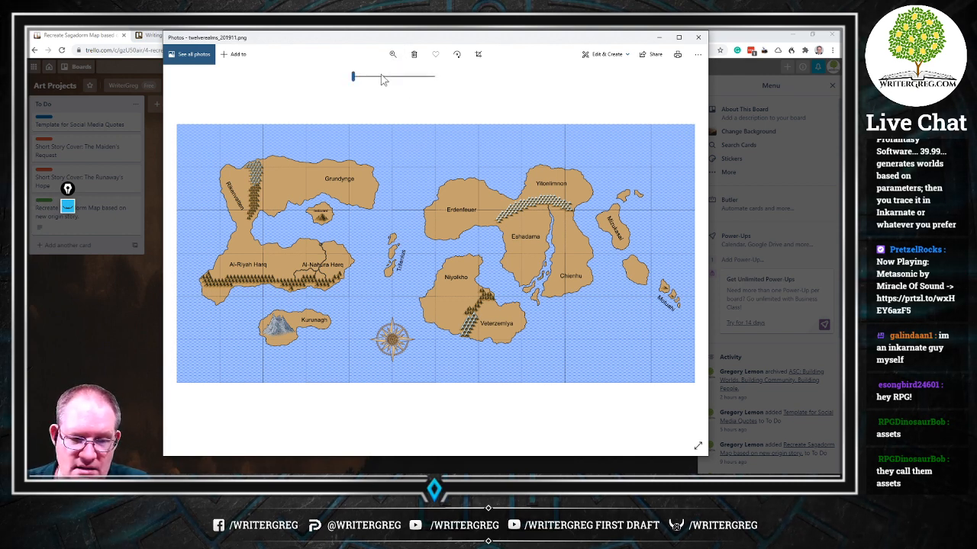
pyautogui.moveTo(381, 78); pyautogui.dragTo(434, 74)
pyautogui.scroll(-2, 434, 91)
pyautogui.moveTo(435, 116); pyautogui.dragTo(189, 451)
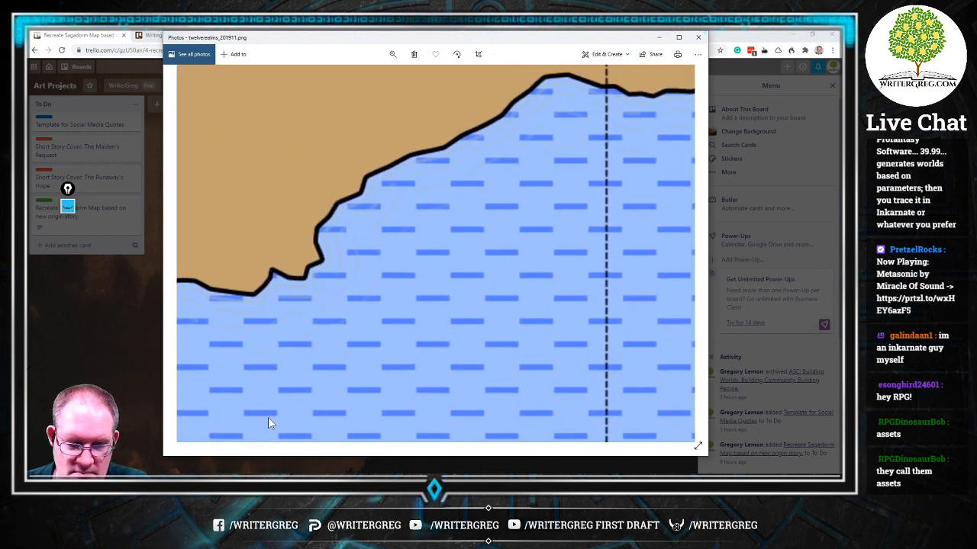
pyautogui.moveTo(471, 207); pyautogui.dragTo(234, 331)
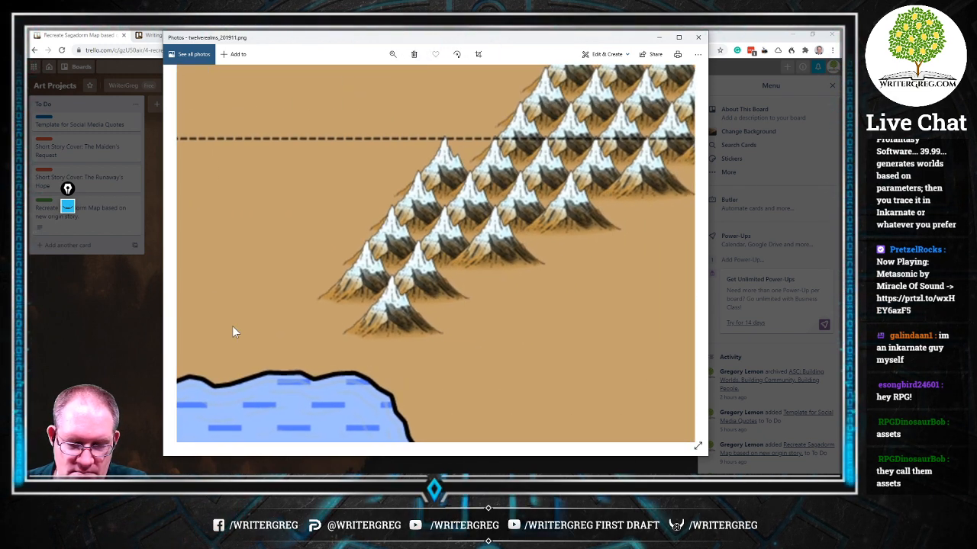
pyautogui.moveTo(632, 229); pyautogui.dragTo(371, 366)
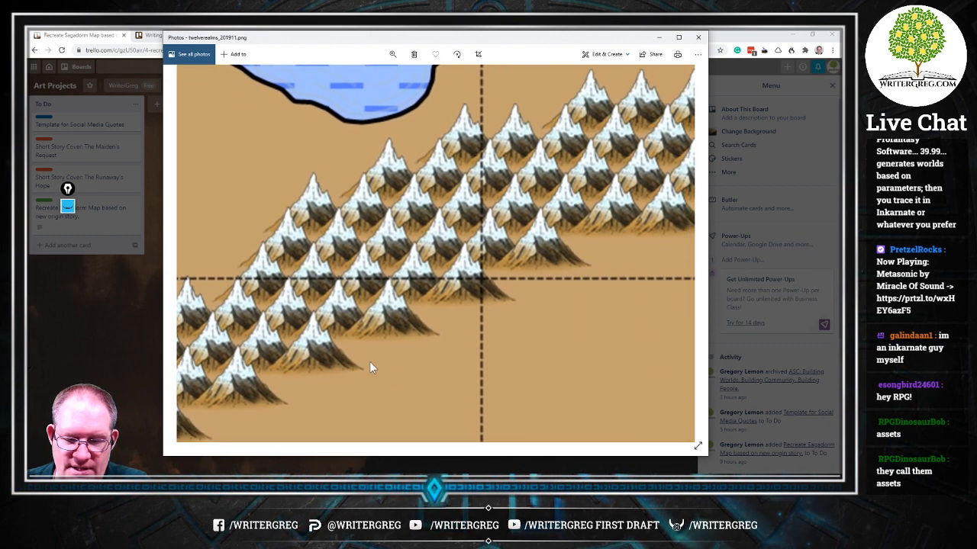
pyautogui.moveTo(663, 299); pyautogui.dragTo(80, 249)
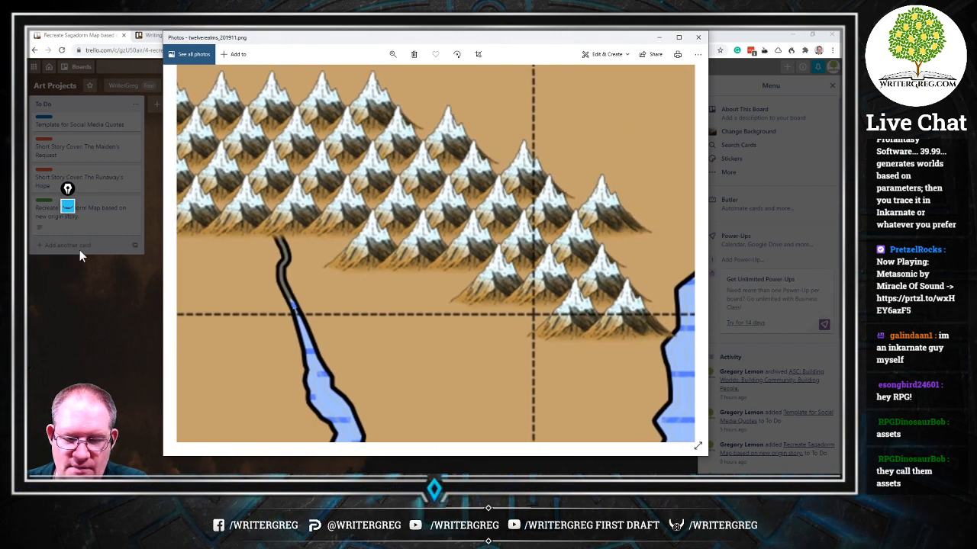
pyautogui.moveTo(407, 322); pyautogui.dragTo(466, 214)
# Attach twelverealms_201911.png from the WorldMap folder to the Recreate Sagadorm Map card in Trello and close the card.
pyautogui.click(165, 351)
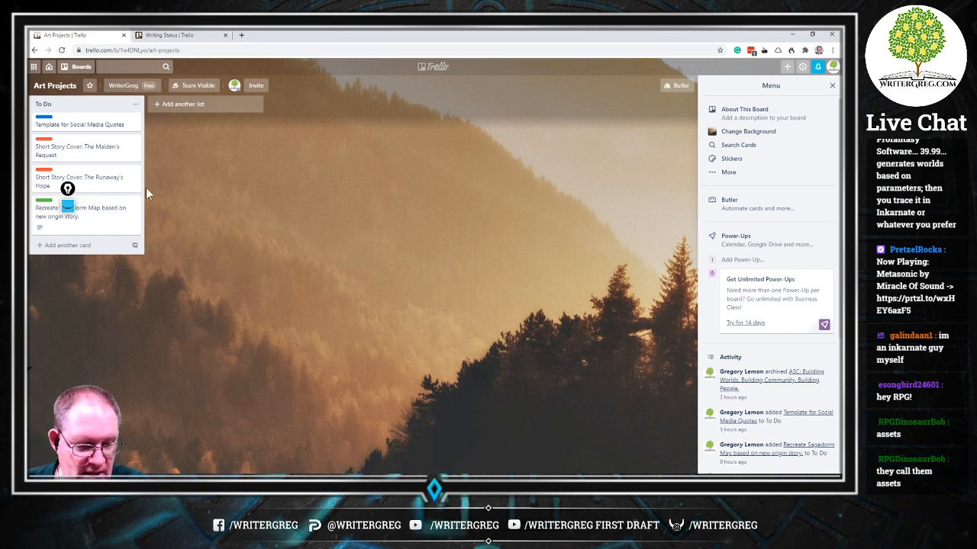
pyautogui.click(98, 214)
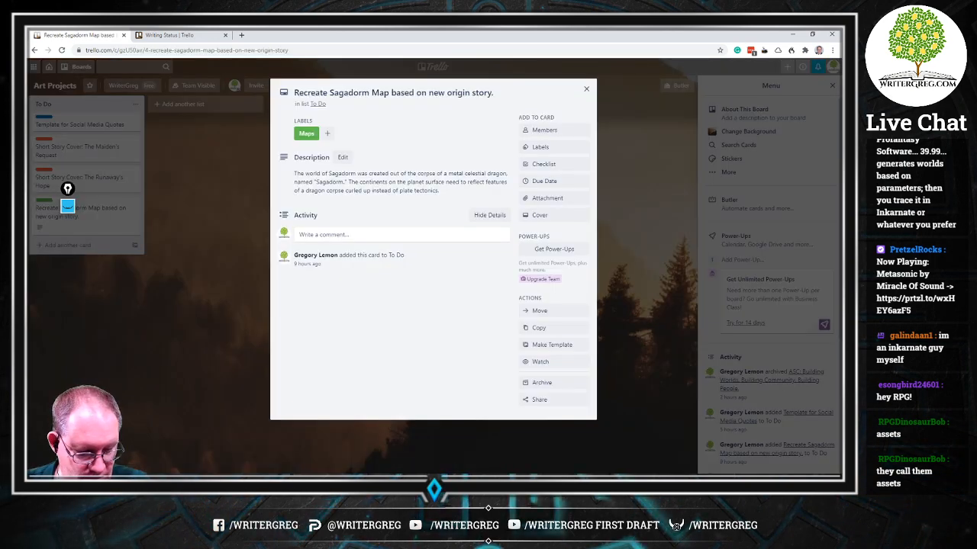
pyautogui.hotkey('alt', 'Tab')
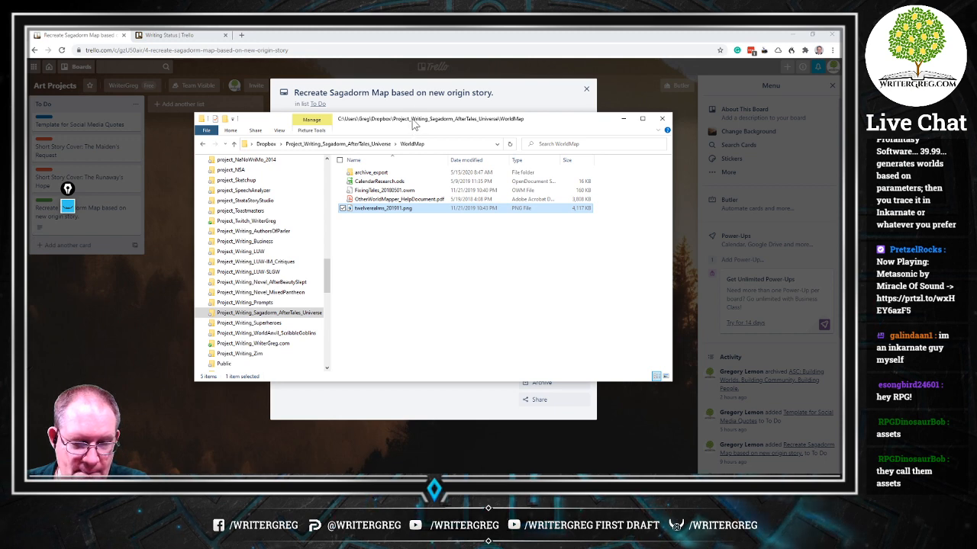
pyautogui.moveTo(410, 128); pyautogui.dragTo(427, 265)
pyautogui.moveTo(400, 345); pyautogui.dragTo(412, 185)
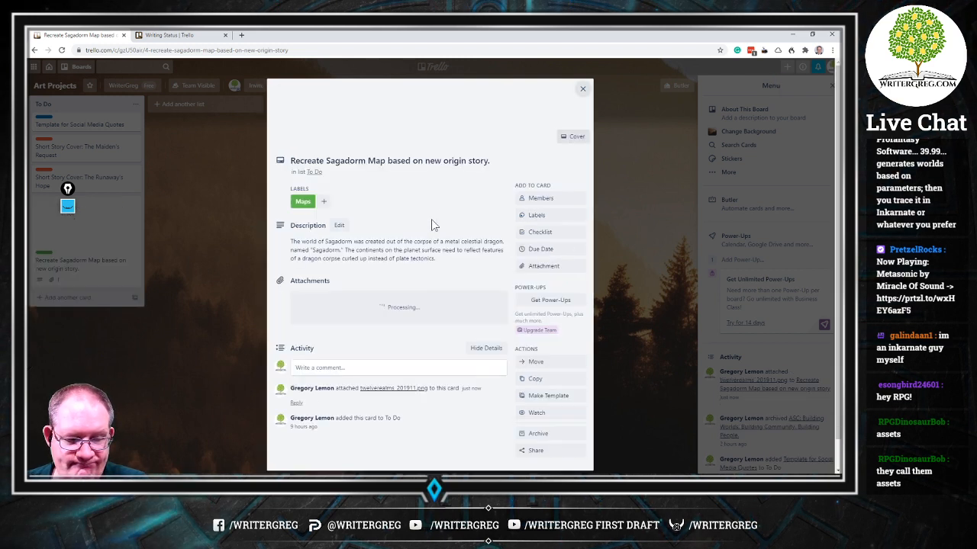
pyautogui.click(582, 88)
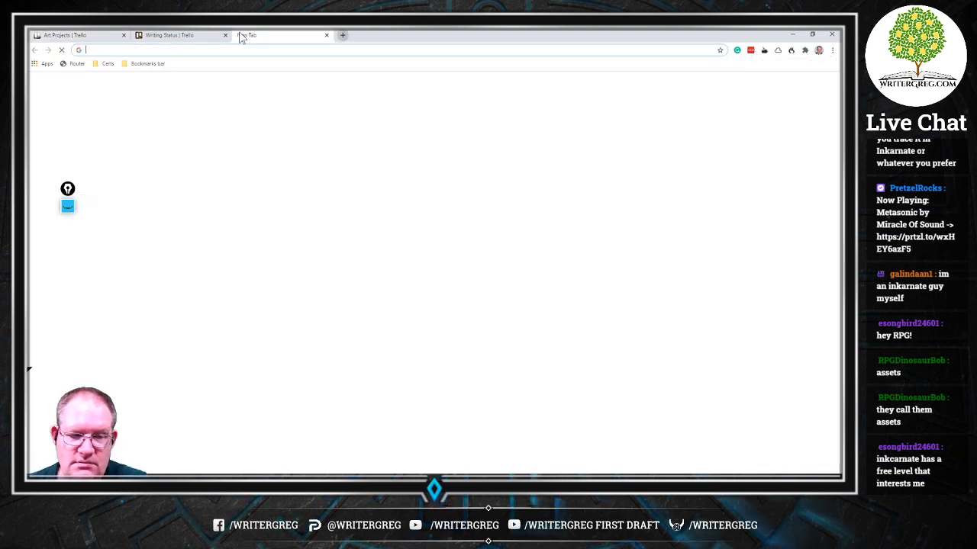
# Search the web for inkcarnate in a new tab and open the Inkarnate site's sign-up page for the free version.
pyautogui.click(241, 35)
pyautogui.write('inkca')
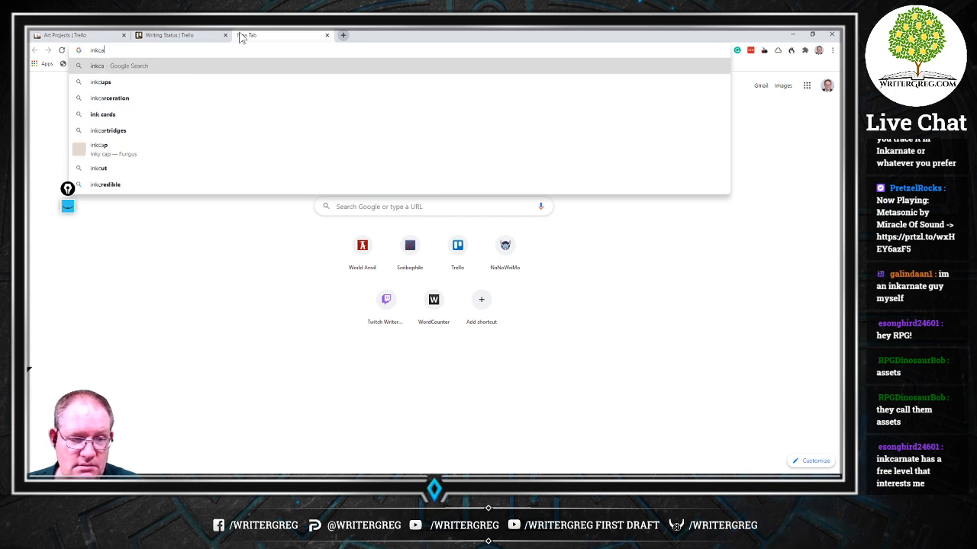
pyautogui.write('rnate')
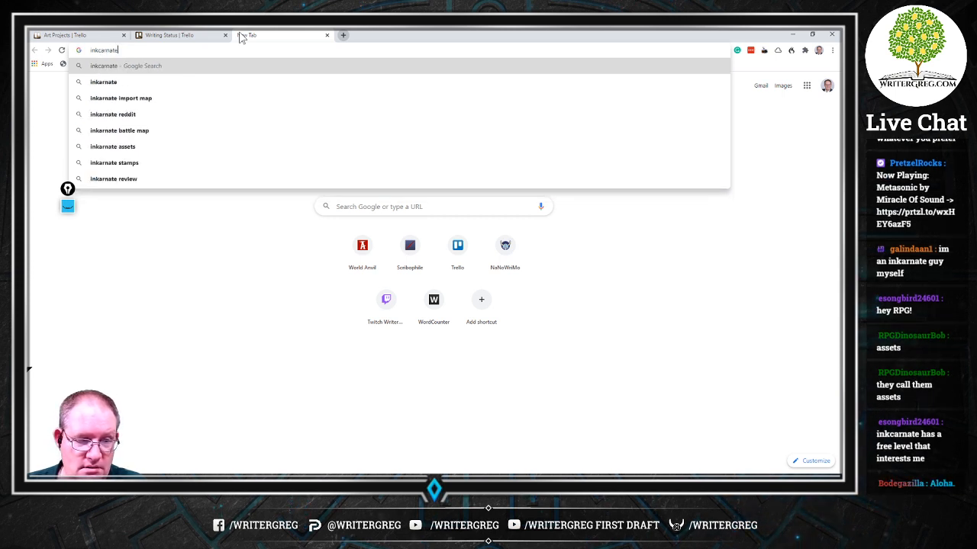
pyautogui.press('Return')
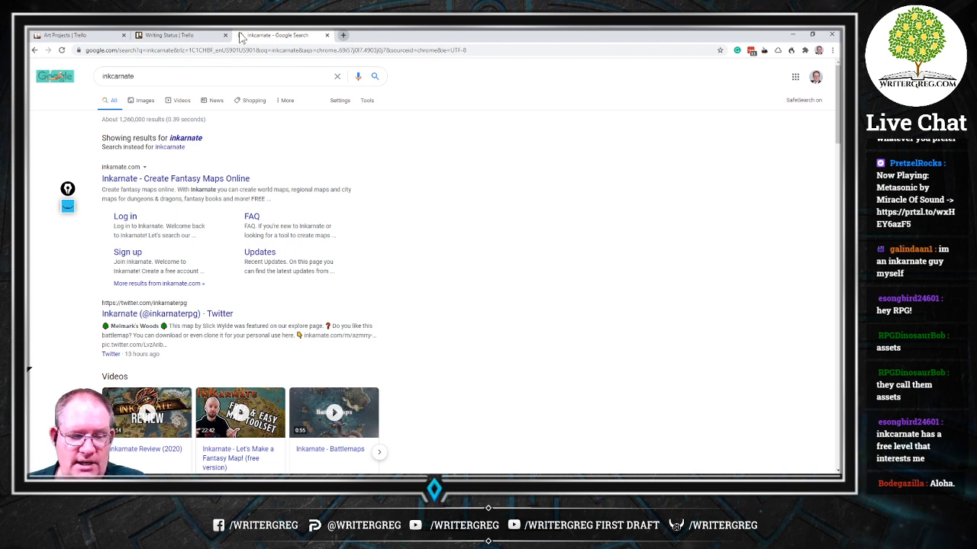
pyautogui.click(202, 179)
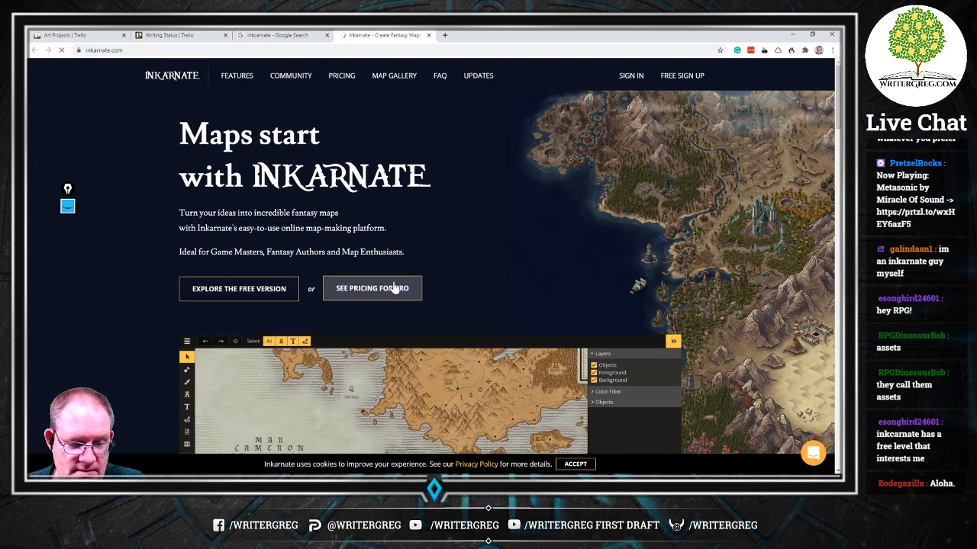
pyautogui.click(274, 294)
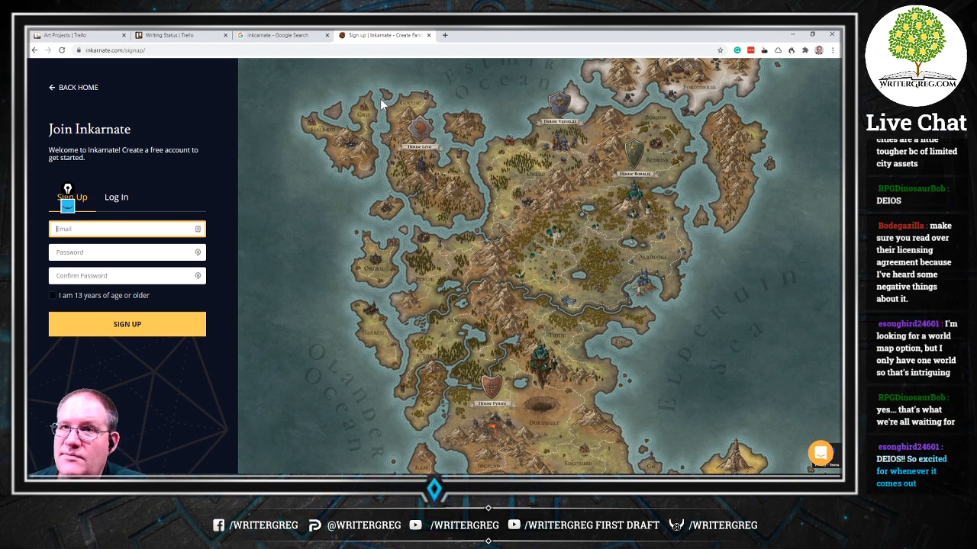
# Close the Inkarnate and search result tabs, then clear the browser and the twelverealms_201911.png image window off the desktop.
pyautogui.click(429, 35)
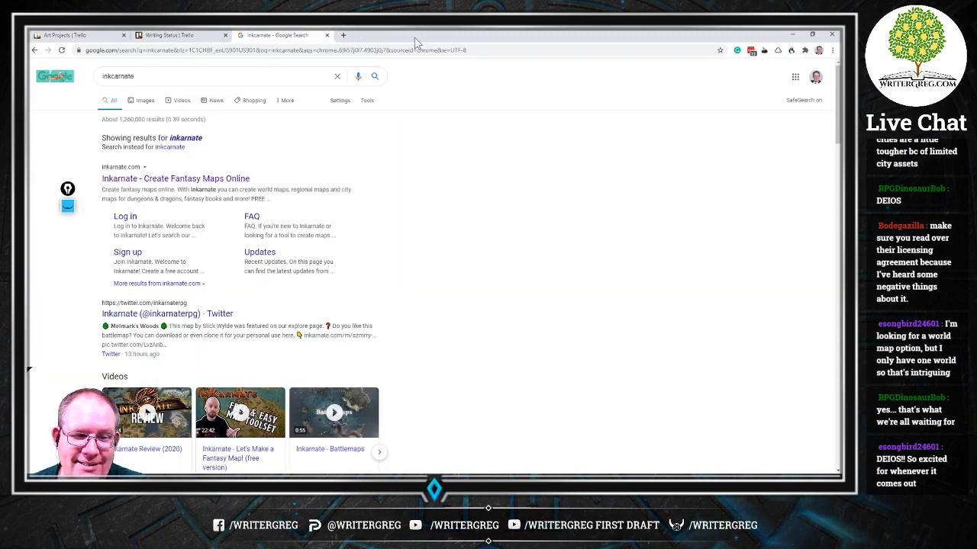
pyautogui.click(327, 36)
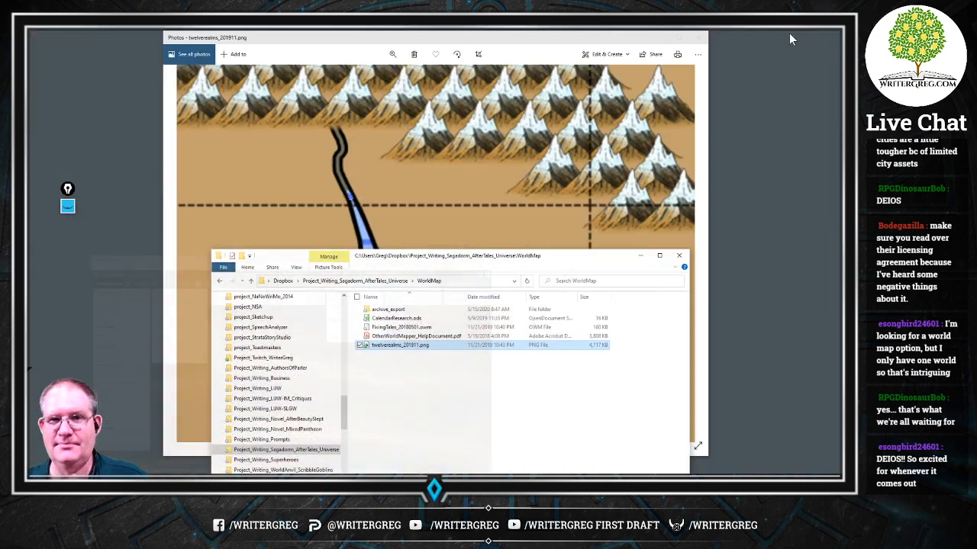
pyautogui.click(791, 35)
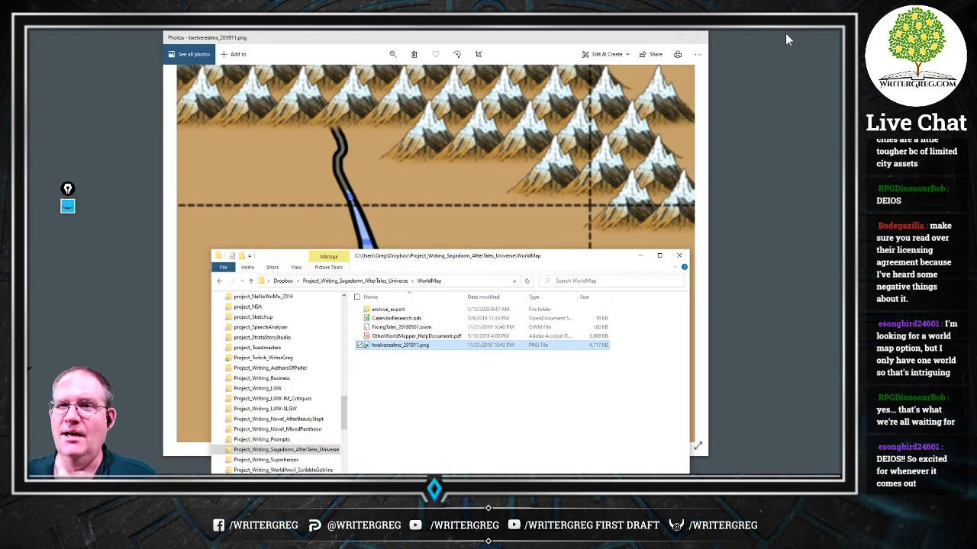
pyautogui.click(698, 36)
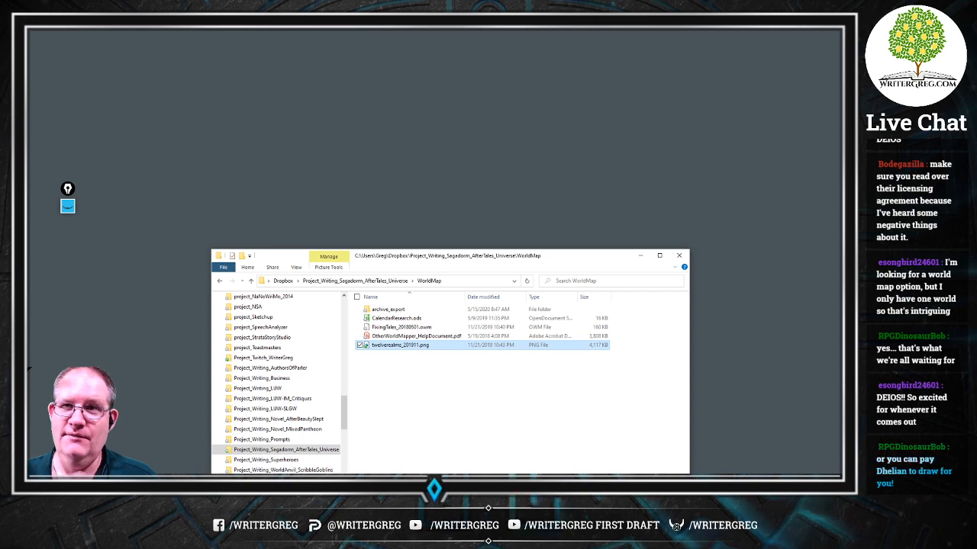